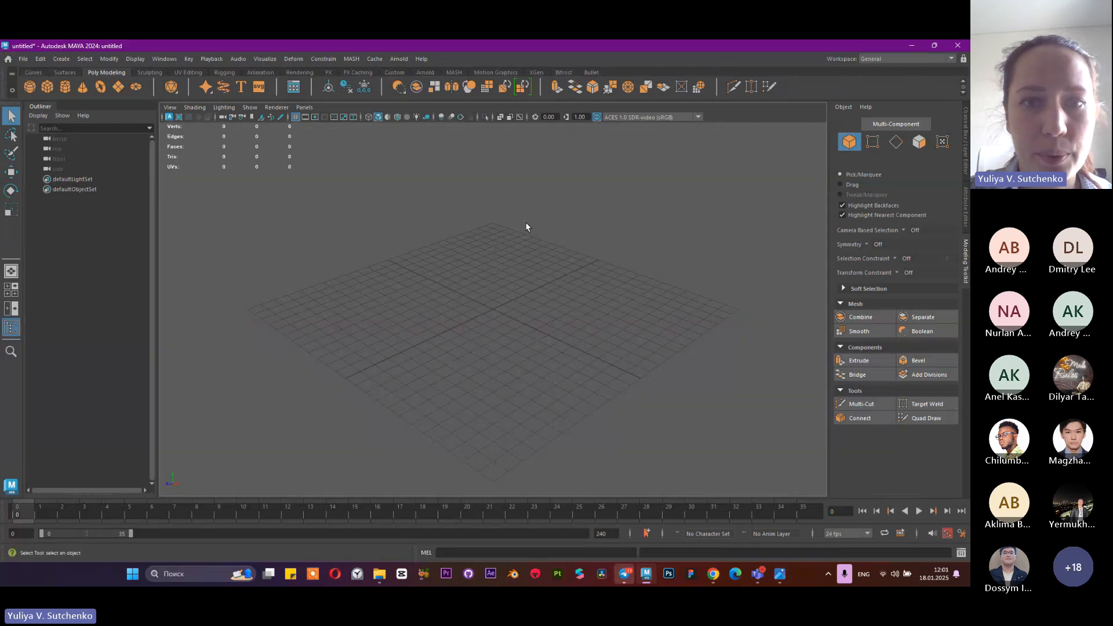
Compare the Channel Box / Layer Editor with the Attribute Editor, ending with the Channel Box / Layer Editor displayed
{"action": "scroll", "coordinate": [510, 335], "scroll_direction": "down", "scroll_amount": 3}
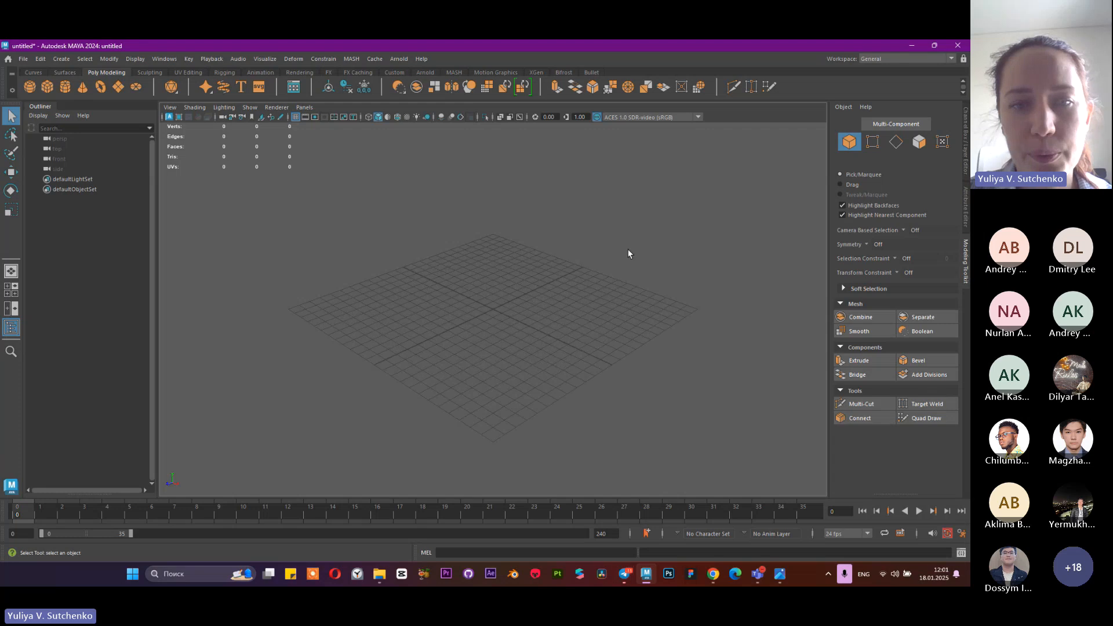
{"action": "scroll", "coordinate": [423, 410], "scroll_direction": "up", "scroll_amount": 2}
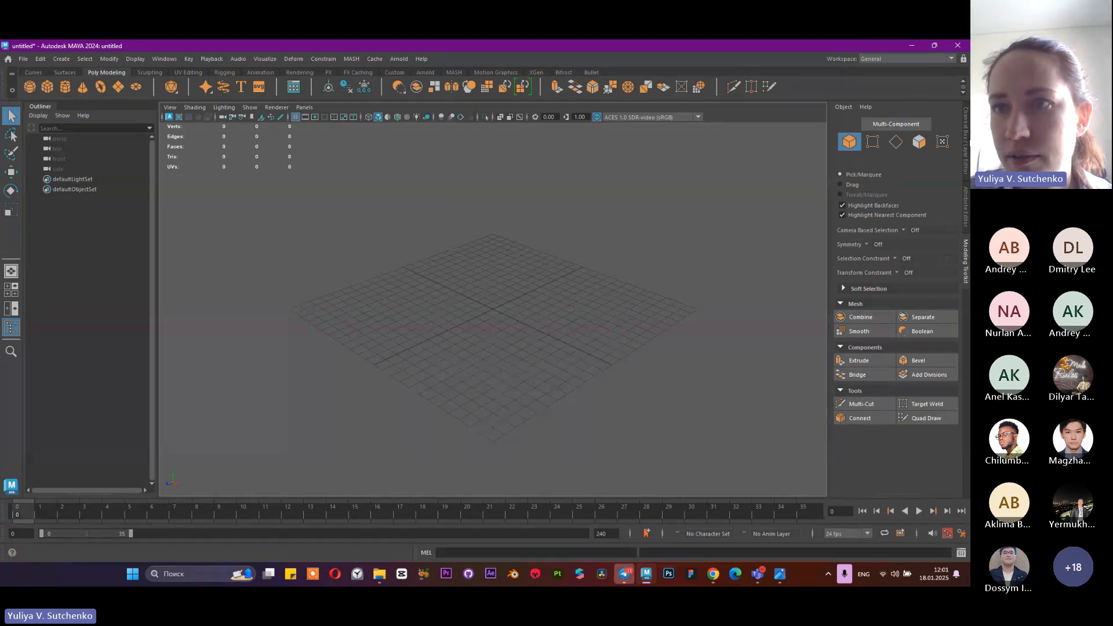
{"action": "left_click", "coordinate": [966, 142]}
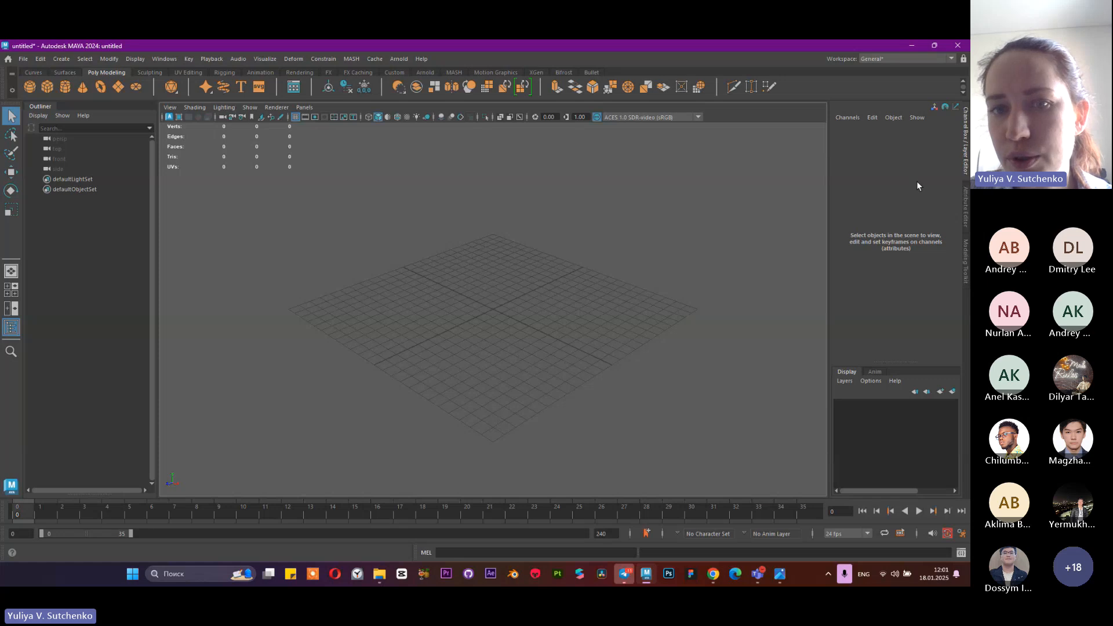
{"action": "left_click", "coordinate": [964, 203]}
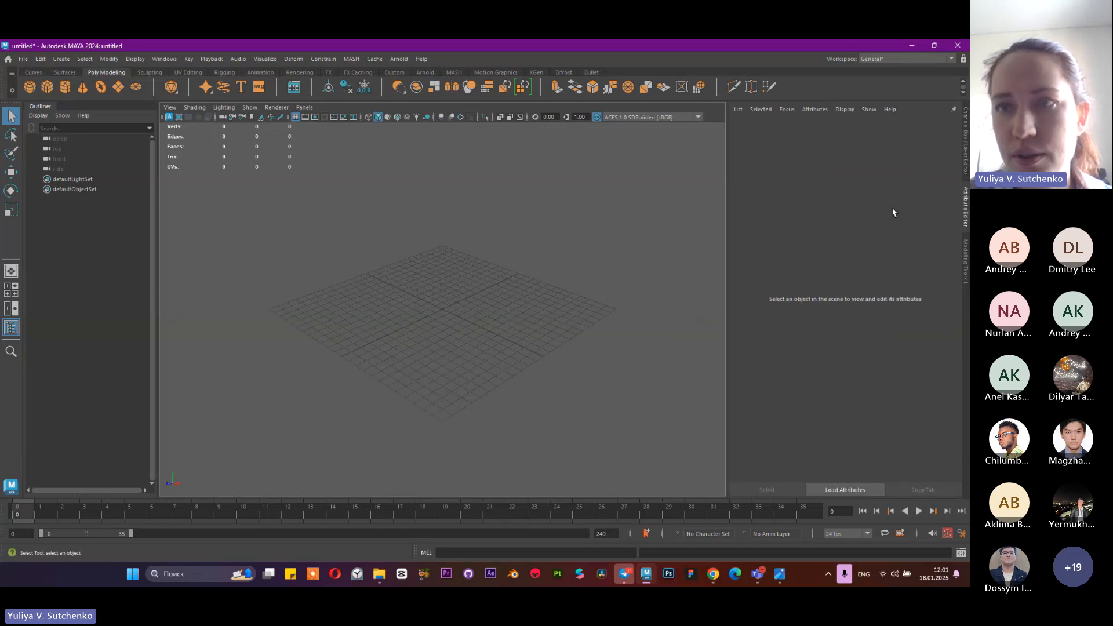
{"action": "left_click", "coordinate": [967, 161]}
{"action": "left_click", "coordinate": [964, 208]}
{"action": "left_click", "coordinate": [966, 152]}
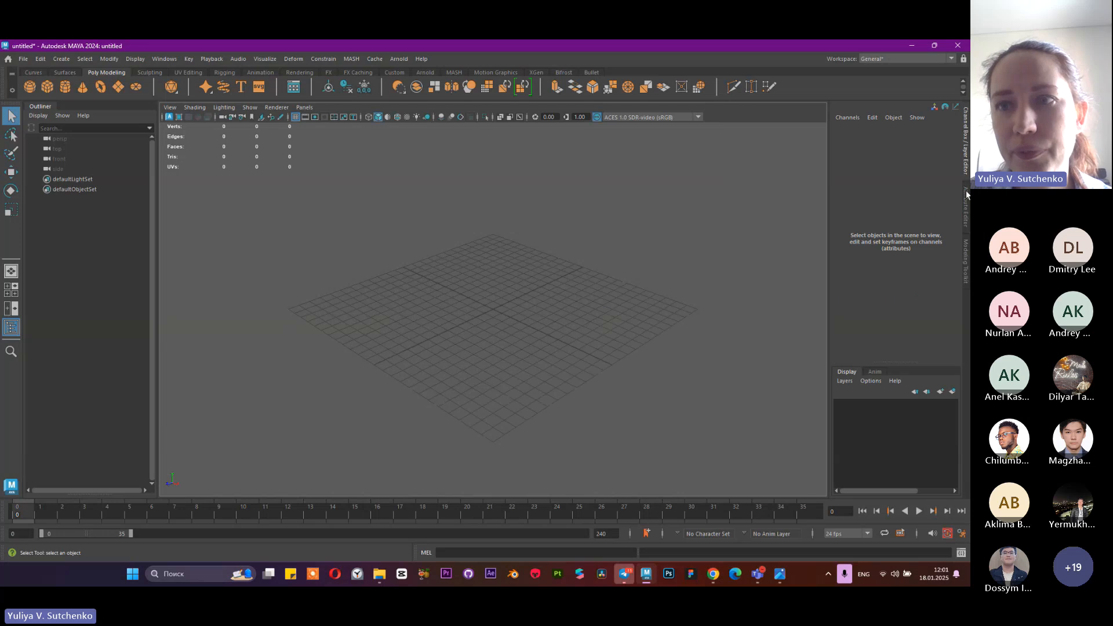
{"action": "left_click", "coordinate": [965, 203]}
{"action": "left_click", "coordinate": [964, 162]}
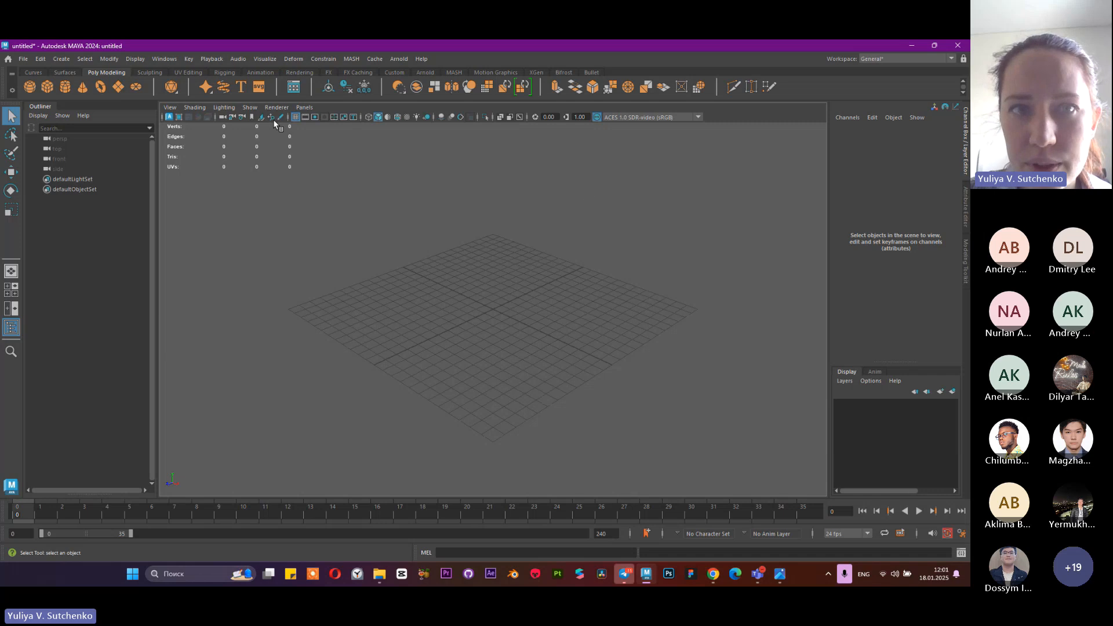
{"action": "left_click", "coordinate": [965, 204]}
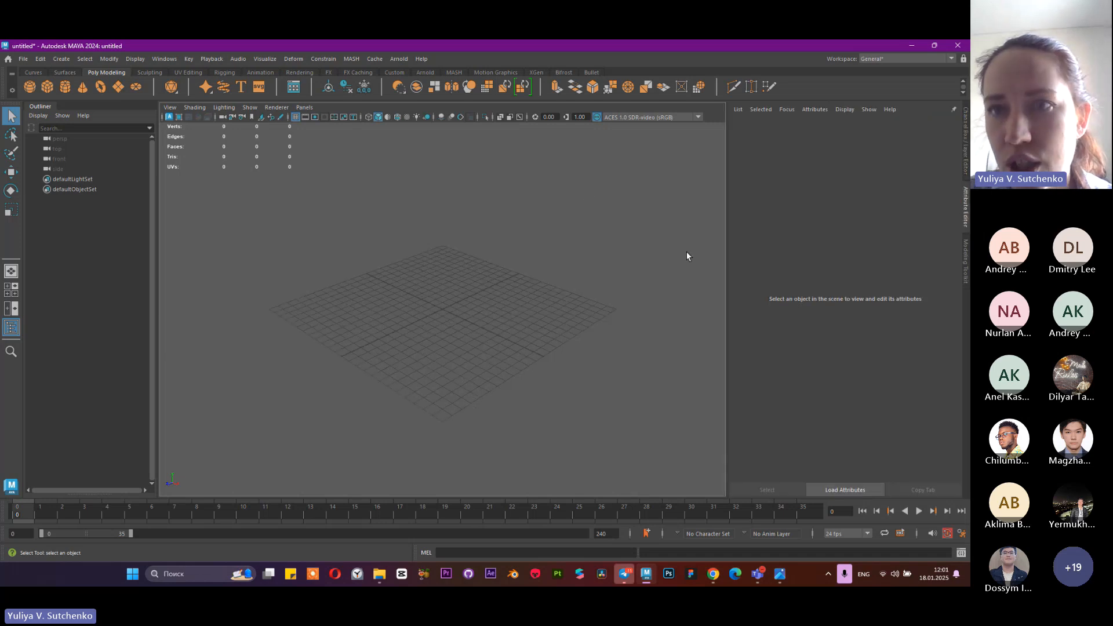
{"action": "left_click", "coordinate": [965, 140]}
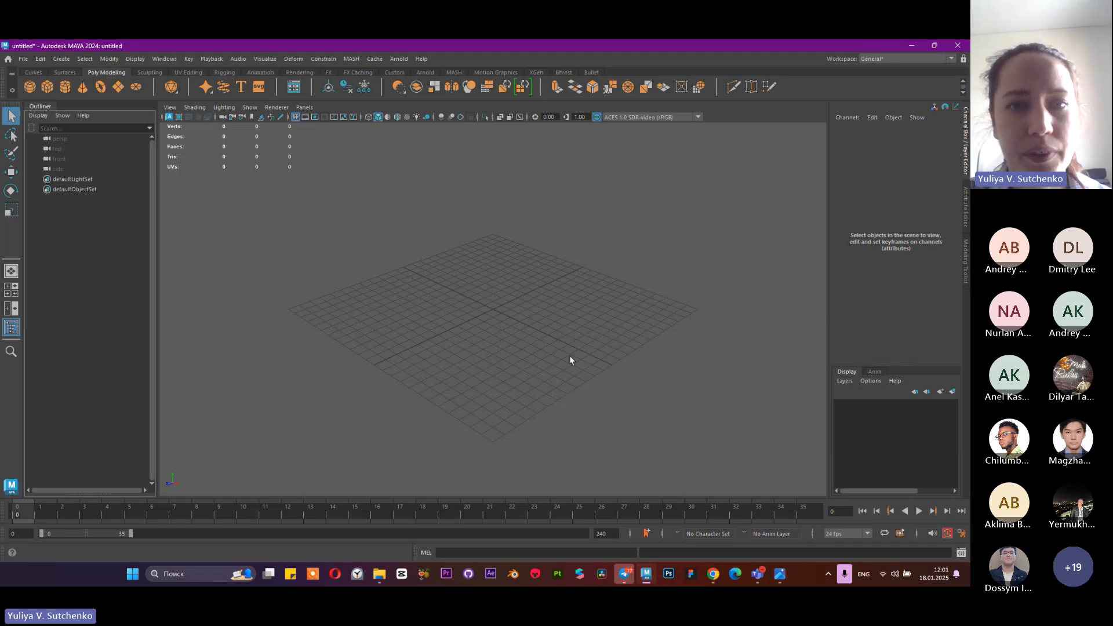
{"action": "scroll", "coordinate": [484, 312], "scroll_direction": "up", "scroll_amount": 5}
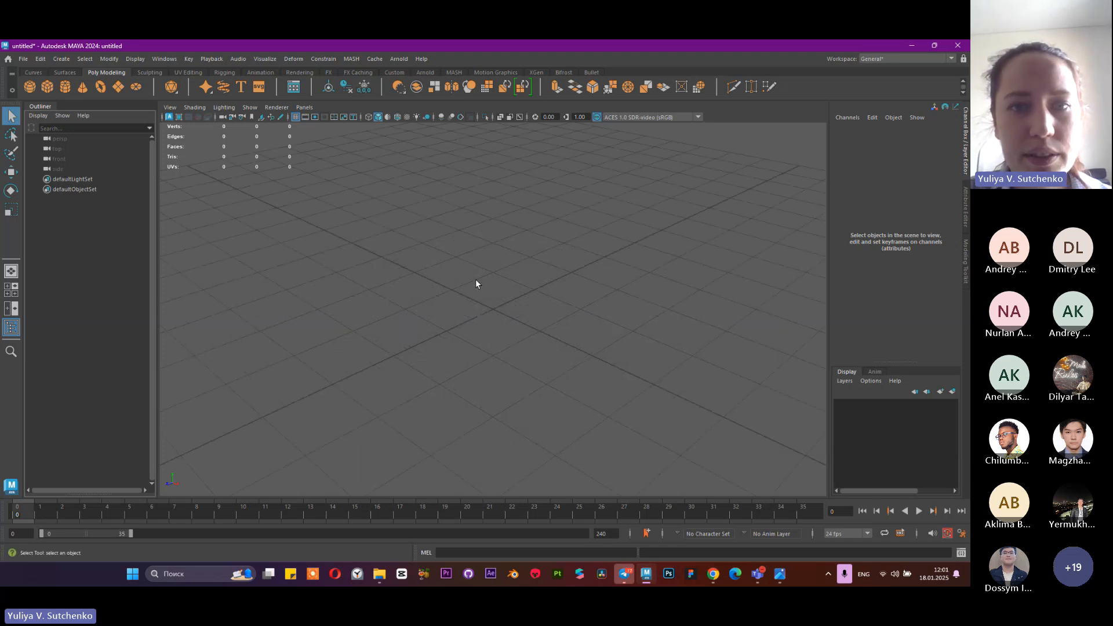
{"action": "key", "text": "f"}
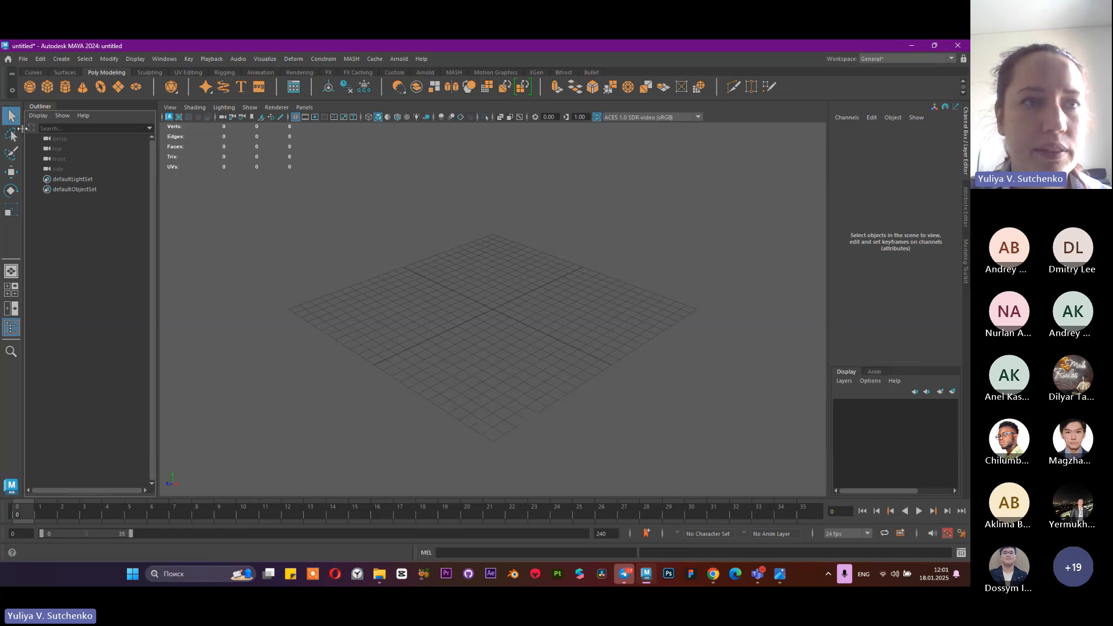
{"action": "left_click", "coordinate": [163, 58]}
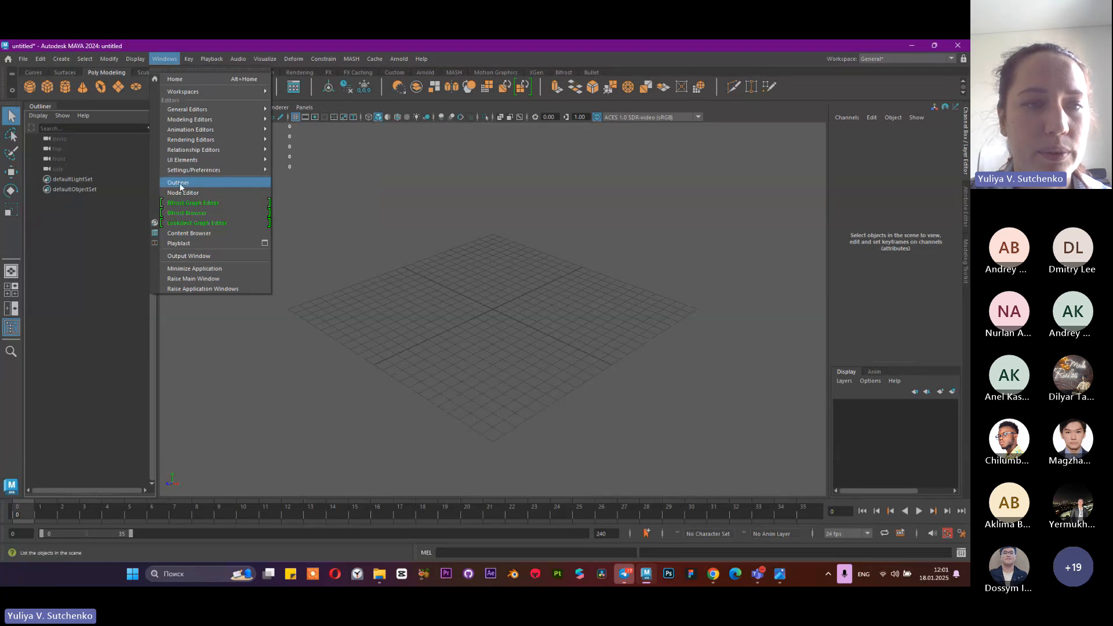
{"action": "left_click", "coordinate": [162, 181]}
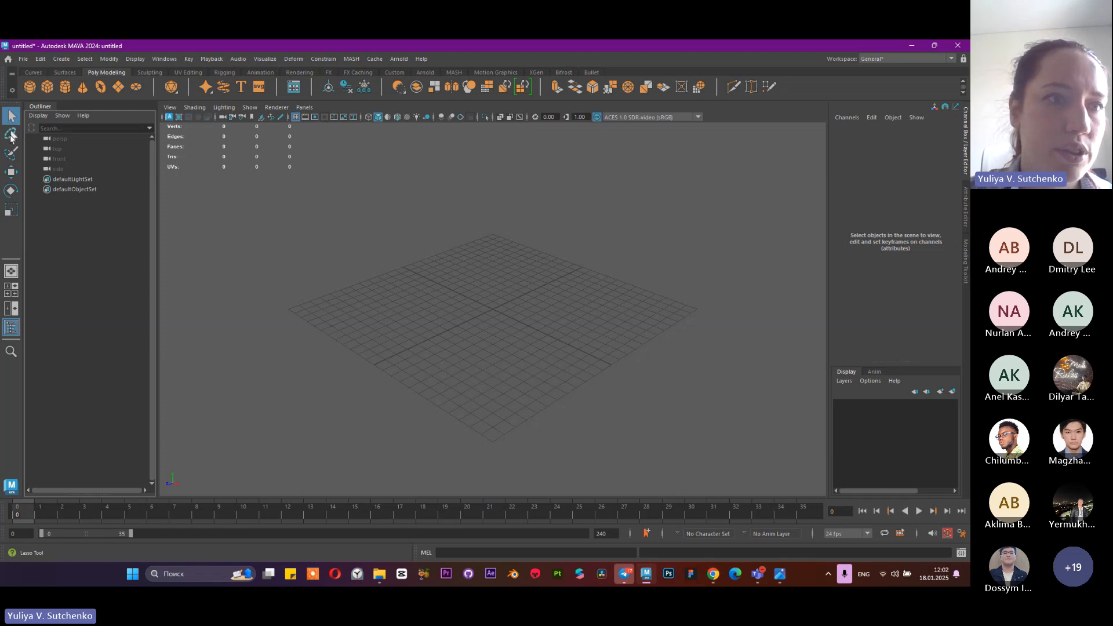
Activate the Move, Rotate and Scale tools in turn, leaving the Scale tool active
{"action": "left_click", "coordinate": [10, 172]}
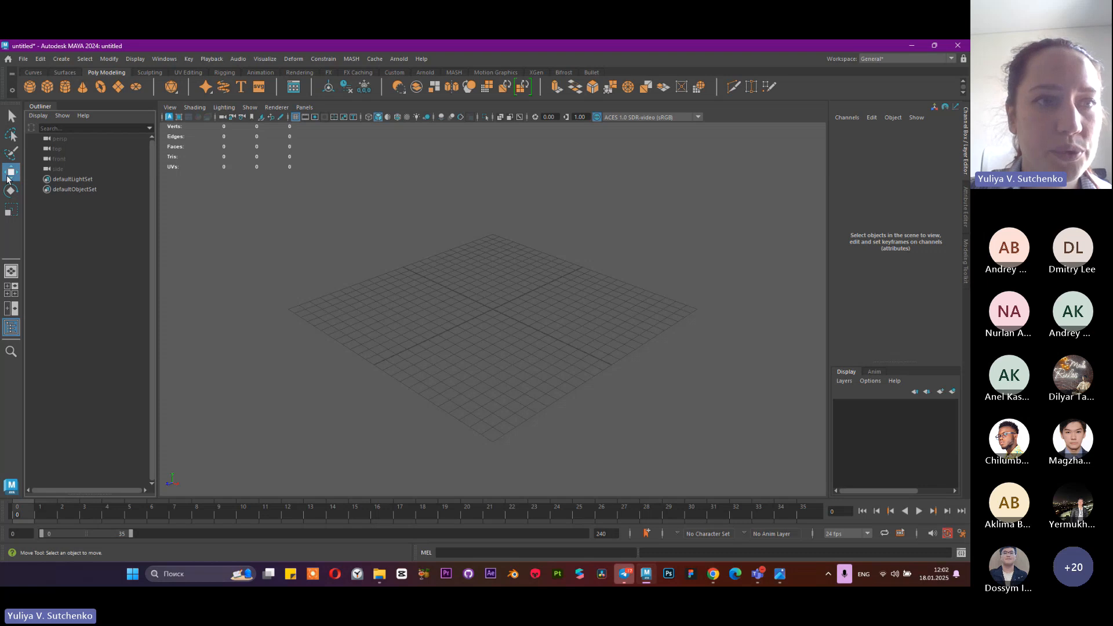
{"action": "left_click", "coordinate": [11, 190]}
{"action": "left_click", "coordinate": [11, 210]}
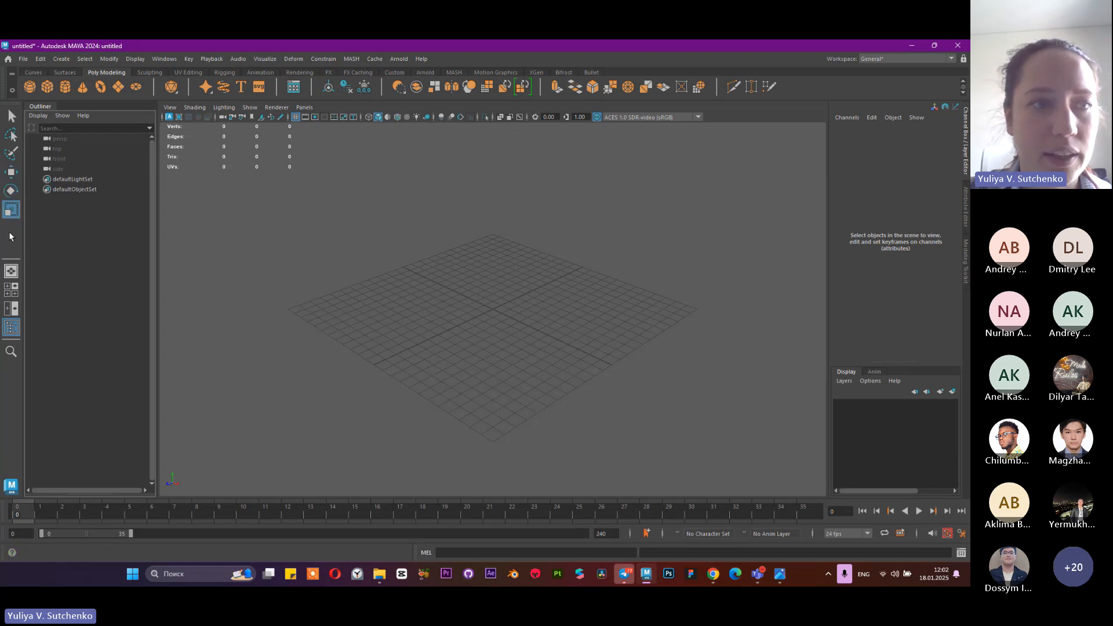
Switch the viewport from the single perspective view to the four-view layout
{"action": "left_click", "coordinate": [11, 290]}
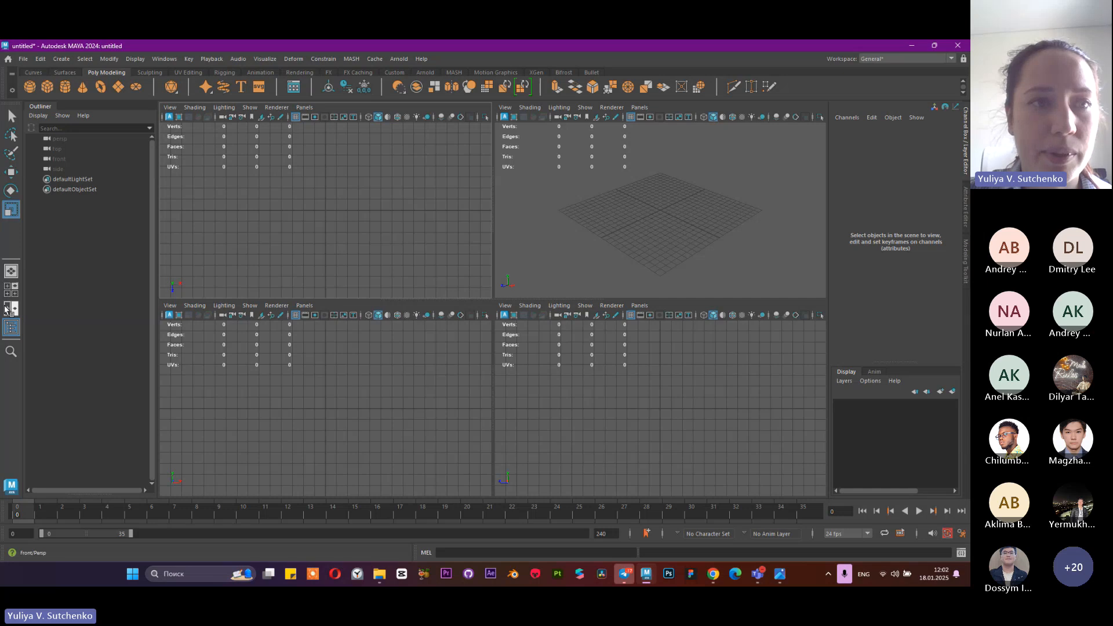
{"action": "scroll", "coordinate": [644, 214], "scroll_direction": "up", "scroll_amount": 5}
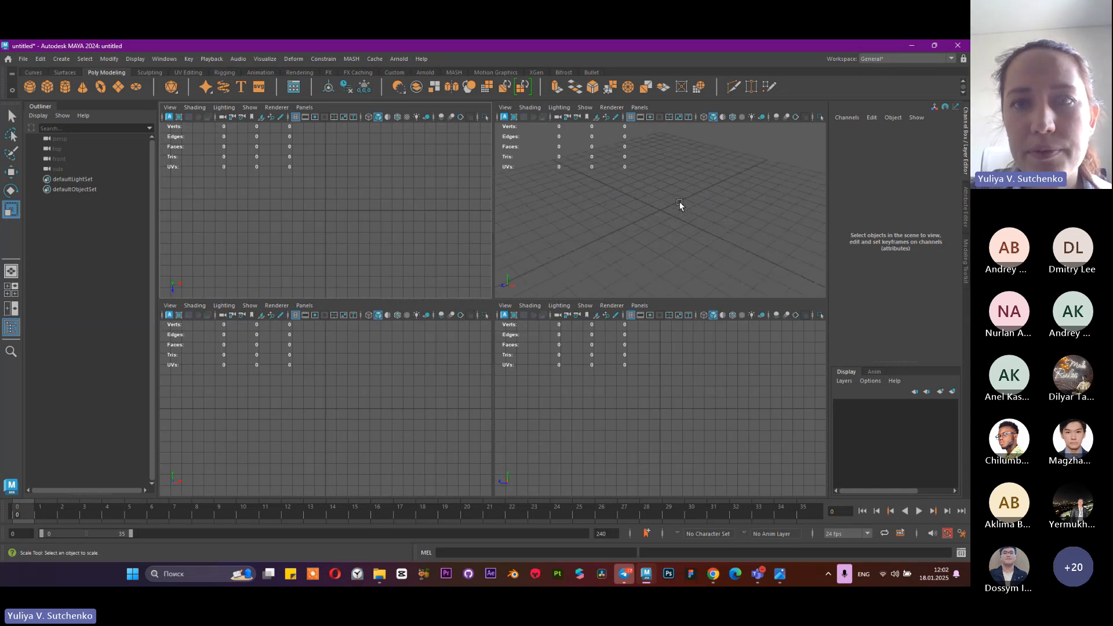
{"action": "scroll", "coordinate": [667, 214], "scroll_direction": "down", "scroll_amount": 4}
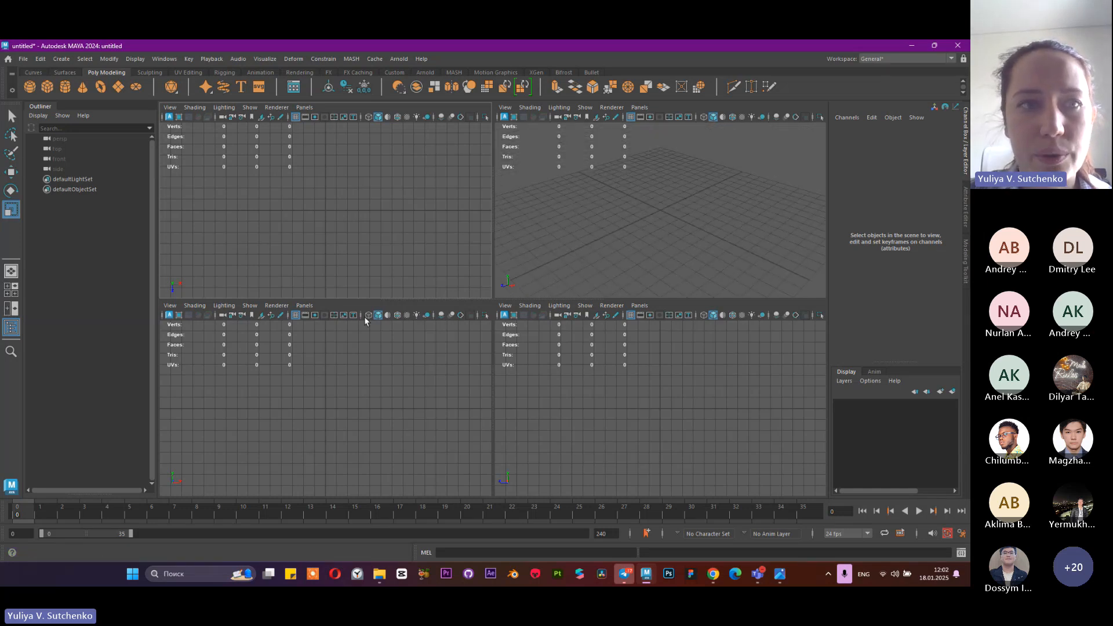
Examine the channels of the top, front, side and perspective cameras one after another, and clear the selection
{"action": "left_click", "coordinate": [67, 151]}
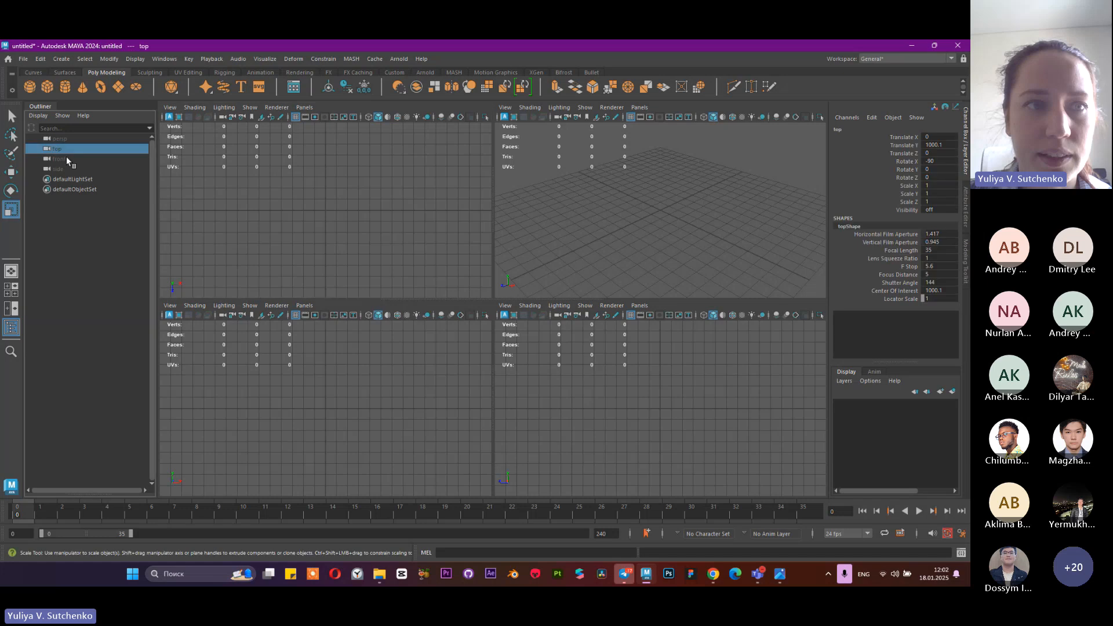
{"action": "left_click", "coordinate": [66, 157]}
{"action": "left_click", "coordinate": [61, 168]}
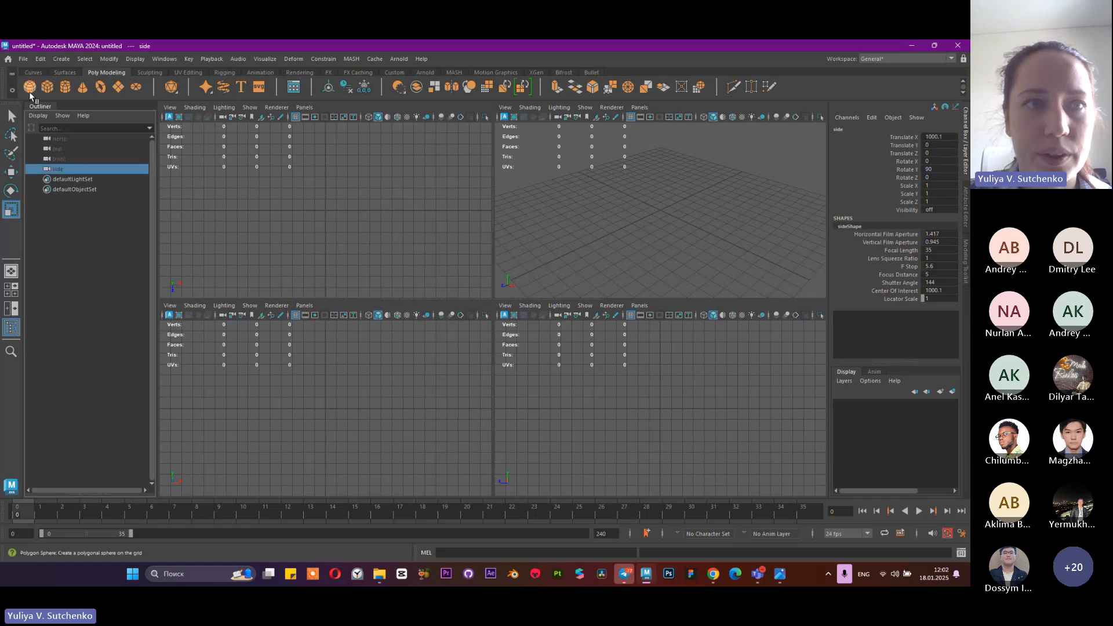
{"action": "left_click", "coordinate": [73, 159]}
{"action": "left_click", "coordinate": [72, 149]}
{"action": "left_click", "coordinate": [75, 138]}
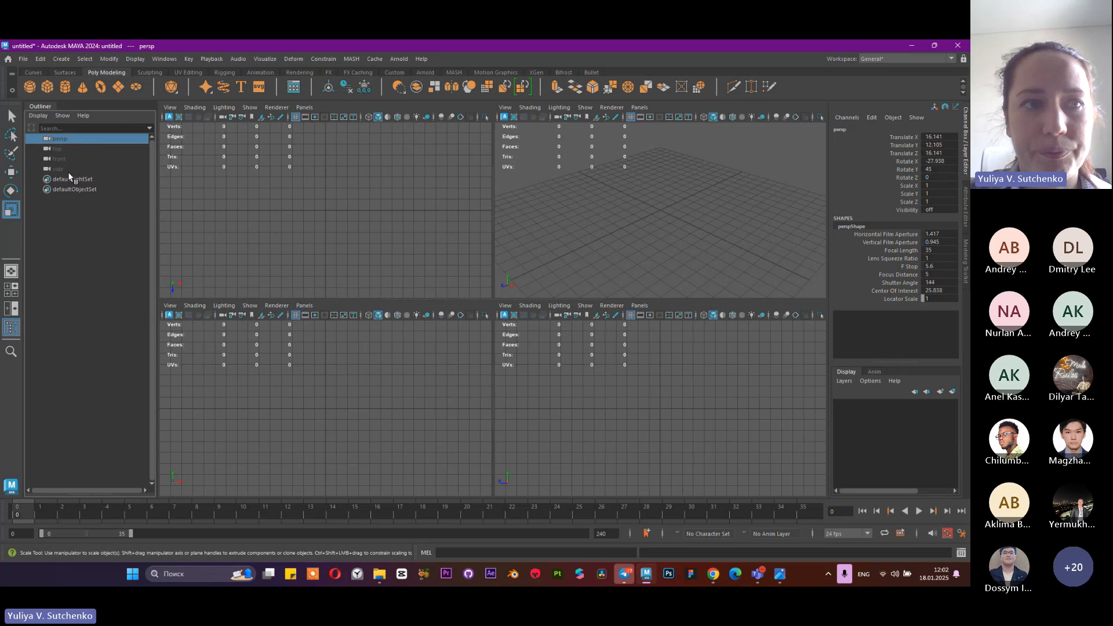
{"action": "left_click", "coordinate": [62, 207]}
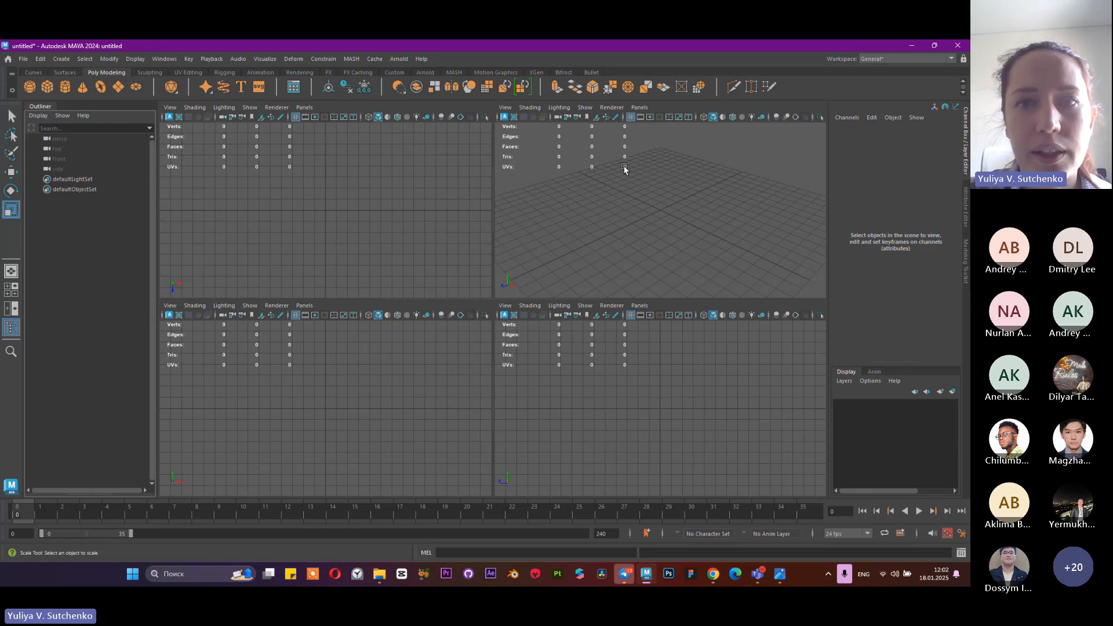
Maximize the perspective view to inspect its grid and return to the four-view layout
{"action": "scroll", "coordinate": [707, 206], "scroll_direction": "down", "scroll_amount": 5}
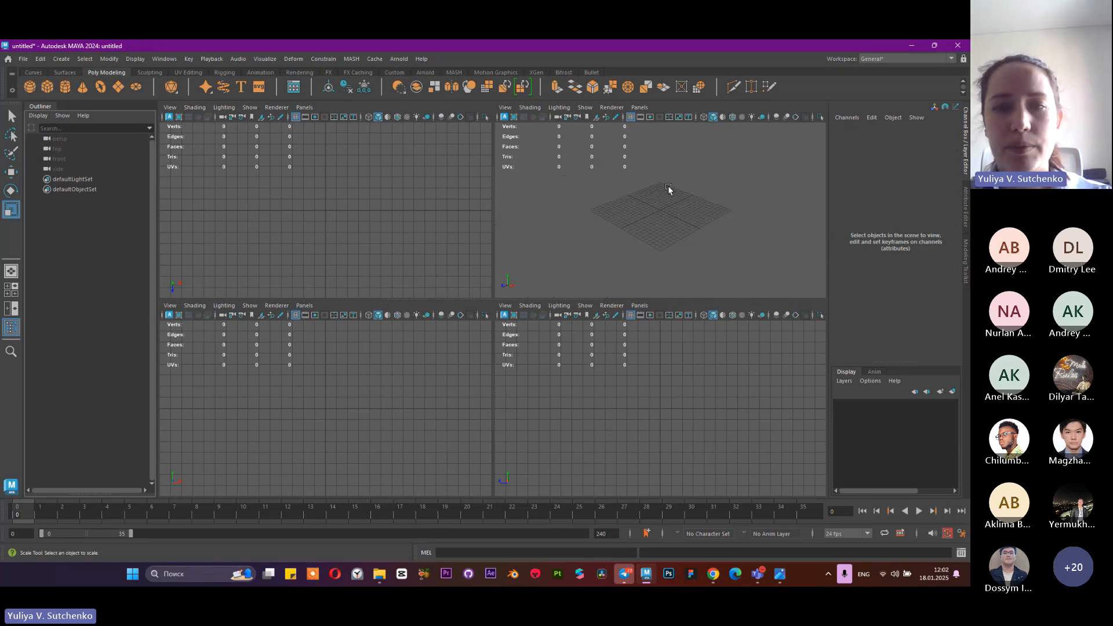
{"action": "key", "text": "space"}
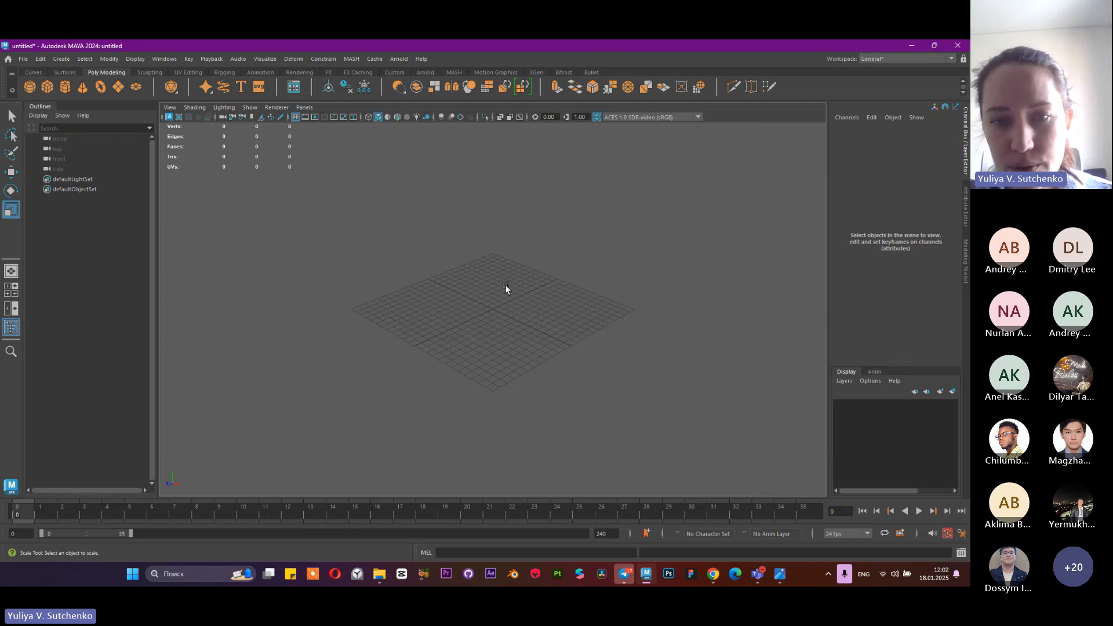
{"action": "key", "text": "space"}
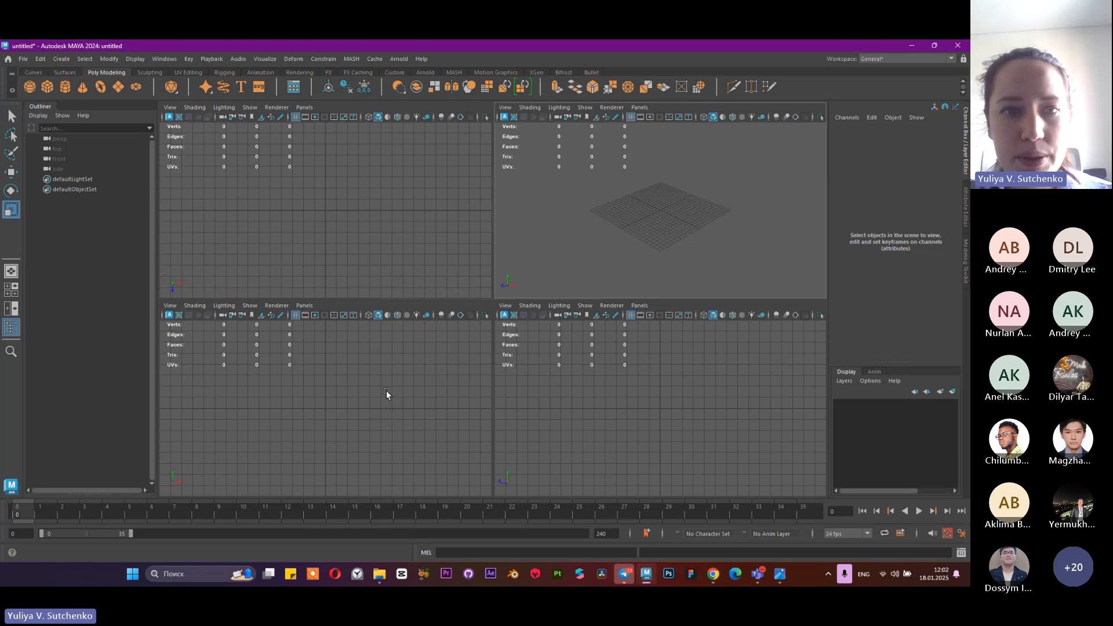
{"action": "key", "text": "space"}
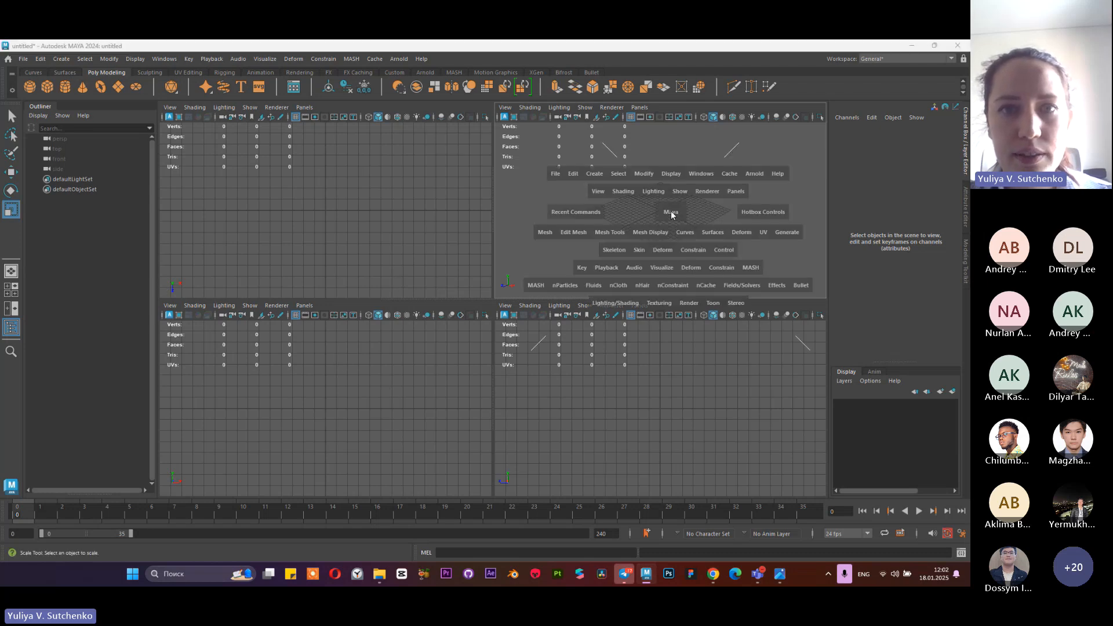
{"action": "key", "text": "space"}
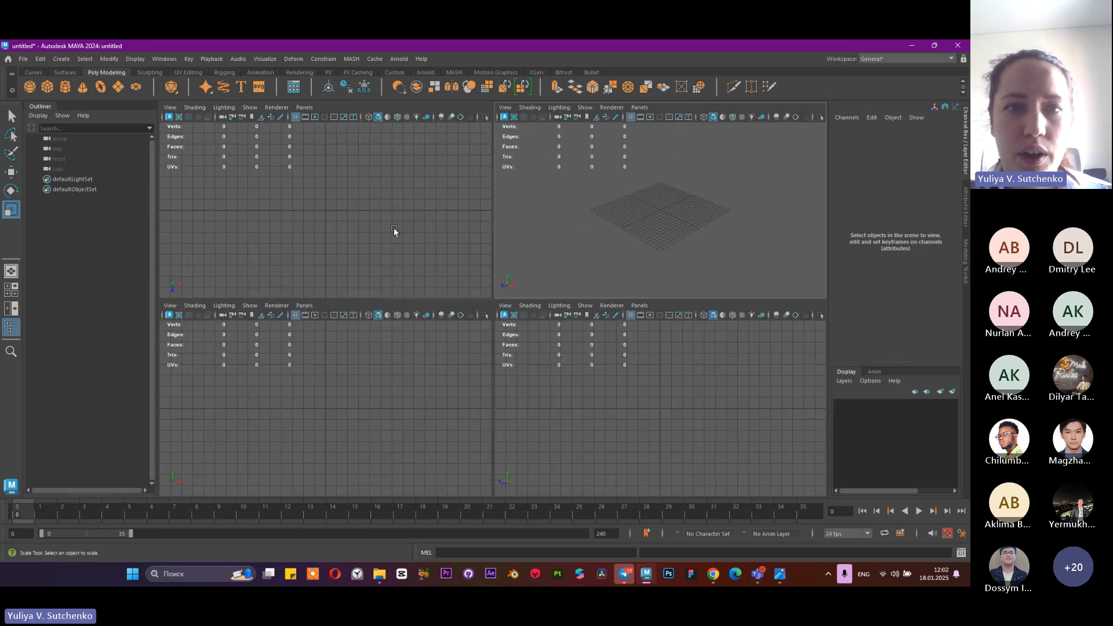
View the top, front, side and perspective views maximized in turn, returning to the four-view layout after each
{"action": "key", "text": "space"}
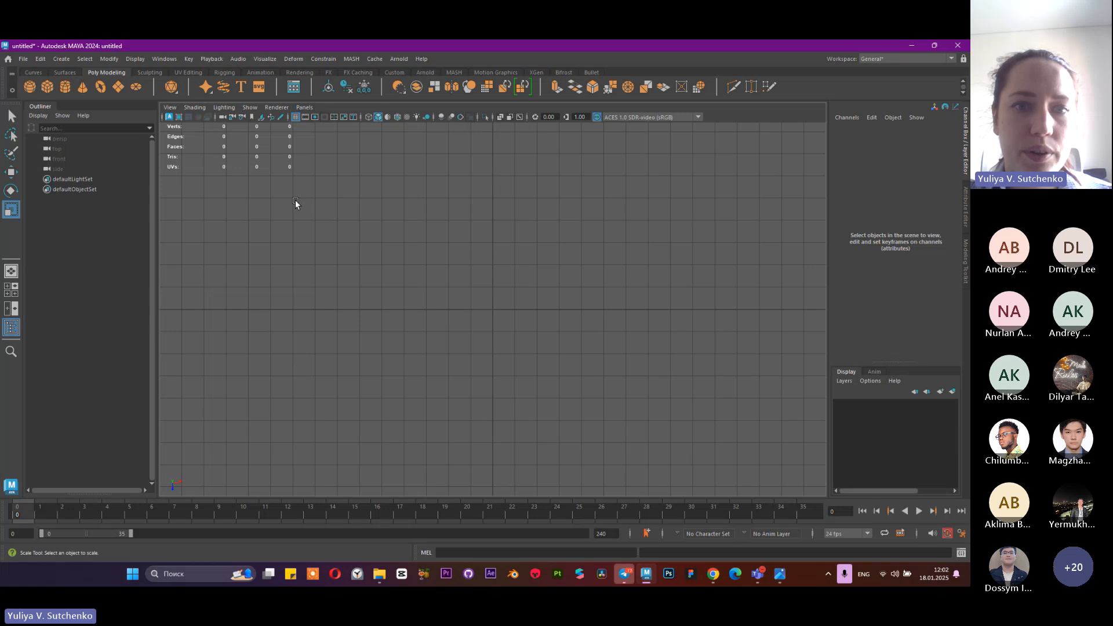
{"action": "key", "text": "space"}
{"action": "key", "text": "space"}
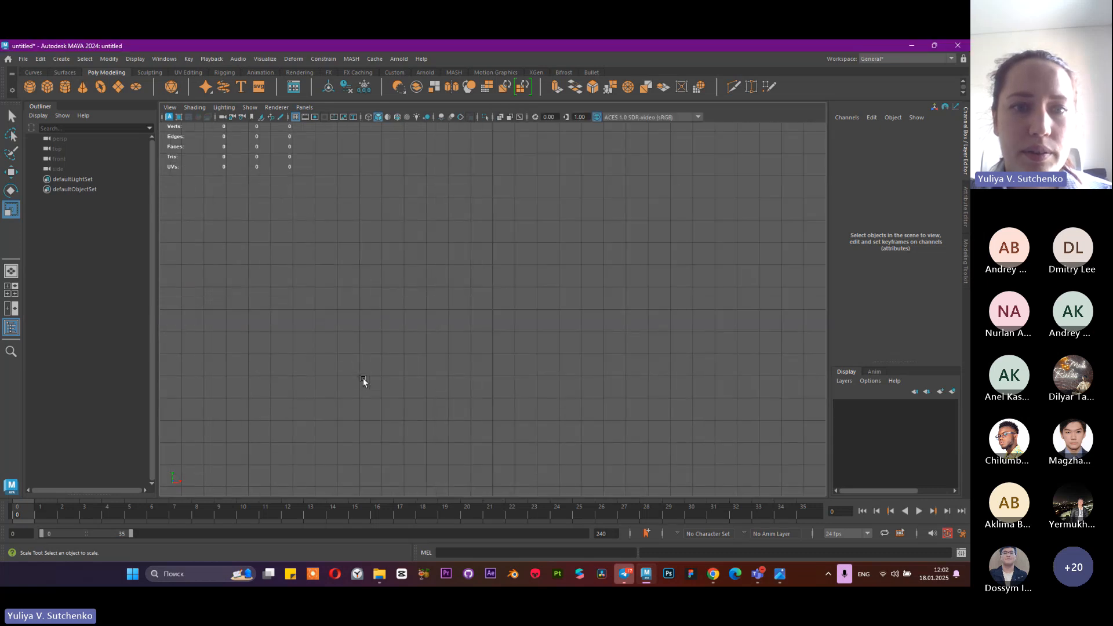
{"action": "key", "text": "space"}
{"action": "key", "text": "space"}
{"action": "key", "text": "space"}
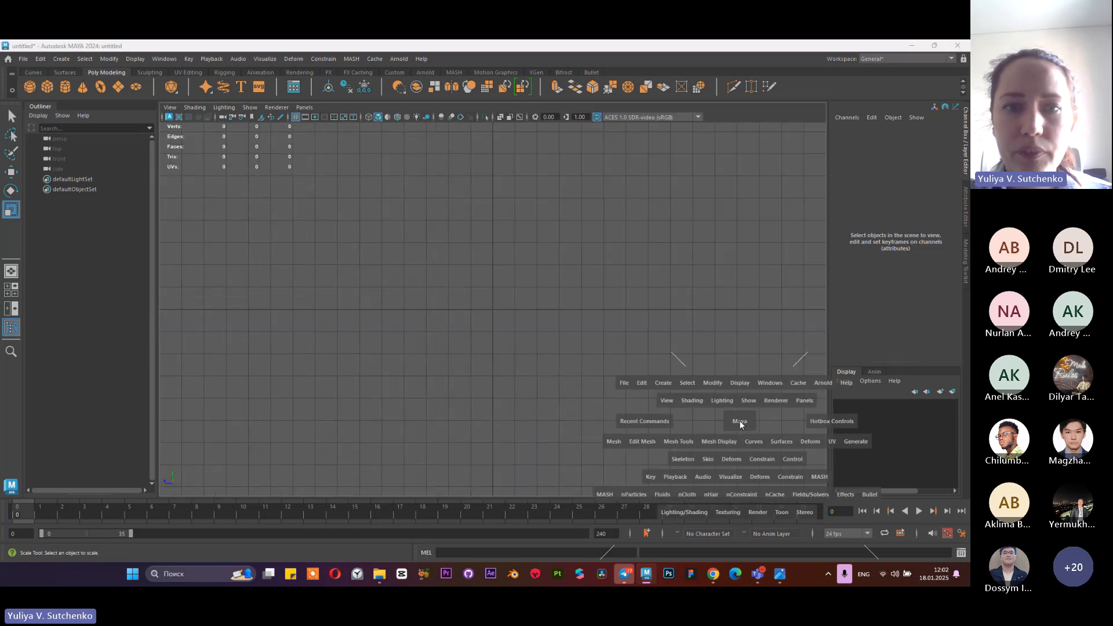
{"action": "key", "text": "space"}
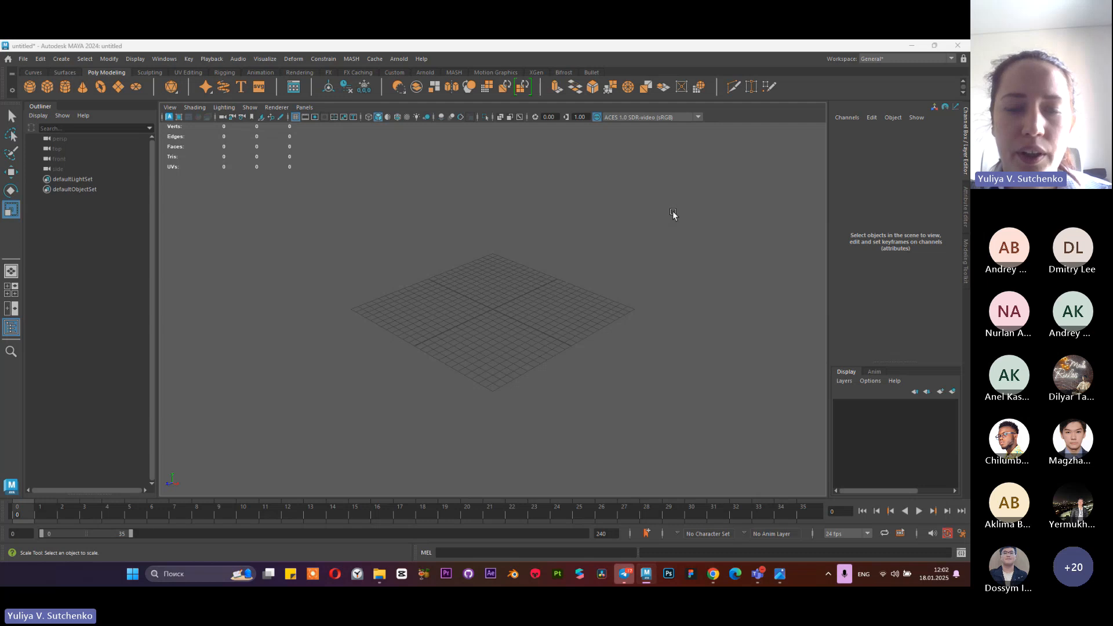
{"action": "key", "text": "space"}
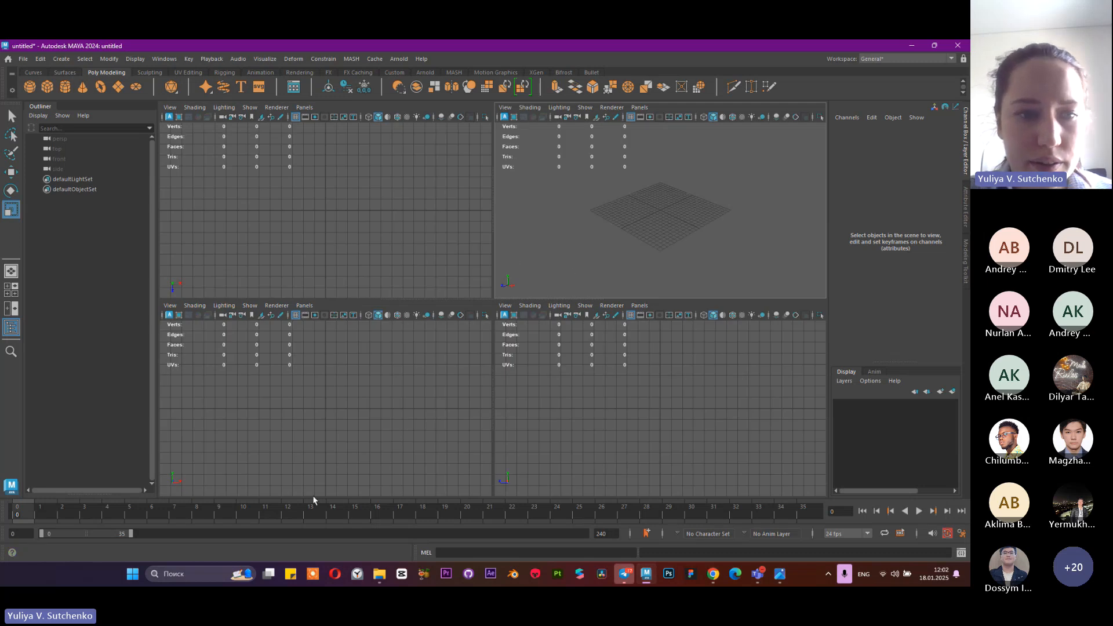
Revisit the maximized perspective and orthographic views one by one, ending in the four-view layout
{"action": "key", "text": "space"}
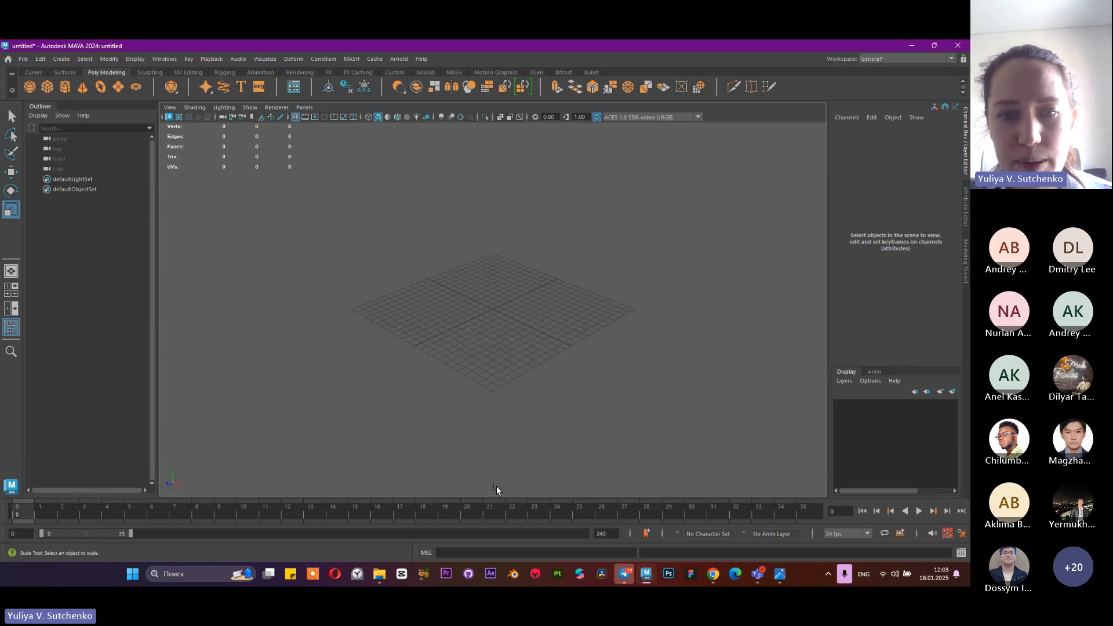
{"action": "key", "text": "space"}
{"action": "key", "text": "space"}
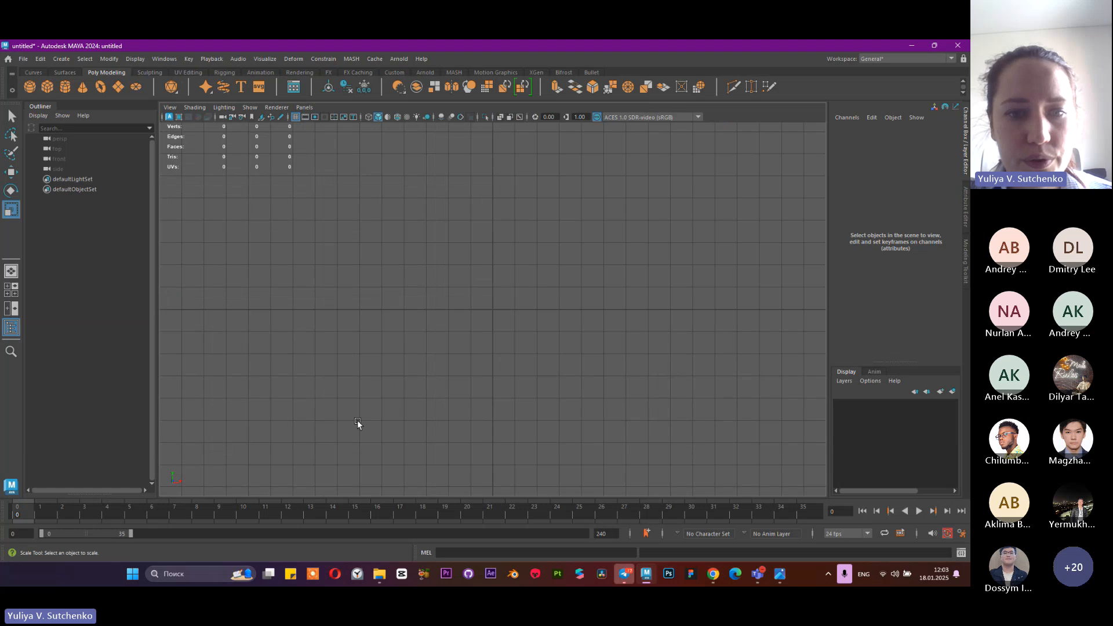
{"action": "key", "text": "space"}
{"action": "key", "text": "space"}
{"action": "key", "text": "space"}
{"action": "key", "text": "space"}
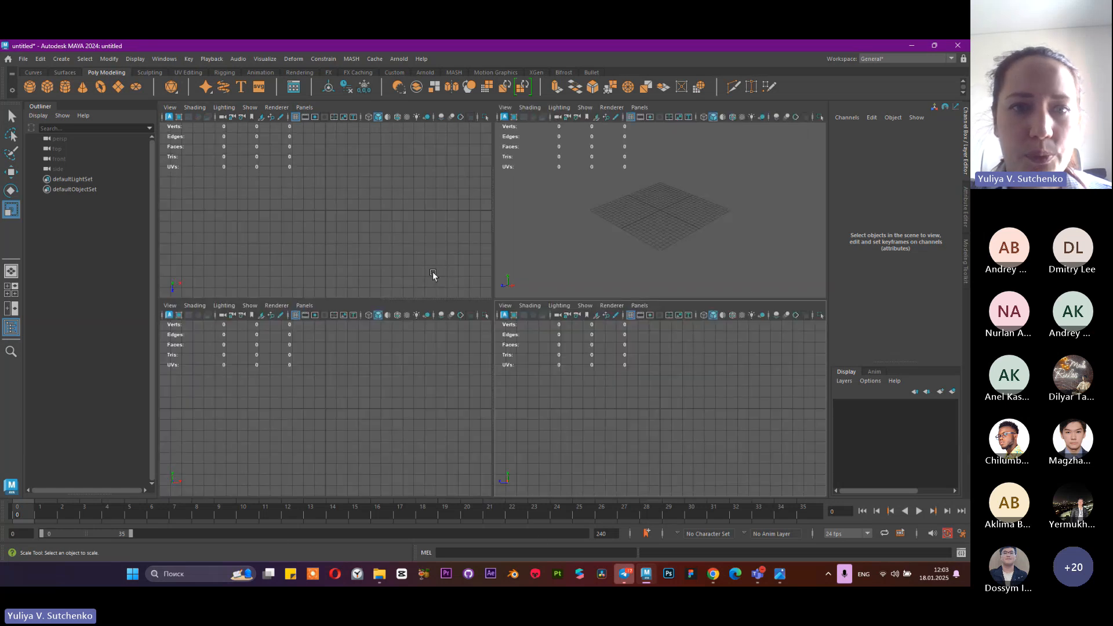
Maximize the perspective view and turn off the Poly Count heads-up display
{"action": "key", "text": "space"}
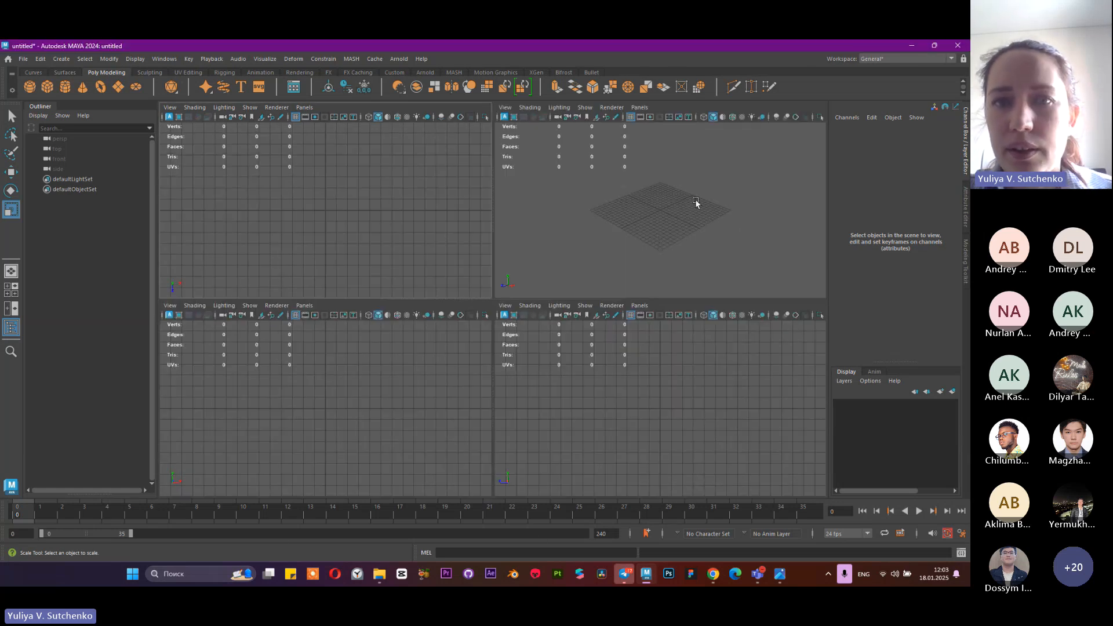
{"action": "key", "text": "space"}
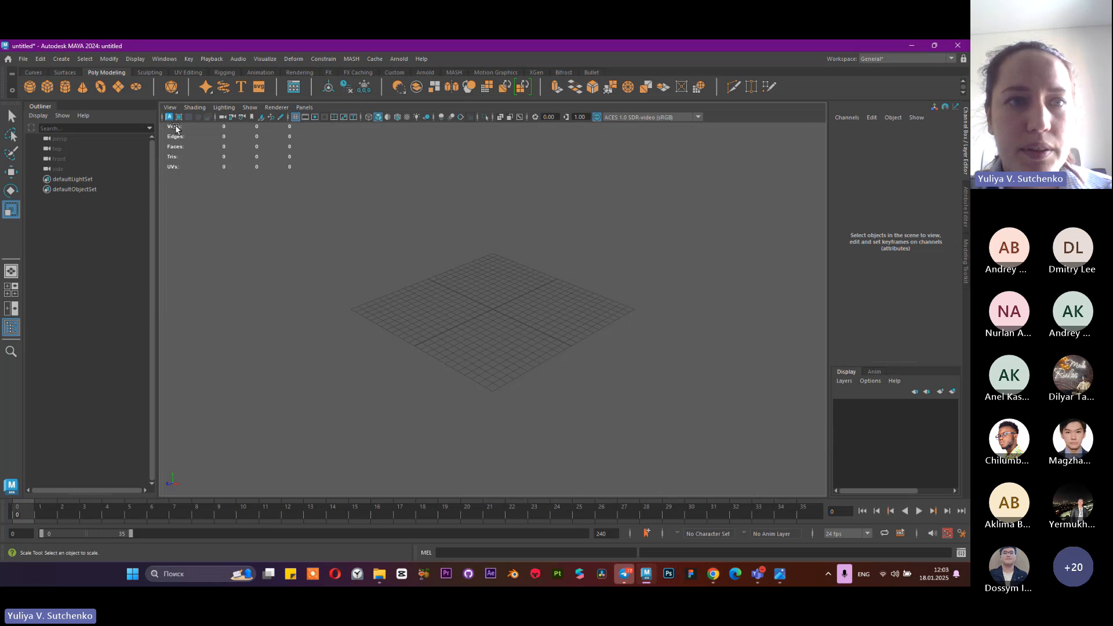
{"action": "left_click", "coordinate": [139, 58]}
{"action": "mouse_move", "coordinate": [159, 102]}
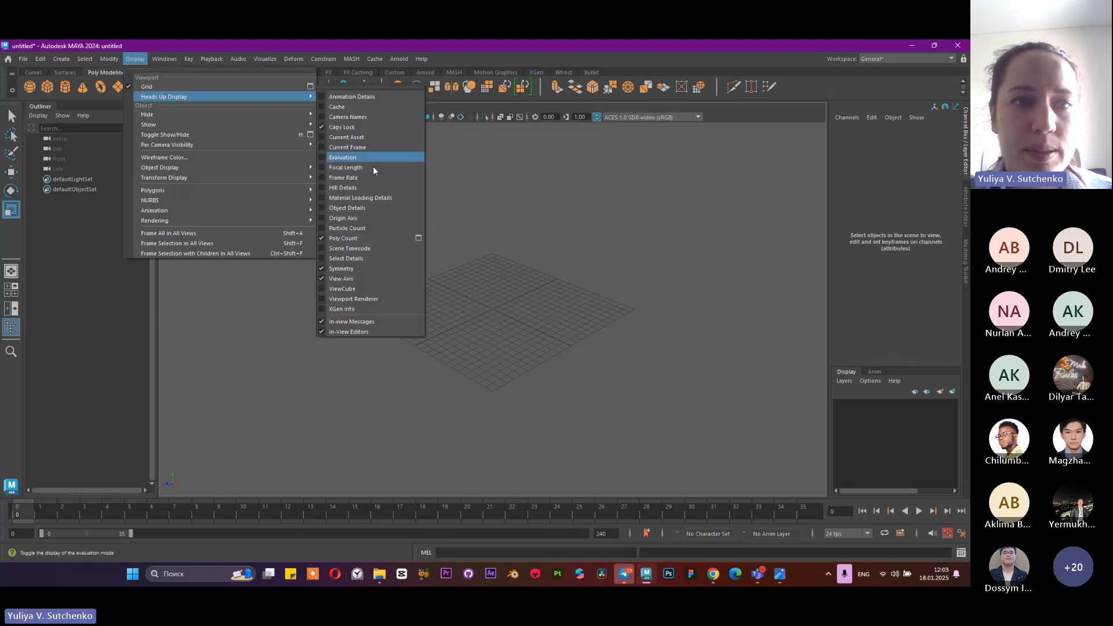
{"action": "left_click", "coordinate": [331, 238]}
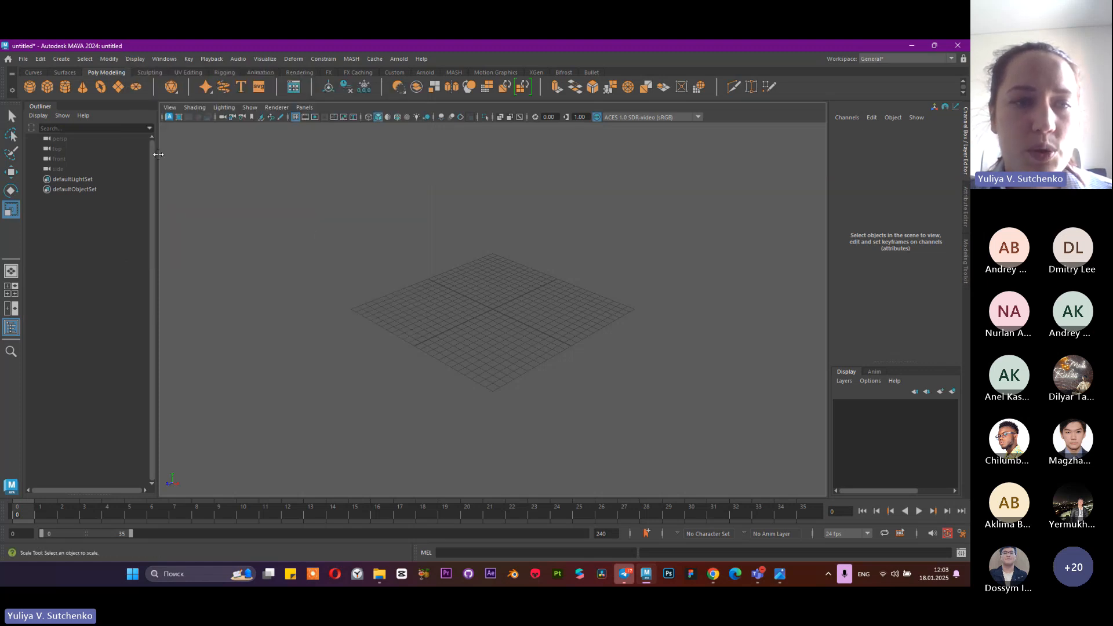
Turn the Poly Count heads-up display back on and hide it again
{"action": "left_click", "coordinate": [135, 59]}
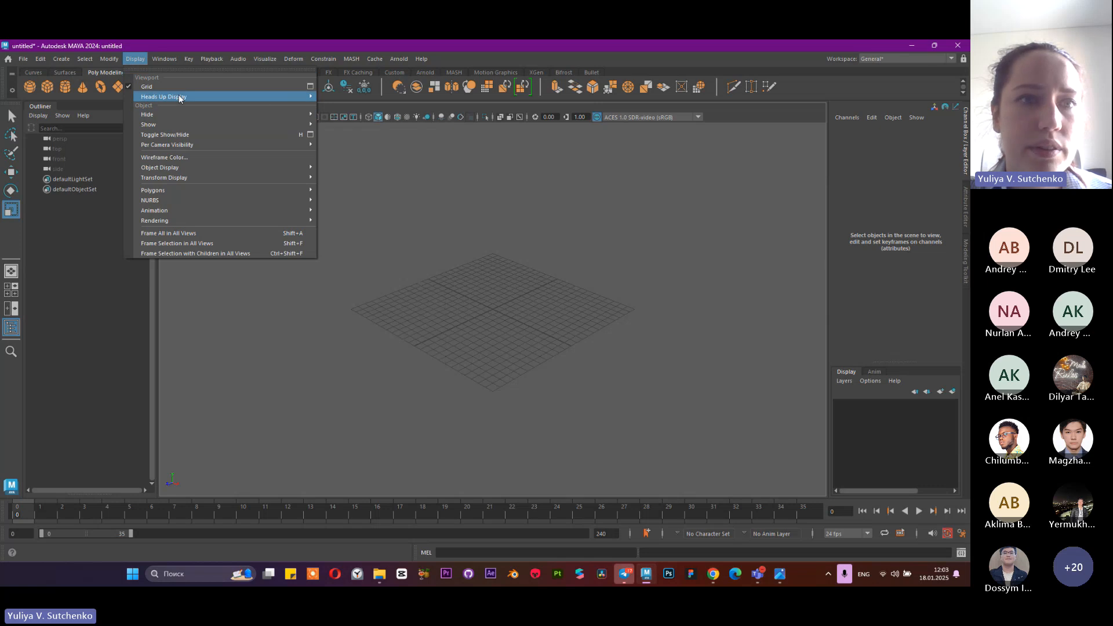
{"action": "mouse_move", "coordinate": [179, 97]}
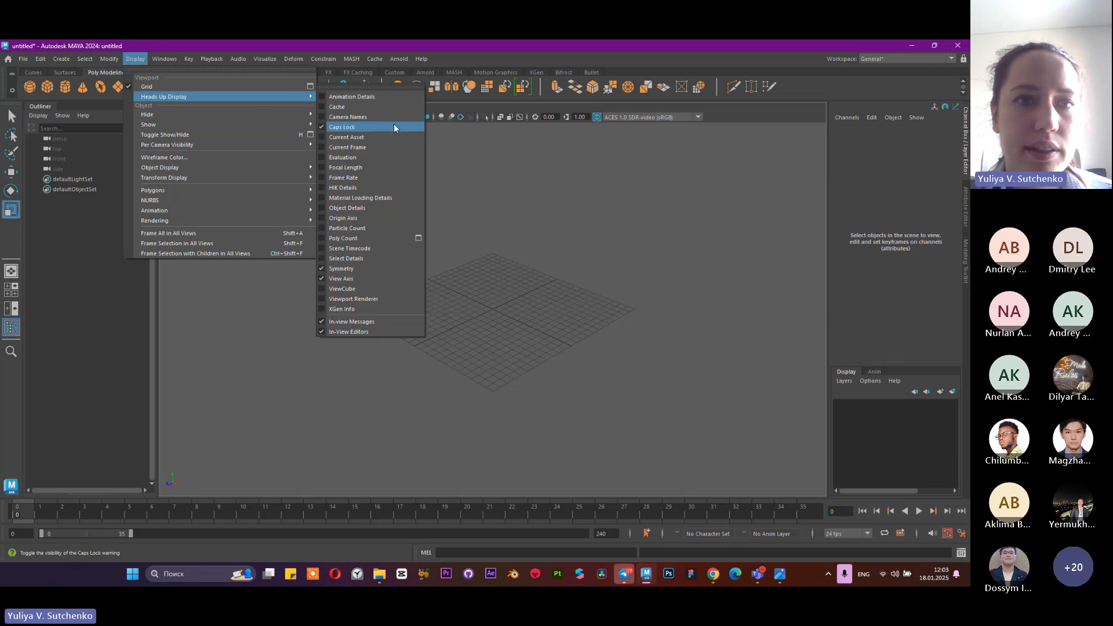
{"action": "left_click", "coordinate": [326, 237]}
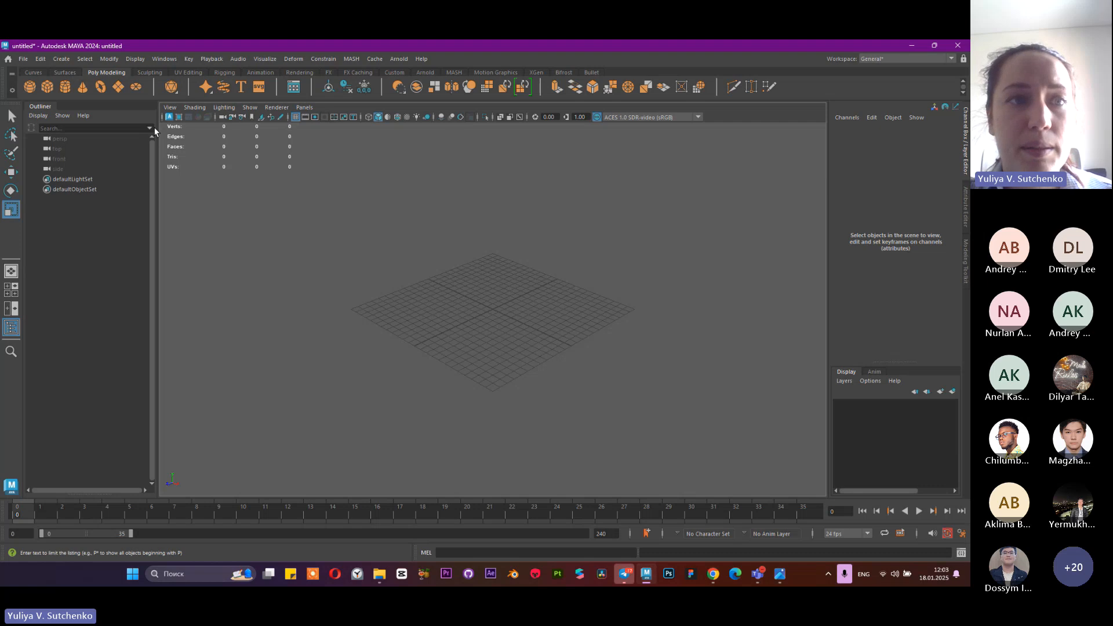
{"action": "left_click", "coordinate": [137, 59]}
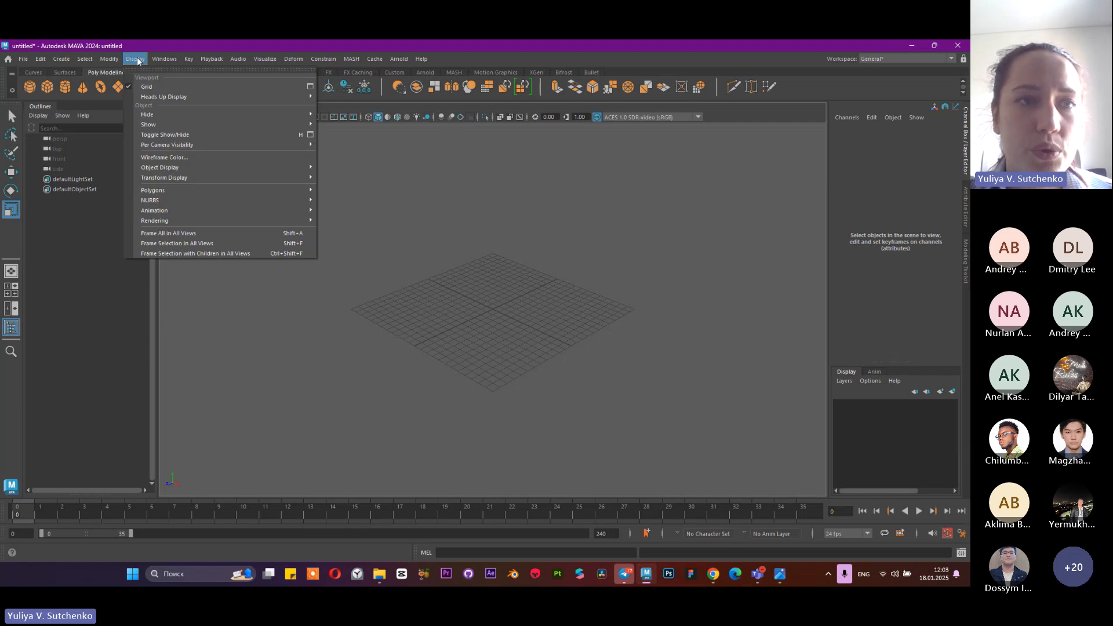
{"action": "mouse_move", "coordinate": [170, 100]}
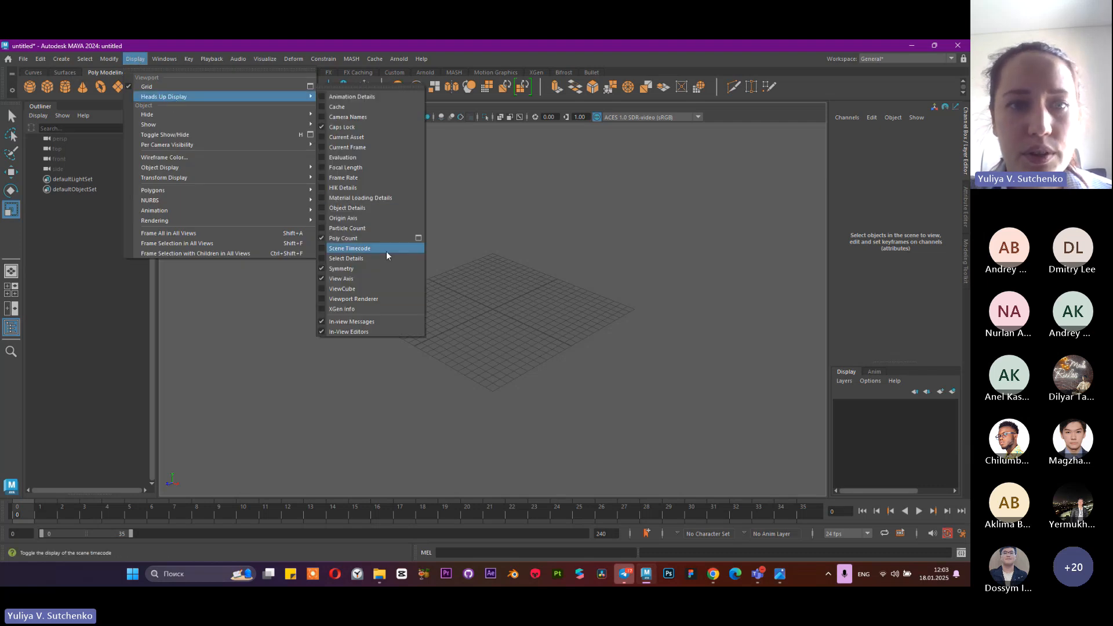
{"action": "left_click", "coordinate": [322, 237]}
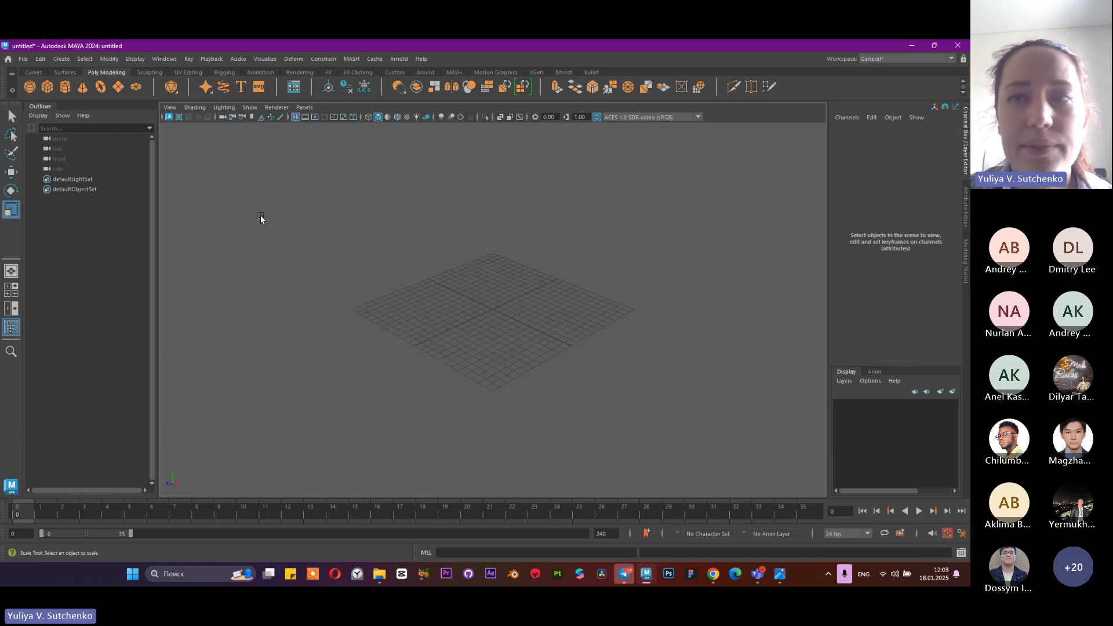
Look through the available workspaces, reselecting General, and view the list of shelves
{"action": "left_click", "coordinate": [896, 59]}
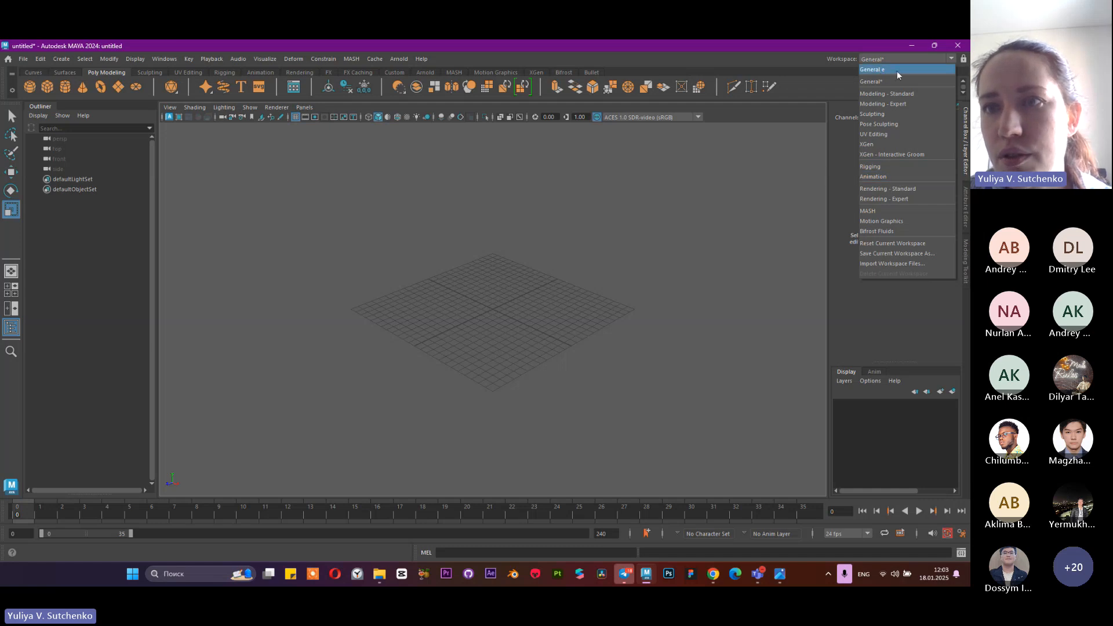
{"action": "left_click", "coordinate": [597, 197]}
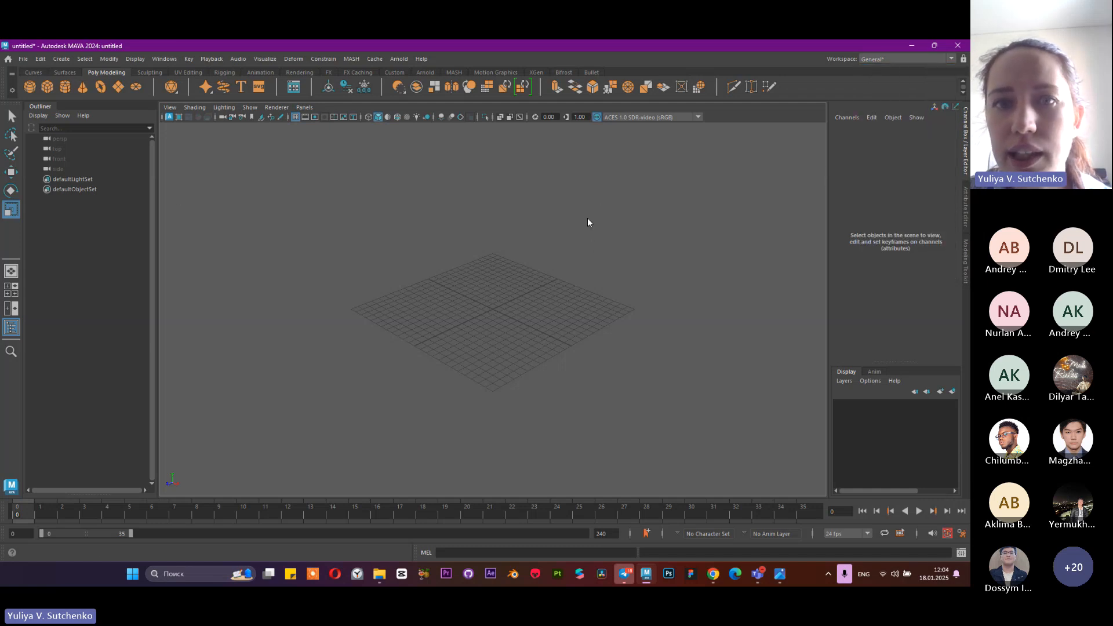
{"action": "left_click", "coordinate": [896, 59]}
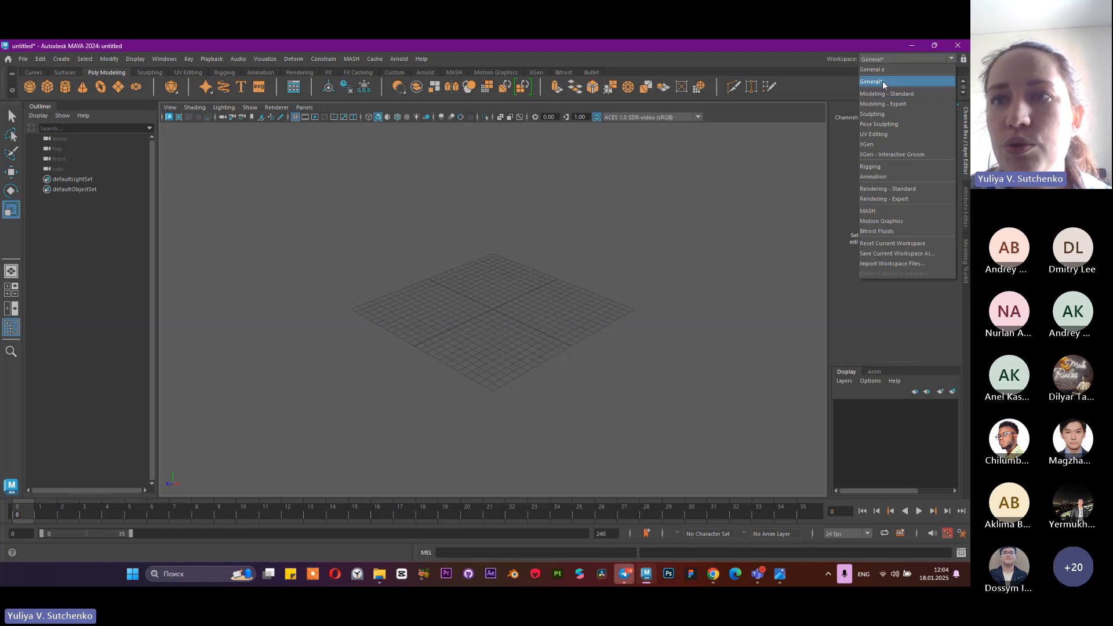
{"action": "left_click", "coordinate": [871, 83]}
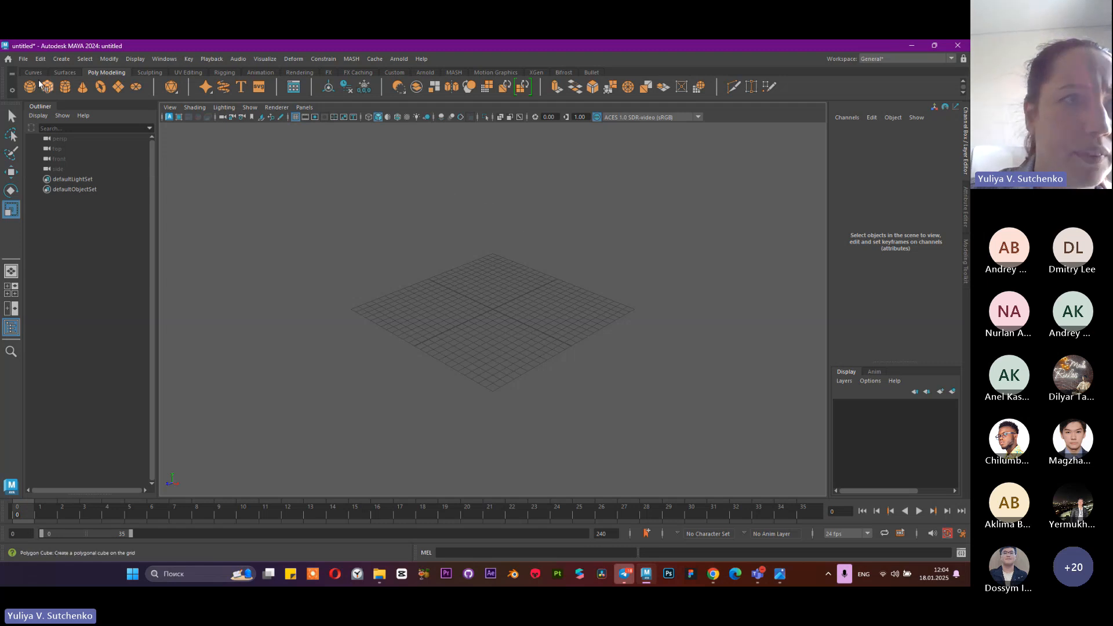
{"action": "left_click", "coordinate": [11, 76]}
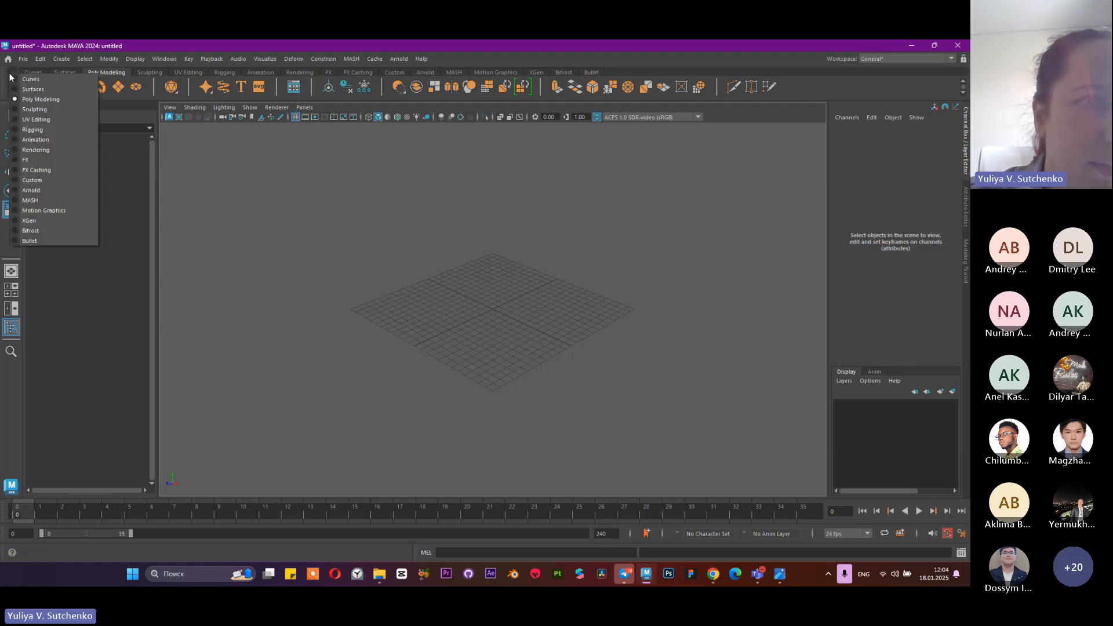
{"action": "left_click", "coordinate": [271, 174]}
Switch the workspace to Modeling - Standard and move the Tool Settings window off the attribute panel
{"action": "left_click", "coordinate": [922, 58]}
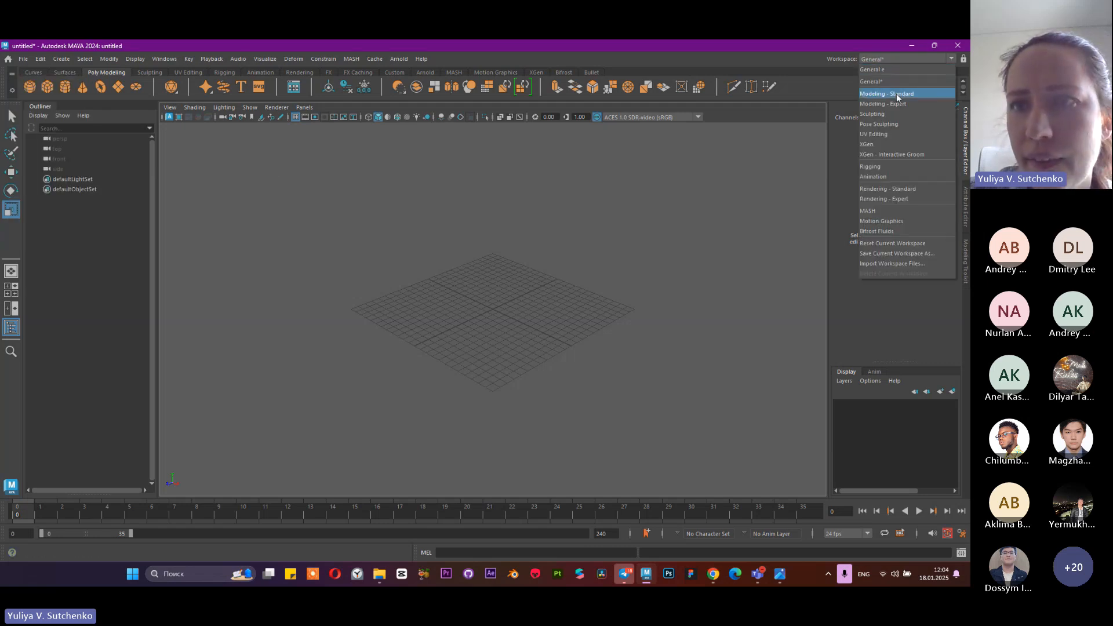
{"action": "left_click", "coordinate": [896, 93]}
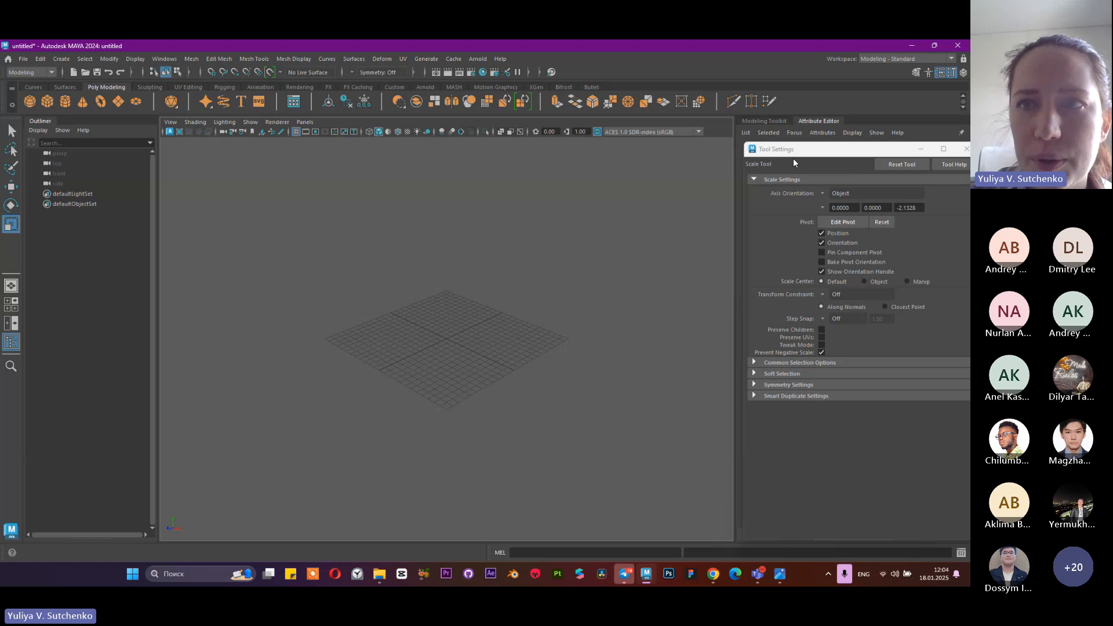
{"action": "left_click_drag", "start_coordinate": [794, 163], "coordinate": [642, 158]}
View the list of workspaces and the available menu sets, keeping the Modeling set
{"action": "left_click", "coordinate": [922, 59]}
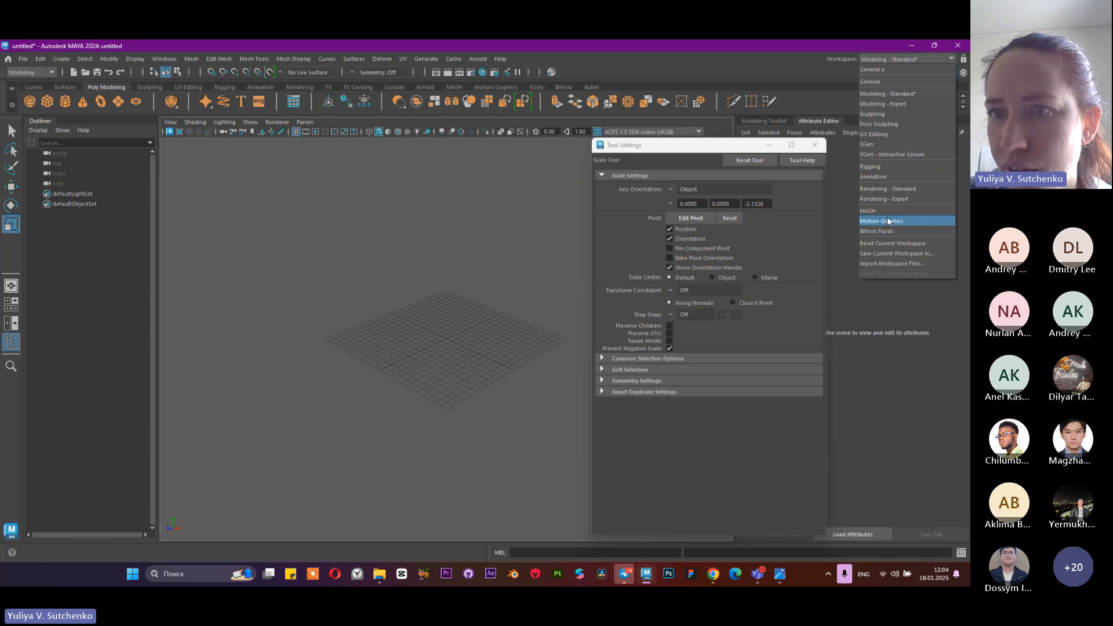
{"action": "left_click", "coordinate": [47, 72]}
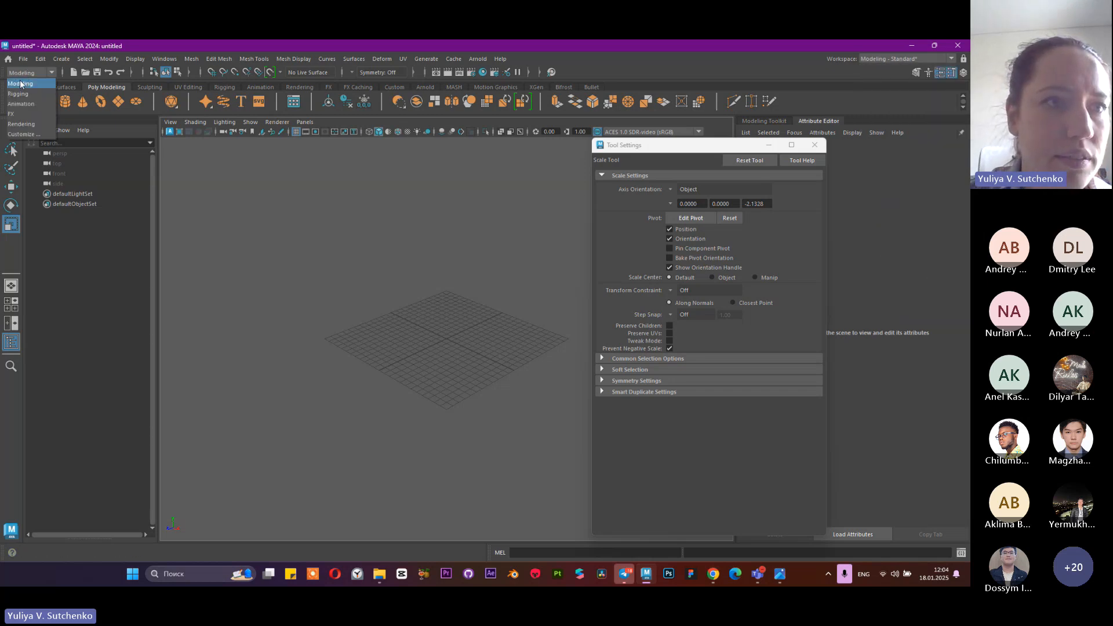
{"action": "left_click", "coordinate": [15, 72]}
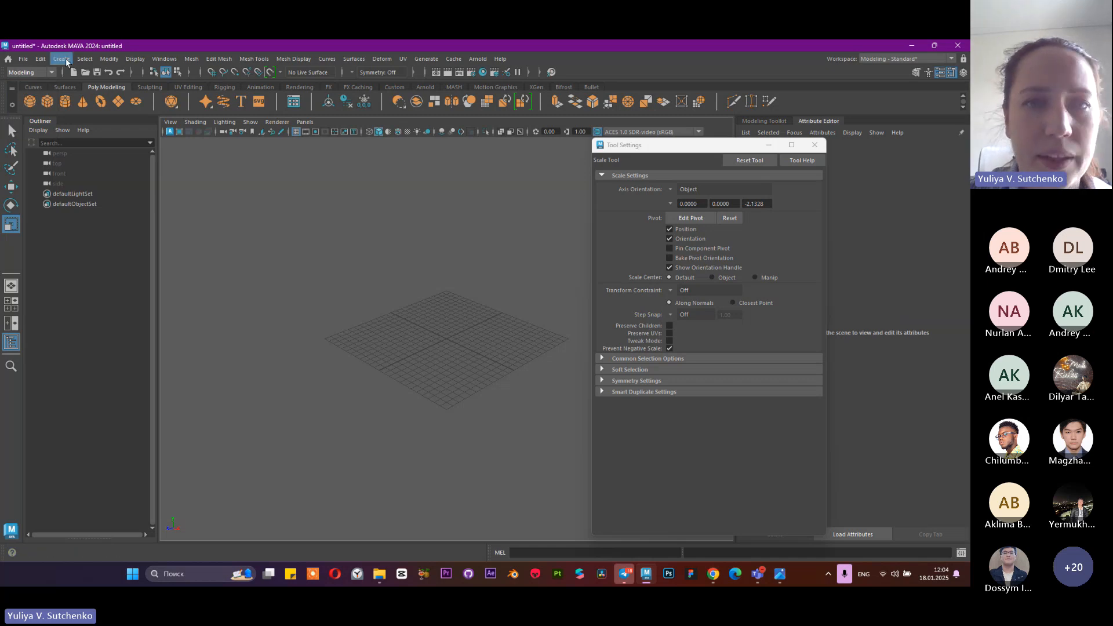
Switch the workspace to General and from there to General e, and display the Poly Modeling shelf
{"action": "left_click", "coordinate": [904, 58]}
{"action": "left_click", "coordinate": [879, 90]}
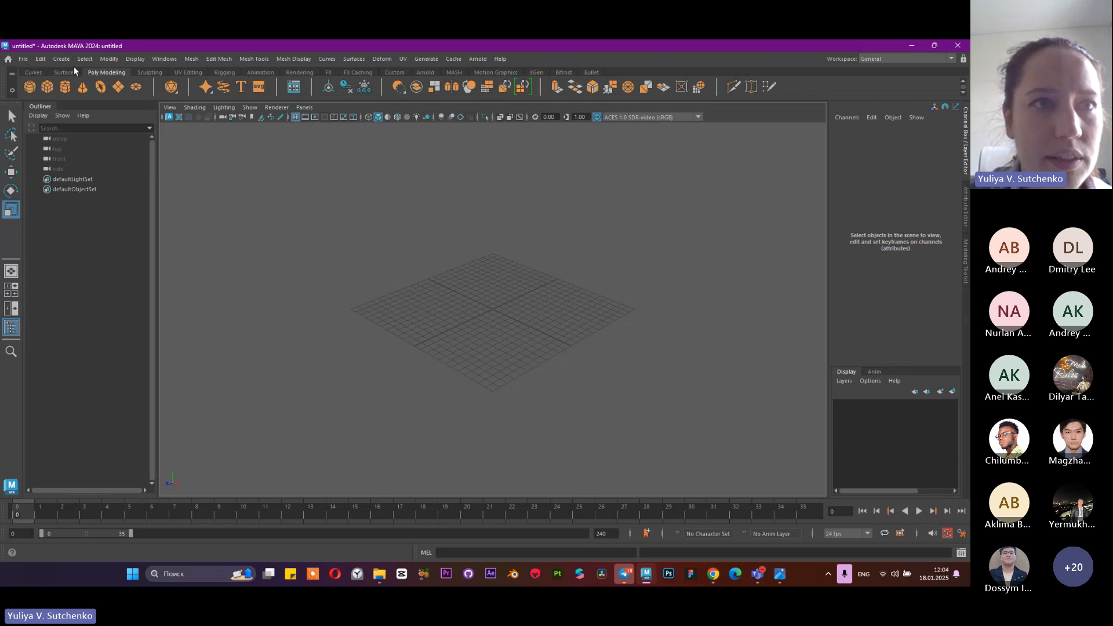
{"action": "left_click", "coordinate": [940, 60]}
{"action": "left_click", "coordinate": [912, 70]}
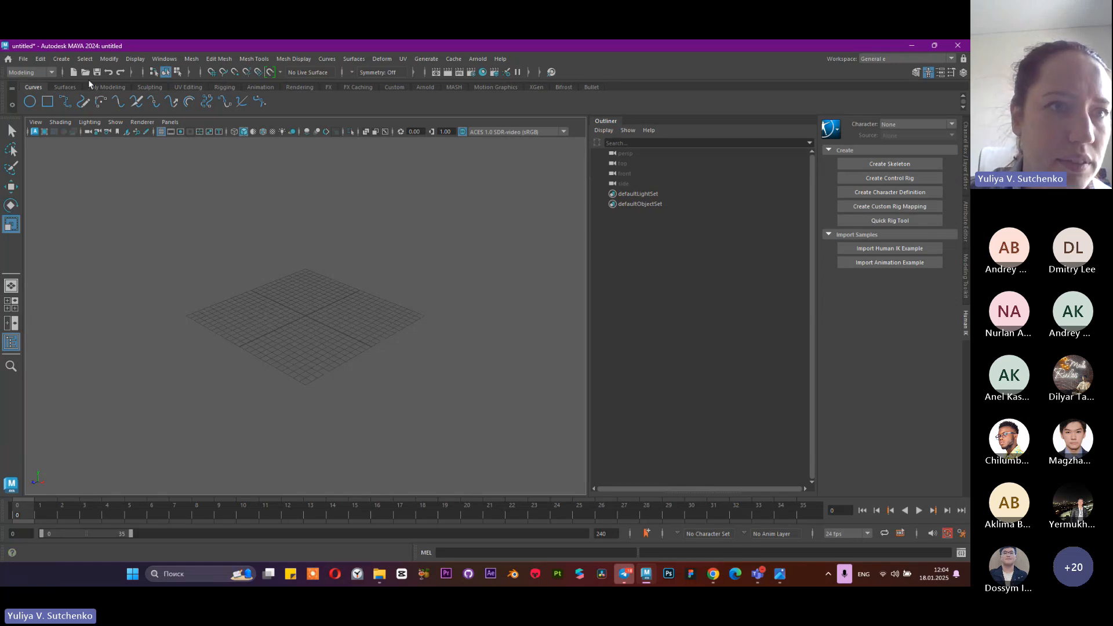
{"action": "left_click", "coordinate": [106, 87]}
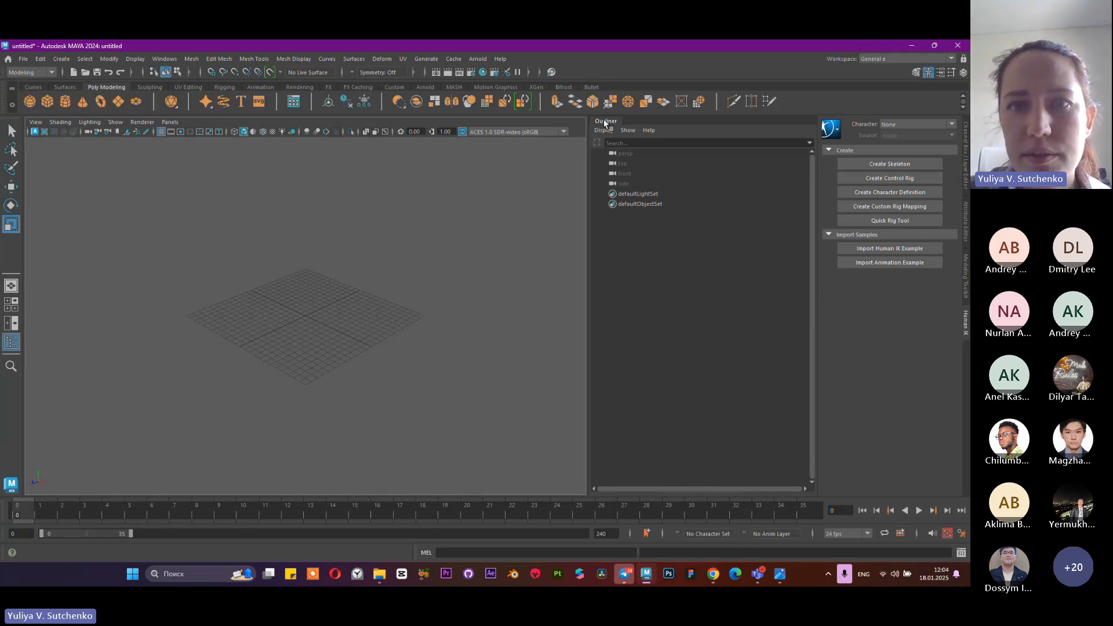
Narrow the Outliner to widen the viewport, and show the Channel Box / Layer Editor instead of Human IK
{"action": "left_click_drag", "start_coordinate": [588, 157], "coordinate": [686, 171]}
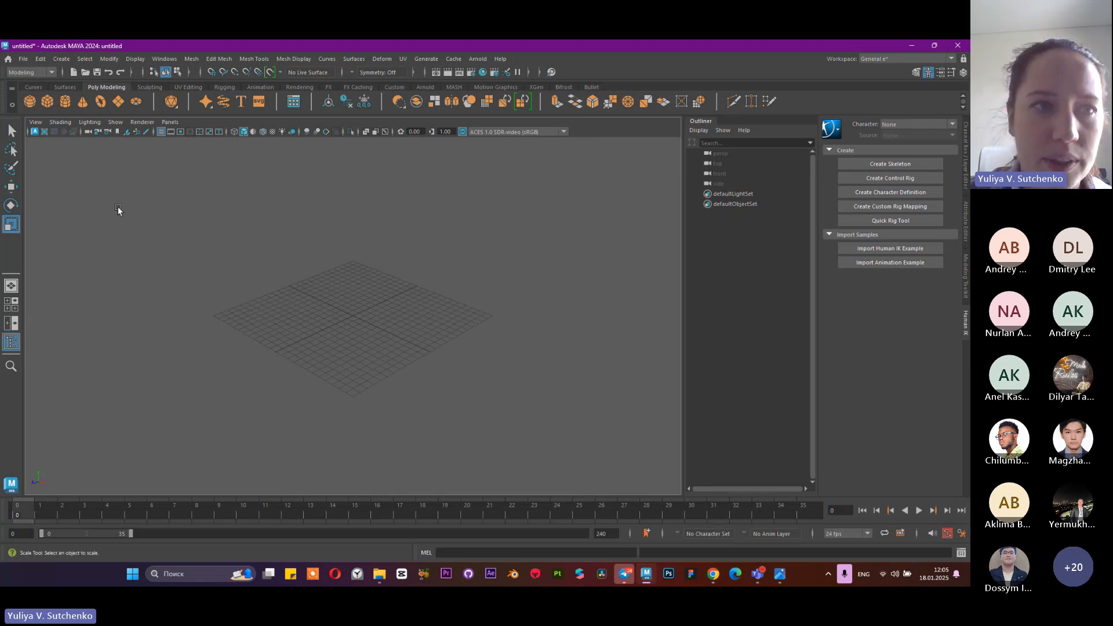
{"action": "left_click", "coordinate": [967, 206]}
{"action": "left_click", "coordinate": [969, 166]}
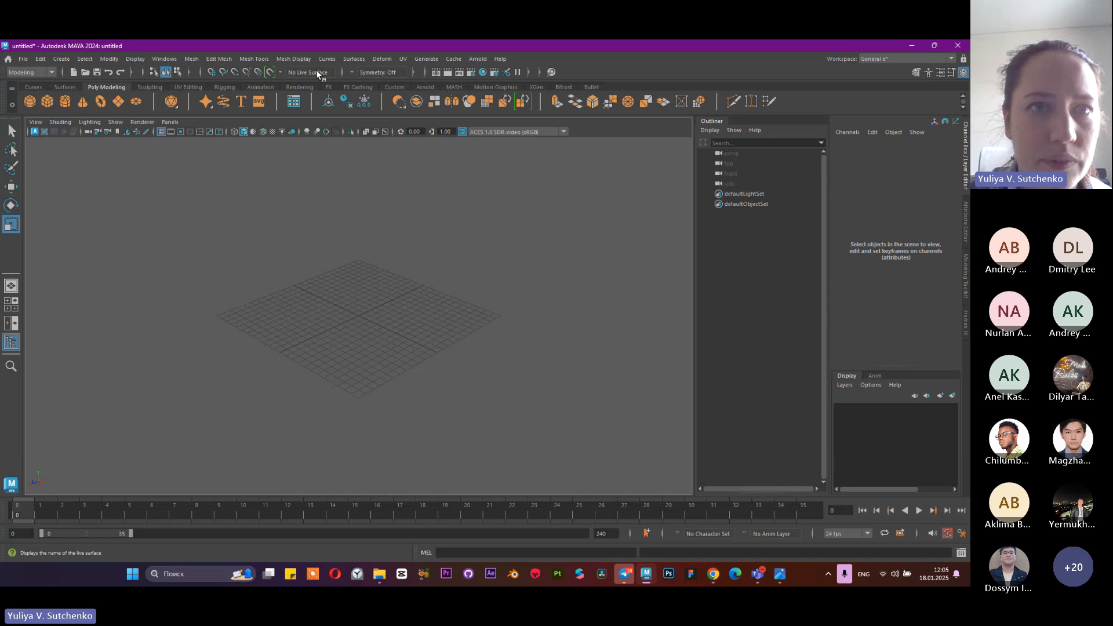
{"action": "left_click", "coordinate": [40, 59]}
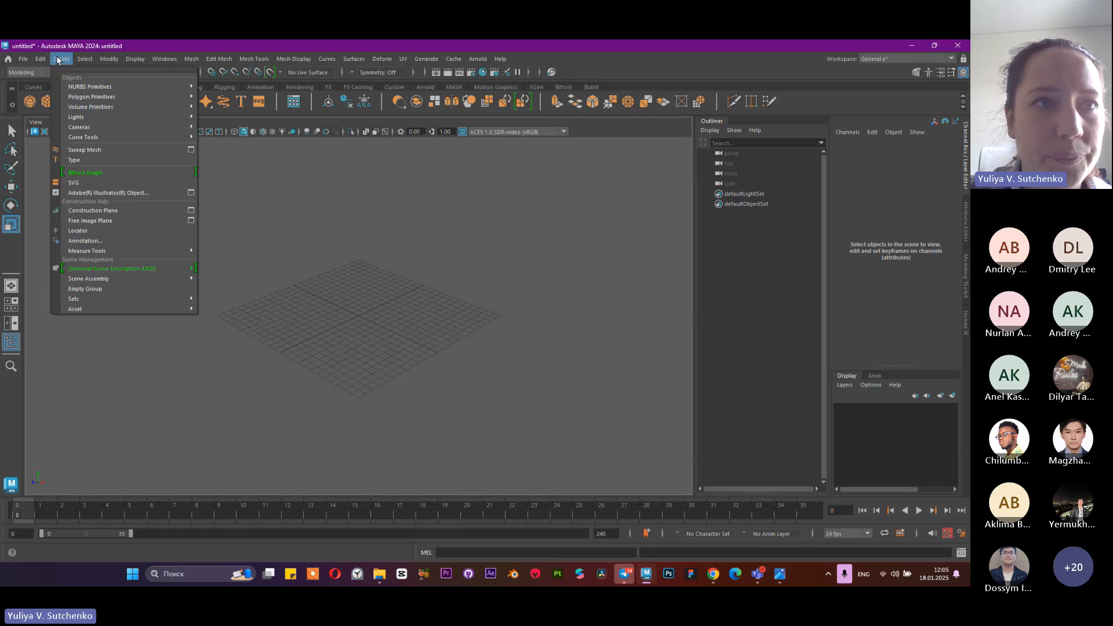
{"action": "mouse_move", "coordinate": [106, 59]}
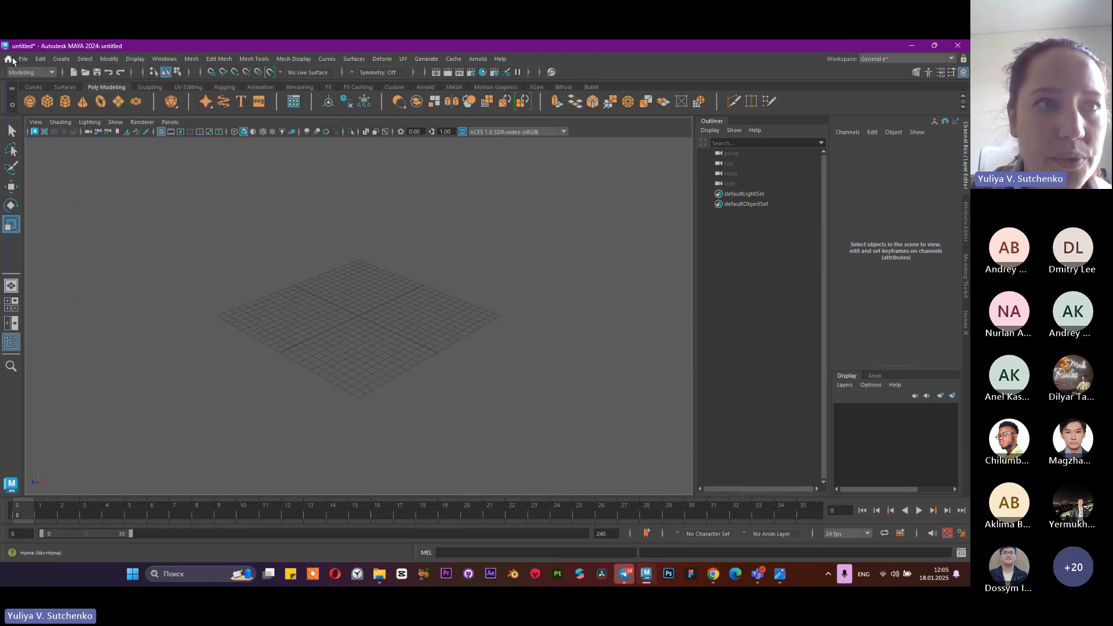
Start a new scene from the Home screen
{"action": "left_click", "coordinate": [8, 59]}
{"action": "left_click", "coordinate": [81, 171]}
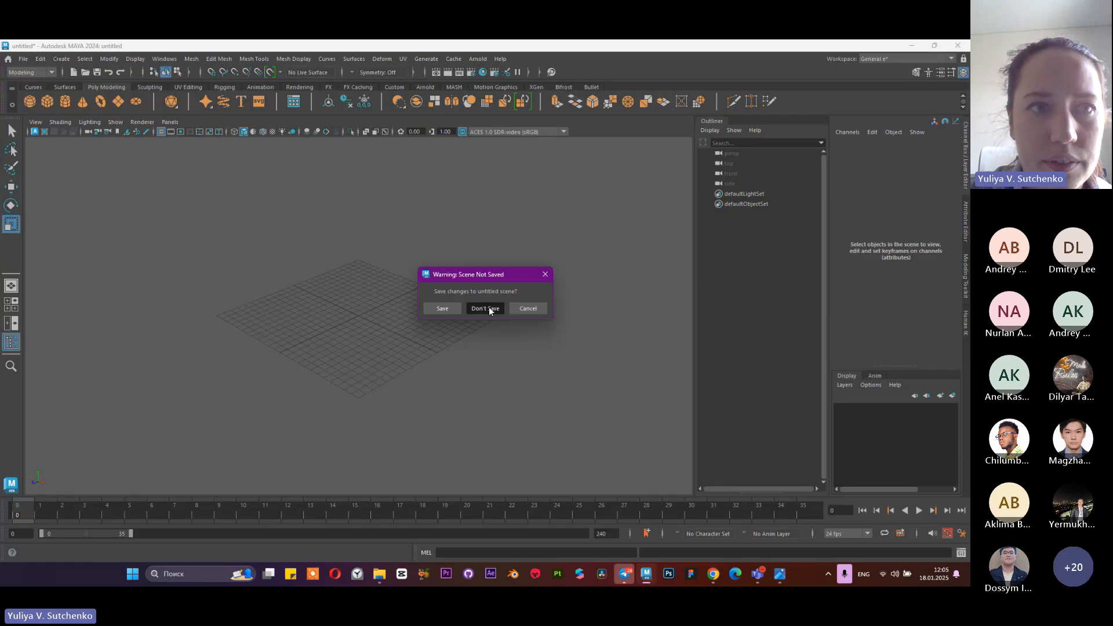
{"action": "left_click", "coordinate": [488, 308]}
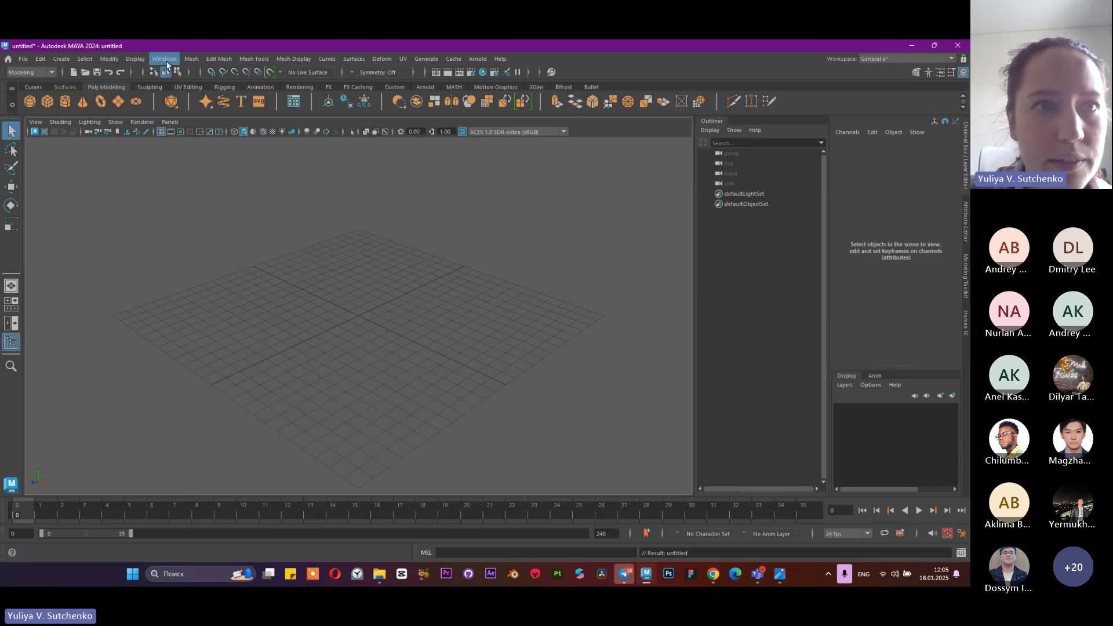
Look over the mesh modeling commands and switch the menu set from Modeling to FX
{"action": "left_click", "coordinate": [195, 60]}
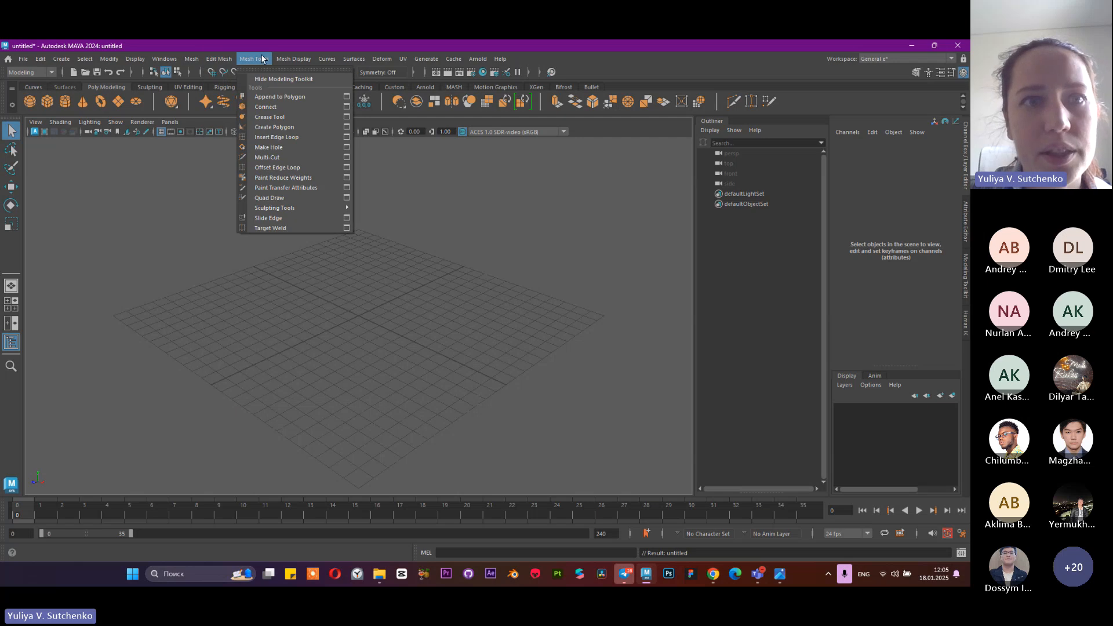
{"action": "mouse_move", "coordinate": [301, 60]}
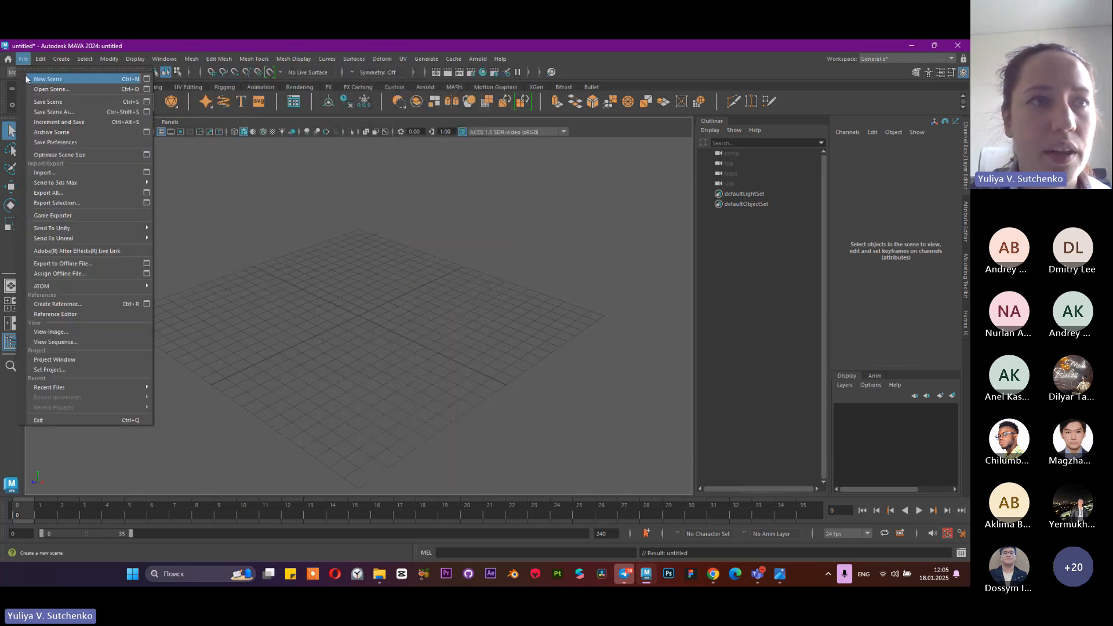
{"action": "left_click", "coordinate": [23, 72]}
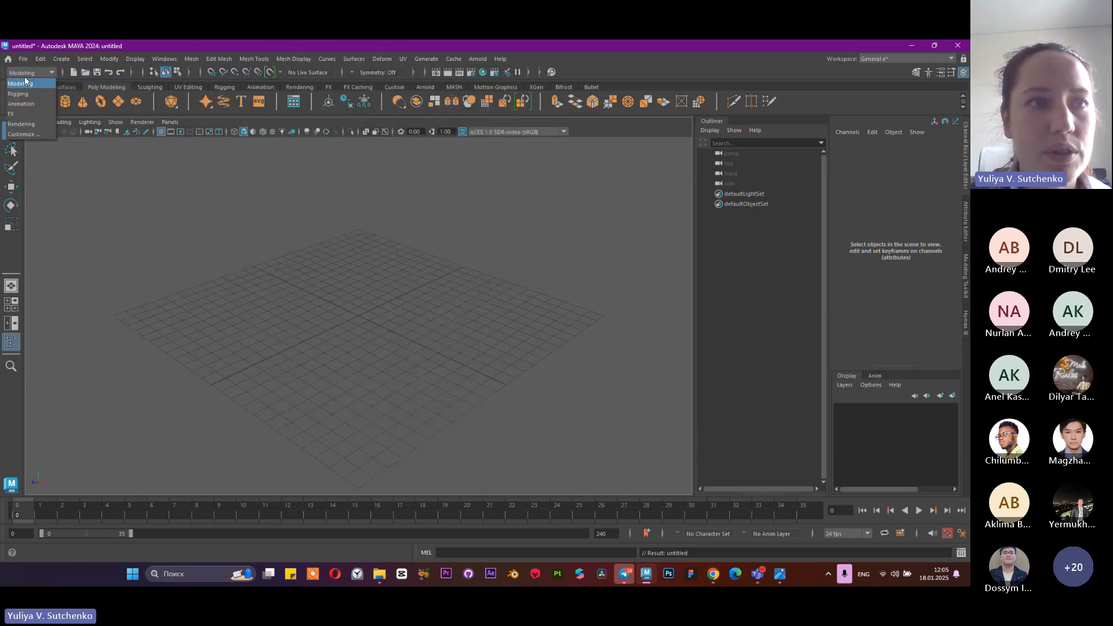
{"action": "left_click", "coordinate": [19, 114]}
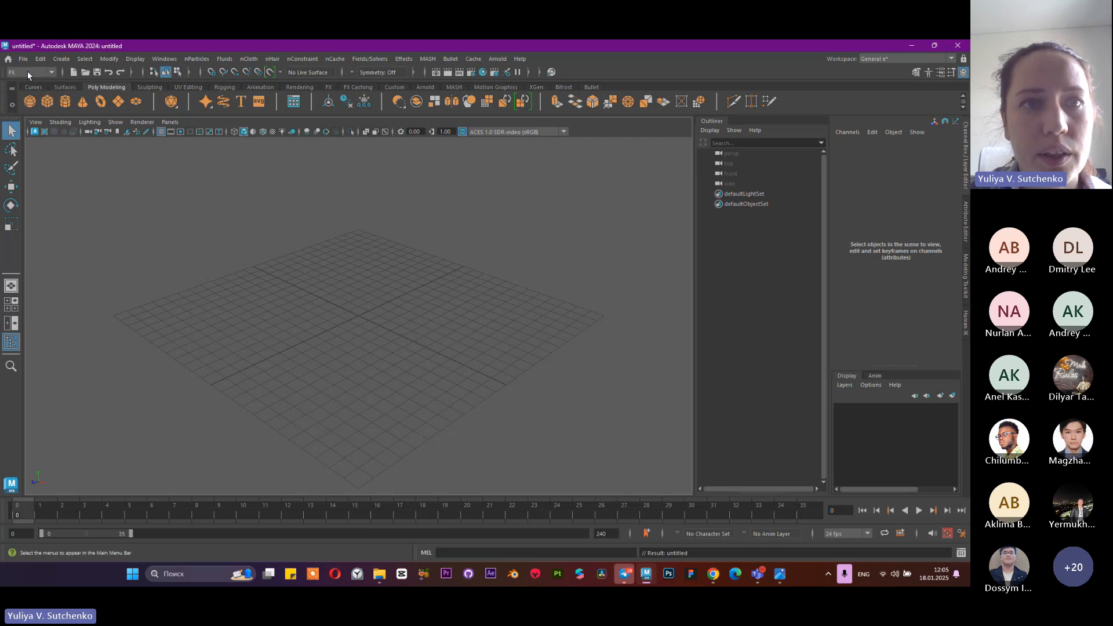
Examine the nParticles, nCloth and nHair commands of the FX menu set
{"action": "left_click", "coordinate": [191, 59]}
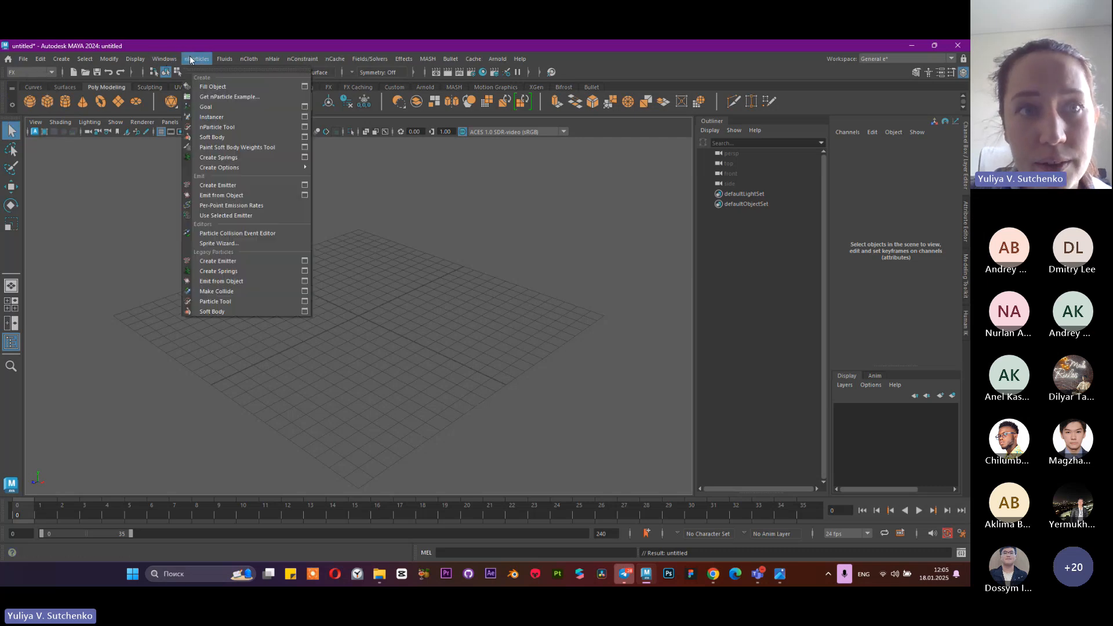
{"action": "left_click", "coordinate": [249, 58]}
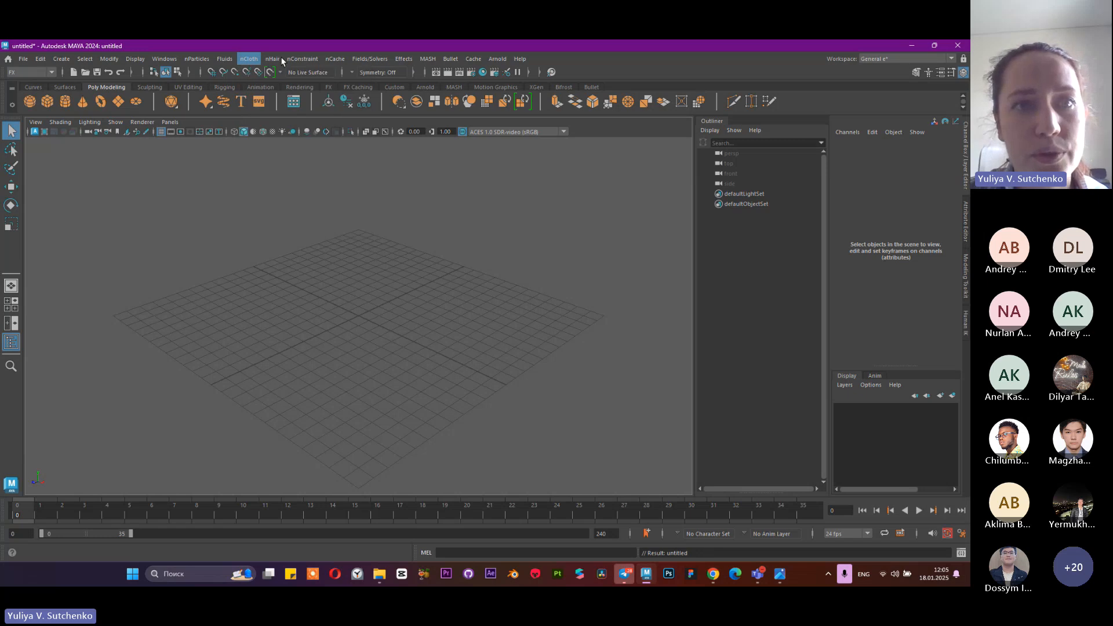
{"action": "left_click", "coordinate": [280, 59]}
{"action": "left_click", "coordinate": [272, 61]}
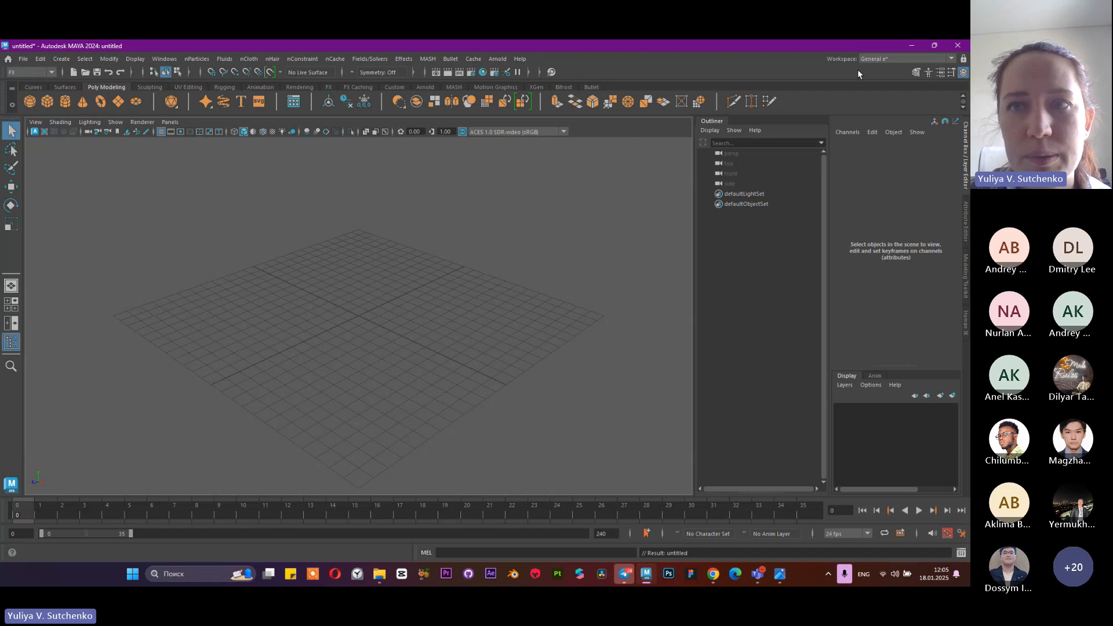
Switch the menu set from FX to Modeling, compare it with the Rendering set, and return to Modeling
{"action": "left_click", "coordinate": [16, 71]}
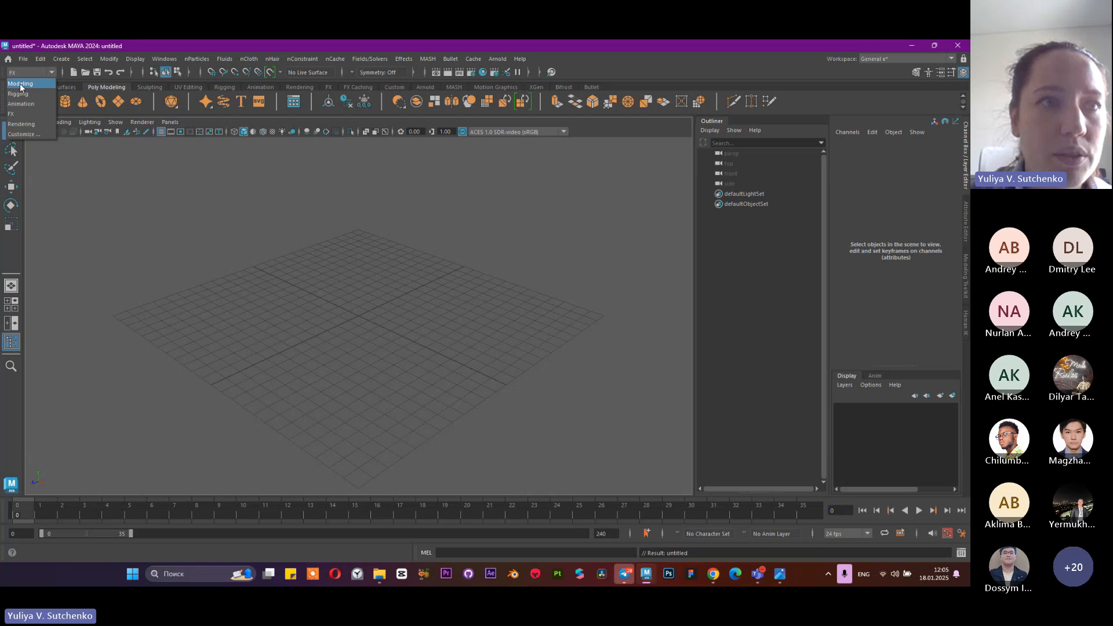
{"action": "left_click", "coordinate": [20, 85]}
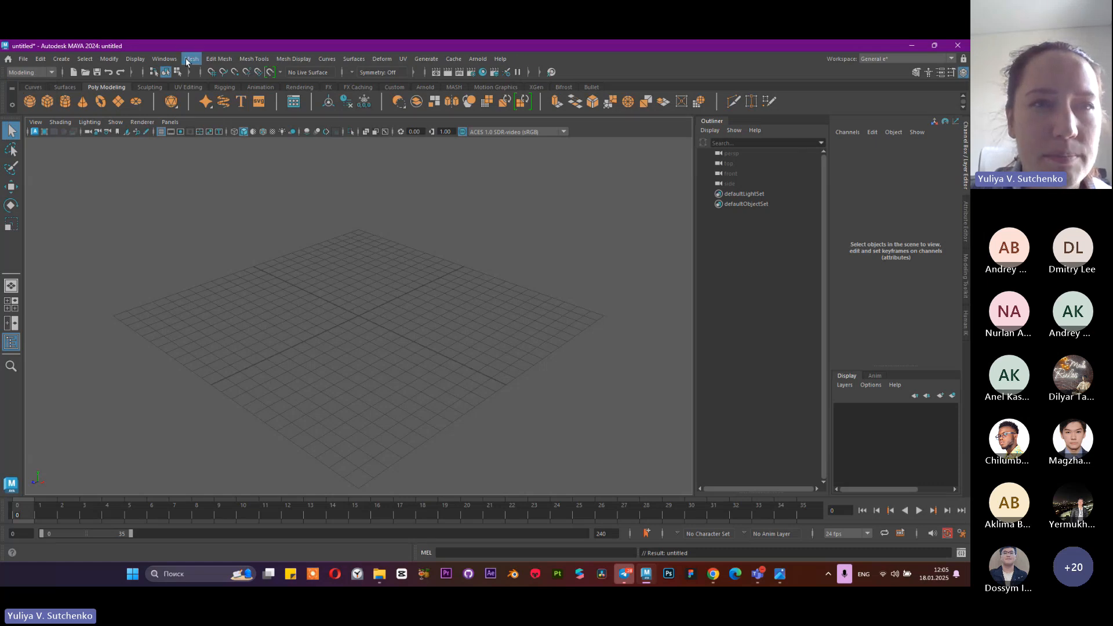
{"action": "left_click", "coordinate": [26, 72]}
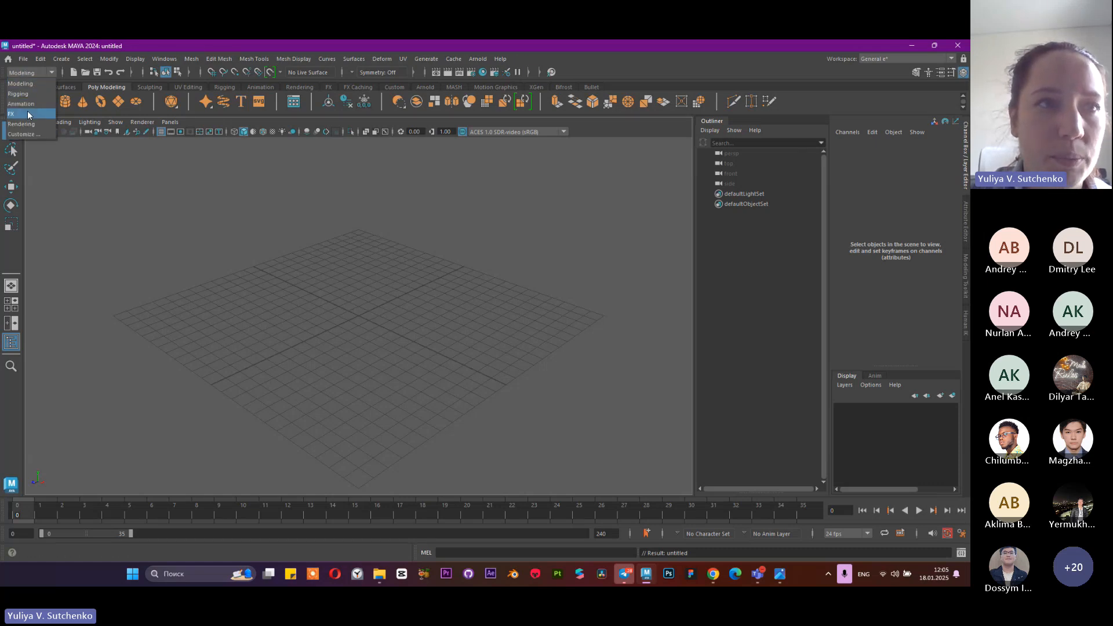
{"action": "left_click", "coordinate": [26, 124]}
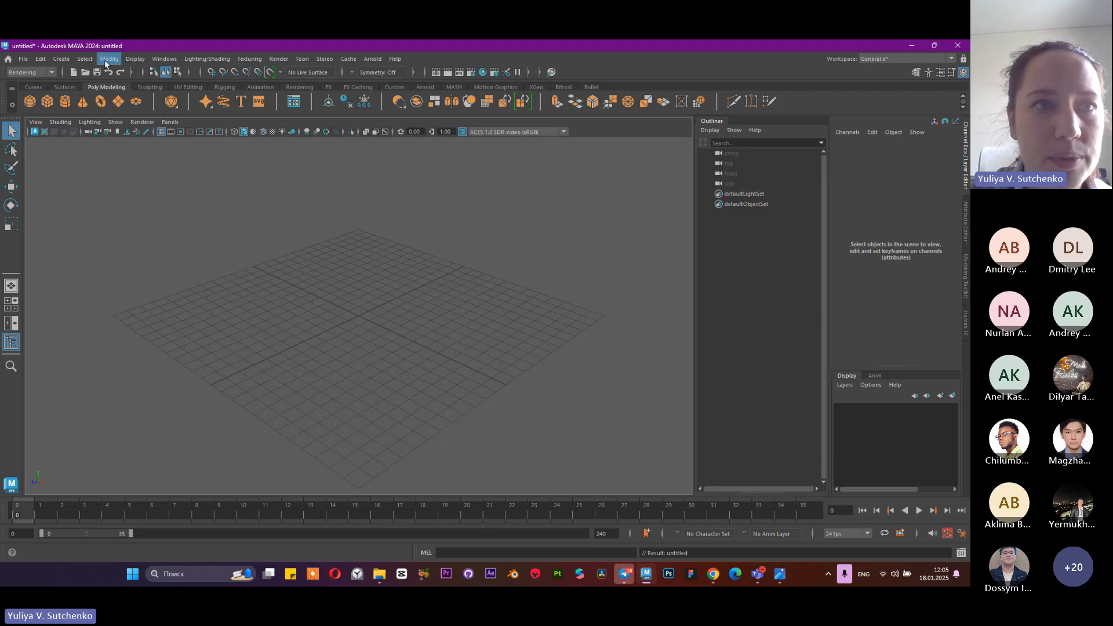
{"action": "left_click", "coordinate": [29, 73]}
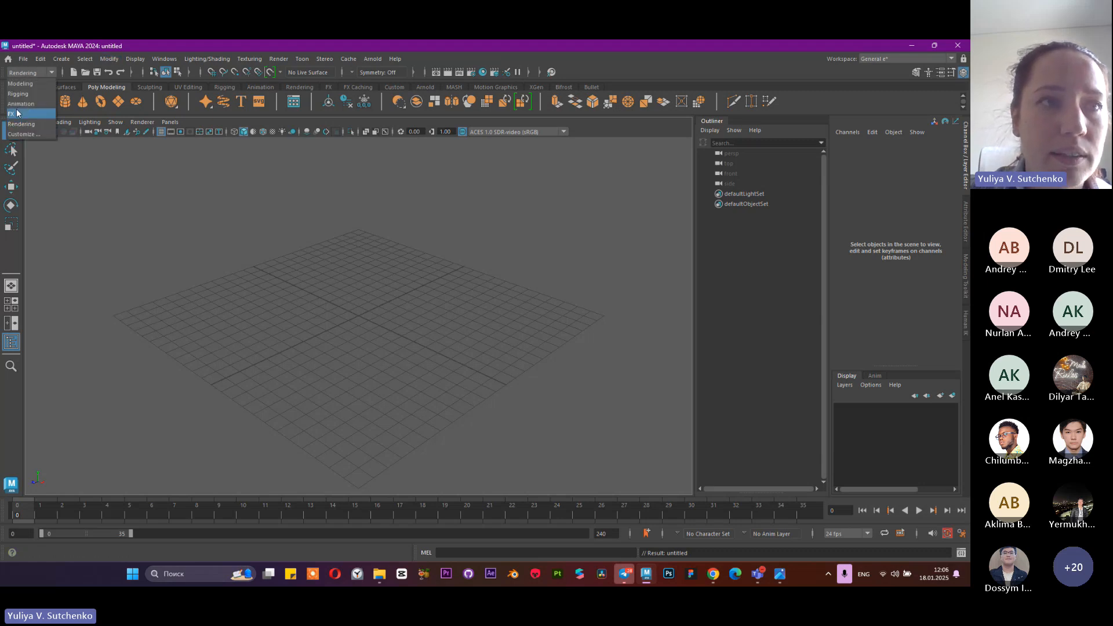
{"action": "left_click", "coordinate": [20, 83]}
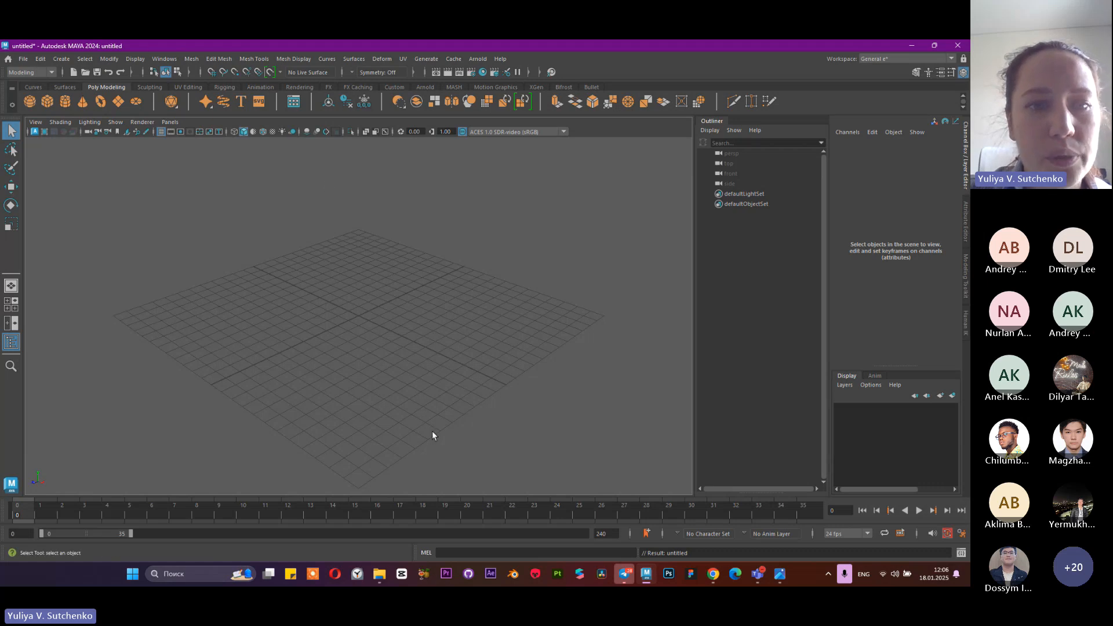
{"action": "left_click", "coordinate": [475, 349]}
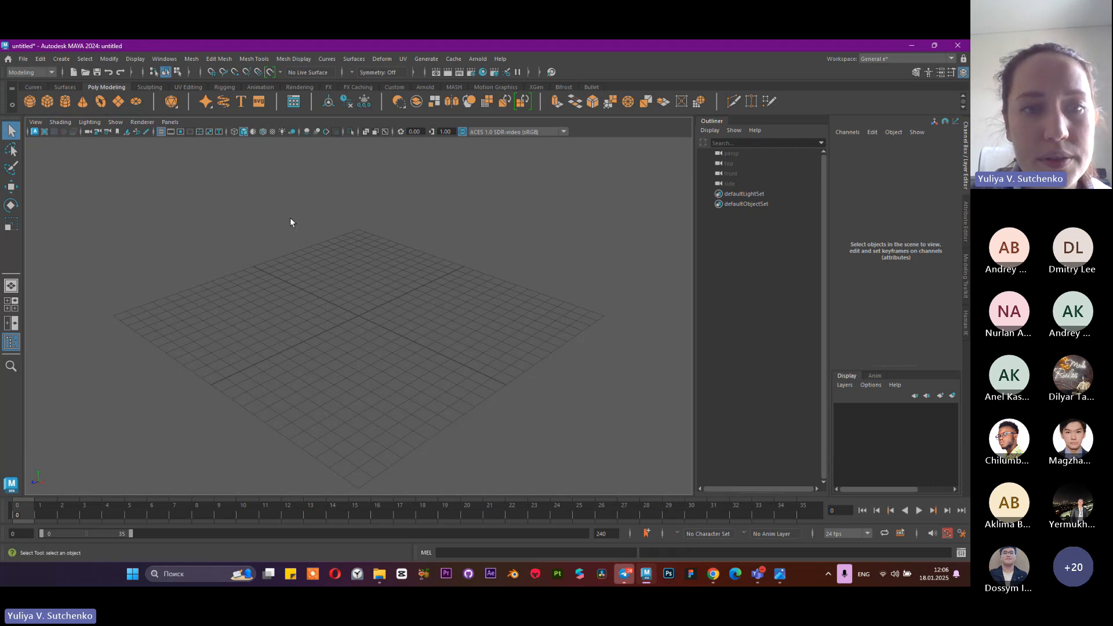
{"action": "left_click_drag", "start_coordinate": [377, 228], "coordinate": [453, 342]}
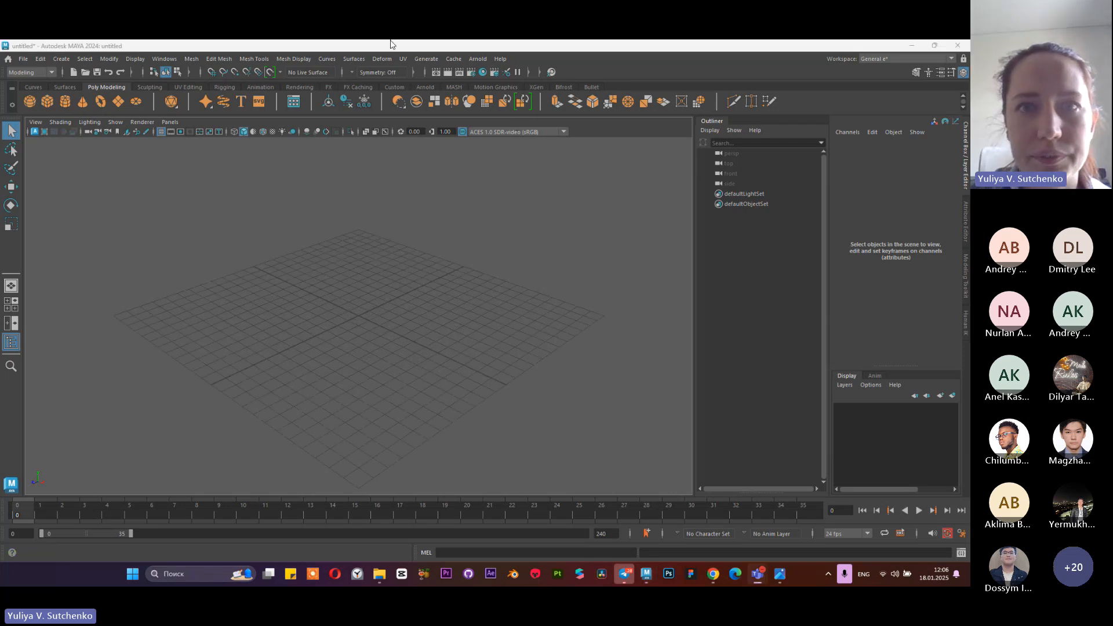
{"action": "left_click", "coordinate": [734, 54]}
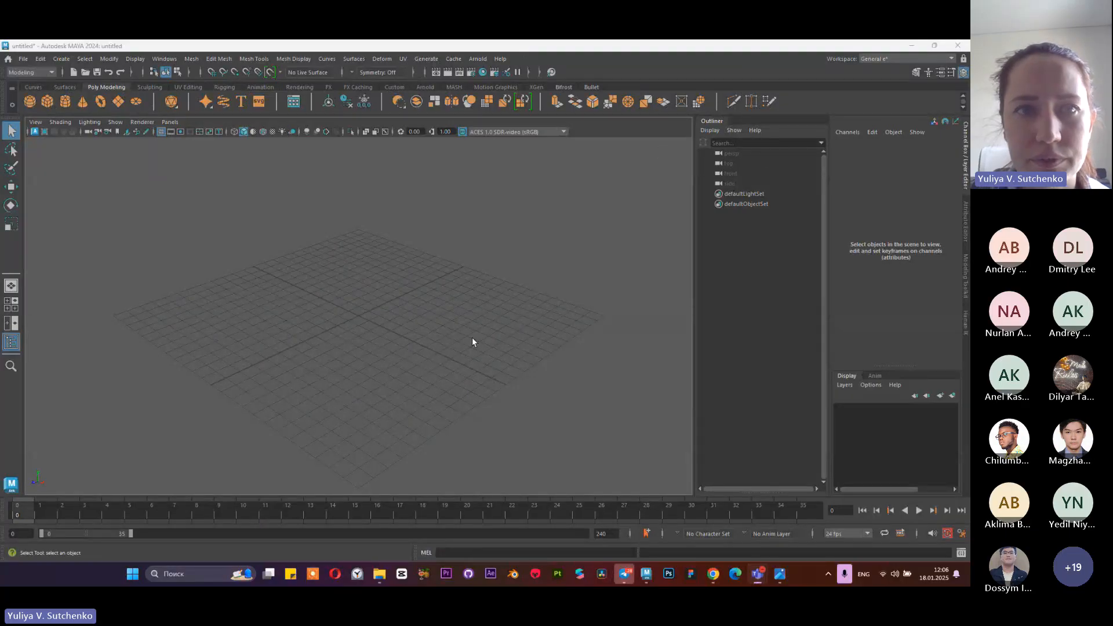
{"action": "left_click", "coordinate": [580, 262]}
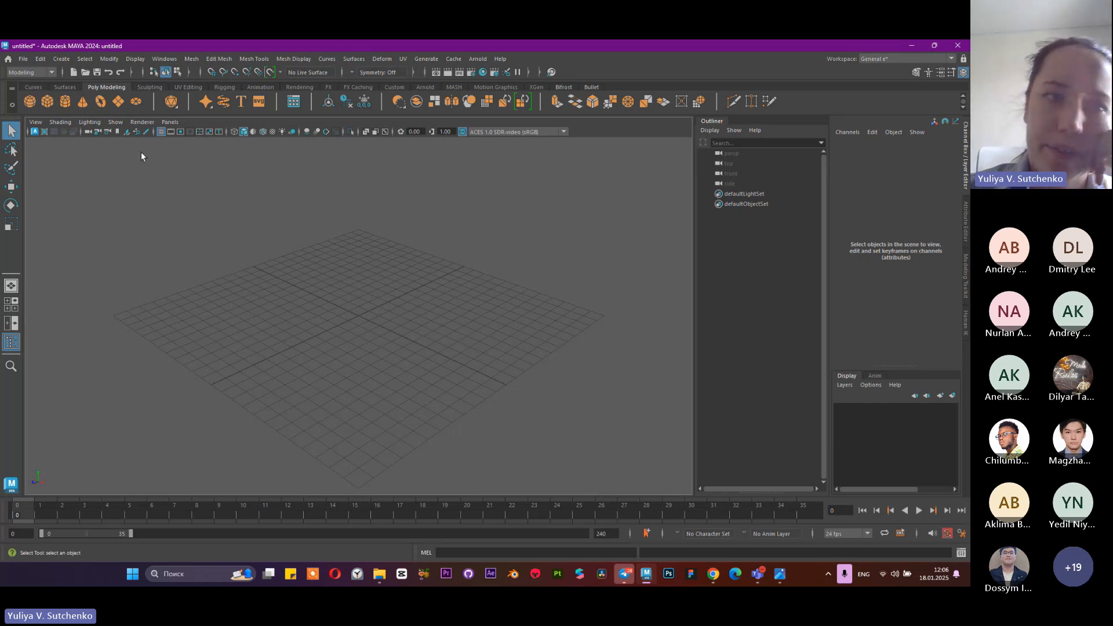
{"action": "left_click_drag", "start_coordinate": [235, 212], "coordinate": [432, 377]}
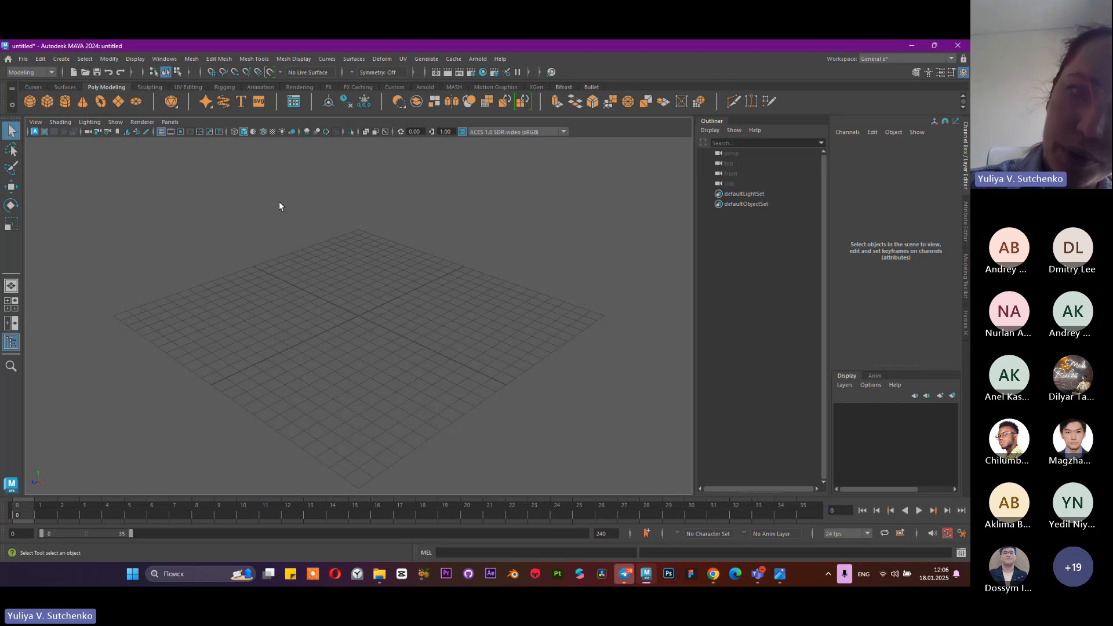
Create a polygon sphere at the grid origin and select it in the Outliner
{"action": "scroll", "coordinate": [352, 296], "scroll_direction": "up", "scroll_amount": 2}
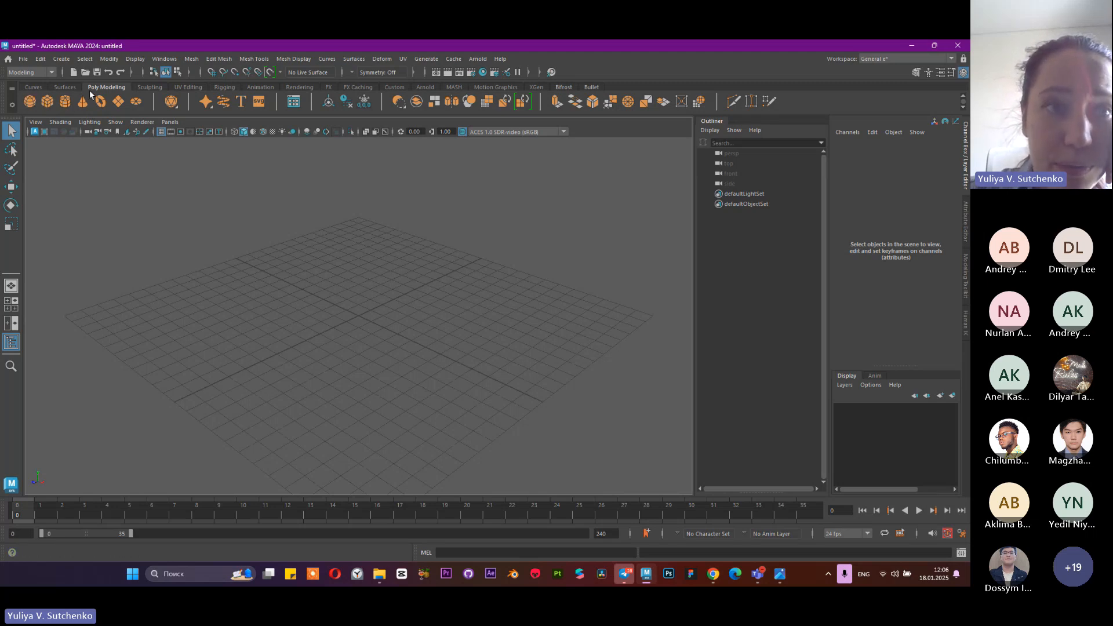
{"action": "left_click", "coordinate": [29, 102]}
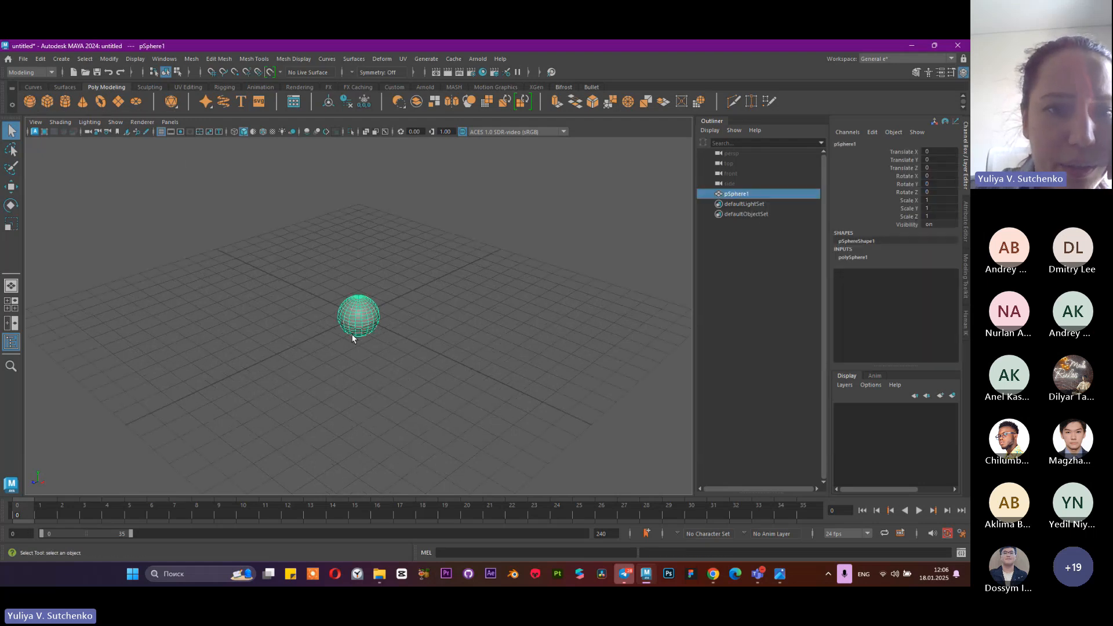
{"action": "scroll", "coordinate": [384, 316], "scroll_direction": "up", "scroll_amount": 4}
{"action": "left_click", "coordinate": [425, 364]}
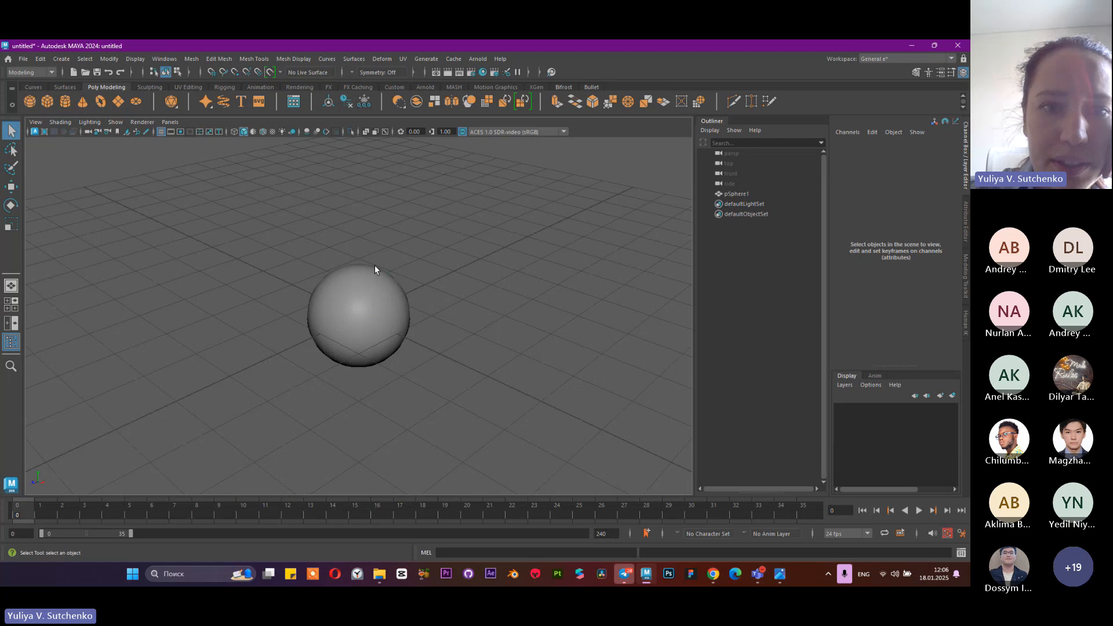
{"action": "left_click", "coordinate": [742, 195]}
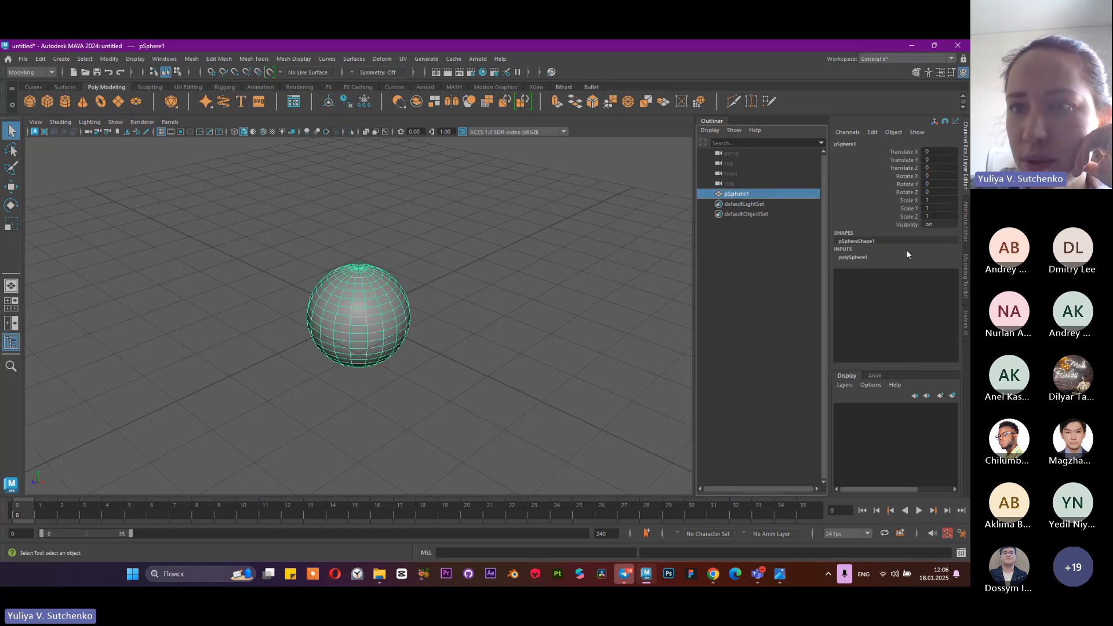
Adjust the sphere's X channels interactively: translate to about -0.13, rotate to about -37 and scale to about 1.6
{"action": "left_click", "coordinate": [902, 152]}
{"action": "middle_click_drag", "start_coordinate": [604, 206], "coordinate": [615, 235]}
{"action": "left_click", "coordinate": [904, 175]}
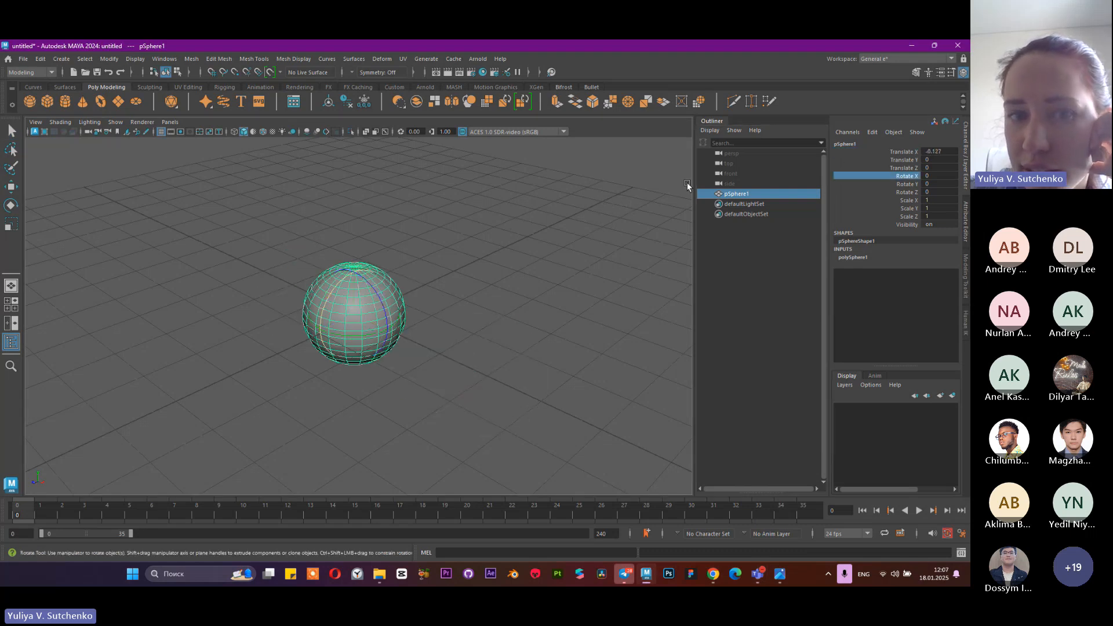
{"action": "middle_click_drag", "start_coordinate": [688, 186], "coordinate": [548, 226]}
{"action": "left_click", "coordinate": [903, 201]}
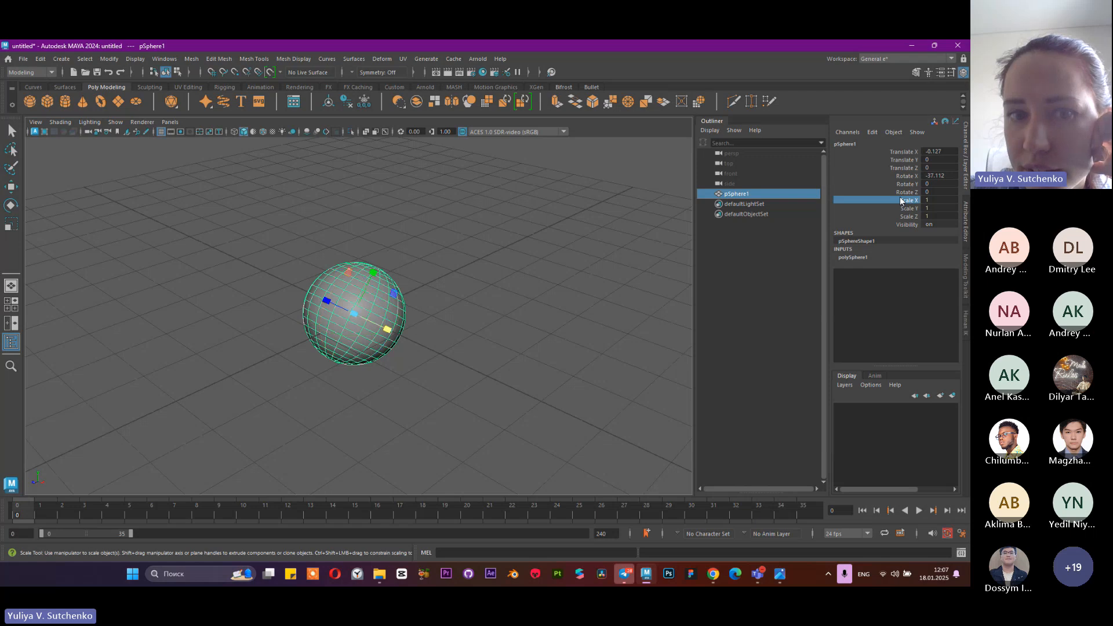
{"action": "middle_click_drag", "start_coordinate": [454, 225], "coordinate": [967, 206]}
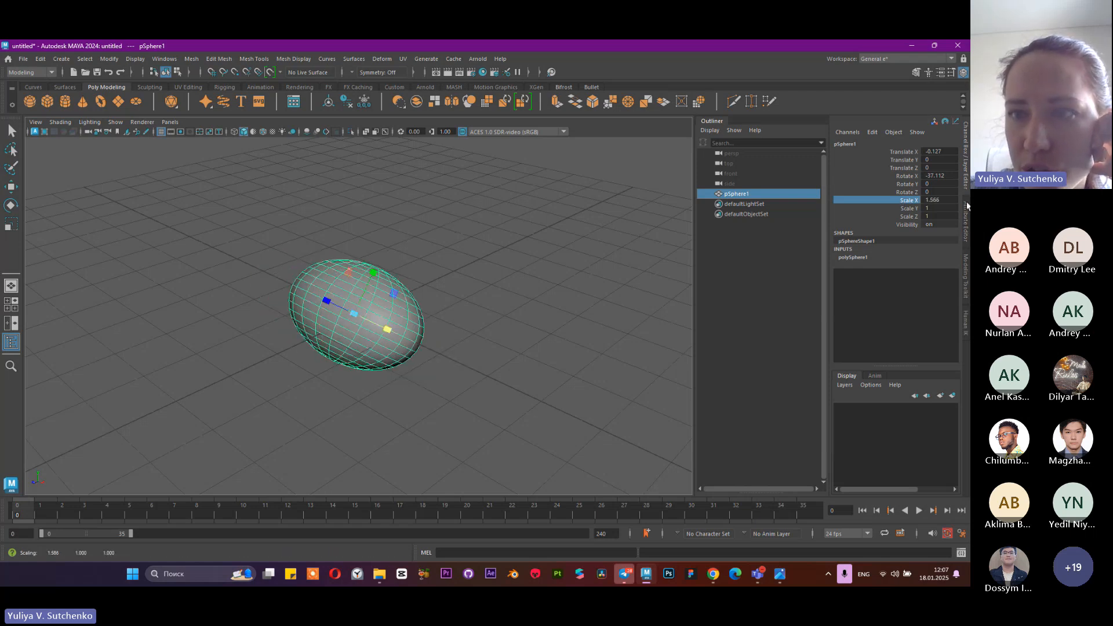
Reset the sphere's Translate X and Rotate X to 0 and its Scale X to 1
{"action": "left_click", "coordinate": [949, 151]}
{"action": "type", "text": "0"}
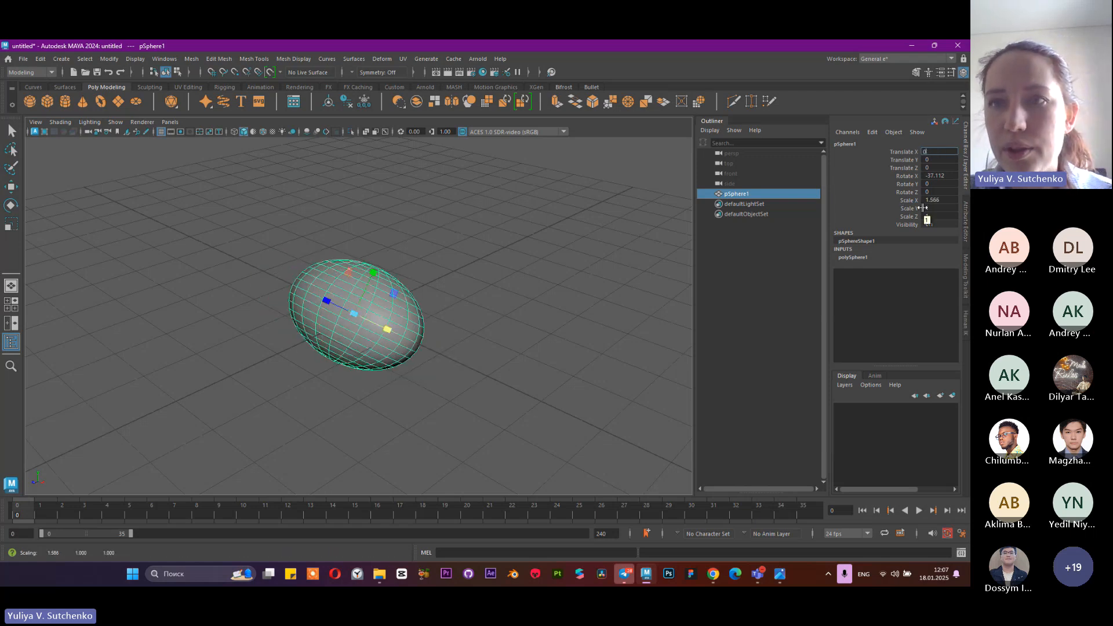
{"action": "key", "text": "Return"}
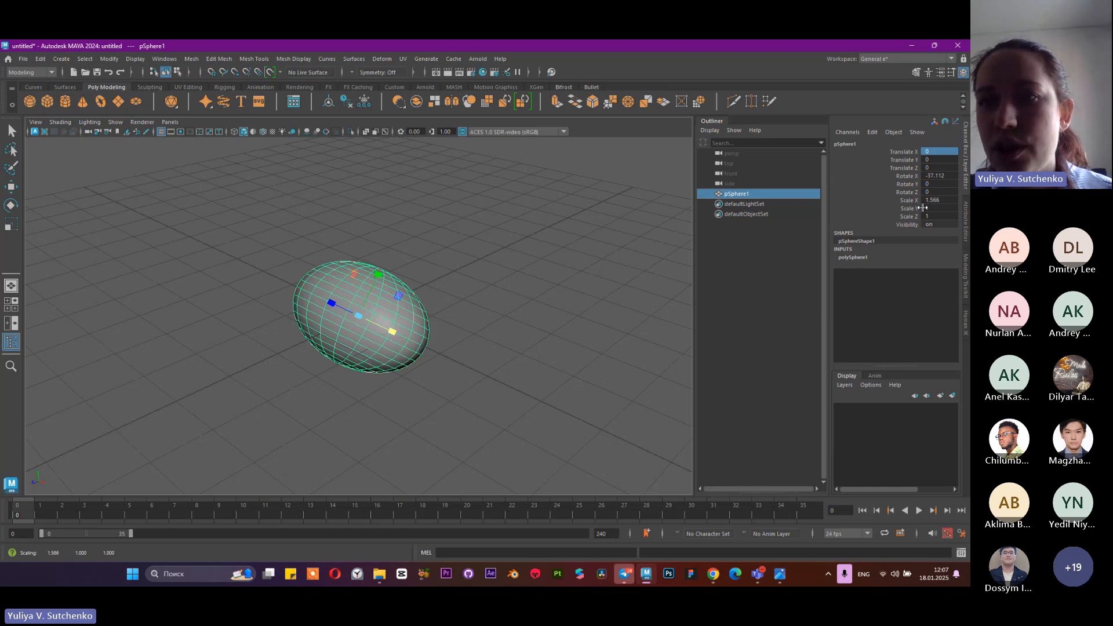
{"action": "left_click", "coordinate": [939, 177]}
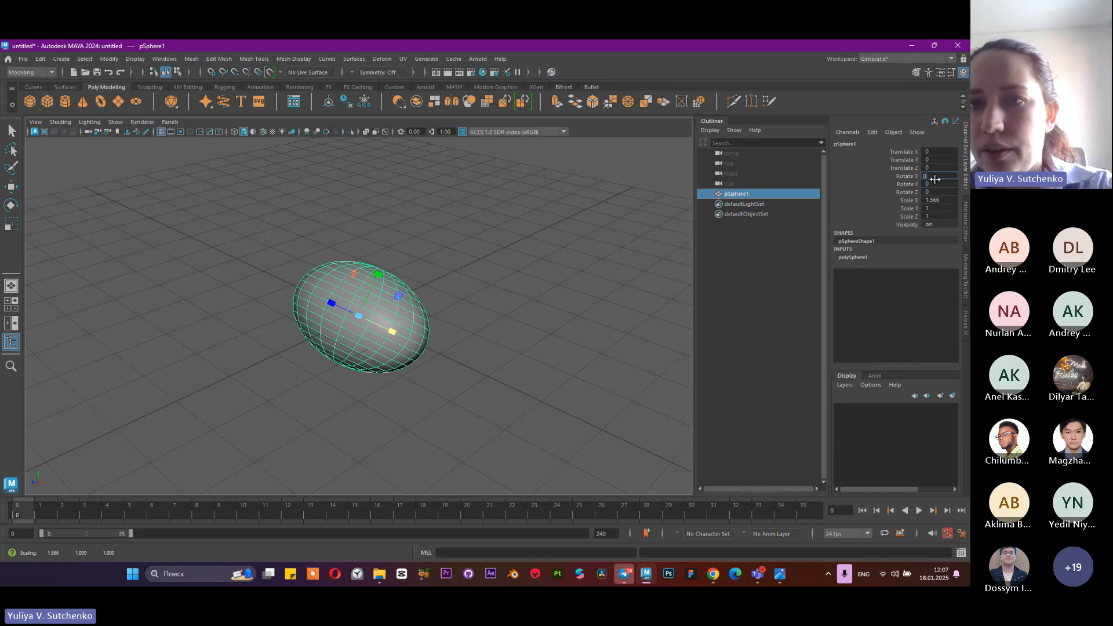
{"action": "type", "text": "0"}
{"action": "key", "text": "Return"}
{"action": "left_click", "coordinate": [940, 200]}
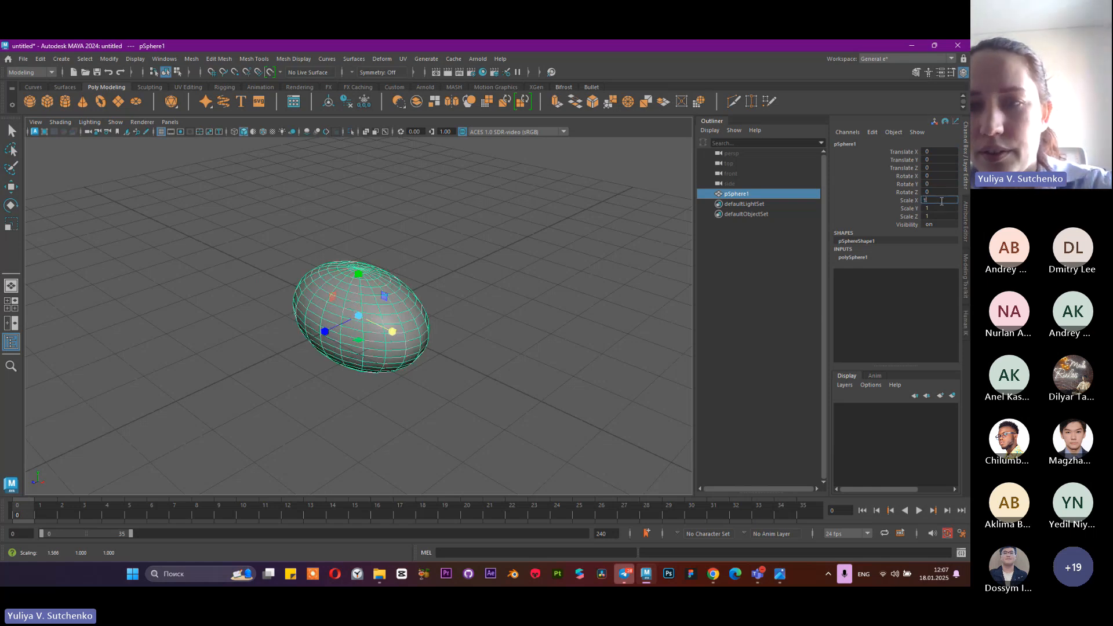
{"action": "type", "text": "1"}
{"action": "key", "text": "Return"}
Move the sphere along the grid with the Move tool to about X -0.67 and Z 1.23
{"action": "left_click", "coordinate": [10, 186]}
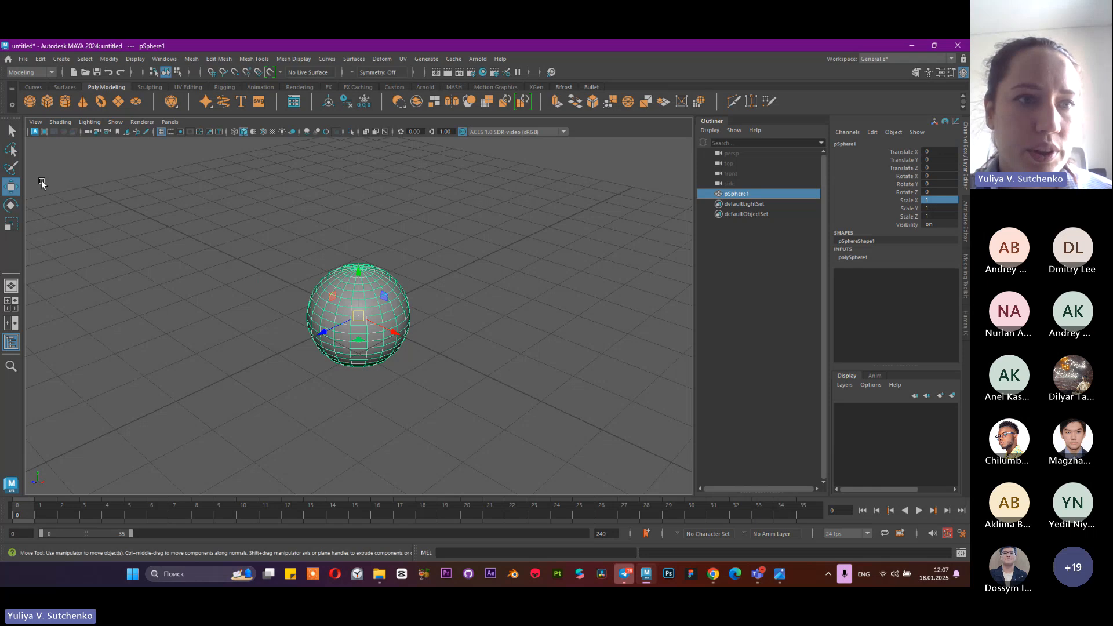
{"action": "mouse_move", "coordinate": [397, 341]}
{"action": "left_mouse_down"}
{"action": "mouse_move", "coordinate": [438, 365]}
{"action": "mouse_move", "coordinate": [390, 330]}
{"action": "left_mouse_up"}
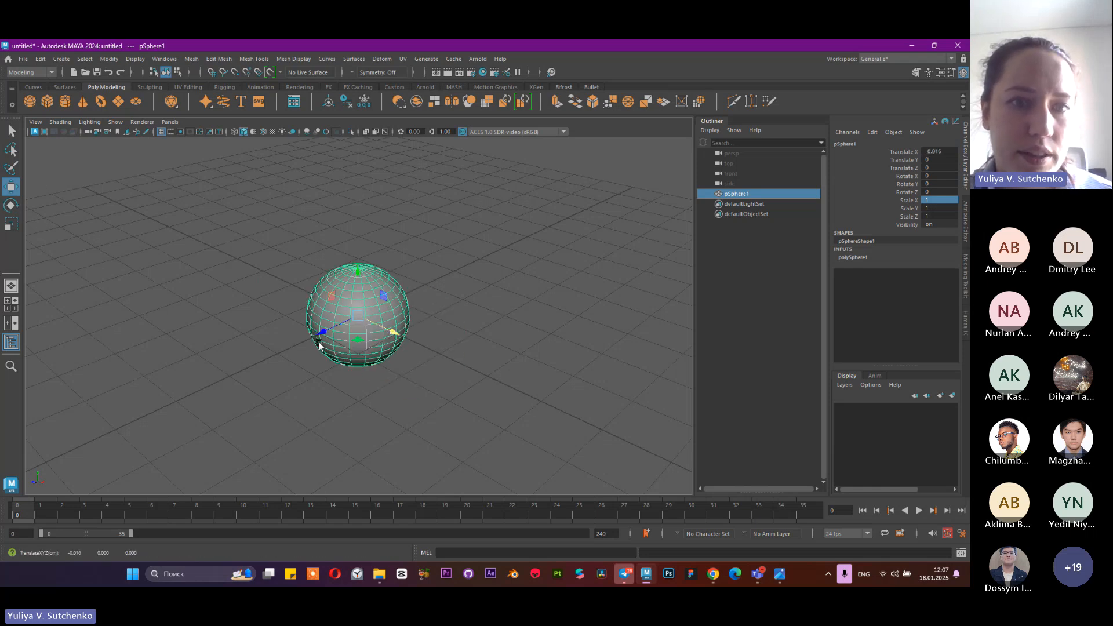
{"action": "left_click_drag", "start_coordinate": [400, 335], "coordinate": [249, 332]}
Hide the viewport grid, view the sphere without it, and show the grid again
{"action": "scroll", "coordinate": [317, 277], "scroll_direction": "down", "scroll_amount": 5}
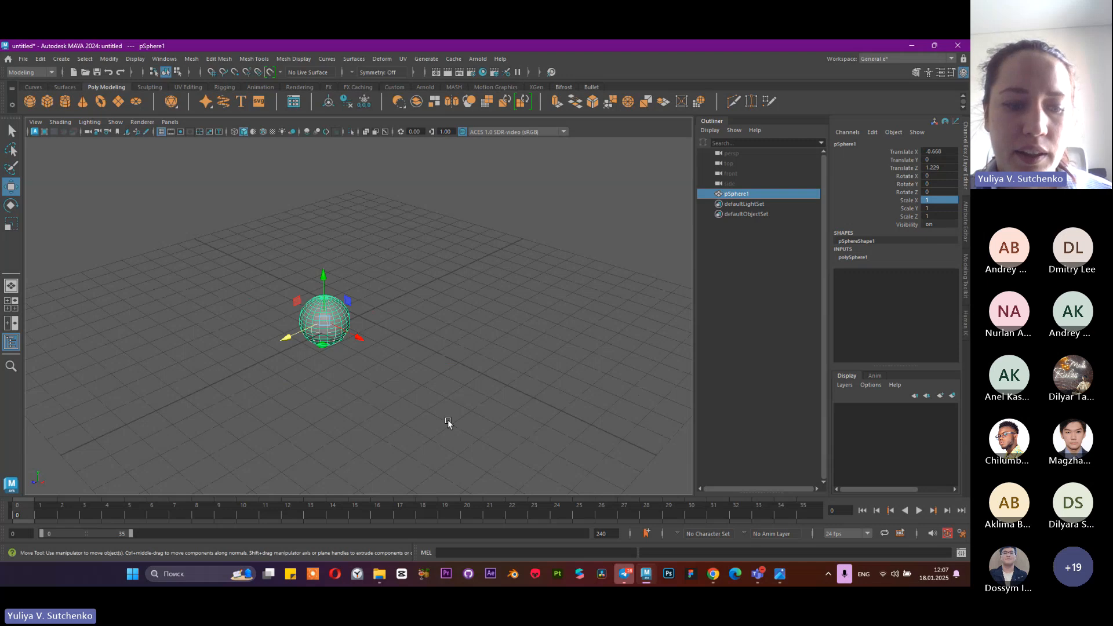
{"action": "left_click_drag", "start_coordinate": [447, 420], "coordinate": [351, 351], "text": "alt"}
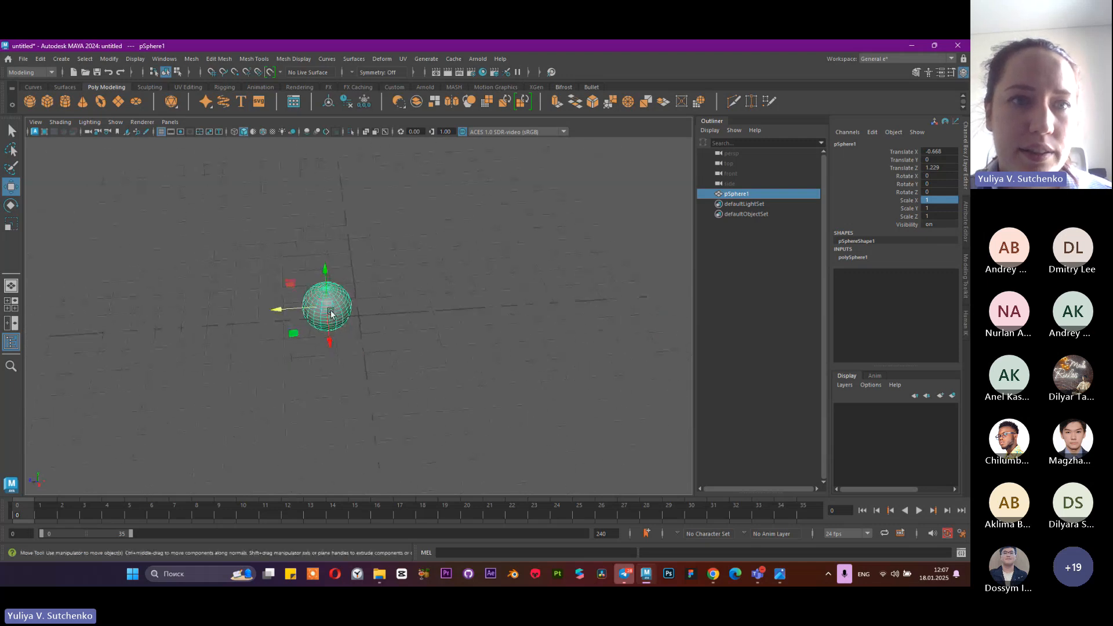
{"action": "left_click", "coordinate": [160, 132]}
{"action": "left_click_drag", "start_coordinate": [491, 429], "coordinate": [279, 165], "text": "alt"}
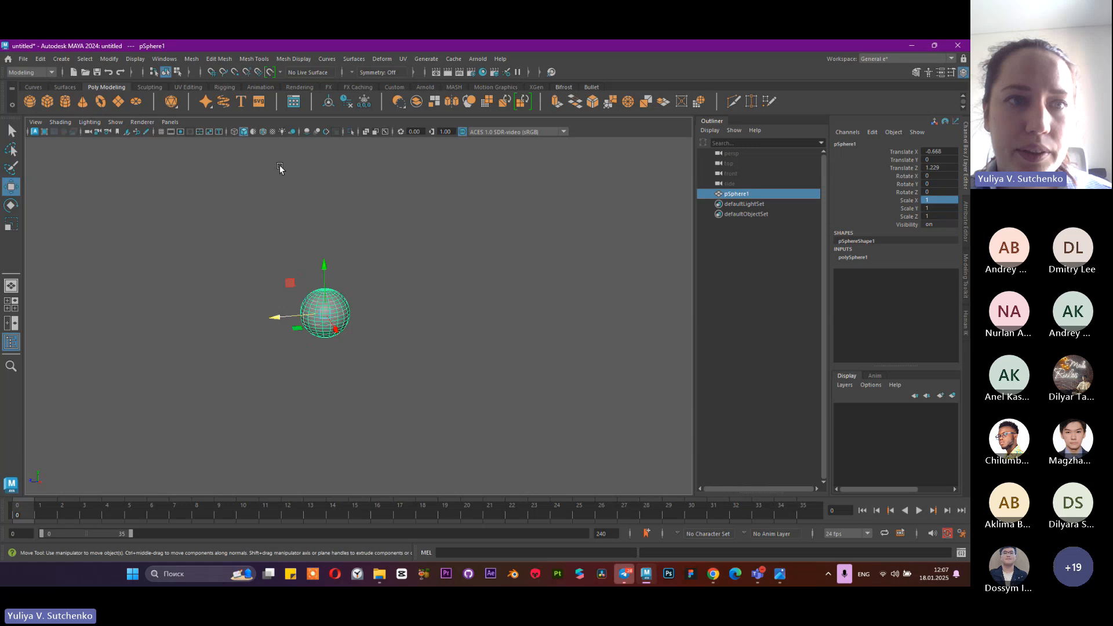
{"action": "left_click", "coordinate": [160, 132]}
Orbit, pan and zoom around the sphere to view it from different angles and distances, and reselect it in the Outliner
{"action": "middle_click_drag", "start_coordinate": [366, 346], "coordinate": [406, 329], "text": "alt"}
{"action": "right_click_drag", "start_coordinate": [406, 329], "coordinate": [597, 377], "text": "alt"}
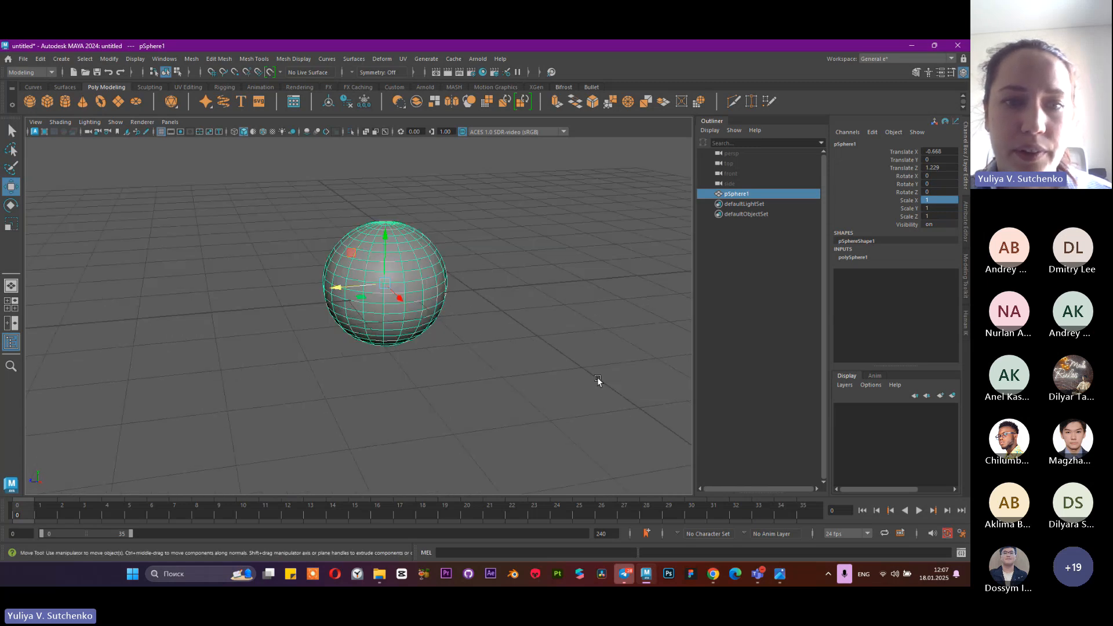
{"action": "left_click_drag", "start_coordinate": [597, 377], "coordinate": [544, 374], "text": "alt"}
{"action": "right_click_drag", "start_coordinate": [543, 375], "coordinate": [366, 325], "text": "alt"}
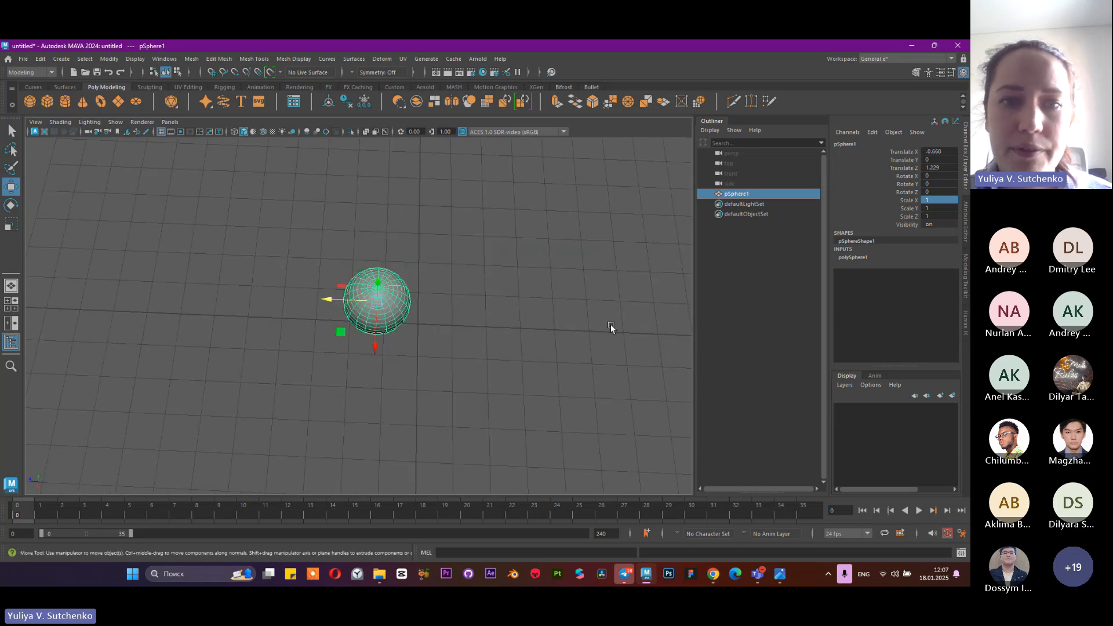
{"action": "left_click_drag", "start_coordinate": [152, 274], "coordinate": [383, 293], "text": "alt"}
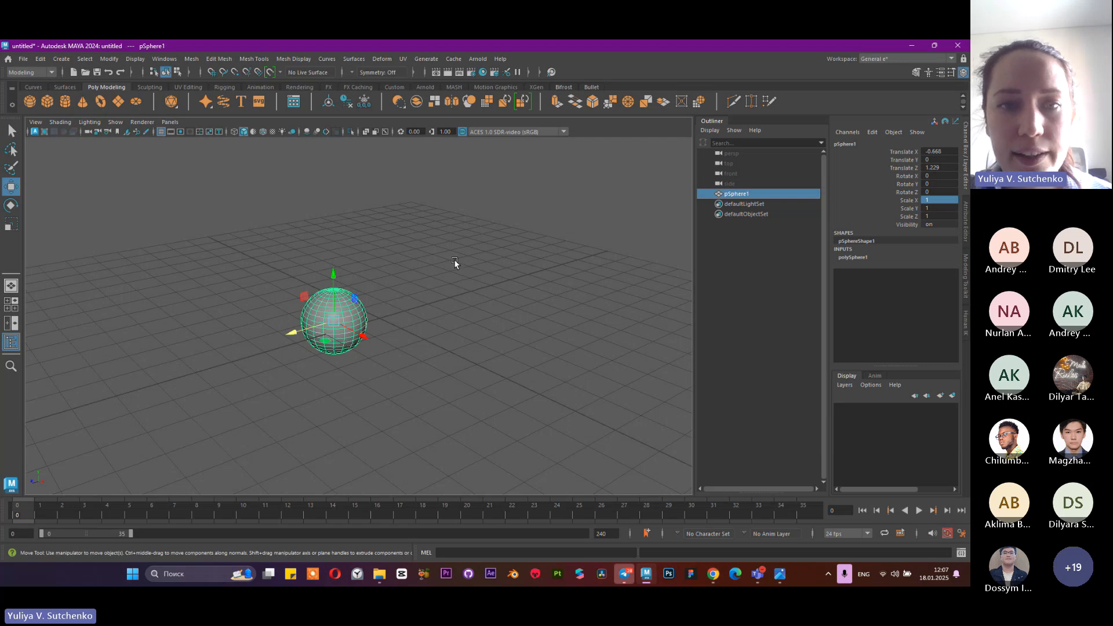
{"action": "mouse_move", "coordinate": [455, 263]}
{"action": "left_mouse_down", "text": "alt"}
{"action": "mouse_move", "coordinate": [432, 273]}
{"action": "mouse_move", "coordinate": [454, 246]}
{"action": "mouse_move", "coordinate": [439, 301]}
{"action": "mouse_move", "coordinate": [383, 303]}
{"action": "mouse_move", "coordinate": [400, 238]}
{"action": "mouse_move", "coordinate": [482, 273]}
{"action": "mouse_move", "coordinate": [441, 268]}
{"action": "mouse_move", "coordinate": [512, 263]}
{"action": "mouse_move", "coordinate": [611, 290]}
{"action": "mouse_move", "coordinate": [487, 306]}
{"action": "mouse_move", "coordinate": [460, 243]}
{"action": "mouse_move", "coordinate": [426, 235]}
{"action": "mouse_move", "coordinate": [401, 284]}
{"action": "mouse_move", "coordinate": [446, 277]}
{"action": "left_mouse_up", "text": "alt"}
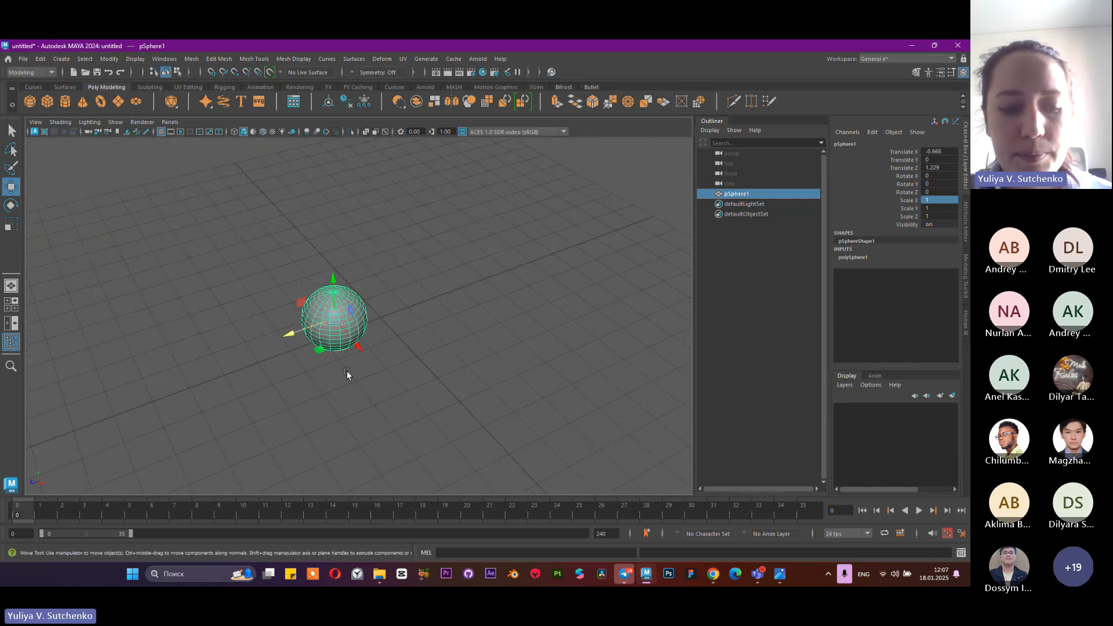
{"action": "middle_click_drag", "start_coordinate": [348, 331], "coordinate": [346, 293], "text": "alt"}
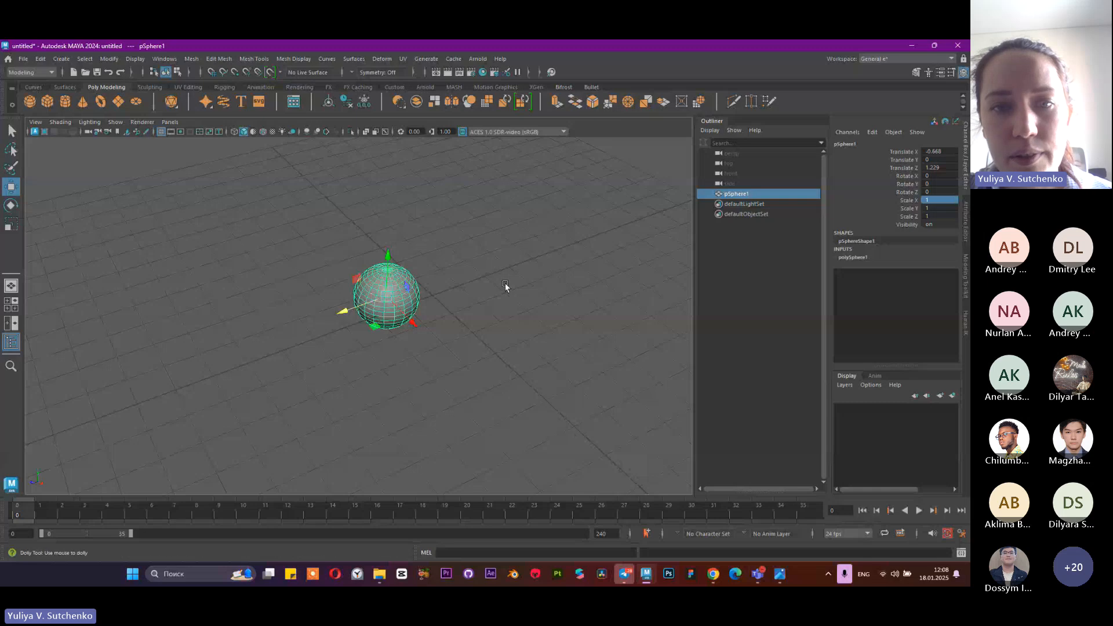
{"action": "right_click_drag", "start_coordinate": [506, 283], "coordinate": [565, 355], "text": "alt"}
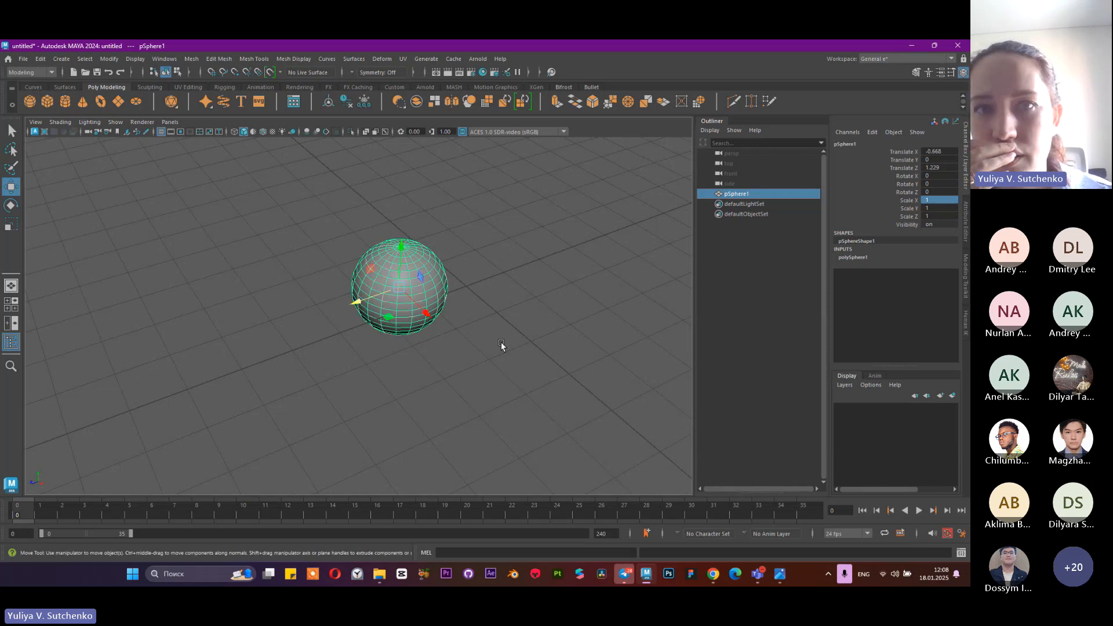
{"action": "scroll", "coordinate": [500, 343], "scroll_direction": "up", "scroll_amount": 3}
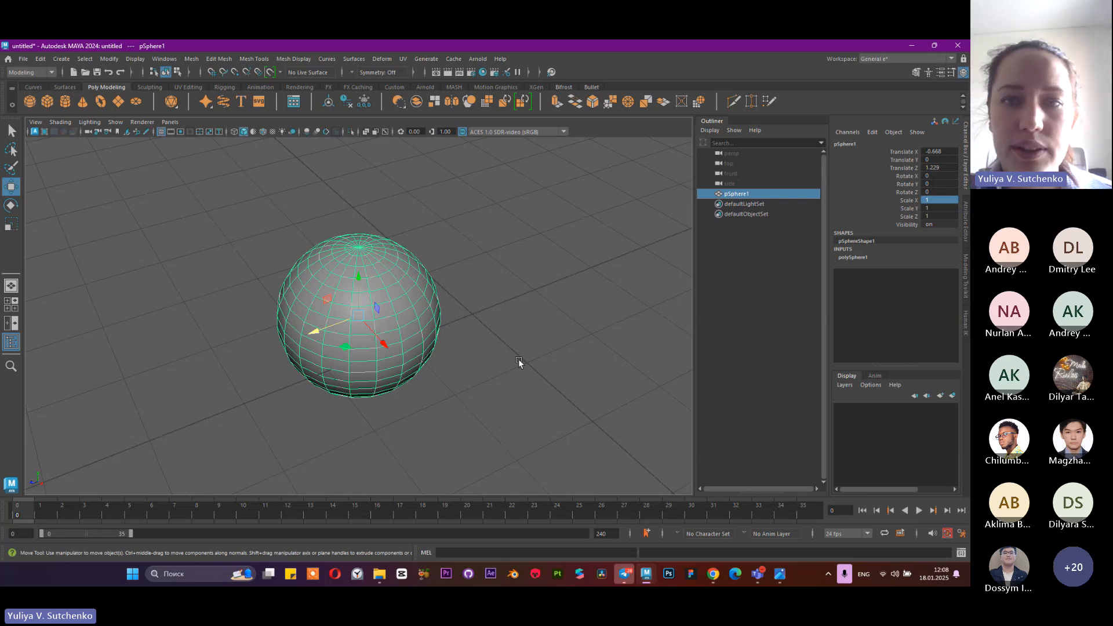
{"action": "left_click", "coordinate": [732, 298]}
{"action": "left_click", "coordinate": [750, 194]}
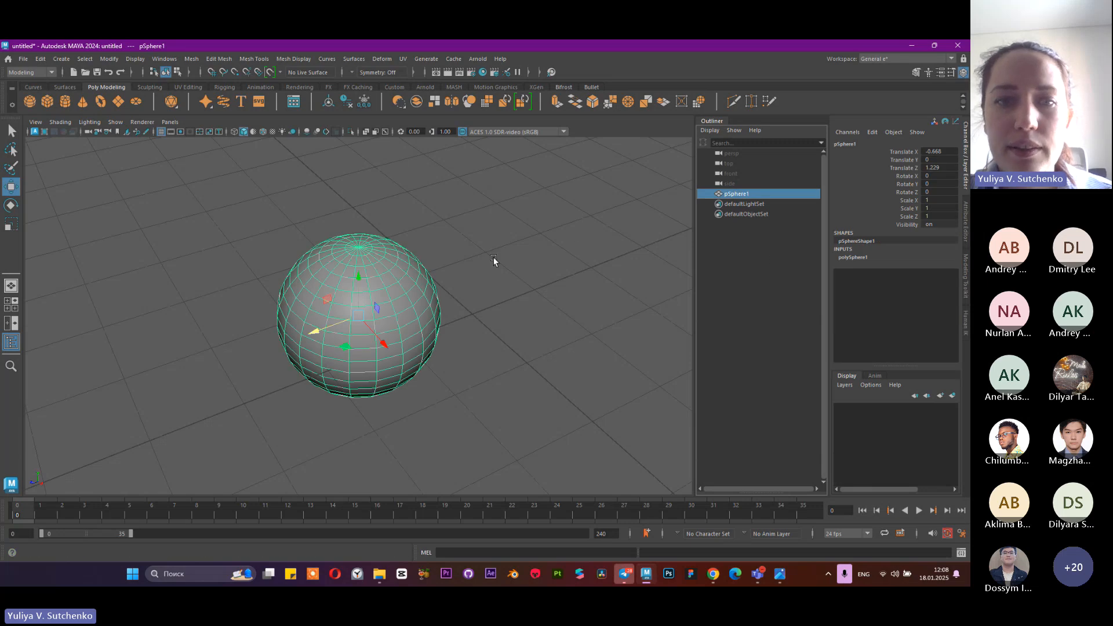
Zoom far out from the sphere, deselect it, reselect it in the Outliner, and frame it in the viewport
{"action": "scroll", "coordinate": [496, 257], "scroll_direction": "down", "scroll_amount": 10}
{"action": "left_click", "coordinate": [575, 290]}
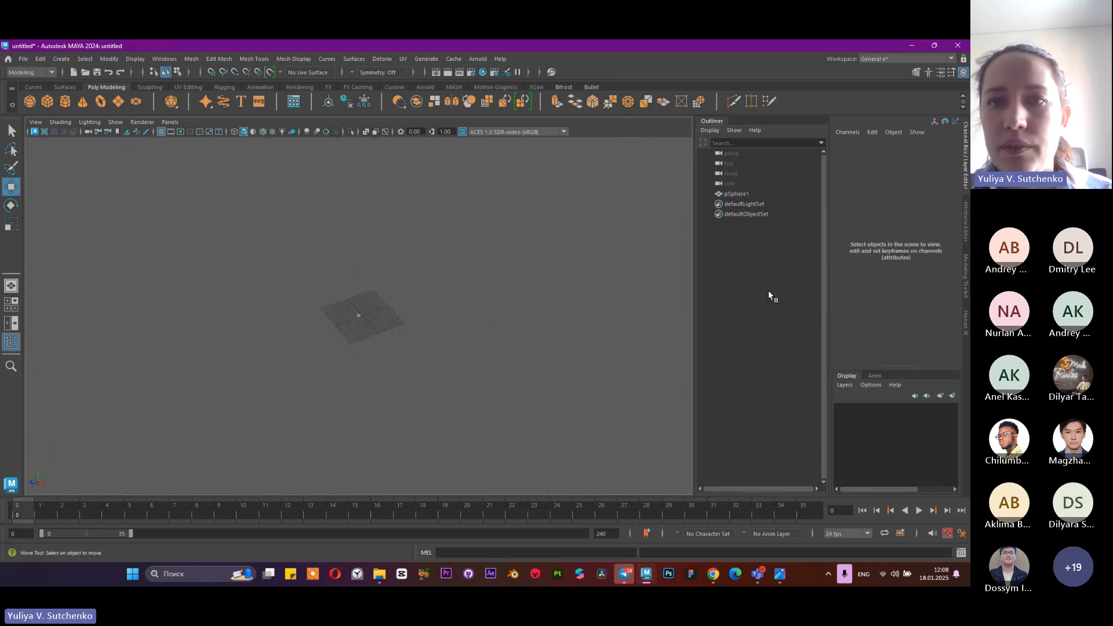
{"action": "left_click", "coordinate": [769, 194]}
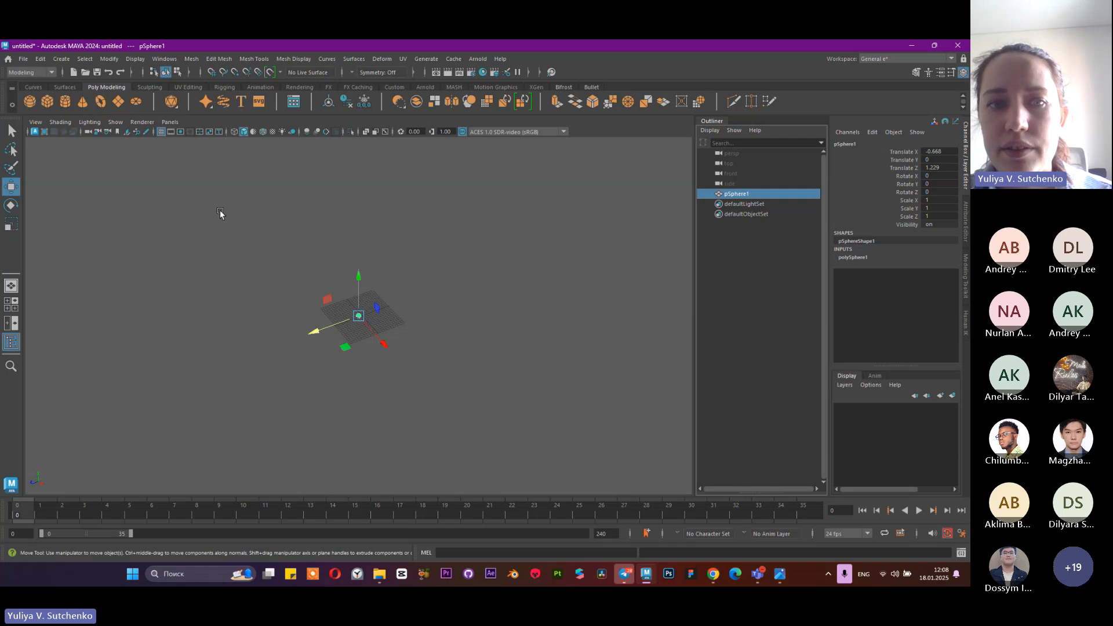
{"action": "key", "text": "f"}
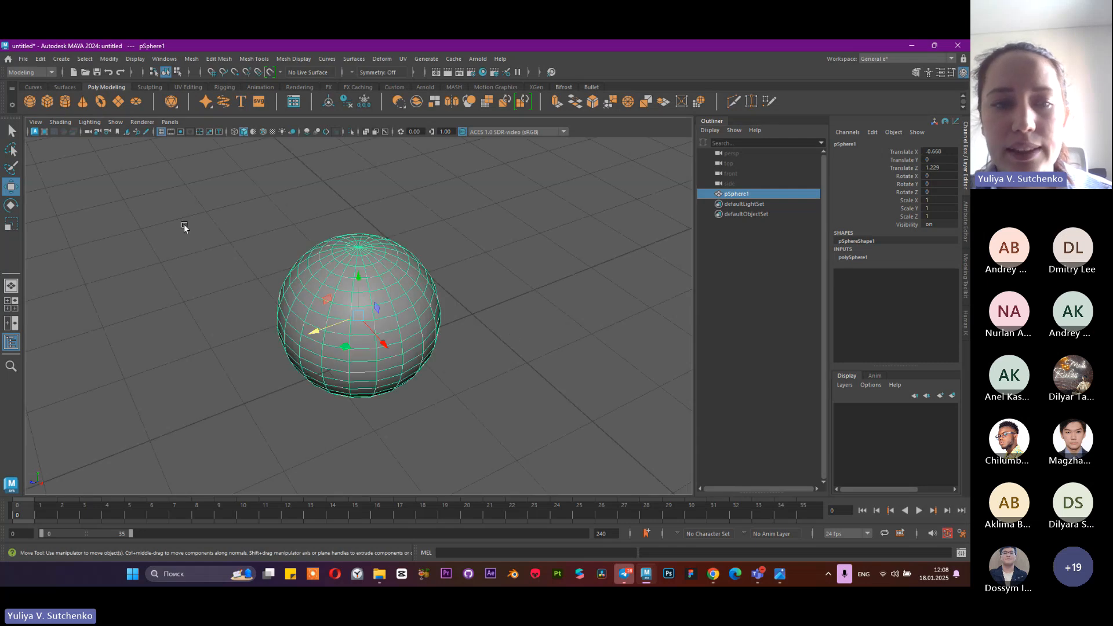
{"action": "left_click_drag", "start_coordinate": [461, 303], "coordinate": [313, 301], "text": "alt"}
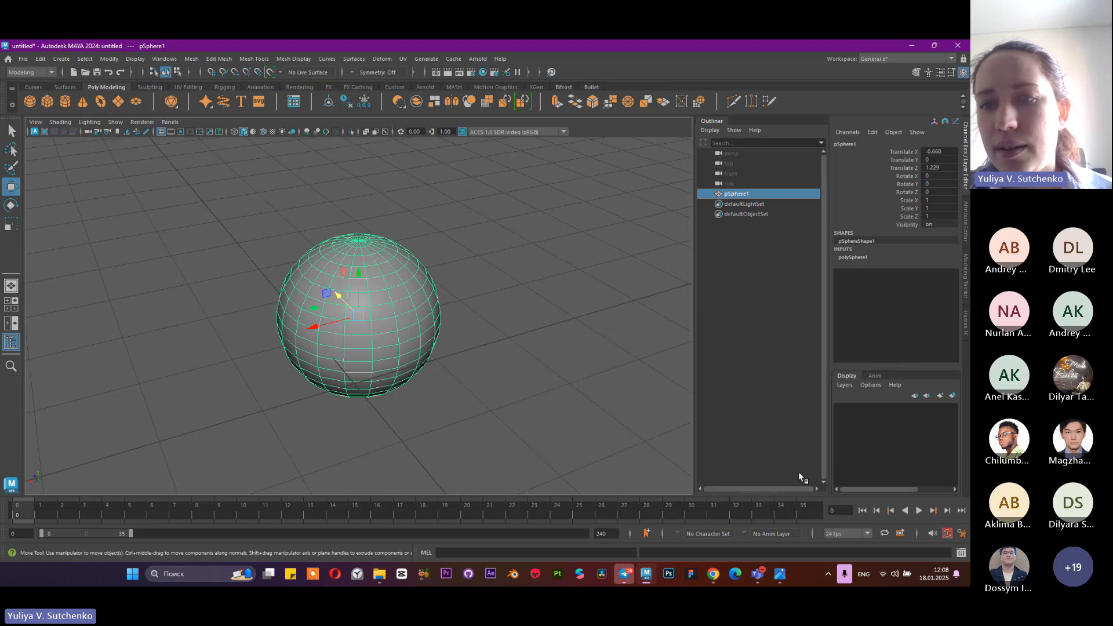
Switch the keyboard layout to Russian and back to English (US)
{"action": "left_click", "coordinate": [863, 574]}
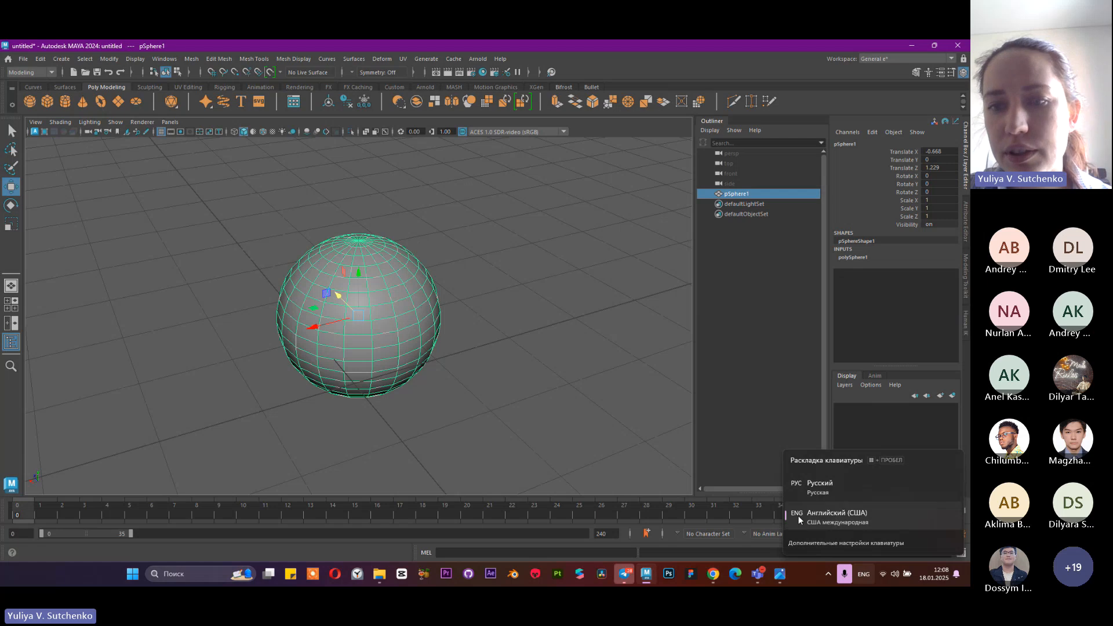
{"action": "left_click", "coordinate": [836, 482]}
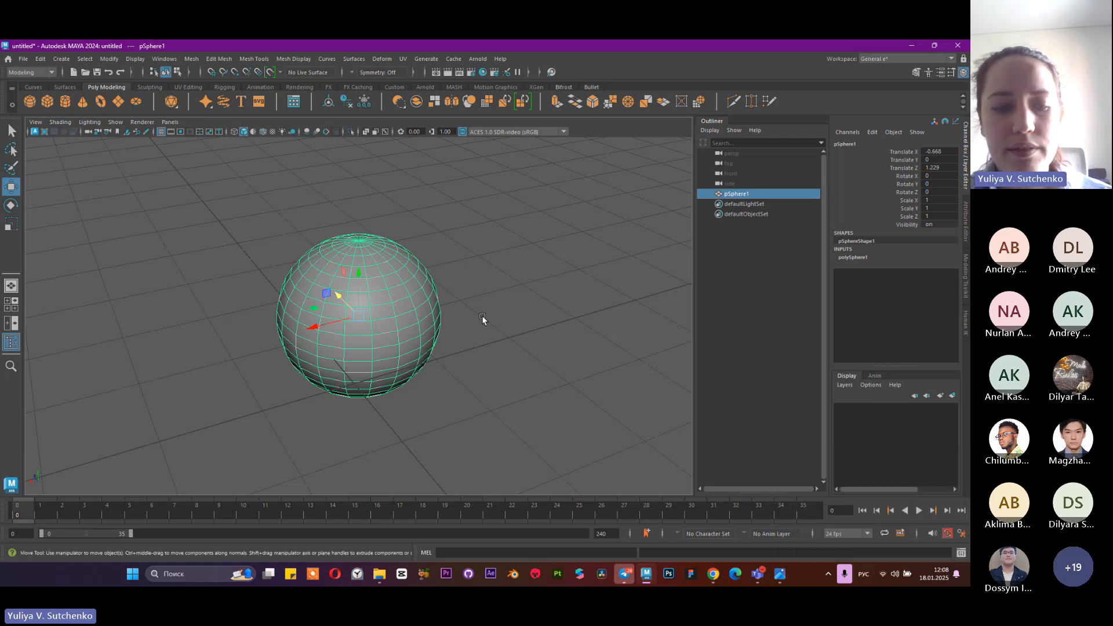
{"action": "scroll", "coordinate": [420, 305], "scroll_direction": "down", "scroll_amount": 5}
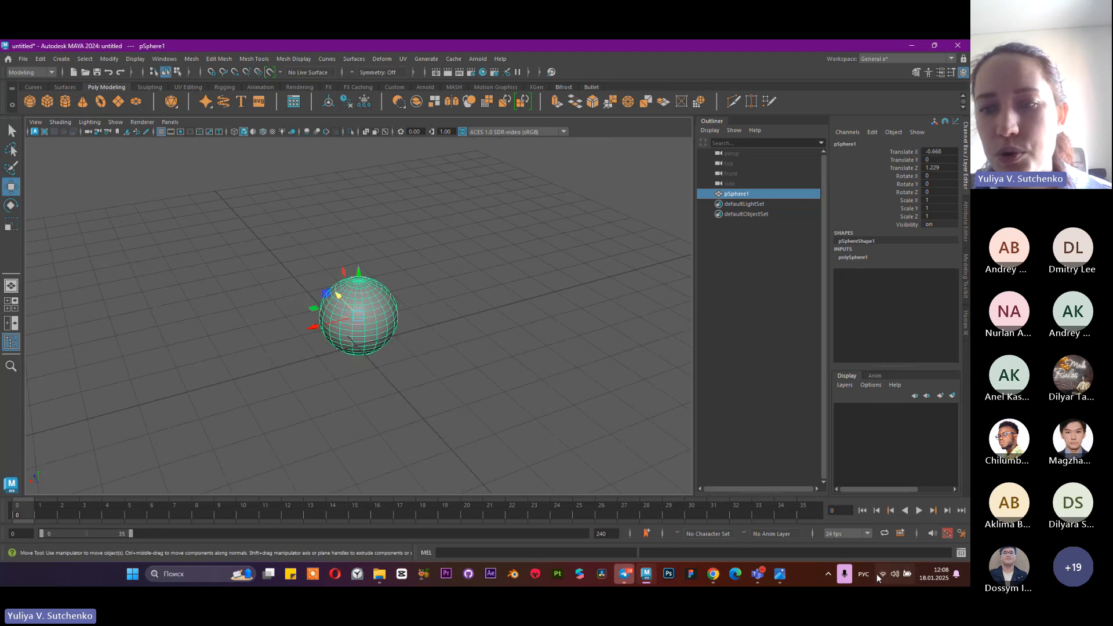
{"action": "left_click", "coordinate": [866, 574]}
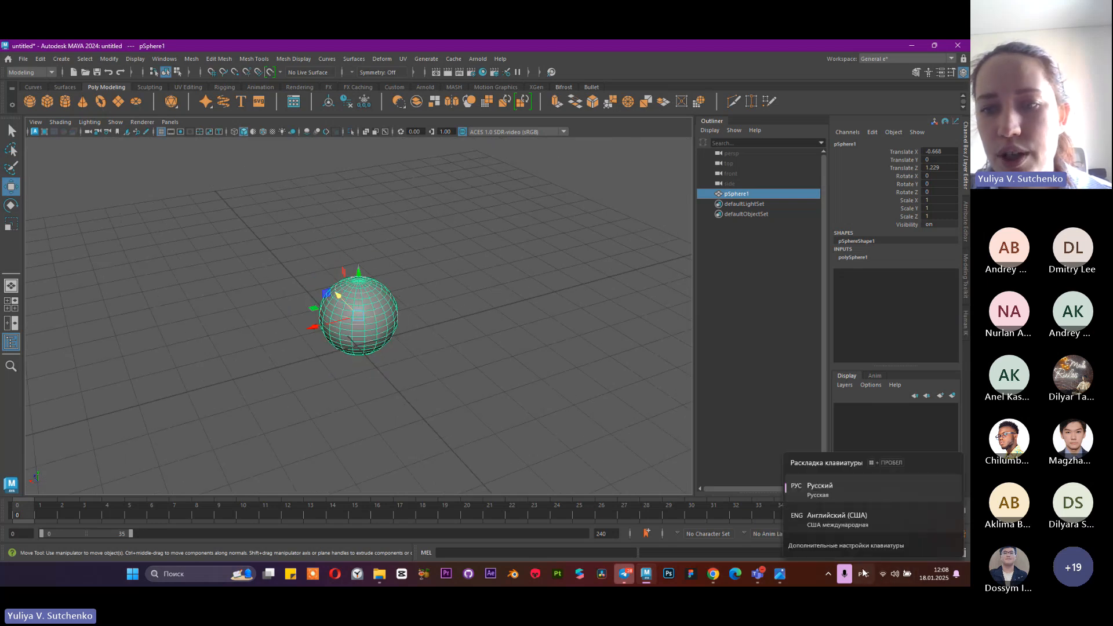
{"action": "left_click", "coordinate": [851, 514]}
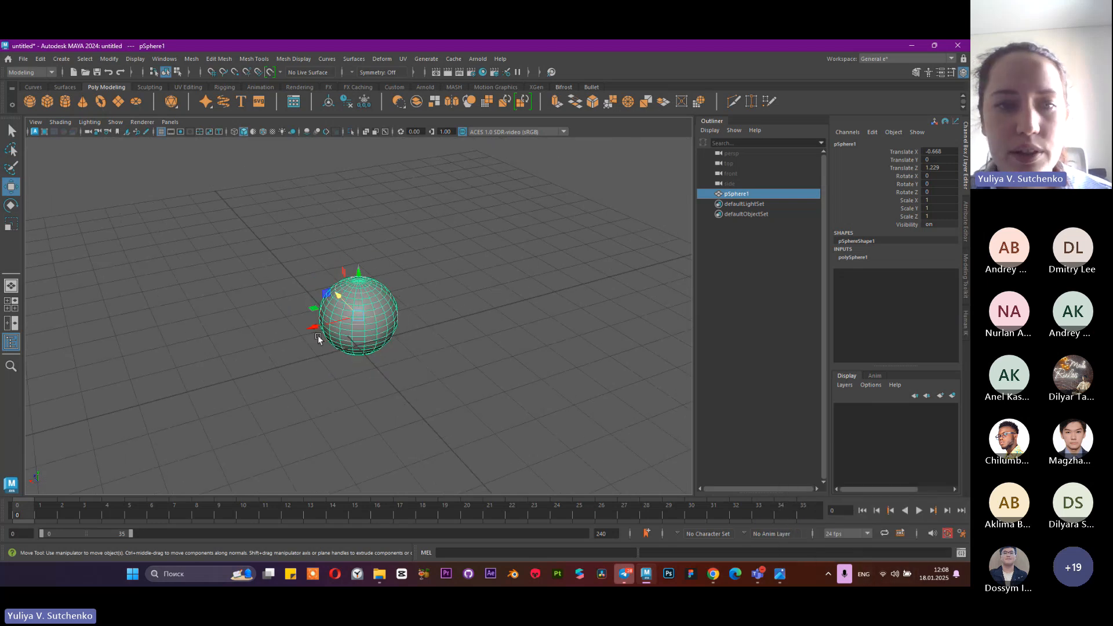
Rotate the sphere freely to about -252, -3, 204 and scale it up to about 2.19, 2.46, 1.99
{"action": "key", "text": "f"}
{"action": "middle_click_drag", "start_coordinate": [325, 284], "coordinate": [357, 268], "text": "alt"}
{"action": "right_click_drag", "start_coordinate": [359, 270], "coordinate": [431, 313], "text": "alt"}
{"action": "left_click_drag", "start_coordinate": [432, 313], "coordinate": [400, 331], "text": "alt"}
{"action": "right_click_drag", "start_coordinate": [400, 330], "coordinate": [378, 307], "text": "alt"}
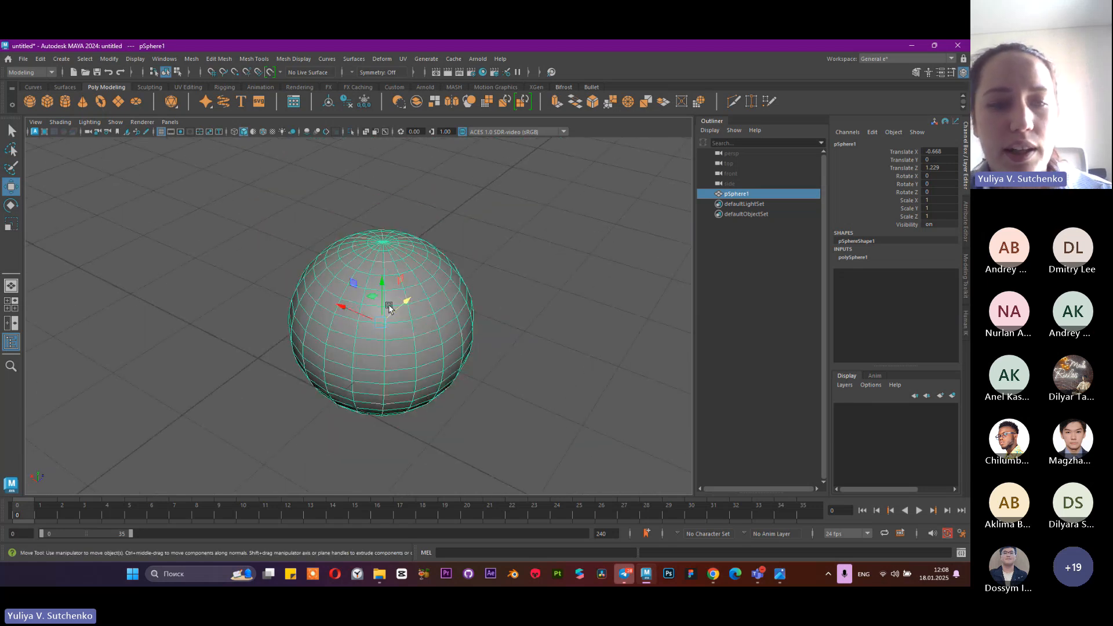
{"action": "key", "text": "e"}
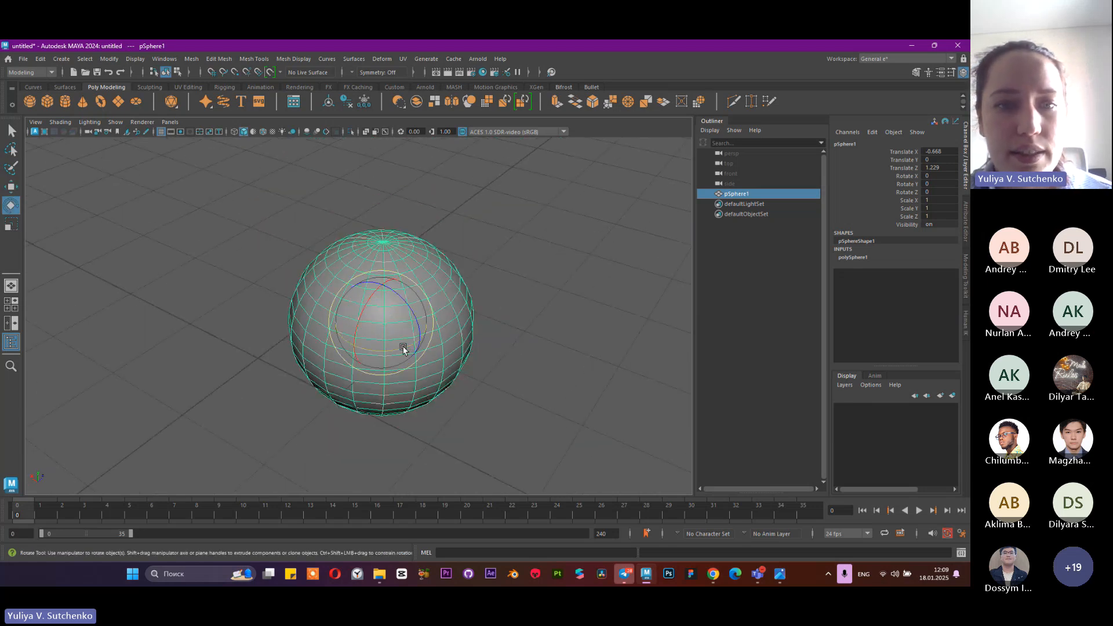
{"action": "left_click_drag", "start_coordinate": [402, 343], "coordinate": [425, 363]}
{"action": "key", "text": "r"}
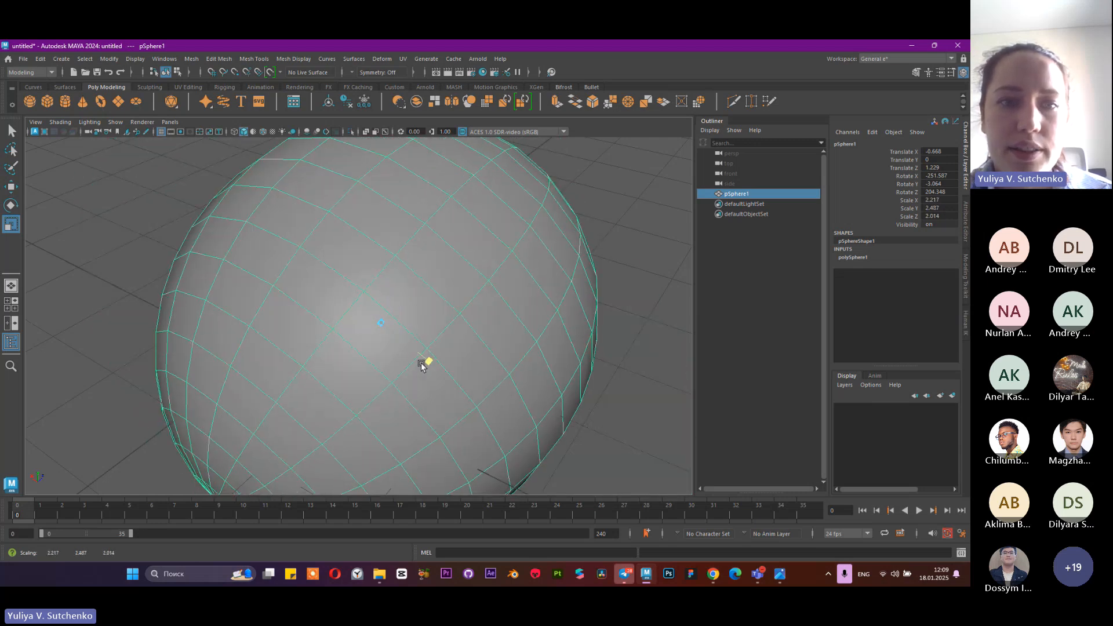
{"action": "left_click_drag", "start_coordinate": [381, 321], "coordinate": [428, 331]}
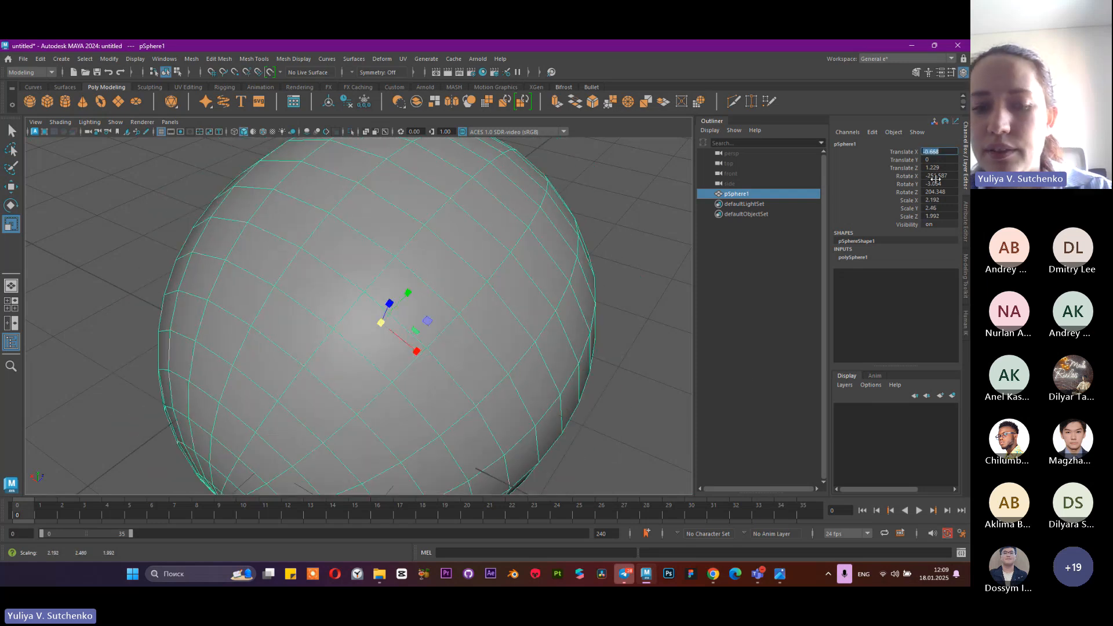
Reset the sphere's Translate X, Y and Z to 0
{"action": "type", "text": "0"}
{"action": "left_click", "coordinate": [932, 159]}
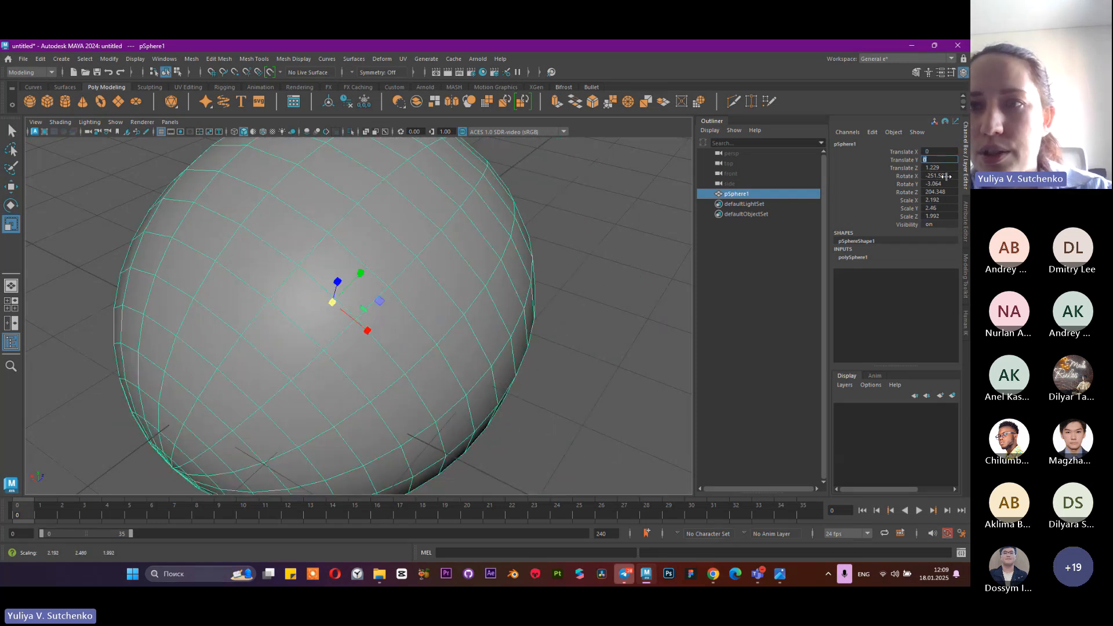
{"action": "type", "text": "0"}
{"action": "key", "text": "Return"}
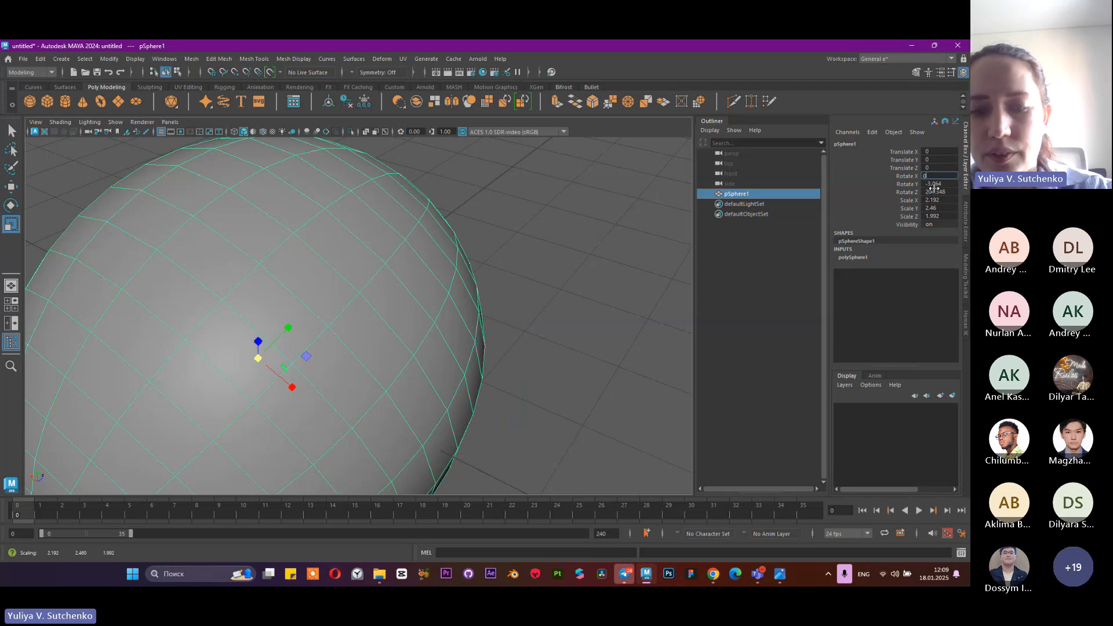
Reset the sphere's Rotate X, Y and Z to 0
{"action": "type", "text": "0"}
{"action": "key", "text": "Return"}
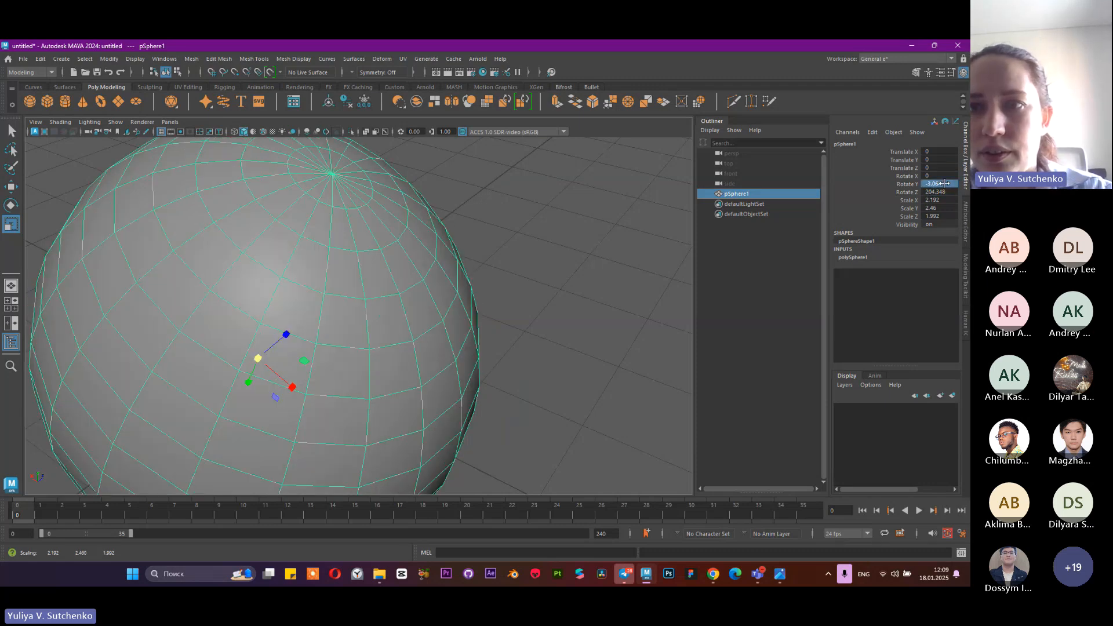
{"action": "left_click", "coordinate": [953, 198]}
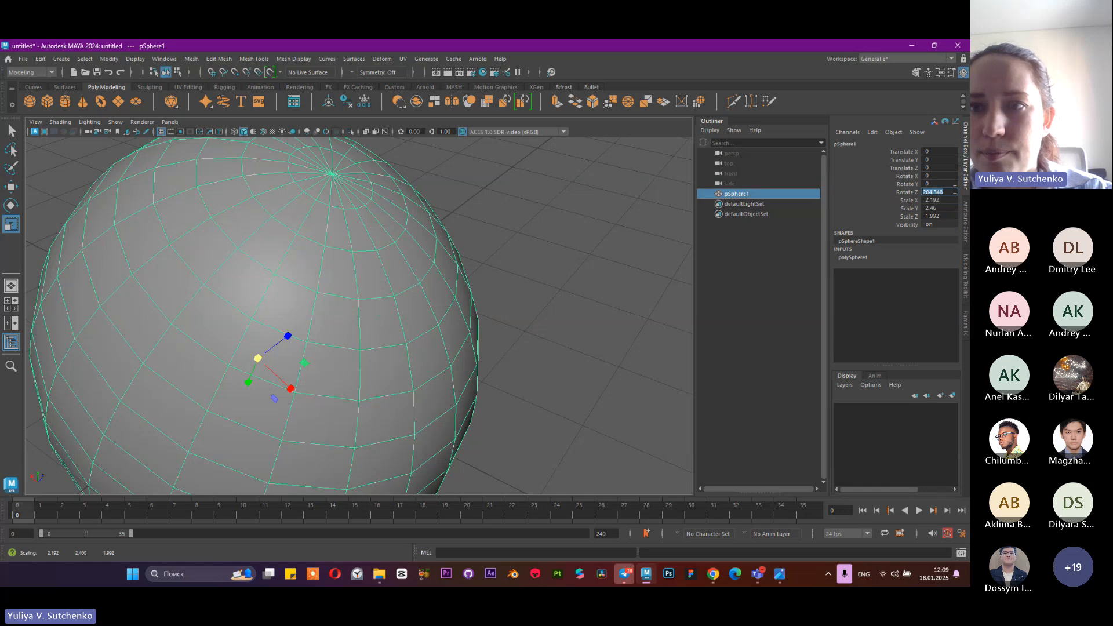
{"action": "type", "text": "0"}
{"action": "key", "text": "Return"}
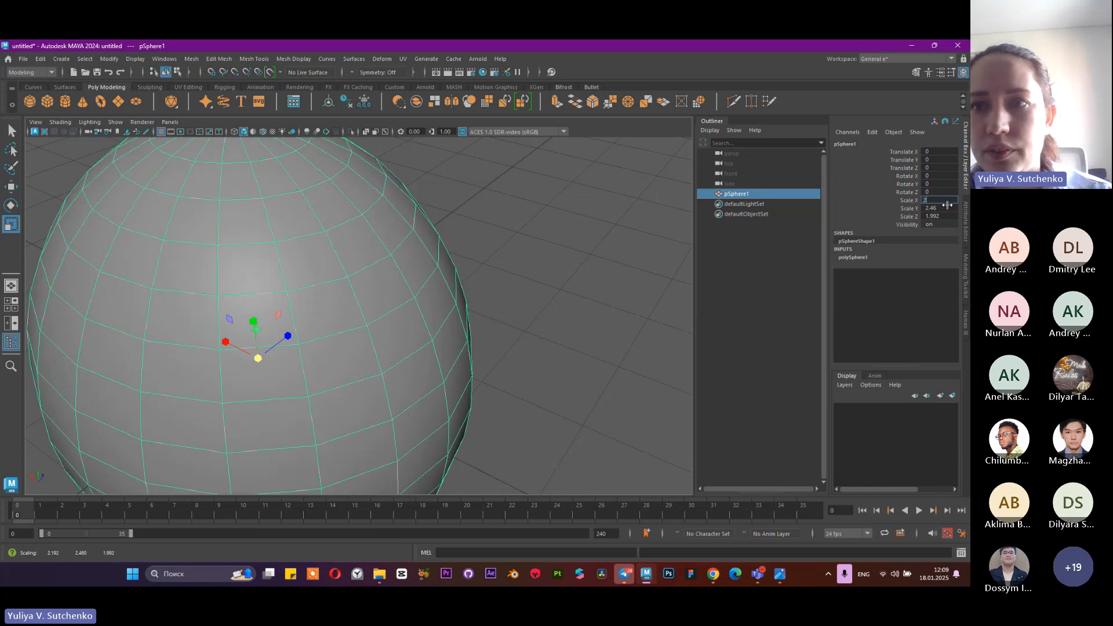
Set the sphere's Scale X, Y and Z to 2
{"action": "left_click", "coordinate": [947, 208]}
{"action": "type", "text": "2"}
{"action": "left_click", "coordinate": [945, 215]}
{"action": "key", "text": "Return"}
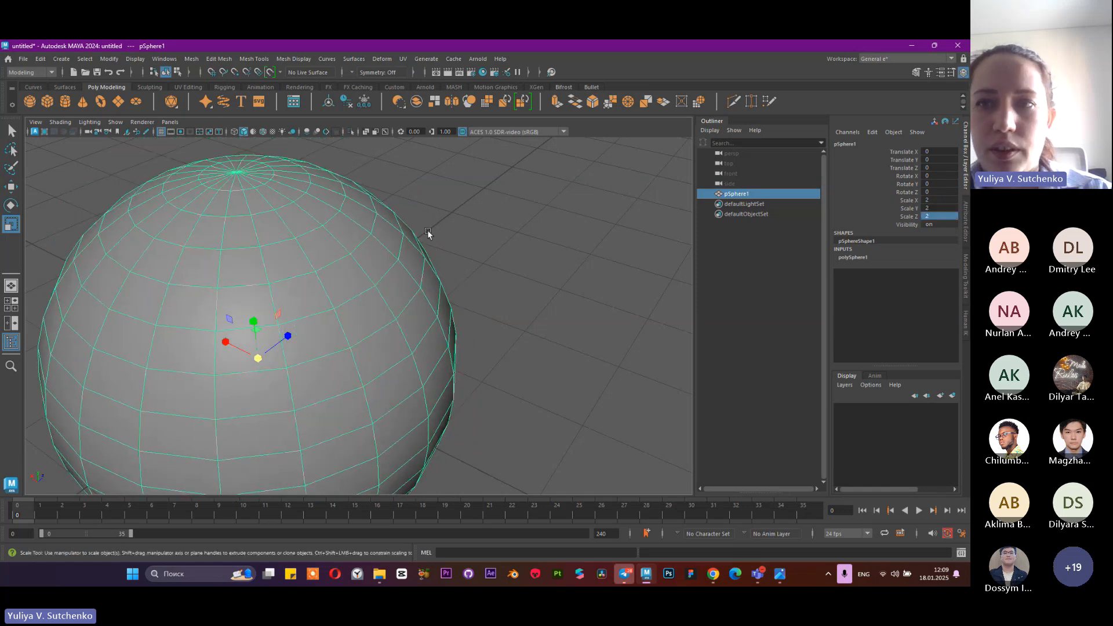
Cycle through the Rotate, Move and Scale tools on the selected sphere to compare their manipulators, ending on Scale
{"action": "scroll", "coordinate": [429, 243], "scroll_direction": "down", "scroll_amount": 7}
{"action": "scroll", "coordinate": [422, 284], "scroll_direction": "up", "scroll_amount": 1}
{"action": "middle_click_drag", "start_coordinate": [419, 296], "coordinate": [483, 261], "text": "alt"}
{"action": "scroll", "coordinate": [482, 259], "scroll_direction": "up", "scroll_amount": 4}
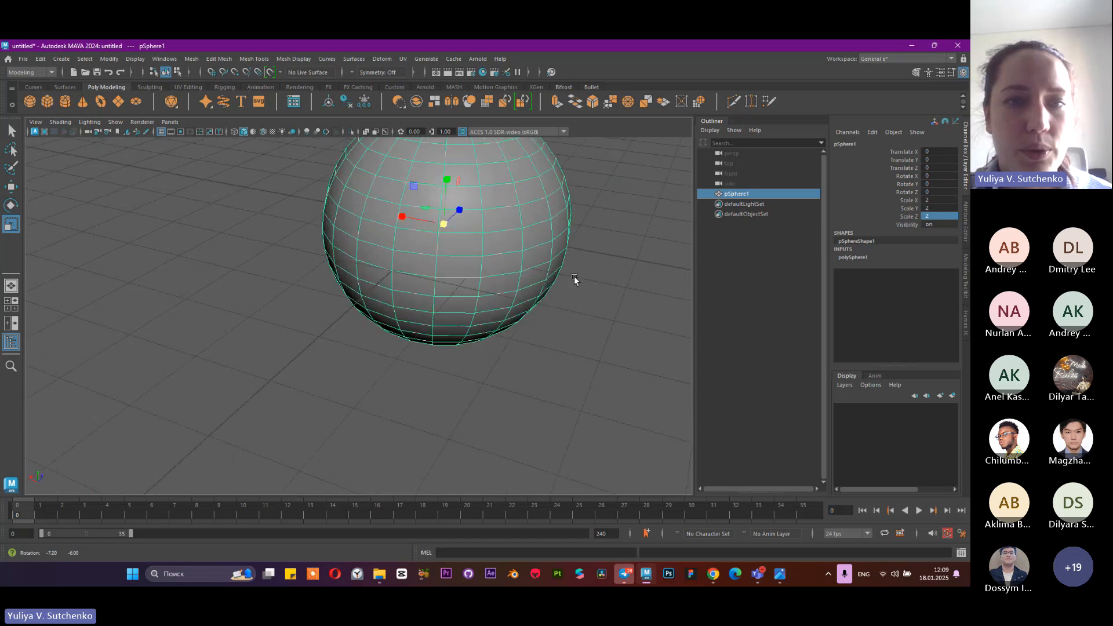
{"action": "middle_click_drag", "start_coordinate": [574, 276], "coordinate": [500, 351], "text": "alt"}
{"action": "left_click", "coordinate": [11, 205]}
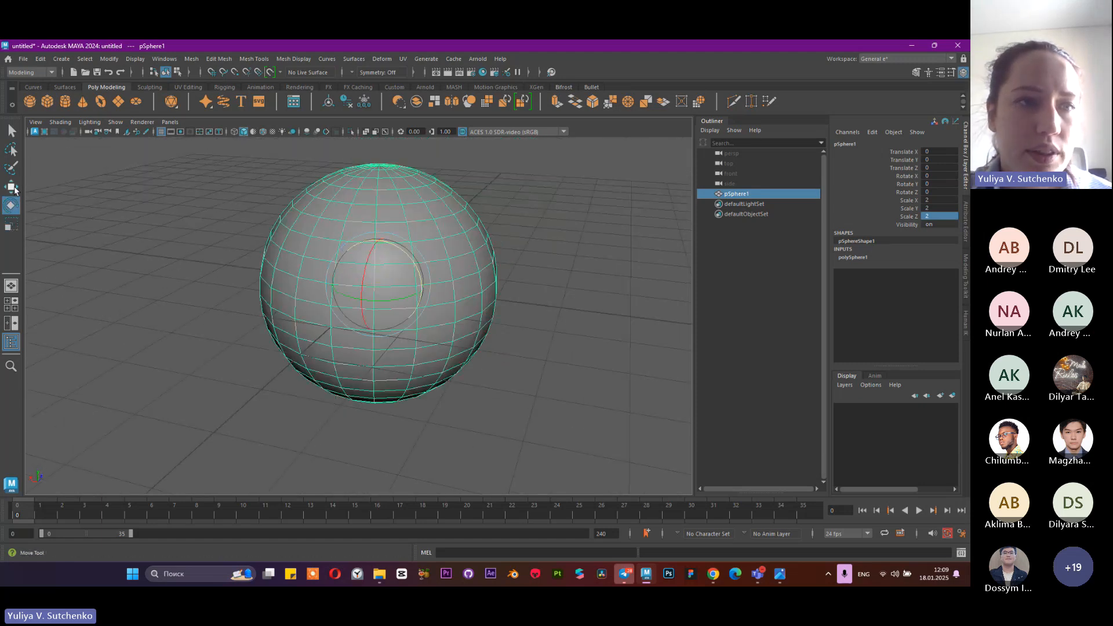
{"action": "key", "text": "w"}
{"action": "left_click", "coordinate": [11, 223]}
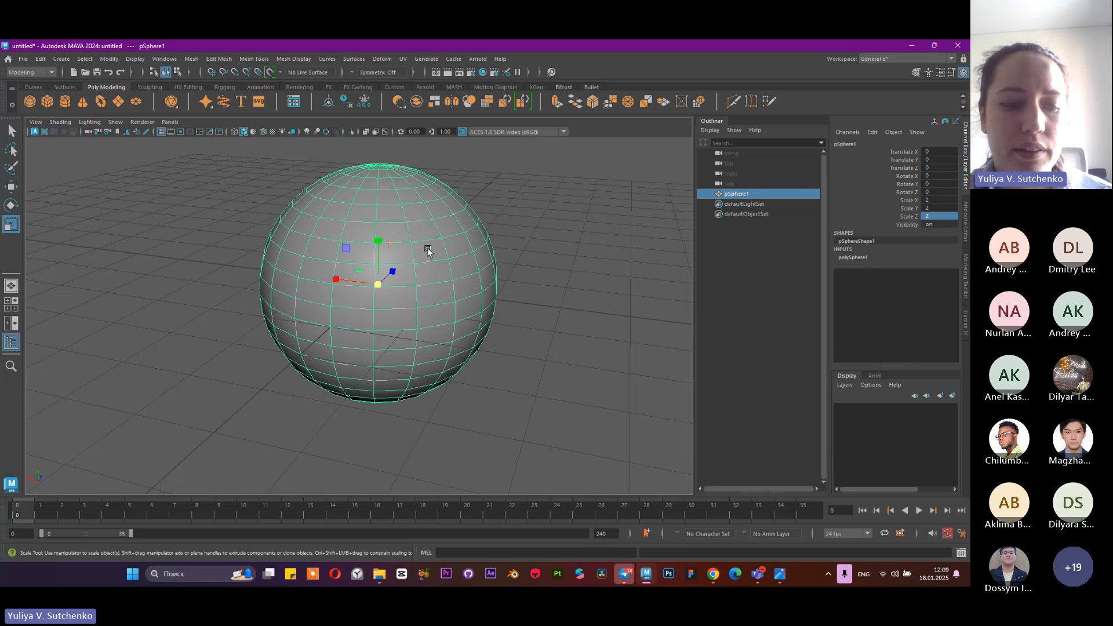
{"action": "key", "text": "w"}
{"action": "key", "text": "e"}
{"action": "key", "text": "r"}
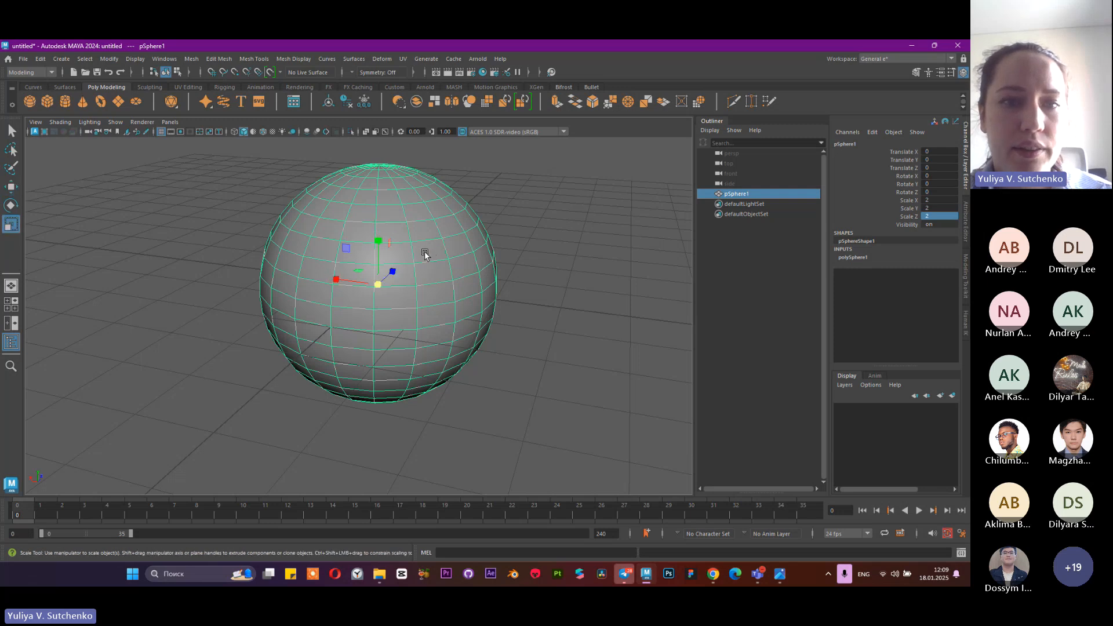
{"action": "left_click_drag", "start_coordinate": [475, 305], "coordinate": [395, 305], "text": "alt"}
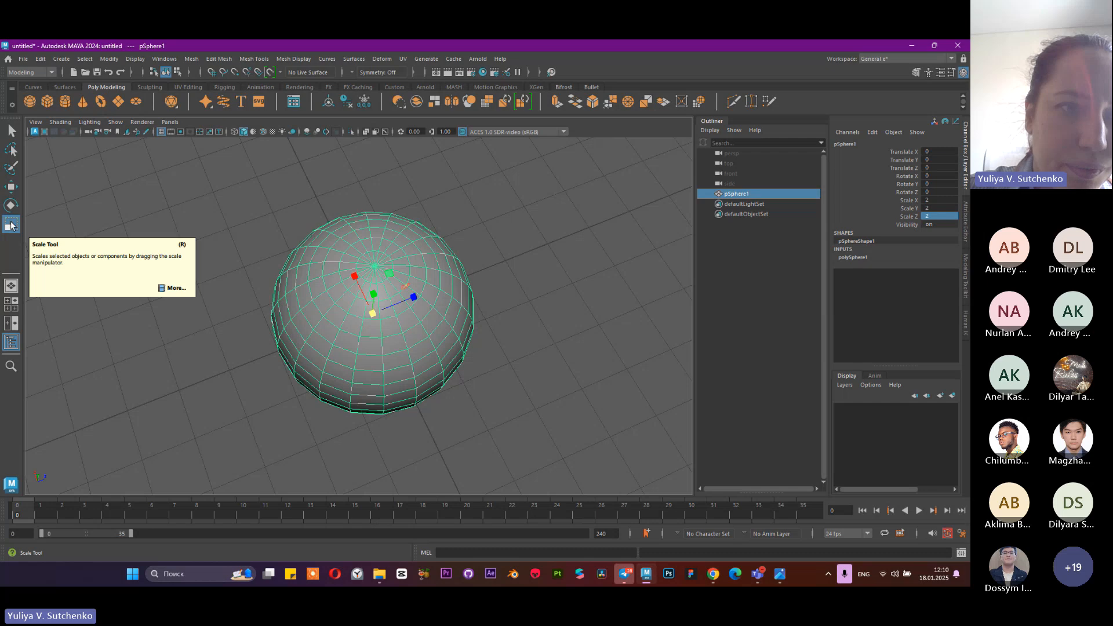
Deselect the sphere, view its plain shaded surface from several angles, and try selecting and deselecting it in the viewport
{"action": "left_click", "coordinate": [263, 213]}
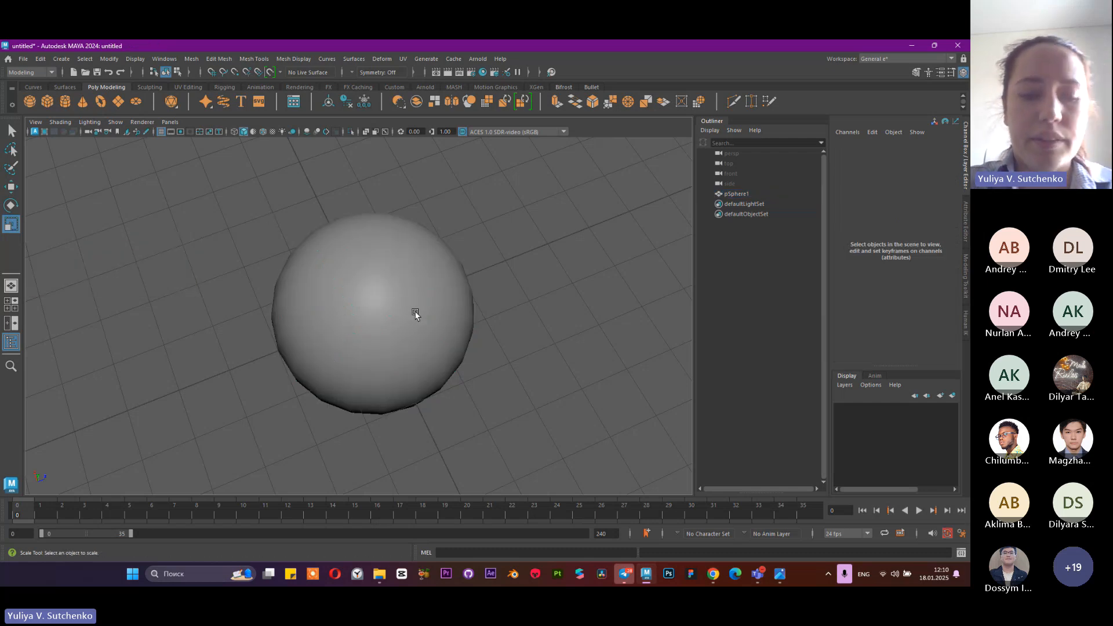
{"action": "key", "text": "3"}
{"action": "left_click_drag", "start_coordinate": [415, 320], "coordinate": [373, 331], "text": "alt"}
{"action": "scroll", "coordinate": [417, 344], "scroll_direction": "up", "scroll_amount": 3}
{"action": "scroll", "coordinate": [373, 331], "scroll_direction": "down", "scroll_amount": 2}
{"action": "scroll", "coordinate": [372, 331], "scroll_direction": "down", "scroll_amount": 1}
{"action": "left_click", "coordinate": [383, 273]}
{"action": "left_click", "coordinate": [463, 266]}
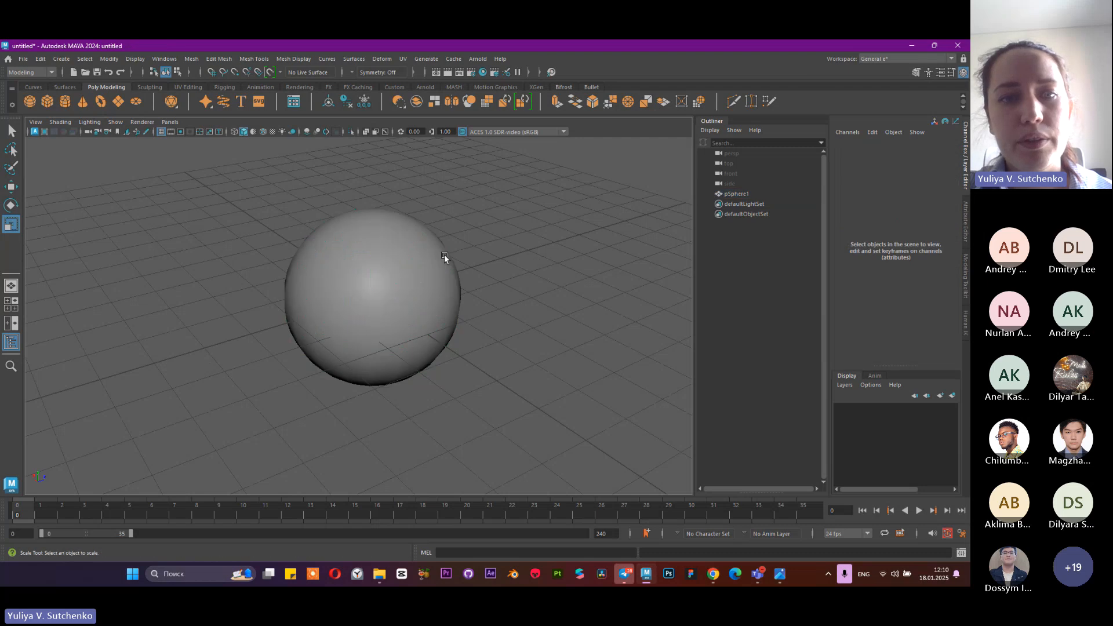
Select the sphere and raise it above the grid with the Move tool to a Translate Y of about 2.09
{"action": "left_click", "coordinate": [392, 246]}
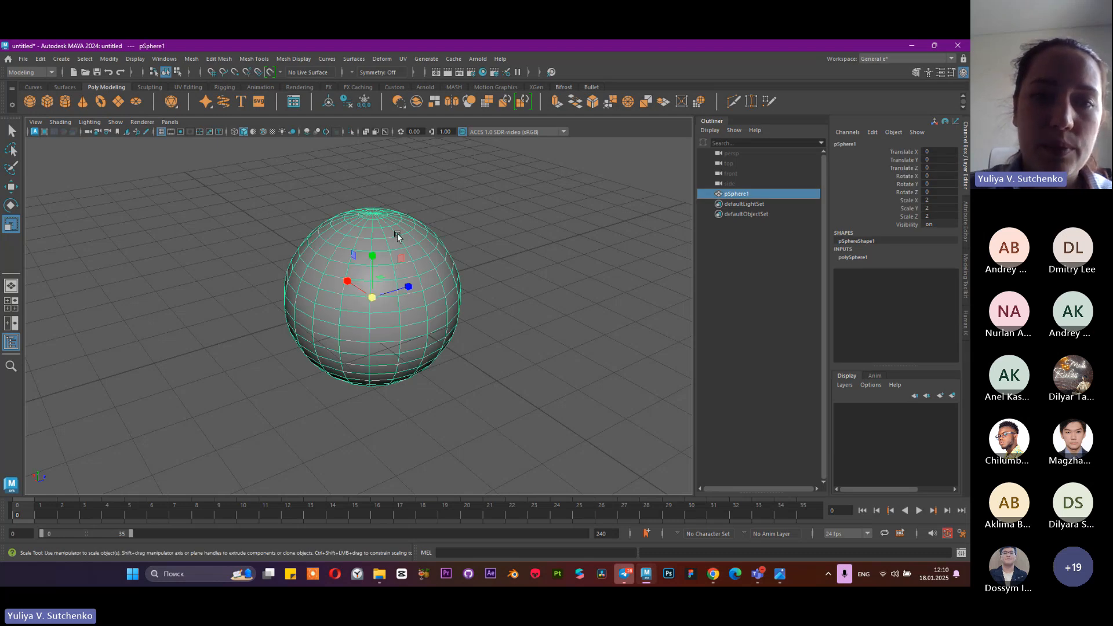
{"action": "scroll", "coordinate": [421, 346], "scroll_direction": "down", "scroll_amount": 3}
{"action": "scroll", "coordinate": [416, 358], "scroll_direction": "up", "scroll_amount": 2}
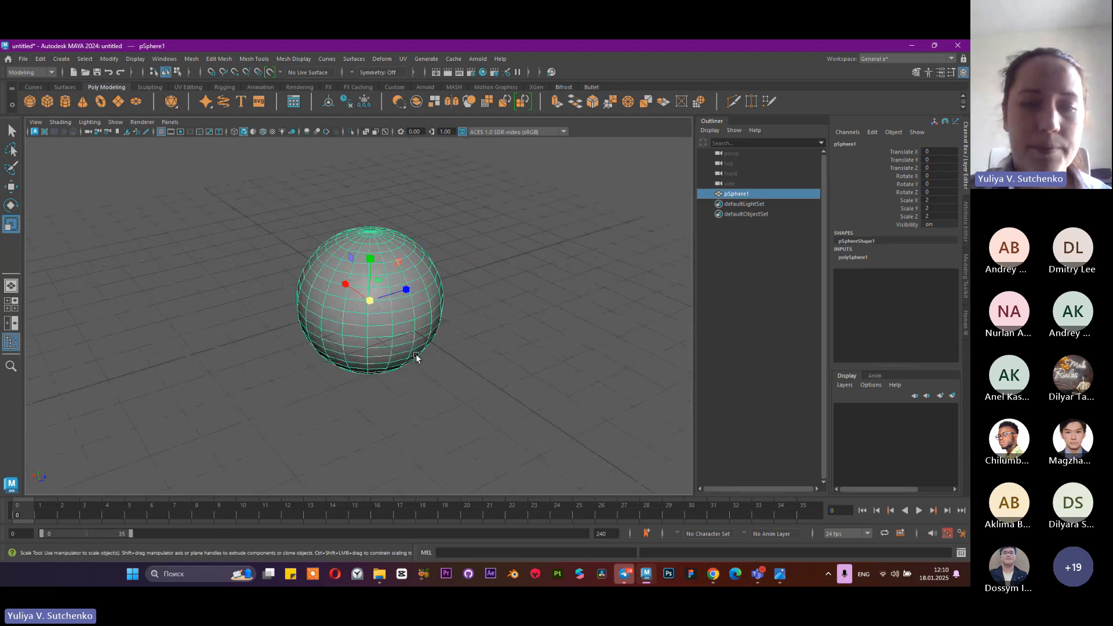
{"action": "scroll", "coordinate": [415, 354], "scroll_direction": "down", "scroll_amount": 3}
{"action": "key", "text": "w"}
{"action": "left_click_drag", "start_coordinate": [372, 260], "coordinate": [311, 234]}
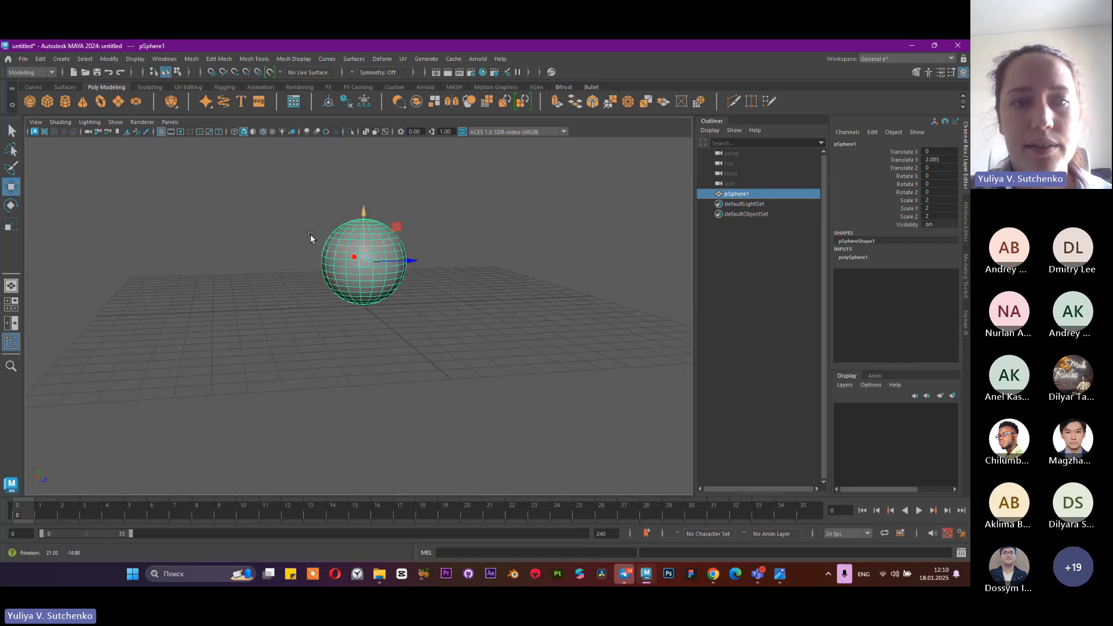
Switch the raised sphere from object mode to Face component mode
{"action": "scroll", "coordinate": [502, 353], "scroll_direction": "up", "scroll_amount": 5}
{"action": "left_click_drag", "start_coordinate": [502, 353], "coordinate": [451, 287], "text": "alt"}
{"action": "middle_click_drag", "start_coordinate": [451, 287], "coordinate": [445, 406], "text": "alt"}
{"action": "scroll", "coordinate": [327, 316], "scroll_direction": "down", "scroll_amount": 1}
{"action": "left_click_drag", "start_coordinate": [327, 316], "coordinate": [291, 377], "text": "alt"}
{"action": "left_click_drag", "start_coordinate": [371, 275], "coordinate": [414, 227], "text": "alt"}
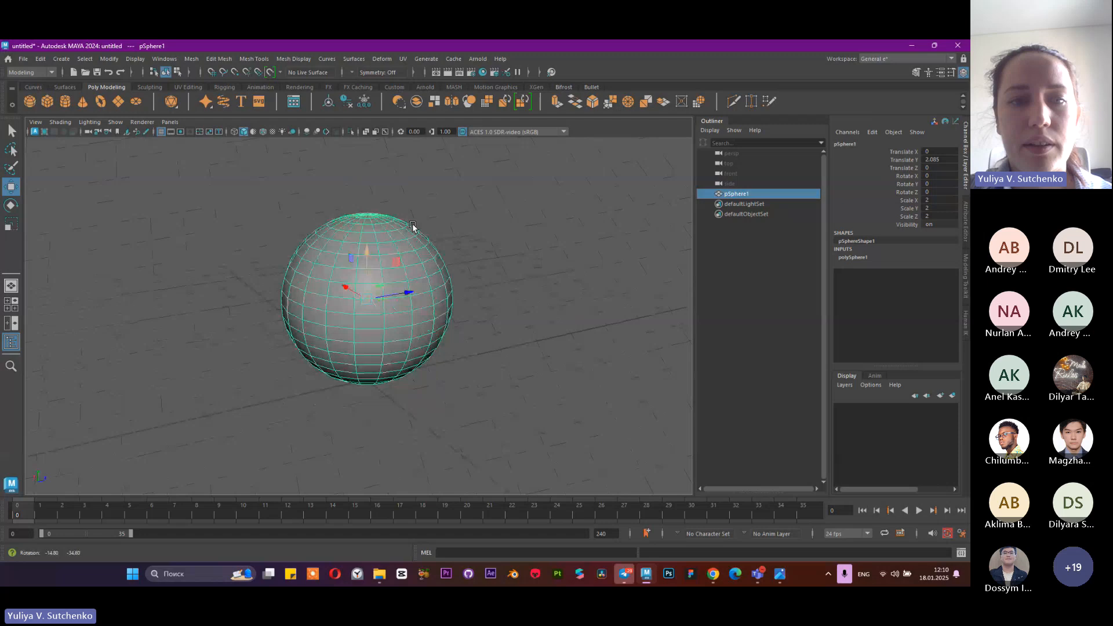
{"action": "right_click", "coordinate": [366, 226]}
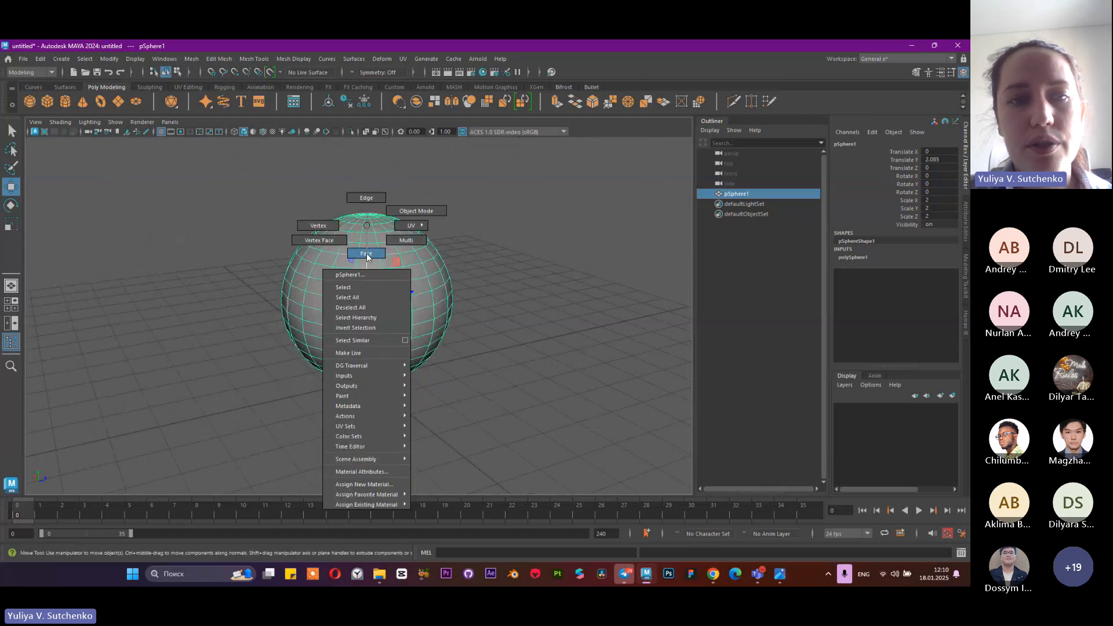
{"action": "mouse_move", "coordinate": [392, 195]}
{"action": "right_mouse_down"}
{"action": "mouse_move", "coordinate": [424, 225]}
{"action": "mouse_move", "coordinate": [404, 201]}
{"action": "mouse_move", "coordinate": [362, 225]}
{"action": "mouse_move", "coordinate": [403, 204]}
{"action": "right_mouse_up"}
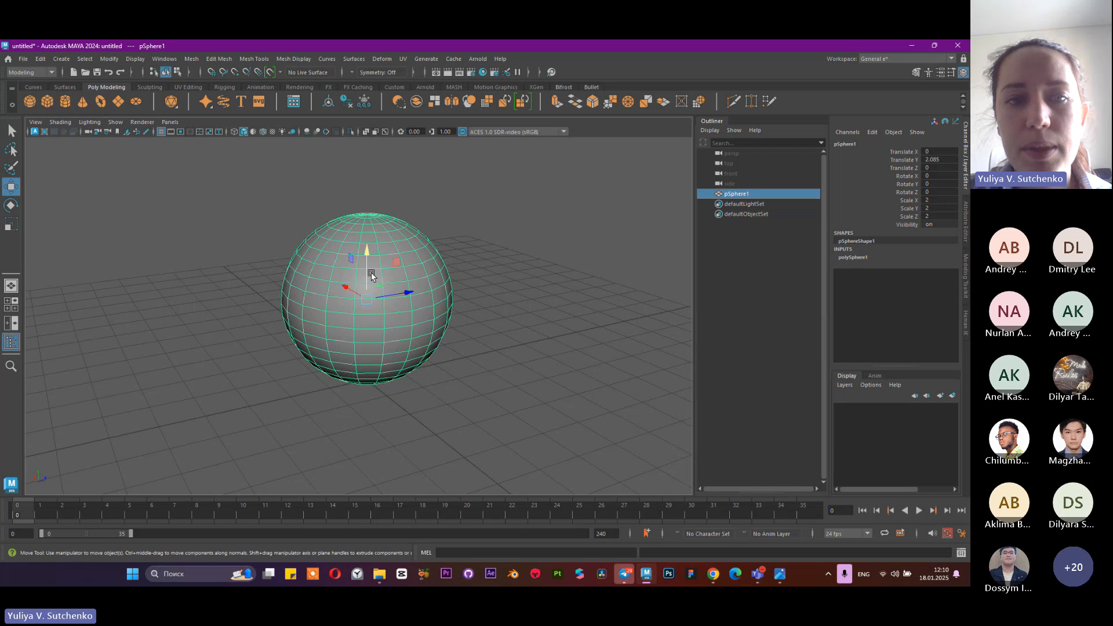
{"action": "right_click_drag", "start_coordinate": [380, 261], "coordinate": [380, 289]}
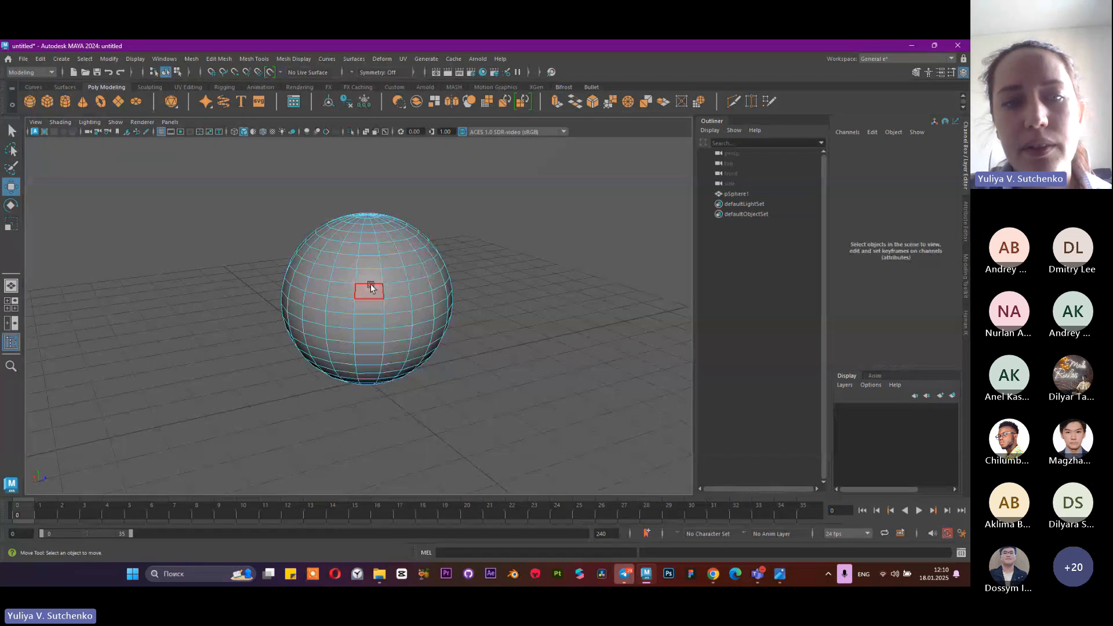
Select a single face on the sphere's middle band beside the previously selected one and view it from the side
{"action": "left_click", "coordinate": [343, 291]}
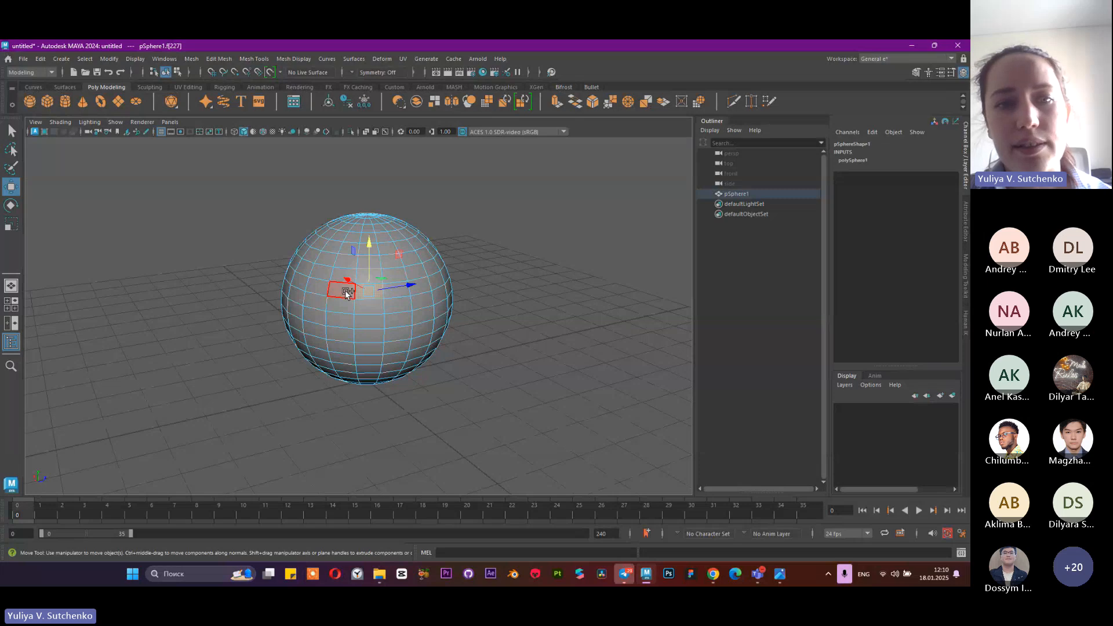
{"action": "left_click", "coordinate": [346, 291]}
{"action": "left_click_drag", "start_coordinate": [381, 253], "coordinate": [449, 297], "text": "alt"}
{"action": "left_click_drag", "start_coordinate": [486, 242], "coordinate": [477, 318]}
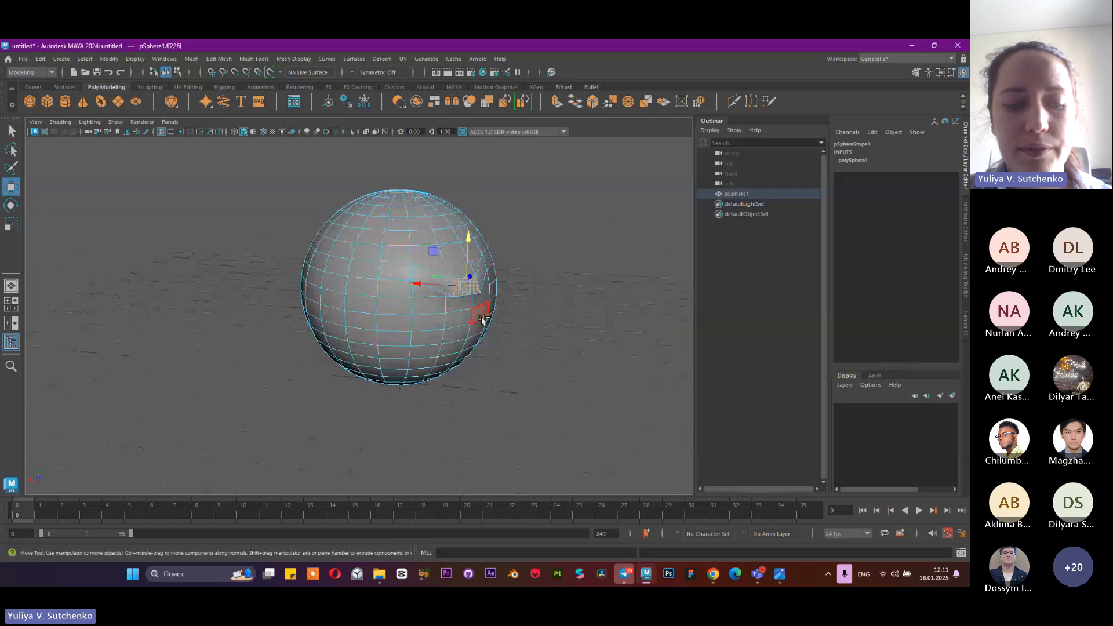
Undo the recent moves of the selected face so the sphere's surface is smooth again
{"action": "key", "text": "ctrl+z"}
{"action": "key", "text": "ctrl+z"}
{"action": "key", "text": "ctrl+z"}
{"action": "key", "text": "ctrl+z"}
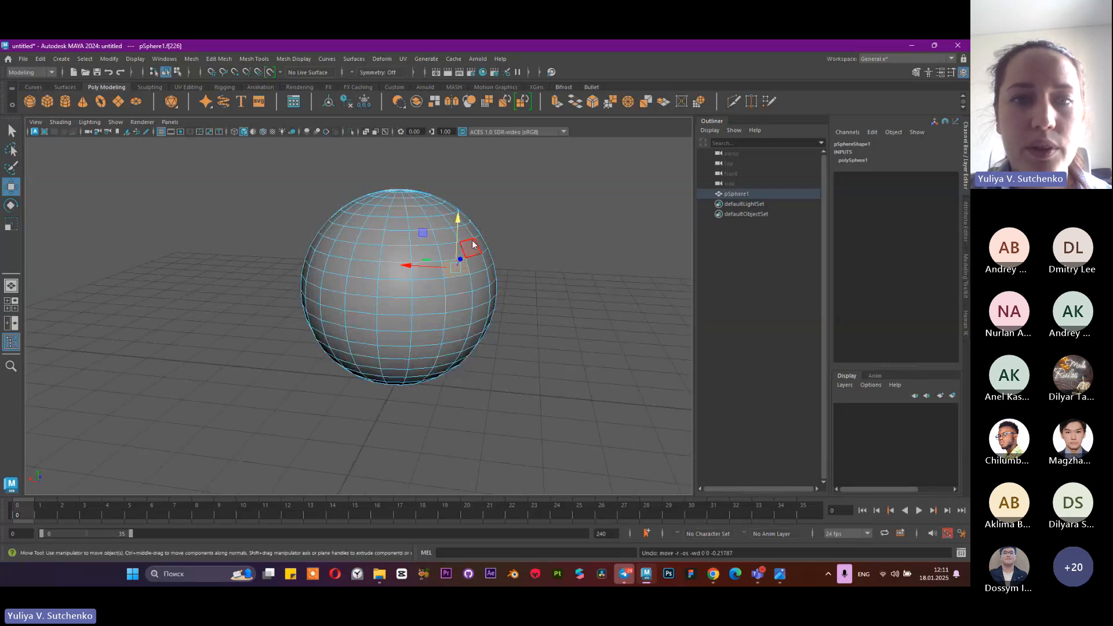
Try moving a single vertex on the sphere's upper side in different directions in Vertex mode, undoing each move
{"action": "left_click", "coordinate": [440, 242]}
{"action": "left_click_drag", "start_coordinate": [424, 216], "coordinate": [482, 187], "text": "alt"}
{"action": "key", "text": "ctrl+z"}
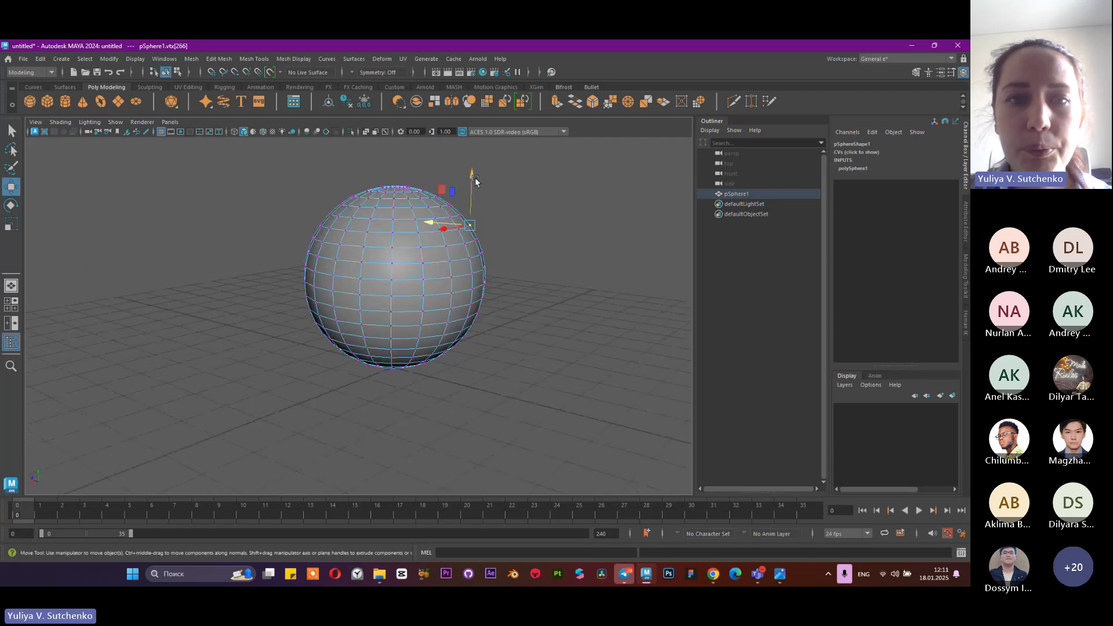
{"action": "left_click_drag", "start_coordinate": [429, 221], "coordinate": [351, 236]}
{"action": "key", "text": "ctrl+z"}
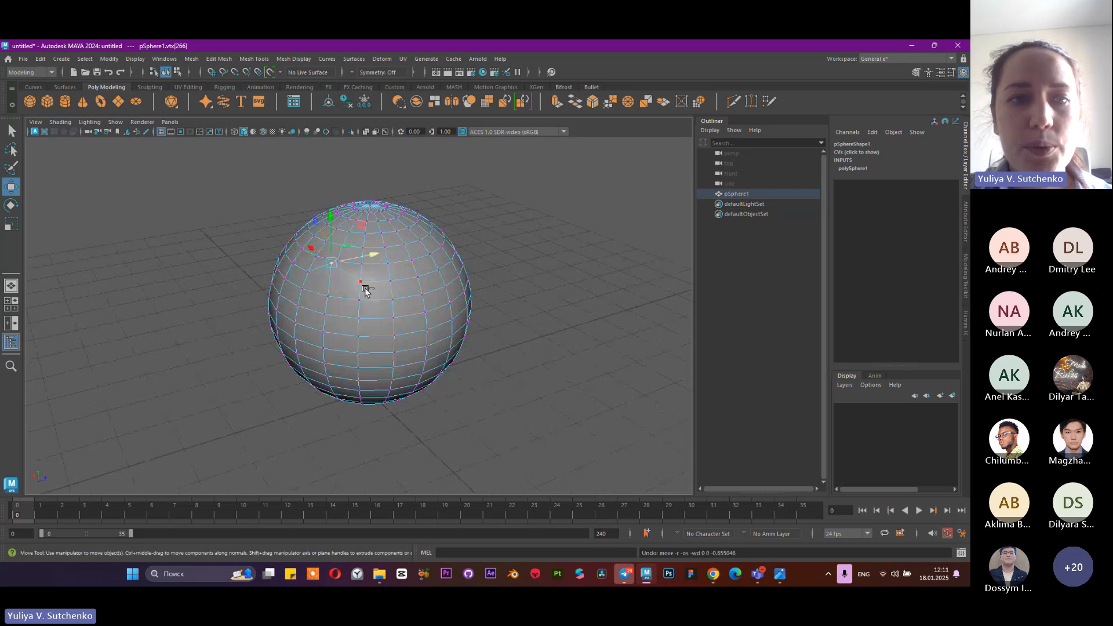
Switch the sphere to Edge mode and select the complete horizontal edge loop near its top
{"action": "left_click_drag", "start_coordinate": [457, 278], "coordinate": [381, 268], "text": "alt"}
{"action": "scroll", "coordinate": [437, 288], "scroll_direction": "up", "scroll_amount": 3}
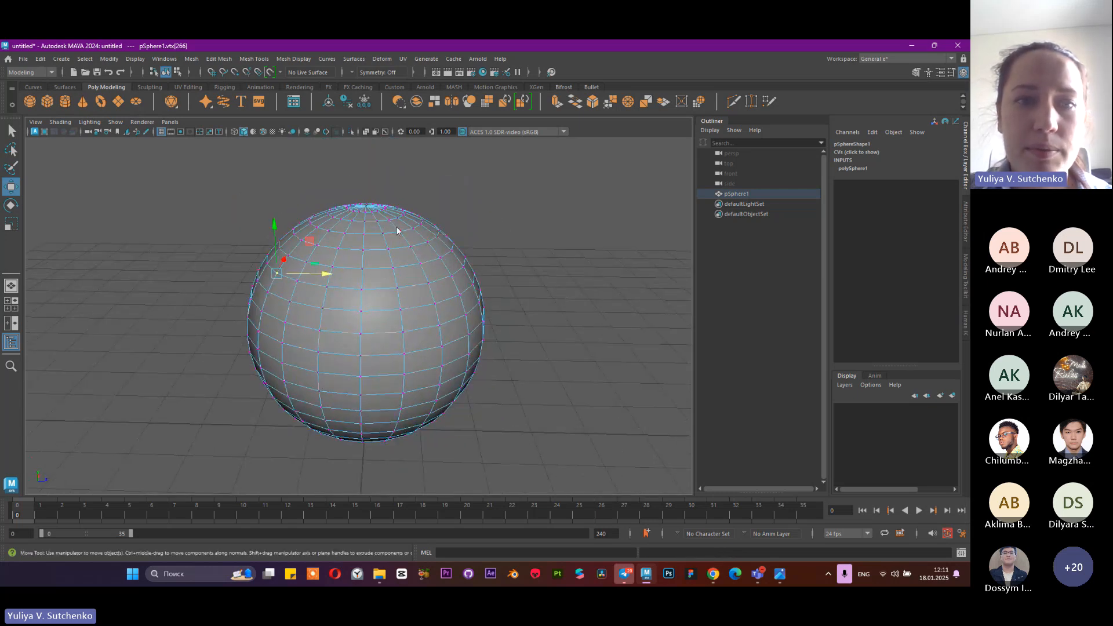
{"action": "right_click_drag", "start_coordinate": [396, 227], "coordinate": [396, 200]}
{"action": "left_click", "coordinate": [381, 250]}
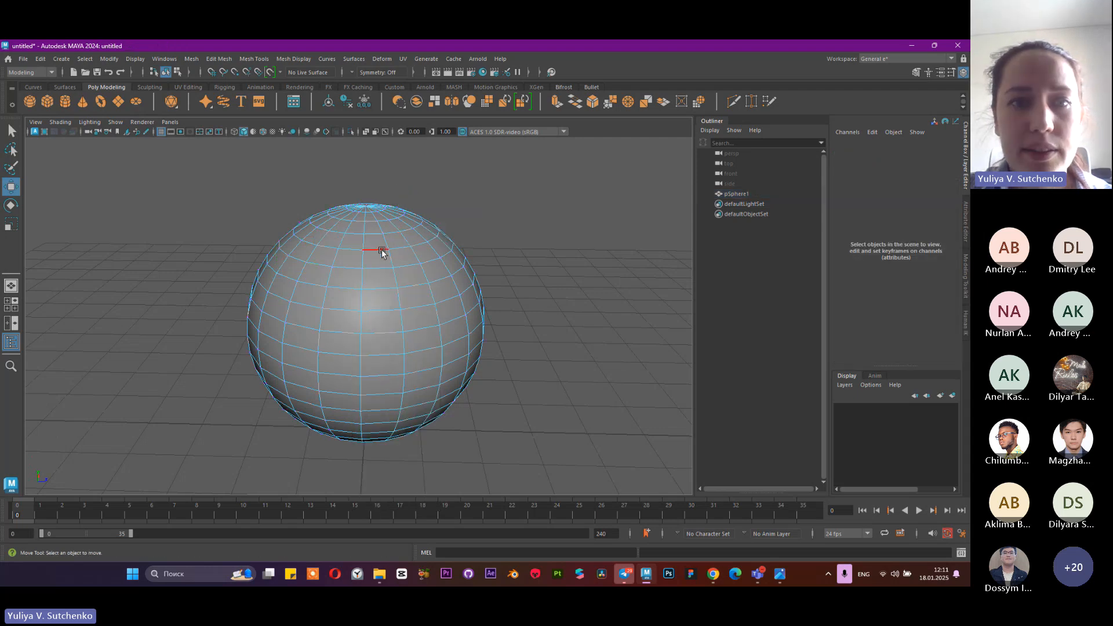
{"action": "double_click", "coordinate": [380, 250]}
{"action": "left_click_drag", "start_coordinate": [456, 295], "coordinate": [323, 301], "text": "alt"}
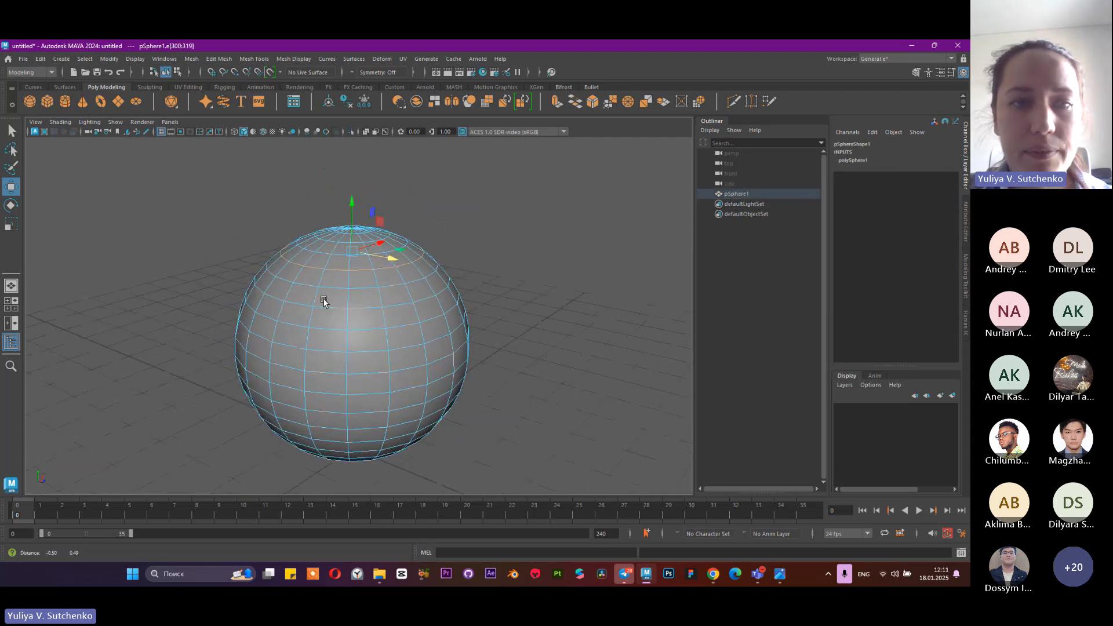
Raise the selected edge loop with the Move tool to form a stepped cap on top of the sphere
{"action": "right_click_drag", "start_coordinate": [322, 301], "coordinate": [404, 300], "text": "alt"}
{"action": "mouse_move", "coordinate": [350, 154]}
{"action": "left_mouse_down"}
{"action": "mouse_move", "coordinate": [351, 166]}
{"action": "mouse_move", "coordinate": [370, 155]}
{"action": "left_mouse_up"}
{"action": "right_click_drag", "start_coordinate": [370, 155], "coordinate": [360, 165], "text": "alt"}
{"action": "left_click_drag", "start_coordinate": [359, 165], "coordinate": [443, 268]}
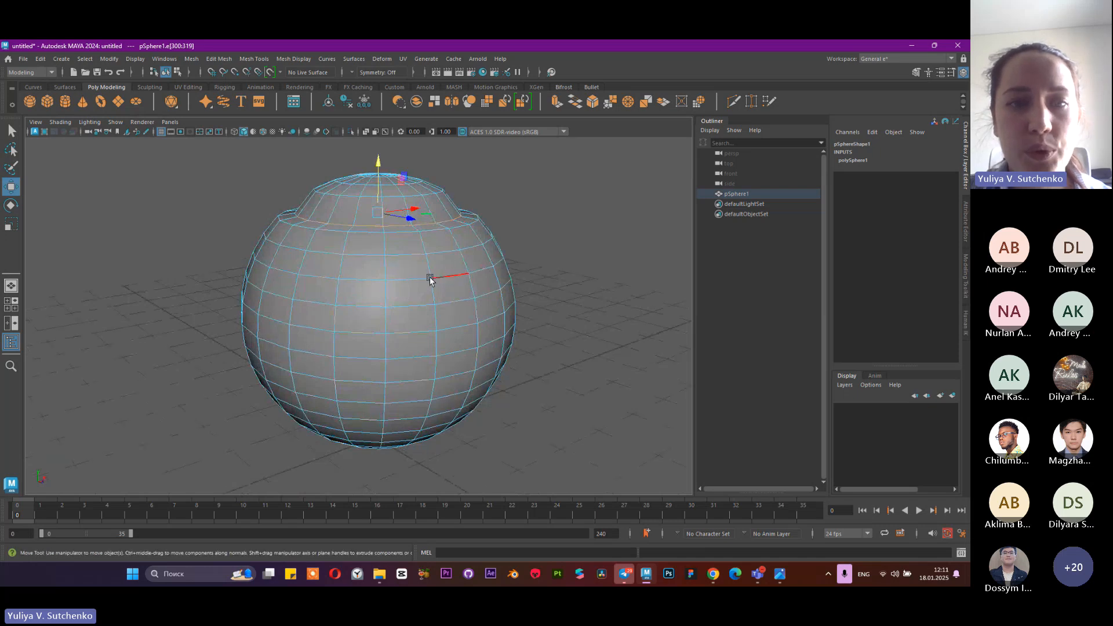
Switch the sphere to Face mode and select the complete horizontal face loop around its middle
{"action": "left_click_drag", "start_coordinate": [510, 273], "coordinate": [450, 254], "text": "alt"}
{"action": "right_click", "coordinate": [449, 253]}
{"action": "left_click", "coordinate": [450, 279]}
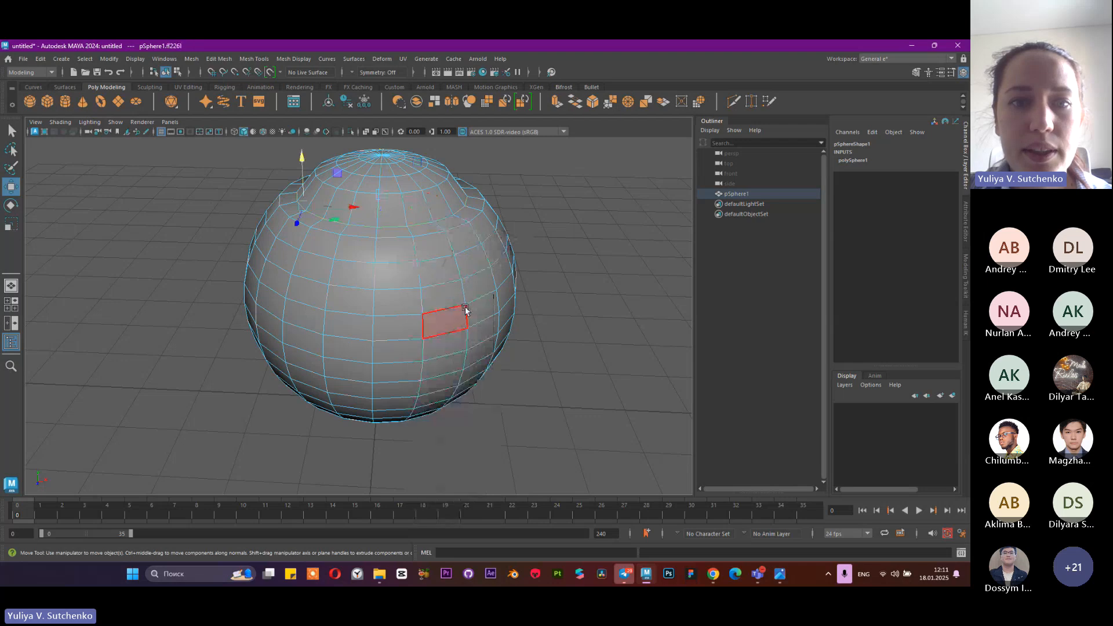
{"action": "left_click_drag", "start_coordinate": [462, 311], "coordinate": [427, 278], "text": "alt"}
{"action": "left_click", "coordinate": [413, 265]}
{"action": "double_click", "coordinate": [357, 262], "text": "shift"}
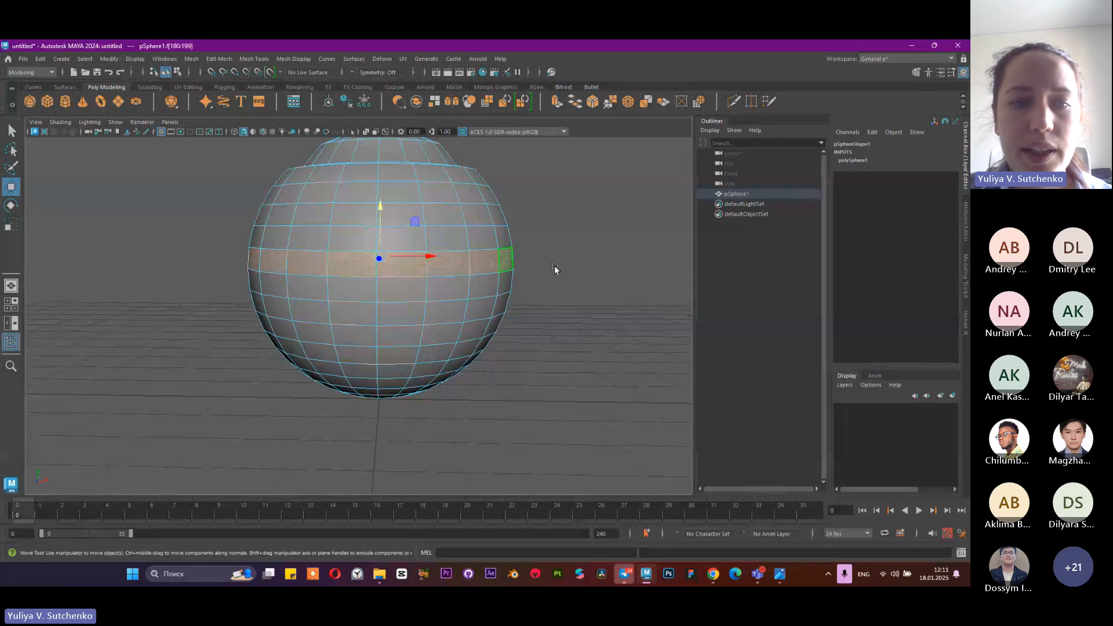
Reselect the middle face loop starting from a single face on the band, and delete it to split the sphere in two
{"action": "right_click_drag", "start_coordinate": [554, 268], "coordinate": [462, 220], "text": "alt"}
{"action": "mouse_move", "coordinate": [462, 220]}
{"action": "left_mouse_down", "text": "alt"}
{"action": "mouse_move", "coordinate": [451, 243]}
{"action": "mouse_move", "coordinate": [464, 238]}
{"action": "left_mouse_up", "text": "alt"}
{"action": "right_click_drag", "start_coordinate": [463, 238], "coordinate": [536, 343], "text": "alt"}
{"action": "left_click", "coordinate": [447, 324]}
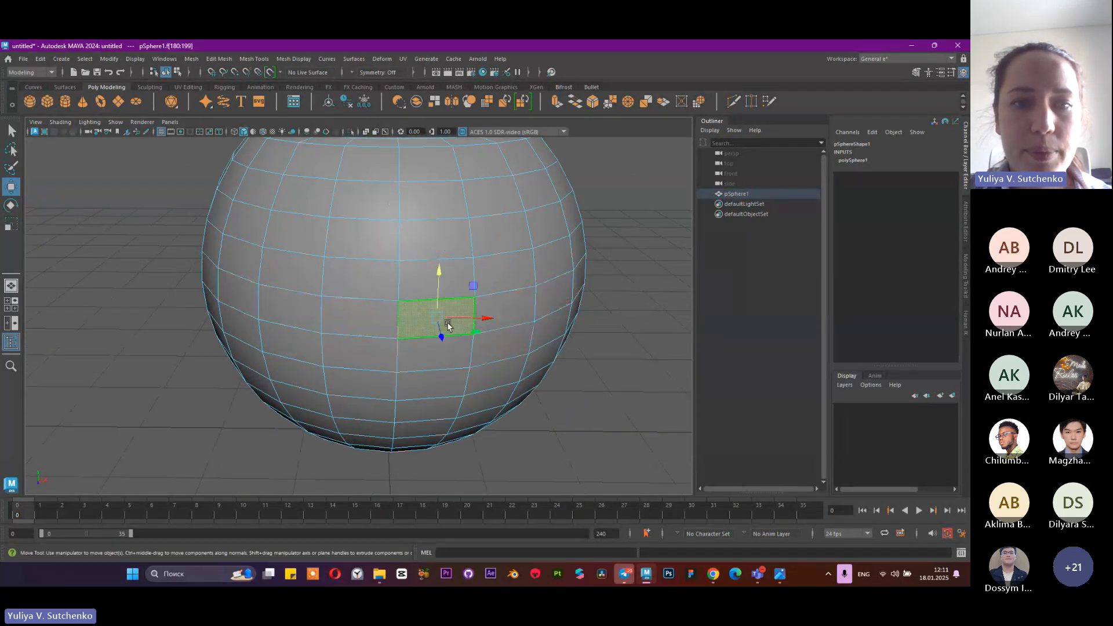
{"action": "double_click", "coordinate": [372, 315], "text": "shift"}
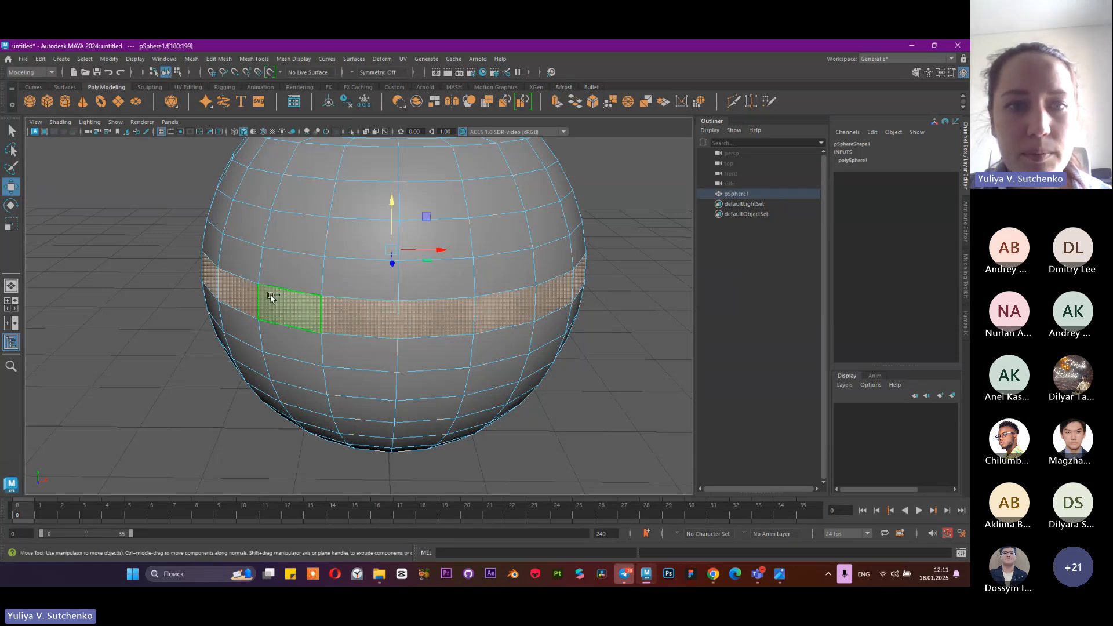
{"action": "scroll", "coordinate": [415, 308], "scroll_direction": "down", "scroll_amount": 2}
{"action": "scroll", "coordinate": [415, 308], "scroll_direction": "down", "scroll_amount": 3}
{"action": "left_click_drag", "start_coordinate": [456, 299], "coordinate": [366, 316], "text": "alt"}
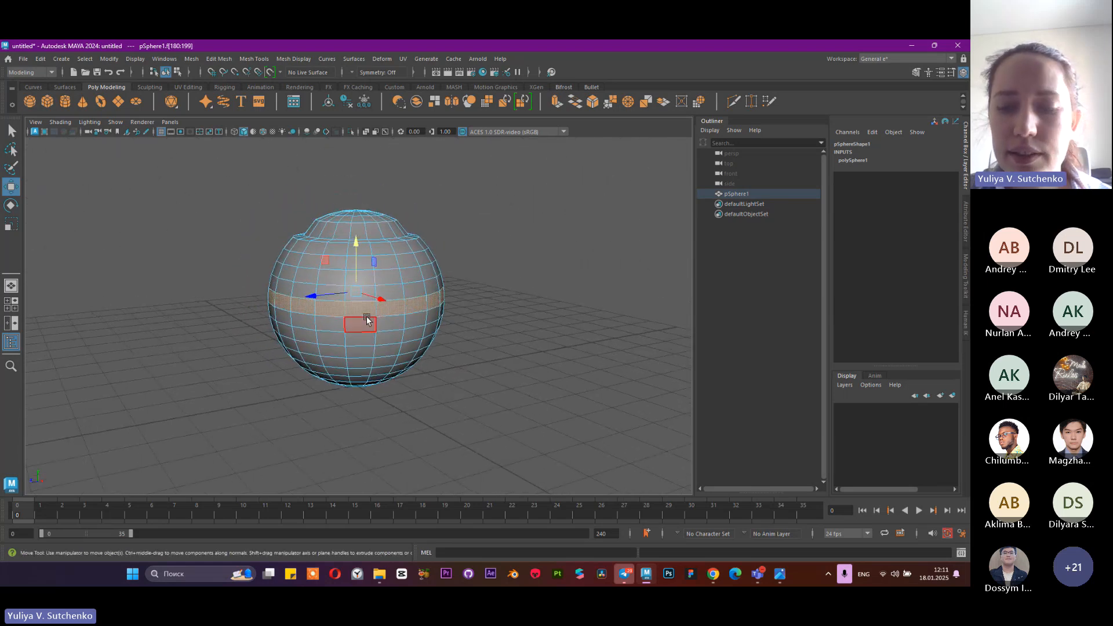
{"action": "key", "text": "Delete"}
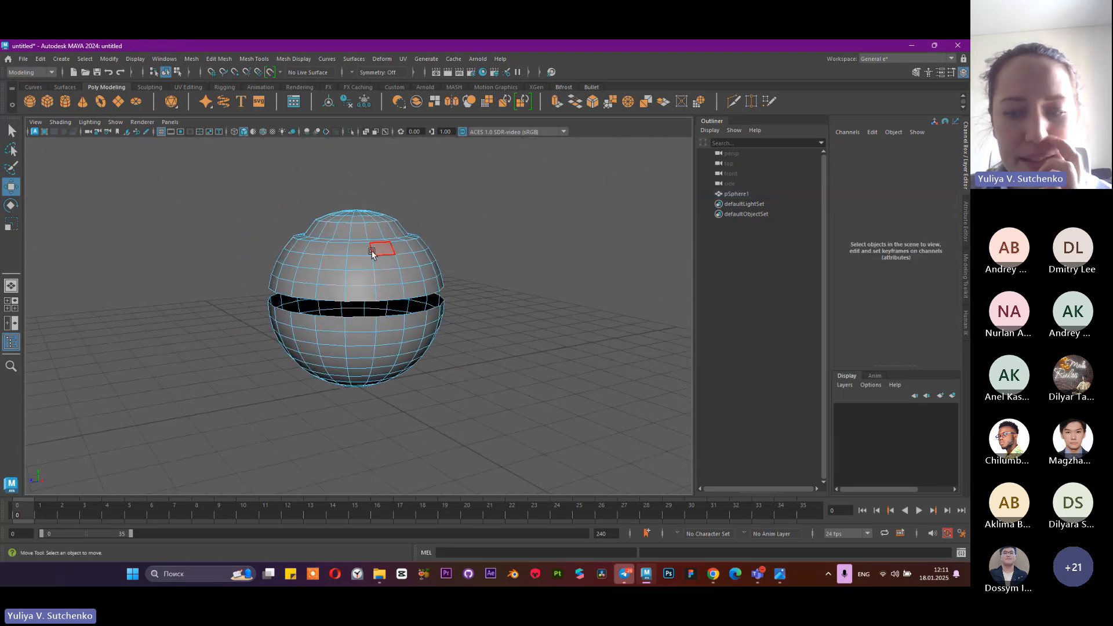
Select all faces of the upper and the lower half in turn, and view the gap between them from several angles
{"action": "double_click", "coordinate": [373, 278]}
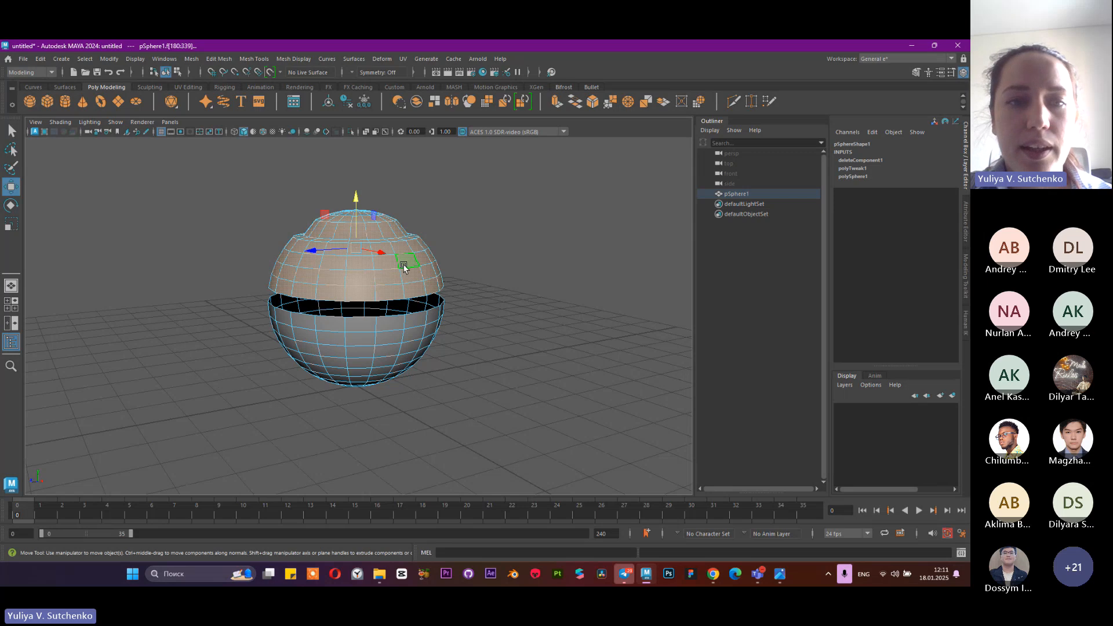
{"action": "double_click", "coordinate": [355, 327]}
{"action": "double_click", "coordinate": [380, 289]}
{"action": "double_click", "coordinate": [335, 322]}
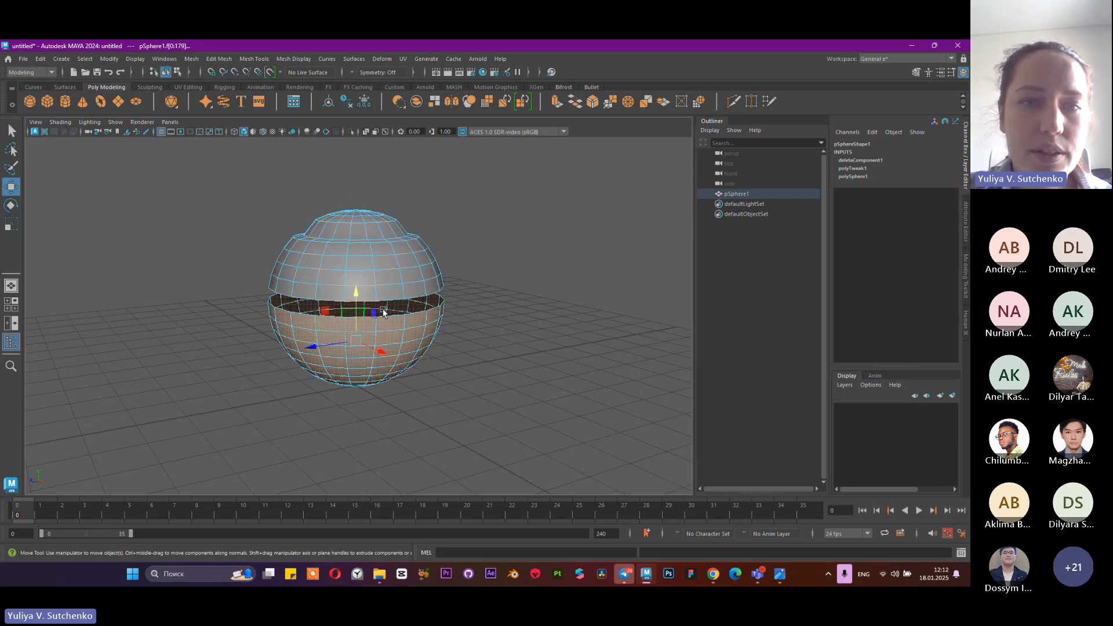
{"action": "left_click_drag", "start_coordinate": [459, 280], "coordinate": [416, 388], "text": "alt"}
{"action": "scroll", "coordinate": [417, 389], "scroll_direction": "up", "scroll_amount": 5}
{"action": "left_click_drag", "start_coordinate": [367, 351], "coordinate": [350, 330], "text": "alt"}
{"action": "scroll", "coordinate": [342, 342], "scroll_direction": "down", "scroll_amount": 4}
{"action": "middle_click_drag", "start_coordinate": [322, 356], "coordinate": [323, 385], "text": "alt"}
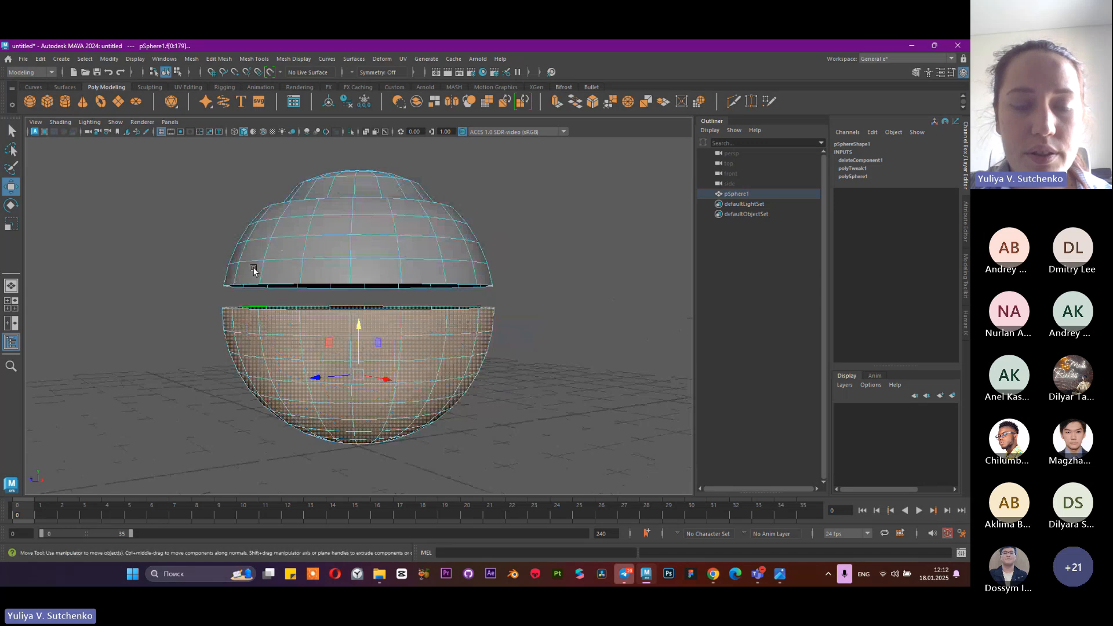
Select all faces of the sphere's upper half and delete them, leaving an open bowl
{"action": "left_click_drag", "start_coordinate": [381, 231], "coordinate": [374, 244], "text": "alt"}
{"action": "double_click", "coordinate": [370, 263]}
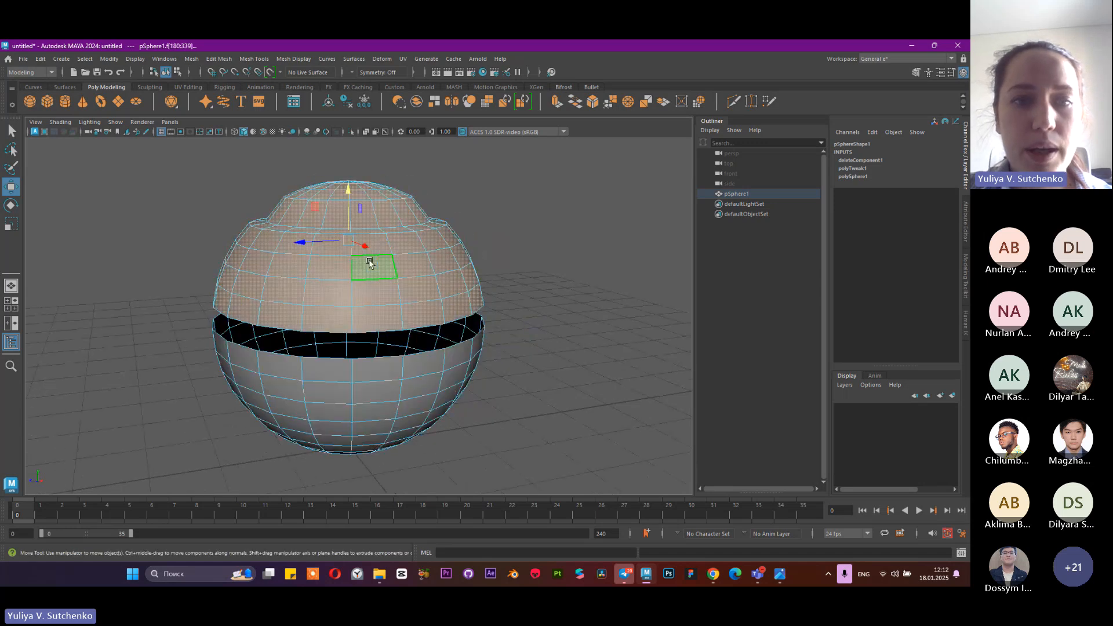
{"action": "left_click_drag", "start_coordinate": [560, 321], "coordinate": [479, 333], "text": "alt"}
{"action": "key", "text": "Delete"}
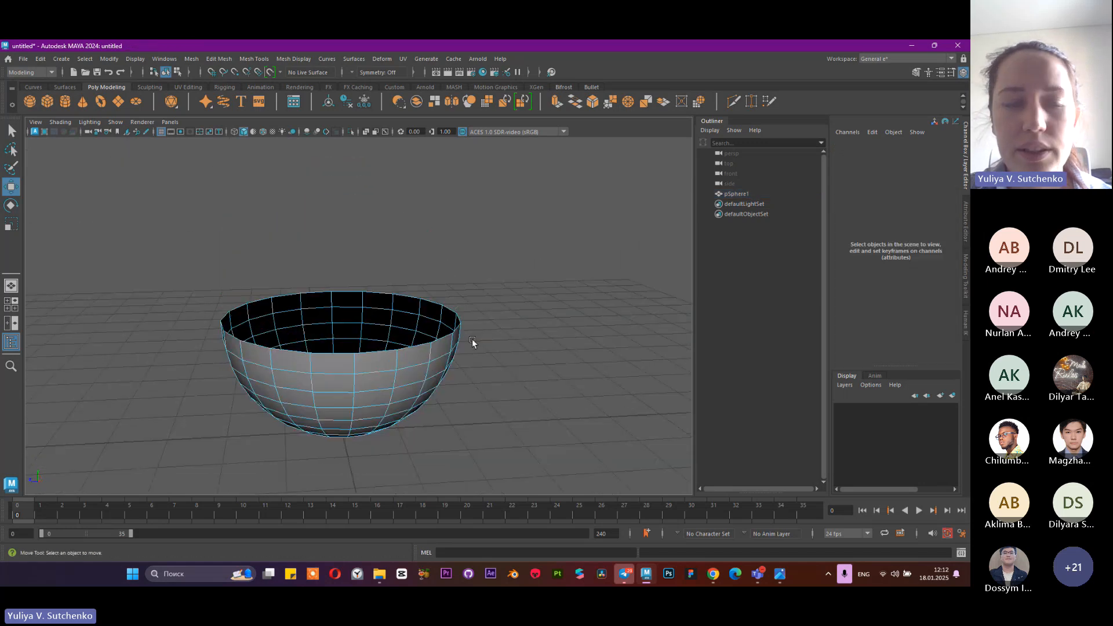
Return the bowl to Object mode, select it to show its component mode options, and deselect it
{"action": "left_click_drag", "start_coordinate": [644, 253], "coordinate": [483, 277], "text": "alt"}
{"action": "right_click_drag", "start_coordinate": [483, 277], "coordinate": [510, 255]}
{"action": "left_click_drag", "start_coordinate": [594, 259], "coordinate": [513, 318], "text": "alt"}
{"action": "left_click", "coordinate": [514, 318]}
{"action": "left_click", "coordinate": [266, 290]}
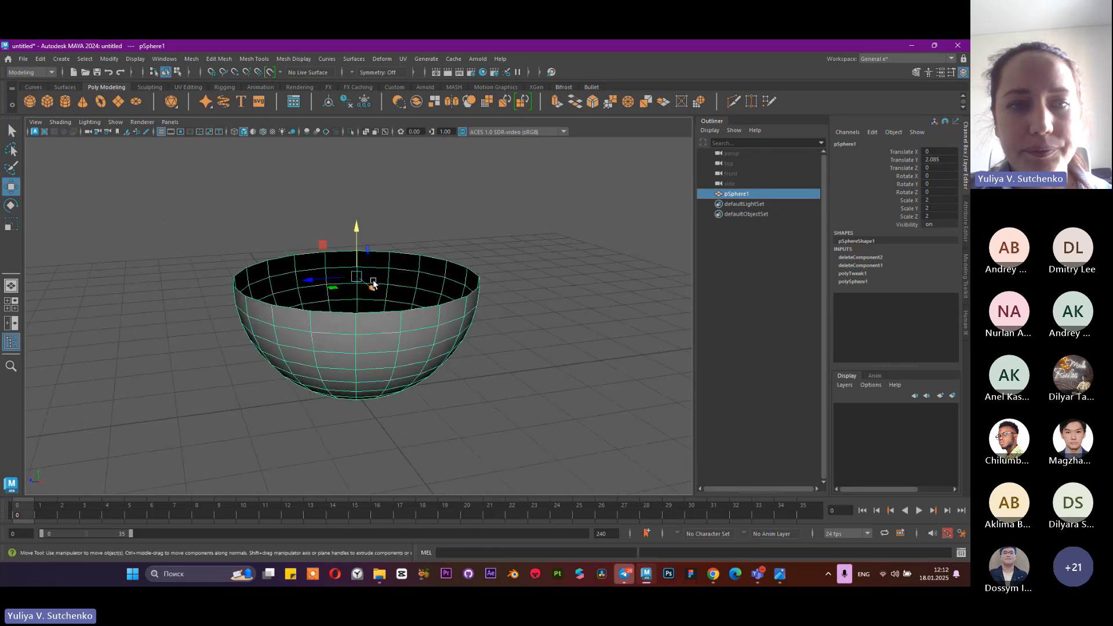
{"action": "right_click_drag", "start_coordinate": [374, 272], "coordinate": [412, 247]}
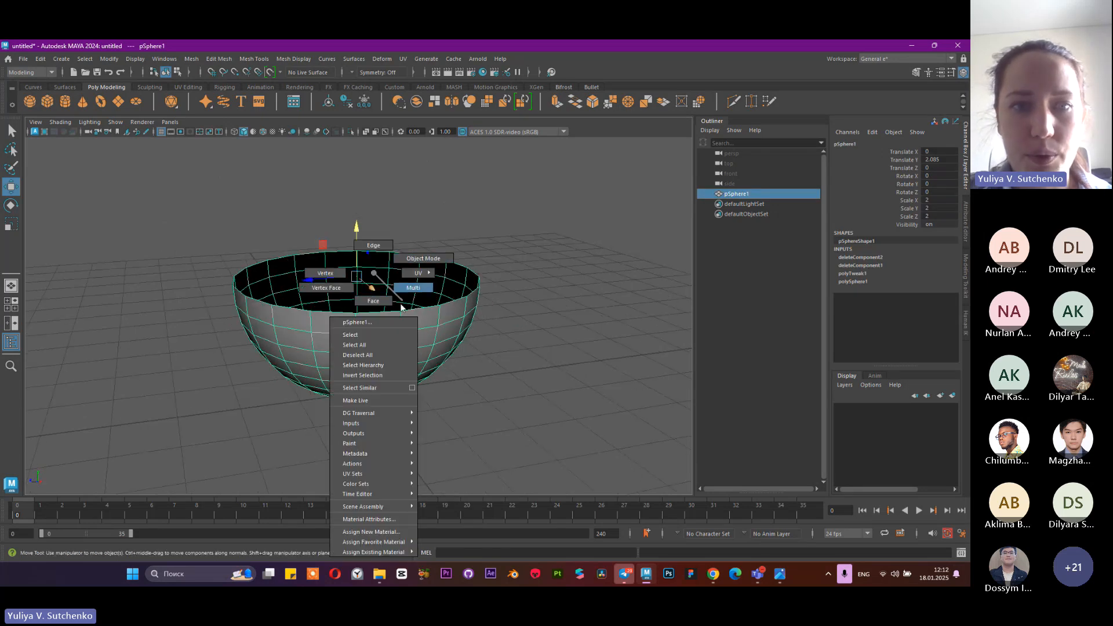
{"action": "right_click_drag", "start_coordinate": [401, 307], "coordinate": [409, 249]}
{"action": "left_click", "coordinate": [408, 249]}
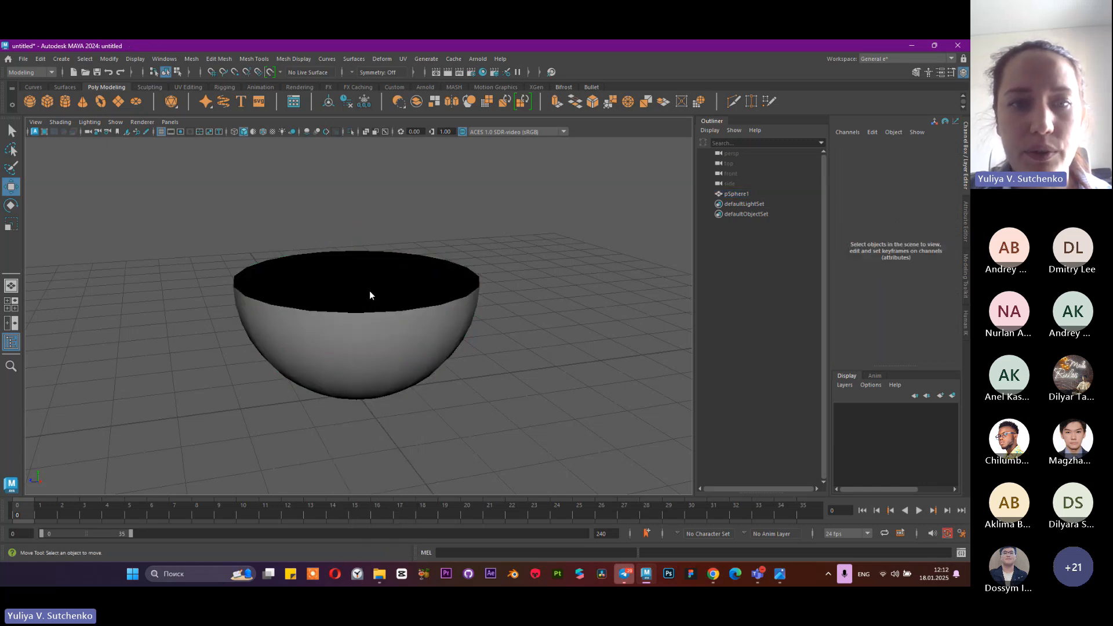
Switch the bowl to Vertex mode and select several single vertices one after another on its inside and outside
{"action": "right_click_drag", "start_coordinate": [370, 290], "coordinate": [328, 271]}
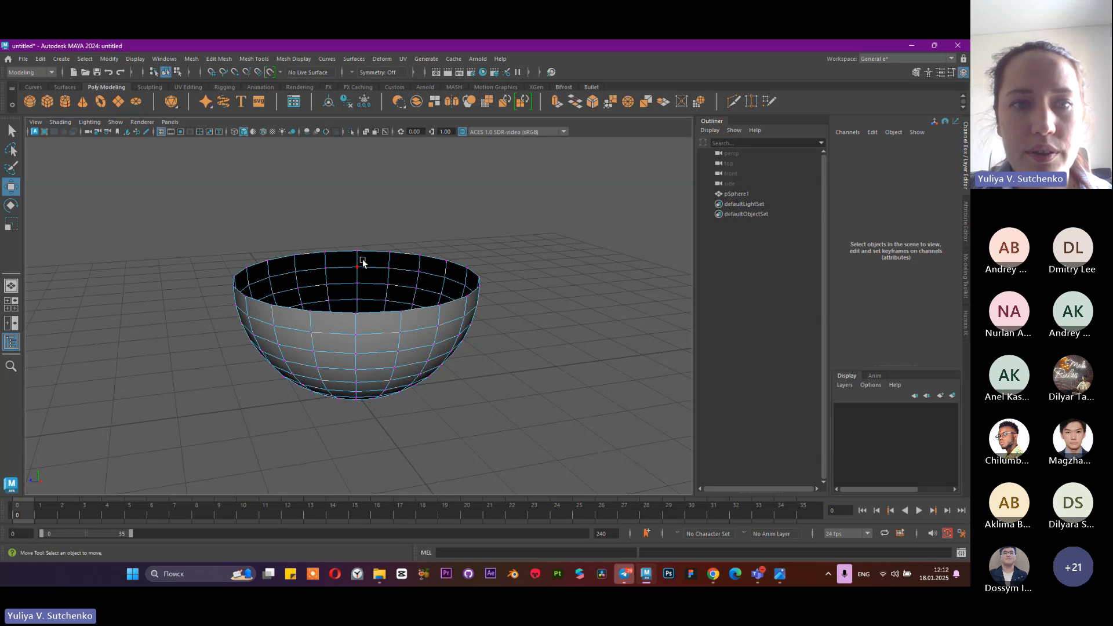
{"action": "left_click", "coordinate": [357, 266]}
{"action": "left_click", "coordinate": [413, 270]}
{"action": "left_click", "coordinate": [356, 335]}
{"action": "left_click", "coordinate": [394, 367]}
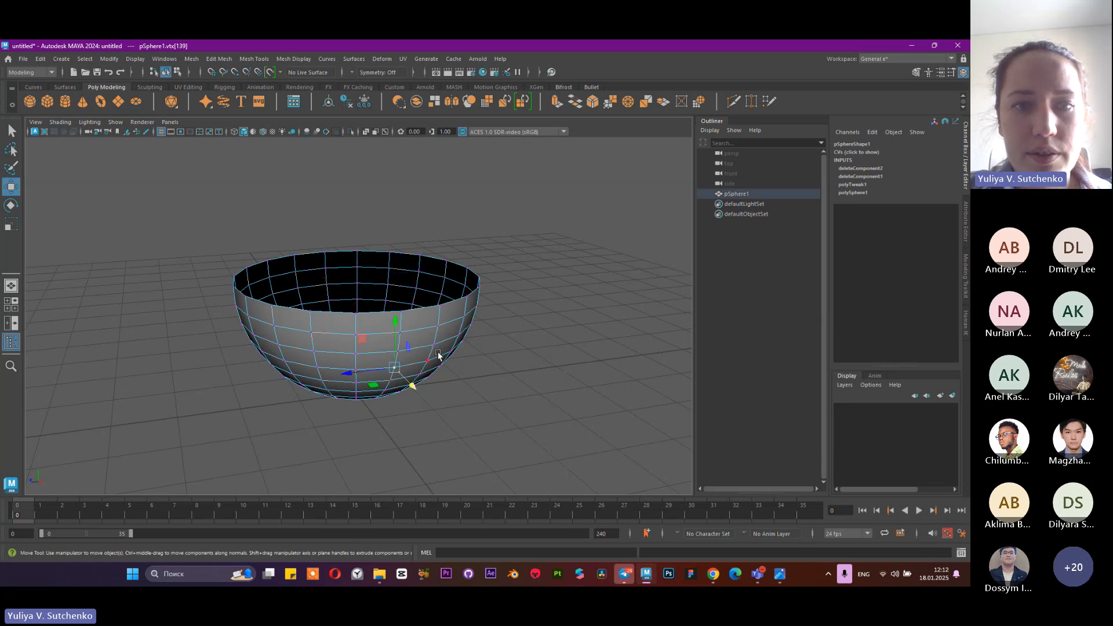
{"action": "left_click", "coordinate": [458, 335]}
Try selecting an edge near the bowl's rim in Edge mode, and return to Object mode to view the bowl from several angles
{"action": "right_click_drag", "start_coordinate": [336, 257], "coordinate": [377, 251]}
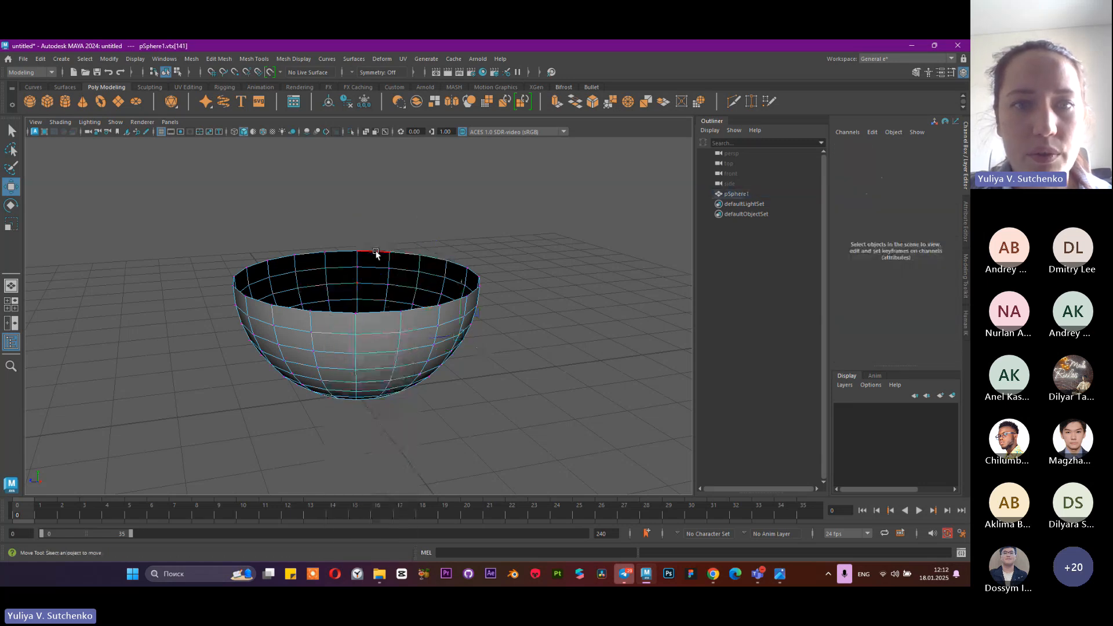
{"action": "left_click", "coordinate": [378, 264]}
{"action": "right_click_drag", "start_coordinate": [431, 284], "coordinate": [448, 259]}
{"action": "left_click_drag", "start_coordinate": [448, 279], "coordinate": [430, 298], "text": "alt"}
{"action": "left_click", "coordinate": [429, 299]}
{"action": "scroll", "coordinate": [424, 308], "scroll_direction": "down", "scroll_amount": 1}
{"action": "right_click_drag", "start_coordinate": [425, 307], "coordinate": [360, 311], "text": "alt"}
{"action": "left_click_drag", "start_coordinate": [418, 307], "coordinate": [520, 368], "text": "alt"}
{"action": "right_click_drag", "start_coordinate": [520, 367], "coordinate": [269, 304], "text": "alt"}
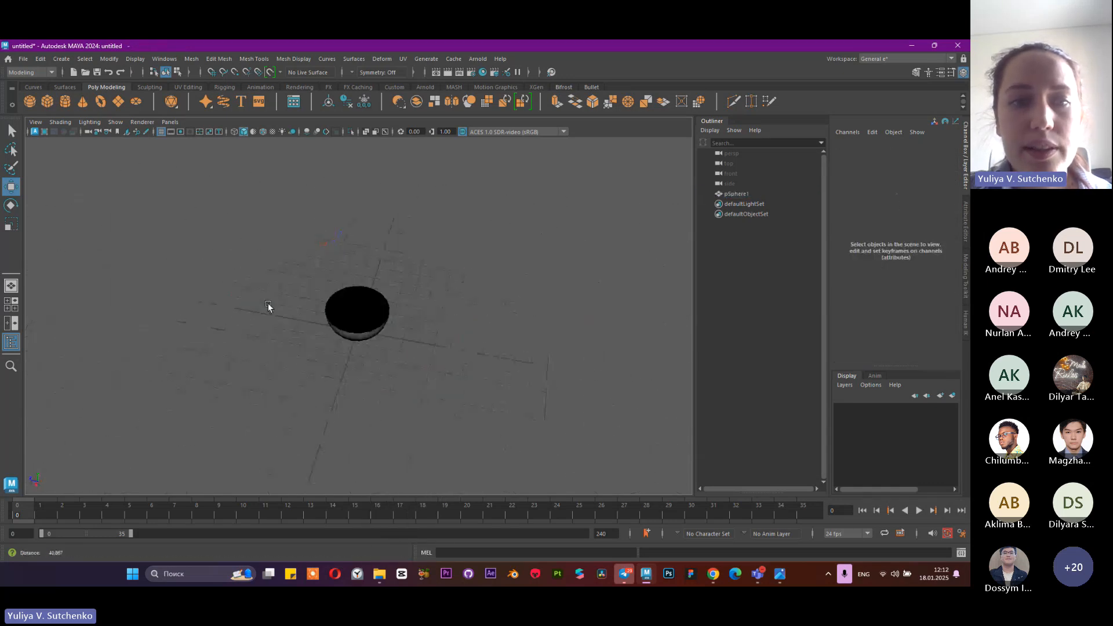
{"action": "mouse_move", "coordinate": [348, 371]}
{"action": "left_mouse_down", "text": "alt"}
{"action": "mouse_move", "coordinate": [381, 320]}
{"action": "mouse_move", "coordinate": [365, 358]}
{"action": "left_mouse_up", "text": "alt"}
{"action": "right_click_drag", "start_coordinate": [364, 358], "coordinate": [531, 338], "text": "alt"}
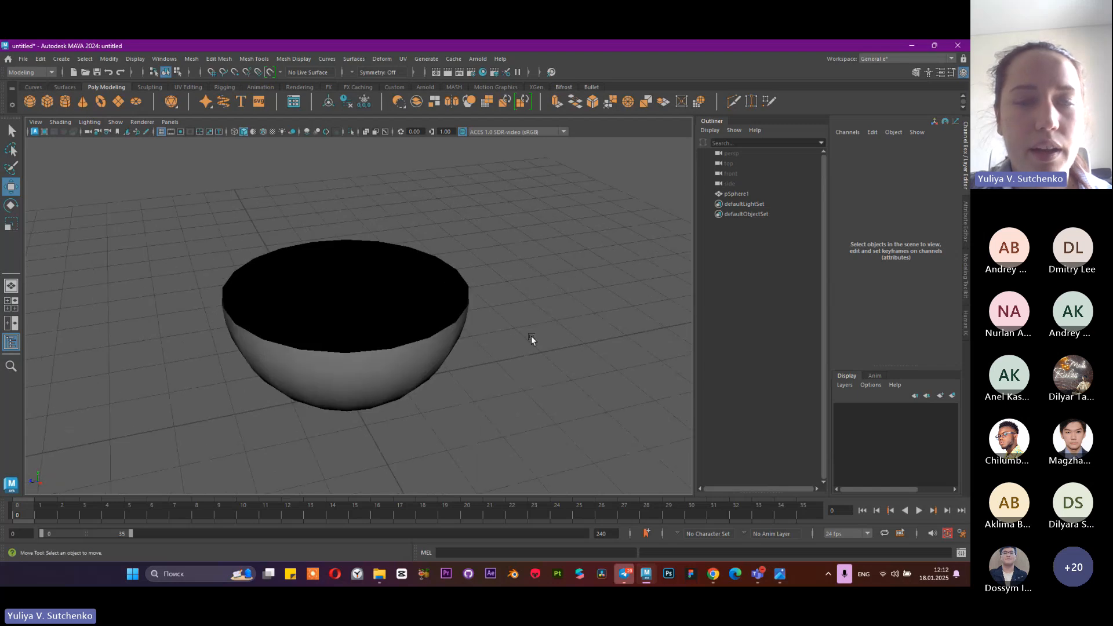
Check the available menu sets, keeping Modeling, and select the bowl in the viewport
{"action": "left_click", "coordinate": [16, 72]}
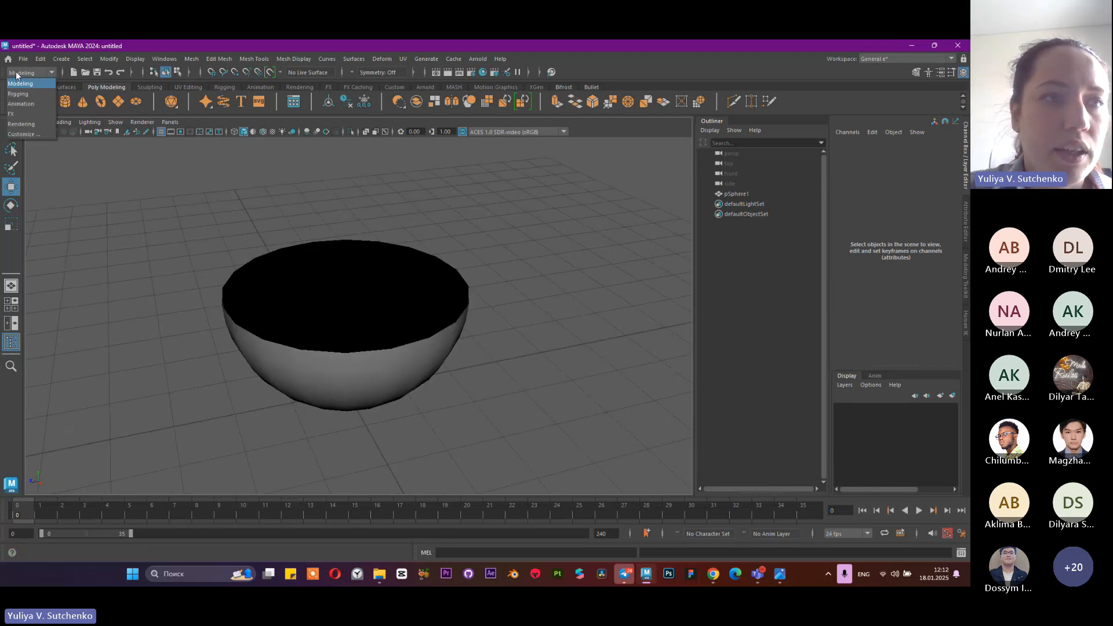
{"action": "left_click", "coordinate": [17, 74]}
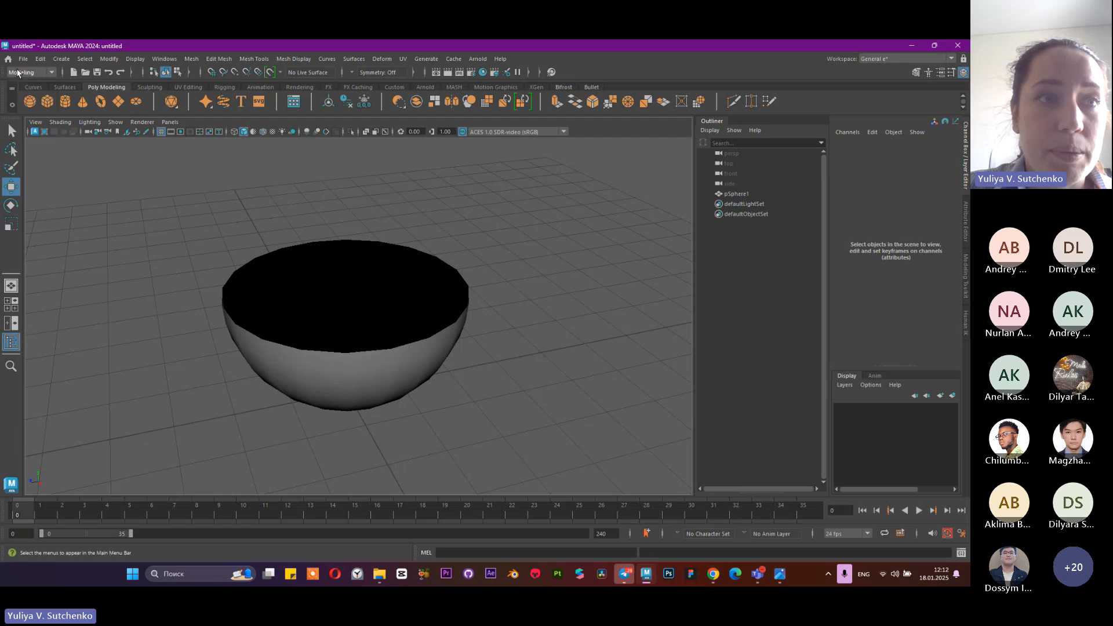
{"action": "left_click", "coordinate": [407, 273]}
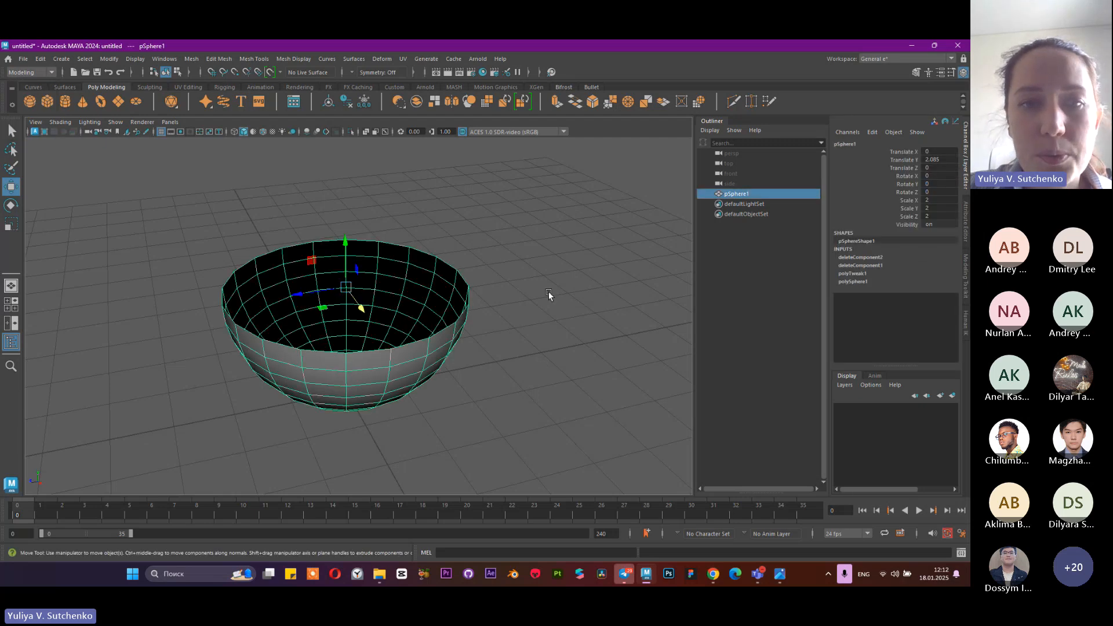
Start saving the scene under a new name, and create and open a folder named "vfx 2025" on the Desktop
{"action": "left_click", "coordinate": [23, 59]}
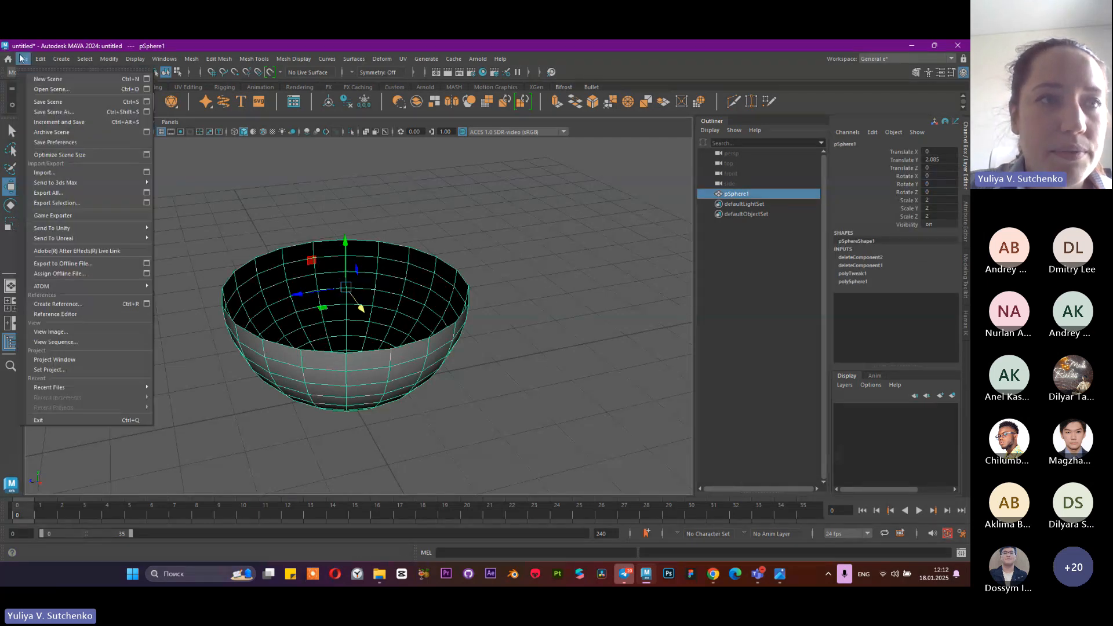
{"action": "left_click", "coordinate": [51, 111]}
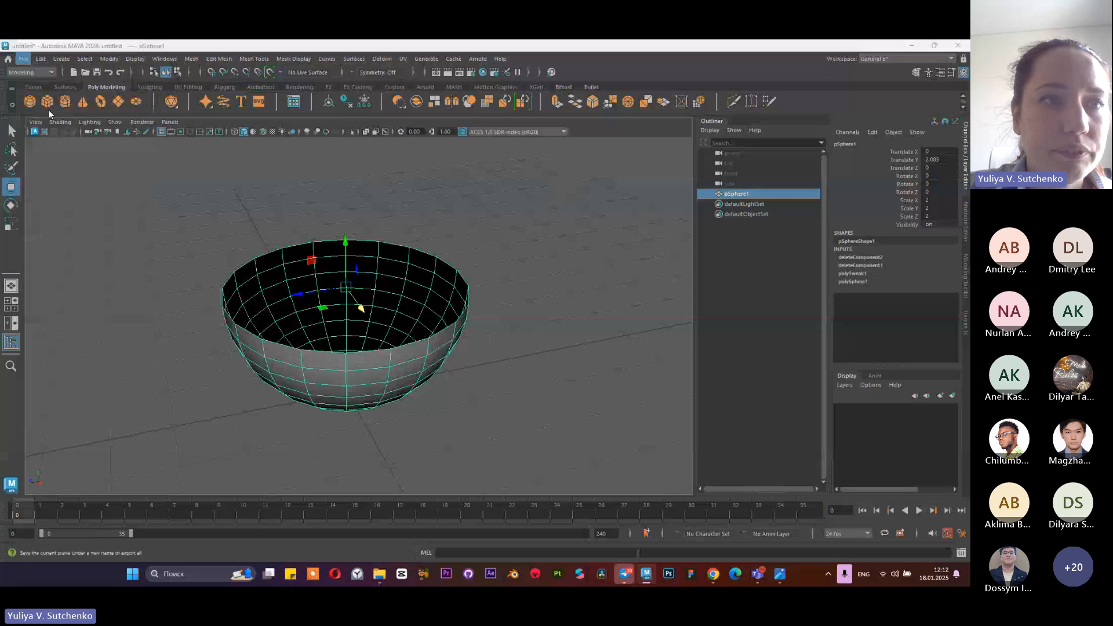
{"action": "left_click", "coordinate": [248, 218]}
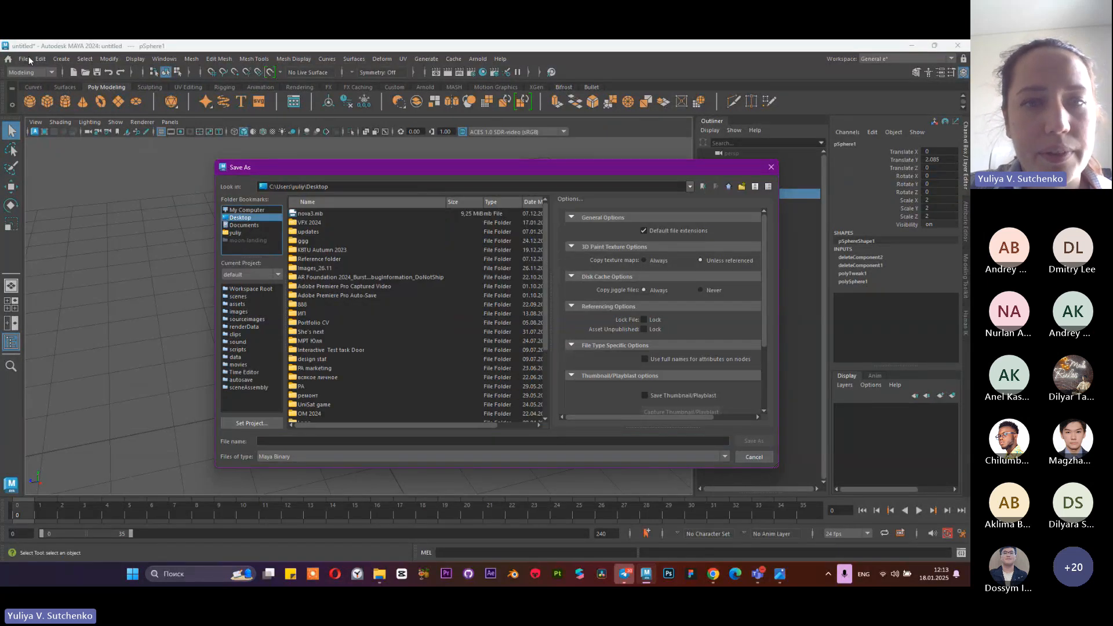
{"action": "left_click", "coordinate": [742, 187]}
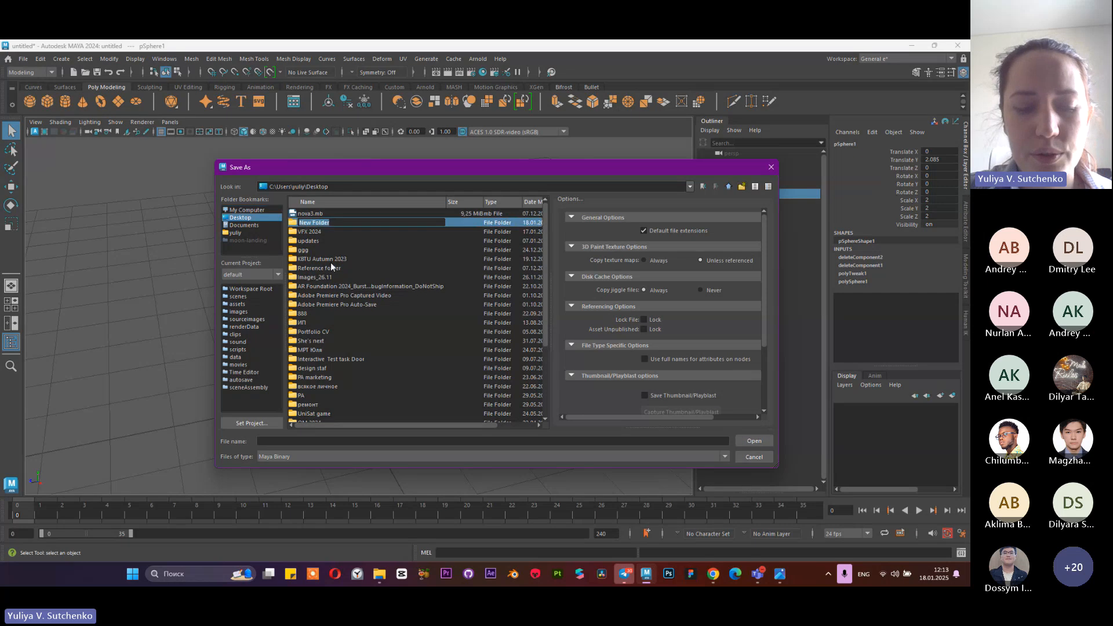
{"action": "type", "text": "Vf"}
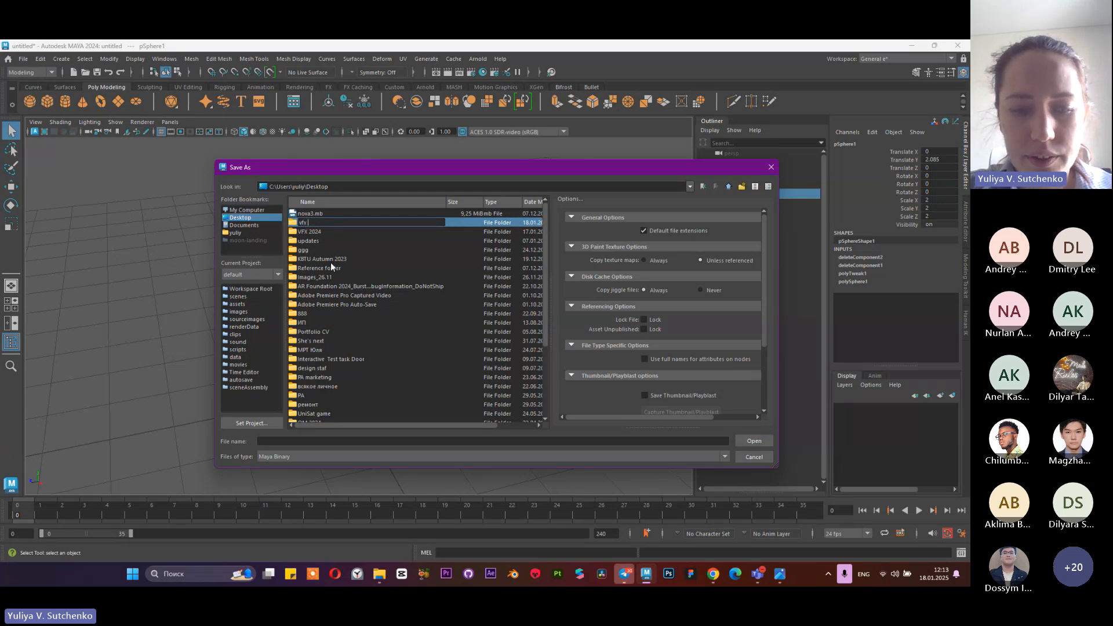
{"action": "type", "text": "x 2025"}
{"action": "key", "text": "Return"}
{"action": "key", "text": "Return"}
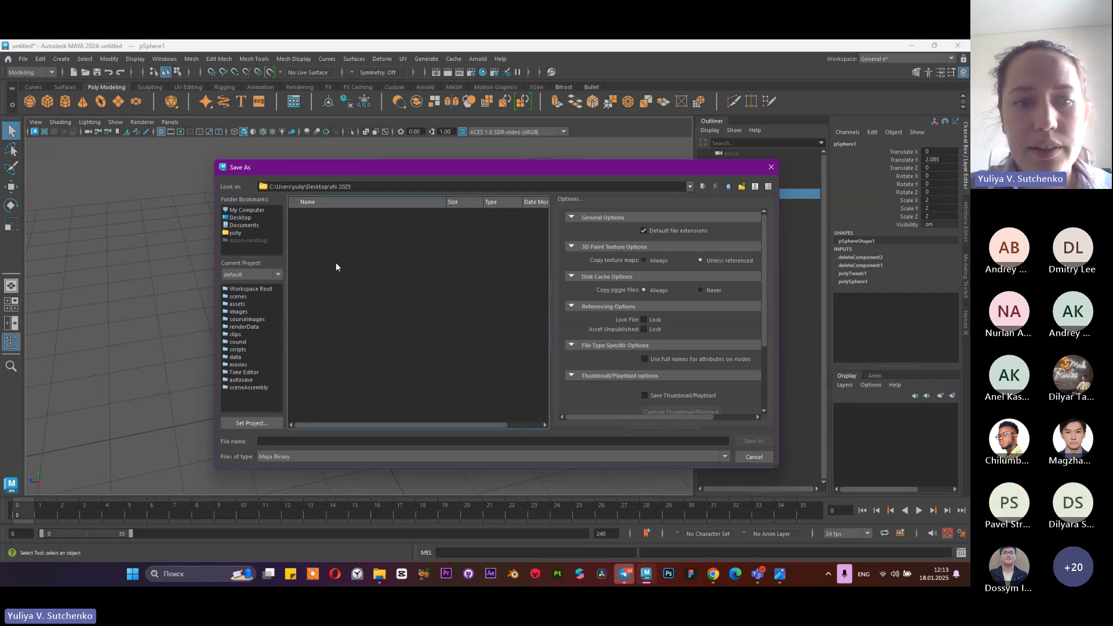
Name the scene file "first practice" and save it as Maya Binary in the "vfx 2025" folder
{"action": "left_click", "coordinate": [393, 442]}
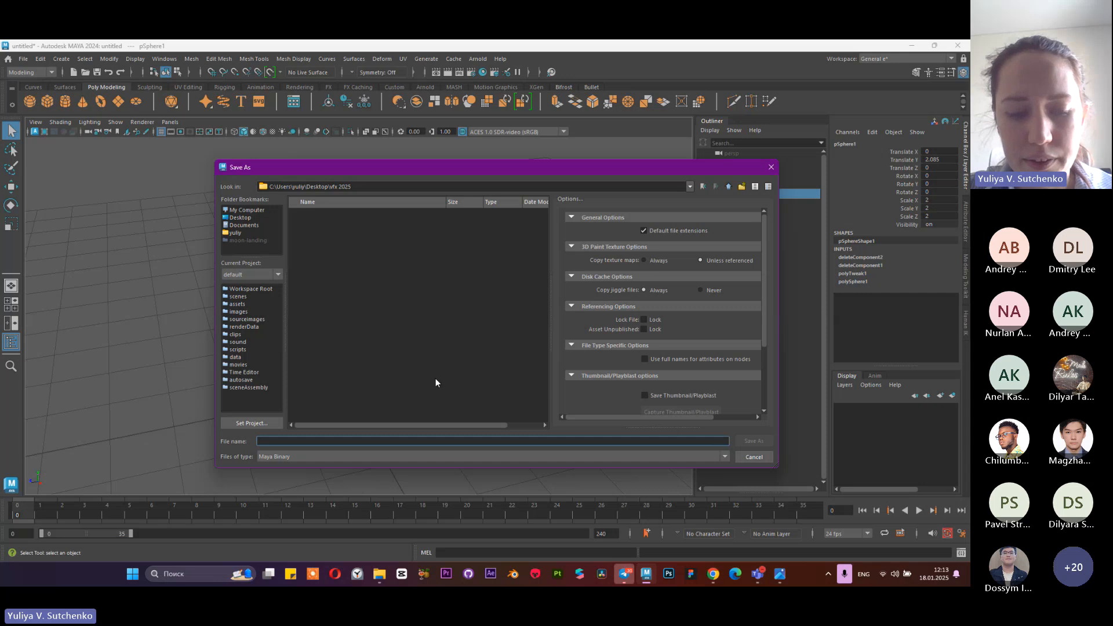
{"action": "type", "text": "fi"}
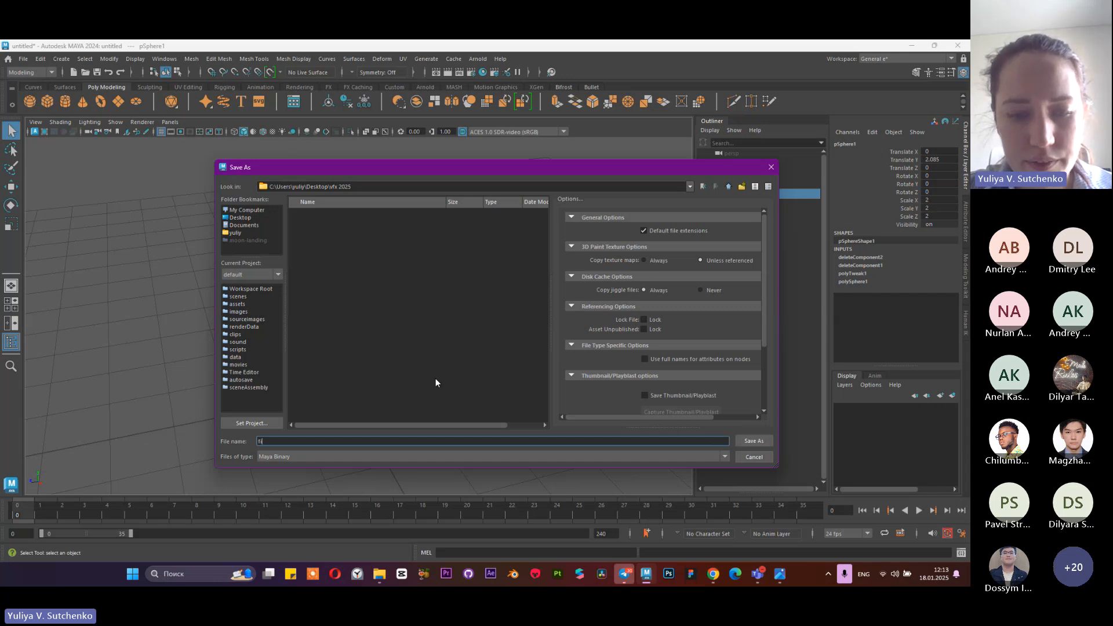
{"action": "type", "text": "rst pra"}
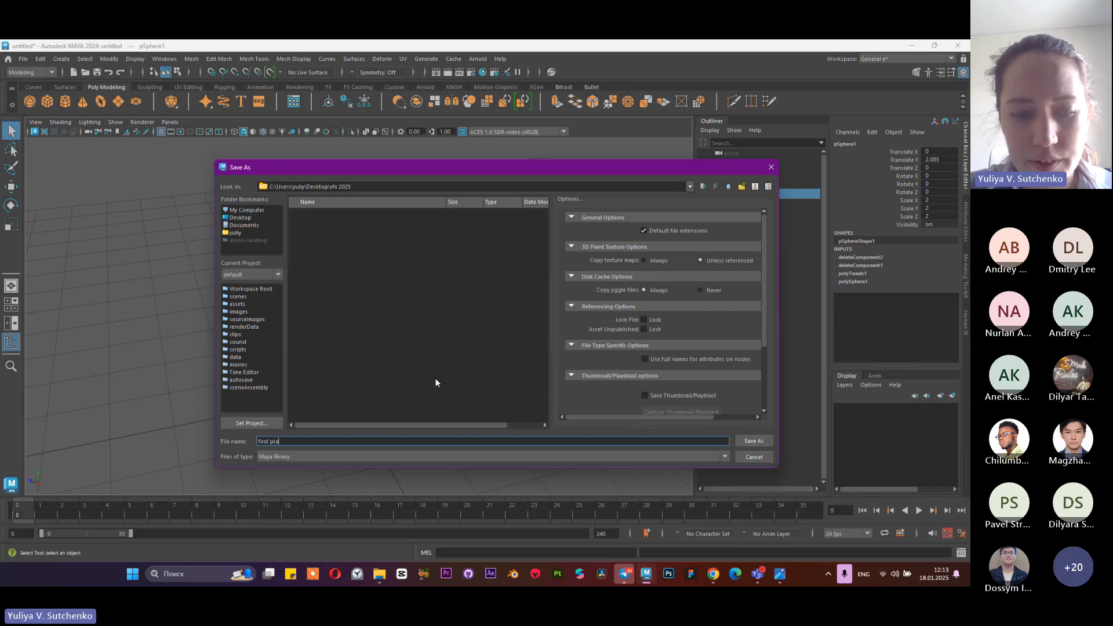
{"action": "type", "text": "cticw"}
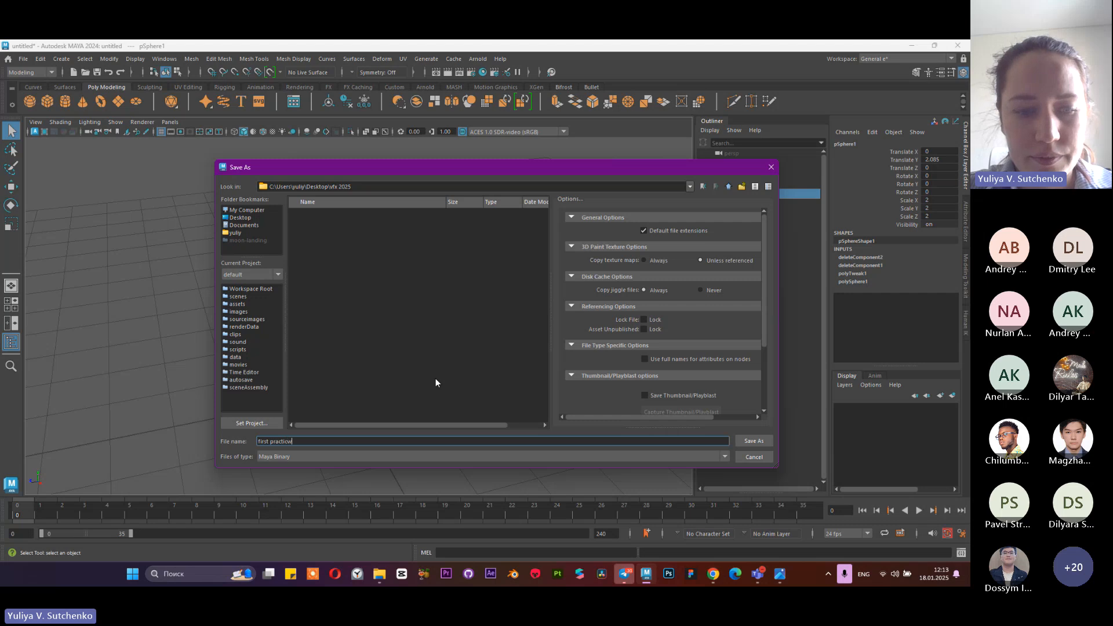
{"action": "type", "text": "ce"}
{"action": "key", "text": "Return"}
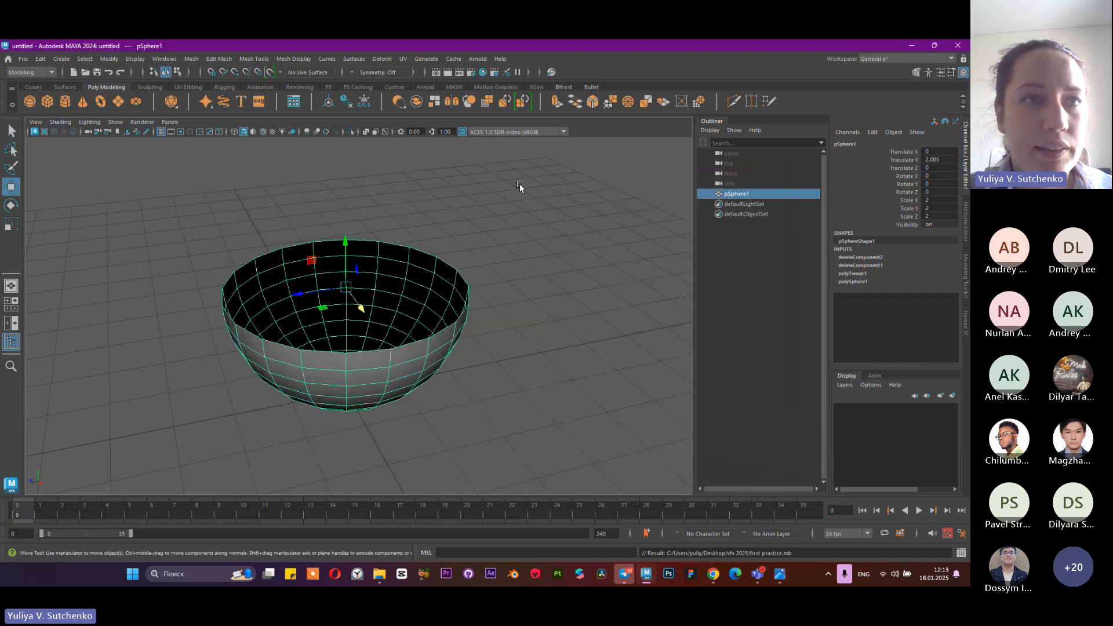
Deselect the bowl, switch the menu set from Modeling to FX, and save the scene
{"action": "left_click", "coordinate": [517, 252]}
{"action": "left_click_drag", "start_coordinate": [517, 251], "coordinate": [554, 256], "text": "alt"}
{"action": "scroll", "coordinate": [555, 257], "scroll_direction": "down", "scroll_amount": 2}
{"action": "middle_click_drag", "start_coordinate": [500, 280], "coordinate": [519, 288], "text": "alt"}
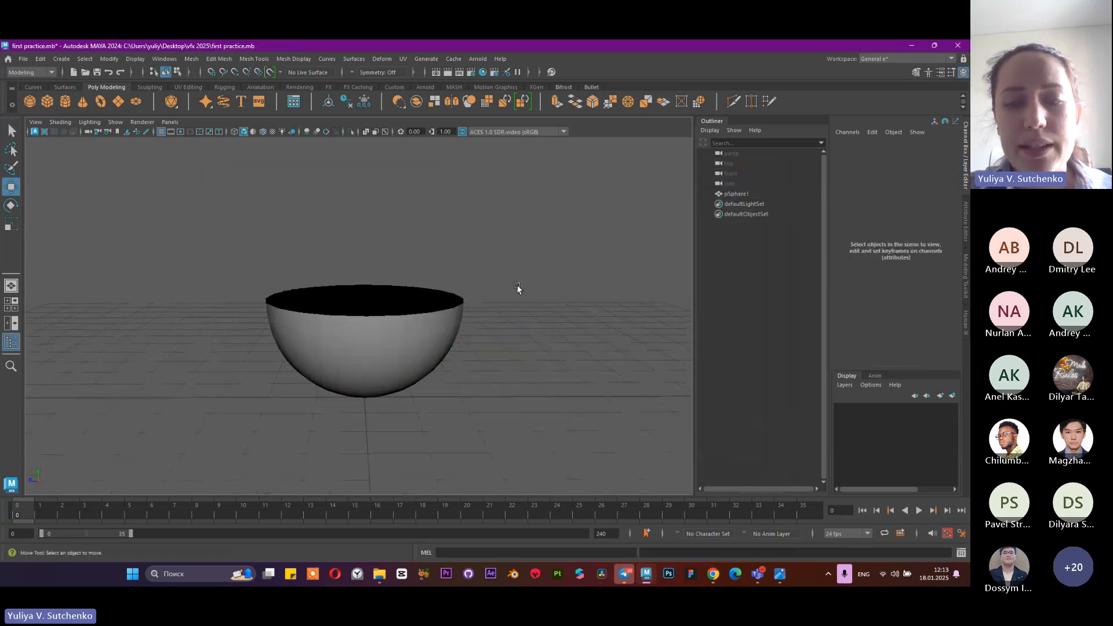
{"action": "scroll", "coordinate": [532, 307], "scroll_direction": "up", "scroll_amount": 2}
{"action": "left_click_drag", "start_coordinate": [532, 307], "coordinate": [396, 329], "text": "alt"}
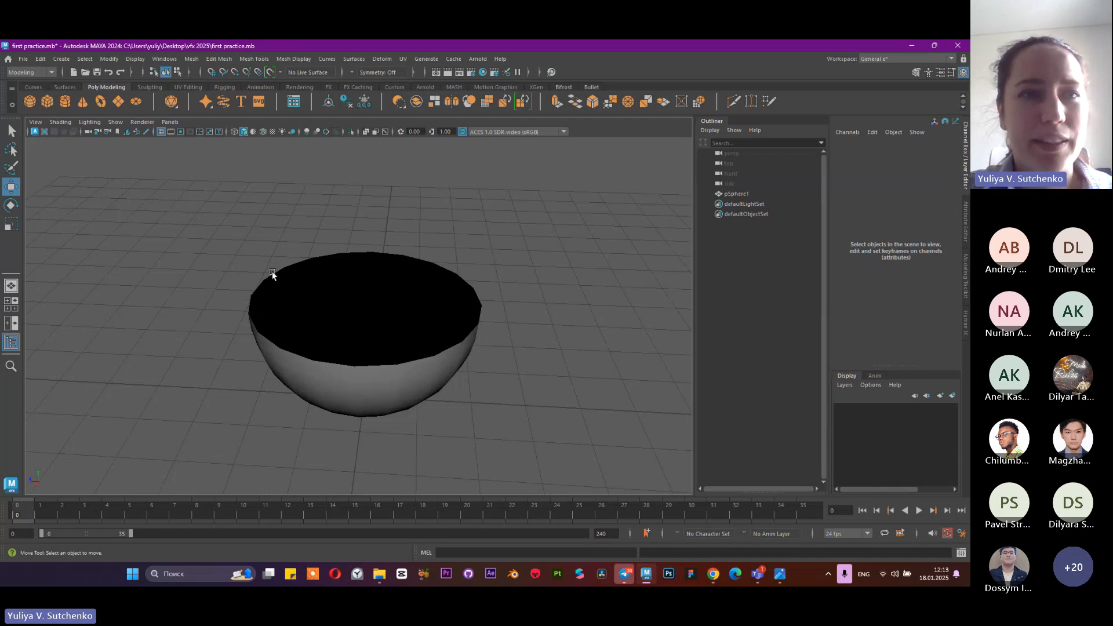
{"action": "scroll", "coordinate": [273, 273], "scroll_direction": "down", "scroll_amount": 2}
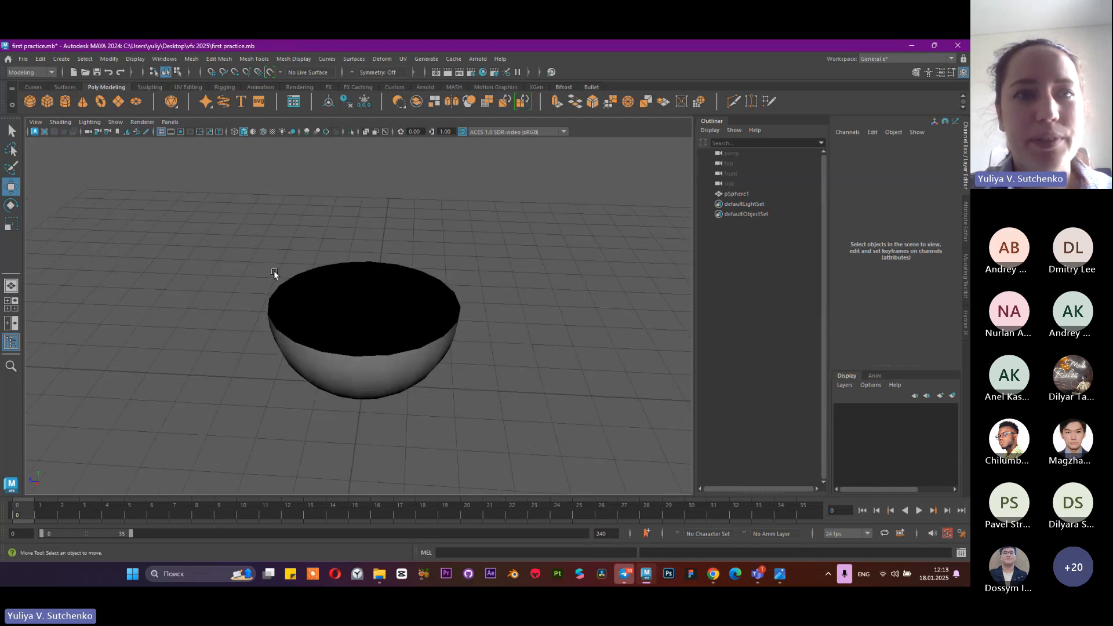
{"action": "left_click", "coordinate": [35, 72]}
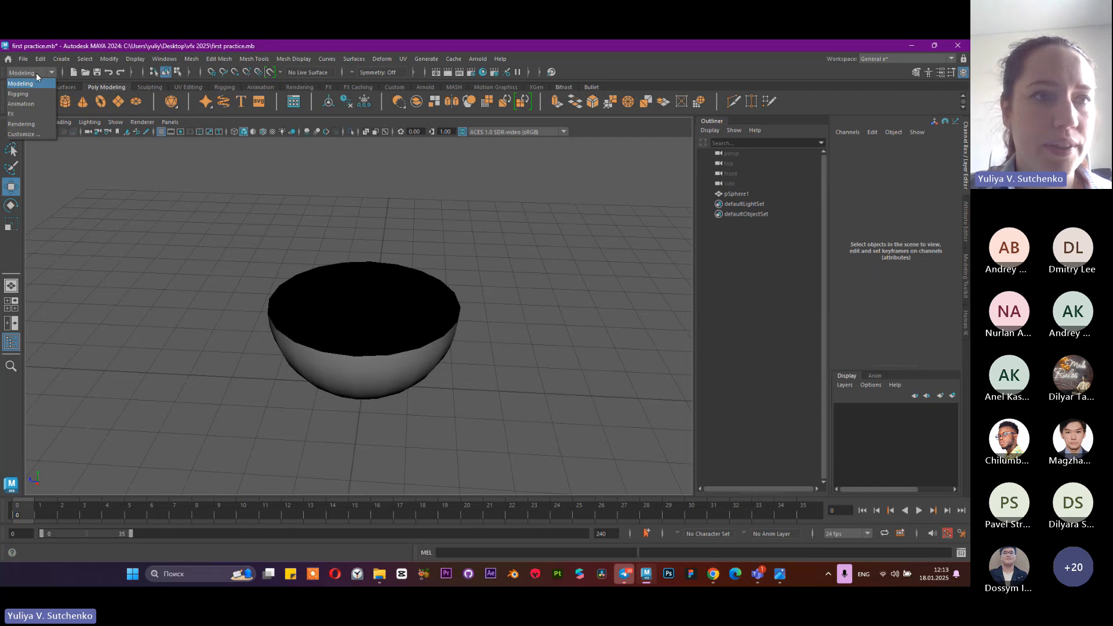
{"action": "left_click", "coordinate": [17, 114]}
{"action": "key", "text": "ctrl+s"}
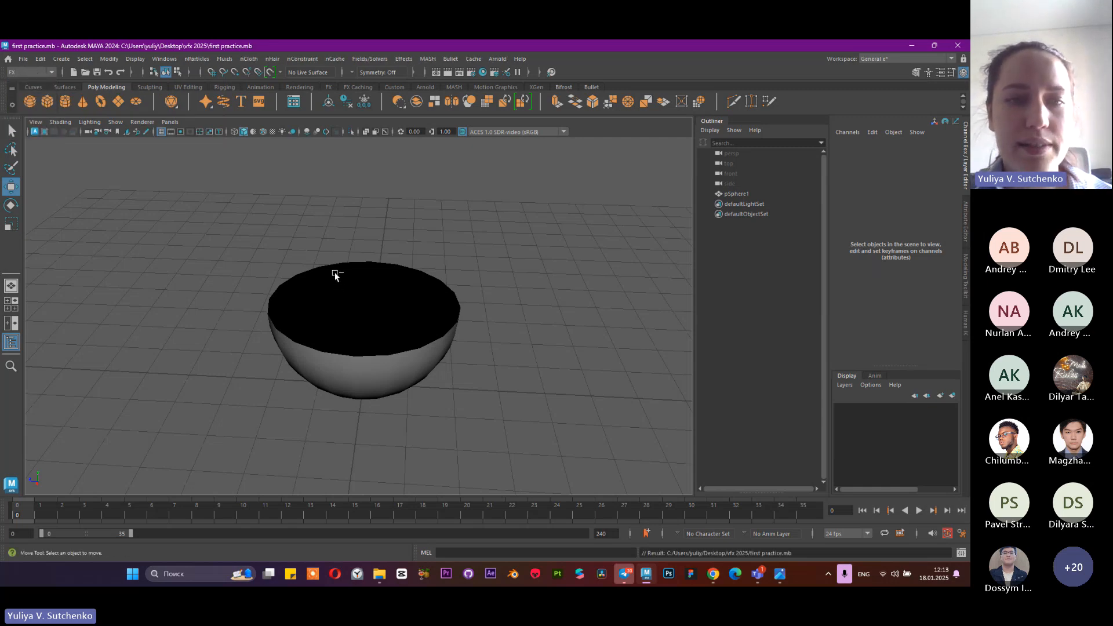
Examine the bowl's inside and outside from several angles and distances
{"action": "left_click_drag", "start_coordinate": [542, 356], "coordinate": [478, 326], "text": "alt"}
{"action": "scroll", "coordinate": [471, 328], "scroll_direction": "up", "scroll_amount": 3}
{"action": "middle_click_drag", "start_coordinate": [471, 328], "coordinate": [603, 354], "text": "alt"}
{"action": "right_click_drag", "start_coordinate": [602, 353], "coordinate": [452, 298], "text": "alt"}
{"action": "left_click_drag", "start_coordinate": [452, 299], "coordinate": [417, 266], "text": "alt"}
{"action": "right_click_drag", "start_coordinate": [418, 266], "coordinate": [419, 318], "text": "alt"}
{"action": "middle_click_drag", "start_coordinate": [420, 318], "coordinate": [382, 322], "text": "alt"}
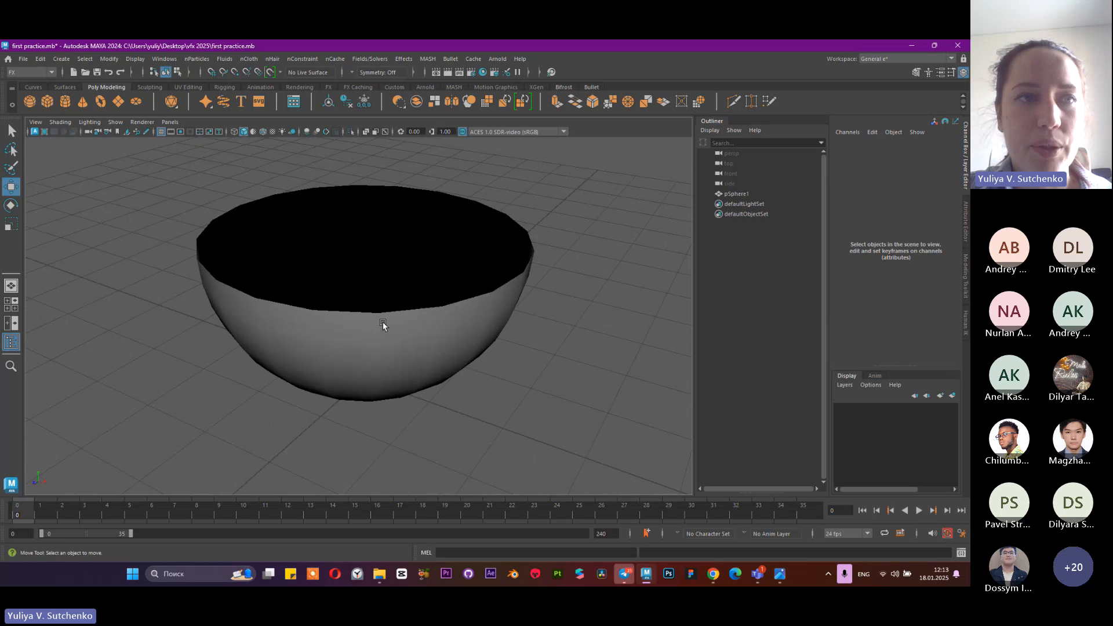
{"action": "right_click_drag", "start_coordinate": [382, 321], "coordinate": [224, 207], "text": "alt"}
{"action": "scroll", "coordinate": [300, 255], "scroll_direction": "down", "scroll_amount": 3}
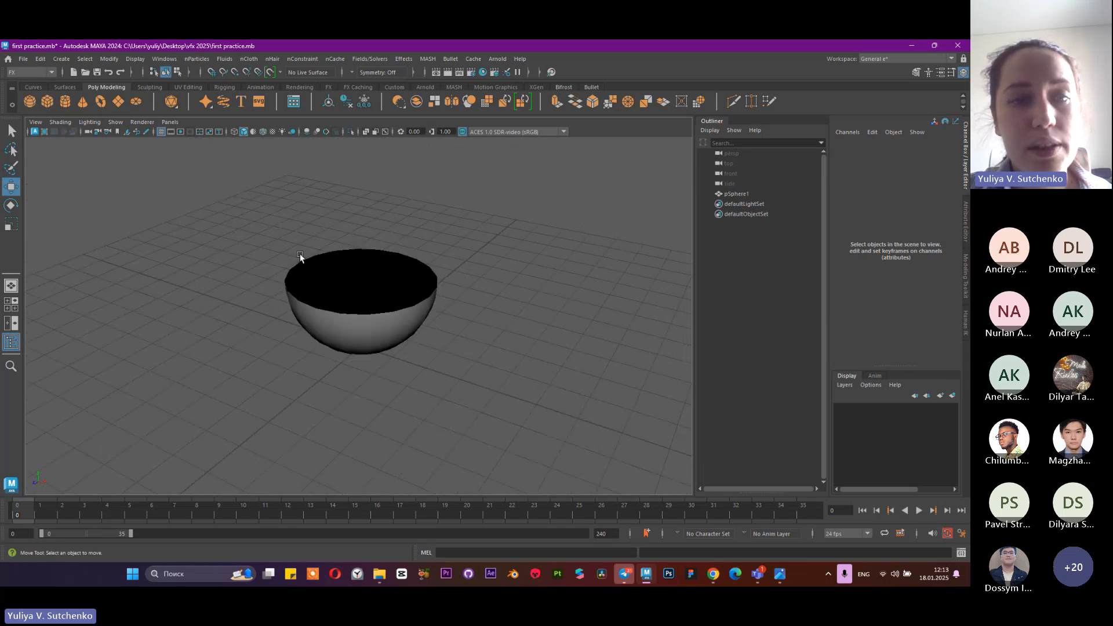
Switch to Windows Task Manager, check the CPU performance graph in a wider window, and minimize it
{"action": "right_click", "coordinate": [814, 583]}
{"action": "left_click", "coordinate": [832, 537]}
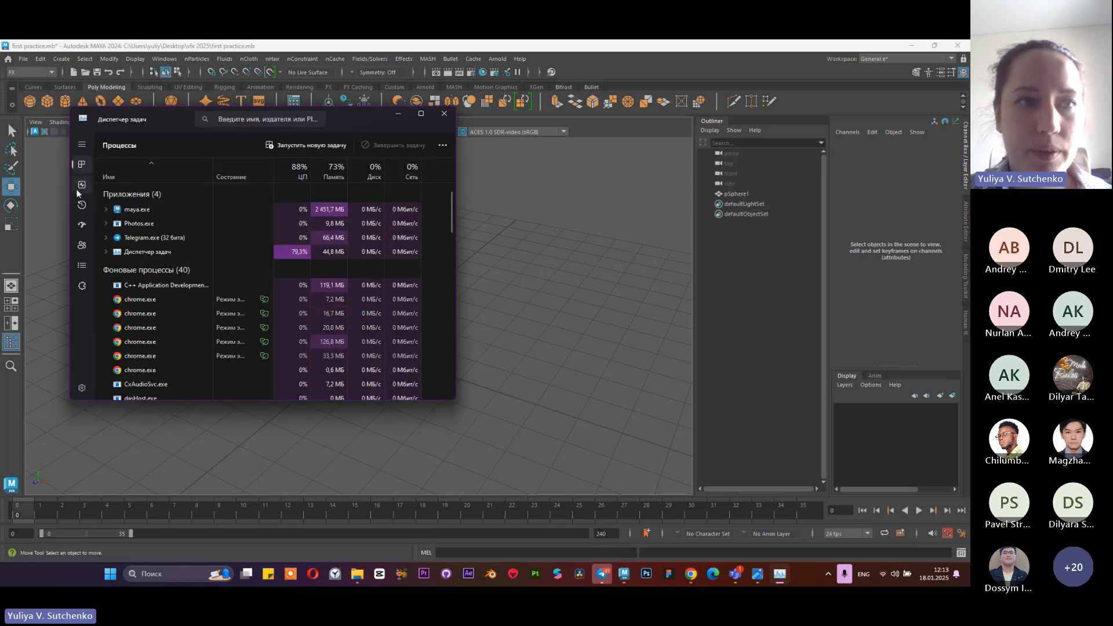
{"action": "left_click", "coordinate": [81, 185]}
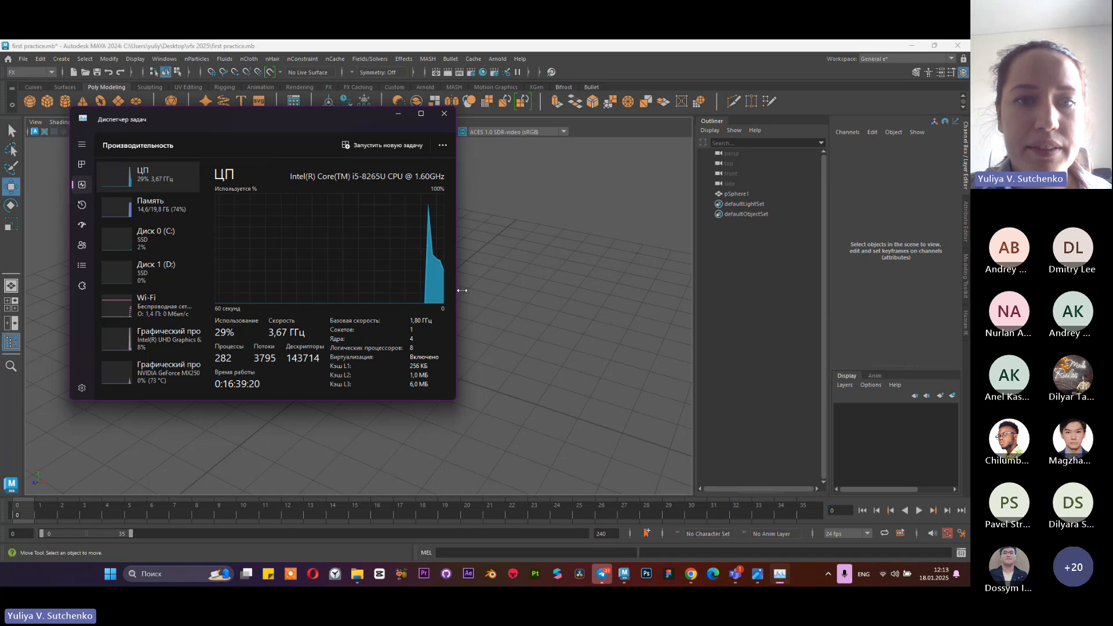
{"action": "left_click_drag", "start_coordinate": [455, 290], "coordinate": [593, 298]}
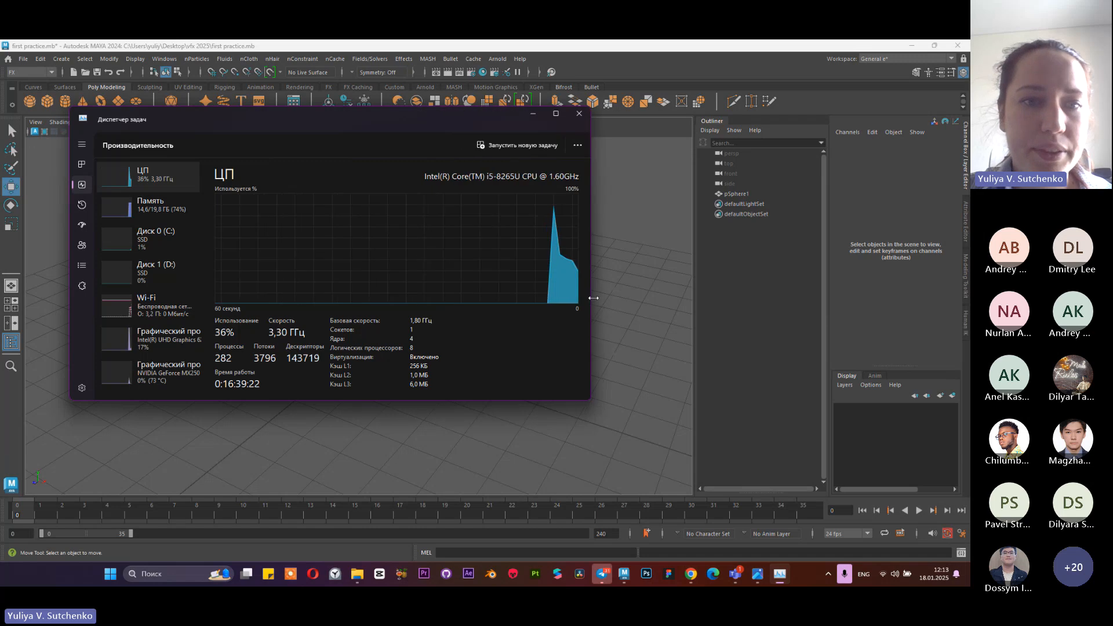
{"action": "left_click", "coordinate": [534, 114]}
Return to Maya, view the bowl from above, and save the scene again
{"action": "left_click_drag", "start_coordinate": [266, 230], "coordinate": [276, 246], "text": "alt"}
{"action": "scroll", "coordinate": [412, 293], "scroll_direction": "up", "scroll_amount": 4}
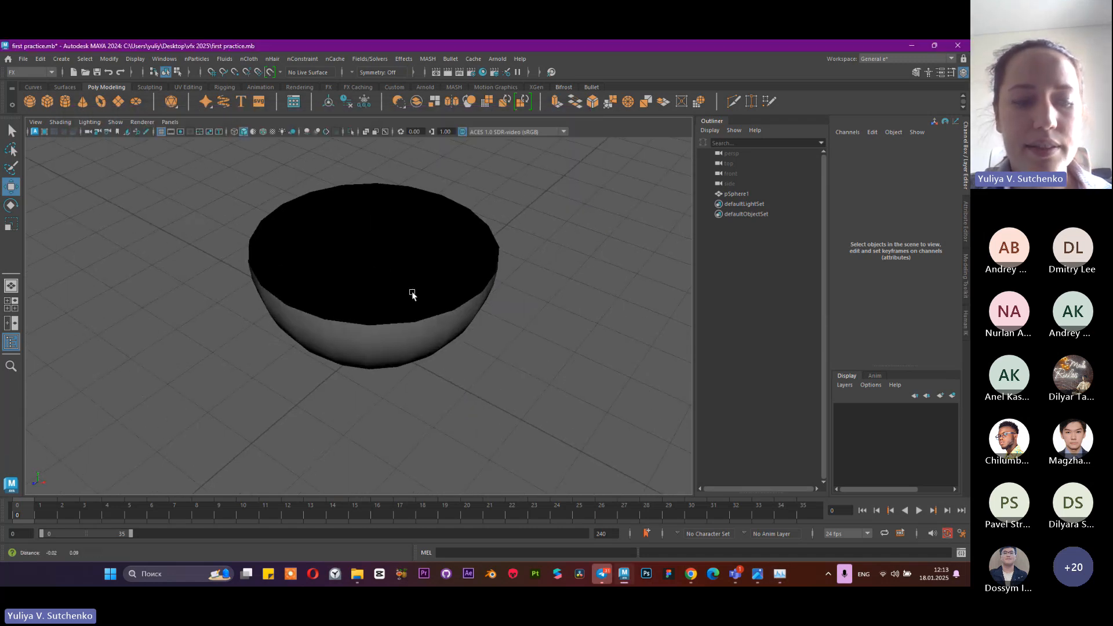
{"action": "middle_click_drag", "start_coordinate": [413, 293], "coordinate": [415, 309], "text": "alt"}
{"action": "key", "text": "ctrl+s"}
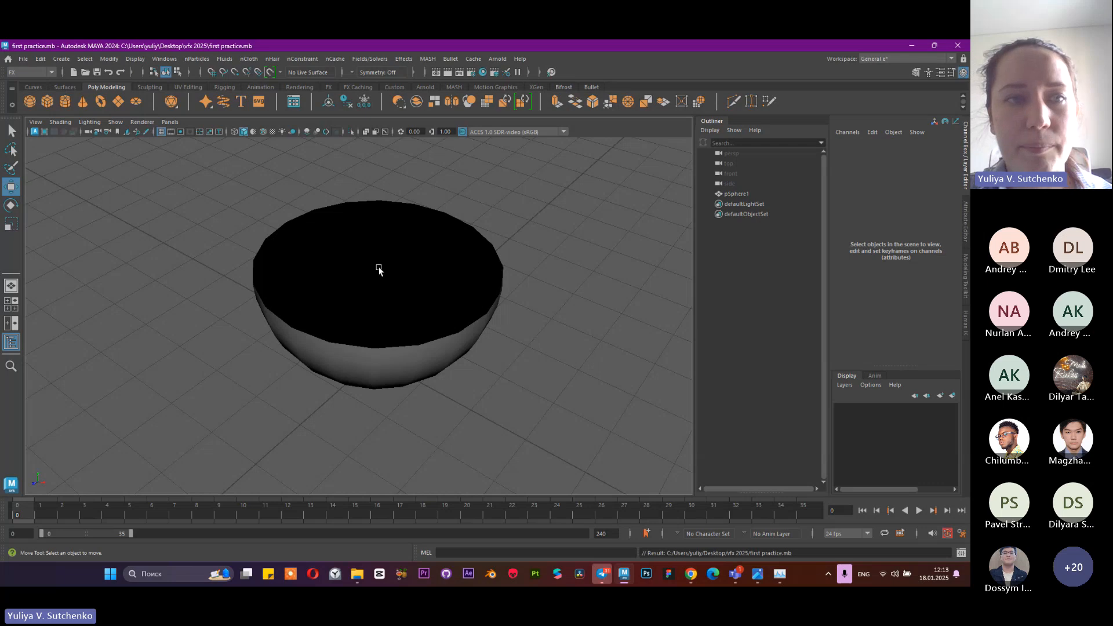
Keep the FX menu set and create an nParticle emitter in the scene with its default options
{"action": "left_click_drag", "start_coordinate": [378, 269], "coordinate": [302, 223], "text": "alt"}
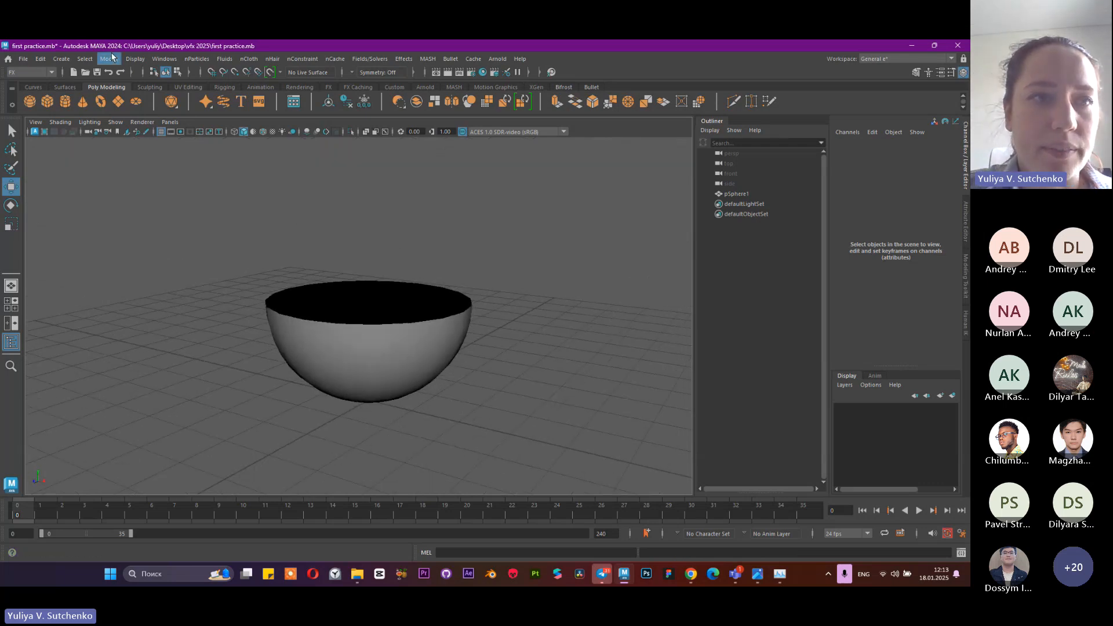
{"action": "left_click", "coordinate": [23, 73]}
{"action": "left_click", "coordinate": [25, 114]}
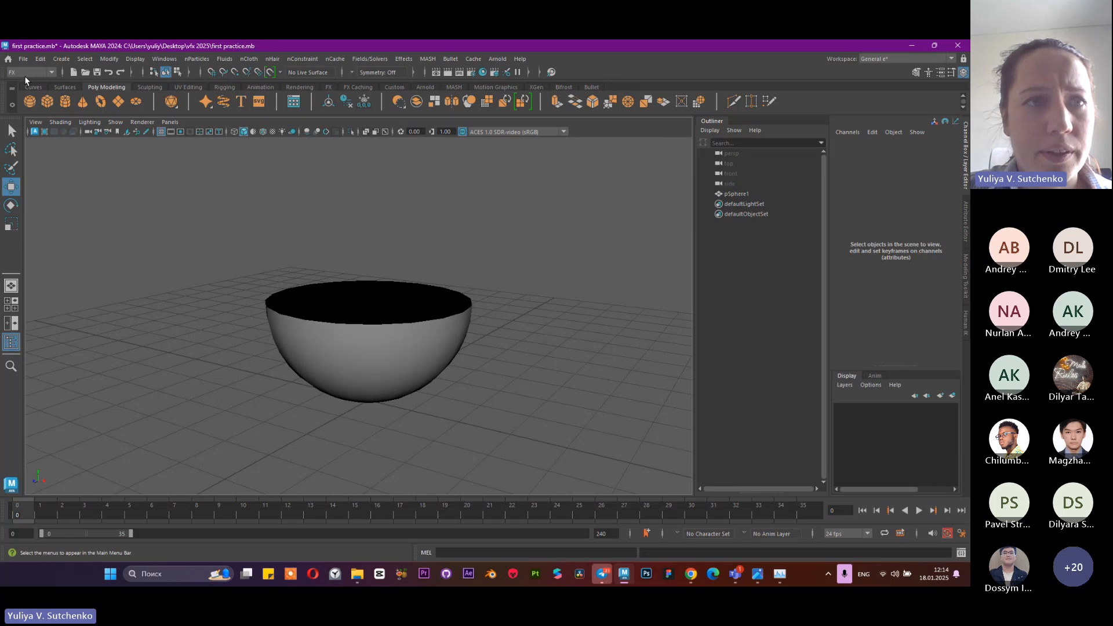
{"action": "left_click", "coordinate": [199, 60]}
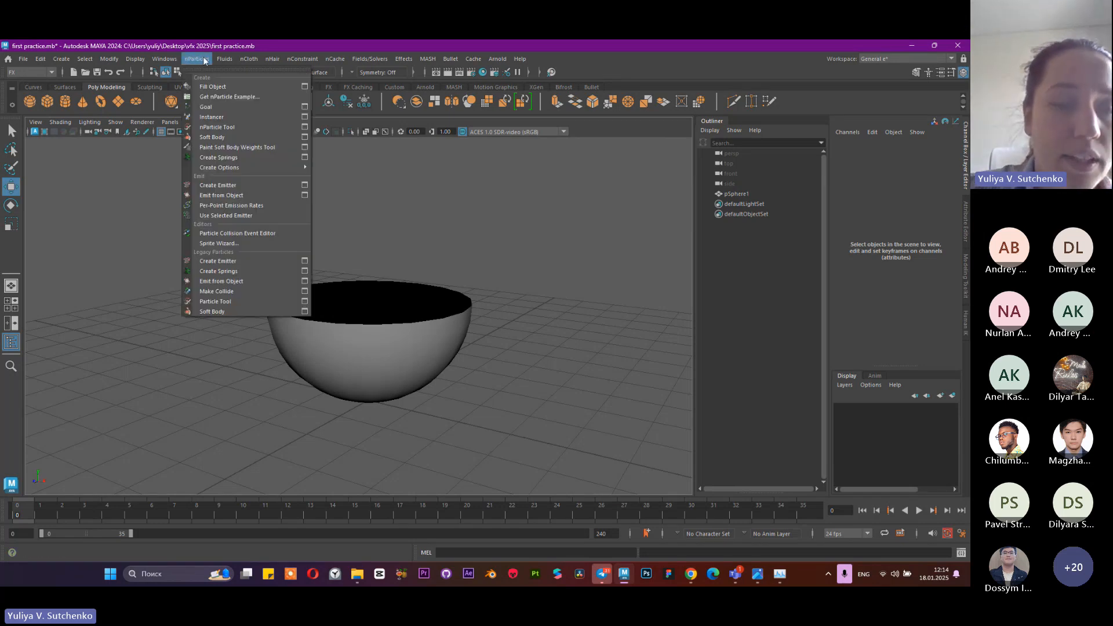
{"action": "left_click", "coordinate": [219, 185]}
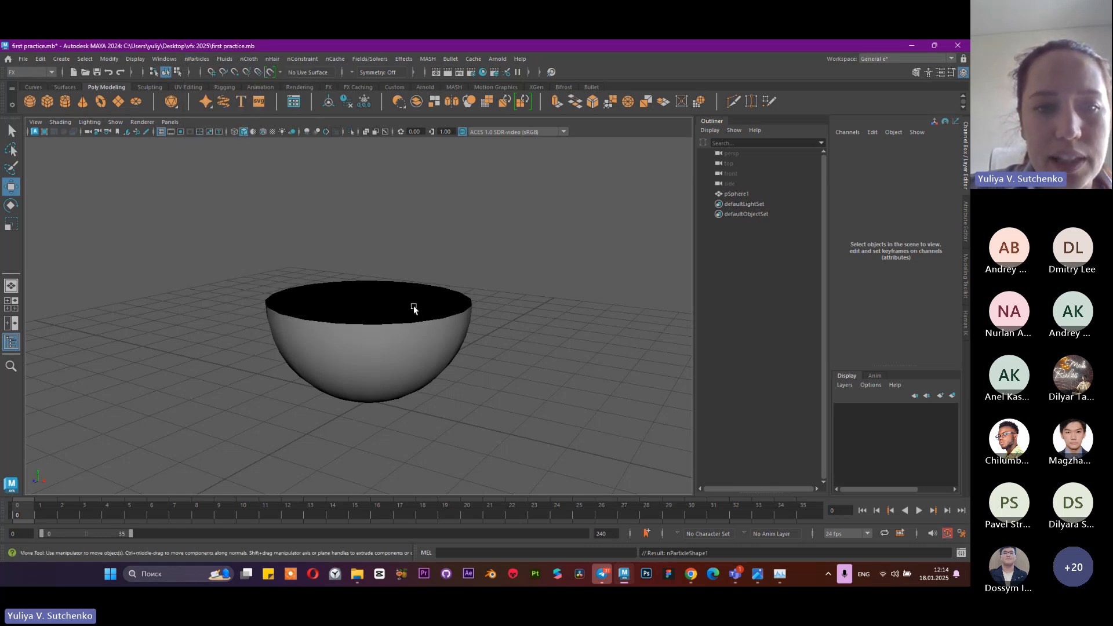
Play the particle simulation with the whole grid in view and stop it at frame 35
{"action": "scroll", "coordinate": [412, 317], "scroll_direction": "down", "scroll_amount": 4}
{"action": "scroll", "coordinate": [413, 317], "scroll_direction": "down", "scroll_amount": 2}
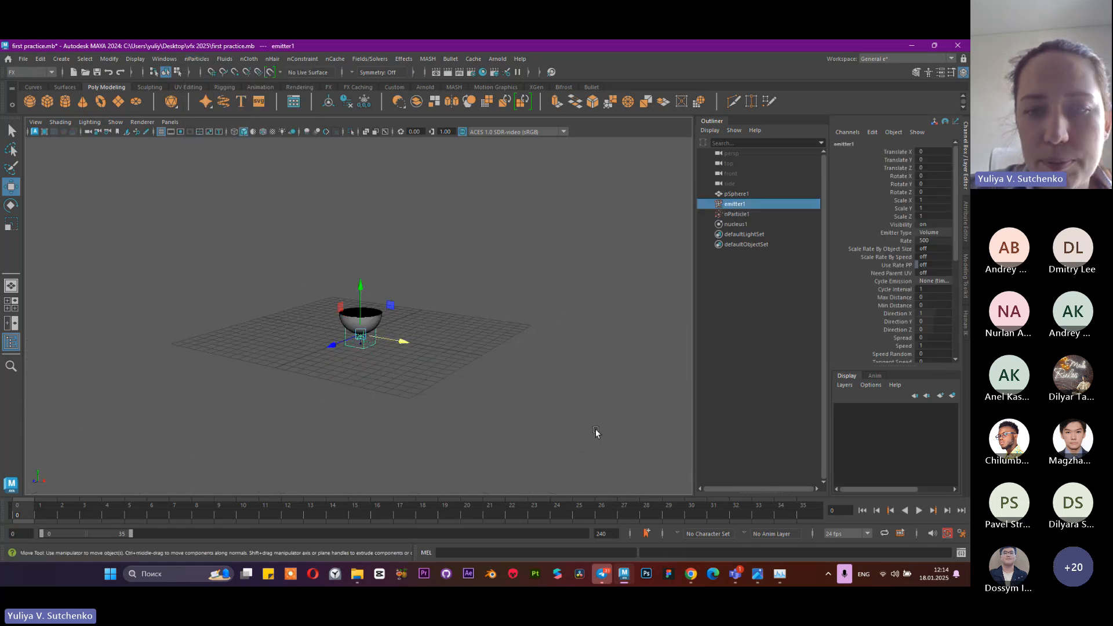
{"action": "left_click", "coordinate": [919, 510]}
{"action": "left_click", "coordinate": [919, 511]}
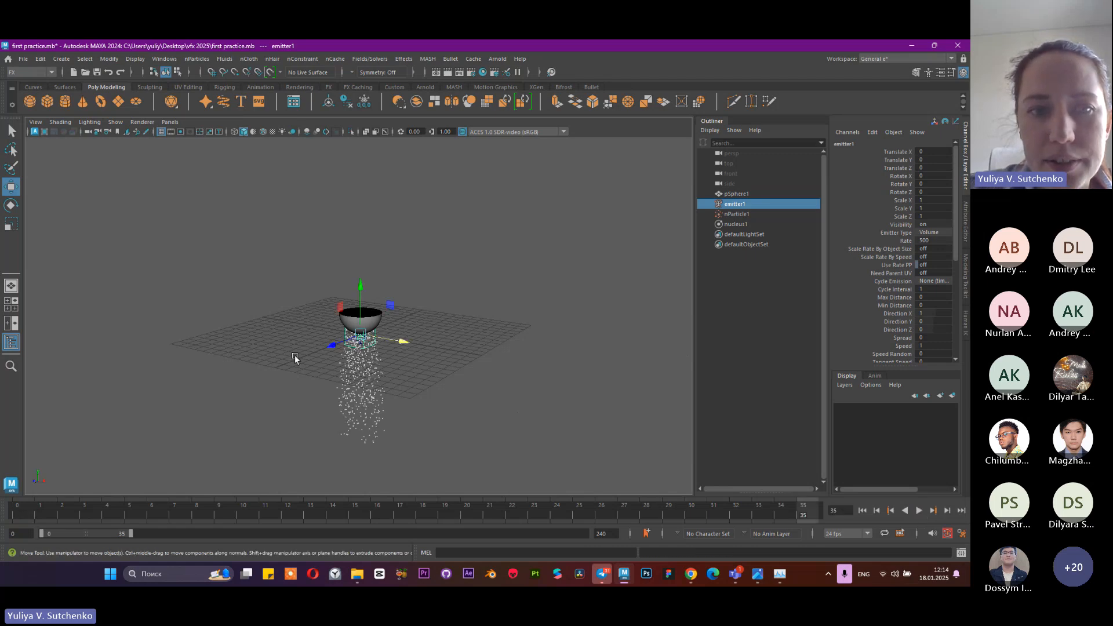
Inspect the emitted particles up close below the bowl and select the nParticle object in the viewport
{"action": "scroll", "coordinate": [354, 376], "scroll_direction": "up", "scroll_amount": 6}
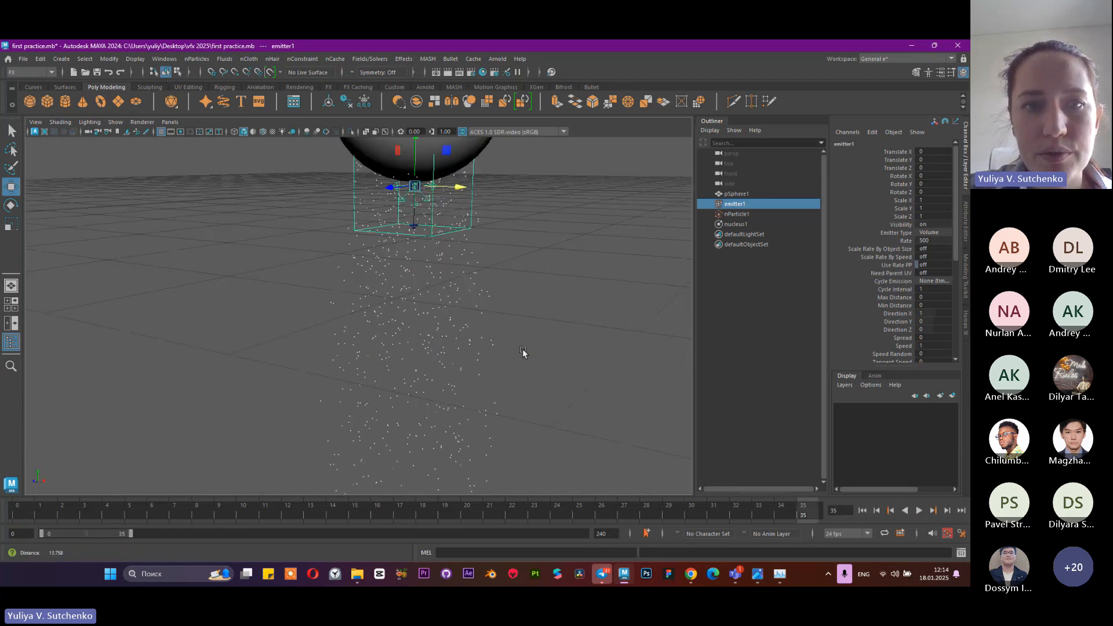
{"action": "left_click_drag", "start_coordinate": [523, 350], "coordinate": [451, 293], "text": "alt"}
{"action": "scroll", "coordinate": [452, 293], "scroll_direction": "up", "scroll_amount": 2}
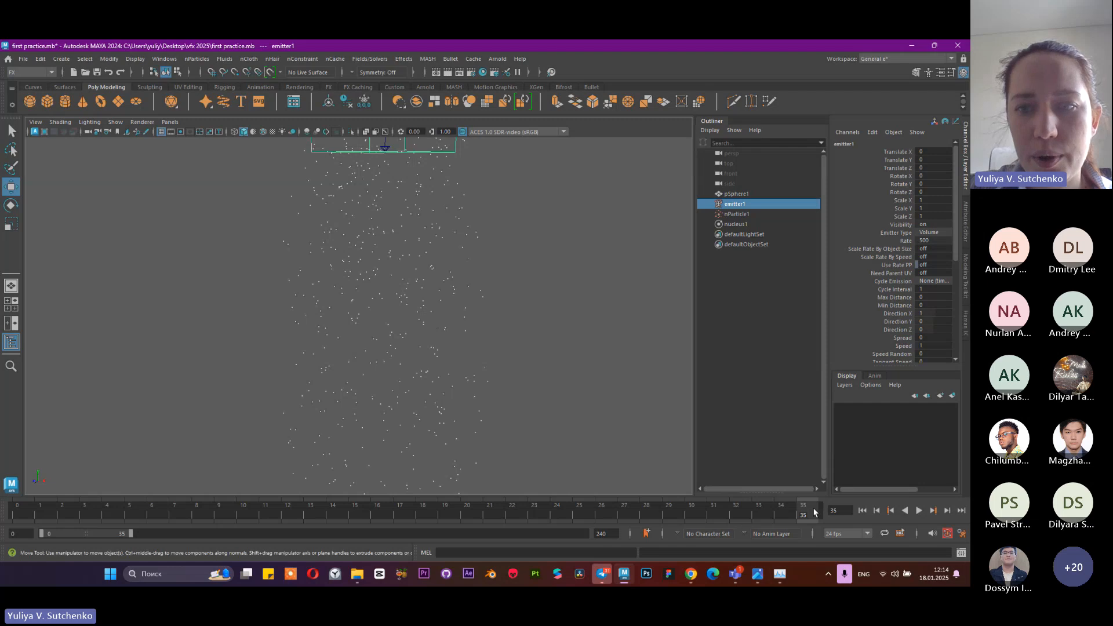
{"action": "left_click", "coordinate": [403, 283]}
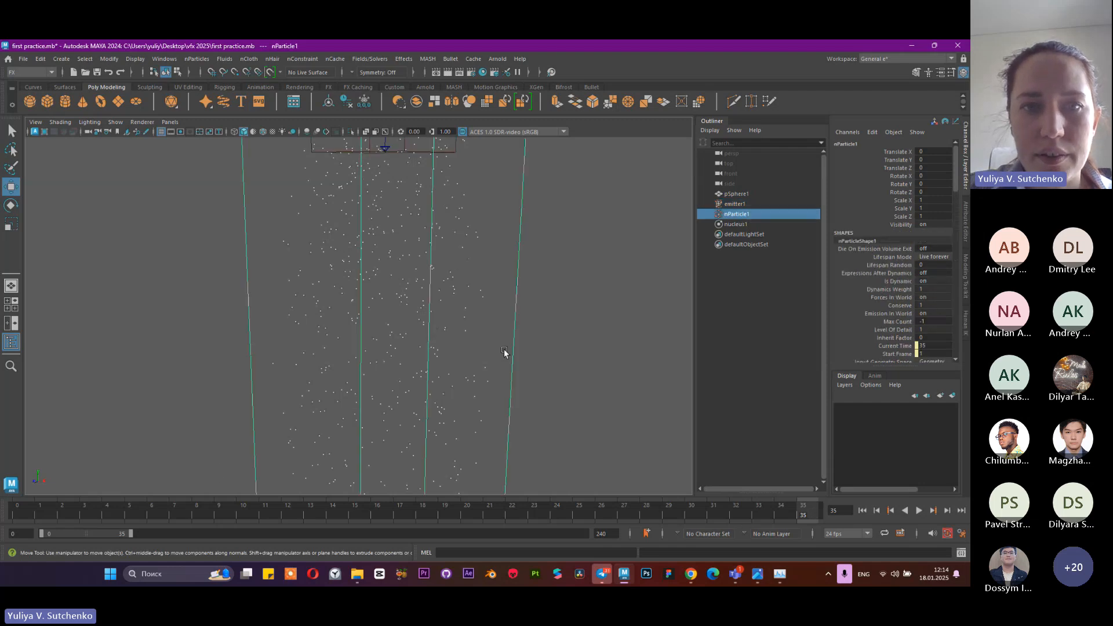
{"action": "scroll", "coordinate": [499, 341], "scroll_direction": "down", "scroll_amount": 1}
{"action": "left_click_drag", "start_coordinate": [495, 330], "coordinate": [418, 330], "text": "alt"}
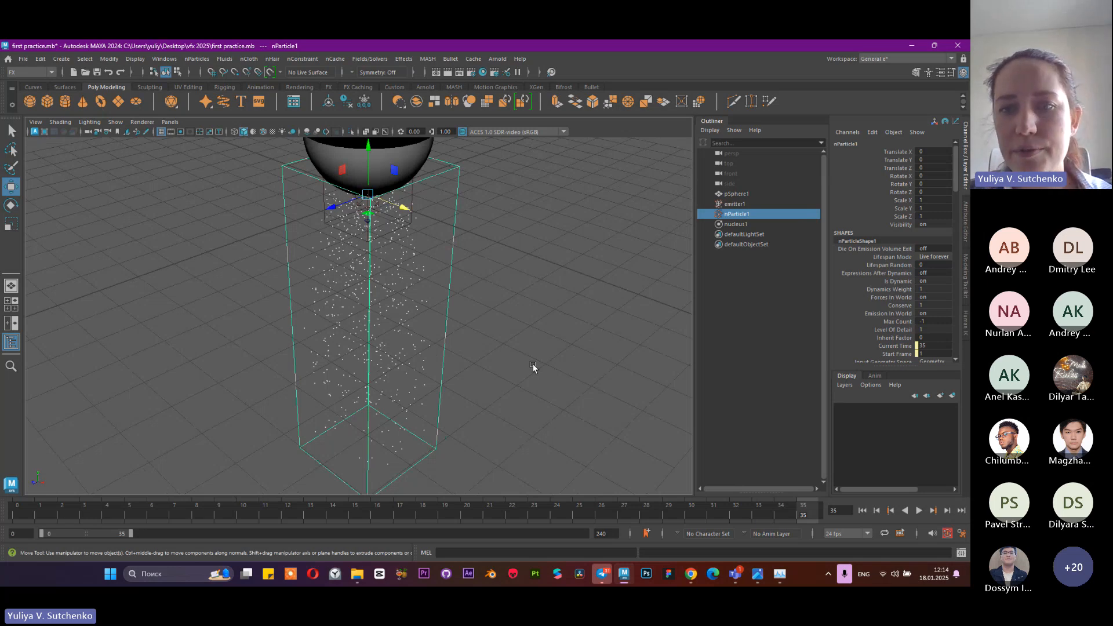
Check the playback frame rate options, keeping 24 fps, and scrub the timeline from frame 0 to frame 24
{"action": "left_click", "coordinate": [835, 533]}
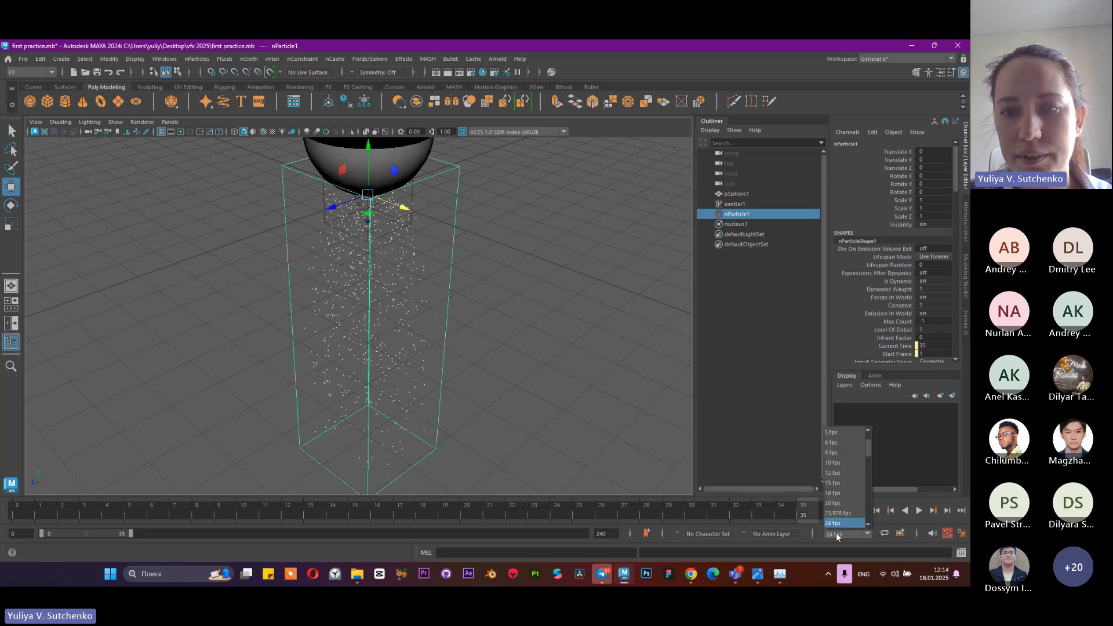
{"action": "left_click", "coordinate": [836, 535]}
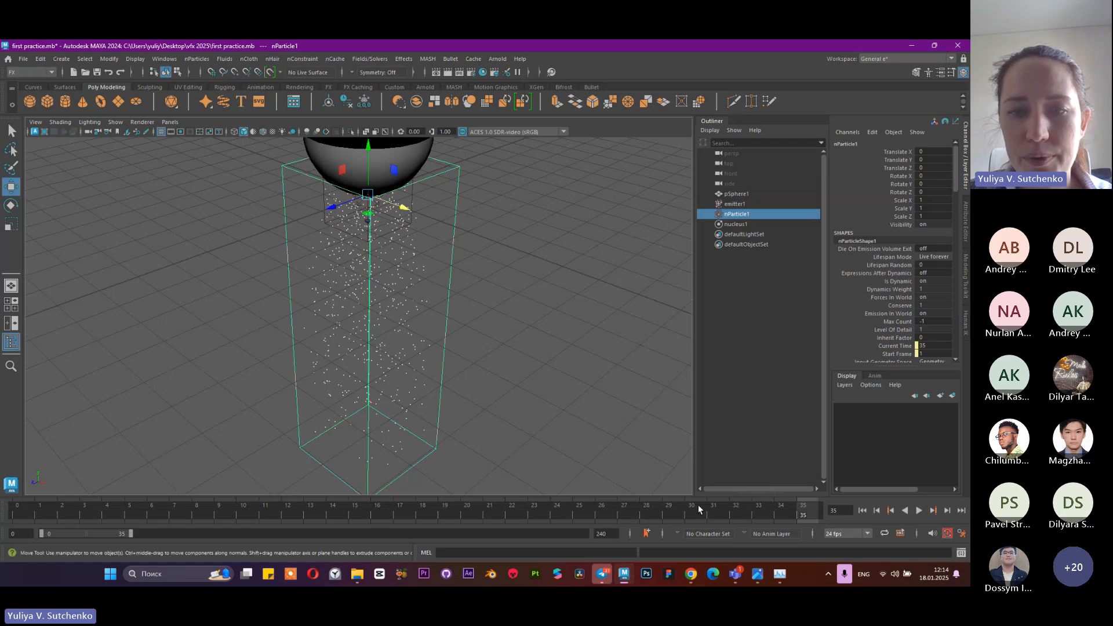
{"action": "left_click_drag", "start_coordinate": [18, 515], "coordinate": [557, 517]}
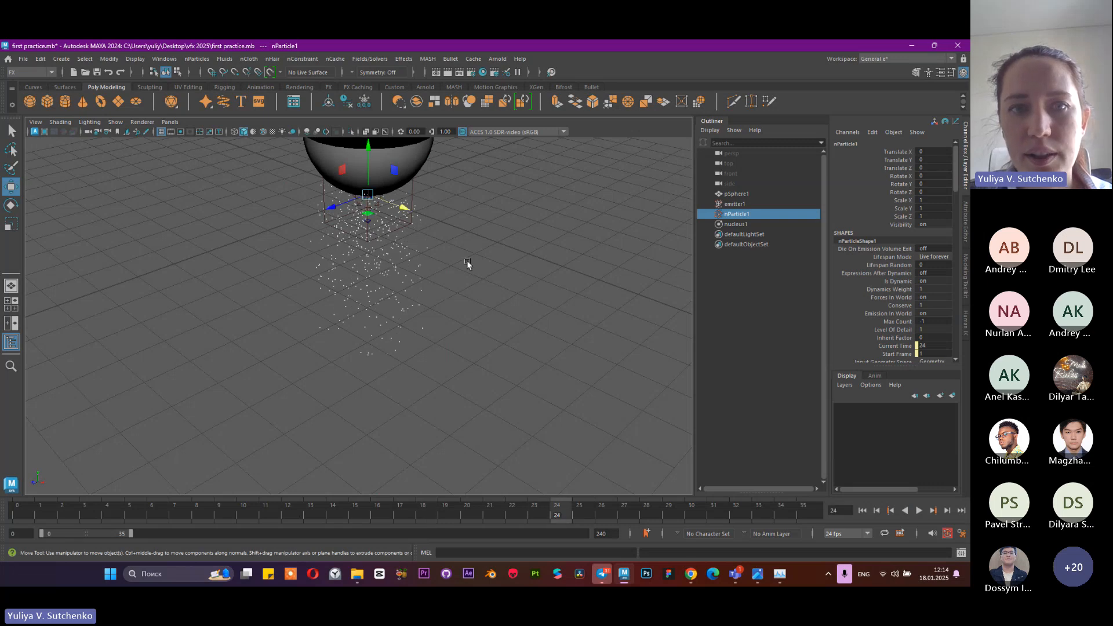
{"action": "left_click_drag", "start_coordinate": [467, 260], "coordinate": [367, 314]}
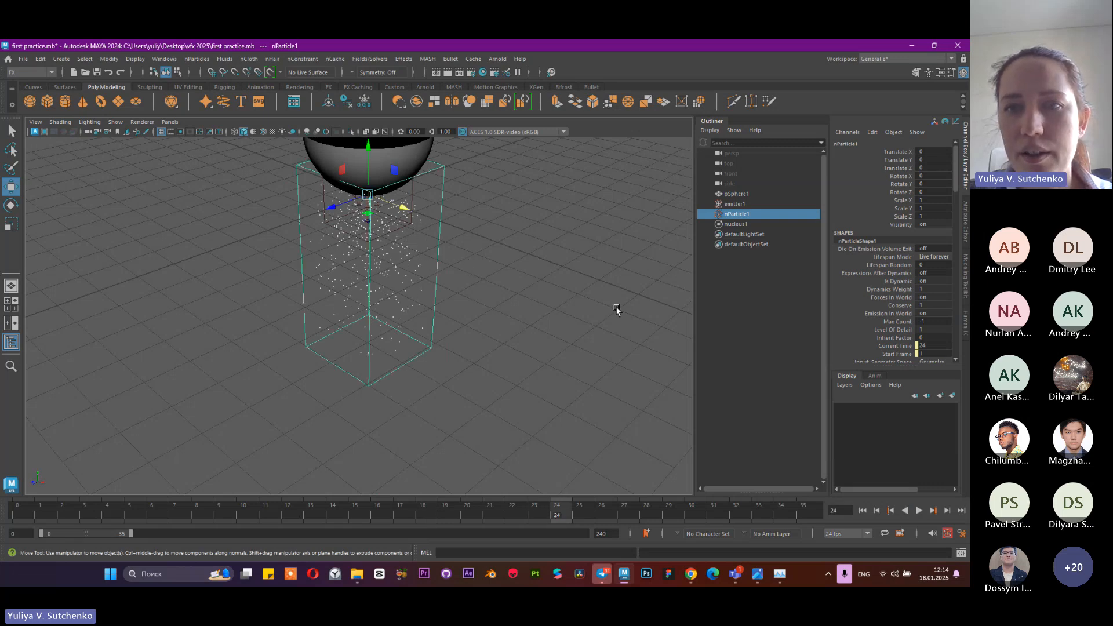
Select the emitter, the nParticle object and the bowl in turn to compare them, ending with the emitter selected
{"action": "left_click", "coordinate": [743, 204]}
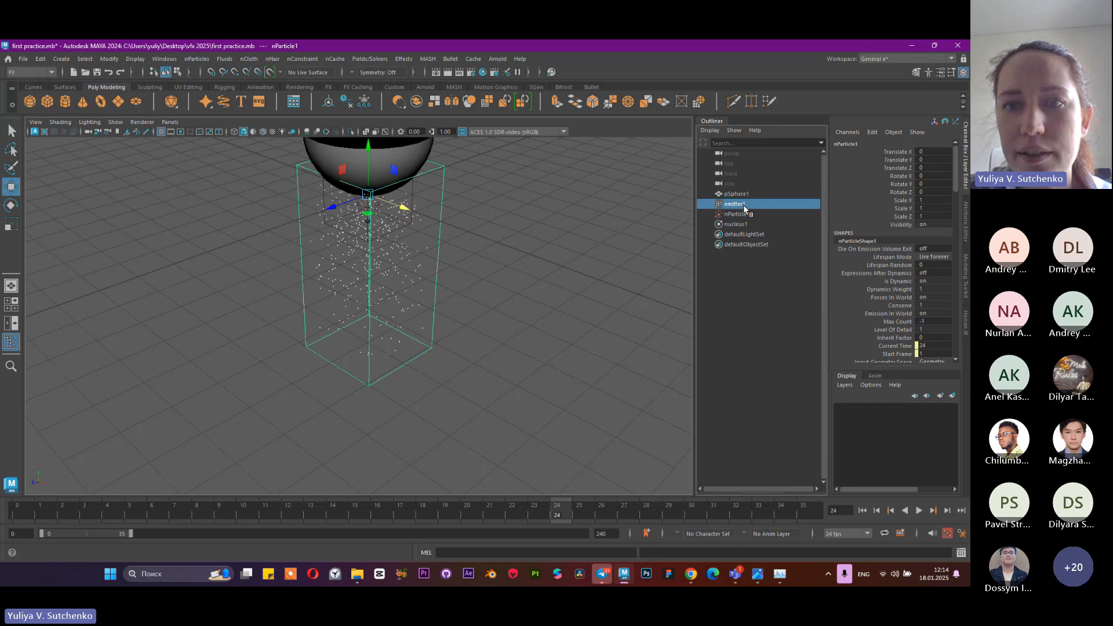
{"action": "left_click", "coordinate": [729, 214]}
{"action": "left_click", "coordinate": [735, 204]}
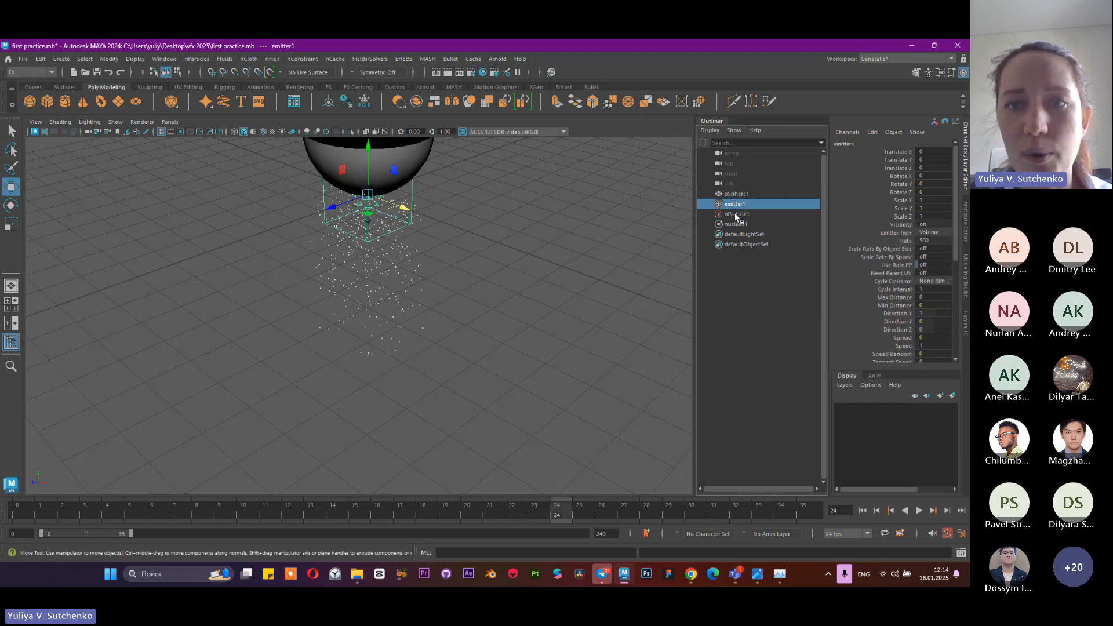
{"action": "left_click", "coordinate": [737, 194]}
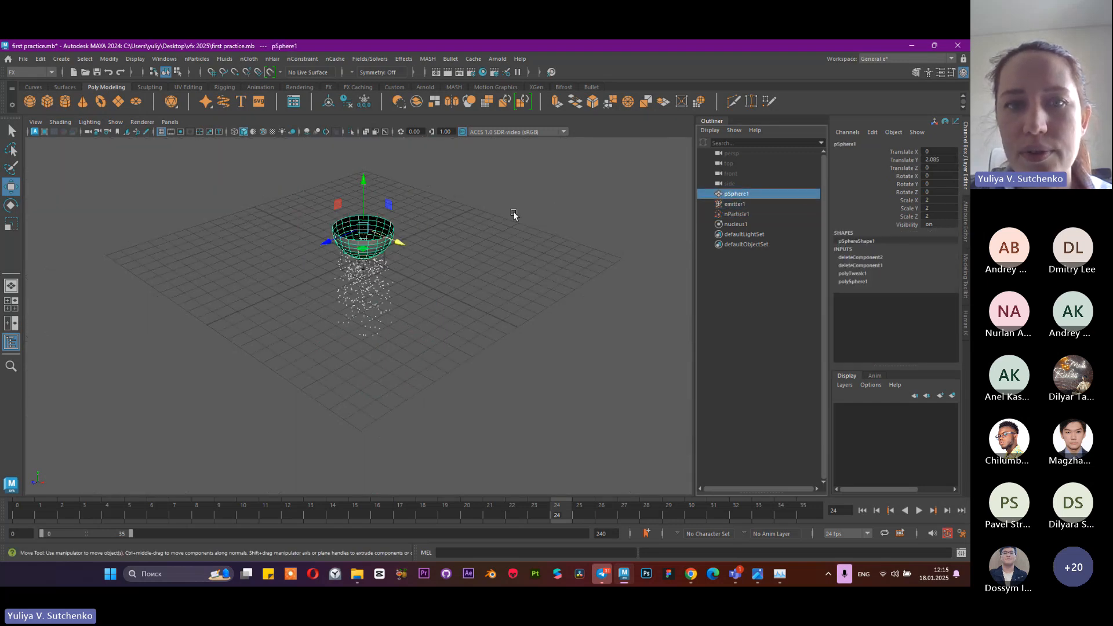
{"action": "left_click", "coordinate": [736, 204]}
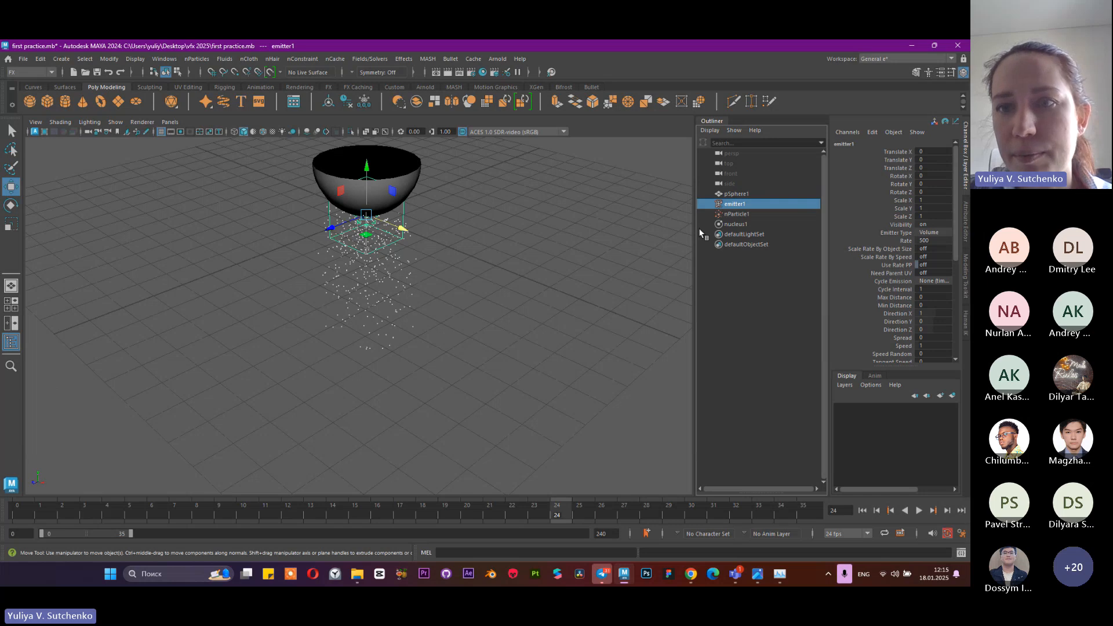
Examine the emitter's attributes, including its emitter type and rate, and look over the nParticle shape's attribute sections
{"action": "left_click", "coordinate": [966, 226]}
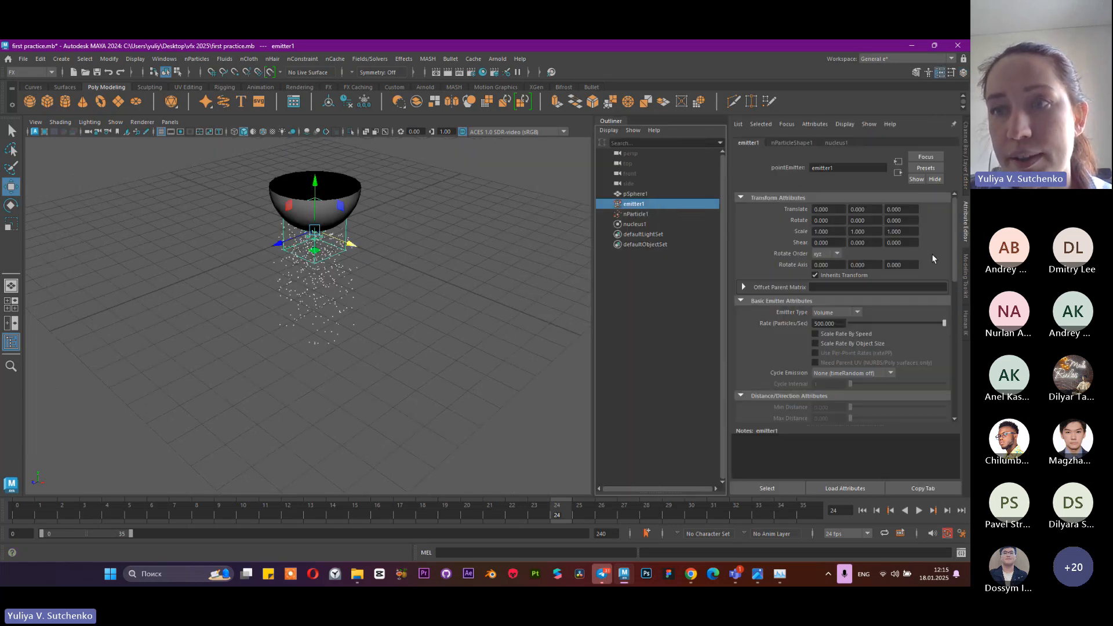
{"action": "left_click", "coordinate": [781, 143]}
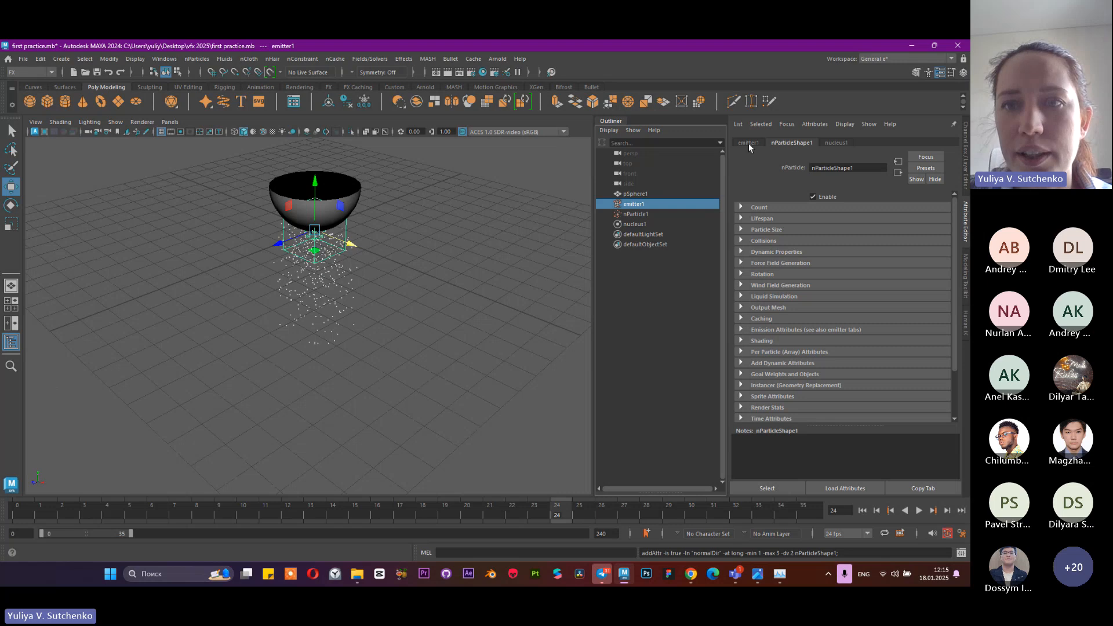
{"action": "left_click", "coordinate": [748, 143]}
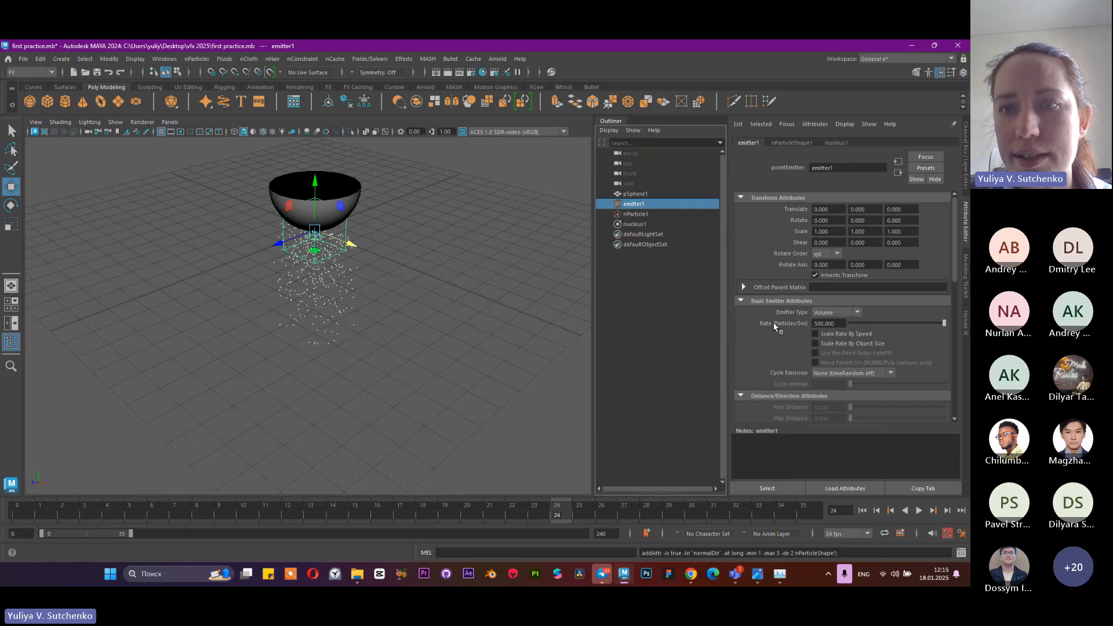
{"action": "scroll", "coordinate": [775, 320], "scroll_direction": "down", "scroll_amount": 1}
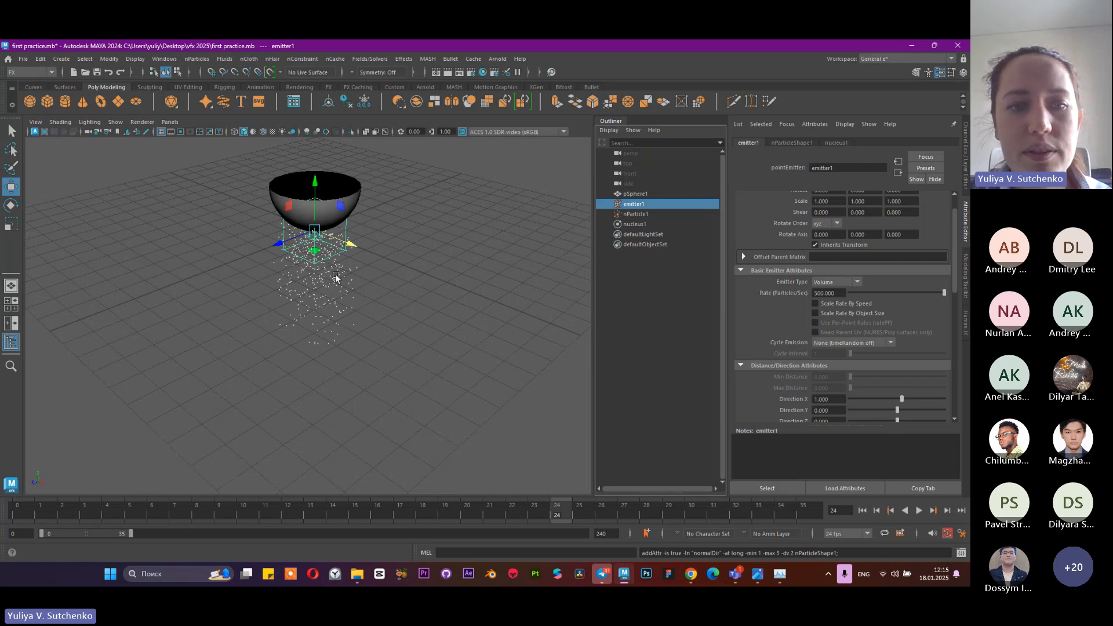
Check the emission at frames 0 and 24, and extend the playback range to end at frame 240
{"action": "left_click", "coordinate": [31, 515]}
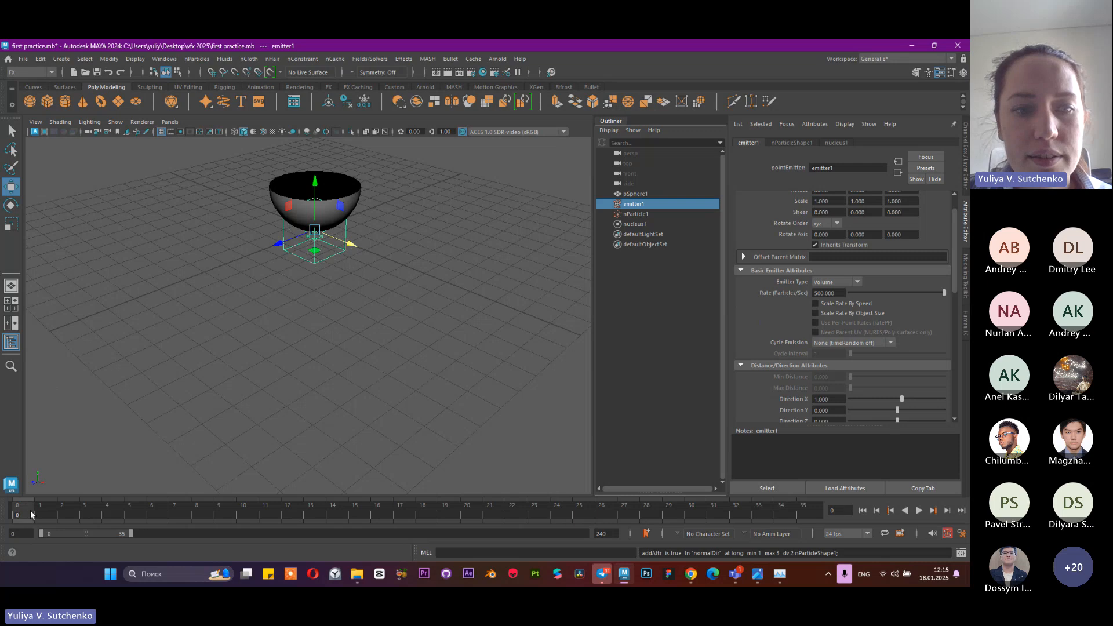
{"action": "left_click", "coordinate": [555, 511]}
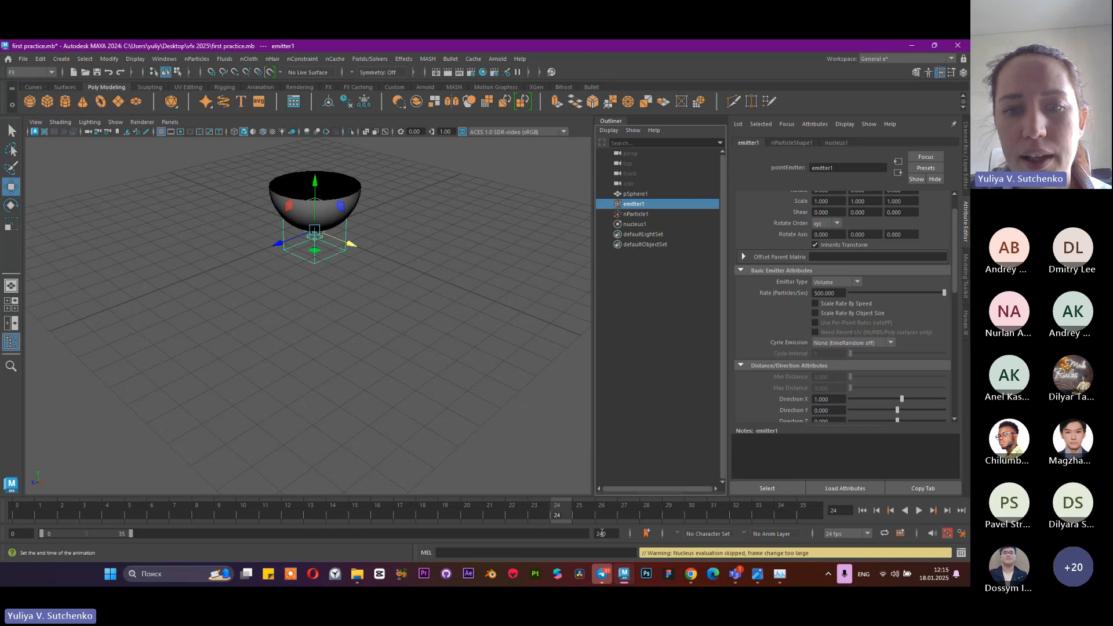
{"action": "left_click_drag", "start_coordinate": [131, 533], "coordinate": [326, 532]}
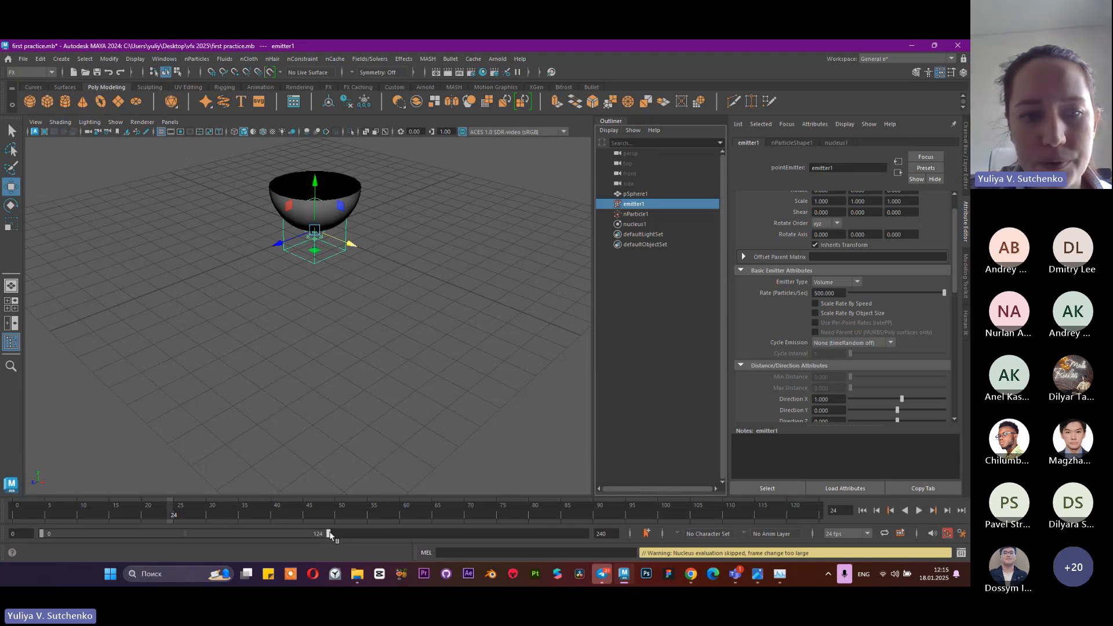
{"action": "left_click_drag", "start_coordinate": [328, 533], "coordinate": [611, 533]}
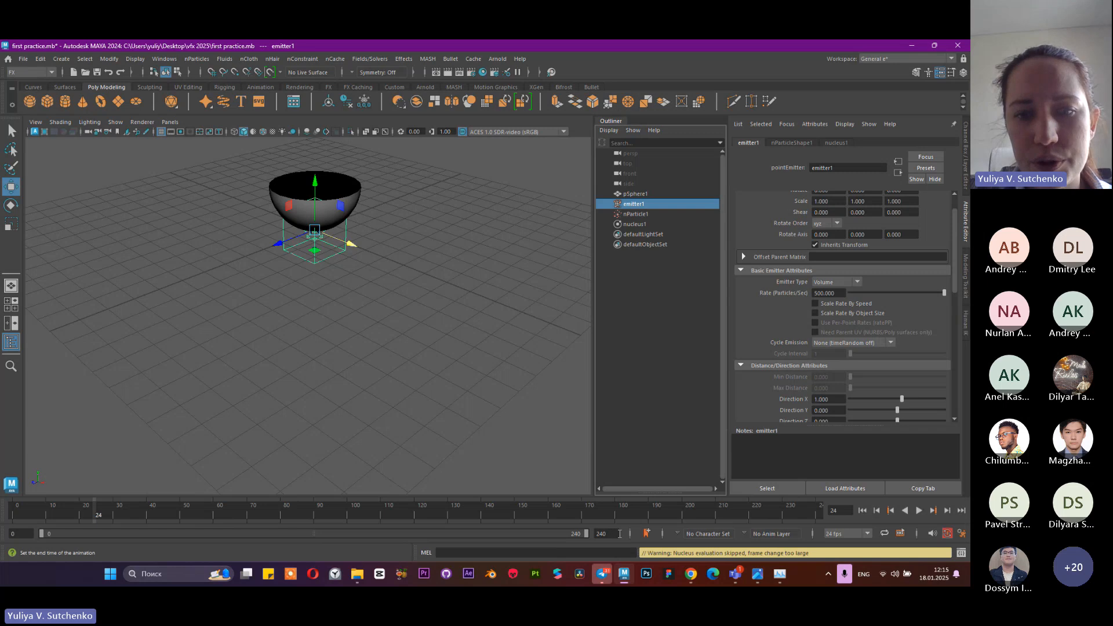
Play the simulation from the start of the range, watch the whole particle stream from afar, and stop at frame 33
{"action": "left_click", "coordinate": [864, 511]}
{"action": "left_click", "coordinate": [919, 511]}
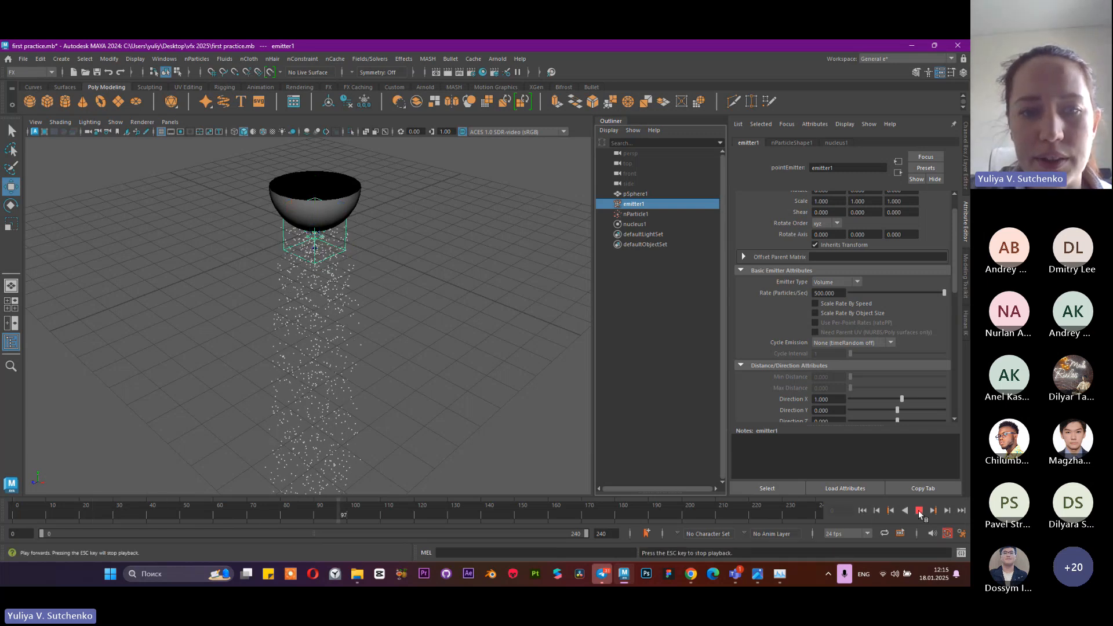
{"action": "scroll", "coordinate": [400, 386], "scroll_direction": "down", "scroll_amount": 12}
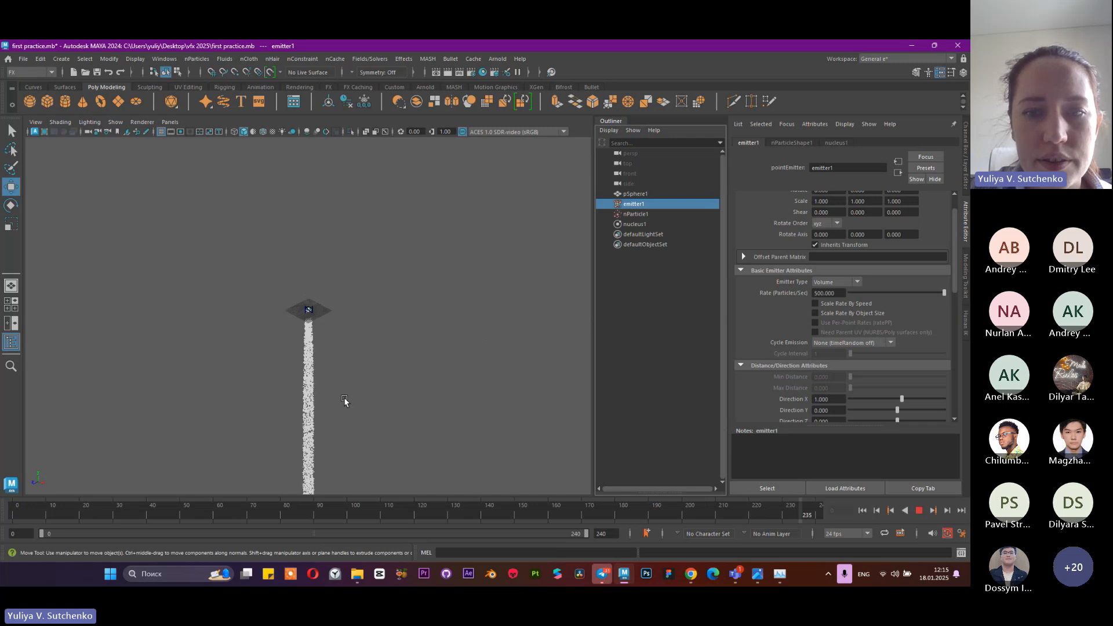
{"action": "scroll", "coordinate": [331, 423], "scroll_direction": "up", "scroll_amount": 5}
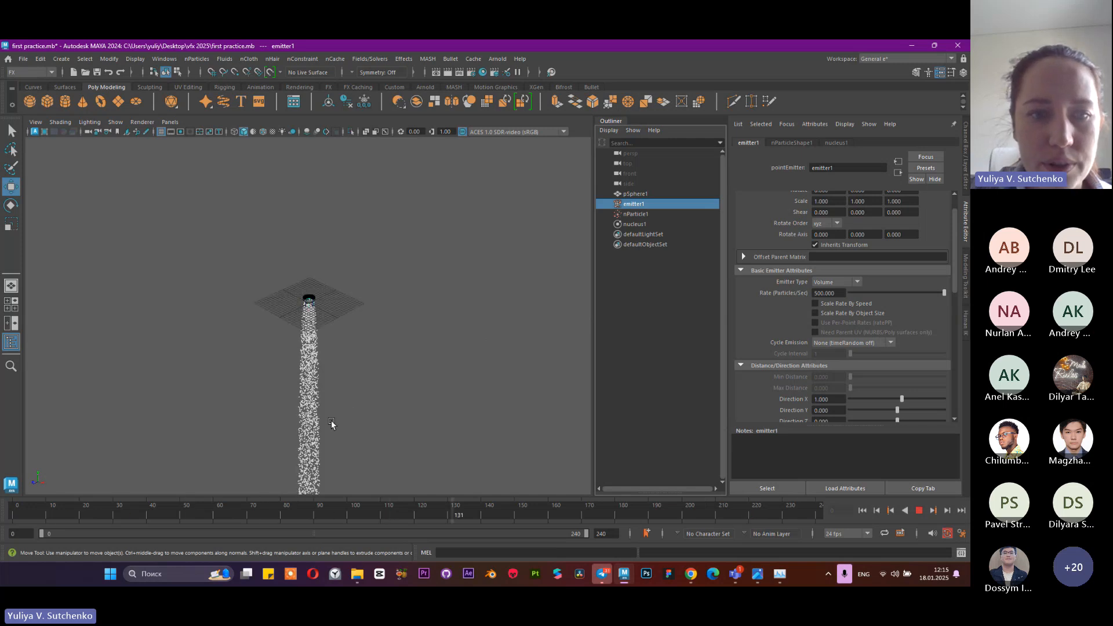
{"action": "left_click", "coordinate": [919, 511]}
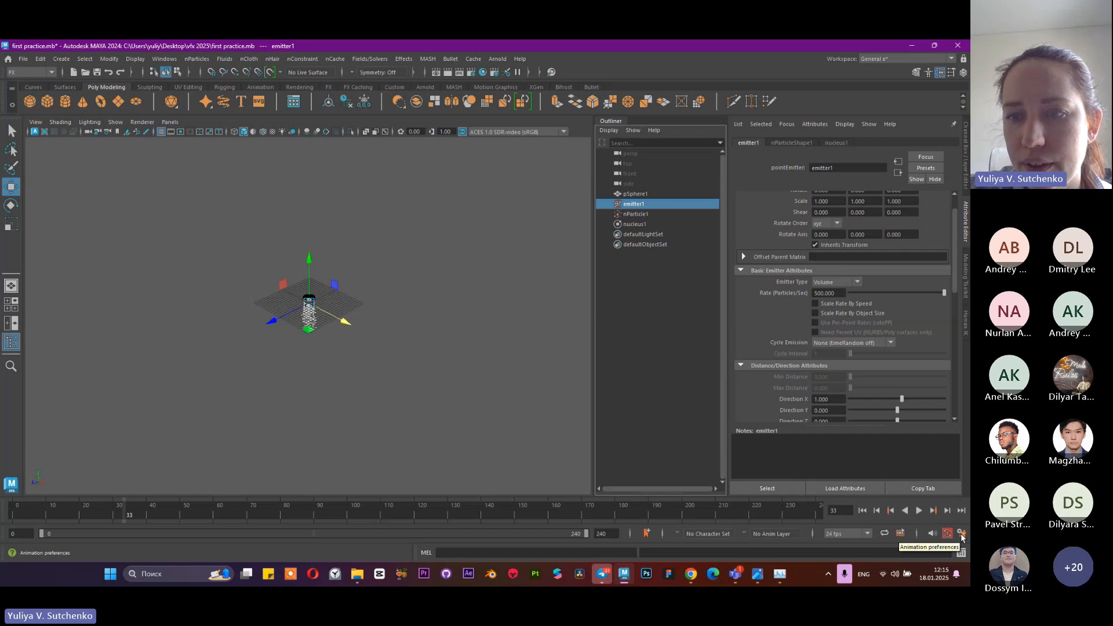
Open the Time Slider preferences and check the available playback speeds, keeping Play every frame
{"action": "left_click", "coordinate": [962, 537]}
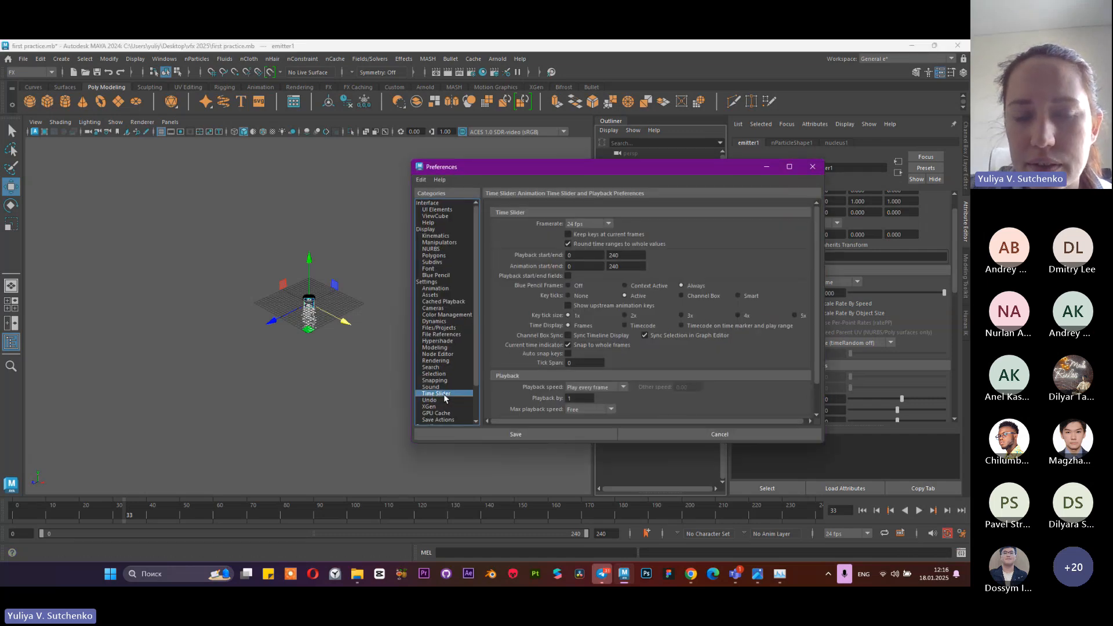
{"action": "scroll", "coordinate": [545, 369], "scroll_direction": "down", "scroll_amount": 2}
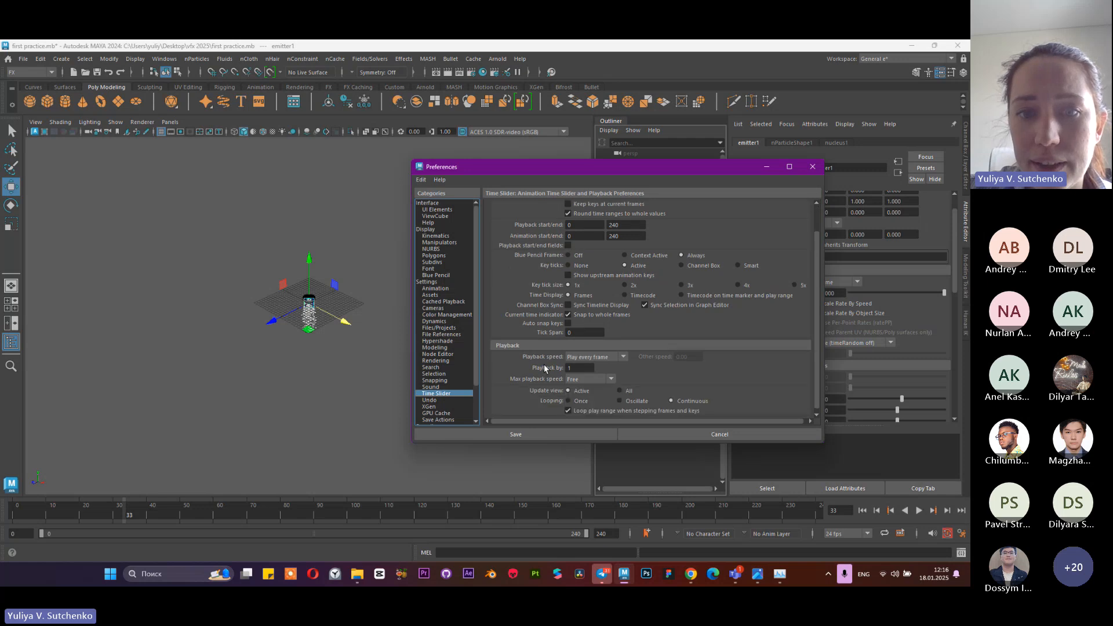
{"action": "left_click", "coordinate": [600, 358]}
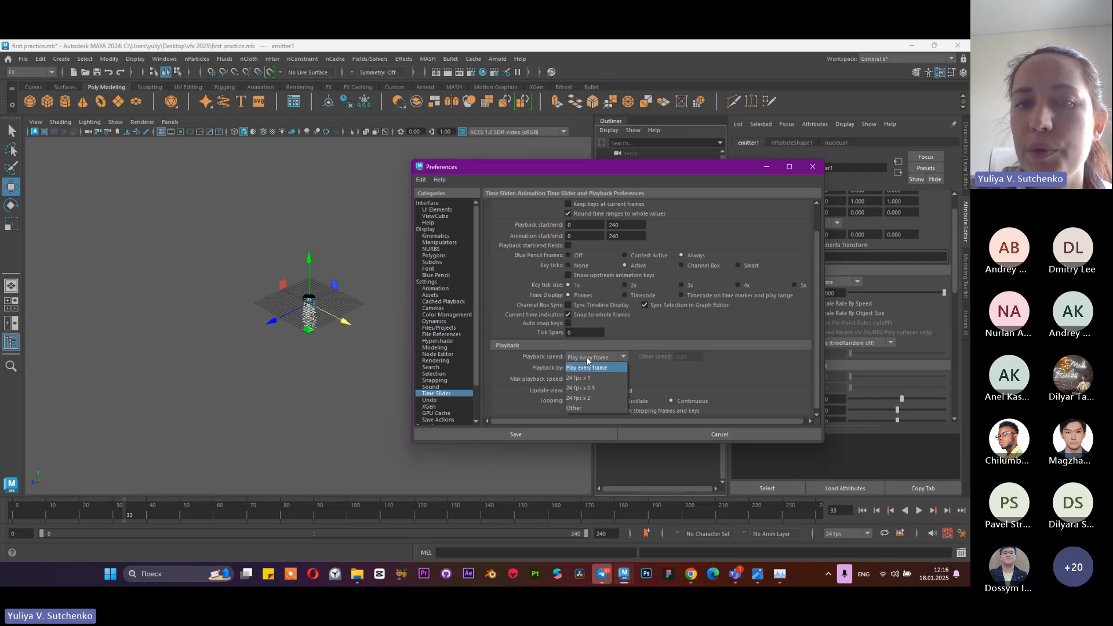
{"action": "left_click", "coordinate": [587, 360]}
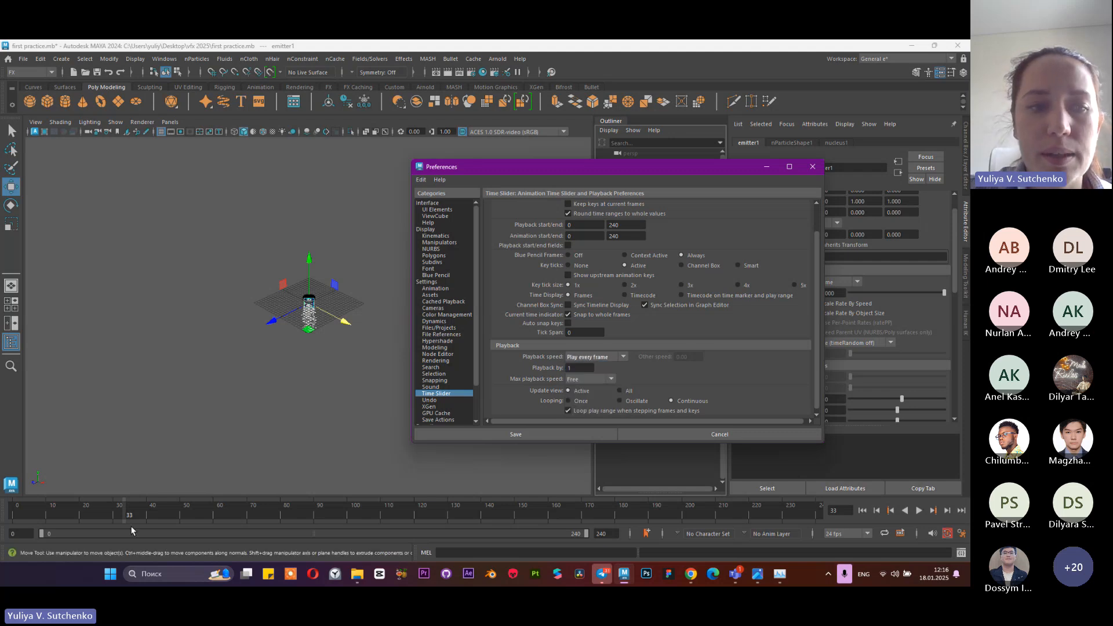
Set the playback speed to 24 fps x 1 and test the simulation from the start, stopping at frame 95
{"action": "scroll", "coordinate": [322, 299], "scroll_direction": "up", "scroll_amount": 10}
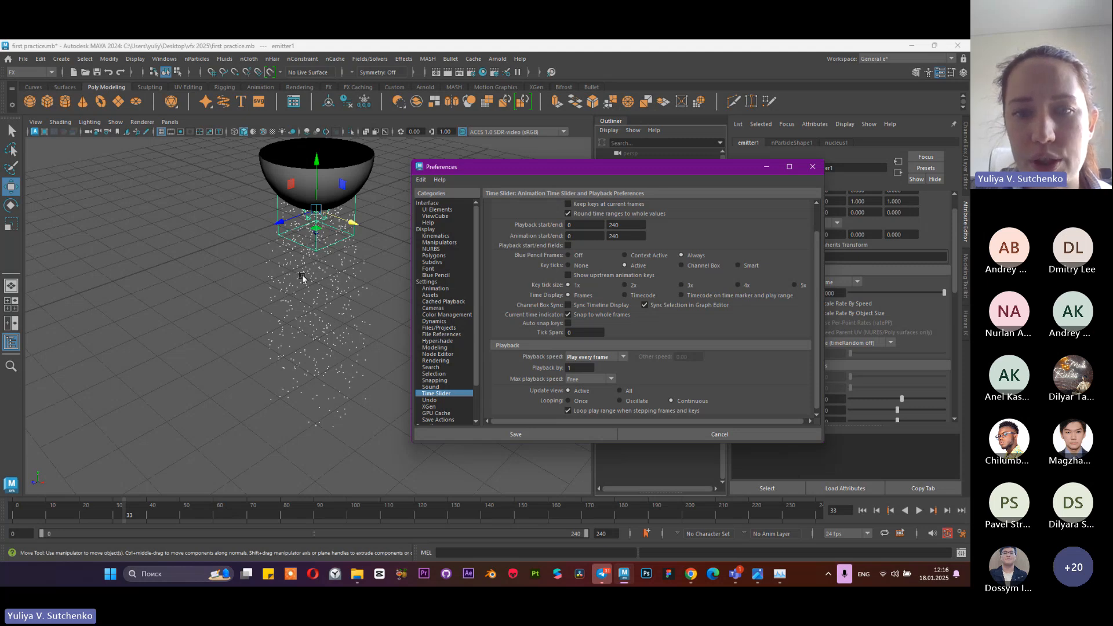
{"action": "left_click", "coordinate": [591, 356]}
{"action": "left_click", "coordinate": [583, 364]}
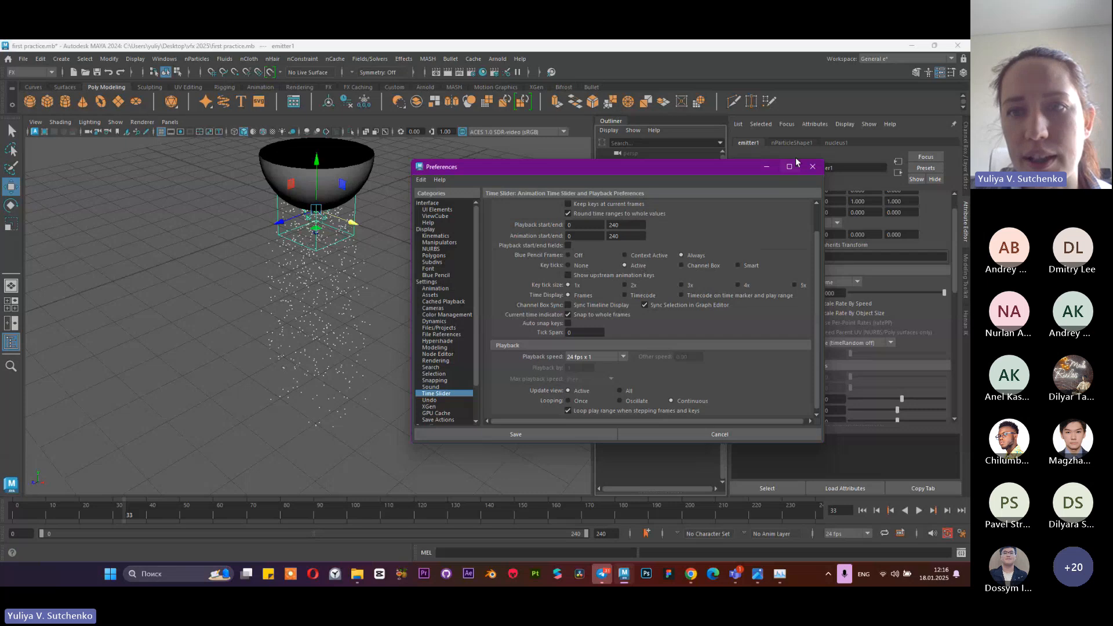
{"action": "left_click", "coordinate": [765, 167]}
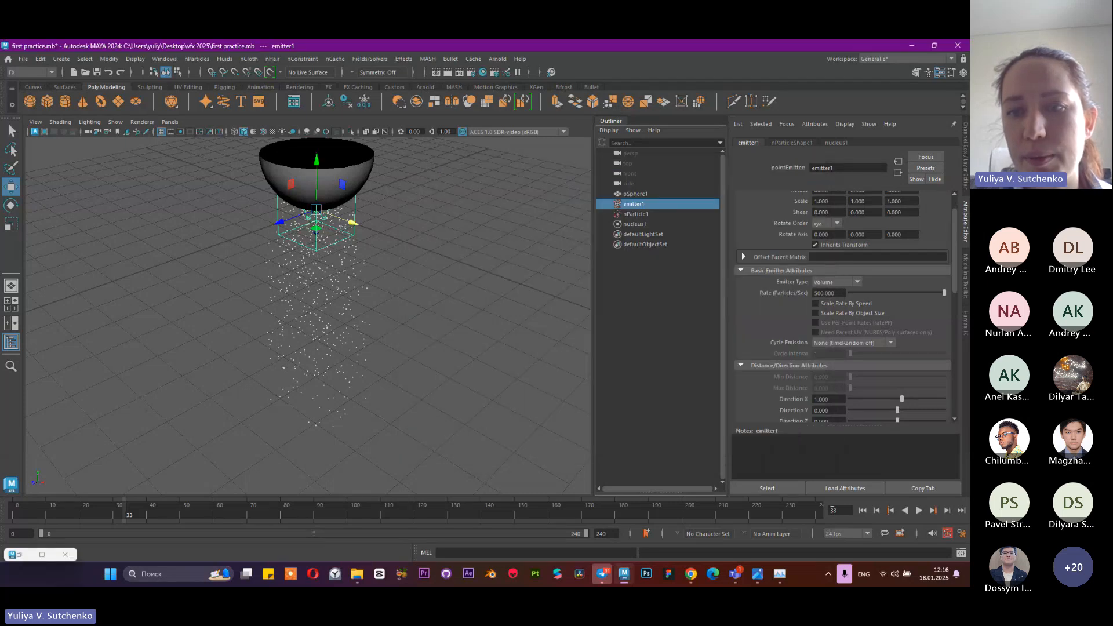
{"action": "left_click", "coordinate": [862, 510]}
{"action": "left_click", "coordinate": [919, 510]}
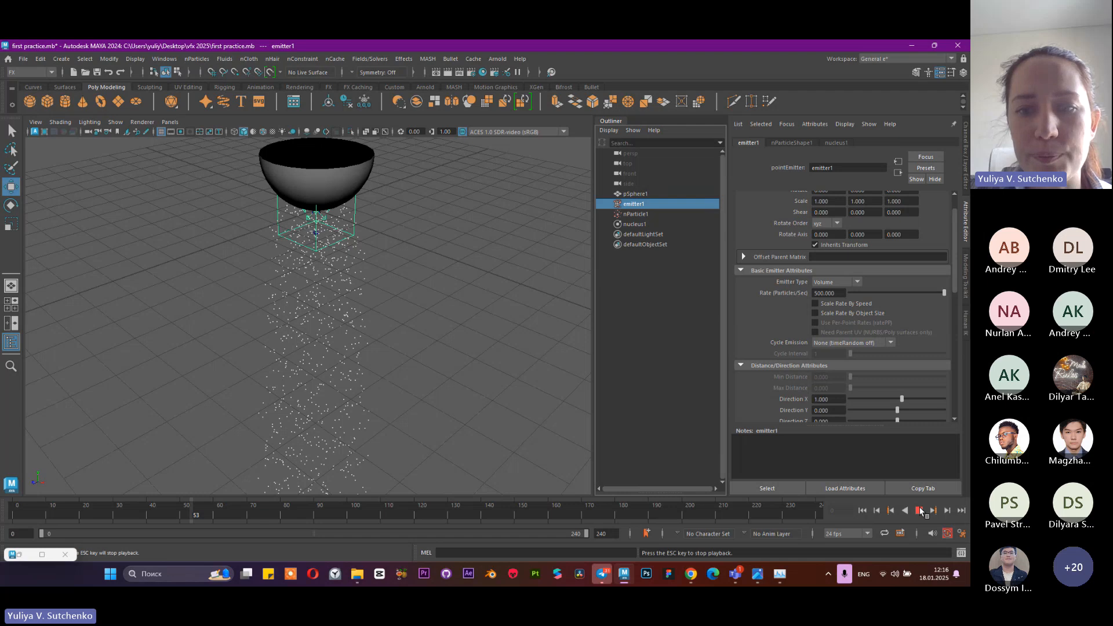
{"action": "left_click", "coordinate": [920, 510]}
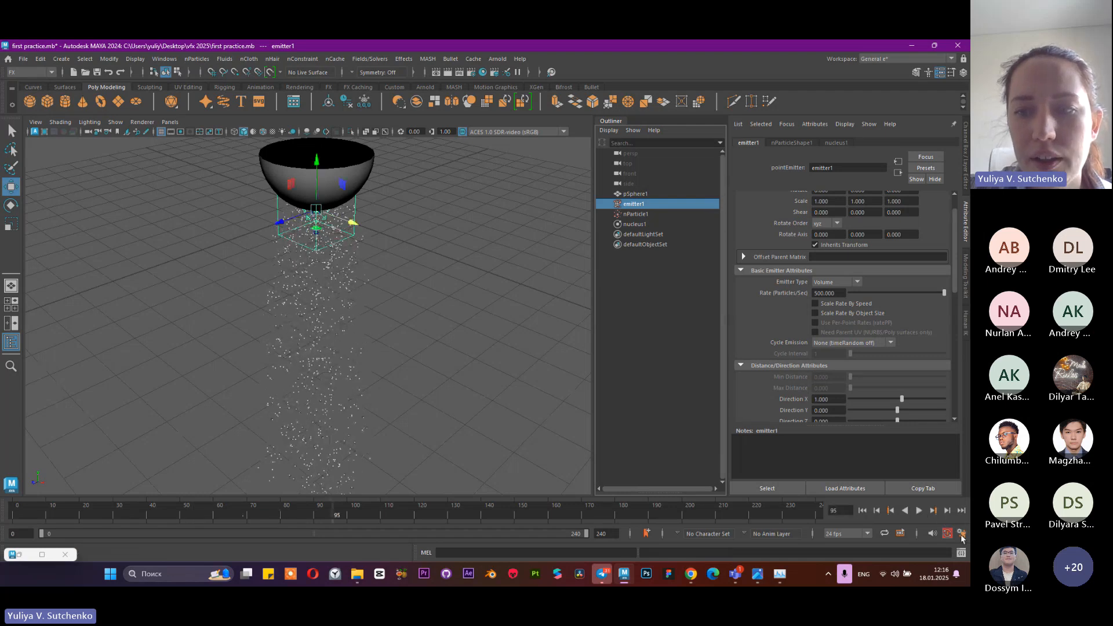
Set the playback speed to Play every frame in the Time Slider preferences
{"action": "left_click", "coordinate": [962, 534]}
{"action": "left_click", "coordinate": [596, 357]}
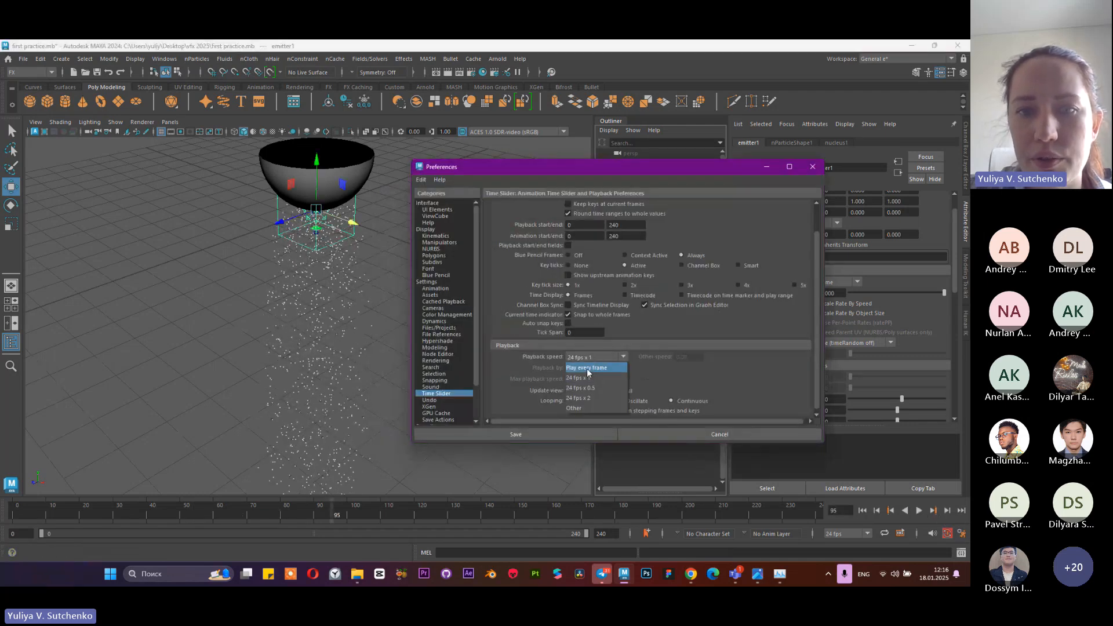
{"action": "left_click", "coordinate": [585, 369]}
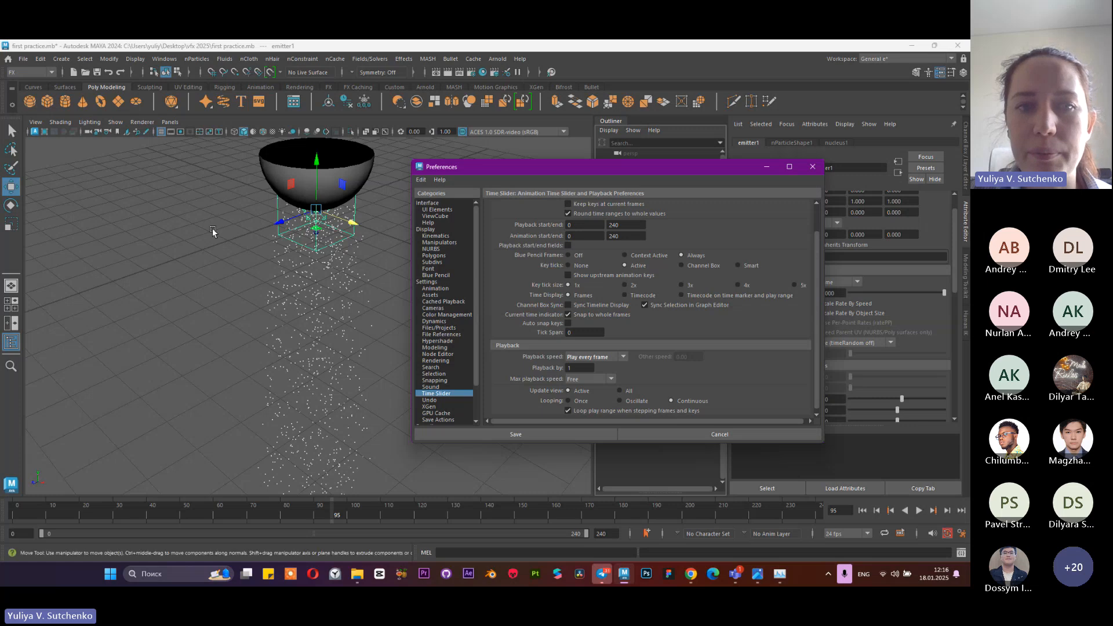
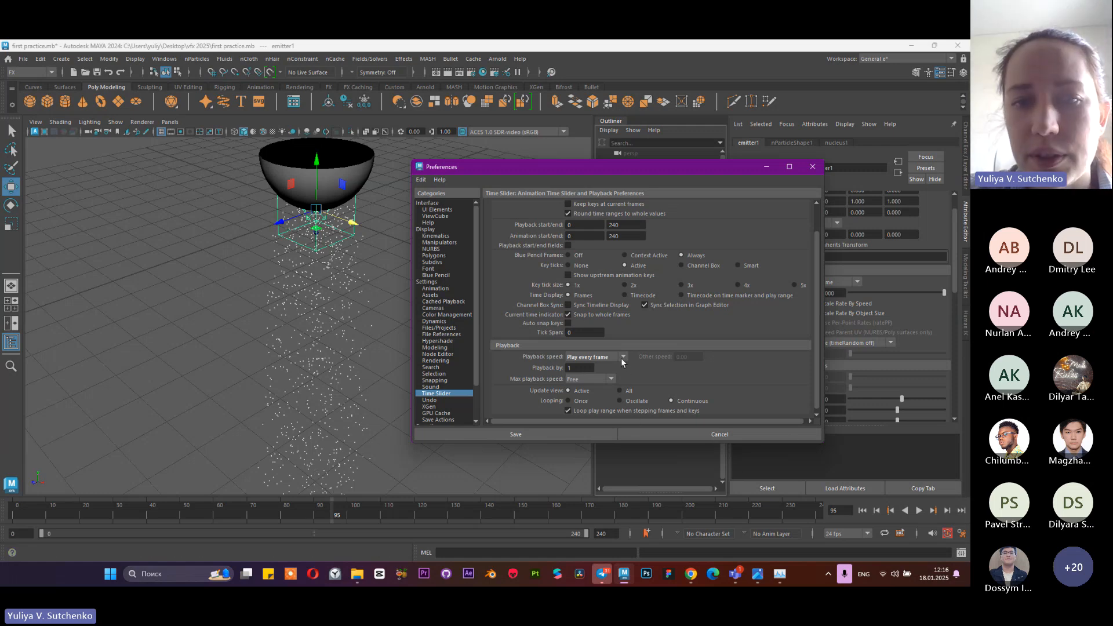
Set the playback speed to 24 fps x 1, close the preferences, and test the simulation, stopping at frame 56
{"action": "left_click", "coordinate": [609, 358]}
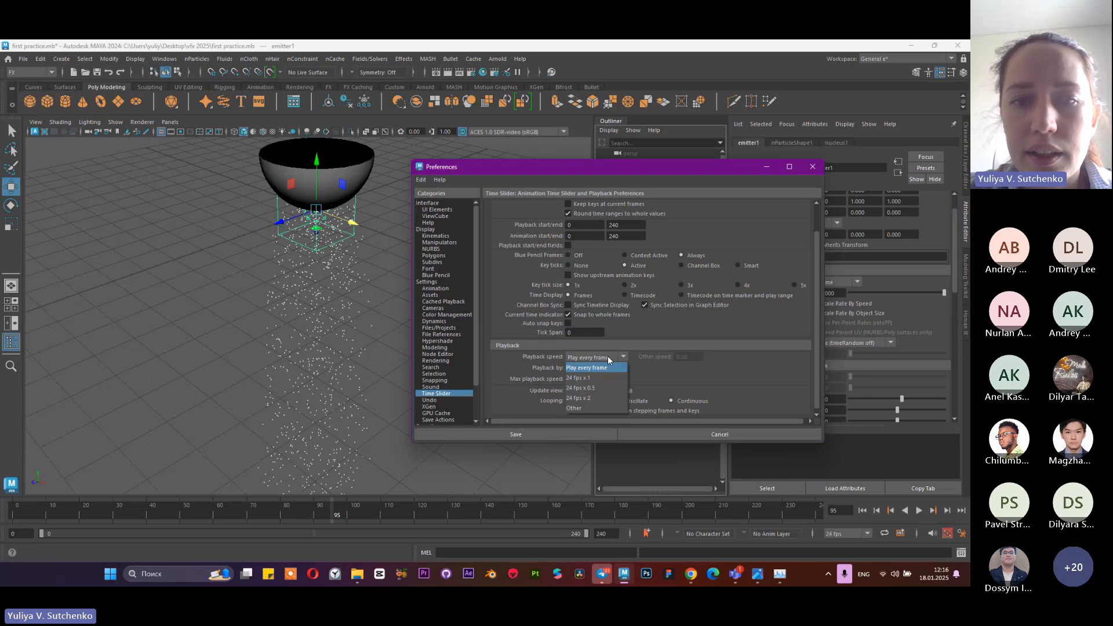
{"action": "left_click", "coordinate": [597, 367]}
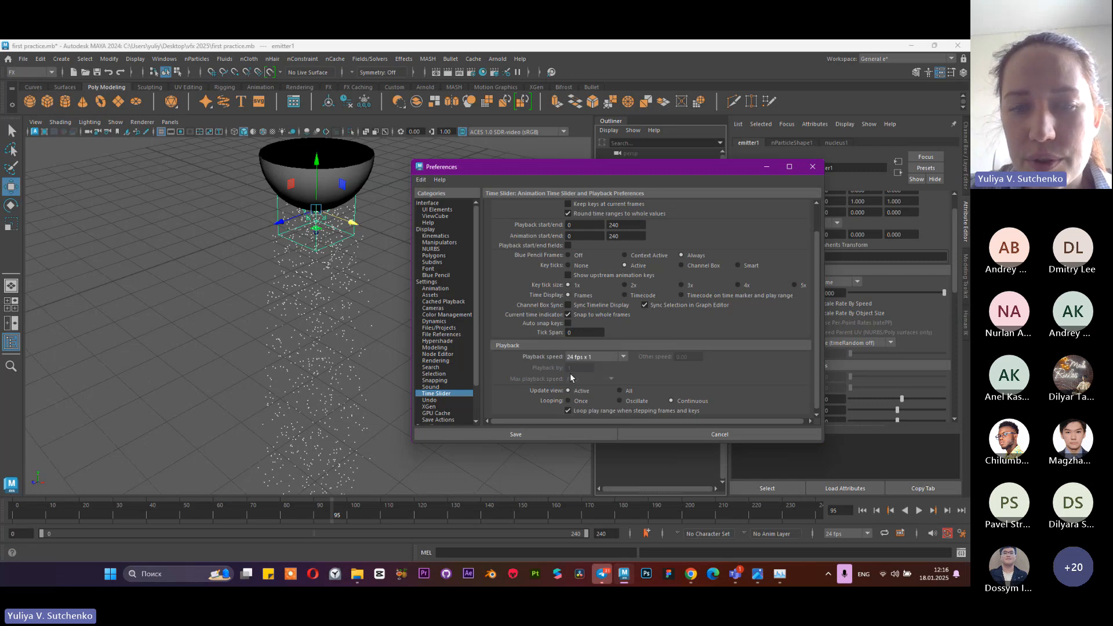
{"action": "left_click", "coordinate": [812, 167]}
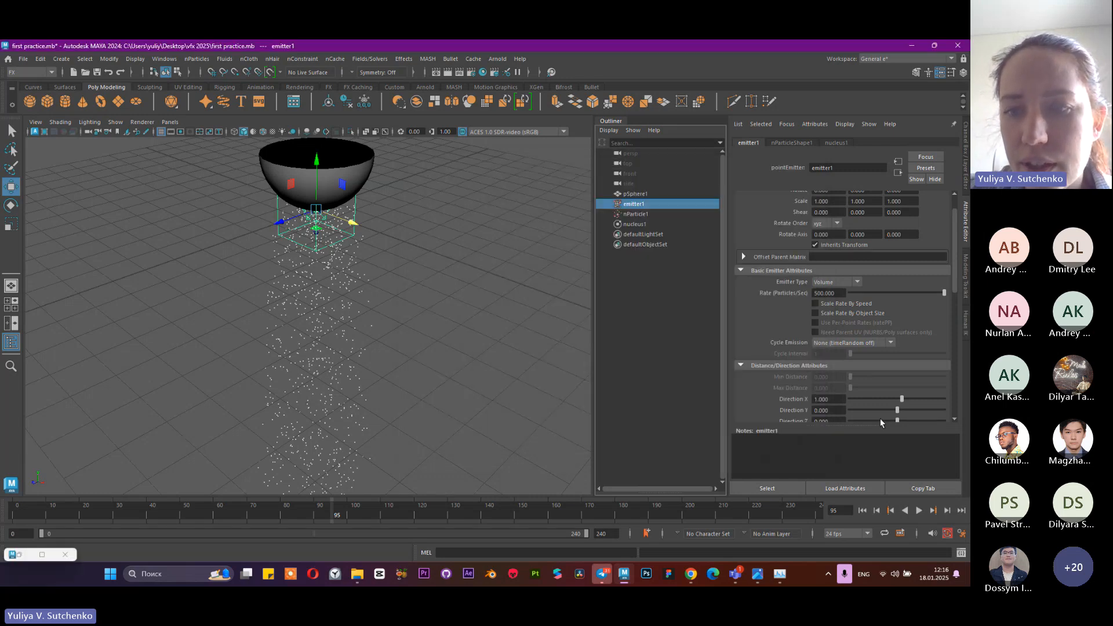
{"action": "left_click", "coordinate": [919, 510]}
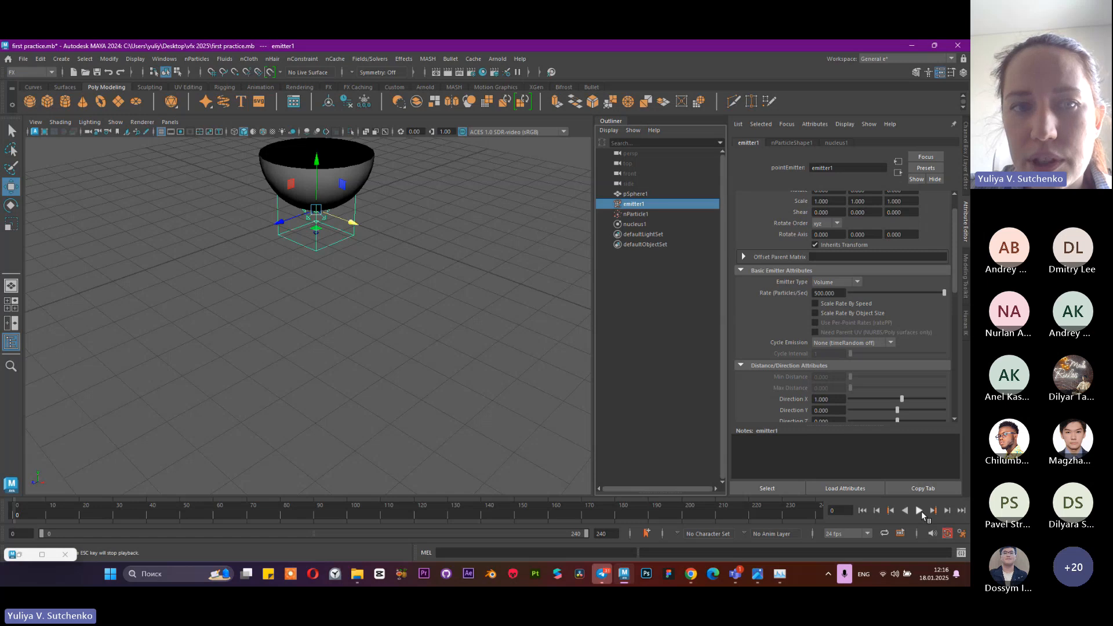
{"action": "left_click", "coordinate": [920, 513]}
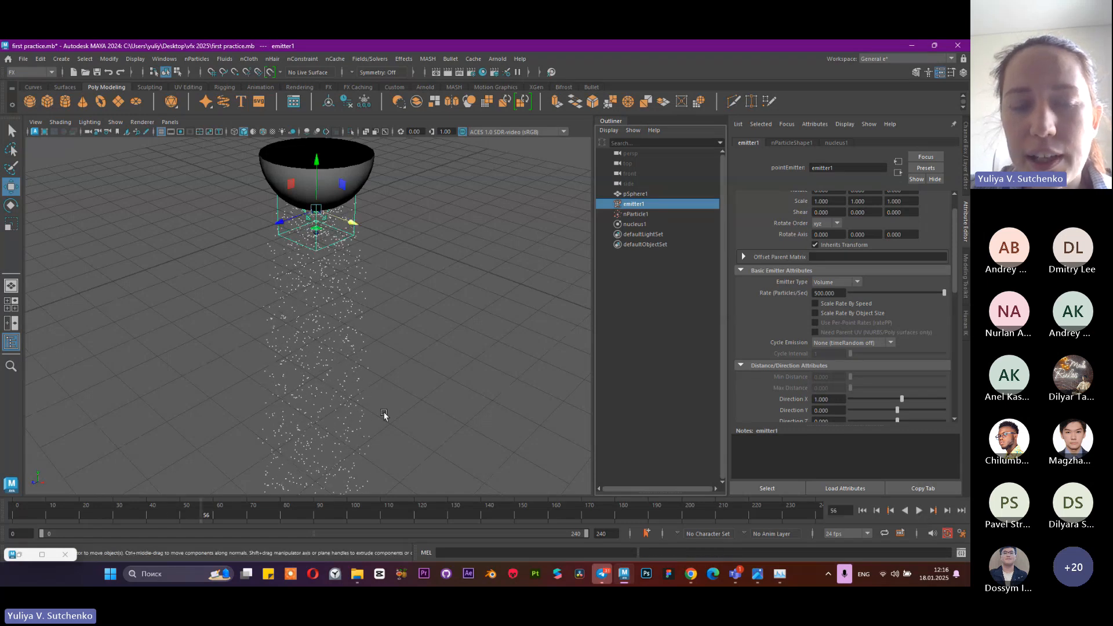
{"action": "right_click_drag", "start_coordinate": [384, 414], "coordinate": [323, 353], "text": "alt"}
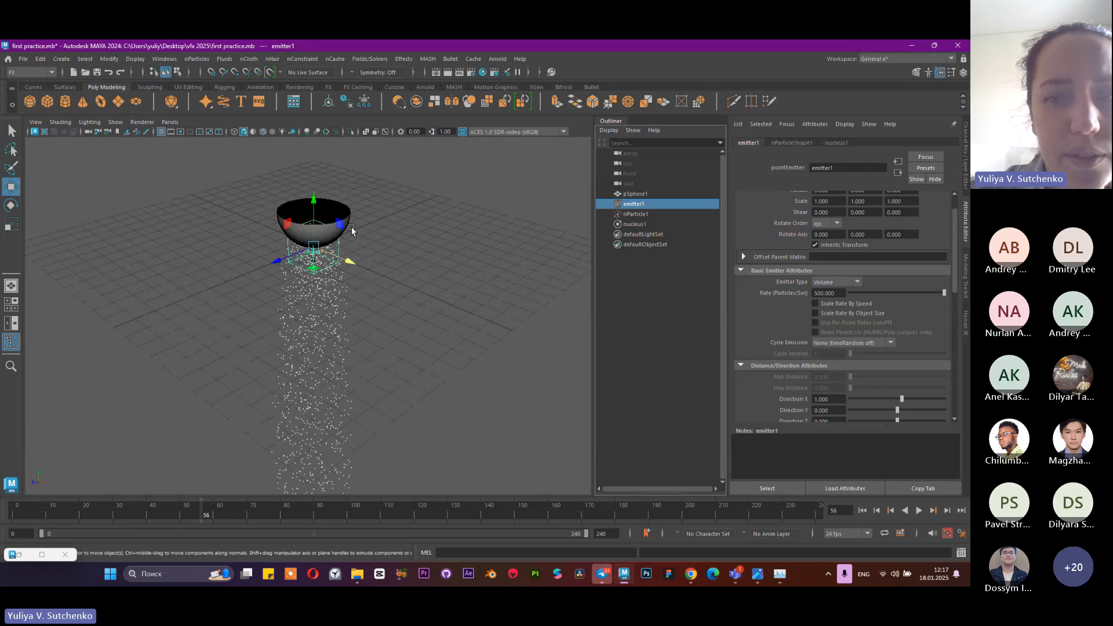
Set the playback speed to Play every frame in the Time Slider preferences and close the preferences window
{"action": "left_click", "coordinate": [961, 533]}
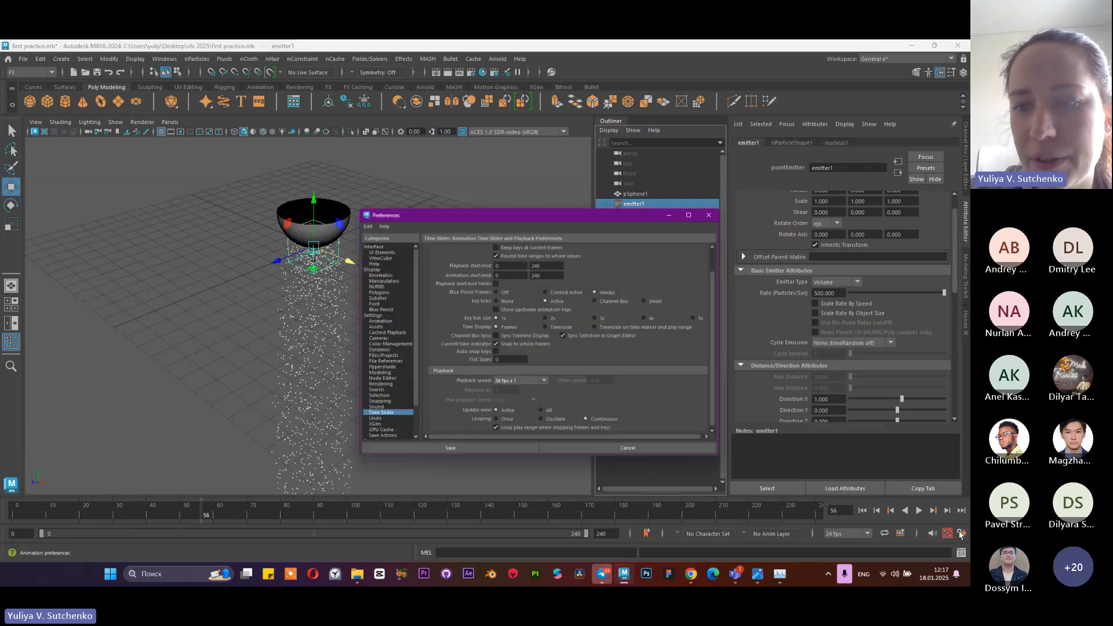
{"action": "left_click", "coordinate": [596, 356]}
{"action": "left_click", "coordinate": [582, 367]}
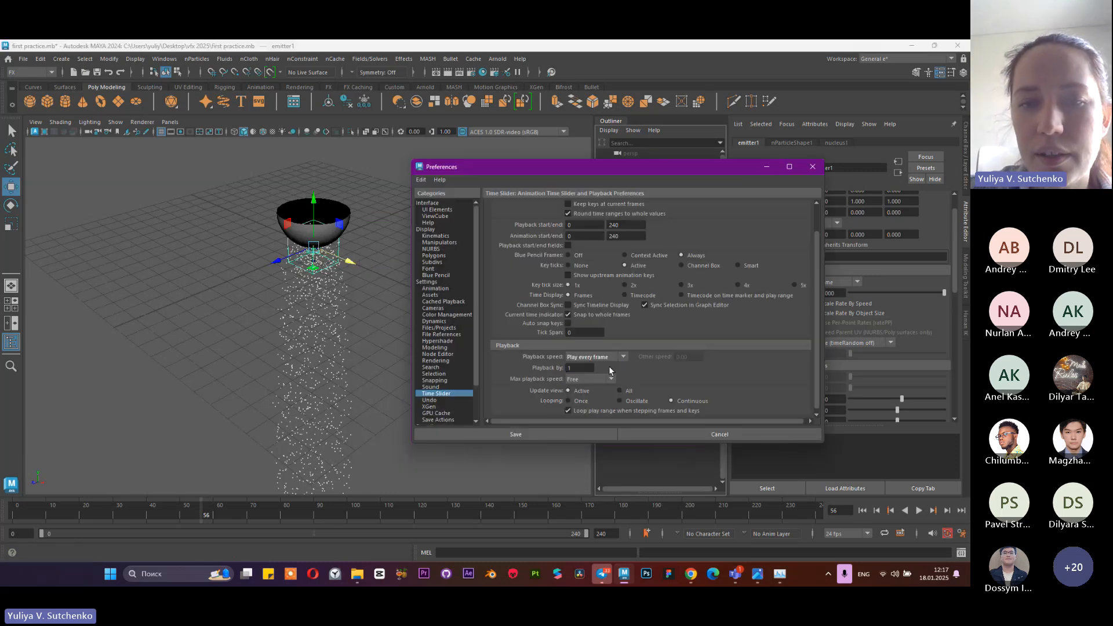
{"action": "left_click", "coordinate": [591, 357]}
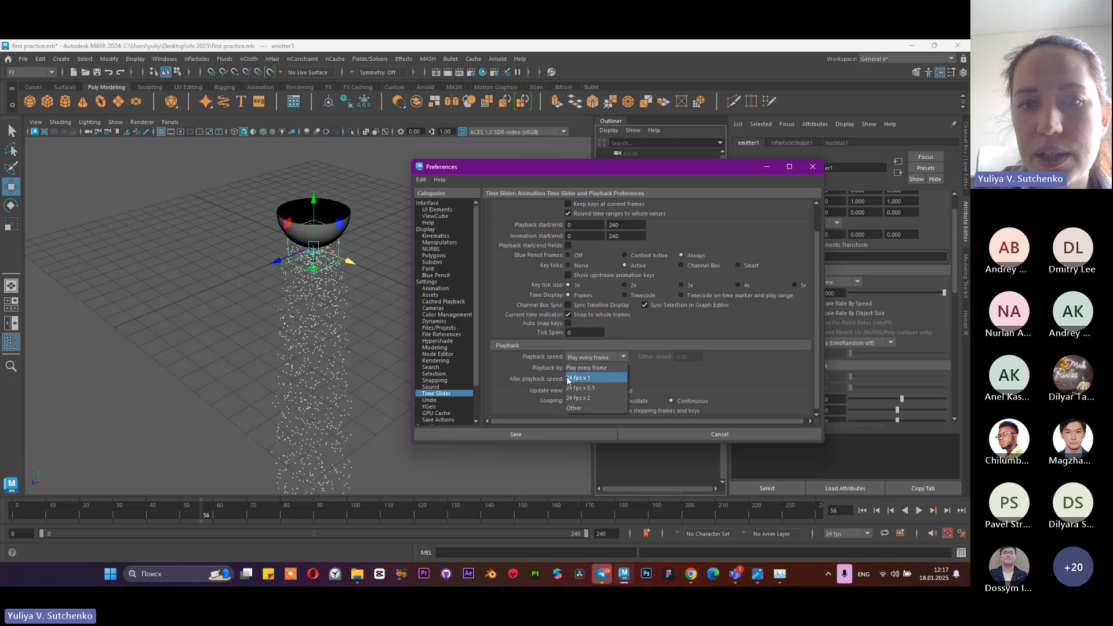
{"action": "left_click", "coordinate": [583, 367]}
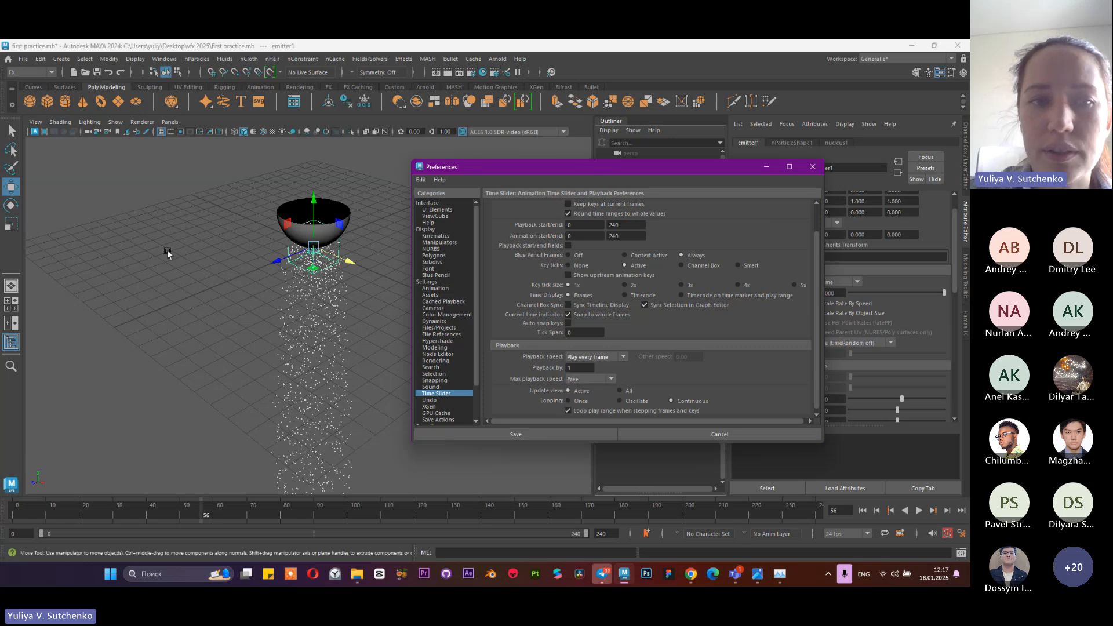
{"action": "scroll", "coordinate": [335, 359], "scroll_direction": "down", "scroll_amount": 3}
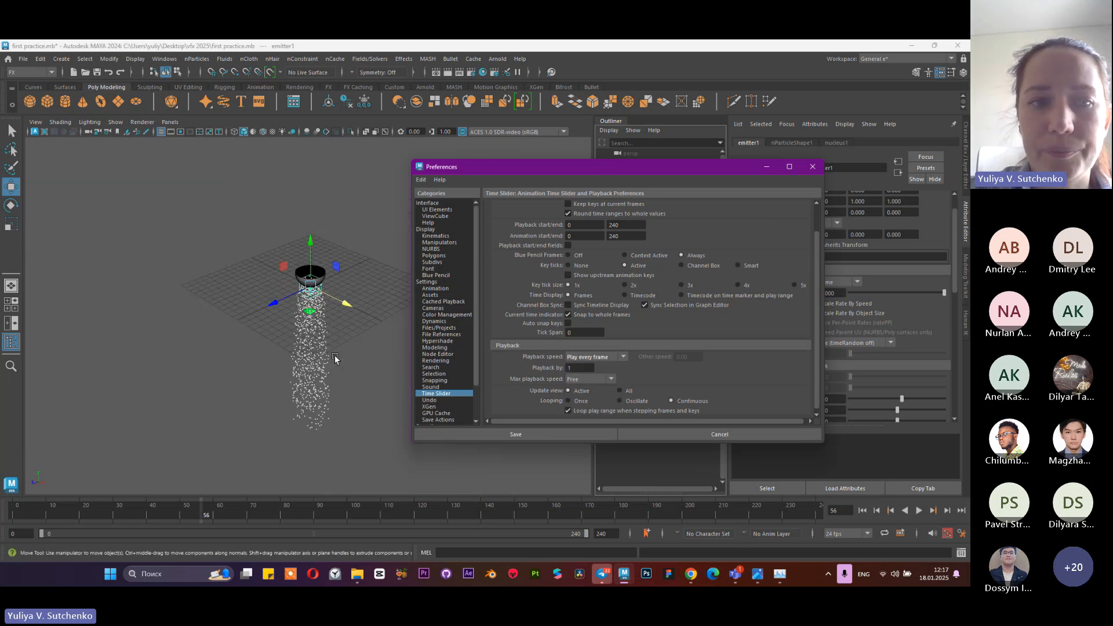
{"action": "scroll", "coordinate": [335, 358], "scroll_direction": "up", "scroll_amount": 3}
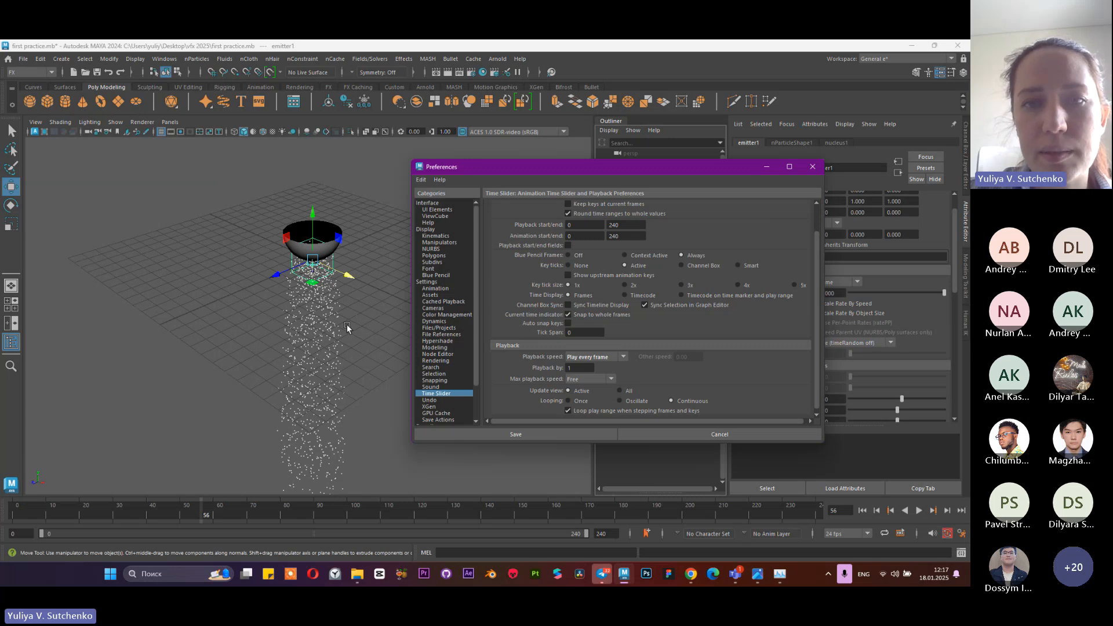
{"action": "left_click", "coordinate": [768, 168]}
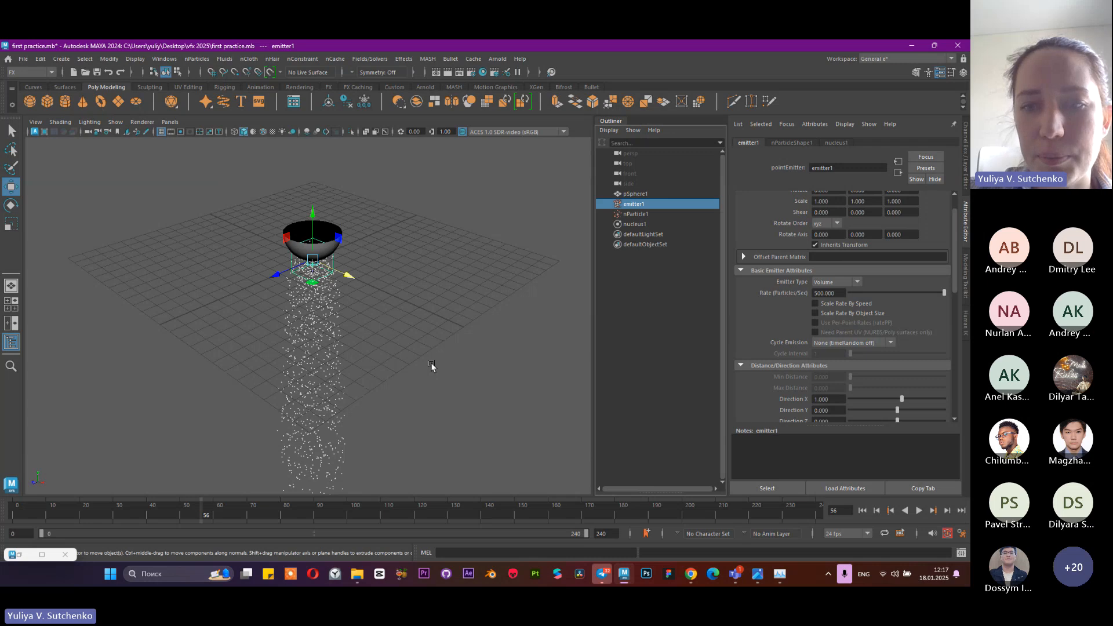
{"action": "left_click", "coordinate": [37, 556]}
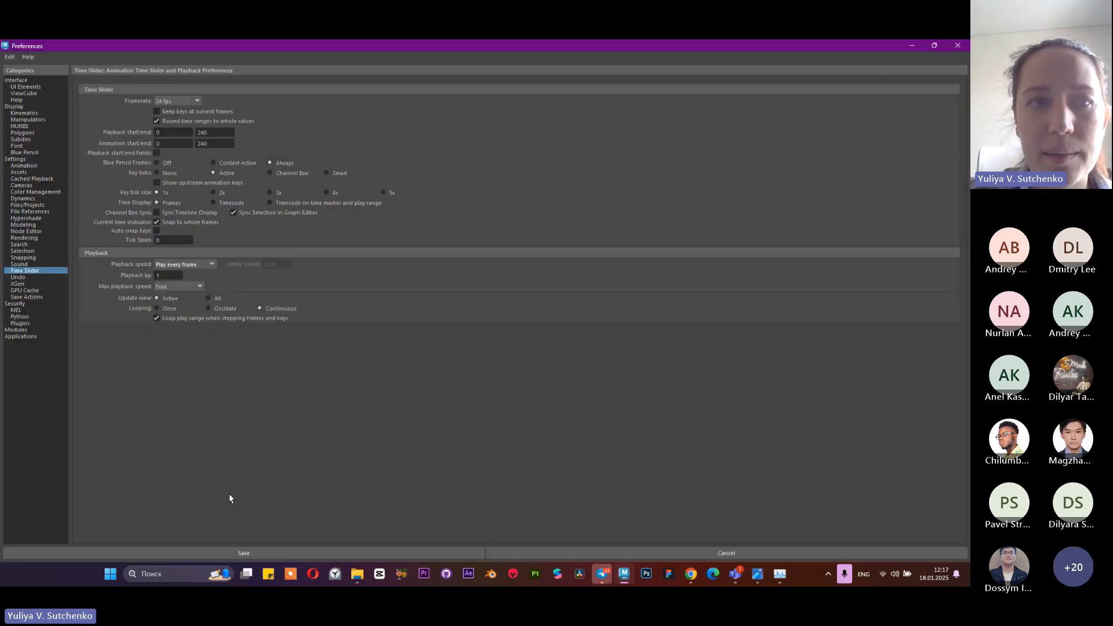
{"action": "left_click", "coordinate": [932, 46]}
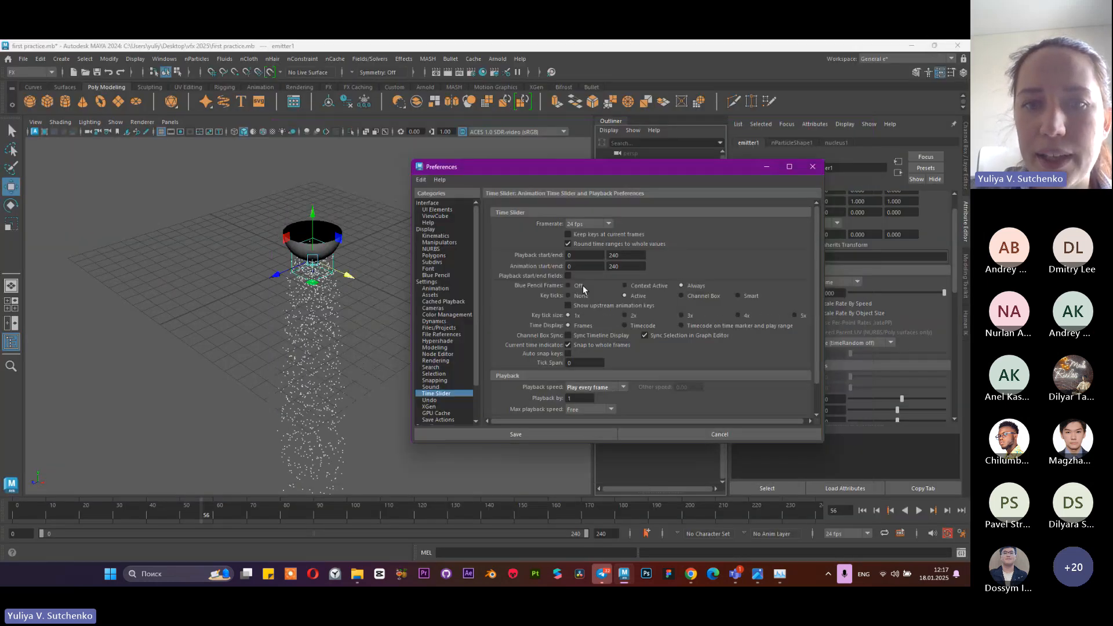
{"action": "left_click", "coordinate": [812, 167]}
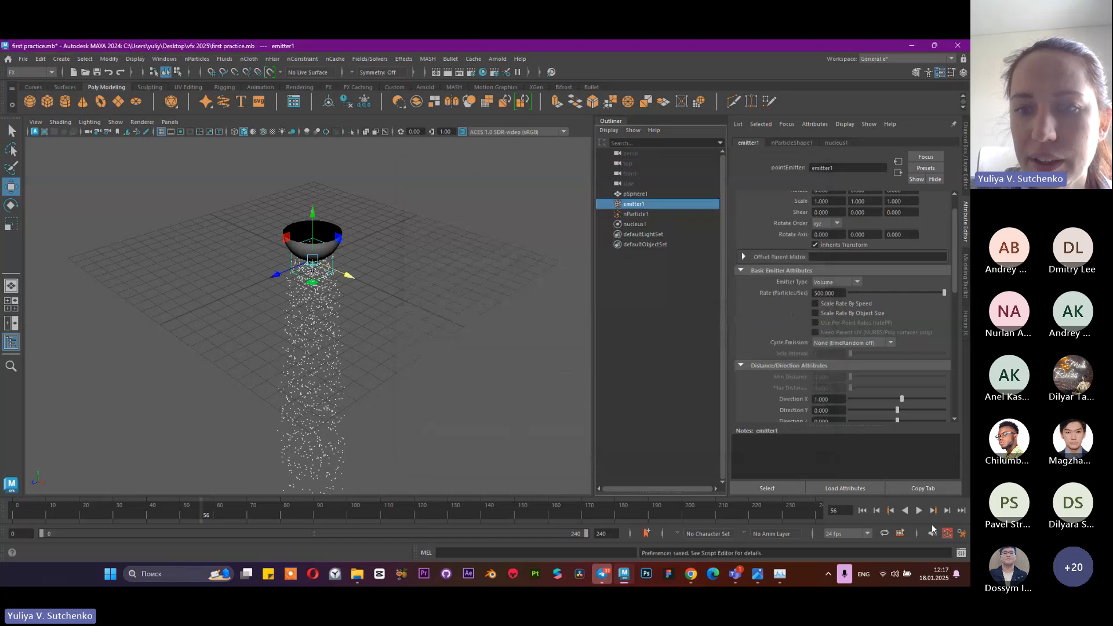
Play the simulation from the start of the range, watch the stream from afar, and stop at frame 149
{"action": "left_click", "coordinate": [864, 512]}
{"action": "left_click", "coordinate": [919, 511]}
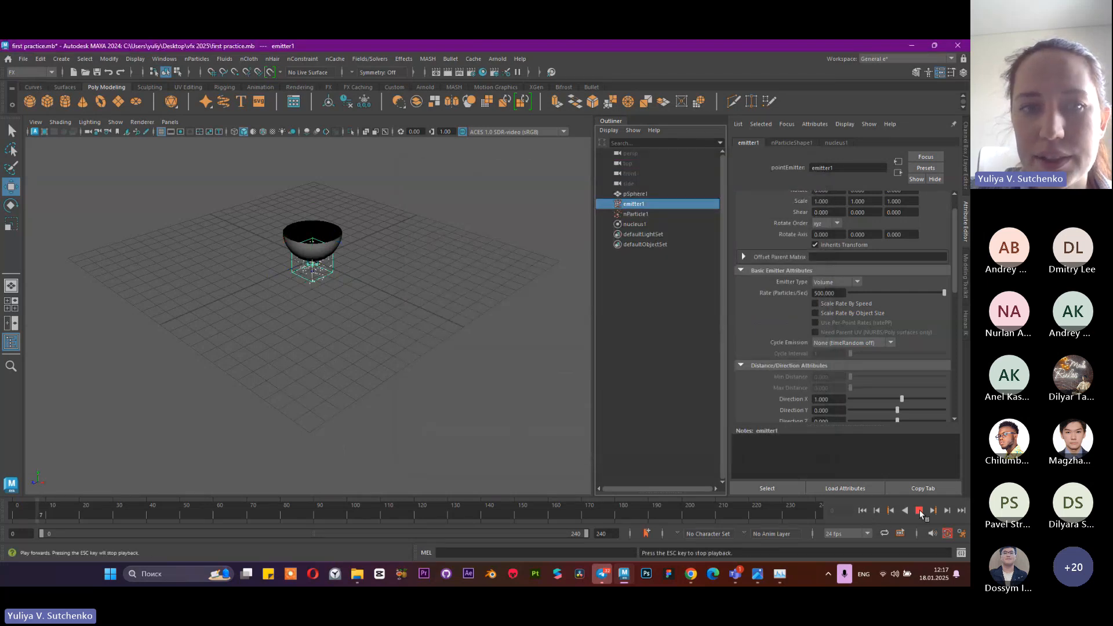
{"action": "scroll", "coordinate": [395, 460], "scroll_direction": "down", "scroll_amount": 6}
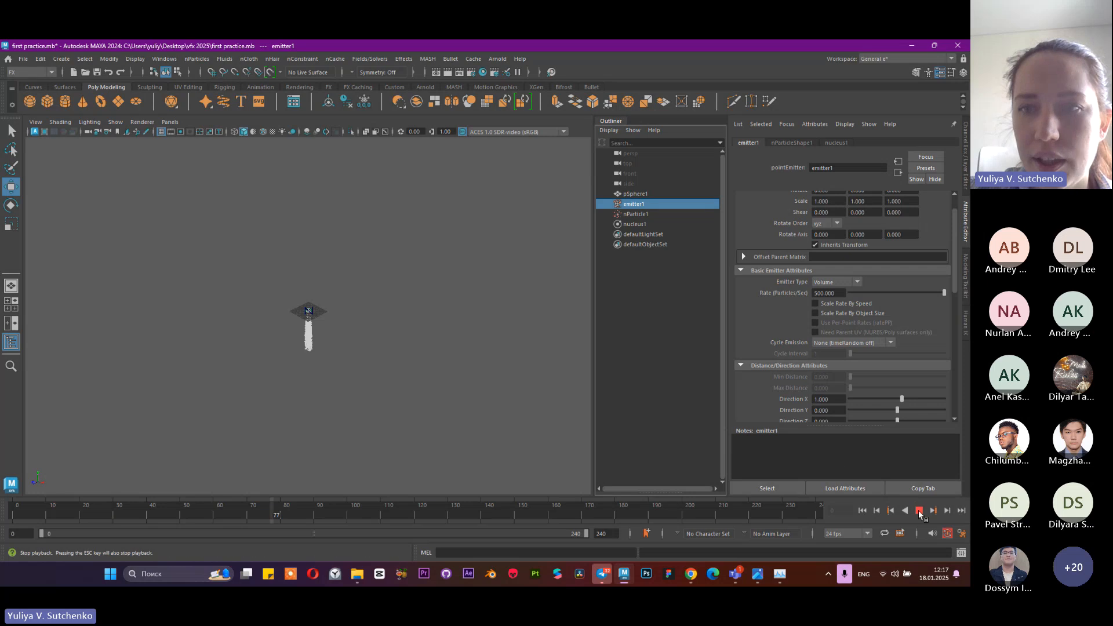
{"action": "key", "text": "Escape"}
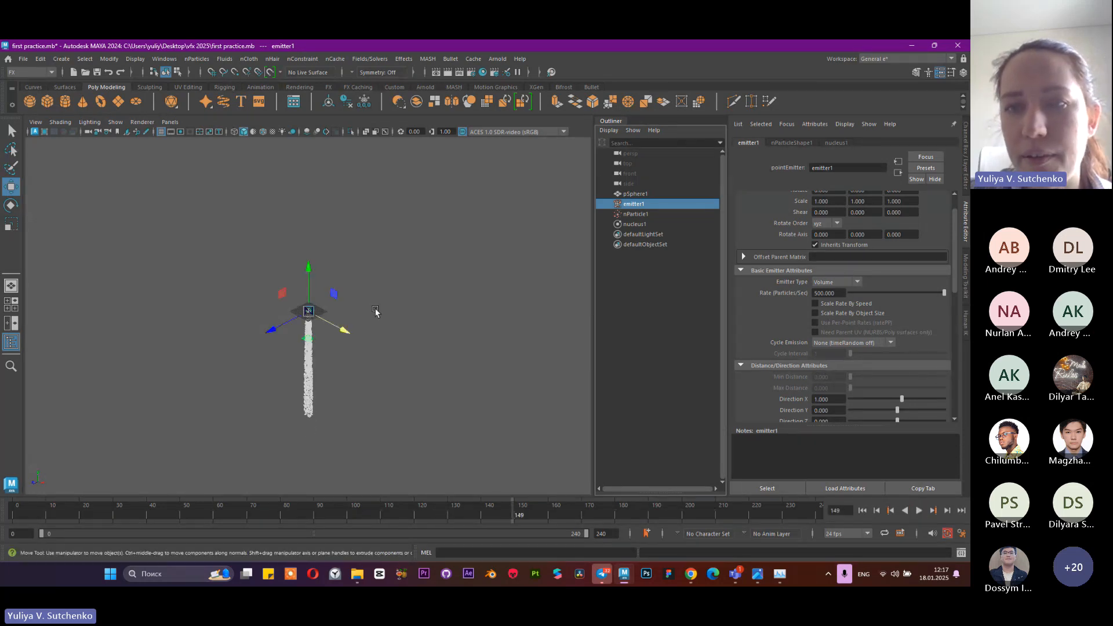
Examine the falling particle stream up close below the bowl and from a distance, selecting the nParticle object
{"action": "left_click_drag", "start_coordinate": [373, 311], "coordinate": [374, 386], "text": "alt"}
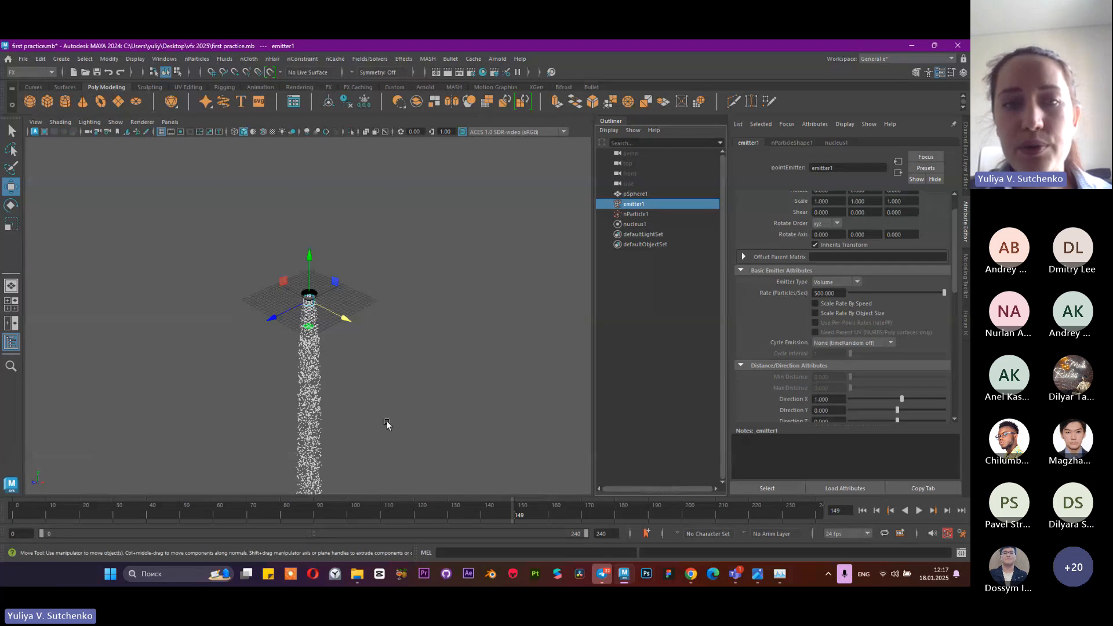
{"action": "middle_click_drag", "start_coordinate": [387, 423], "coordinate": [417, 314], "text": "alt"}
{"action": "scroll", "coordinate": [385, 316], "scroll_direction": "up", "scroll_amount": 3}
{"action": "middle_click_drag", "start_coordinate": [379, 347], "coordinate": [365, 297], "text": "alt"}
{"action": "right_click_drag", "start_coordinate": [365, 298], "coordinate": [402, 278], "text": "alt"}
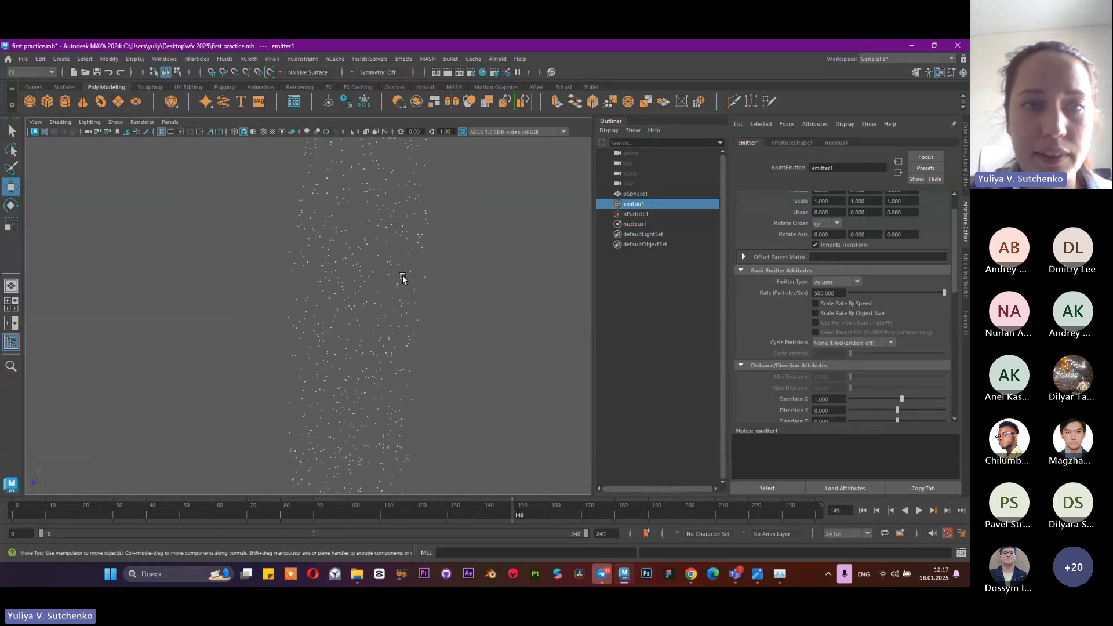
{"action": "middle_click_drag", "start_coordinate": [451, 345], "coordinate": [441, 381], "text": "alt"}
{"action": "left_click_drag", "start_coordinate": [314, 232], "coordinate": [393, 285]}
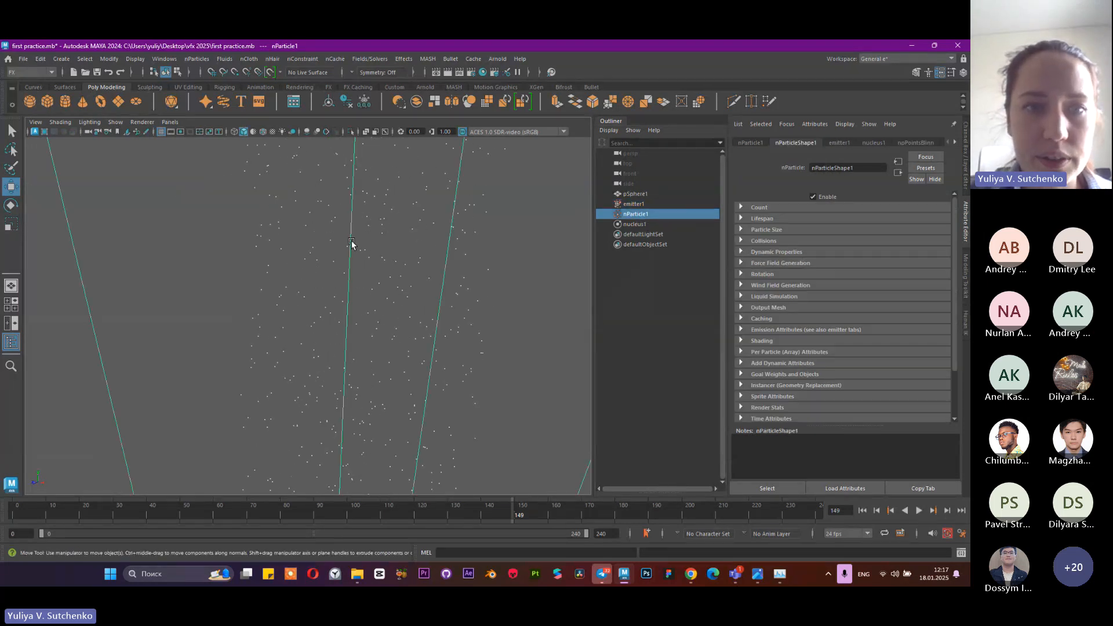
{"action": "right_click_drag", "start_coordinate": [434, 238], "coordinate": [243, 328], "text": "alt"}
{"action": "middle_click_drag", "start_coordinate": [393, 472], "coordinate": [425, 335], "text": "alt"}
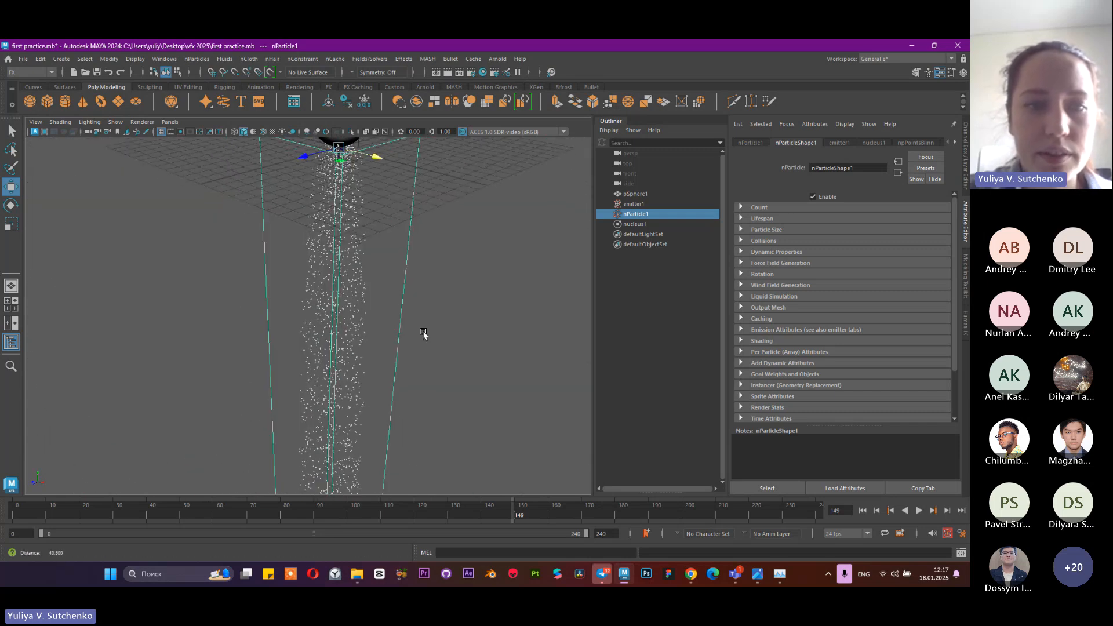
{"action": "right_click_drag", "start_coordinate": [424, 335], "coordinate": [373, 342], "text": "alt"}
Set the emitter's rate to 100 particles per second and test the simulation from the start, stopping at frame 12
{"action": "left_click", "coordinate": [638, 203]}
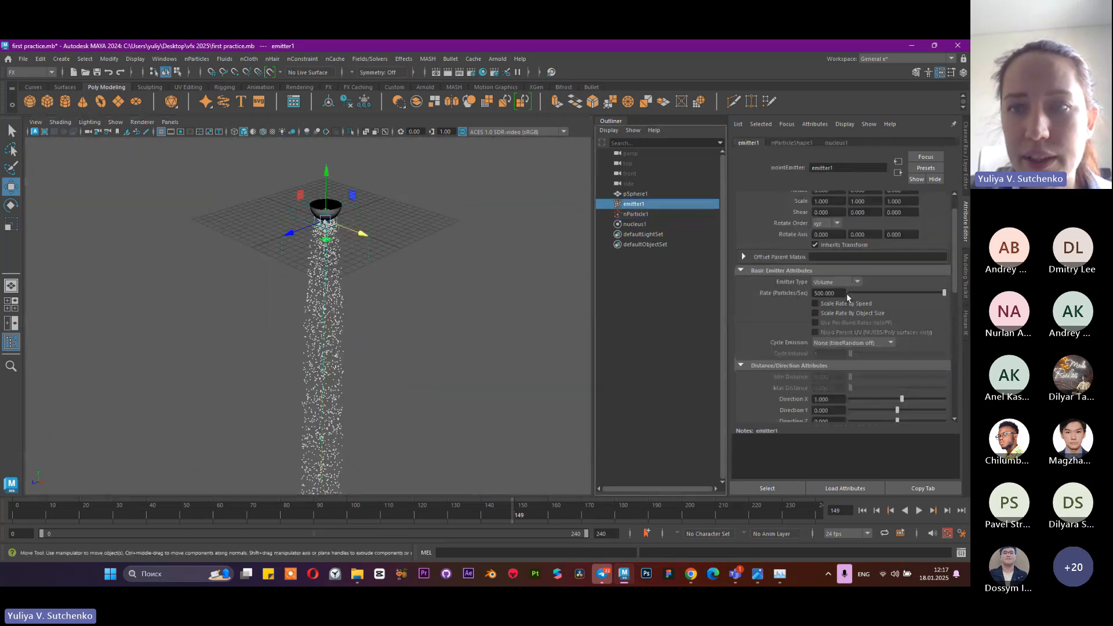
{"action": "type", "text": "100"}
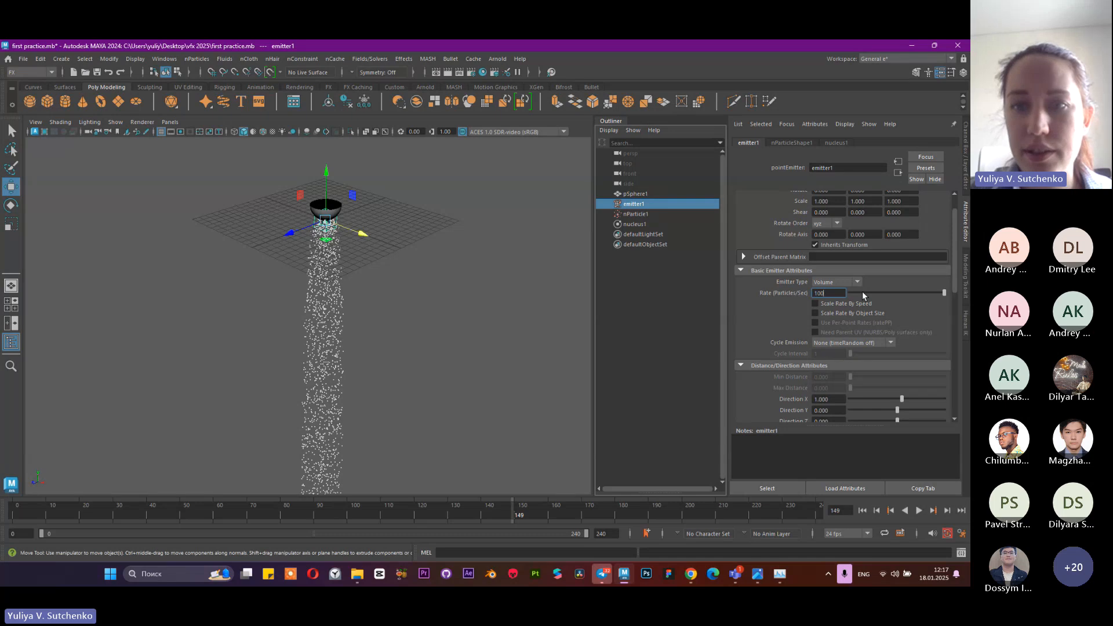
{"action": "key", "text": "Return"}
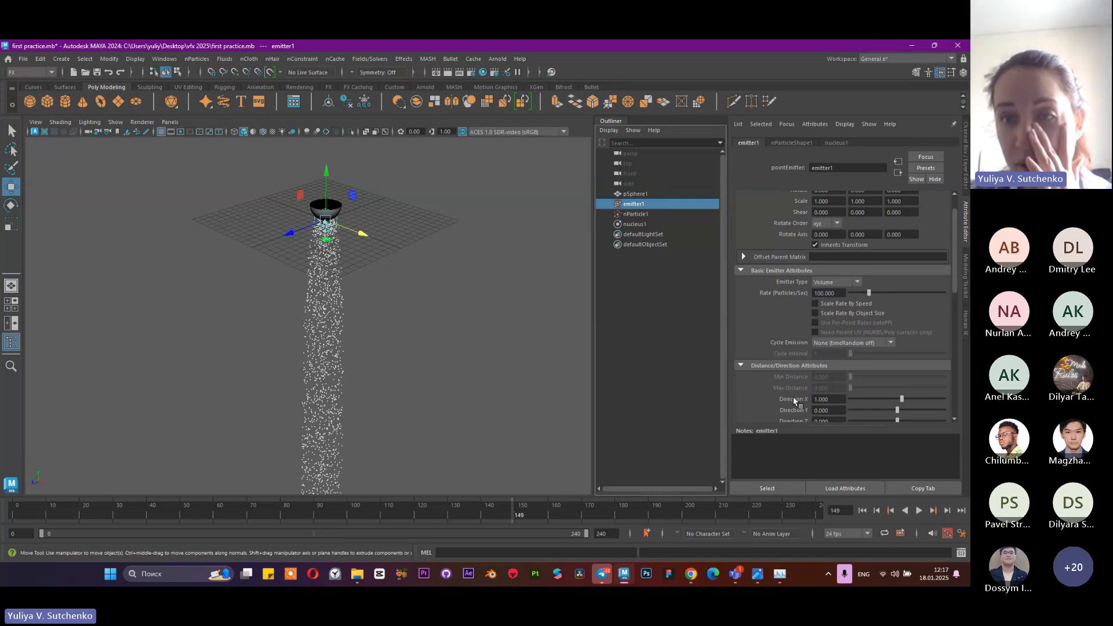
{"action": "left_click", "coordinate": [864, 510]}
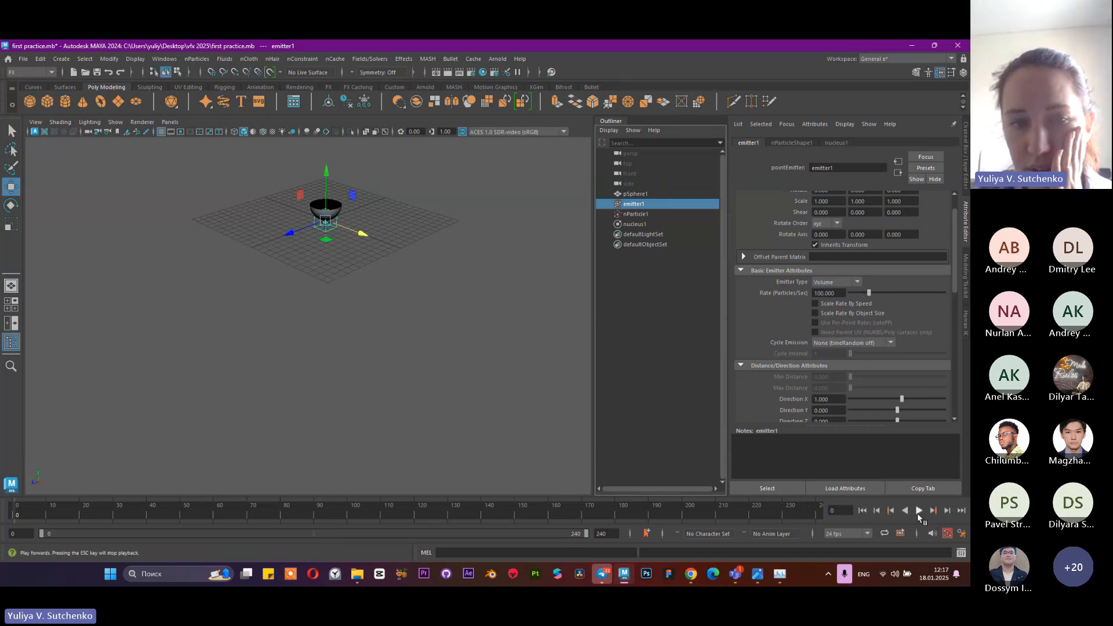
{"action": "left_click", "coordinate": [918, 510]}
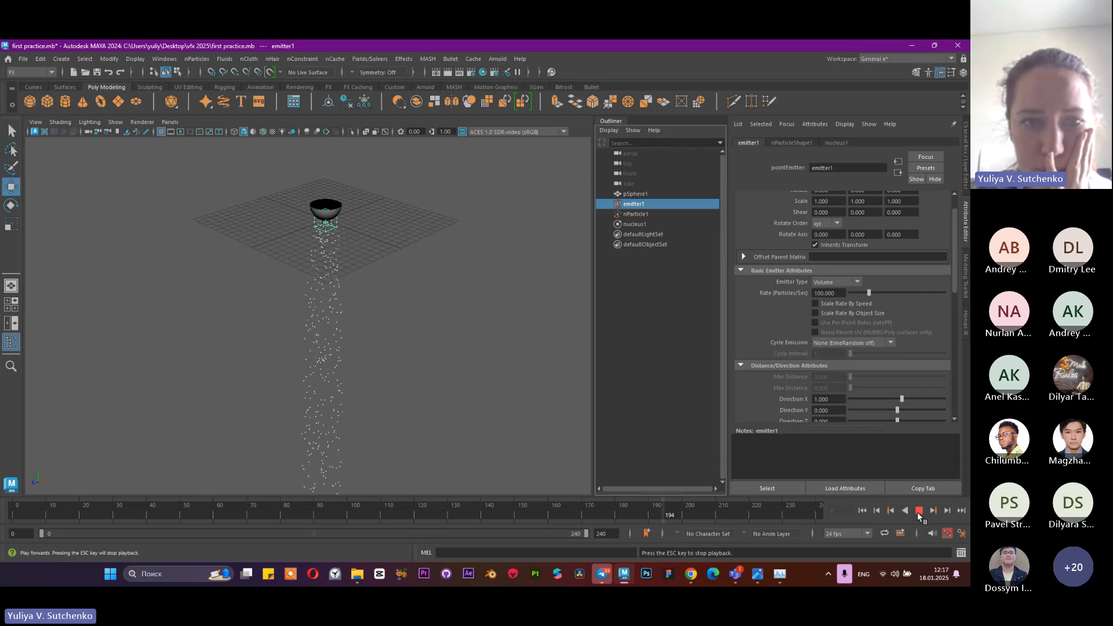
{"action": "left_click", "coordinate": [919, 510]}
Set the emitter's rate to 10000 particles per second, play the simulation while viewing the stream from several angles, and stop at frame 175
{"action": "left_click", "coordinate": [821, 294]}
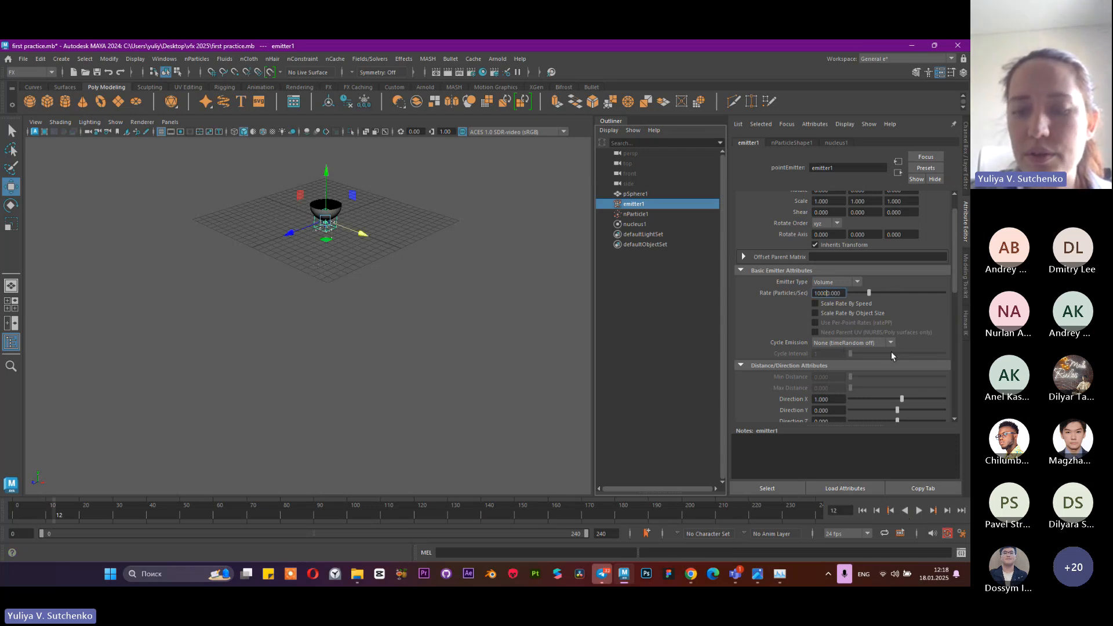
{"action": "type", "text": "0"}
{"action": "key", "text": "Return"}
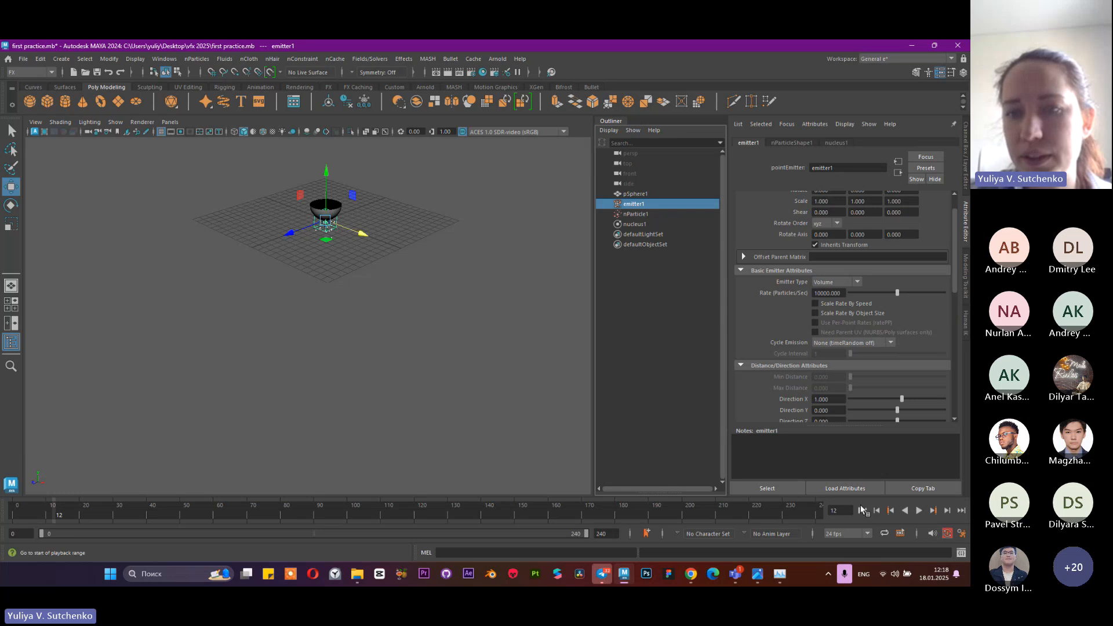
{"action": "left_click", "coordinate": [919, 511]}
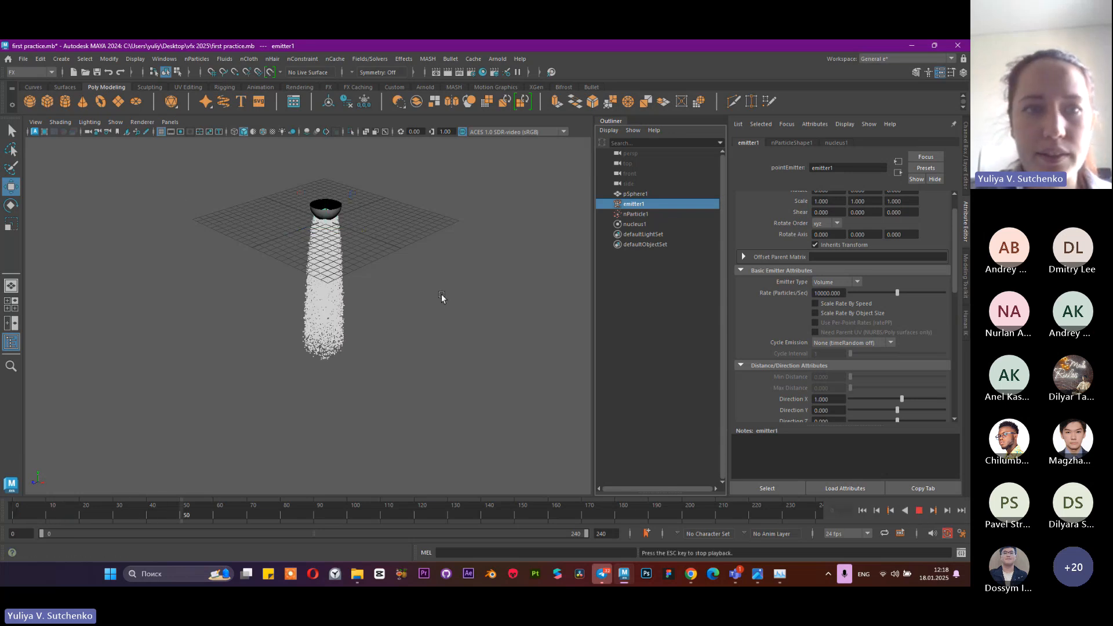
{"action": "scroll", "coordinate": [401, 294], "scroll_direction": "up", "scroll_amount": 5}
{"action": "scroll", "coordinate": [413, 316], "scroll_direction": "down", "scroll_amount": 7}
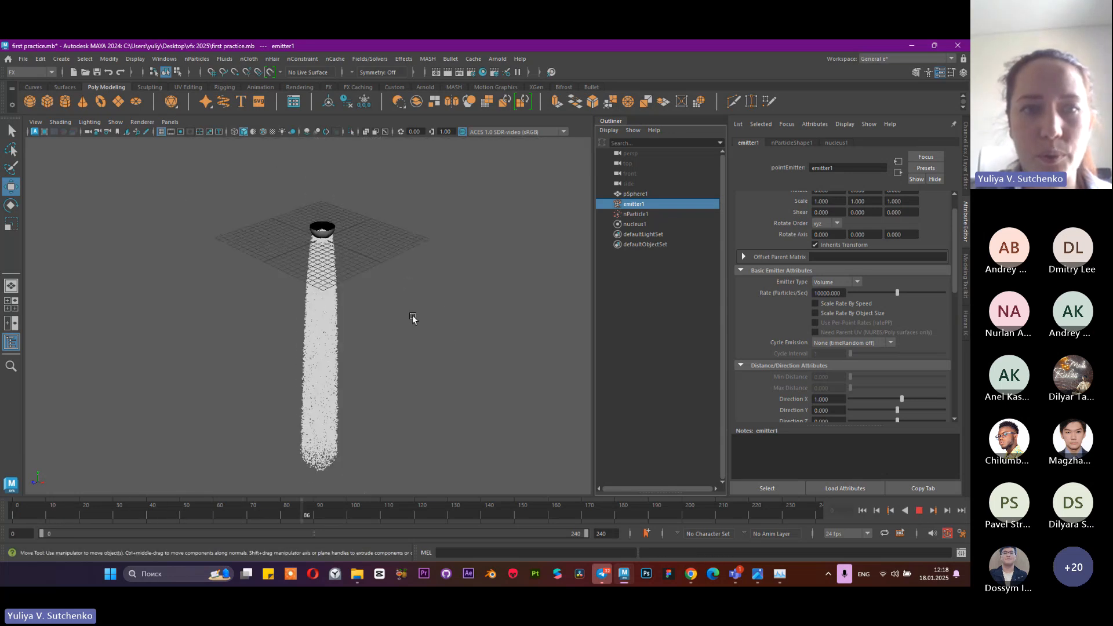
{"action": "left_click_drag", "start_coordinate": [412, 315], "coordinate": [435, 345], "text": "alt"}
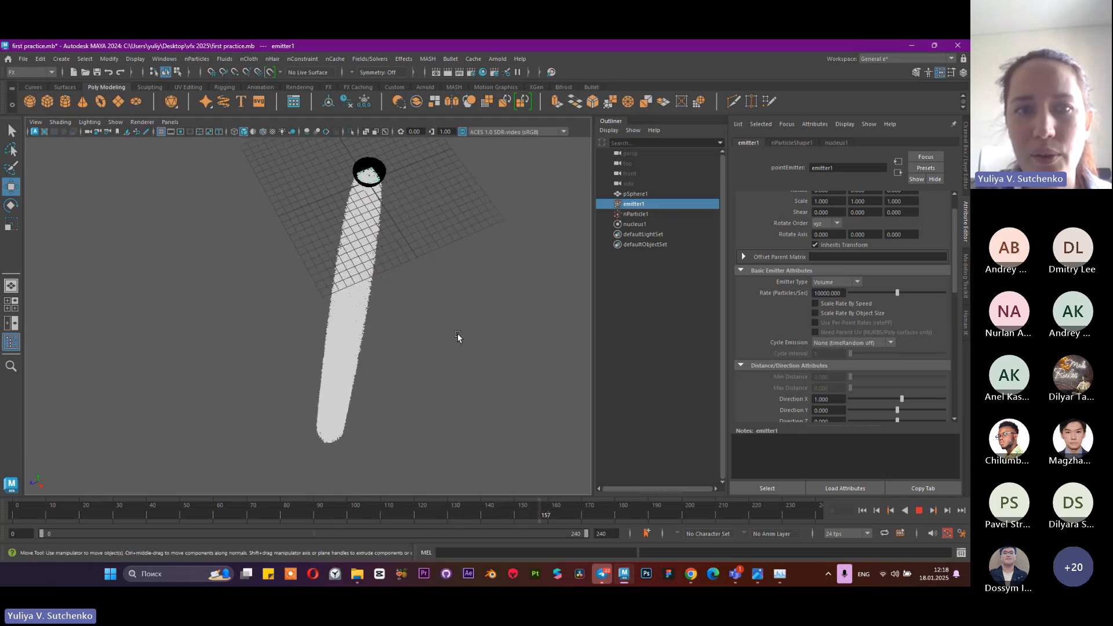
{"action": "left_click", "coordinate": [919, 511]}
Set the emitter's rate to 100000 particles per second
{"action": "left_click", "coordinate": [819, 293]}
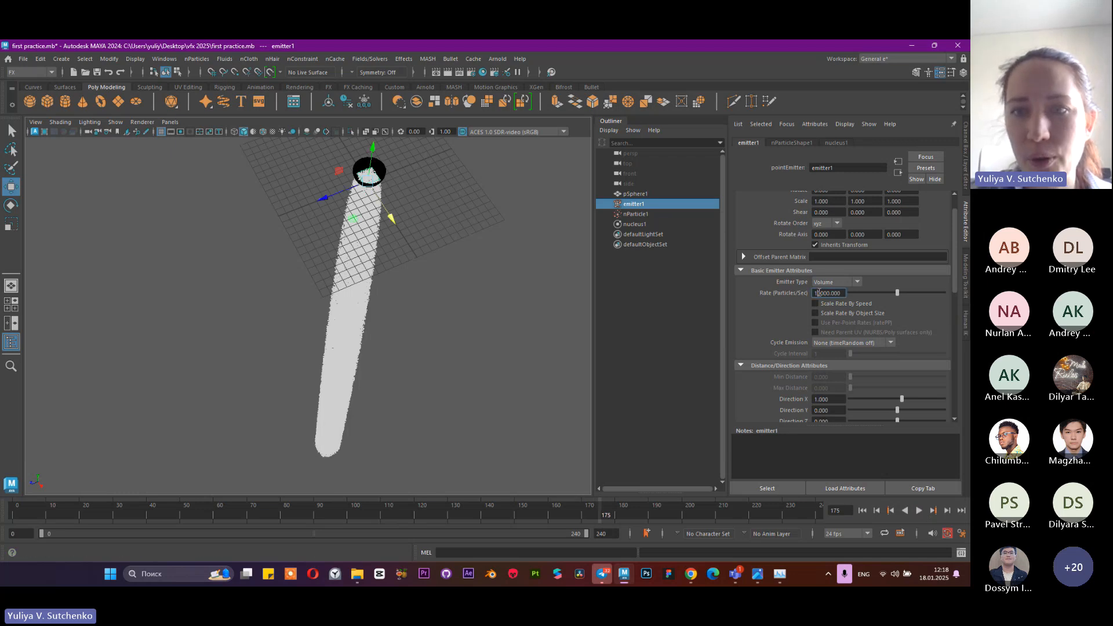
{"action": "type", "text": "0"}
{"action": "key", "text": "Return"}
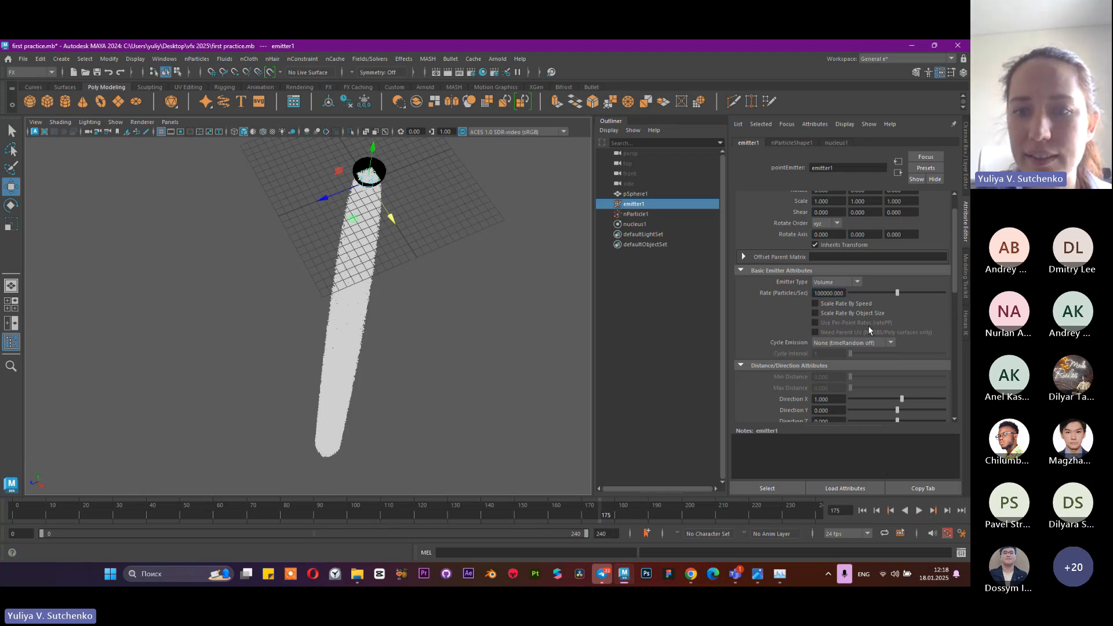
Switch to Task Manager, compare the CPU and memory performance graphs, and return to the Maya scene
{"action": "left_click", "coordinate": [781, 574]}
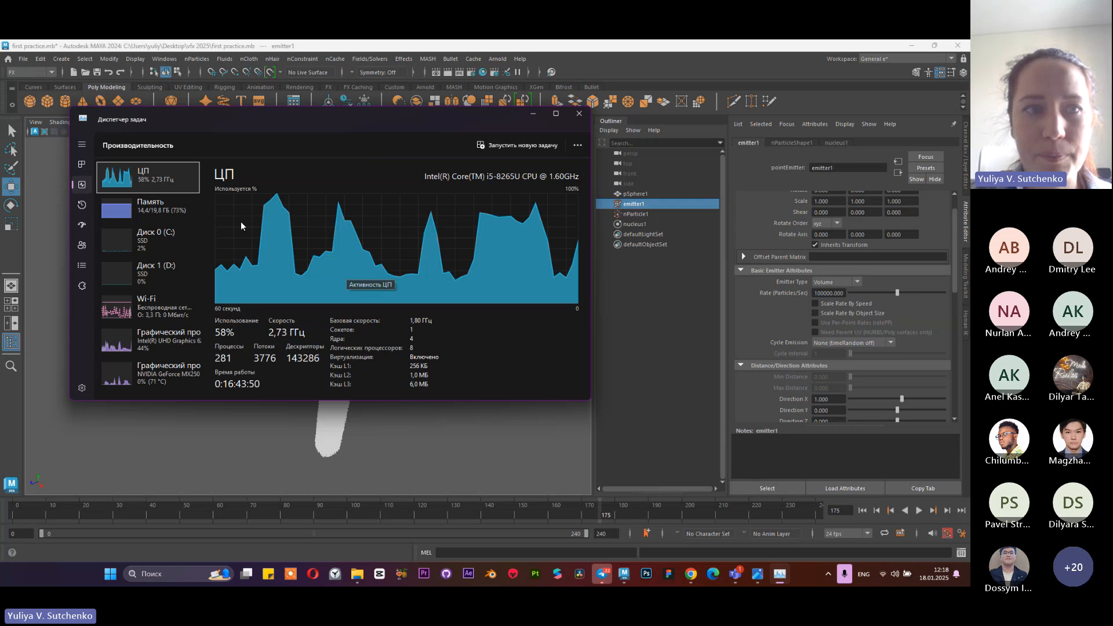
{"action": "left_click", "coordinate": [180, 212]}
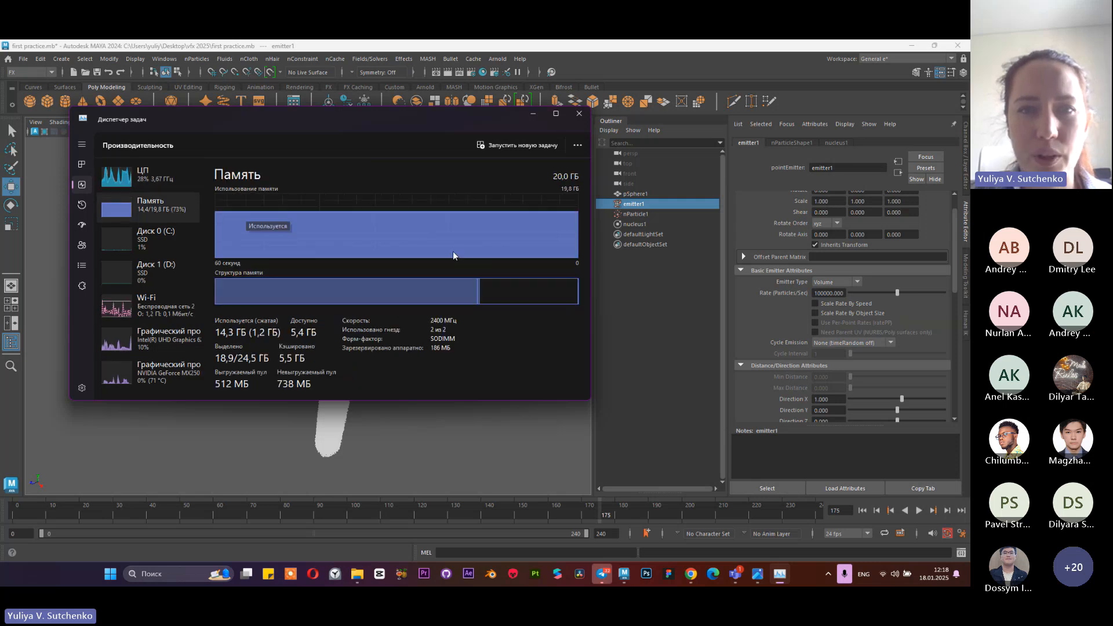
{"action": "left_click", "coordinate": [167, 178]}
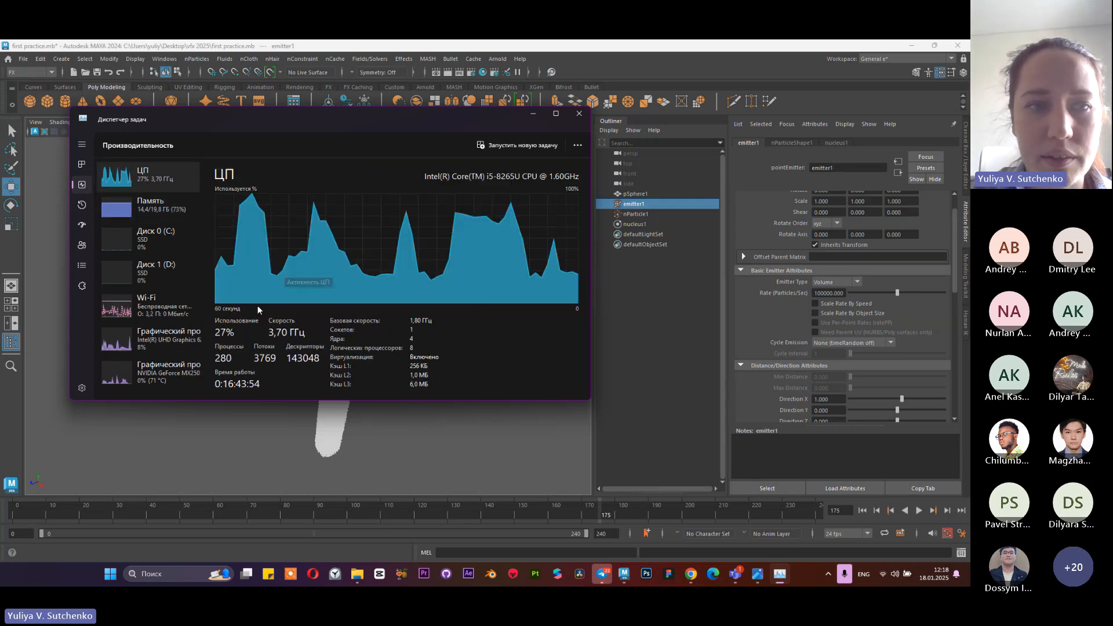
{"action": "left_click", "coordinate": [152, 207]}
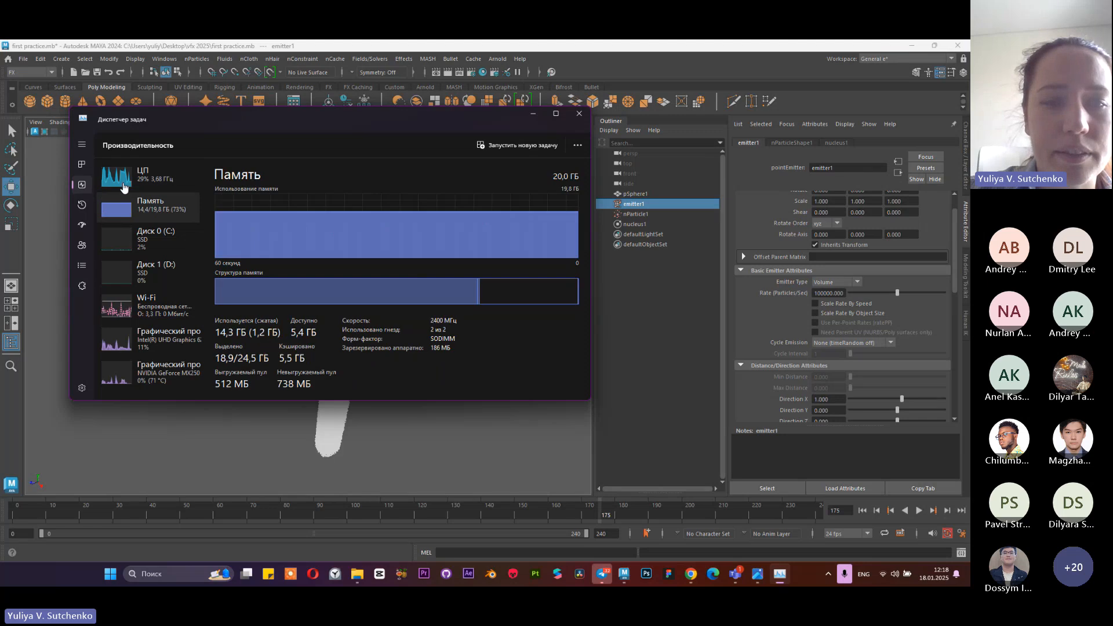
{"action": "left_click", "coordinate": [138, 172]}
{"action": "left_click", "coordinate": [531, 113]}
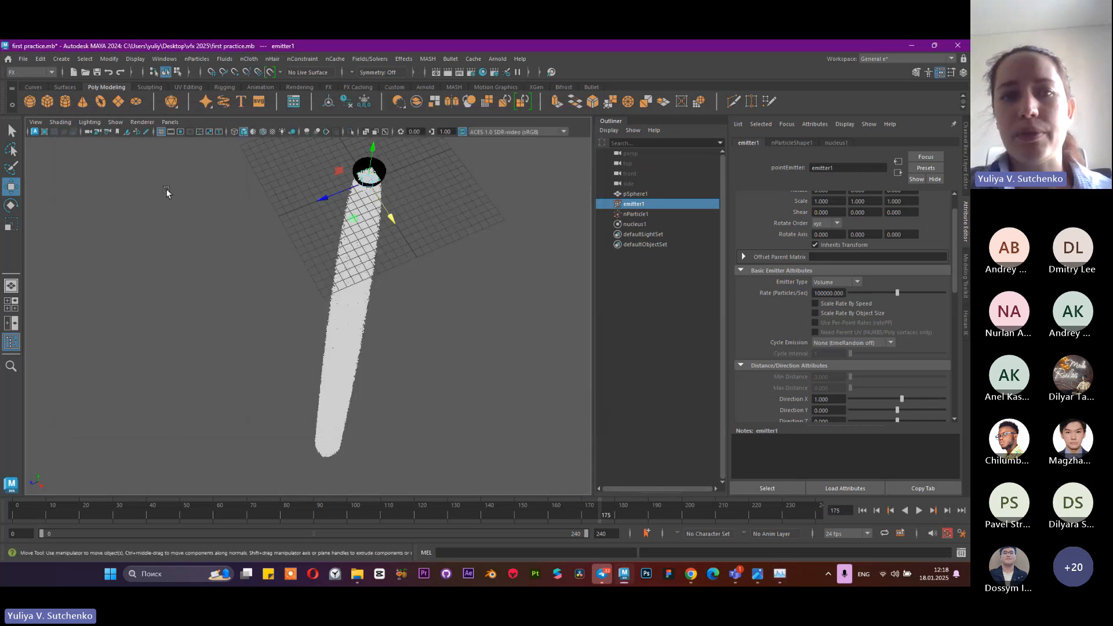
Play the simulation from the start, skip ahead to frame 145, and return to the first frame
{"action": "left_click", "coordinate": [862, 512]}
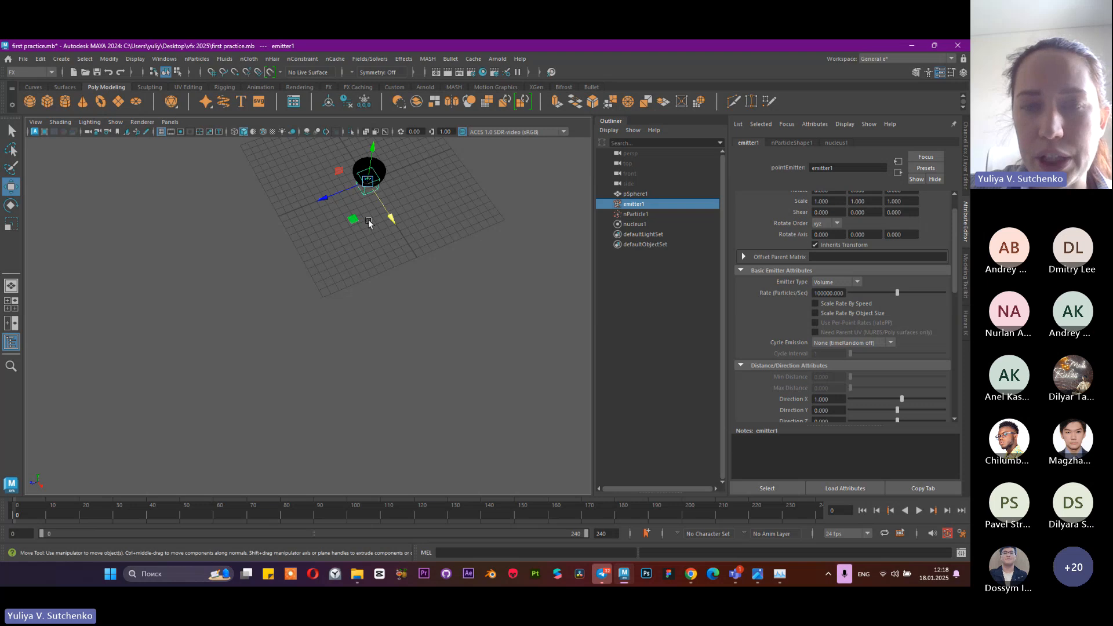
{"action": "key", "text": "alt+v"}
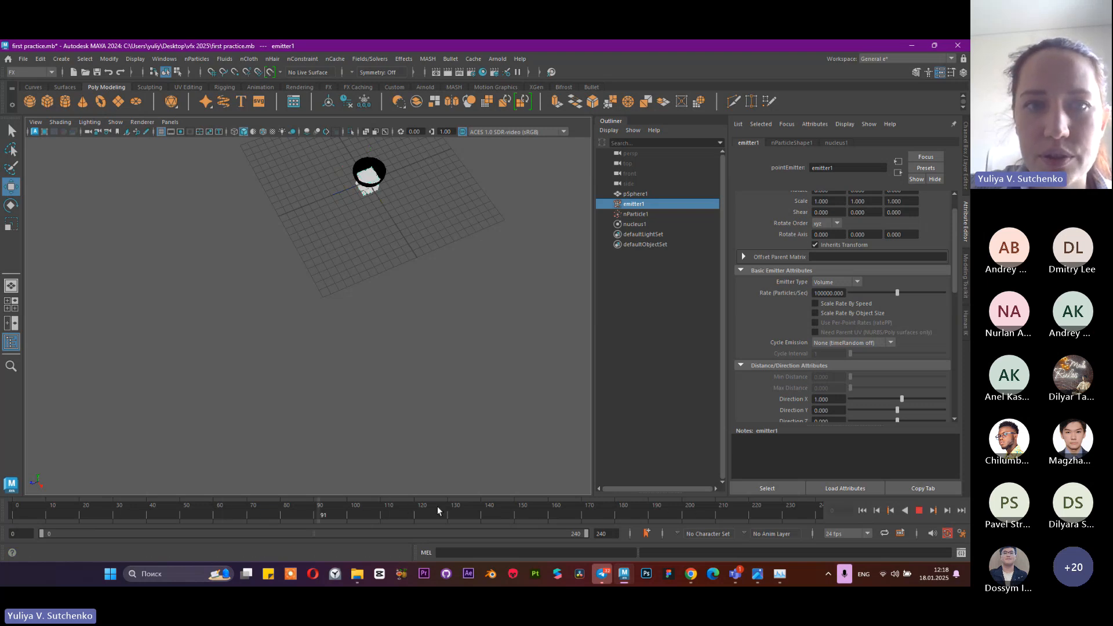
{"action": "left_click", "coordinate": [500, 511]}
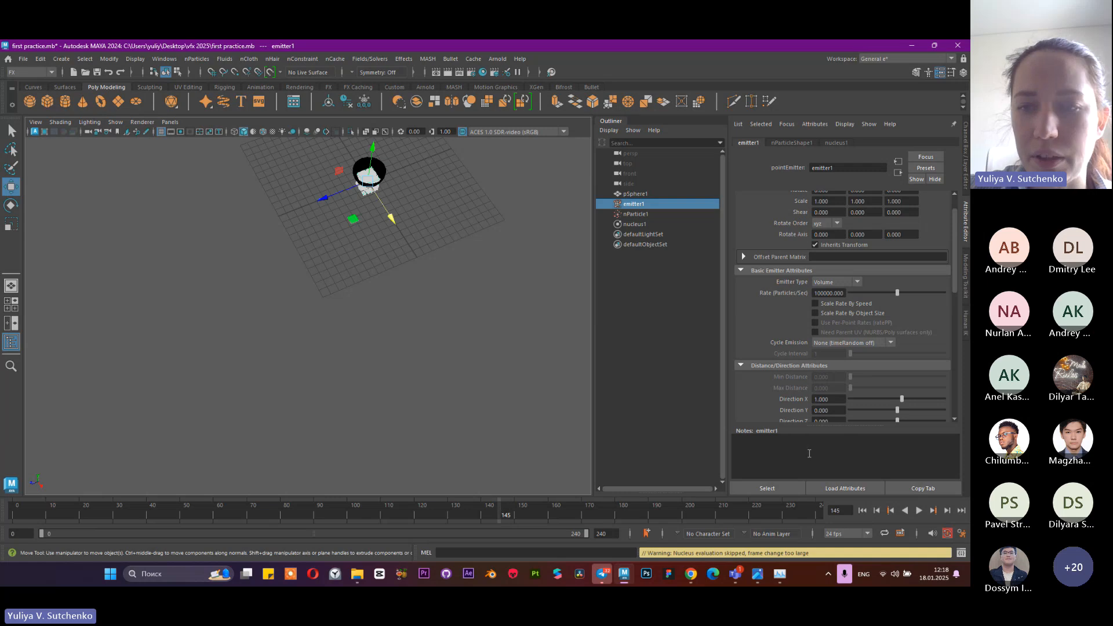
{"action": "left_click", "coordinate": [863, 510]}
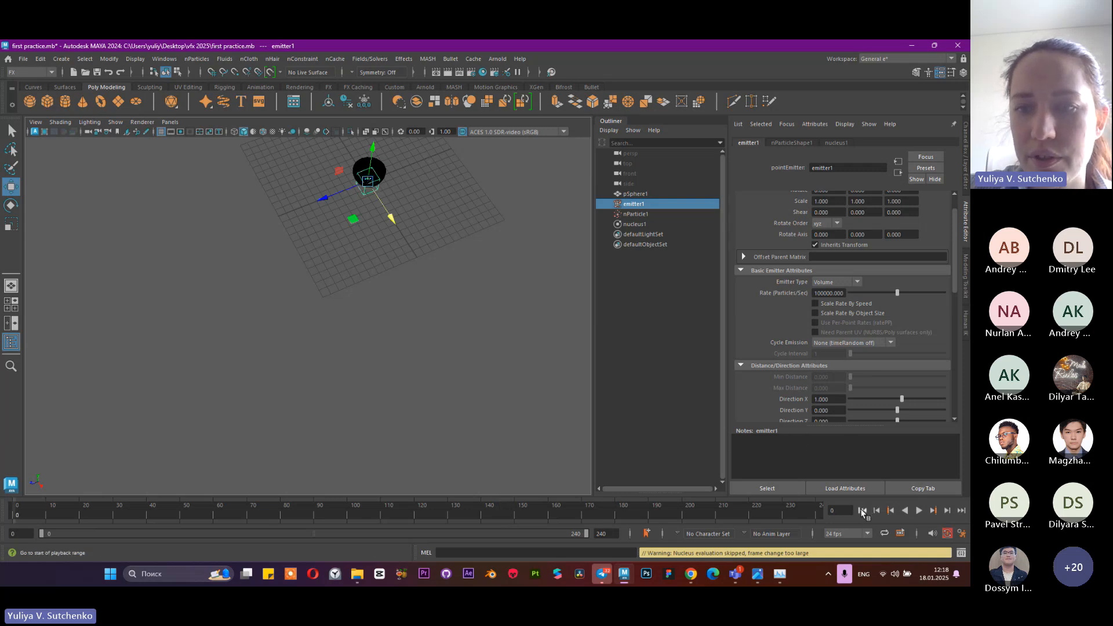
Play the 100000-particle simulation from the start, viewing the bowl and falling stream from several angles, and stop at frame 51
{"action": "scroll", "coordinate": [333, 149], "scroll_direction": "down", "scroll_amount": 2}
{"action": "scroll", "coordinate": [363, 191], "scroll_direction": "up", "scroll_amount": 3}
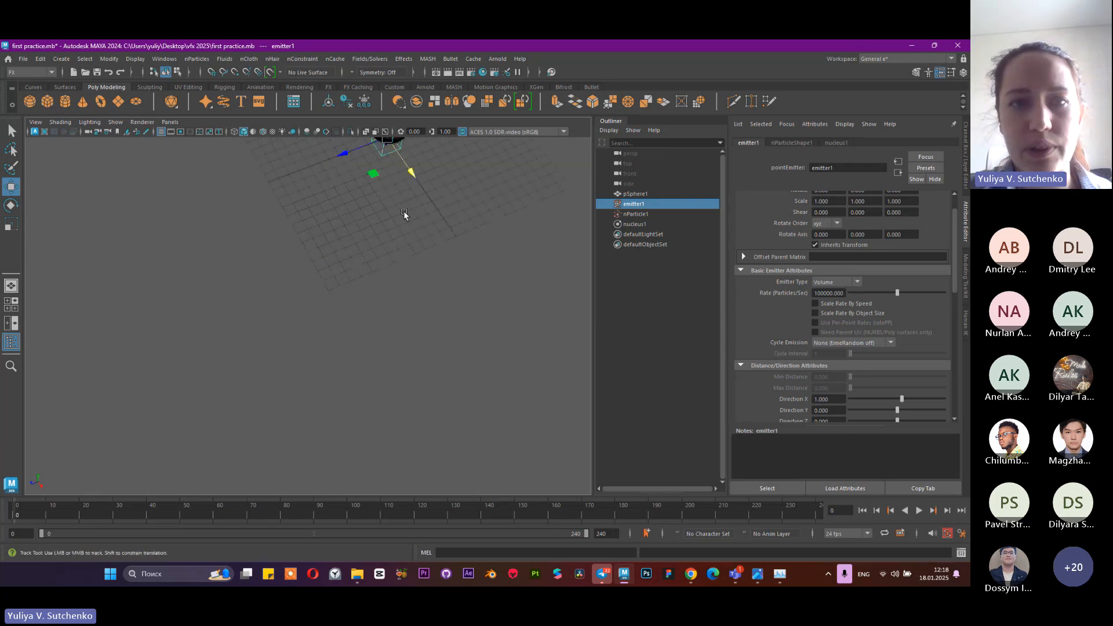
{"action": "middle_click_drag", "start_coordinate": [405, 214], "coordinate": [372, 369], "text": "alt"}
{"action": "left_click_drag", "start_coordinate": [372, 368], "coordinate": [367, 263], "text": "alt"}
{"action": "scroll", "coordinate": [382, 307], "scroll_direction": "up", "scroll_amount": 5}
{"action": "middle_click_drag", "start_coordinate": [385, 308], "coordinate": [331, 406], "text": "alt"}
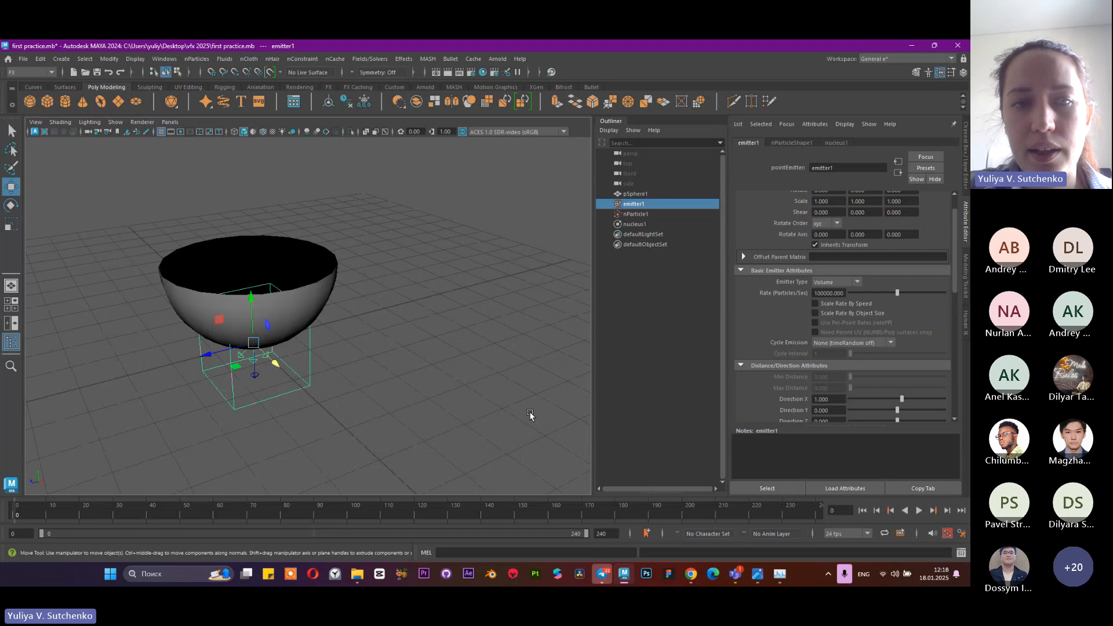
{"action": "left_click", "coordinate": [919, 510]}
{"action": "scroll", "coordinate": [427, 346], "scroll_direction": "down", "scroll_amount": 4}
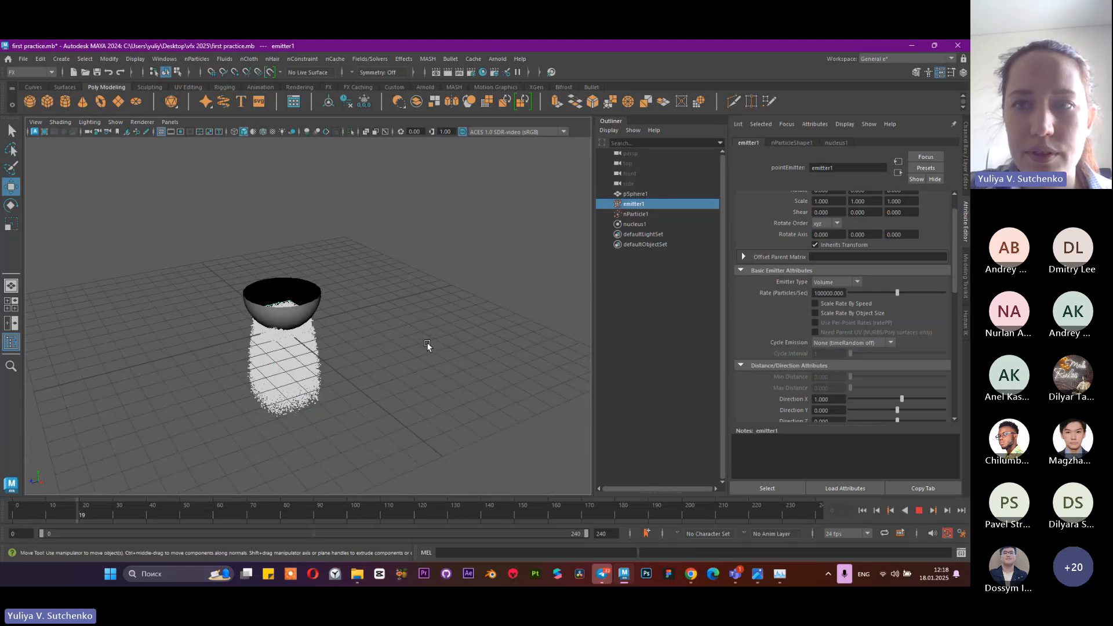
{"action": "middle_click_drag", "start_coordinate": [388, 394], "coordinate": [436, 295], "text": "alt"}
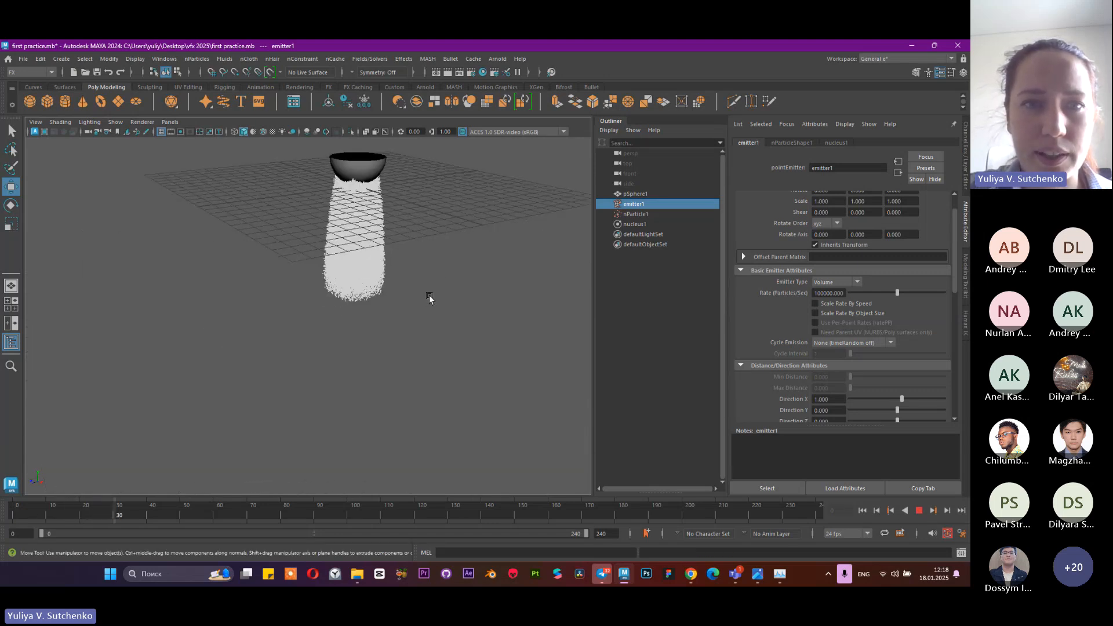
{"action": "middle_click_drag", "start_coordinate": [412, 204], "coordinate": [376, 251], "text": "alt"}
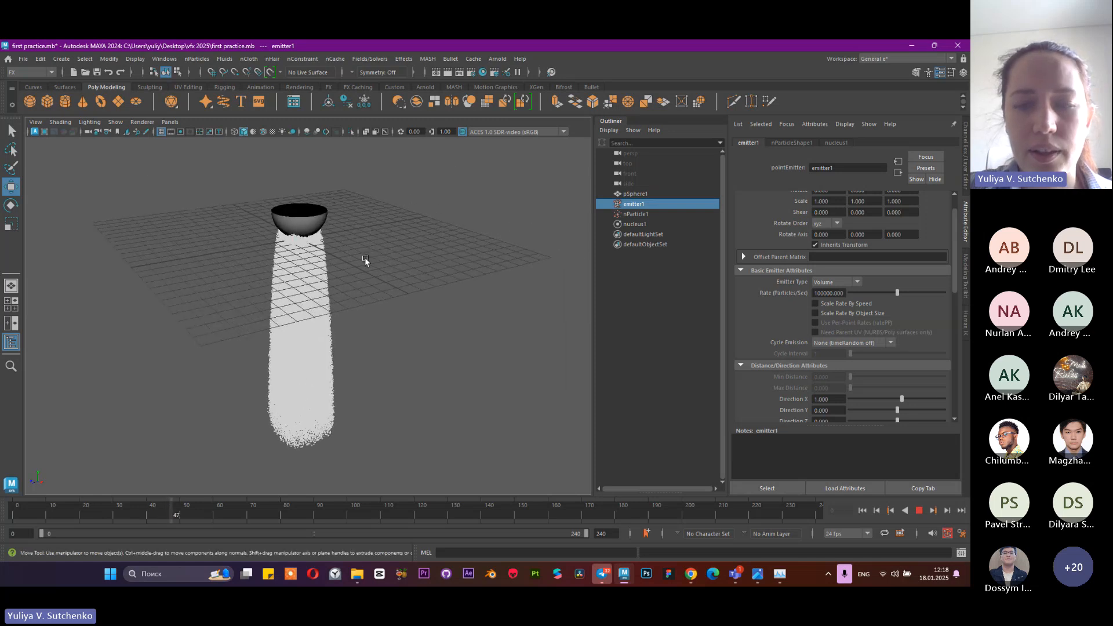
{"action": "left_click", "coordinate": [919, 510]}
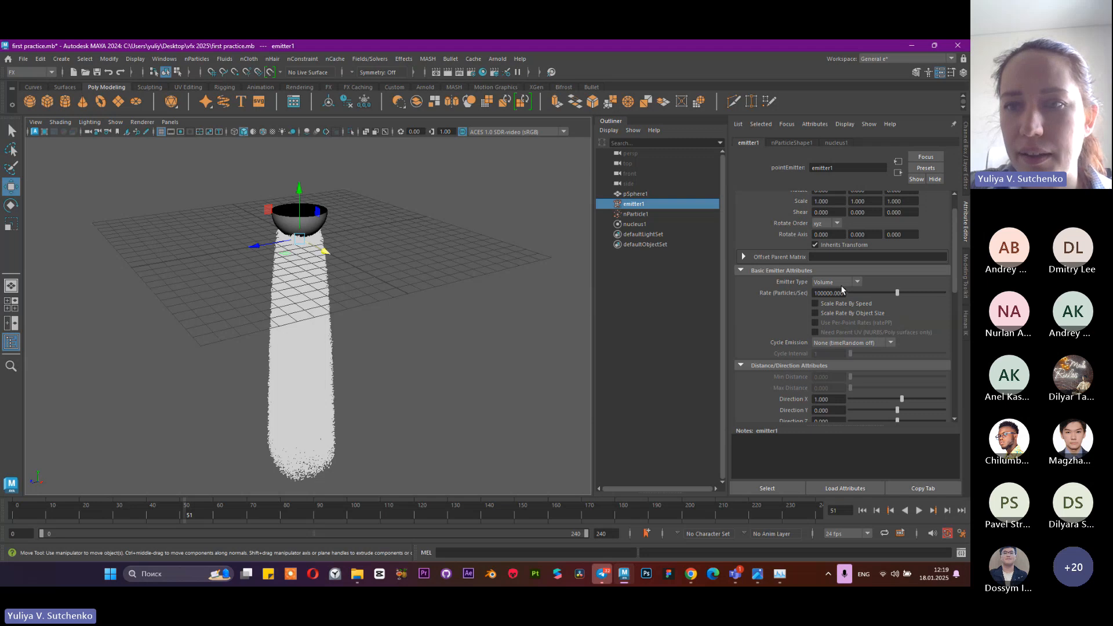
Set the emitter's rate to 1000 particles per second and test the simulation from the start
{"action": "left_click", "coordinate": [824, 297]}
{"action": "key", "text": "BackSpace"}
{"action": "key", "text": "BackSpace"}
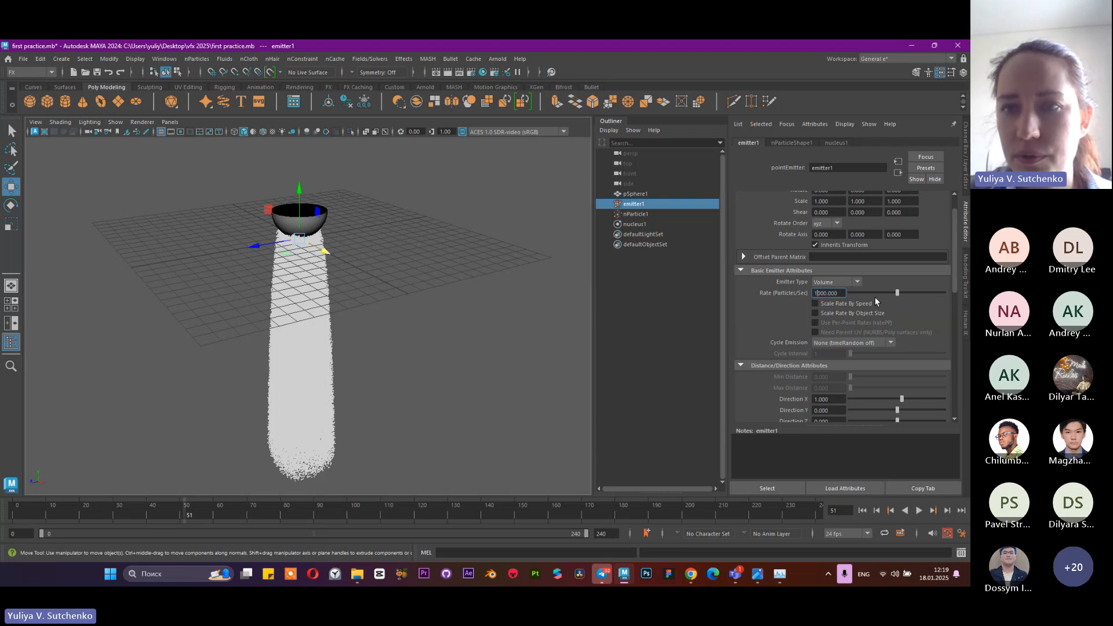
{"action": "key", "text": "Return"}
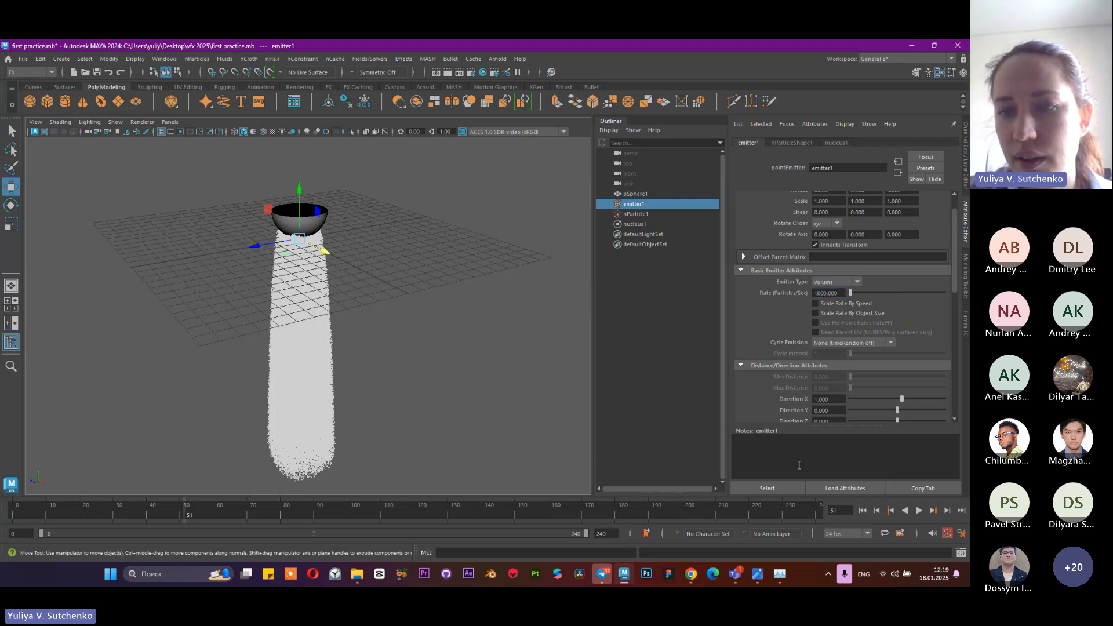
{"action": "left_click", "coordinate": [861, 513]}
{"action": "left_click", "coordinate": [918, 512]}
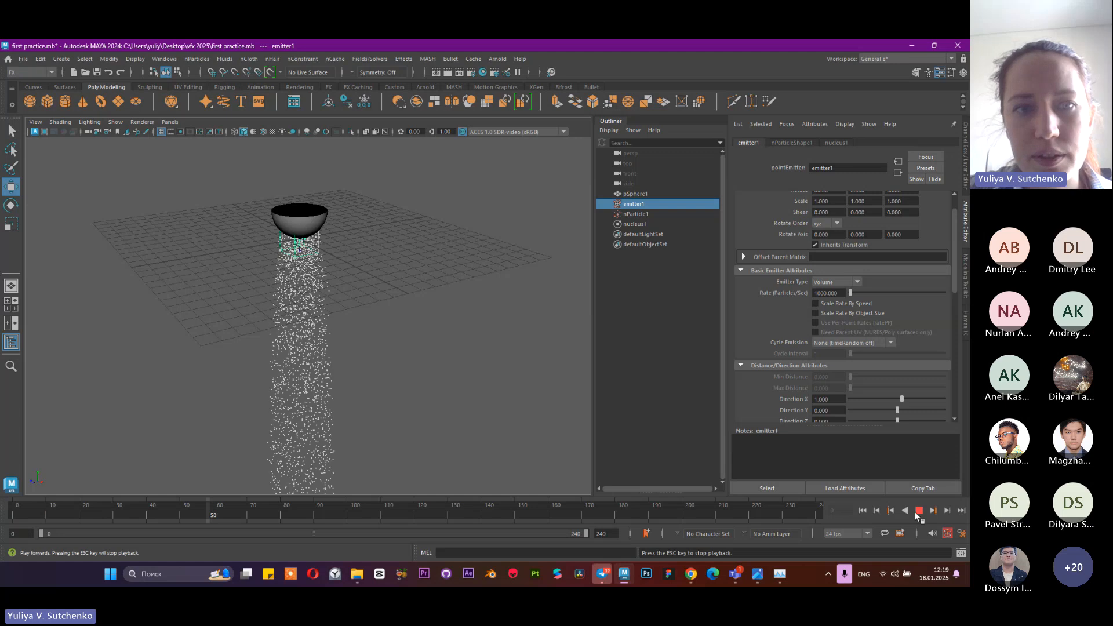
{"action": "left_click", "coordinate": [918, 513]}
Set the emitter's rate to 500 particles per second, test the simulation up to frame 78, and rewind to the start
{"action": "left_click", "coordinate": [862, 510]}
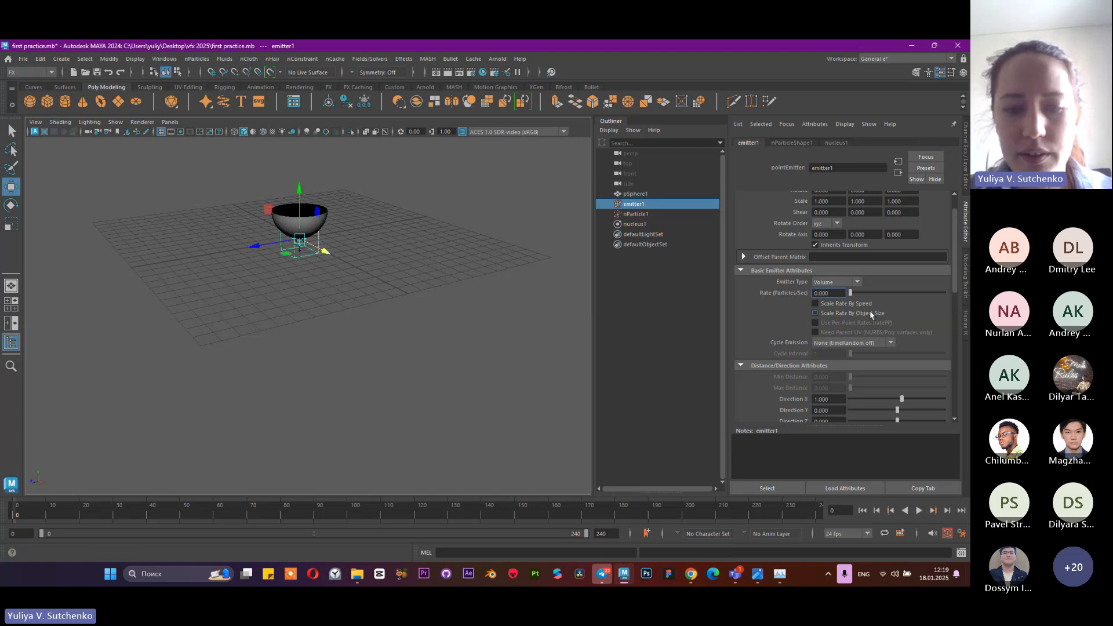
{"action": "key", "text": "Return"}
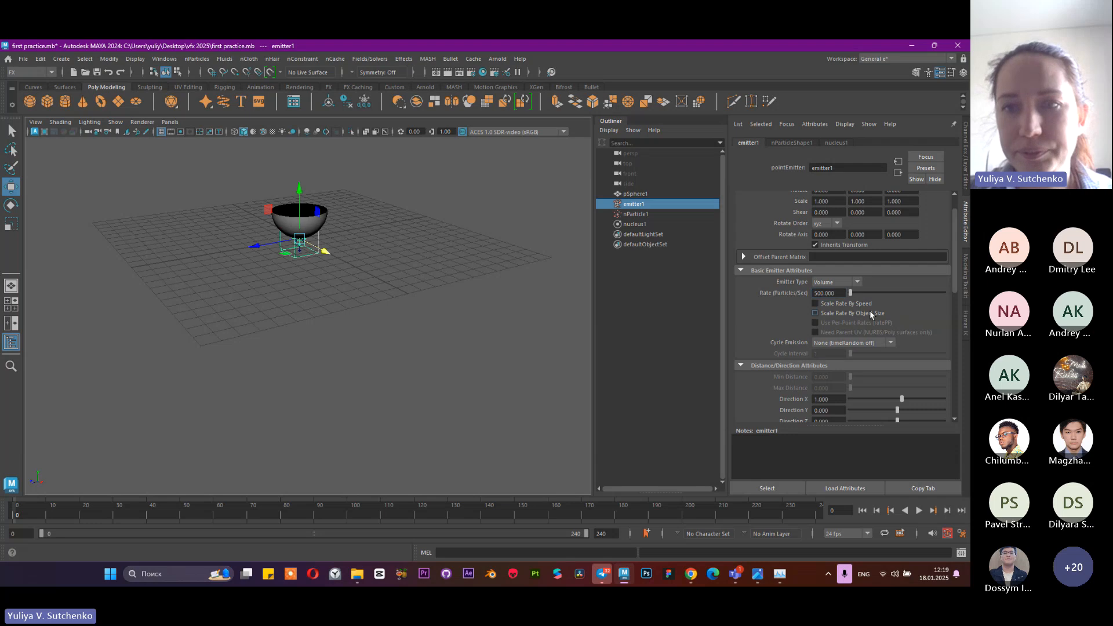
{"action": "left_click", "coordinate": [919, 511]}
{"action": "left_click", "coordinate": [920, 511]}
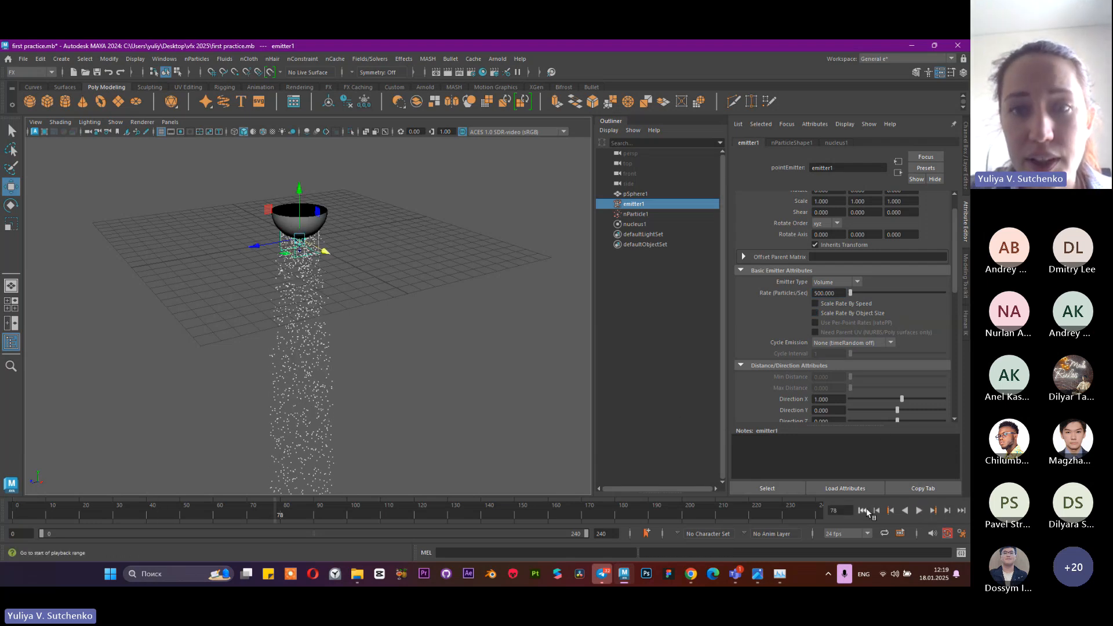
{"action": "left_click", "coordinate": [863, 511]}
Reselect the emitter below the bowl and examine the available volume shapes in its volume emitter attributes
{"action": "middle_click_drag", "start_coordinate": [352, 238], "coordinate": [412, 342], "text": "alt"}
{"action": "right_click_drag", "start_coordinate": [412, 342], "coordinate": [479, 365], "text": "alt"}
{"action": "middle_click_drag", "start_coordinate": [478, 364], "coordinate": [392, 317], "text": "alt"}
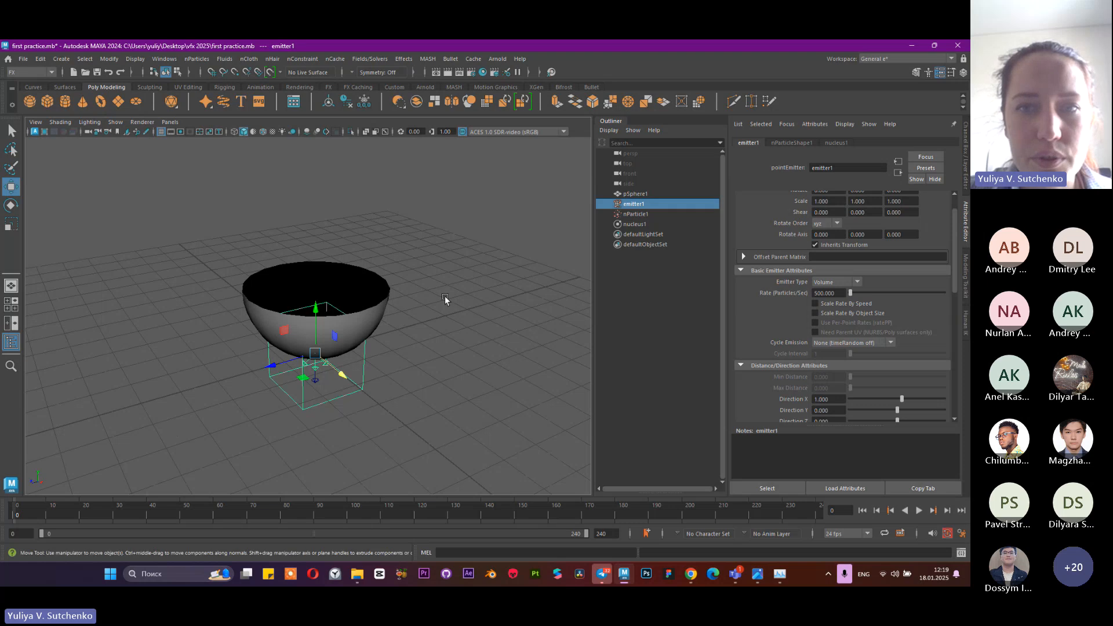
{"action": "left_click", "coordinate": [655, 213]}
{"action": "left_click", "coordinate": [661, 205]}
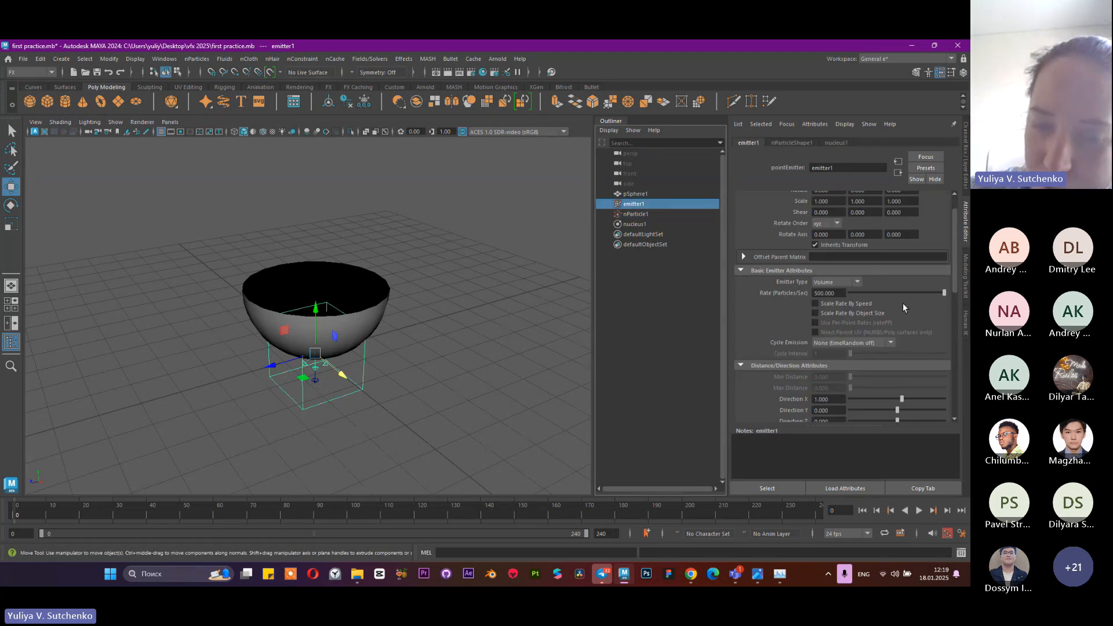
{"action": "scroll", "coordinate": [930, 283], "scroll_direction": "down", "scroll_amount": 5}
{"action": "scroll", "coordinate": [913, 291], "scroll_direction": "down", "scroll_amount": 1}
{"action": "left_click", "coordinate": [835, 332]}
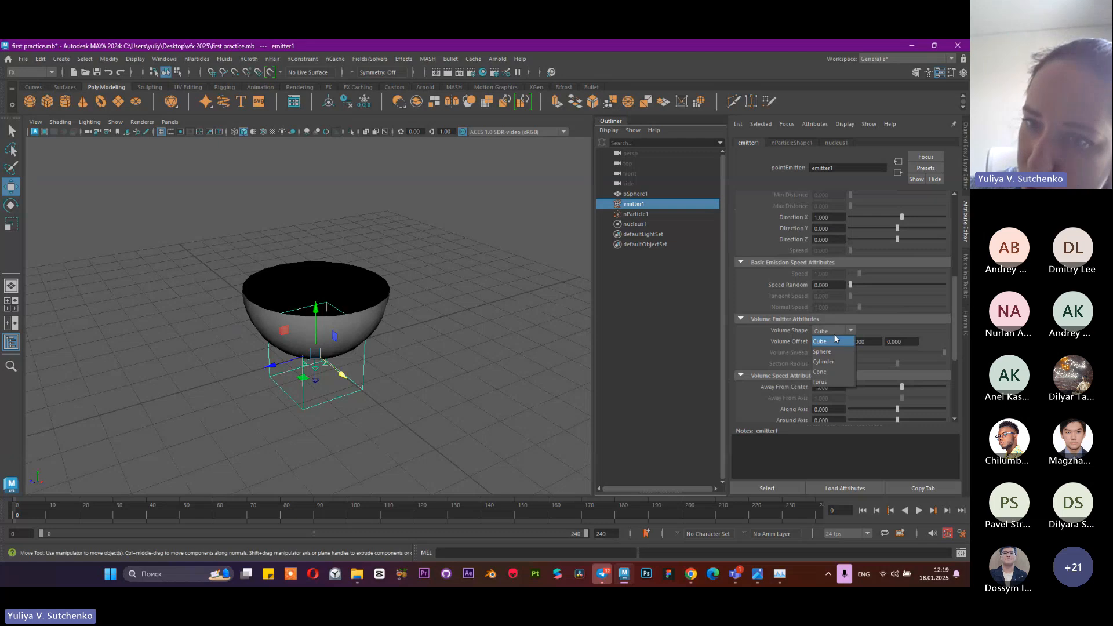
{"action": "left_click", "coordinate": [778, 333]}
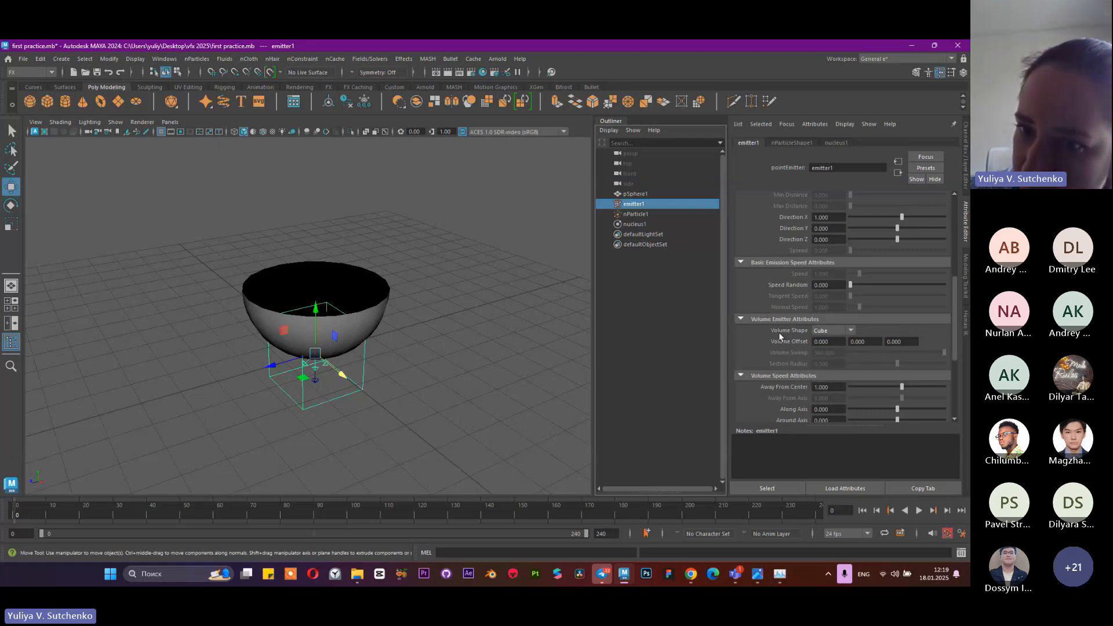
Change the emitter type from Volume to Omni
{"action": "scroll", "coordinate": [869, 323], "scroll_direction": "up", "scroll_amount": 4}
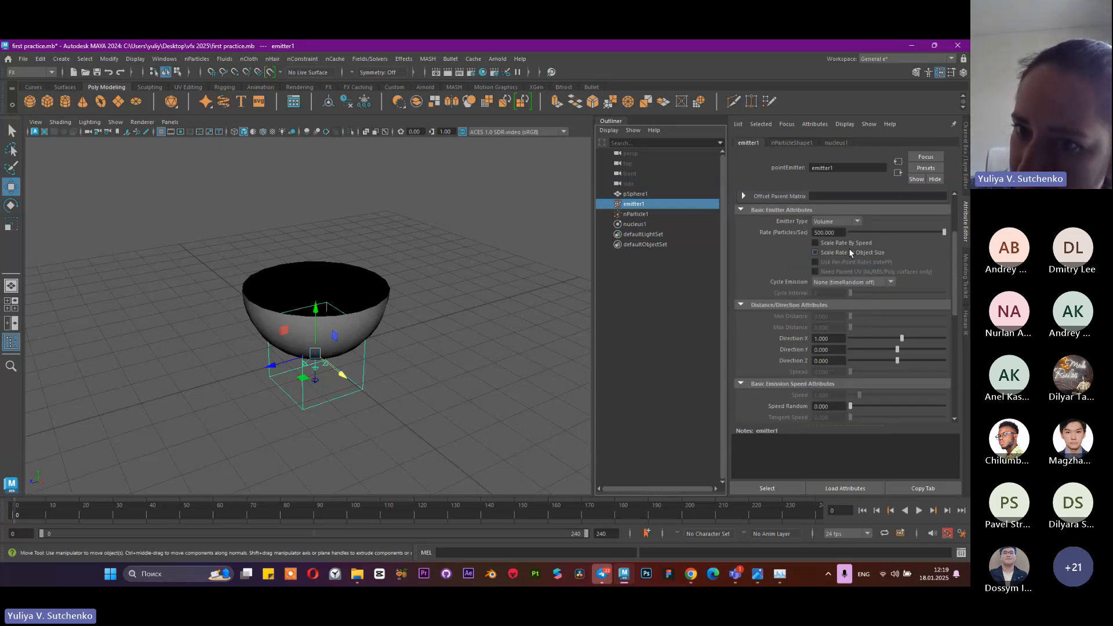
{"action": "scroll", "coordinate": [849, 248], "scroll_direction": "up", "scroll_amount": 3}
{"action": "left_click", "coordinate": [834, 313]}
{"action": "left_click", "coordinate": [832, 334]}
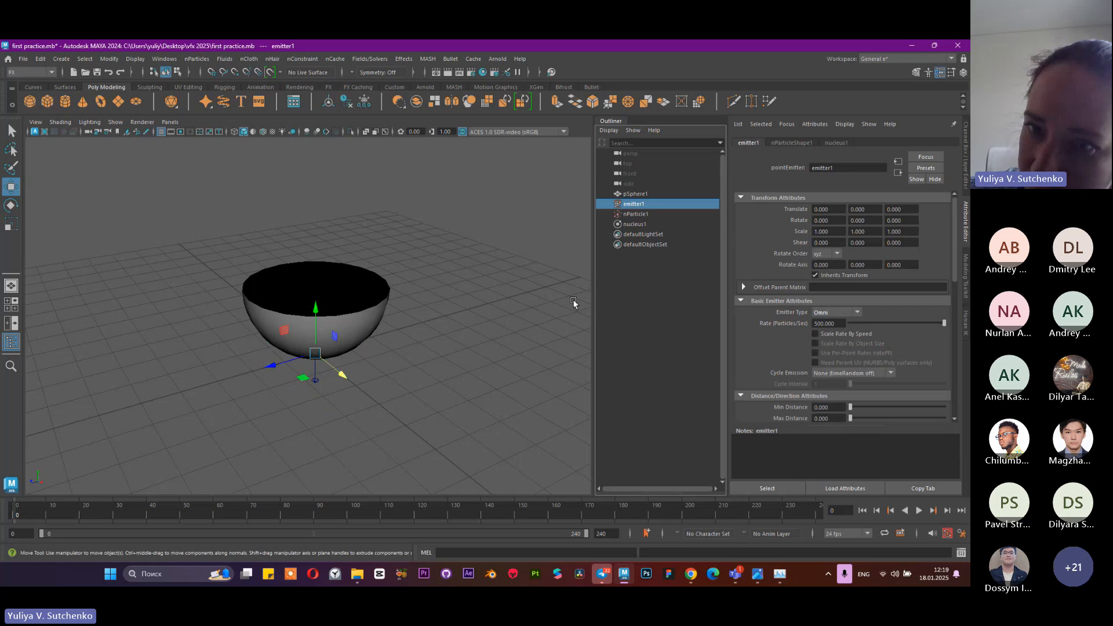
Select the bowl and move it straight up, clear of the emitter
{"action": "scroll", "coordinate": [340, 377], "scroll_direction": "up", "scroll_amount": 3}
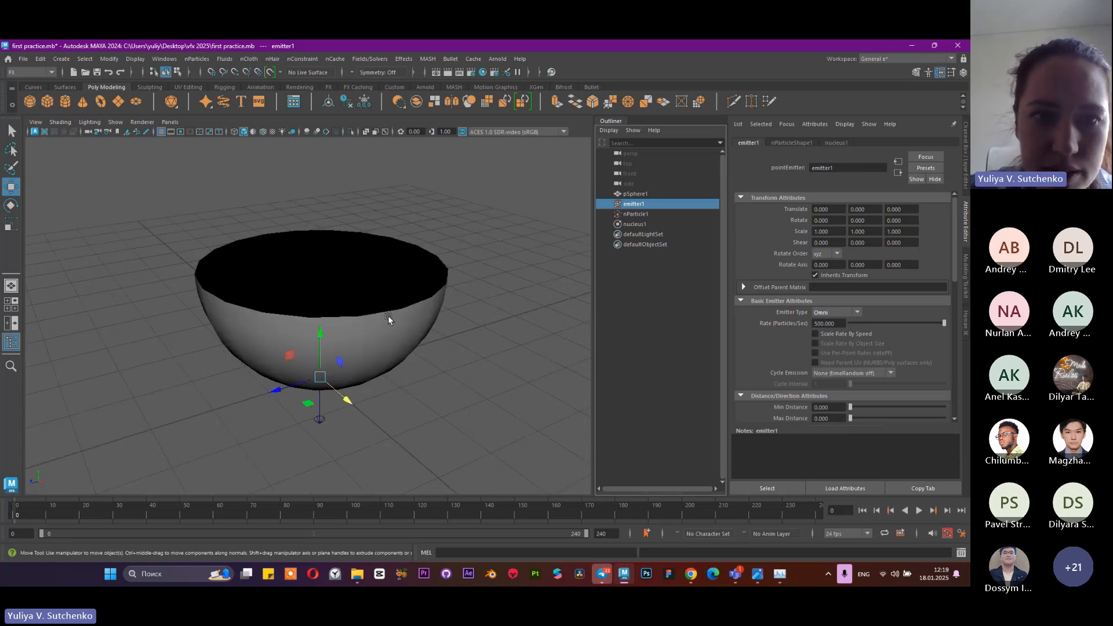
{"action": "key", "text": "f"}
{"action": "scroll", "coordinate": [396, 307], "scroll_direction": "down", "scroll_amount": 10}
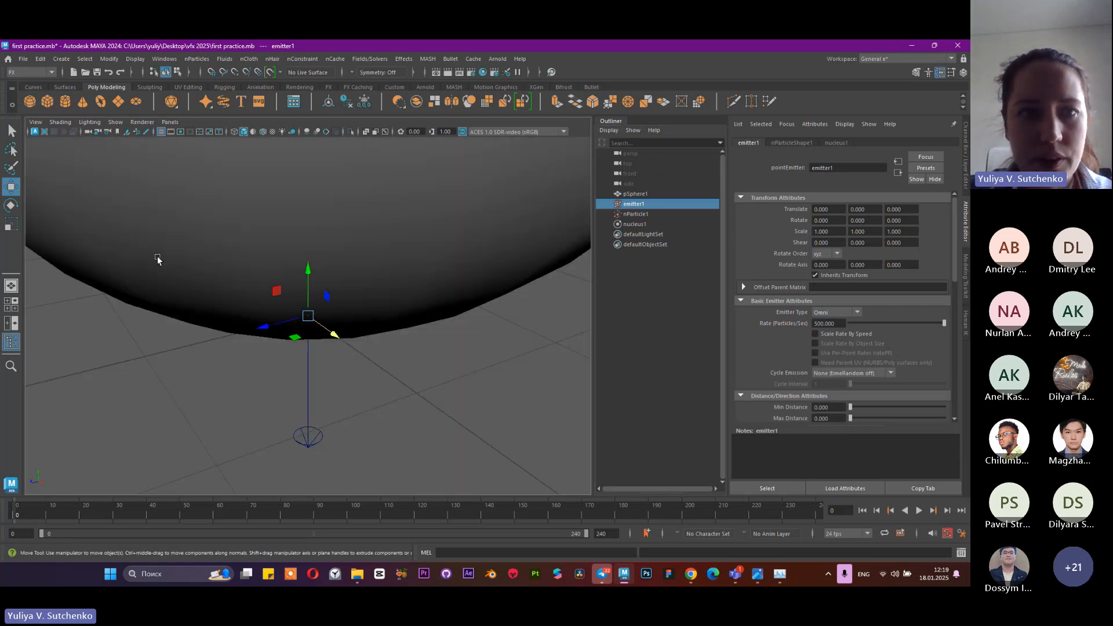
{"action": "left_click", "coordinate": [267, 273]}
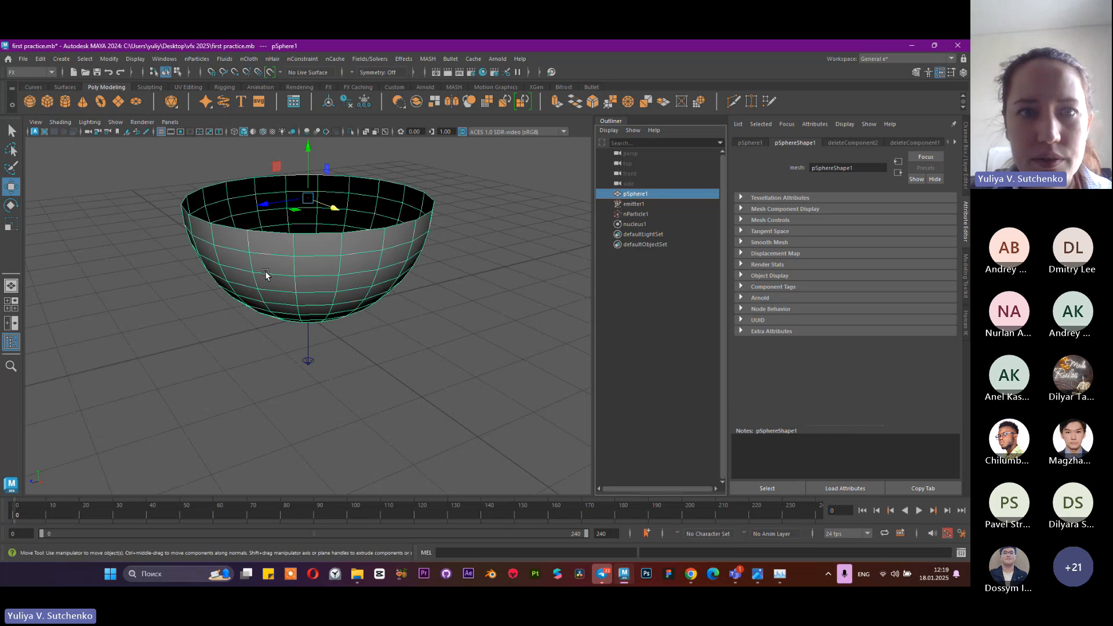
{"action": "left_click_drag", "start_coordinate": [308, 152], "coordinate": [313, 79]}
Select the emitter, play the Omni emission simulation to frame 81, and inspect the particle stream up close
{"action": "left_click", "coordinate": [637, 205]}
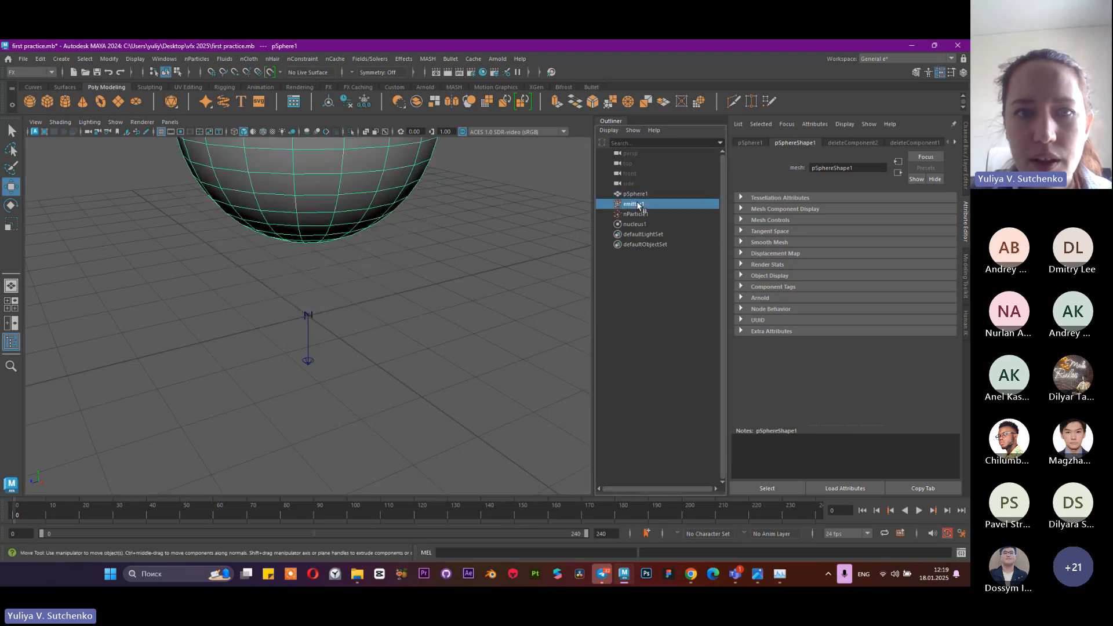
{"action": "scroll", "coordinate": [261, 318], "scroll_direction": "up", "scroll_amount": 8}
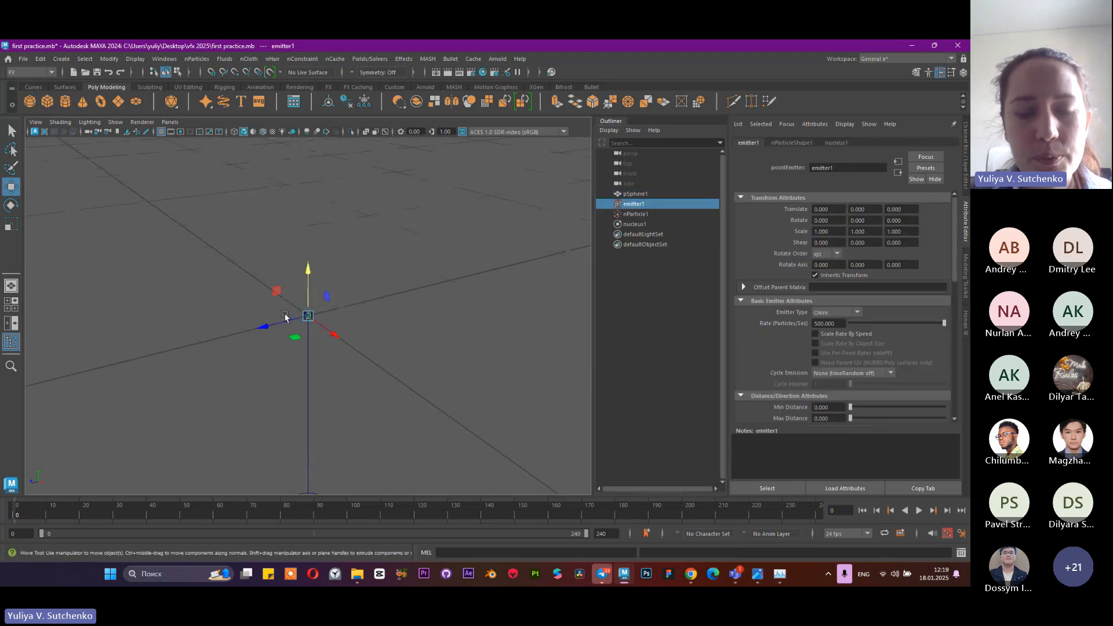
{"action": "scroll", "coordinate": [285, 317], "scroll_direction": "down", "scroll_amount": 8}
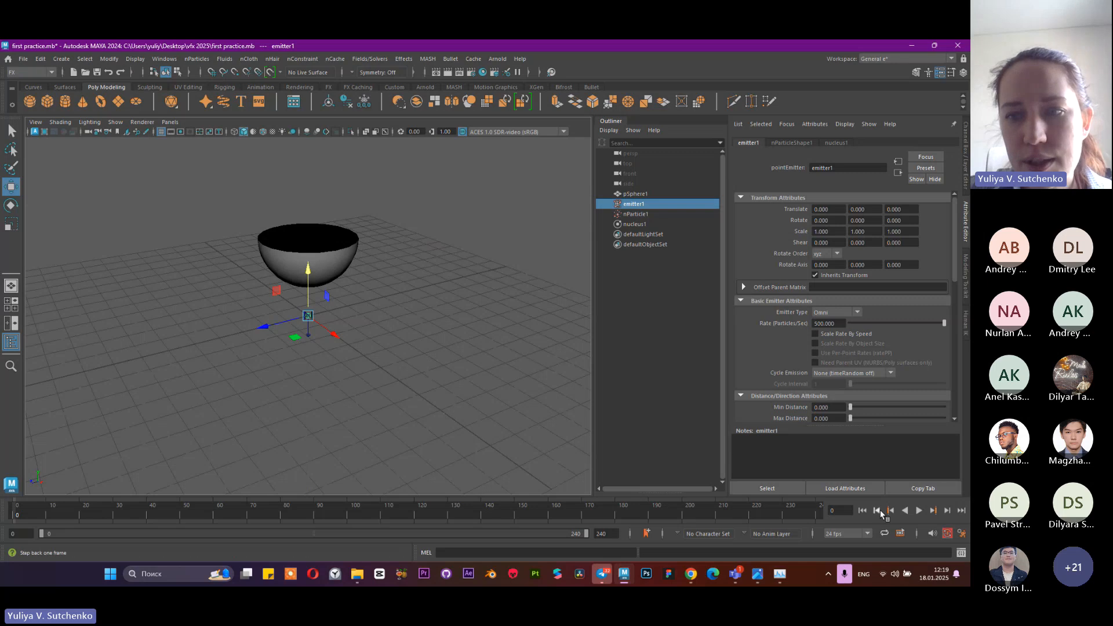
{"action": "left_click", "coordinate": [919, 511]}
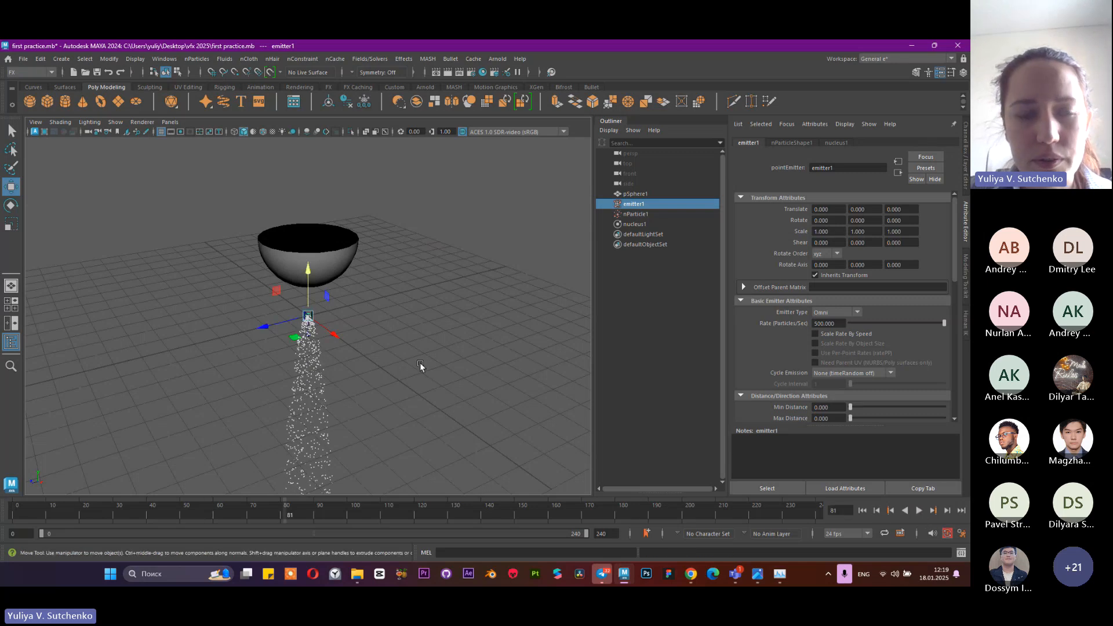
{"action": "scroll", "coordinate": [458, 400], "scroll_direction": "up", "scroll_amount": 5}
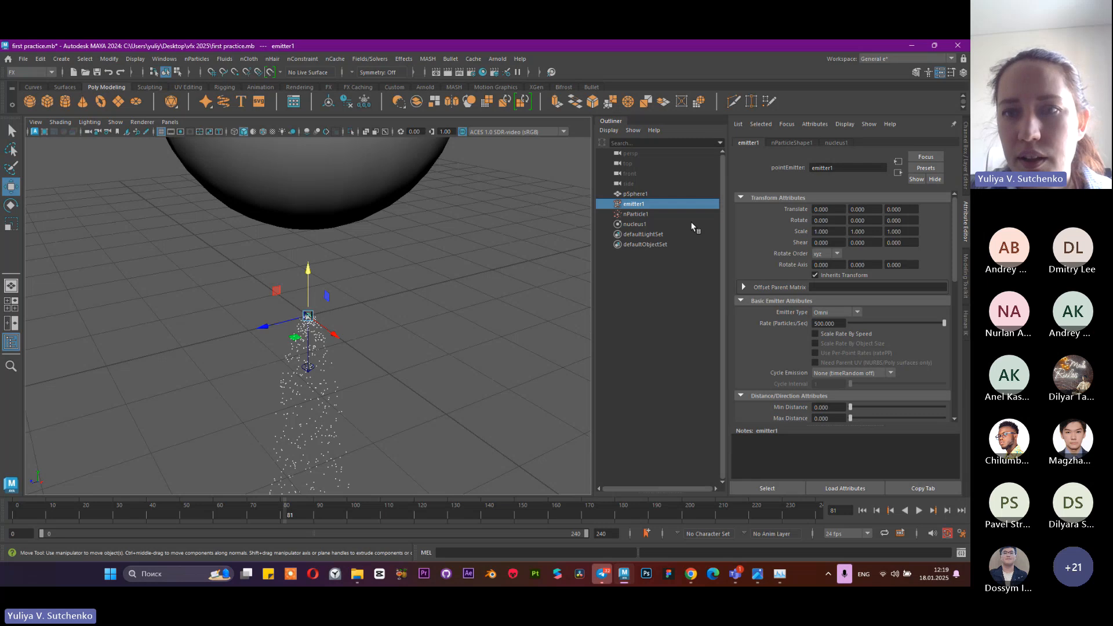
Change the emitter type from Omni to Volume and choose Cube as its volume shape
{"action": "left_click", "coordinate": [842, 313]}
{"action": "left_click", "coordinate": [838, 323]}
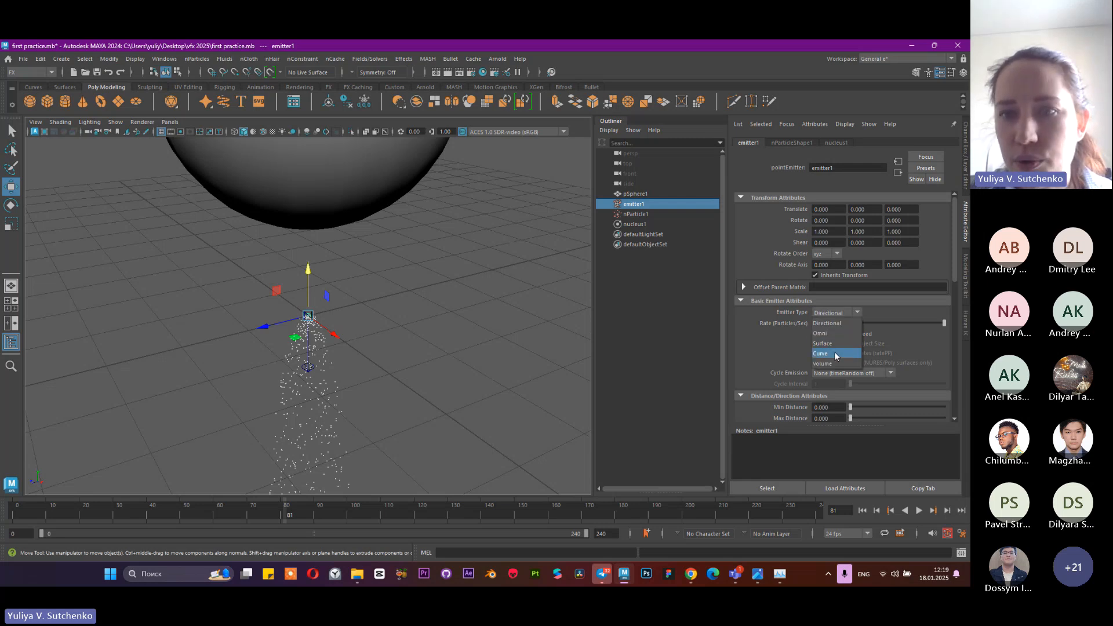
{"action": "left_click", "coordinate": [834, 364]}
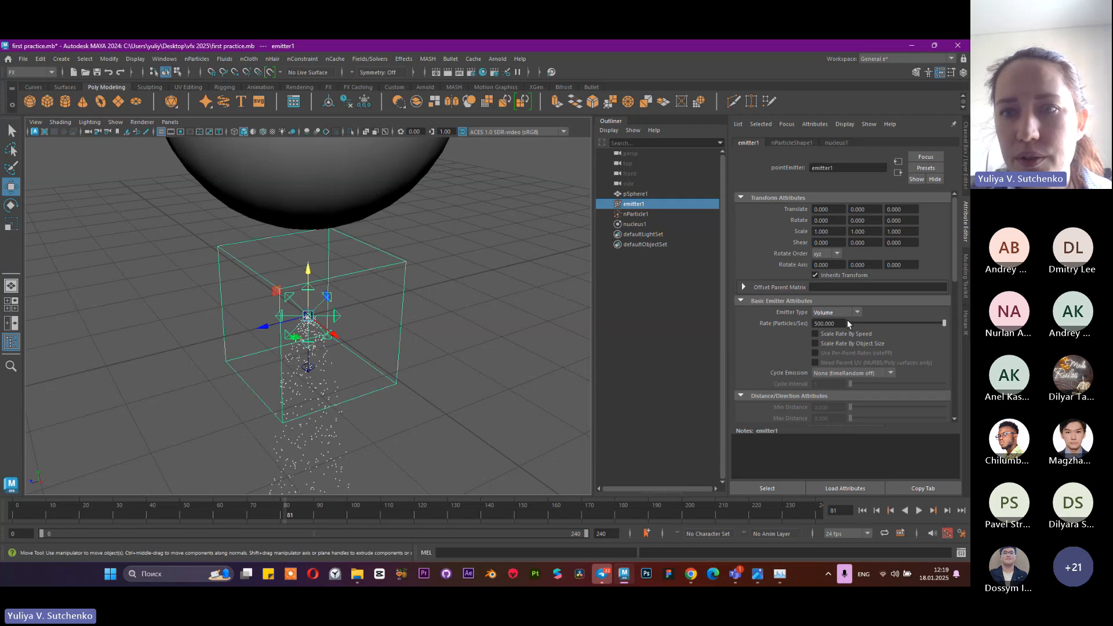
{"action": "scroll", "coordinate": [843, 336], "scroll_direction": "down", "scroll_amount": 5}
{"action": "left_click", "coordinate": [829, 298]}
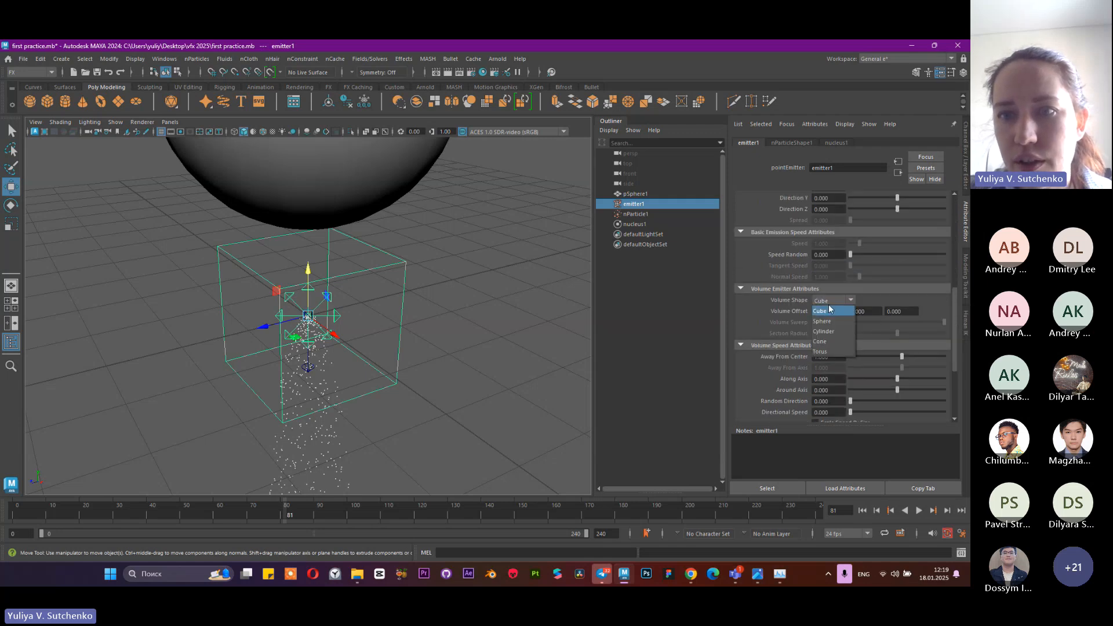
{"action": "left_click", "coordinate": [830, 306]}
Play the cube-shaped volume emission from the start of the timeline to frame 205
{"action": "left_click", "coordinate": [862, 510]}
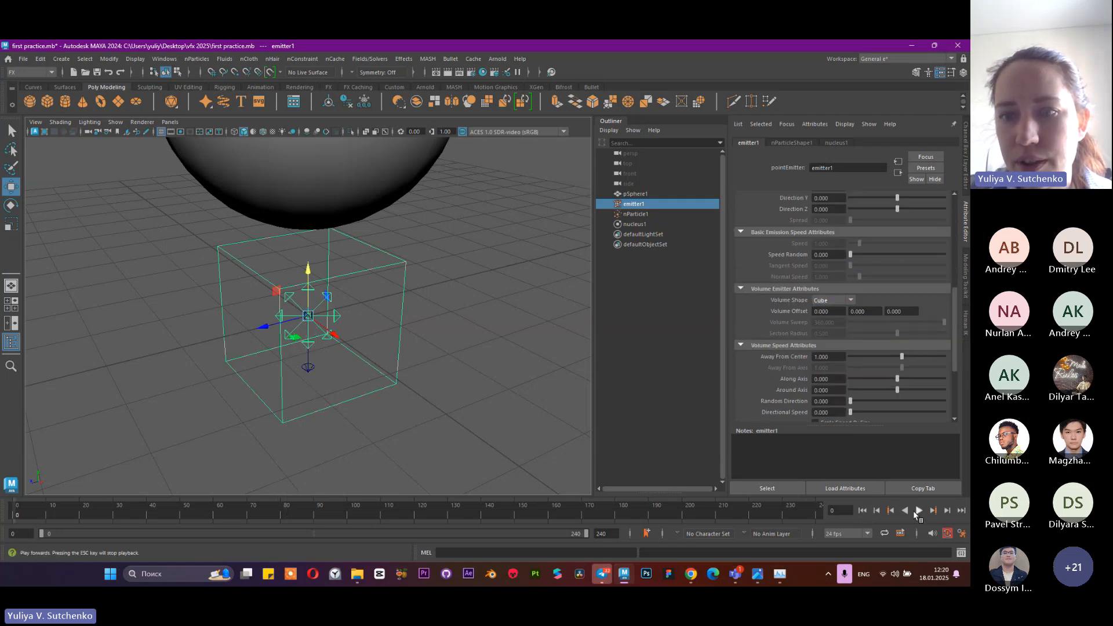
{"action": "left_click", "coordinate": [918, 510]}
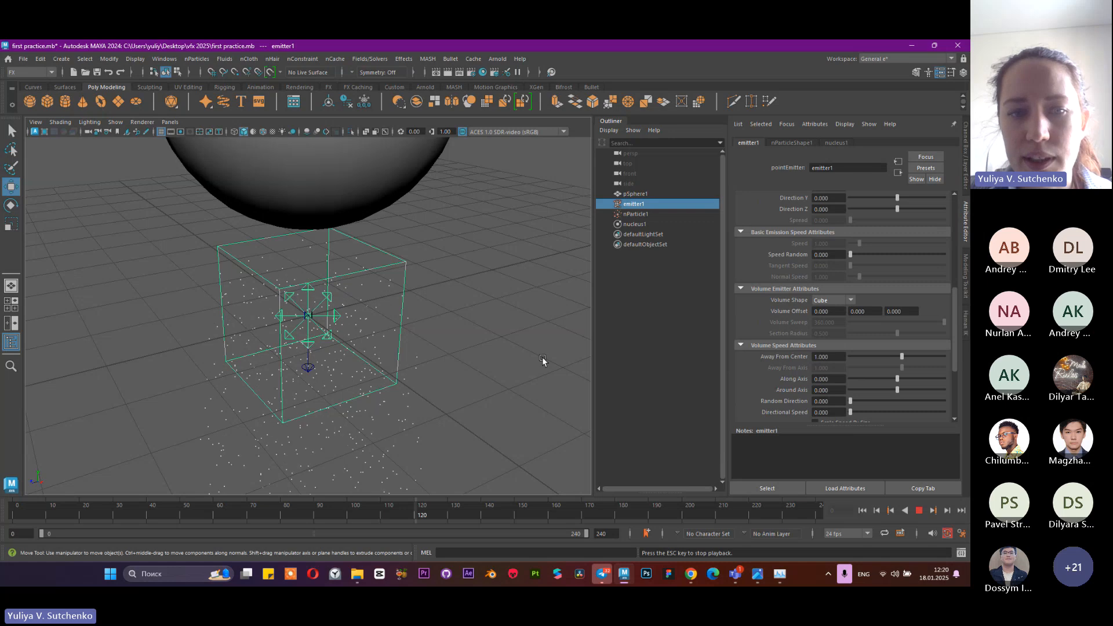
{"action": "left_click", "coordinate": [919, 510]}
Switch the volume shape to Sphere, play the simulation to frame 94, and inspect the resulting emission
{"action": "left_click", "coordinate": [841, 301]}
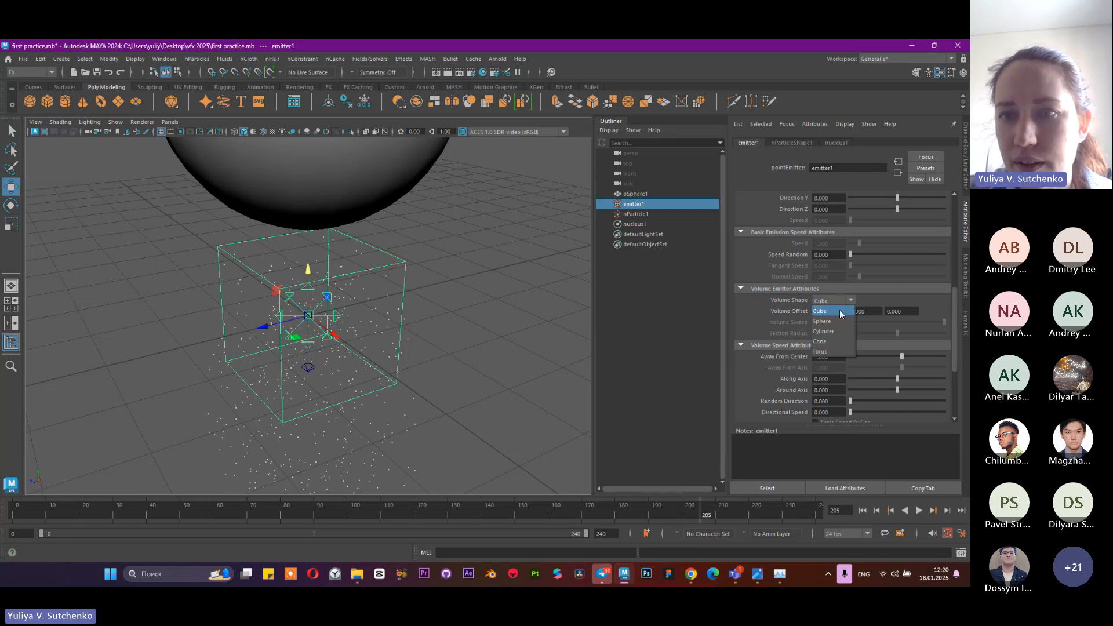
{"action": "left_click", "coordinate": [837, 321]}
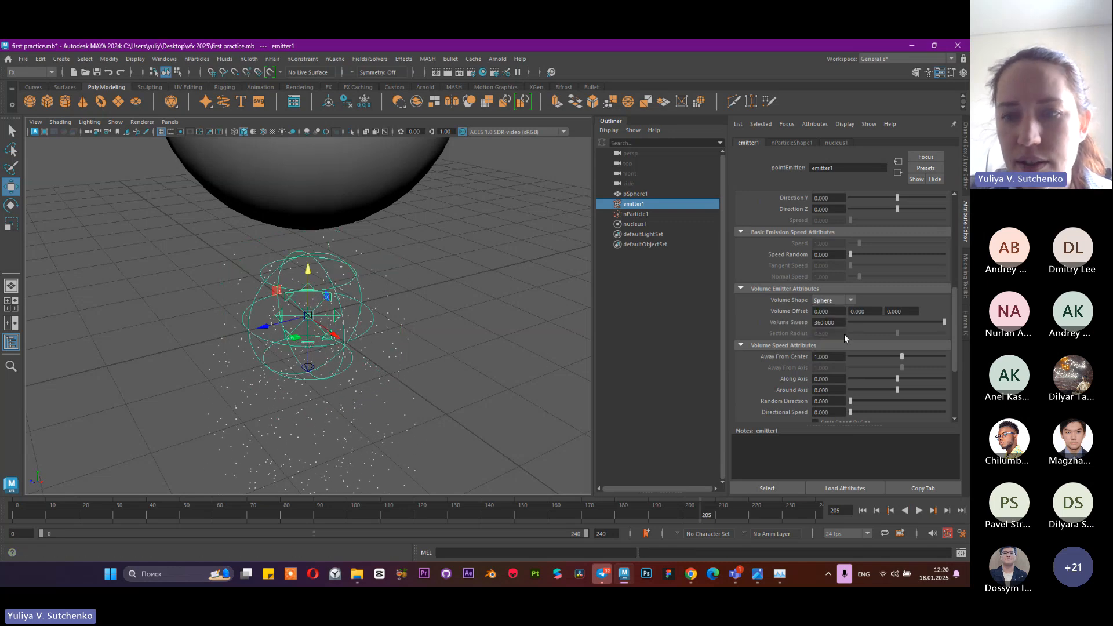
{"action": "left_click", "coordinate": [920, 511]}
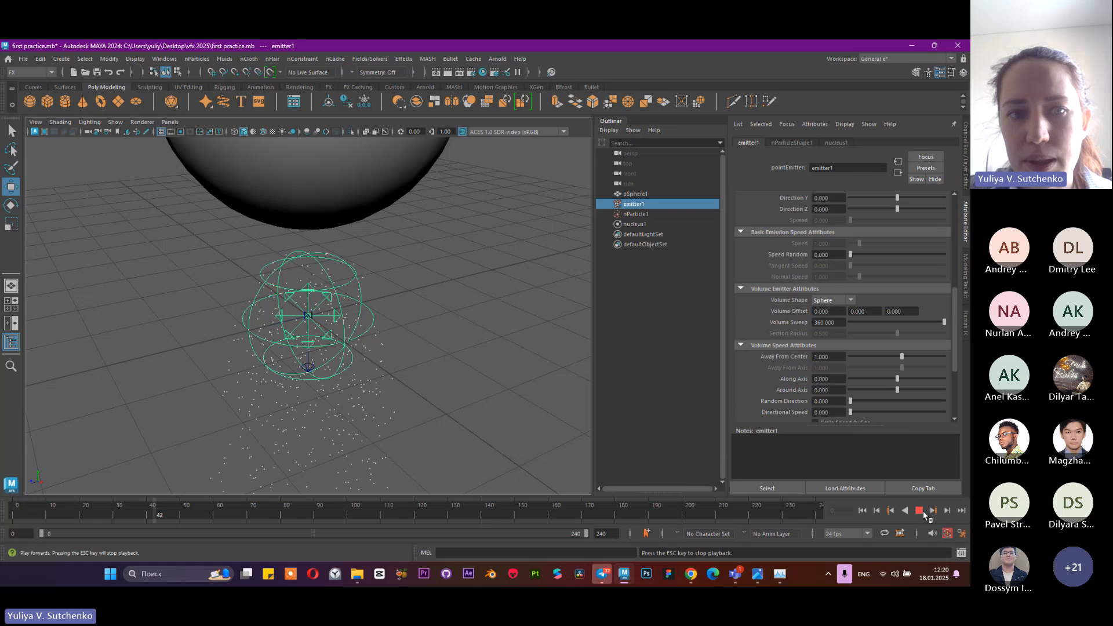
{"action": "left_click", "coordinate": [920, 511]}
{"action": "left_click_drag", "start_coordinate": [384, 289], "coordinate": [447, 355], "text": "alt"}
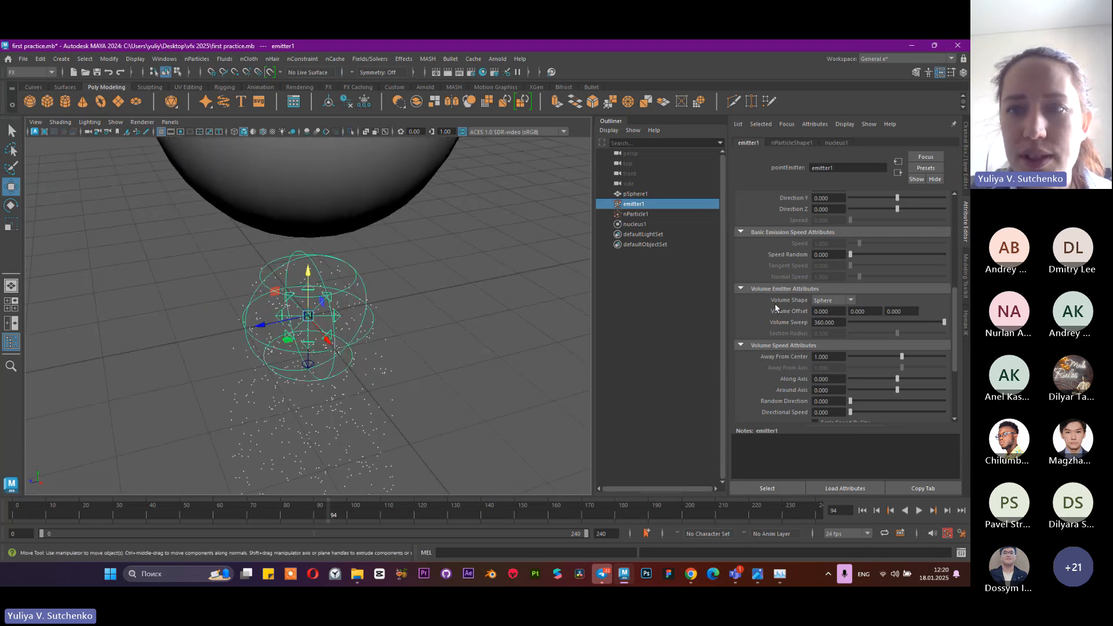
Leave the volume shape as it is and set the emitter type back to Omni
{"action": "left_click", "coordinate": [836, 301]}
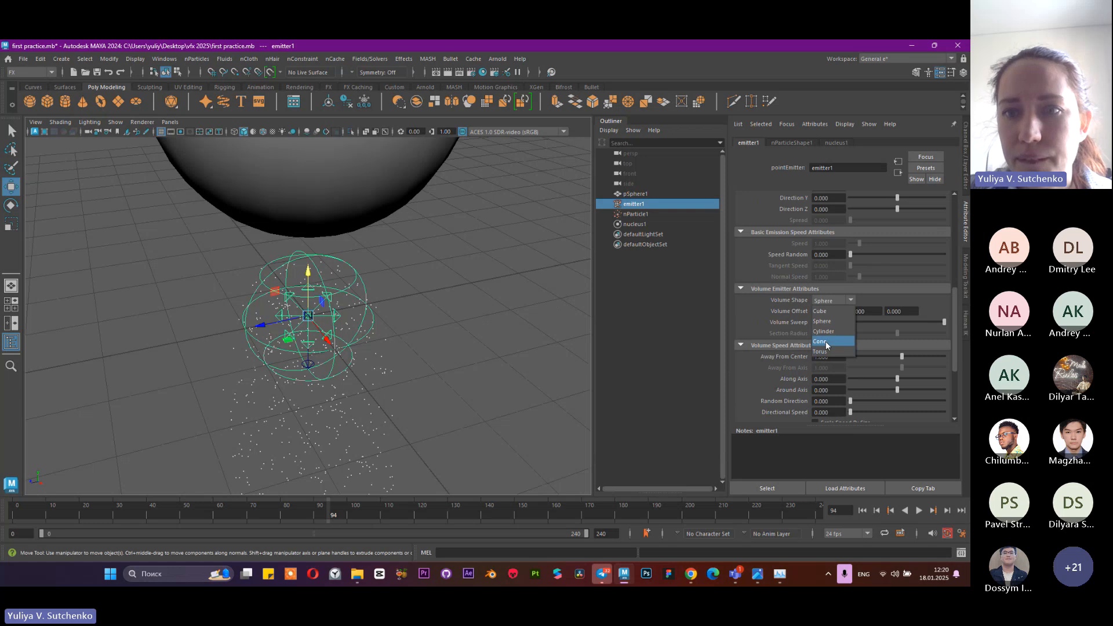
{"action": "left_click", "coordinate": [793, 297]}
{"action": "scroll", "coordinate": [793, 297], "scroll_direction": "up", "scroll_amount": 5}
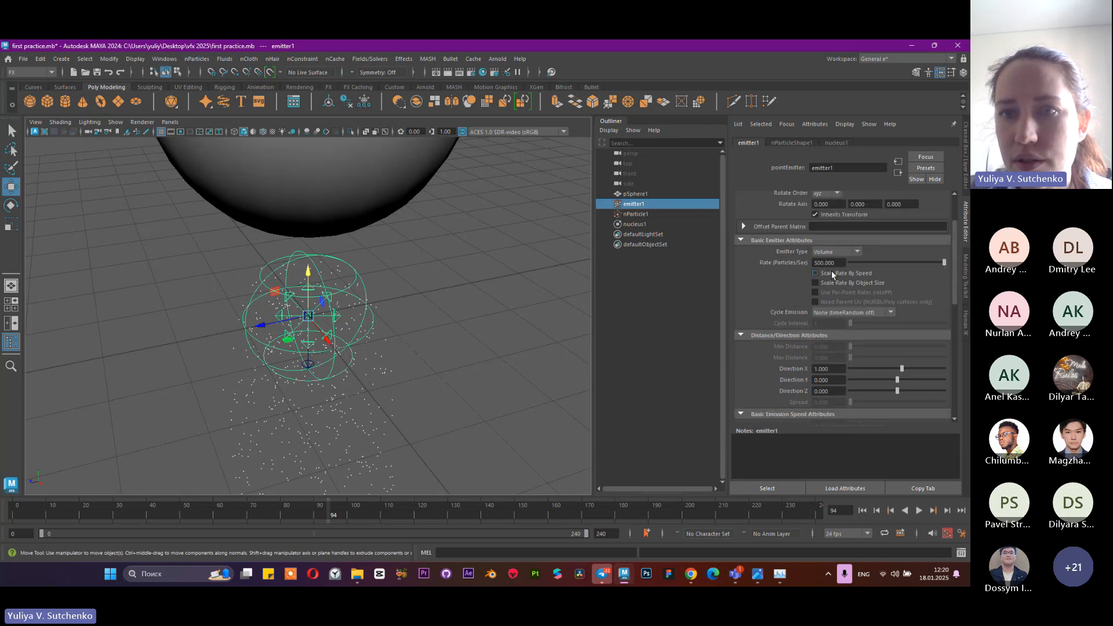
{"action": "left_click", "coordinate": [826, 254]}
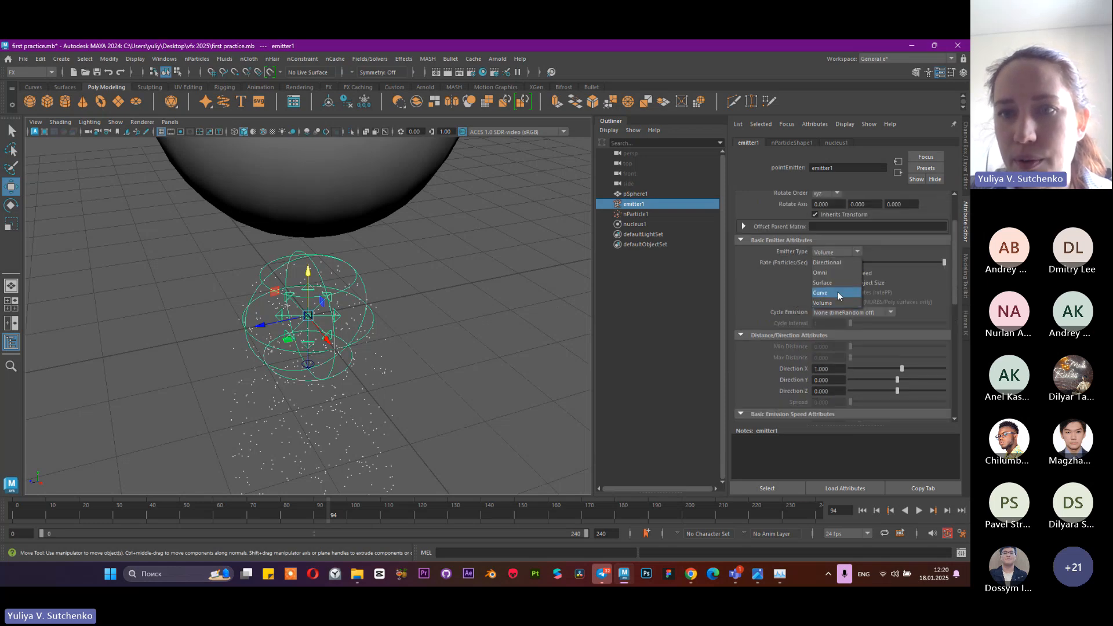
{"action": "left_click", "coordinate": [838, 273]}
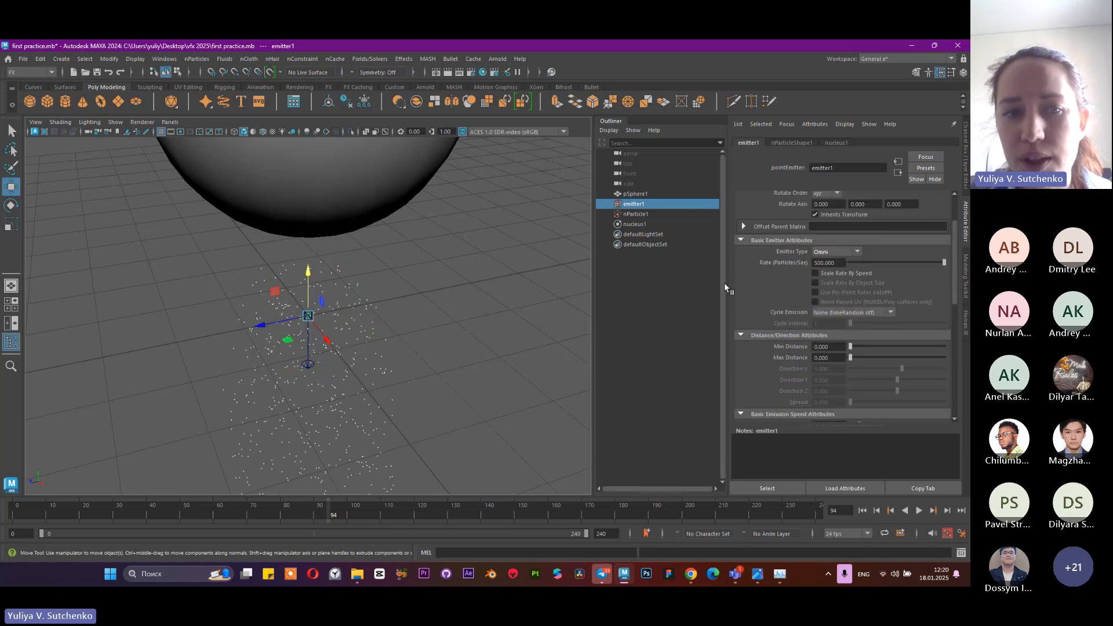
Play the Omni emission from the start to frame 218 and inspect the falling particle stream along its length
{"action": "left_click", "coordinate": [862, 510]}
{"action": "left_click", "coordinate": [919, 510]}
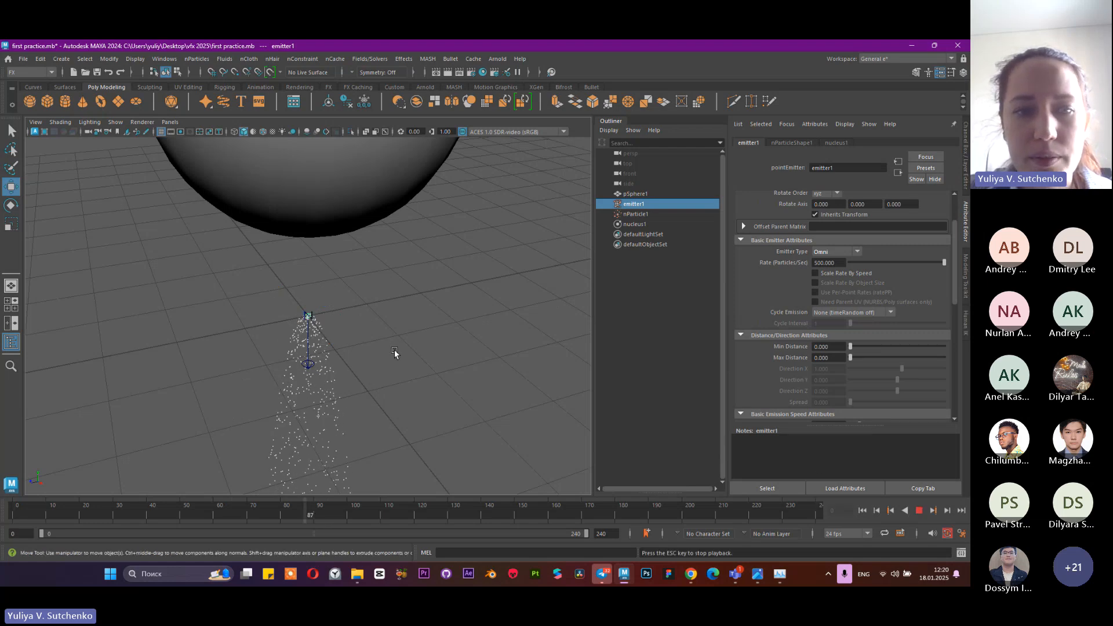
{"action": "scroll", "coordinate": [400, 371], "scroll_direction": "down", "scroll_amount": 5}
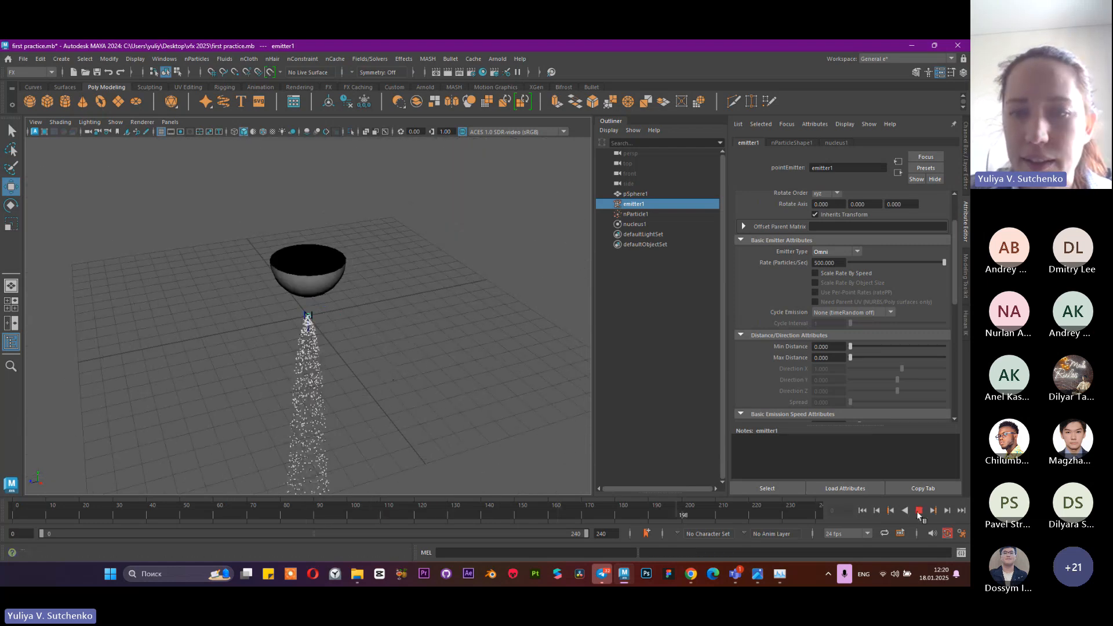
{"action": "left_click", "coordinate": [920, 511]}
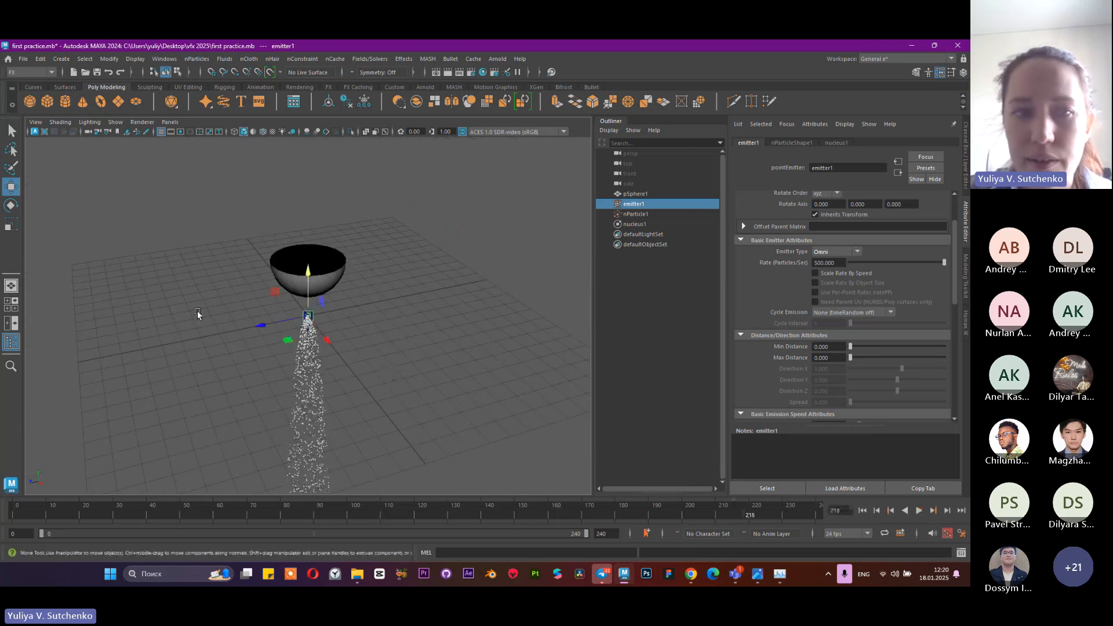
{"action": "left_click_drag", "start_coordinate": [199, 315], "coordinate": [404, 262], "text": "alt"}
{"action": "middle_click_drag", "start_coordinate": [404, 261], "coordinate": [430, 234], "text": "alt"}
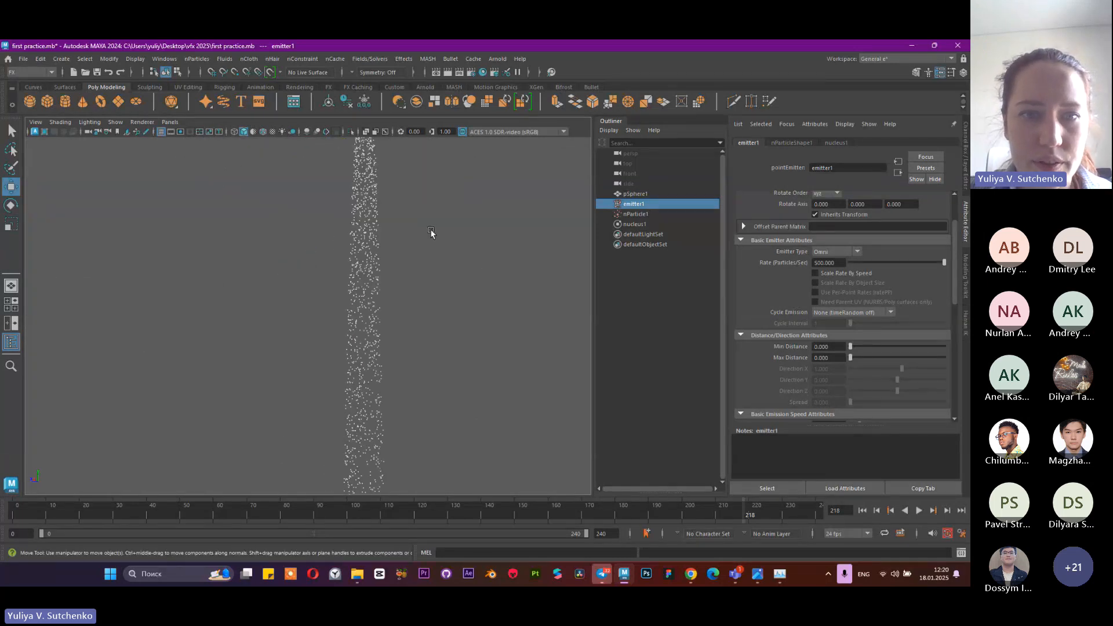
{"action": "middle_click_drag", "start_coordinate": [451, 426], "coordinate": [471, 222], "text": "alt"}
{"action": "middle_click_drag", "start_coordinate": [495, 395], "coordinate": [497, 310], "text": "alt"}
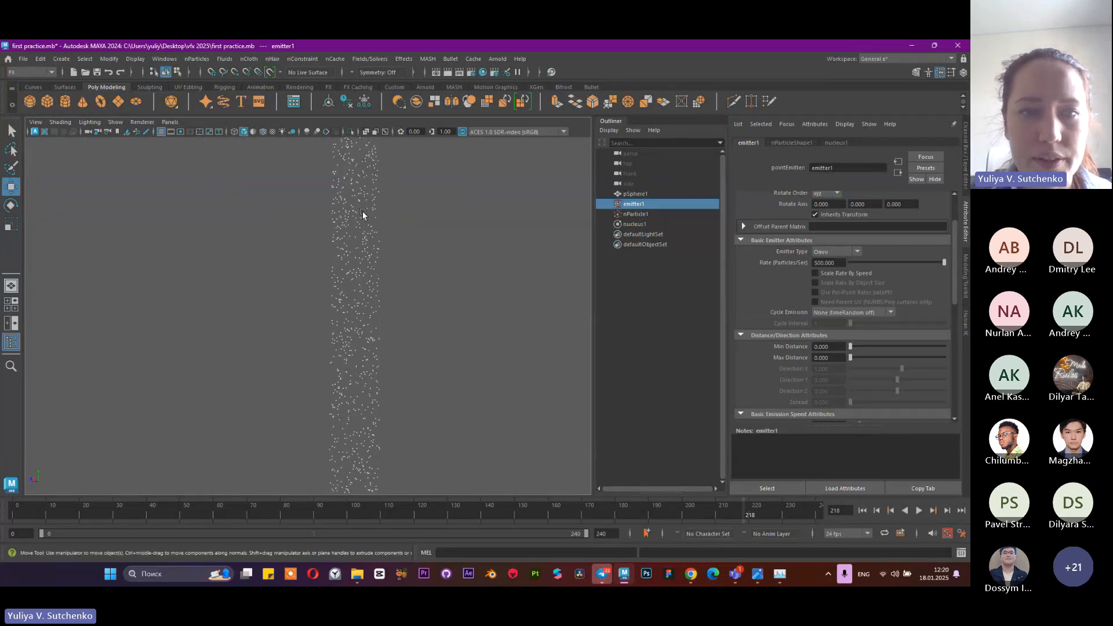
Move the emitter straight up until it sits high above the bowl, and return the simulation to frame 0
{"action": "middle_click_drag", "start_coordinate": [363, 211], "coordinate": [378, 478], "text": "alt"}
{"action": "middle_click_drag", "start_coordinate": [366, 180], "coordinate": [371, 470], "text": "alt"}
{"action": "left_click_drag", "start_coordinate": [318, 298], "coordinate": [306, 144], "text": "alt"}
{"action": "left_click_drag", "start_coordinate": [470, 328], "coordinate": [385, 294], "text": "alt"}
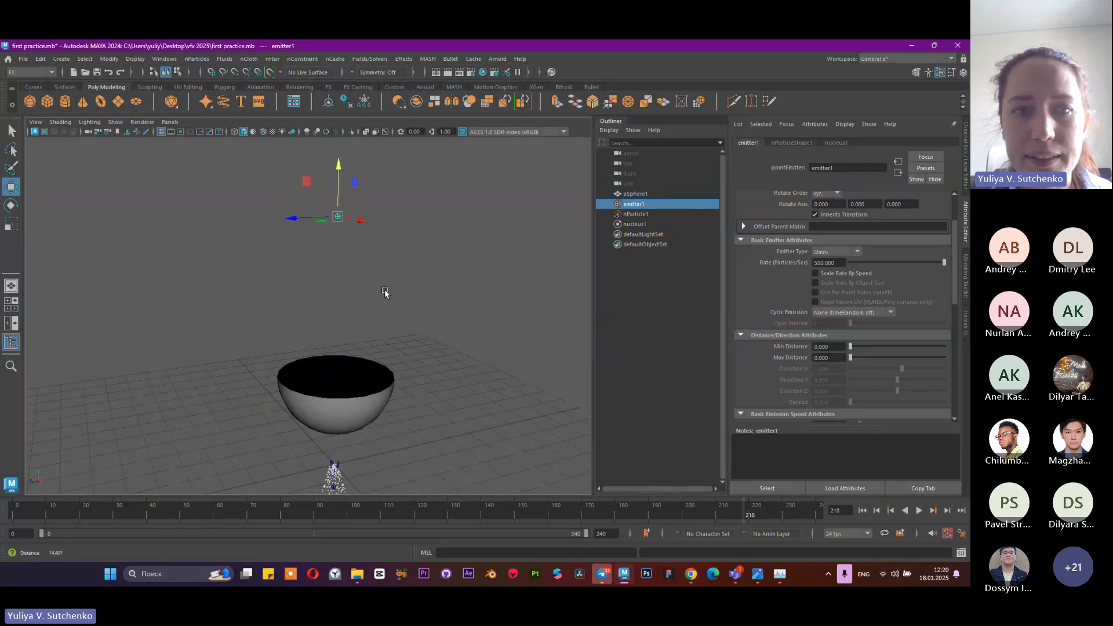
{"action": "left_click", "coordinate": [915, 511]}
{"action": "left_click", "coordinate": [915, 511]}
{"action": "left_click", "coordinate": [864, 511]}
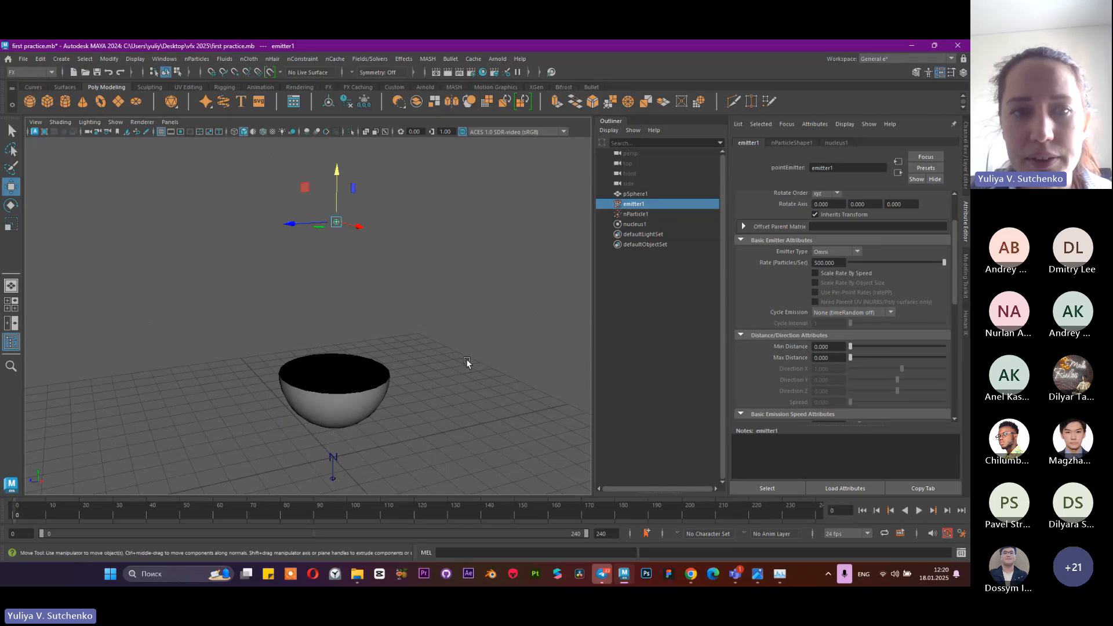
Play the simulation to frame 230 and examine how the particle stream from the raised emitter interacts with the bowl
{"action": "left_click_drag", "start_coordinate": [466, 359], "coordinate": [423, 373], "text": "alt"}
{"action": "middle_click_drag", "start_coordinate": [422, 373], "coordinate": [358, 373], "text": "alt"}
{"action": "scroll", "coordinate": [358, 372], "scroll_direction": "up", "scroll_amount": 3}
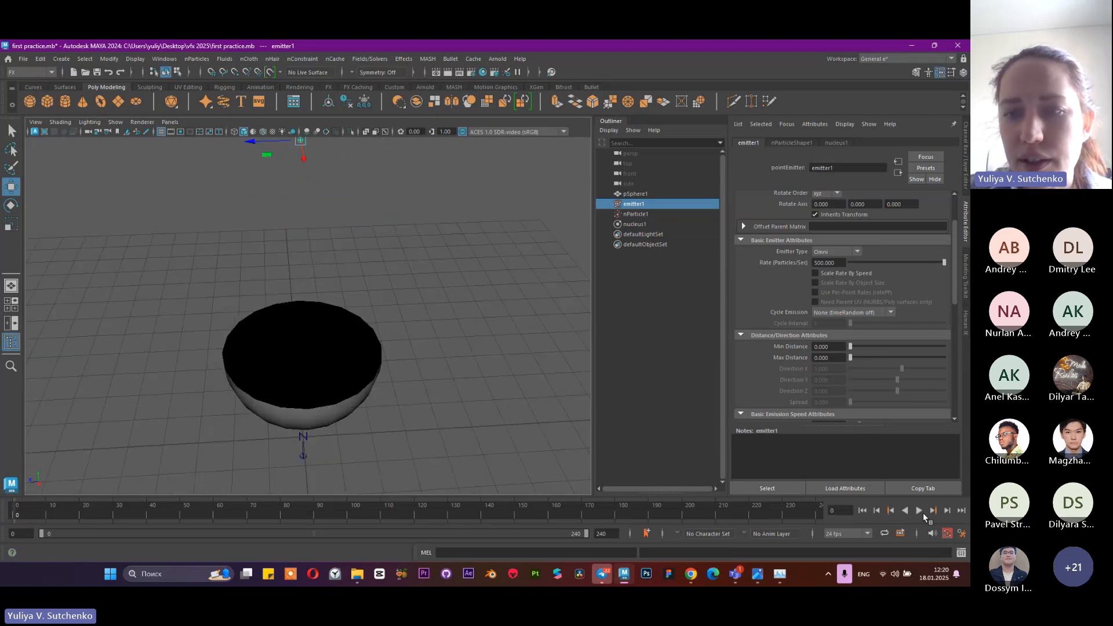
{"action": "left_click", "coordinate": [919, 511]}
{"action": "left_click_drag", "start_coordinate": [412, 390], "coordinate": [301, 423], "text": "alt"}
{"action": "middle_click_drag", "start_coordinate": [354, 413], "coordinate": [406, 255], "text": "alt"}
{"action": "left_click_drag", "start_coordinate": [401, 289], "coordinate": [356, 395], "text": "alt"}
{"action": "left_click", "coordinate": [918, 512]}
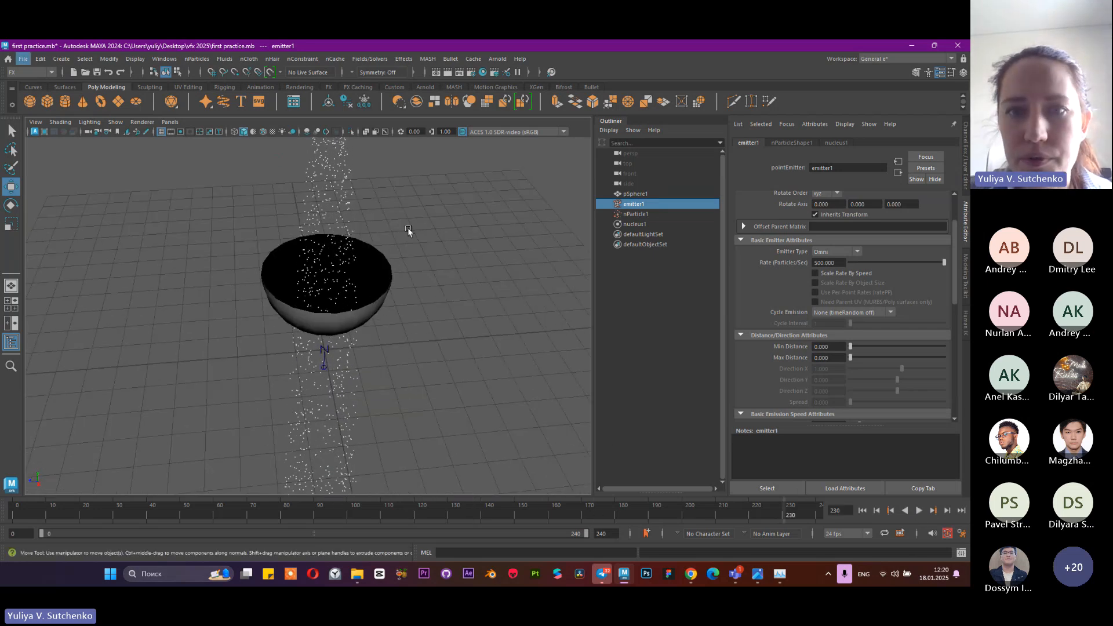
{"action": "middle_click_drag", "start_coordinate": [358, 255], "coordinate": [365, 318], "text": "alt"}
{"action": "left_click_drag", "start_coordinate": [365, 318], "coordinate": [425, 294], "text": "alt"}
{"action": "middle_click_drag", "start_coordinate": [418, 313], "coordinate": [423, 363], "text": "alt"}
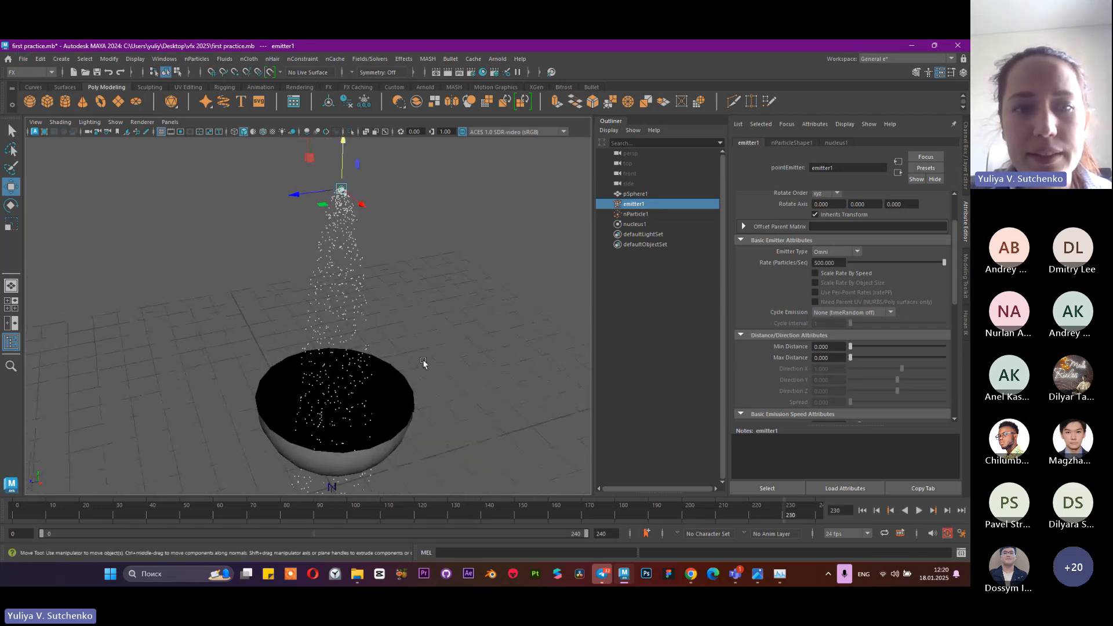
Make the bowl a passive collider for the nParticles, and reselect it to show its nRigid collision attributes
{"action": "left_click", "coordinate": [396, 379]}
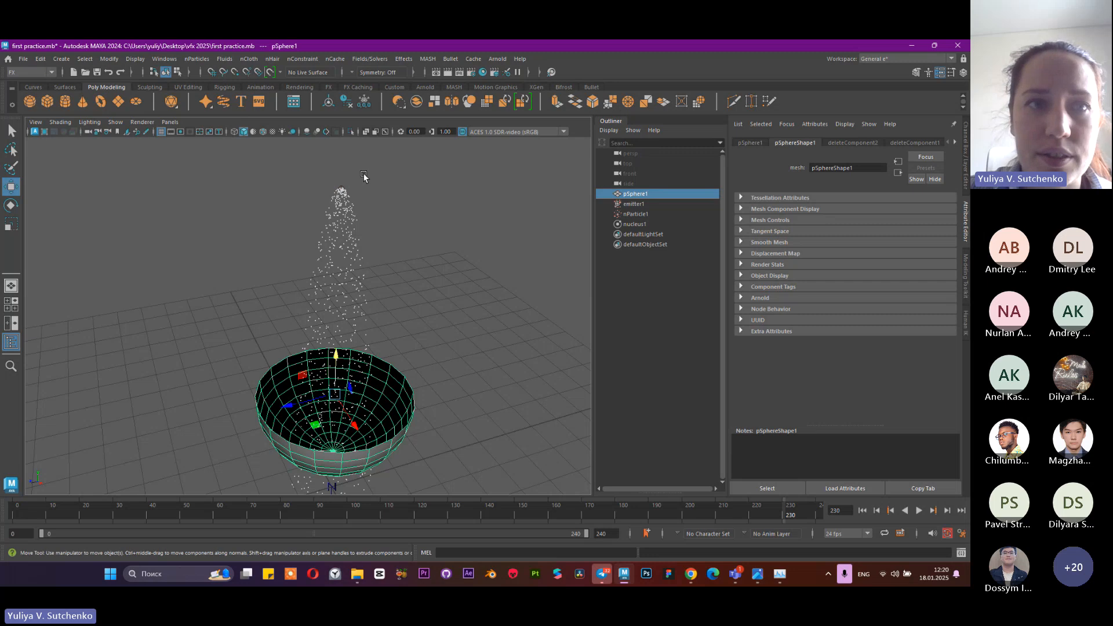
{"action": "left_click", "coordinate": [250, 59]}
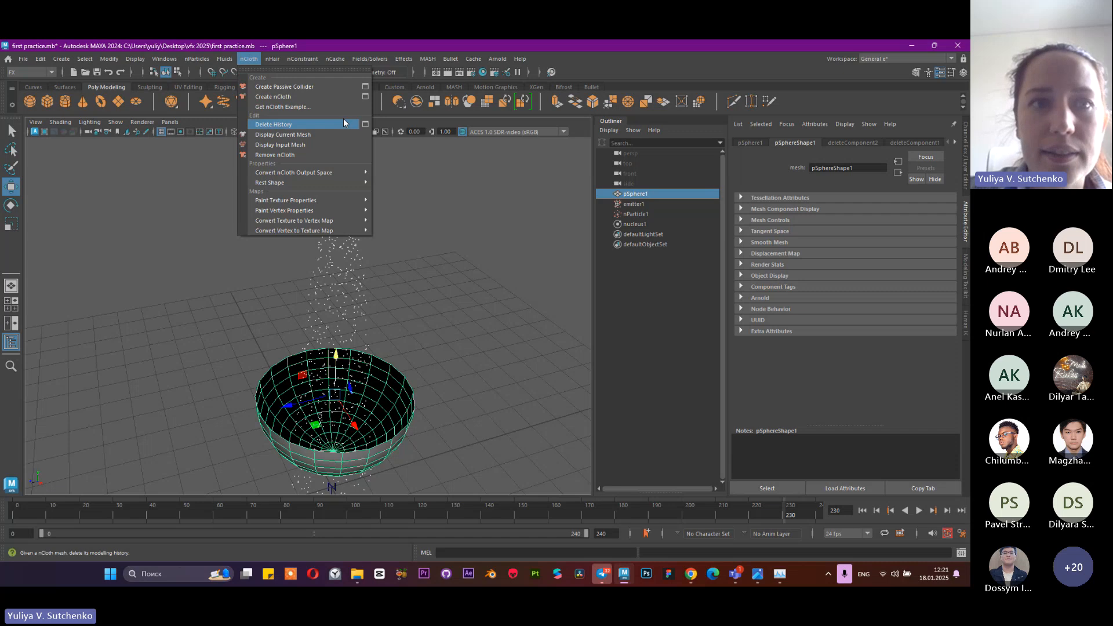
{"action": "left_click", "coordinate": [307, 89]}
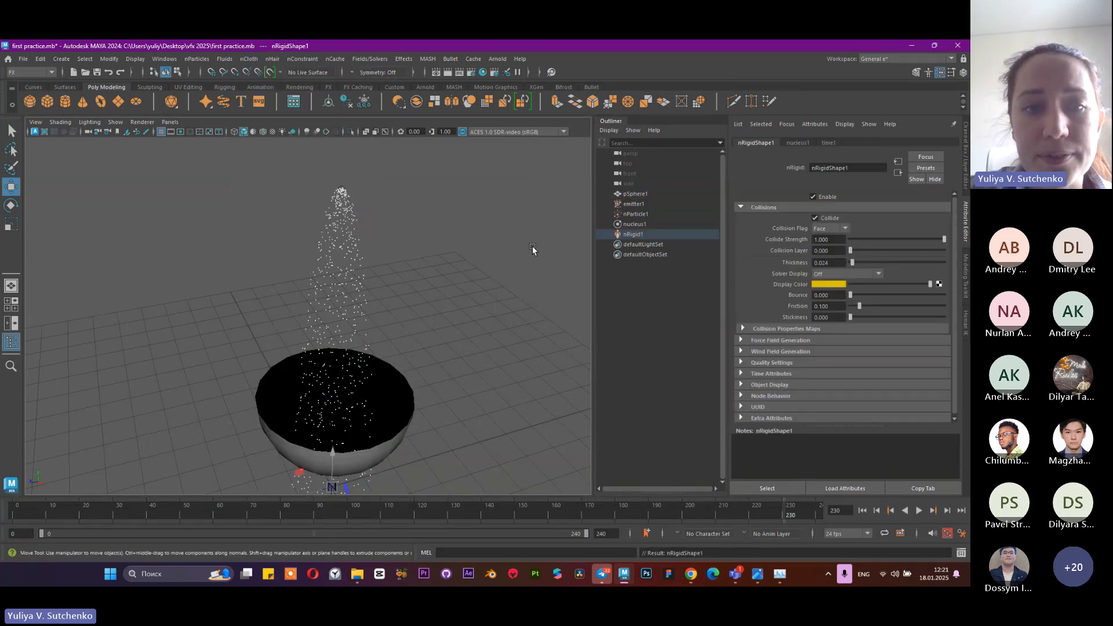
{"action": "left_click", "coordinate": [409, 412]}
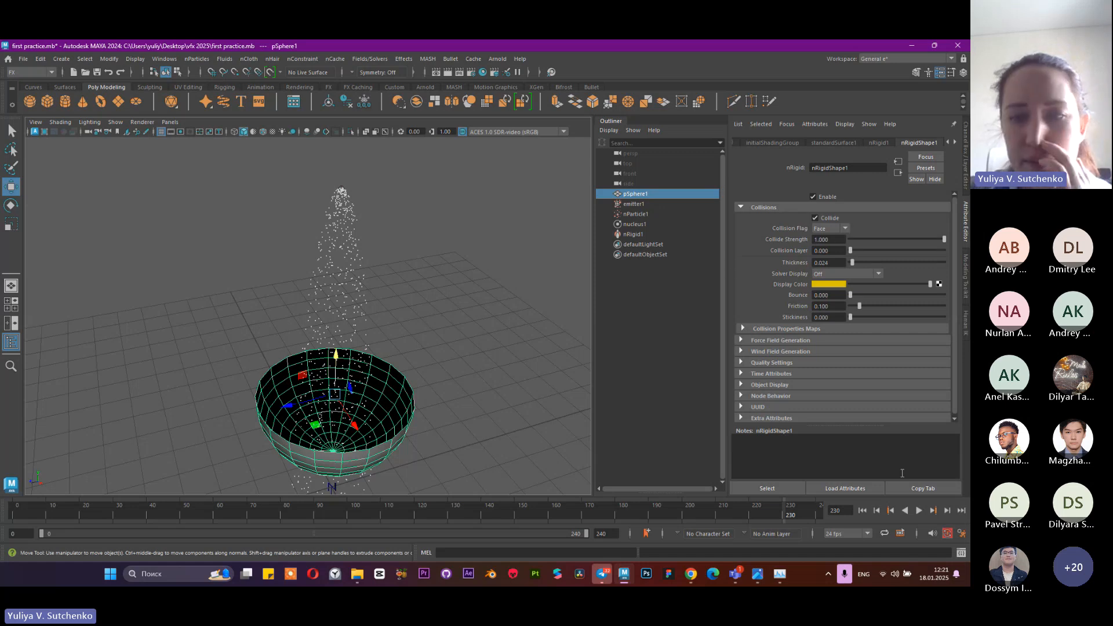
Play the simulation with the bowl as collider to frame 90 and inspect the particle collisions from several angles
{"action": "left_click", "coordinate": [918, 510]}
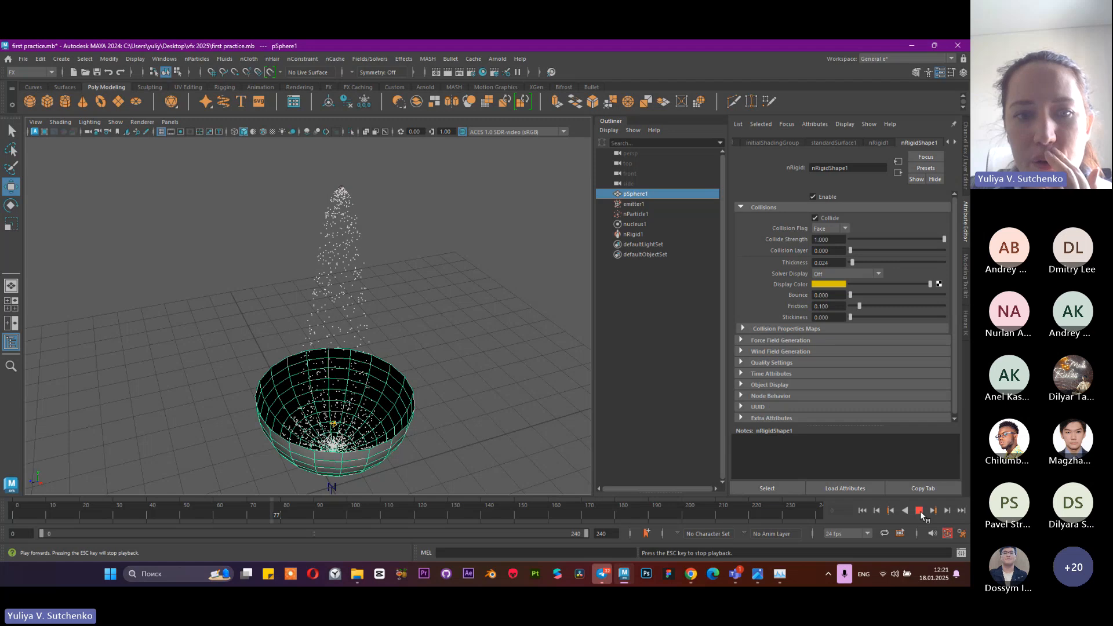
{"action": "left_click", "coordinate": [919, 510]}
{"action": "left_click_drag", "start_coordinate": [482, 363], "coordinate": [480, 303], "text": "alt"}
{"action": "middle_click_drag", "start_coordinate": [480, 303], "coordinate": [483, 245], "text": "alt"}
{"action": "left_click_drag", "start_coordinate": [483, 245], "coordinate": [472, 304], "text": "alt"}
{"action": "right_click_drag", "start_coordinate": [472, 305], "coordinate": [379, 210], "text": "alt"}
{"action": "left_click_drag", "start_coordinate": [380, 210], "coordinate": [377, 221], "text": "alt"}
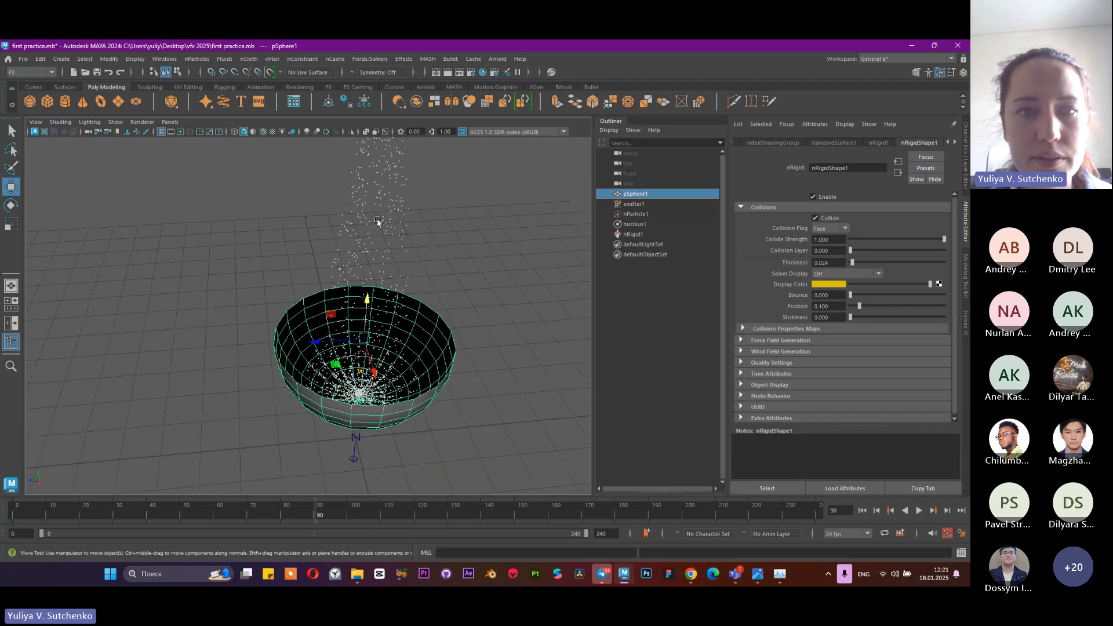
{"action": "left_click_drag", "start_coordinate": [450, 270], "coordinate": [391, 261], "text": "alt"}
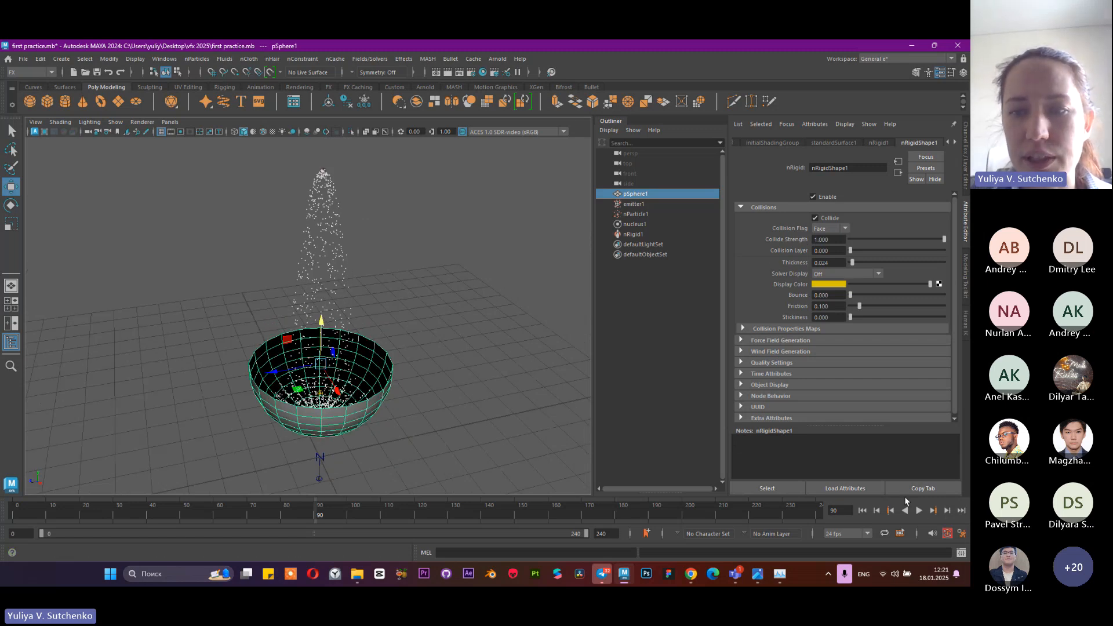
Continue playback to frame 108 and examine up close how the particles gather inside the bowl
{"action": "left_click", "coordinate": [919, 510]}
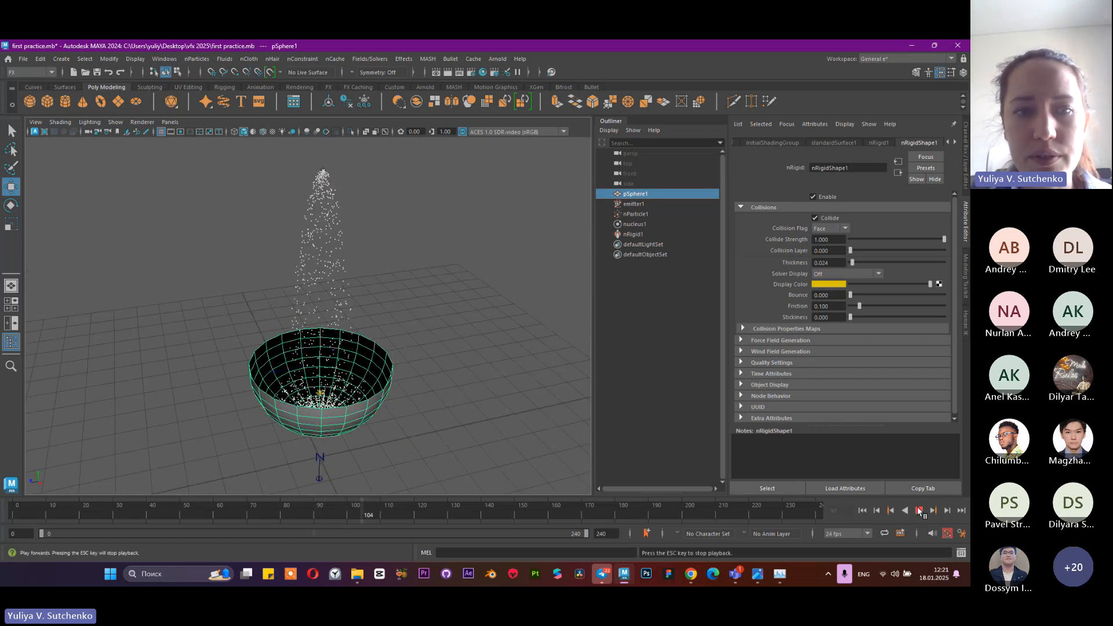
{"action": "left_click", "coordinate": [919, 511]}
{"action": "left_click_drag", "start_coordinate": [343, 290], "coordinate": [354, 365], "text": "alt"}
{"action": "scroll", "coordinate": [405, 336], "scroll_direction": "up", "scroll_amount": 5}
{"action": "left_click_drag", "start_coordinate": [410, 337], "coordinate": [439, 293], "text": "alt"}
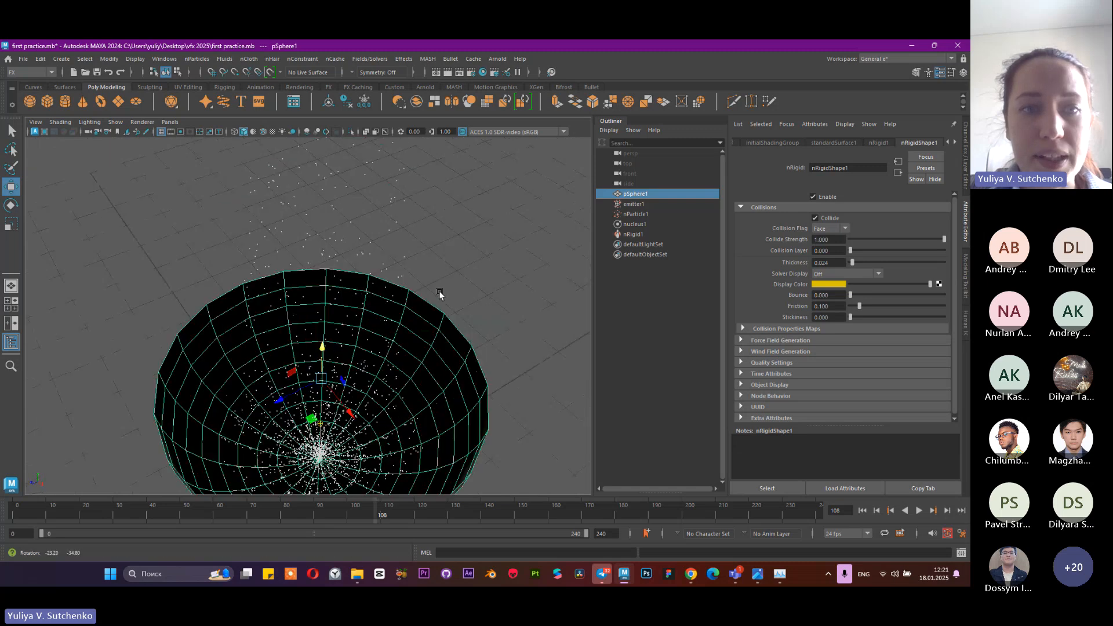
{"action": "scroll", "coordinate": [439, 292], "scroll_direction": "down", "scroll_amount": 4}
{"action": "middle_click_drag", "start_coordinate": [390, 298], "coordinate": [374, 315], "text": "alt"}
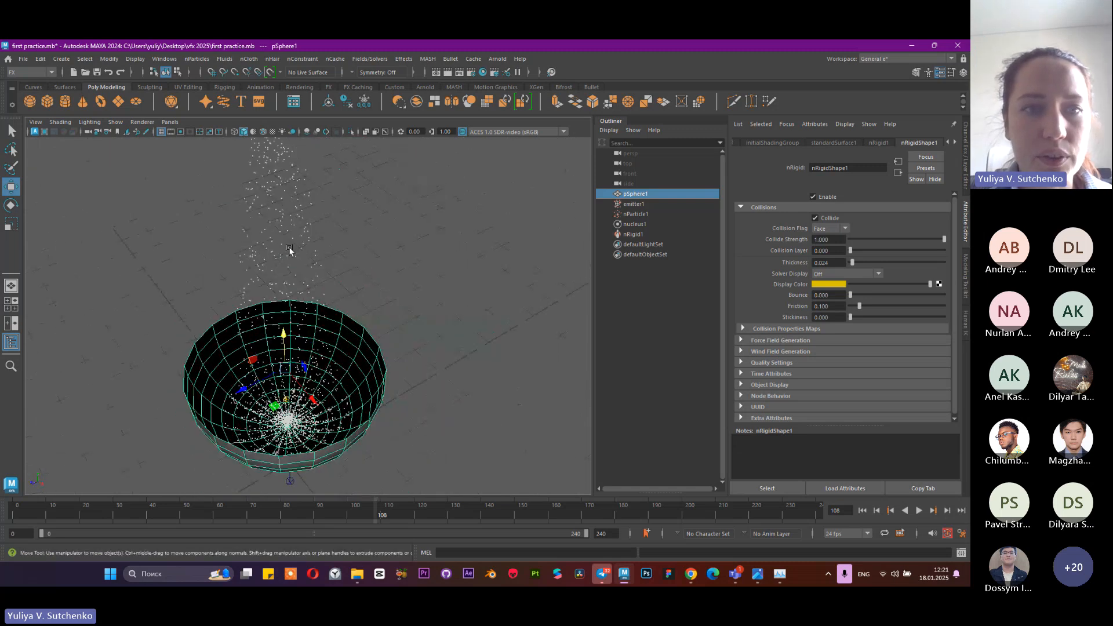
Select the nParticle object and enable Self Collide in its collision attributes
{"action": "left_click", "coordinate": [290, 251]}
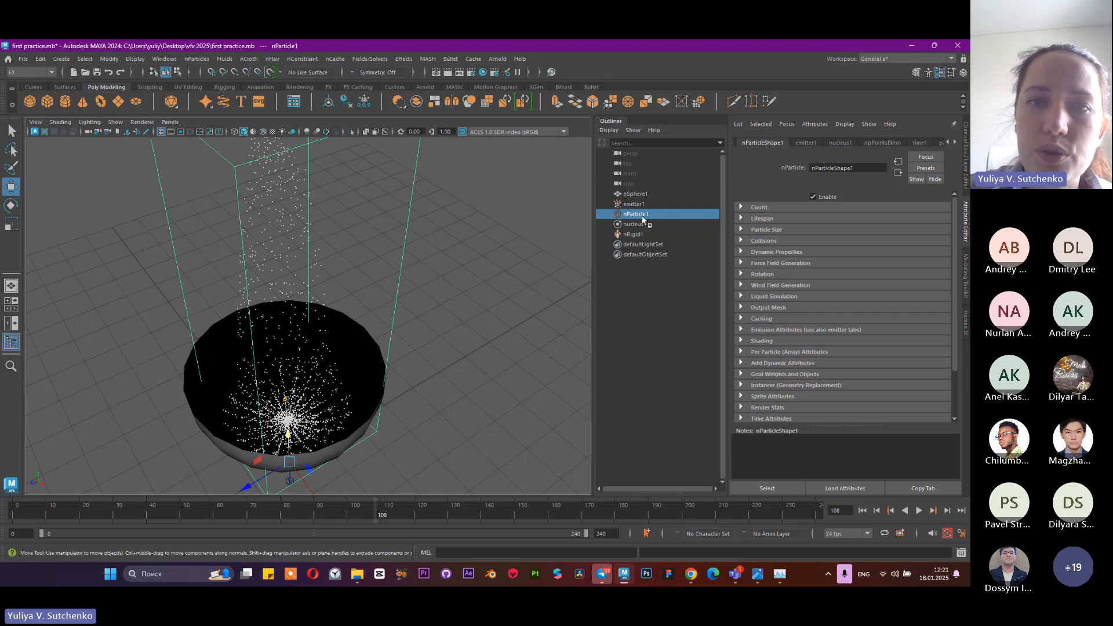
{"action": "left_click", "coordinate": [763, 241]}
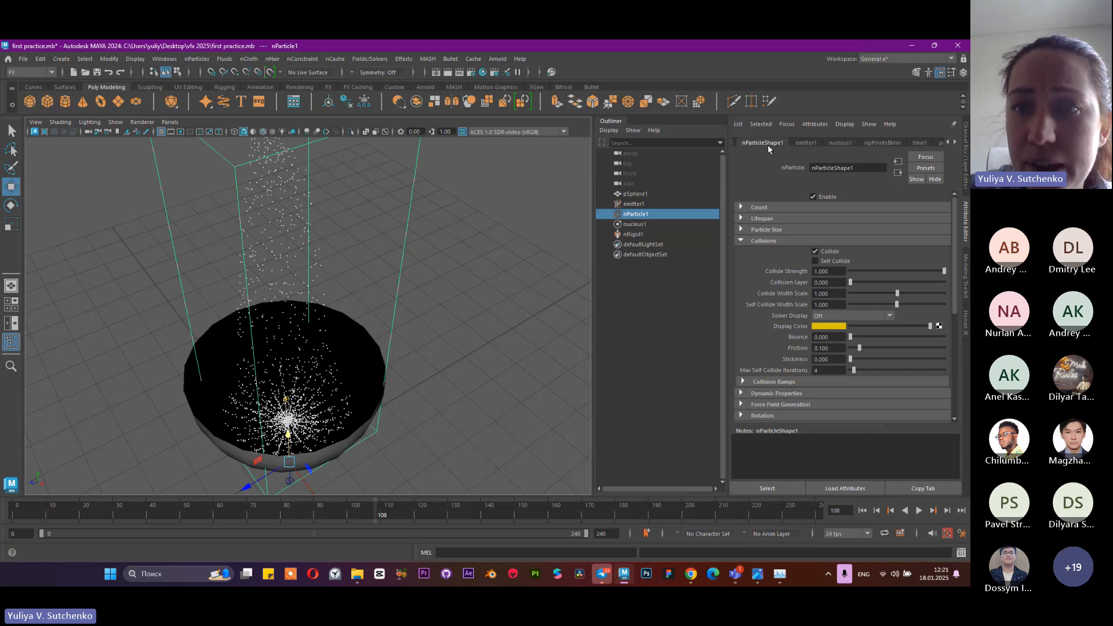
{"action": "left_click", "coordinate": [824, 261]}
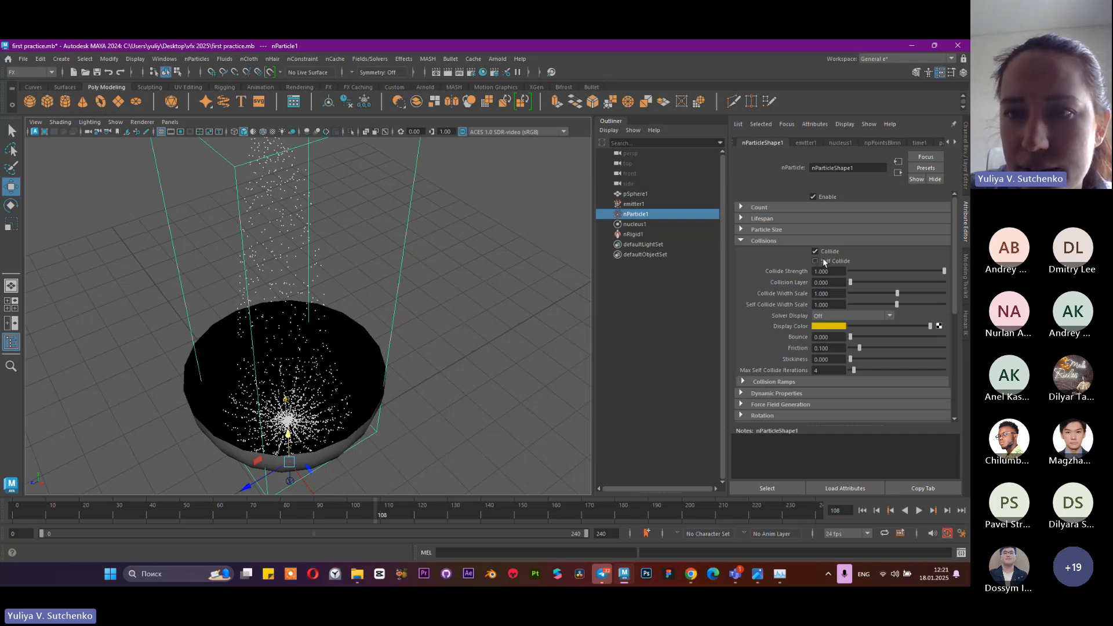
Replay the simulation from the start to frame 137 with self collision enabled and inspect how the particles scatter around the bowl
{"action": "left_click", "coordinate": [862, 510]}
{"action": "left_click", "coordinate": [919, 512]}
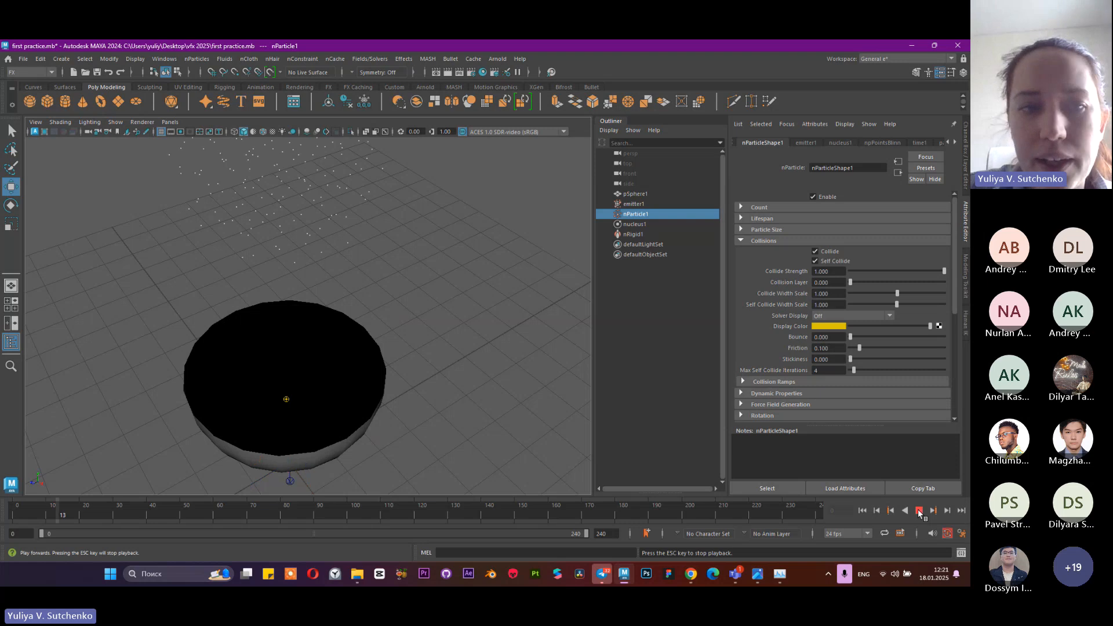
{"action": "scroll", "coordinate": [382, 319], "scroll_direction": "down", "scroll_amount": 5}
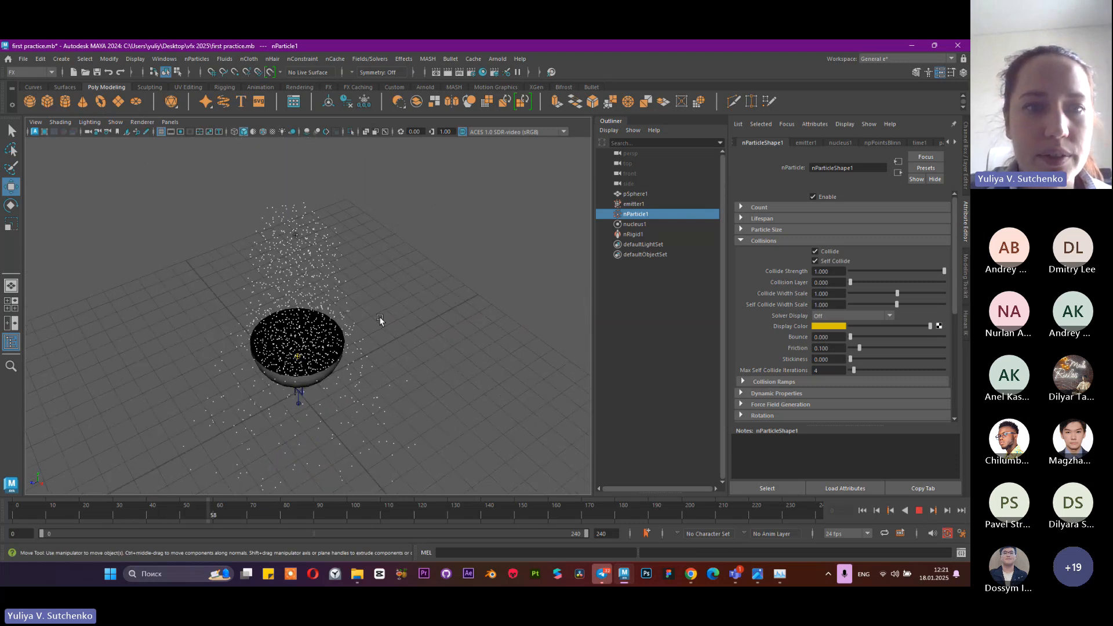
{"action": "left_click_drag", "start_coordinate": [373, 343], "coordinate": [315, 275], "text": "alt"}
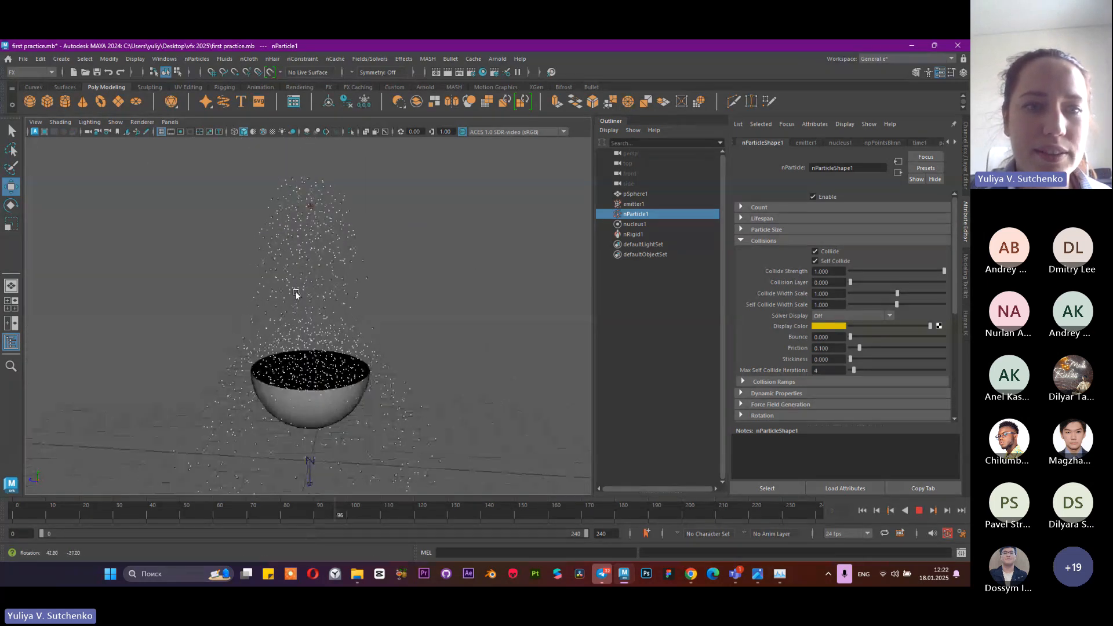
{"action": "left_click", "coordinate": [919, 511]}
{"action": "scroll", "coordinate": [443, 310], "scroll_direction": "up", "scroll_amount": 8}
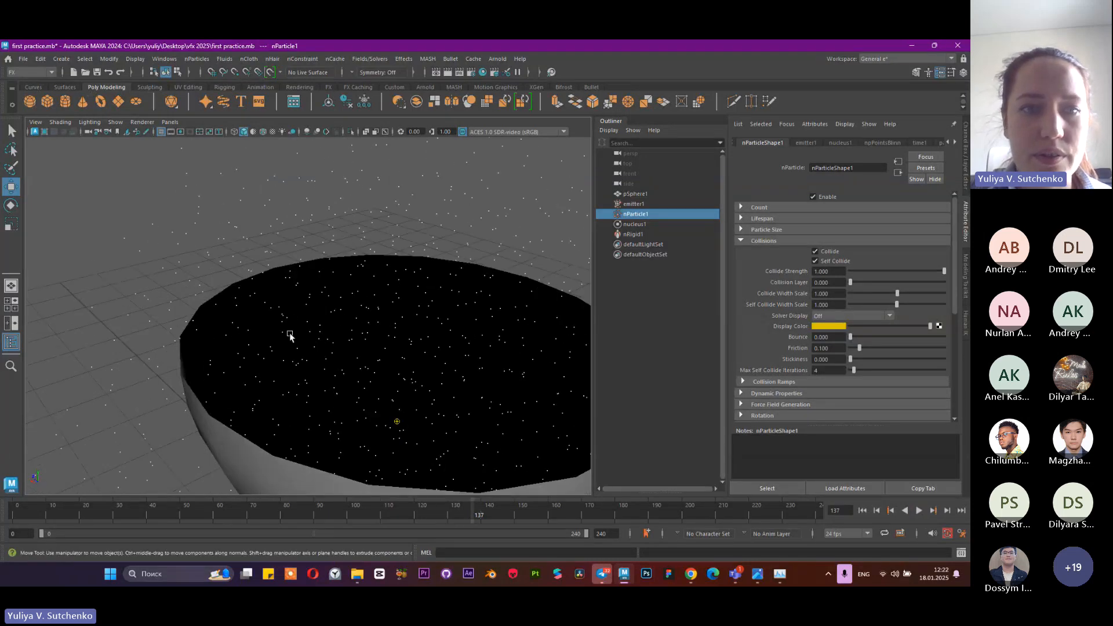
{"action": "scroll", "coordinate": [388, 326], "scroll_direction": "down", "scroll_amount": 5}
{"action": "mouse_move", "coordinate": [325, 339]}
{"action": "left_mouse_down", "text": "alt"}
{"action": "mouse_move", "coordinate": [343, 318]}
{"action": "mouse_move", "coordinate": [320, 323]}
{"action": "left_mouse_up", "text": "alt"}
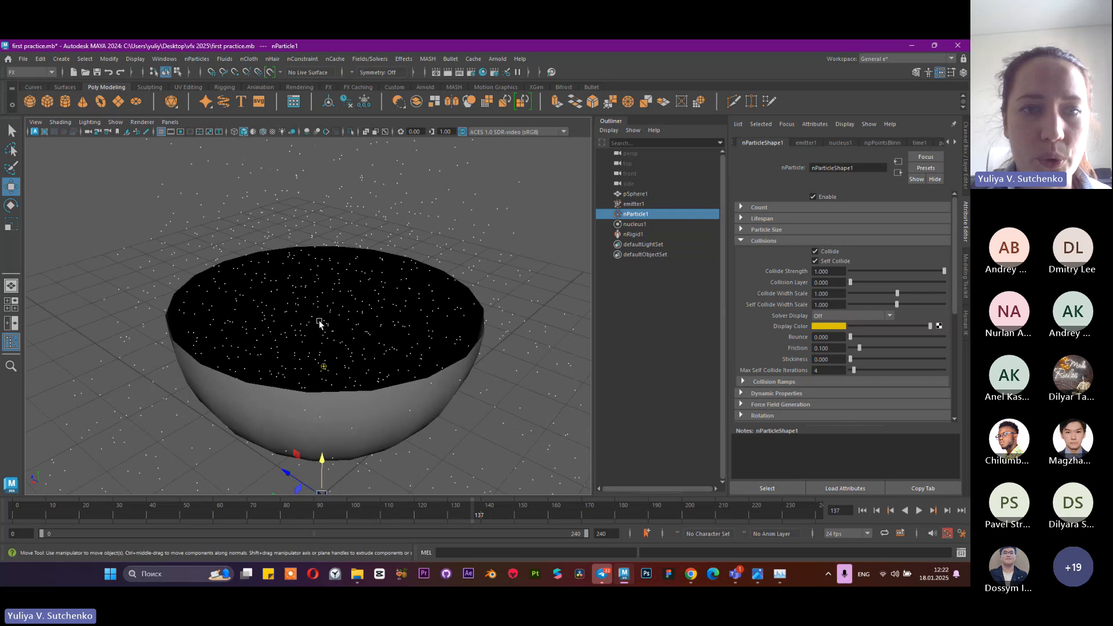
Set the nParticle radius to 0.010 in its particle size attributes
{"action": "left_click", "coordinate": [773, 231]}
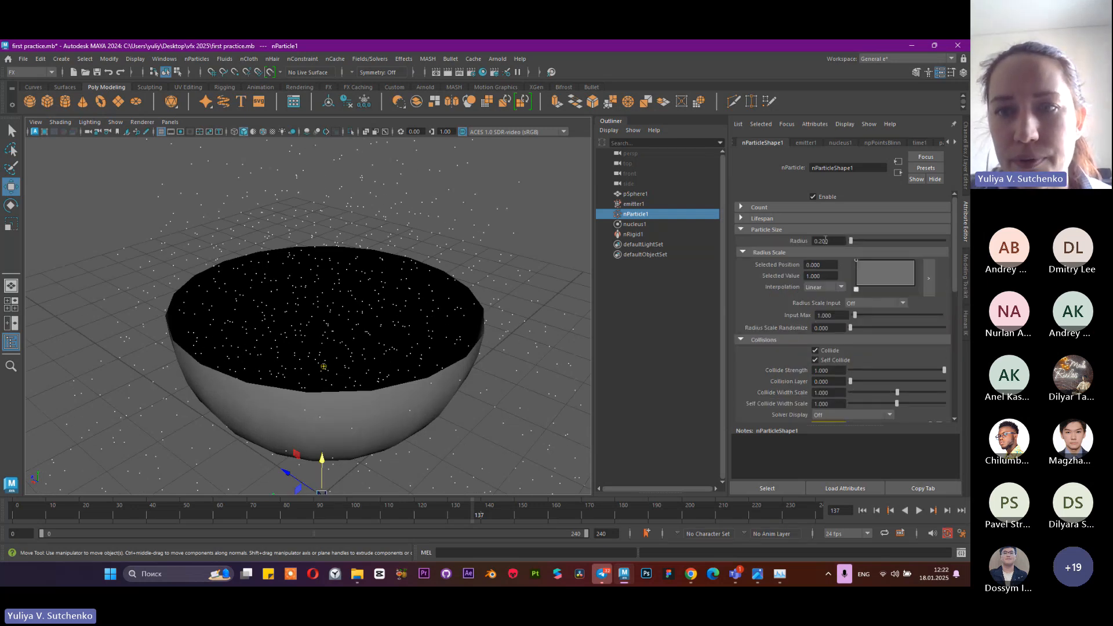
{"action": "double_click", "coordinate": [834, 240]}
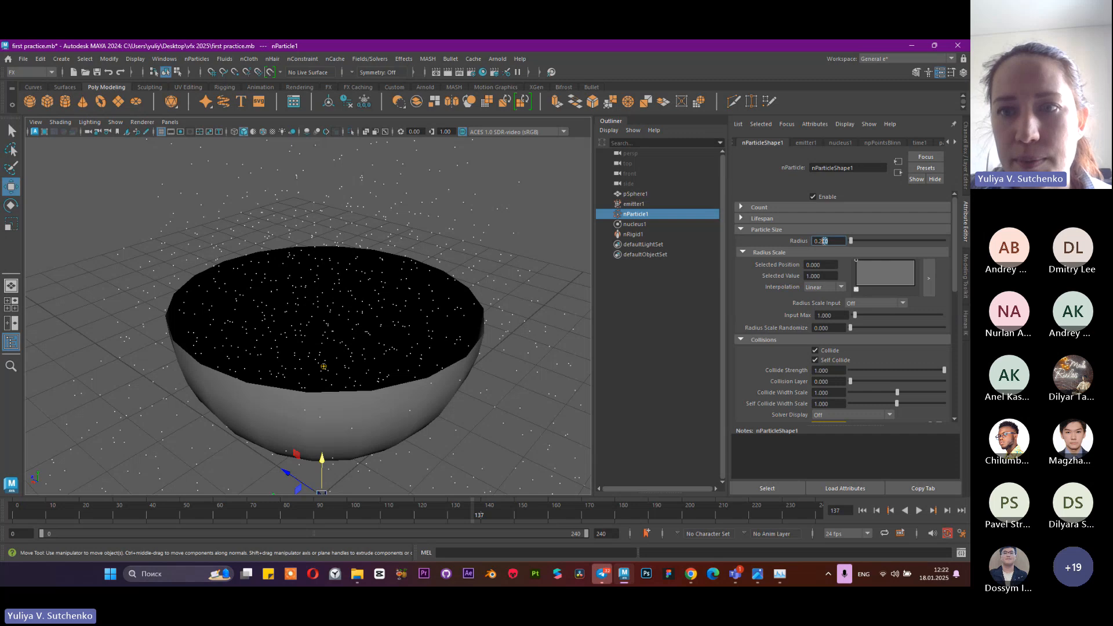
{"action": "type", "text": "010"}
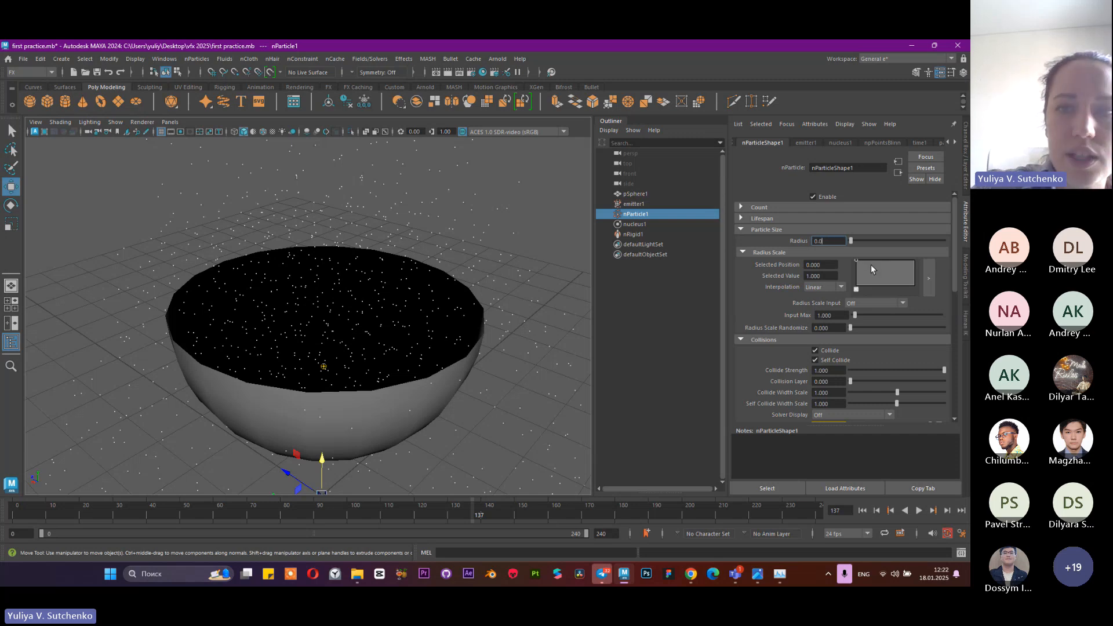
{"action": "key", "text": "Return"}
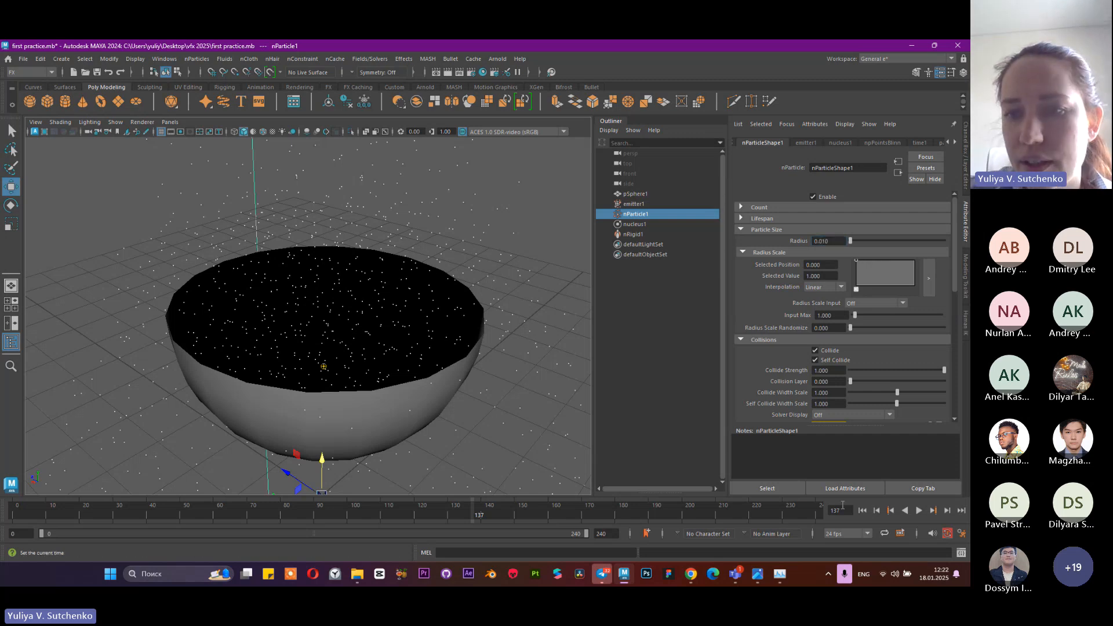
Replay the simulation from the start to frame 131 and examine from several angles how the smaller particles collect in the bowl
{"action": "left_click", "coordinate": [862, 510]}
{"action": "left_click", "coordinate": [919, 510]}
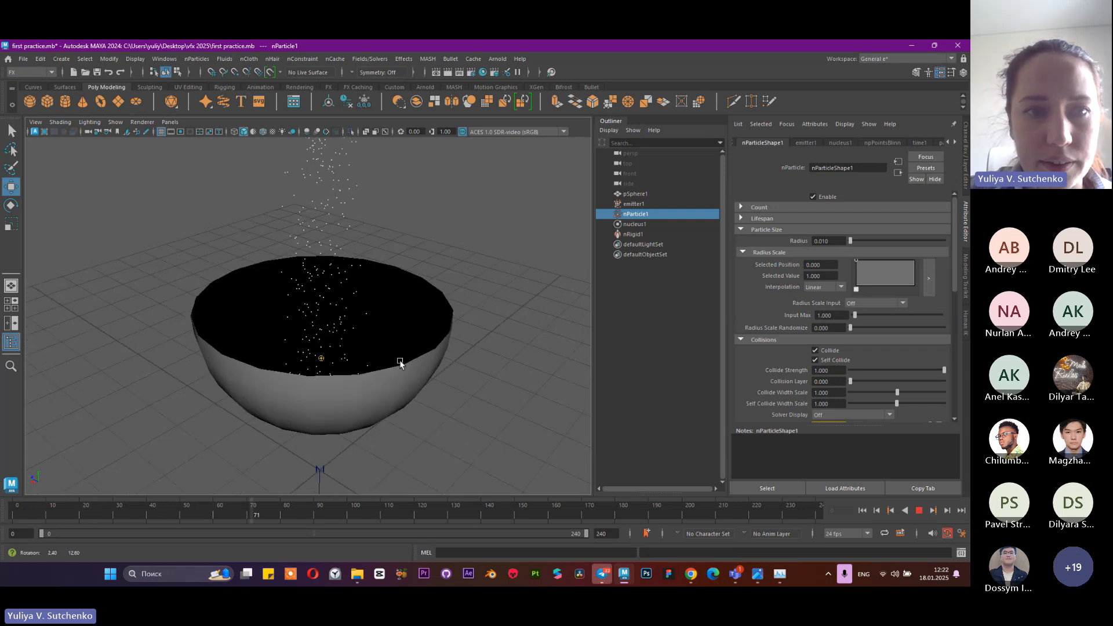
{"action": "left_click_drag", "start_coordinate": [400, 363], "coordinate": [408, 338], "text": "alt"}
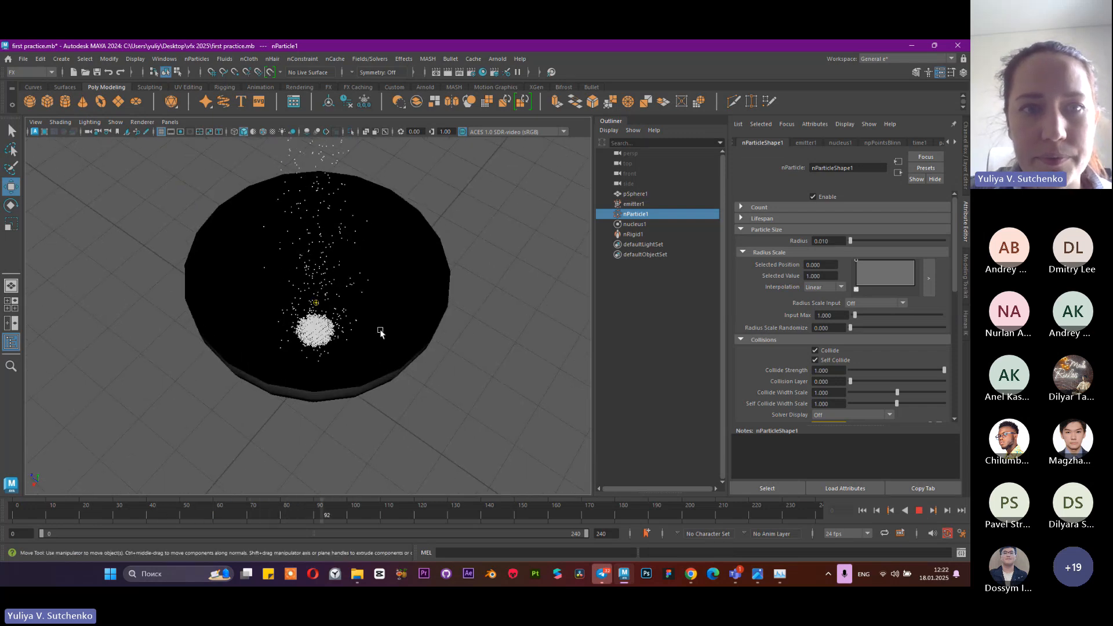
{"action": "middle_click_drag", "start_coordinate": [422, 304], "coordinate": [421, 364], "text": "alt"}
{"action": "scroll", "coordinate": [260, 316], "scroll_direction": "down", "scroll_amount": 5}
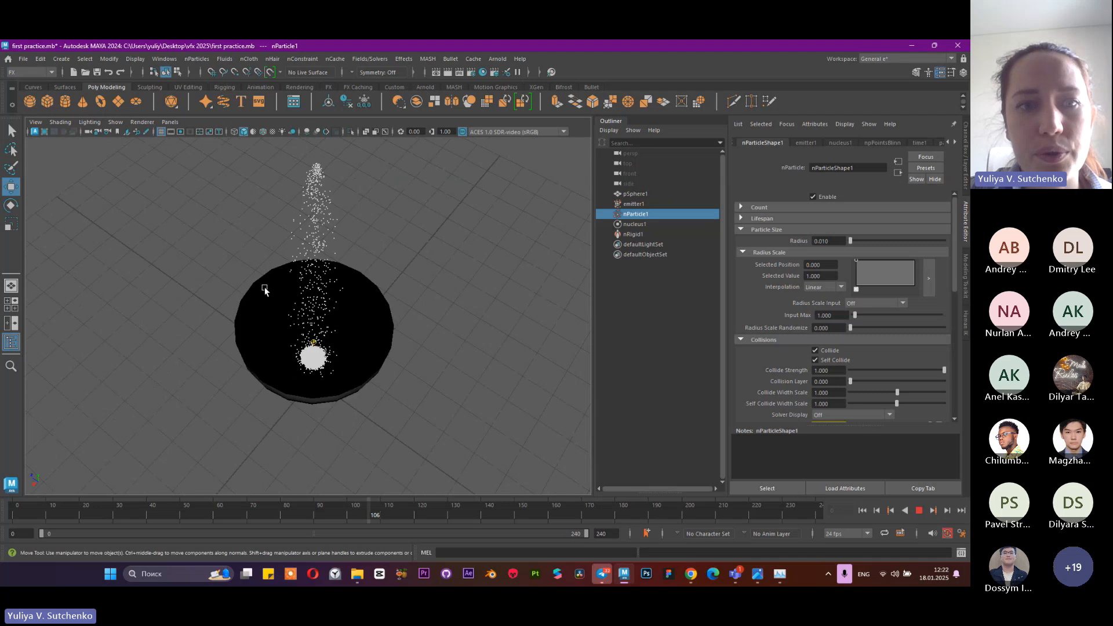
{"action": "left_click_drag", "start_coordinate": [266, 290], "coordinate": [271, 283], "text": "alt"}
{"action": "left_click_drag", "start_coordinate": [345, 331], "coordinate": [336, 393], "text": "alt"}
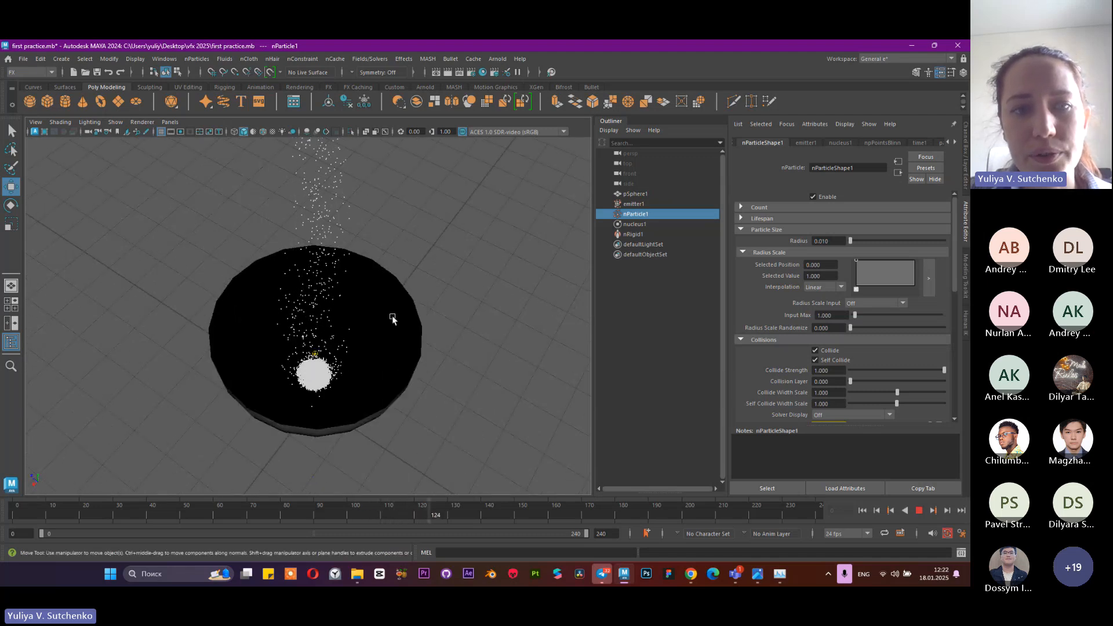
{"action": "key", "text": "Escape"}
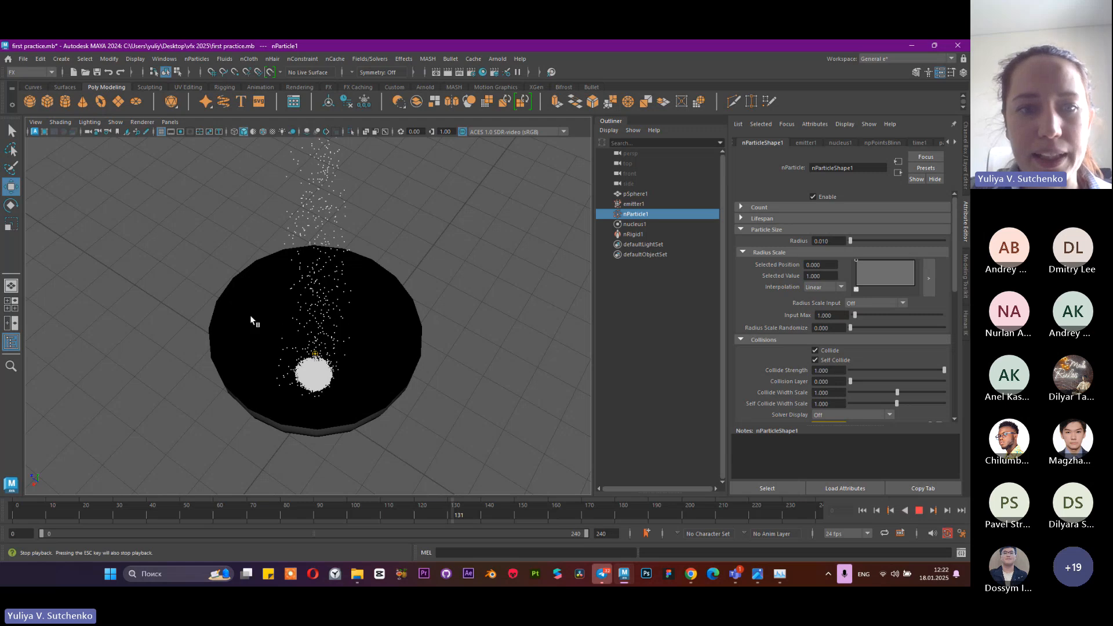
{"action": "left_click_drag", "start_coordinate": [251, 321], "coordinate": [526, 281], "text": "alt"}
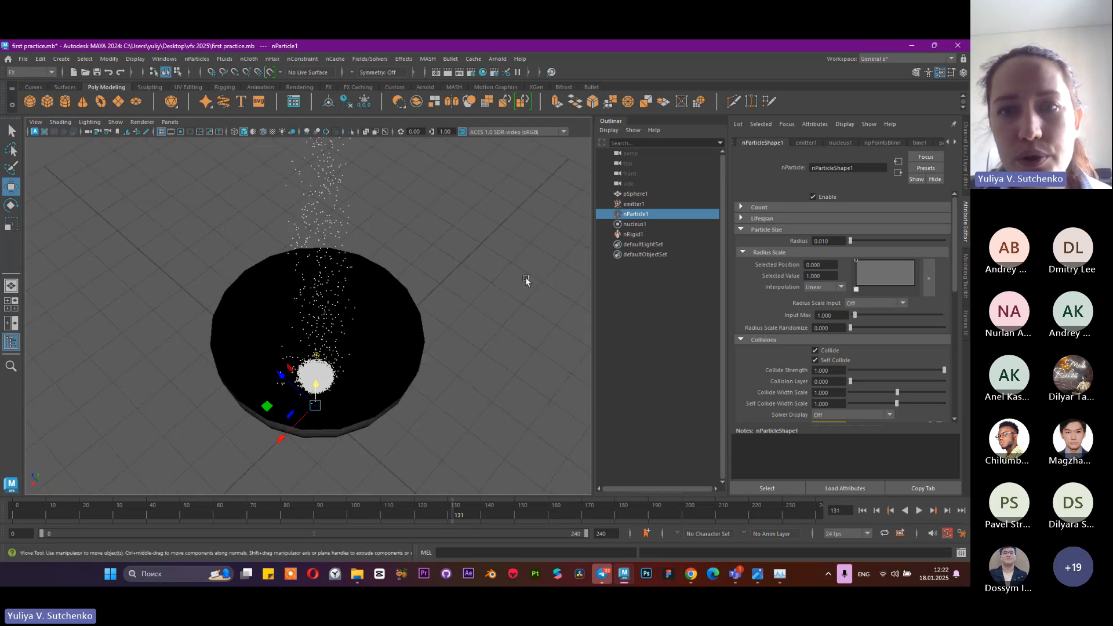
Change the Particle Render Type in the nParticle's shading attributes to Spheres
{"action": "scroll", "coordinate": [792, 266], "scroll_direction": "down", "scroll_amount": 6}
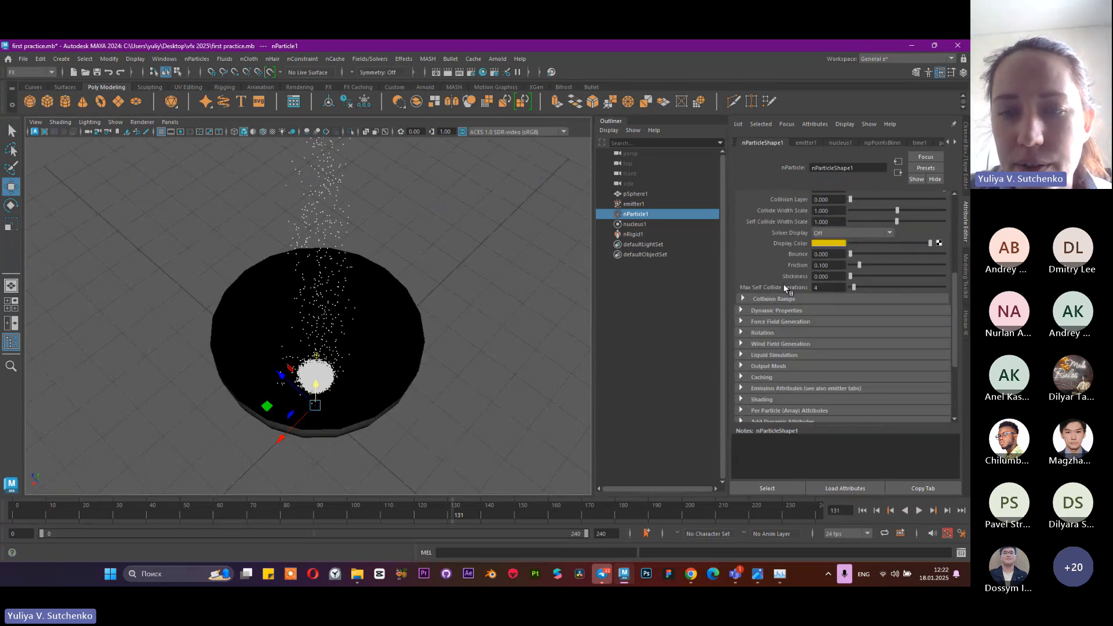
{"action": "scroll", "coordinate": [784, 288], "scroll_direction": "down", "scroll_amount": 1}
{"action": "scroll", "coordinate": [781, 302], "scroll_direction": "down", "scroll_amount": 1}
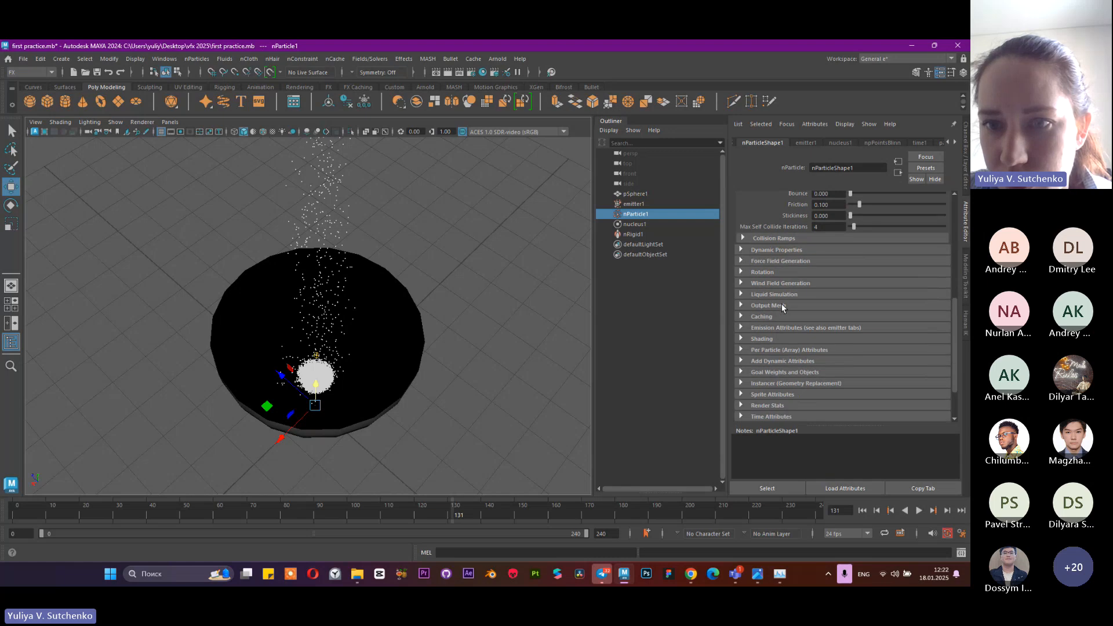
{"action": "scroll", "coordinate": [764, 335], "scroll_direction": "down", "scroll_amount": 1}
{"action": "scroll", "coordinate": [771, 337], "scroll_direction": "up", "scroll_amount": 10}
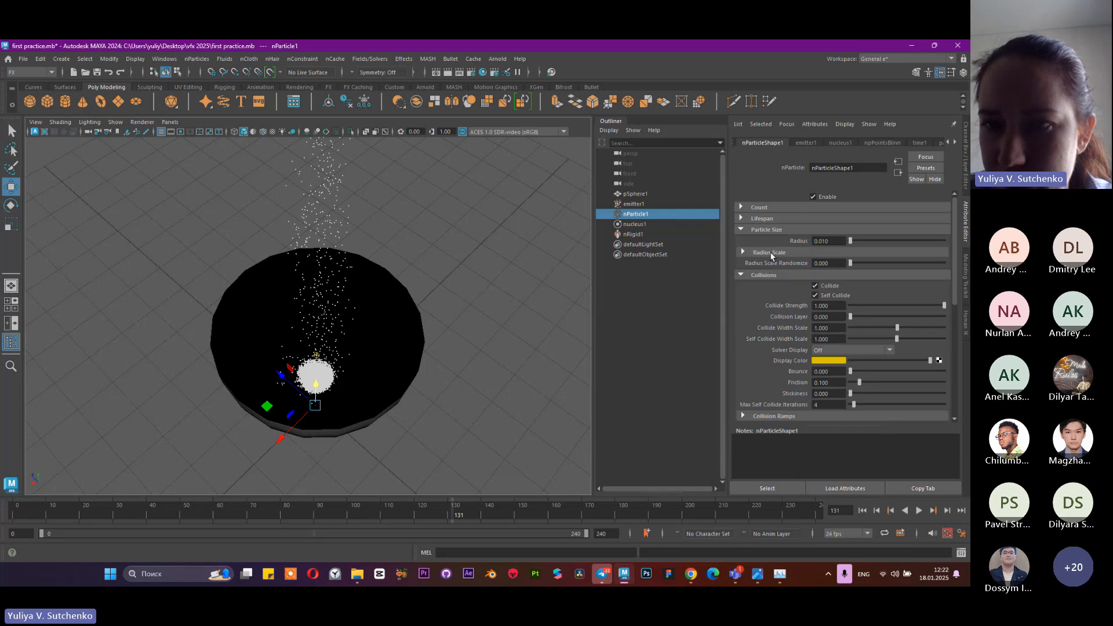
{"action": "left_click", "coordinate": [770, 253]}
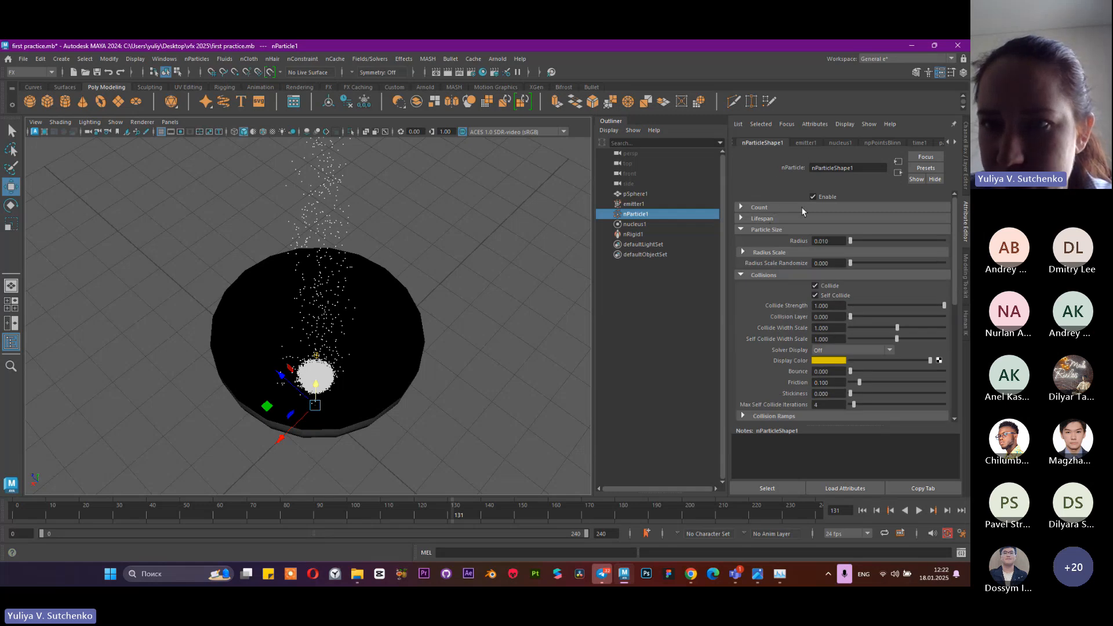
{"action": "scroll", "coordinate": [808, 234], "scroll_direction": "down", "scroll_amount": 3}
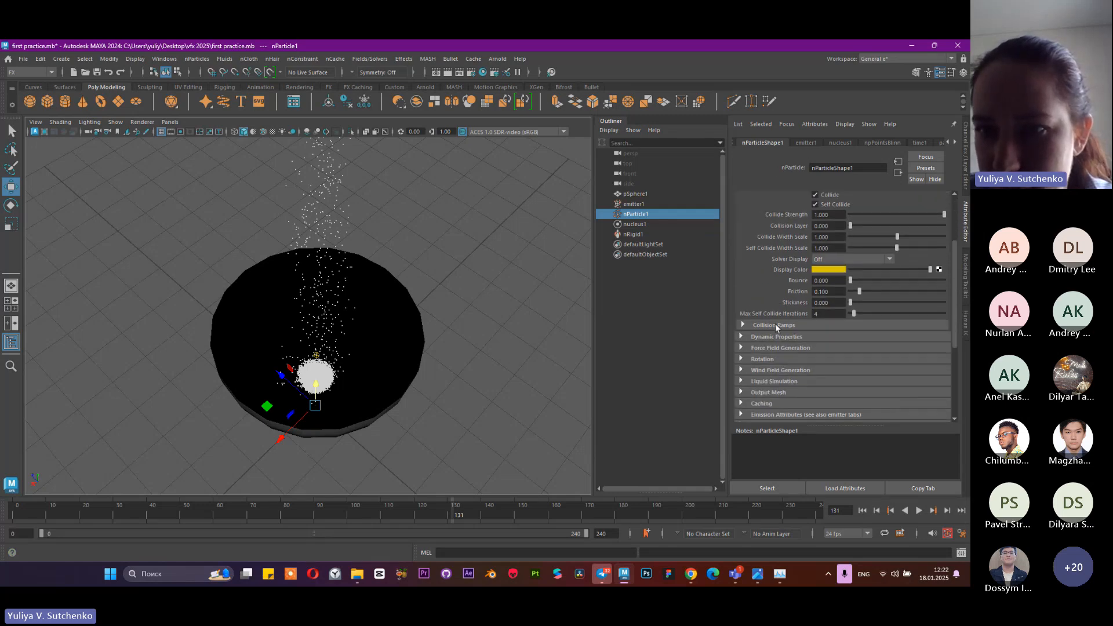
{"action": "left_click", "coordinate": [776, 338]}
{"action": "left_click", "coordinate": [776, 338]}
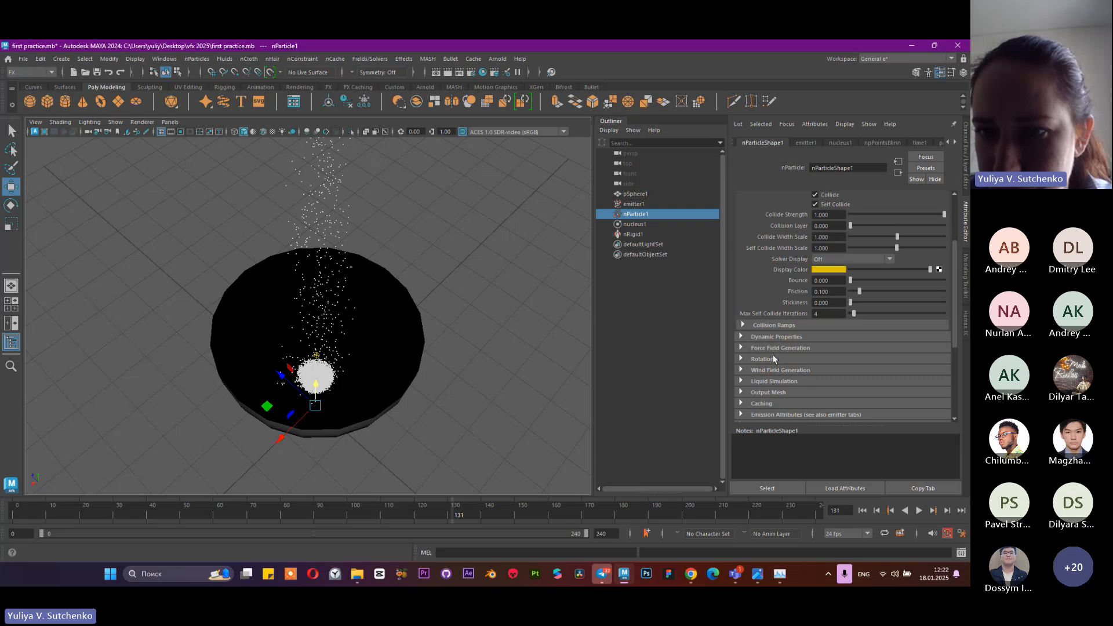
{"action": "scroll", "coordinate": [774, 359], "scroll_direction": "down", "scroll_amount": 3}
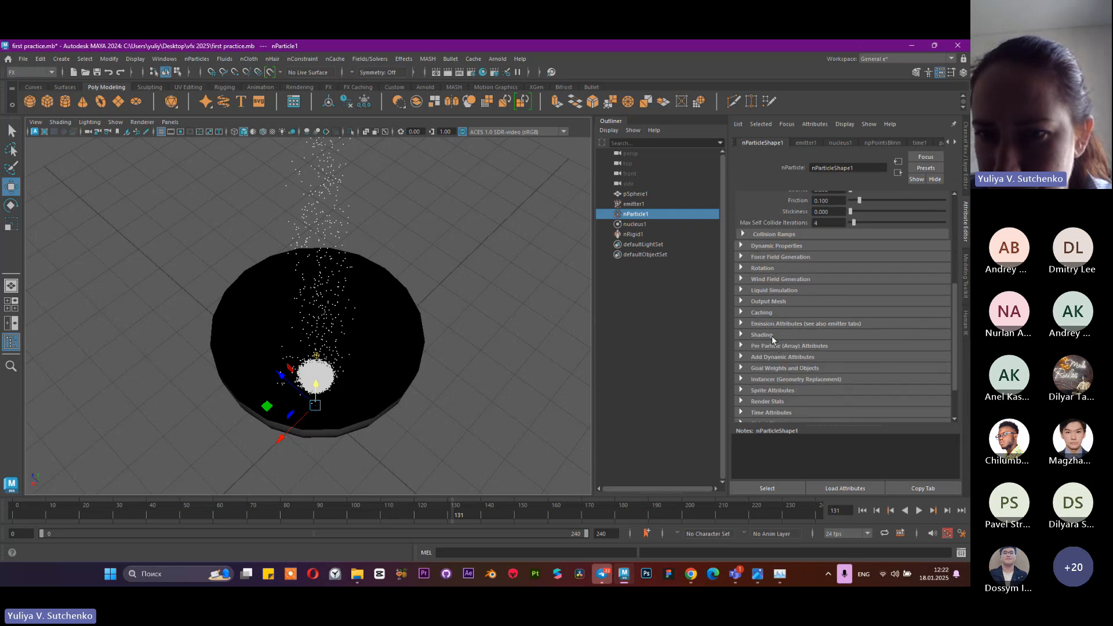
{"action": "left_click", "coordinate": [771, 335]}
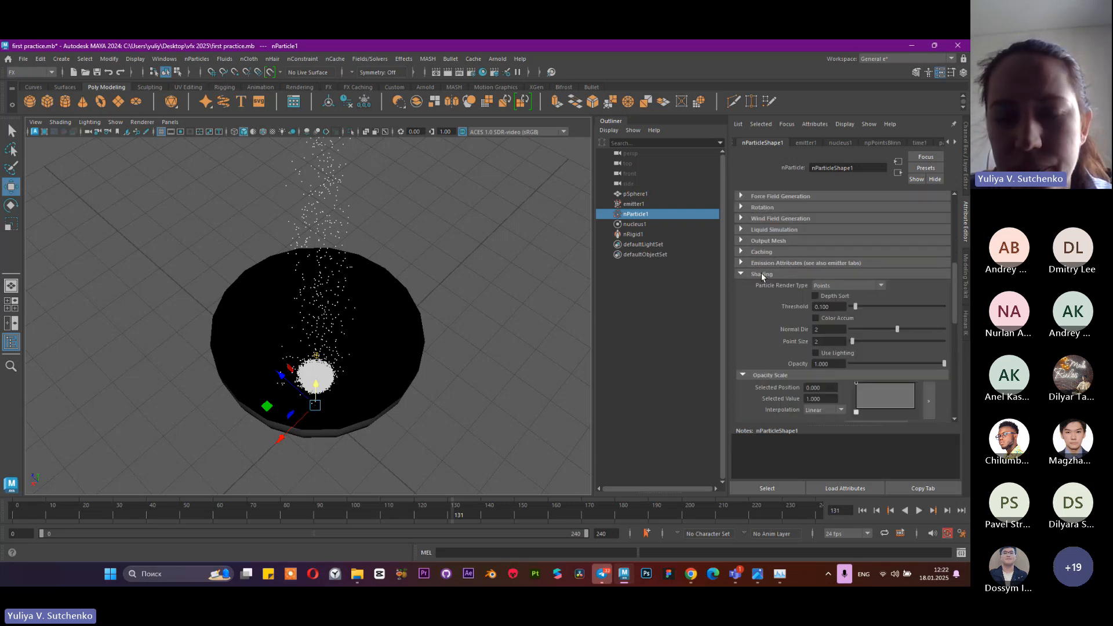
{"action": "left_click", "coordinate": [822, 285]}
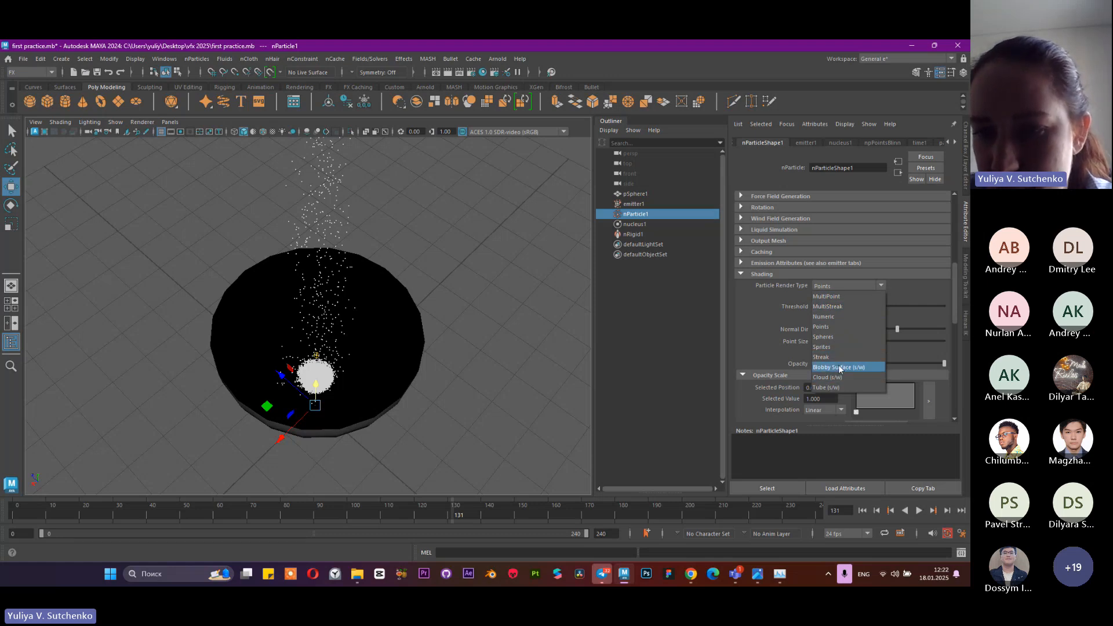
{"action": "left_click", "coordinate": [835, 333]}
{"action": "left_click", "coordinate": [826, 286]}
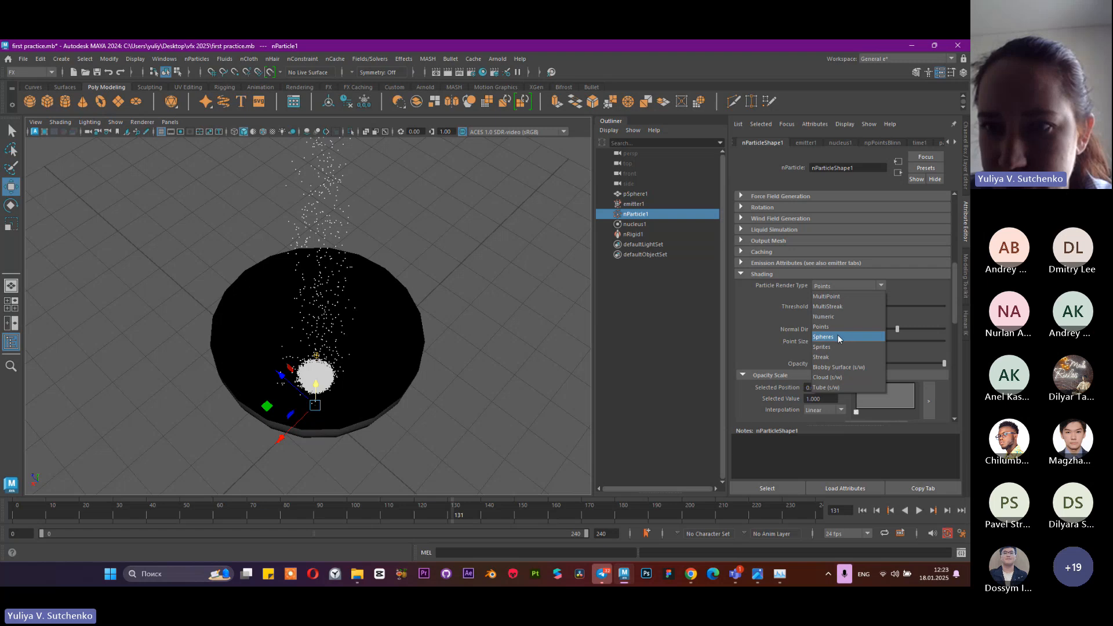
{"action": "left_click", "coordinate": [838, 338]}
Replay the simulation from the start to frame 50 and examine the sphere particles in the bowl up close
{"action": "left_click", "coordinate": [863, 510]}
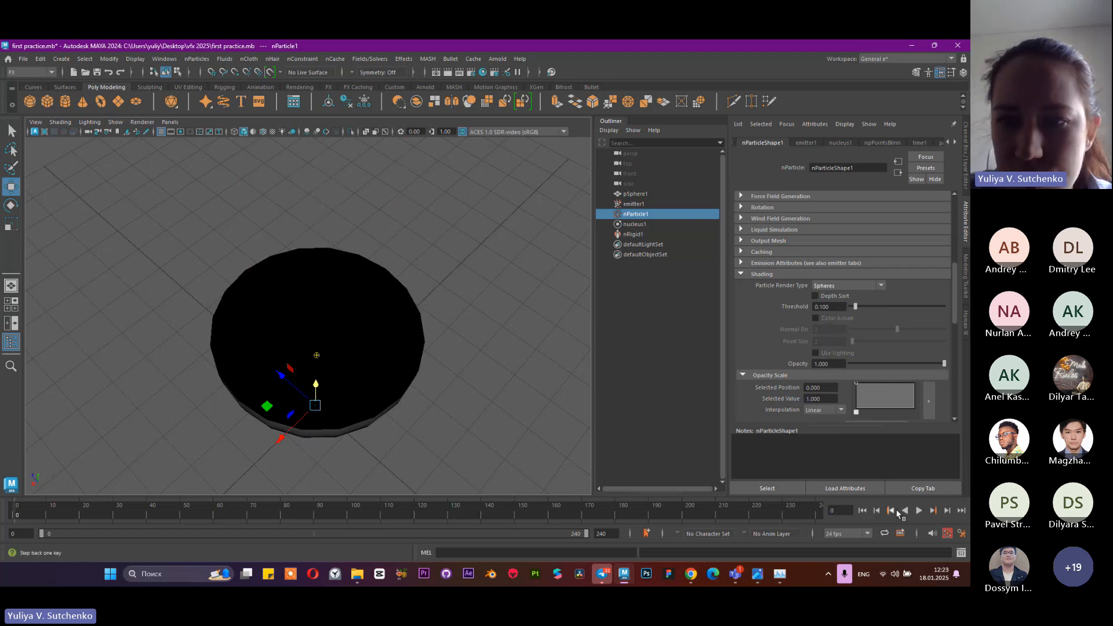
{"action": "left_click", "coordinate": [919, 511]}
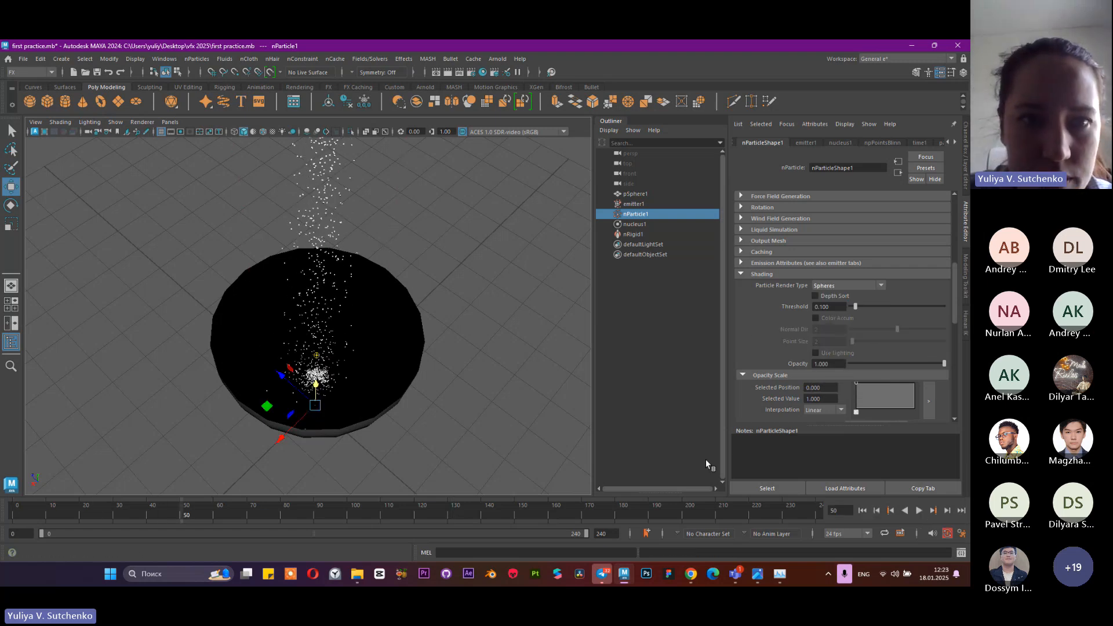
{"action": "scroll", "coordinate": [304, 216], "scroll_direction": "up", "scroll_amount": 5}
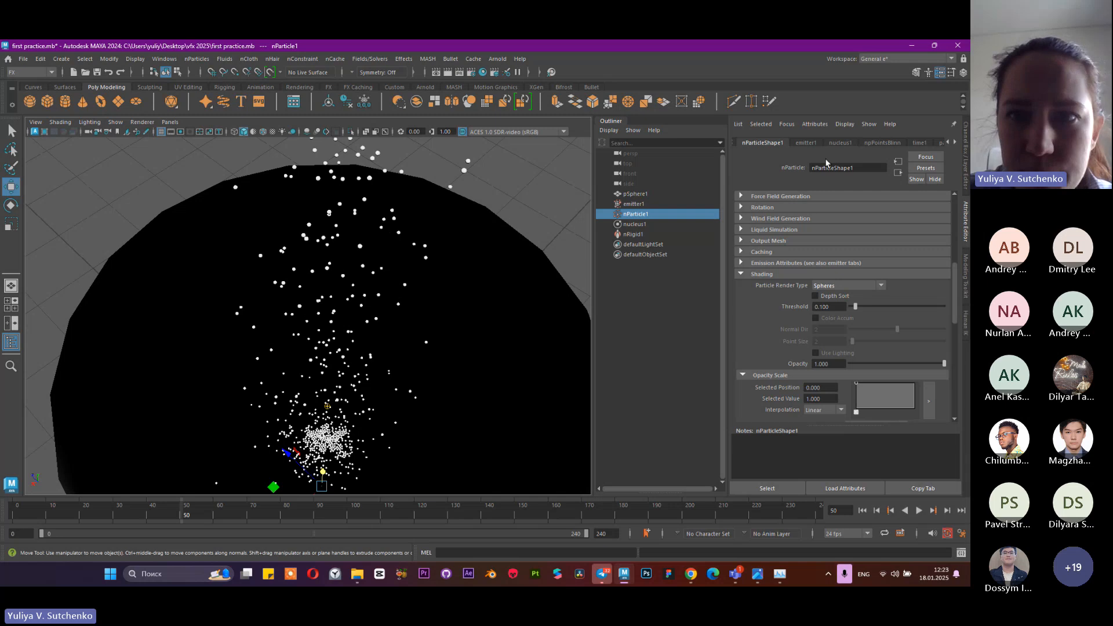
Set the radius of the sphere particles to 0.1 and frame the particles with the bowl in view
{"action": "scroll", "coordinate": [844, 252], "scroll_direction": "up", "scroll_amount": 10}
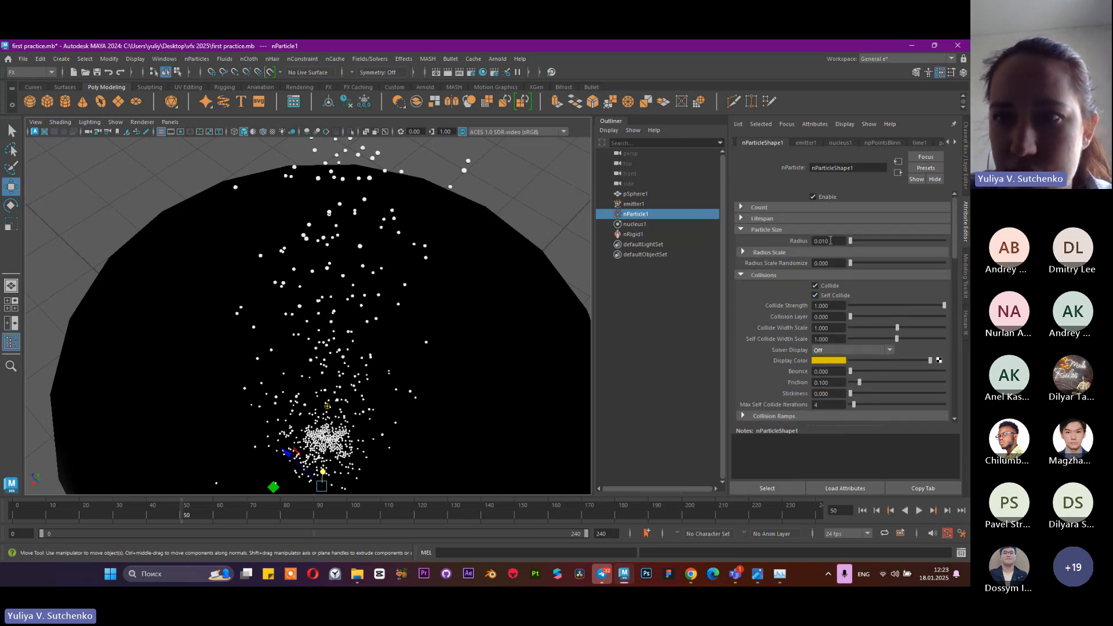
{"action": "left_click", "coordinate": [821, 241]}
{"action": "type", "text": "1"}
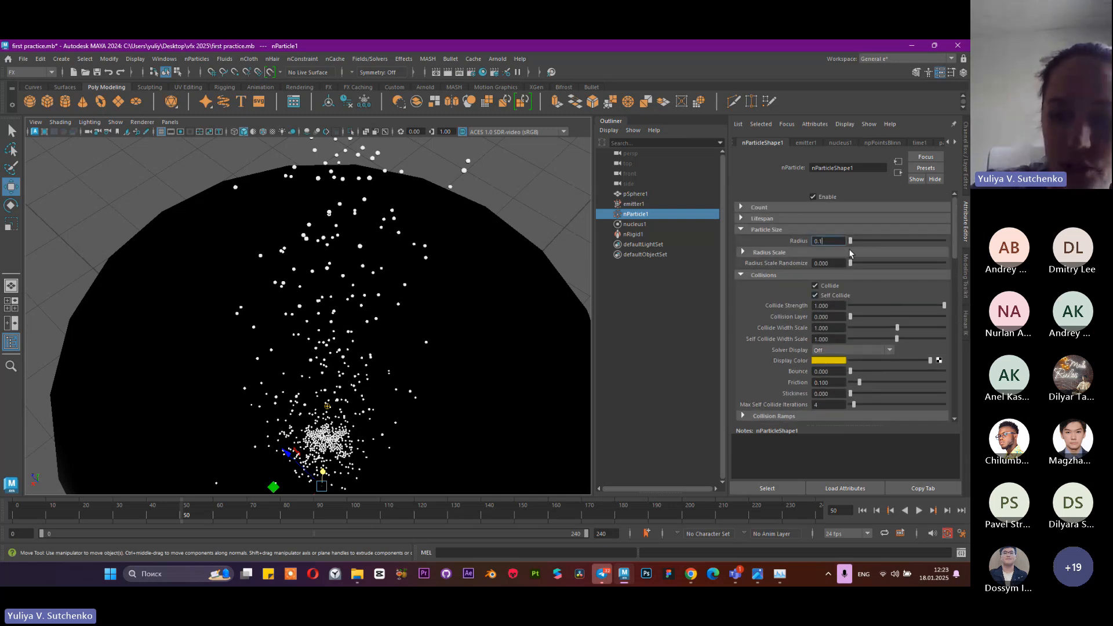
{"action": "key", "text": "Return"}
{"action": "key", "text": "f"}
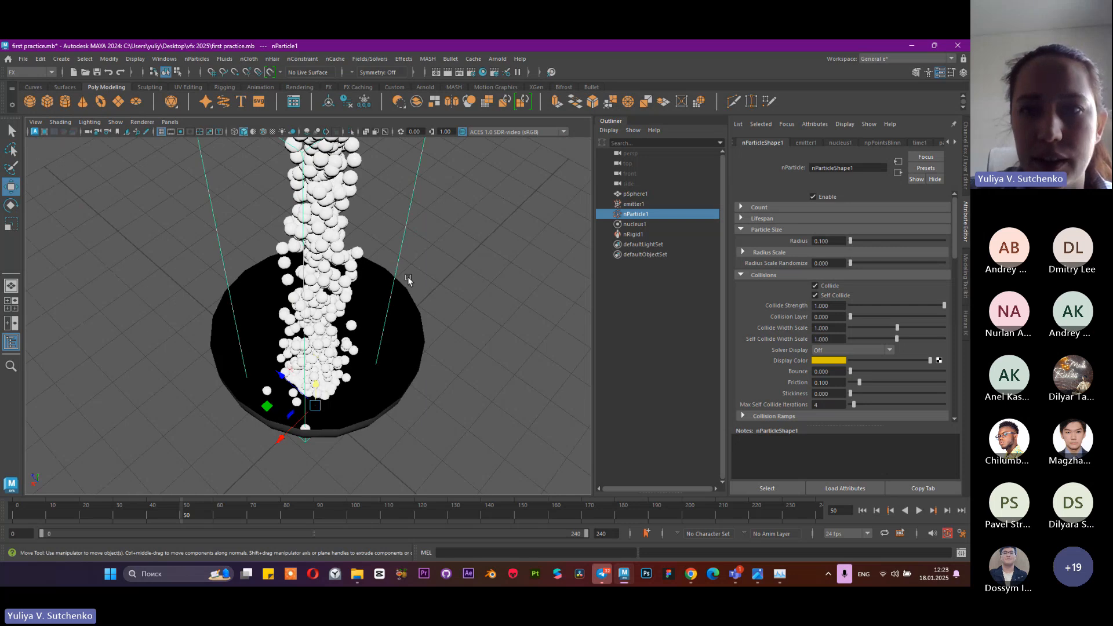
{"action": "left_click", "coordinate": [820, 241]}
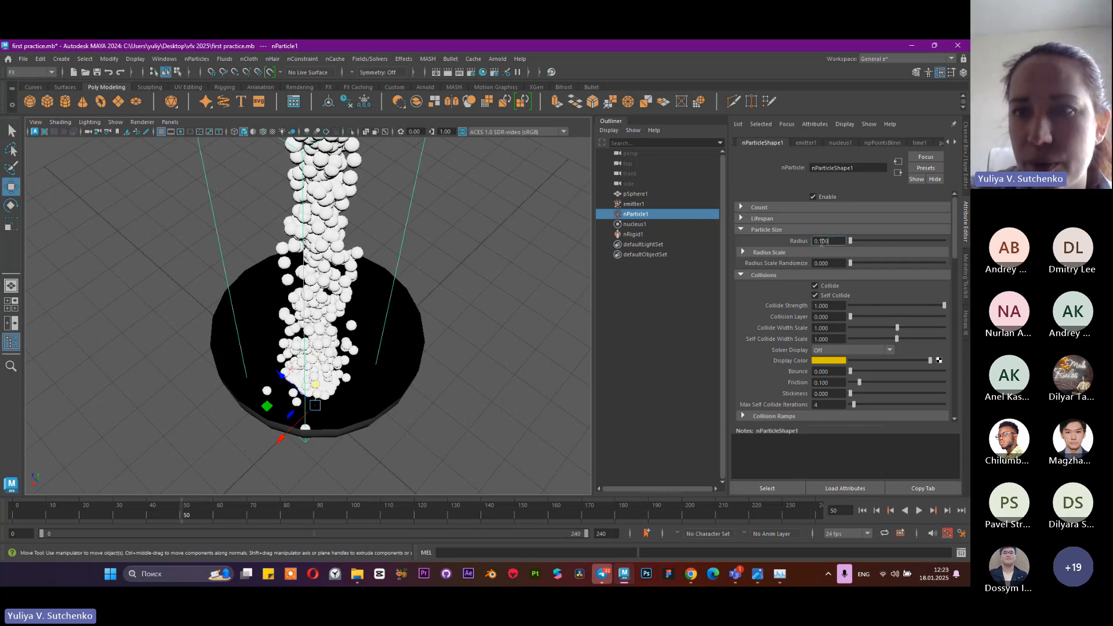
Replay the simulation from the start to frame 85 to watch the enlarged spheres fill the bowl
{"action": "left_click", "coordinate": [862, 510]}
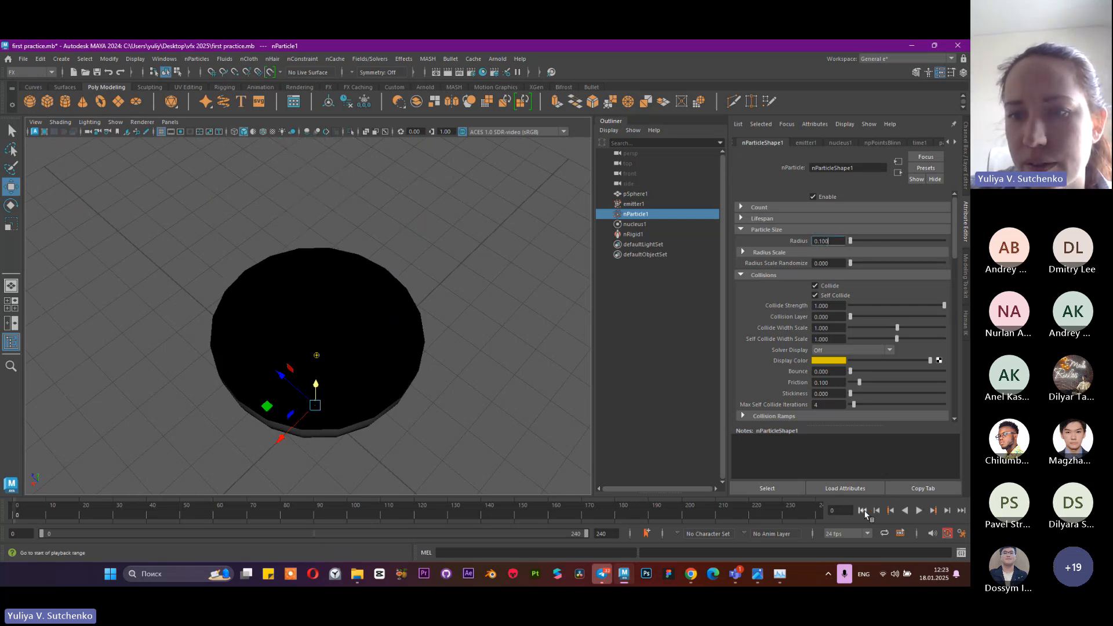
{"action": "left_click", "coordinate": [919, 510]}
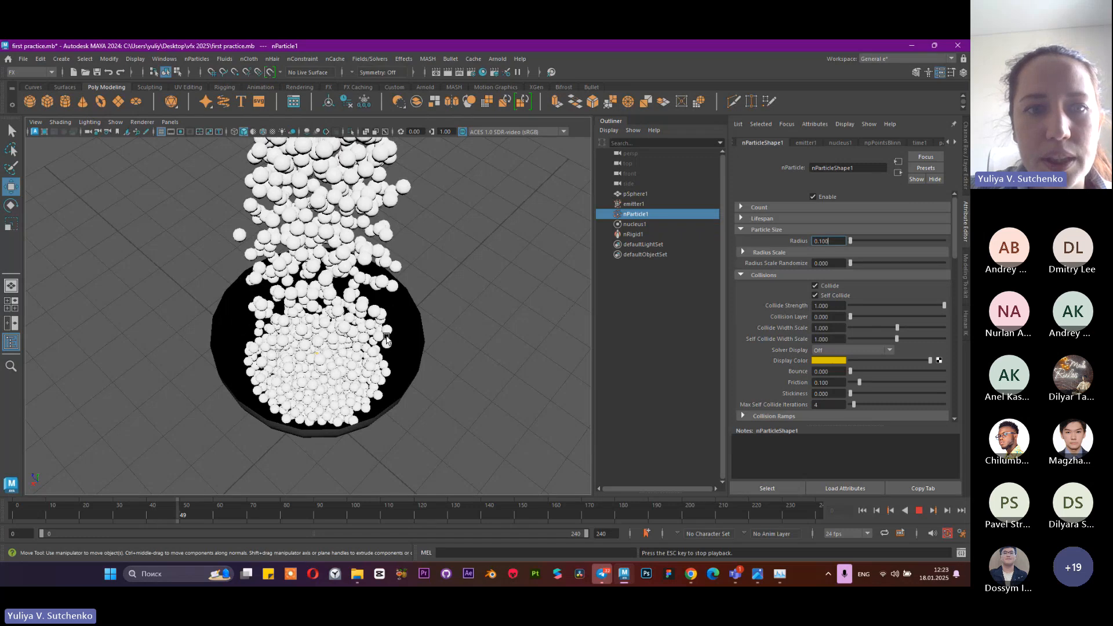
{"action": "scroll", "coordinate": [377, 341], "scroll_direction": "down", "scroll_amount": 2}
{"action": "key", "text": "Escape"}
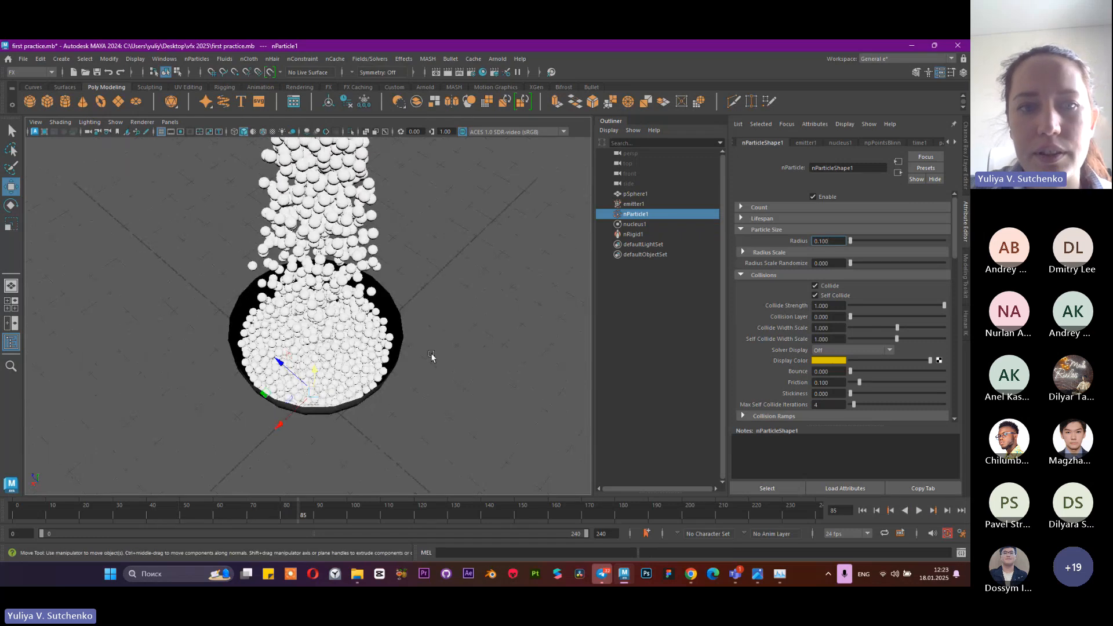
Continue the simulation to frame 103 with the bowl in side view and inspect the emitter's Rate (Particles/Sec) attribute
{"action": "left_click_drag", "start_coordinate": [430, 356], "coordinate": [418, 295], "text": "alt"}
{"action": "left_click", "coordinate": [919, 510]}
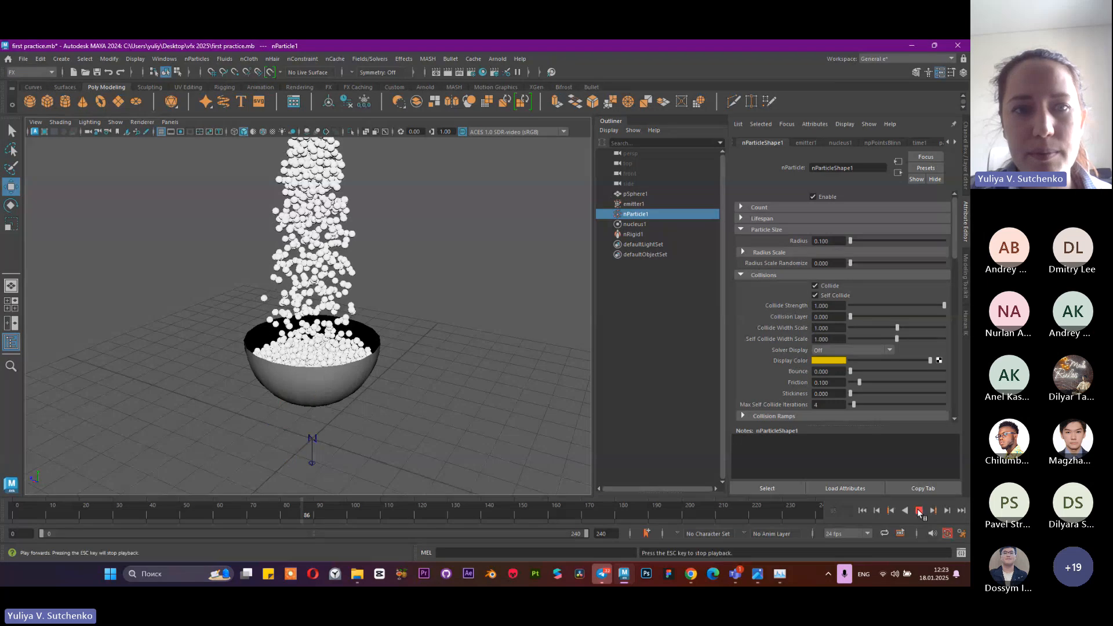
{"action": "key", "text": "Escape"}
{"action": "left_click_drag", "start_coordinate": [394, 345], "coordinate": [362, 322], "text": "alt"}
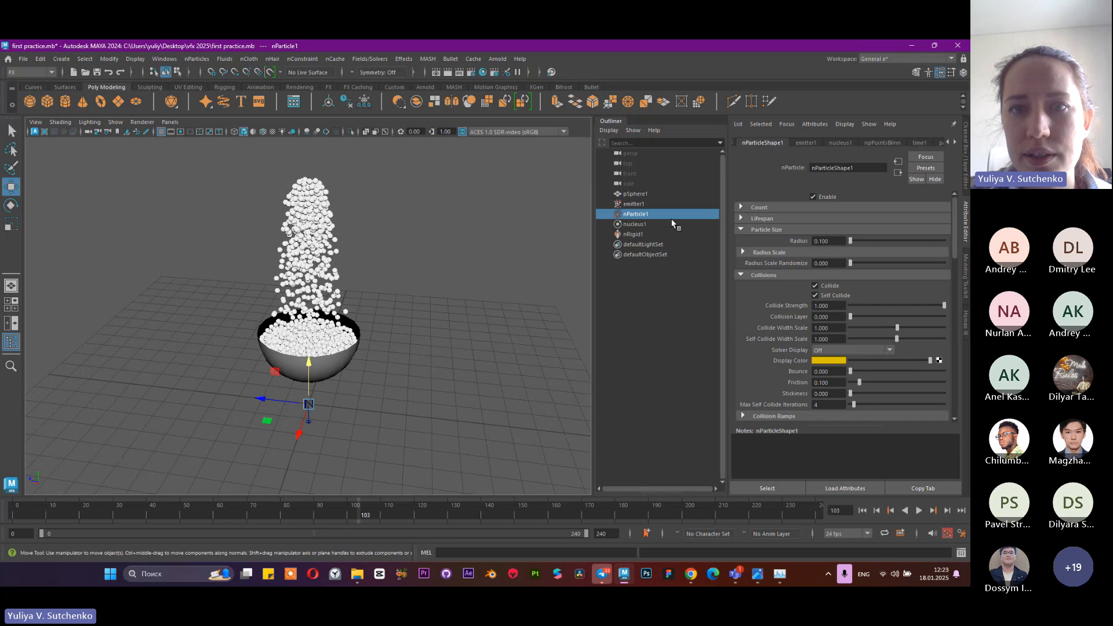
{"action": "left_click", "coordinate": [665, 203]}
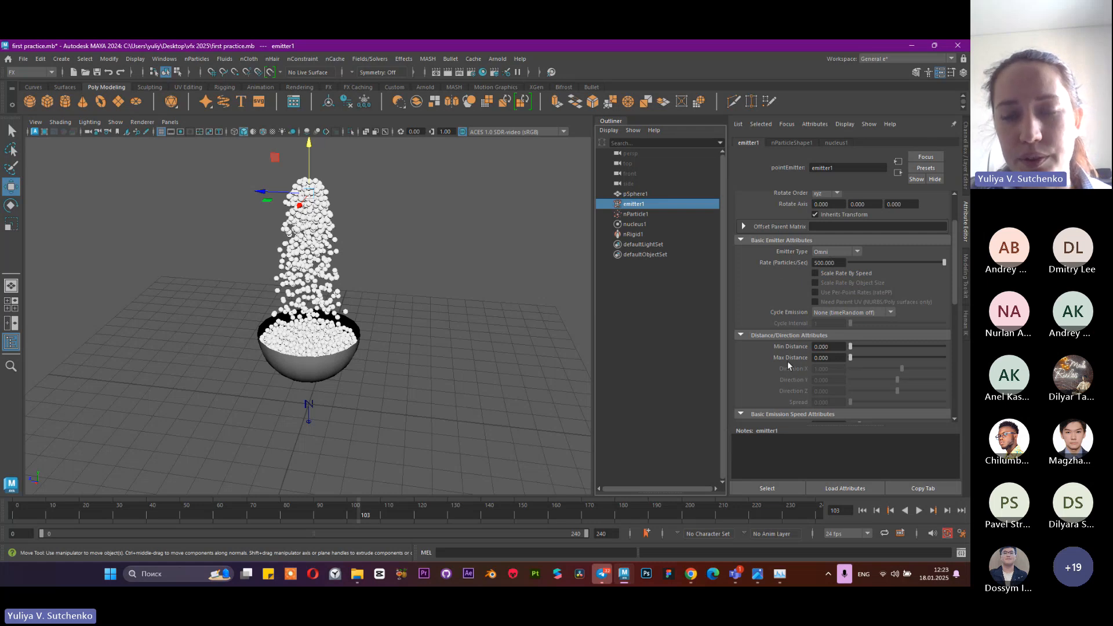
{"action": "right_click", "coordinate": [773, 263]}
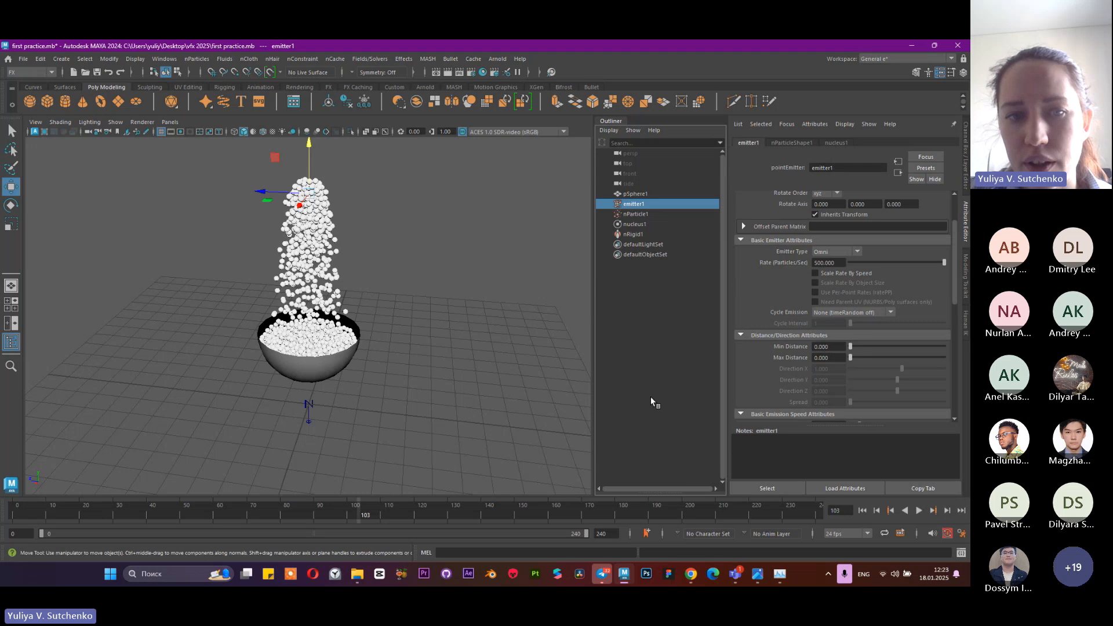
Select the bowl, rewind the timeline to frame 0 and examine the empty bowl
{"action": "left_click", "coordinate": [272, 373]}
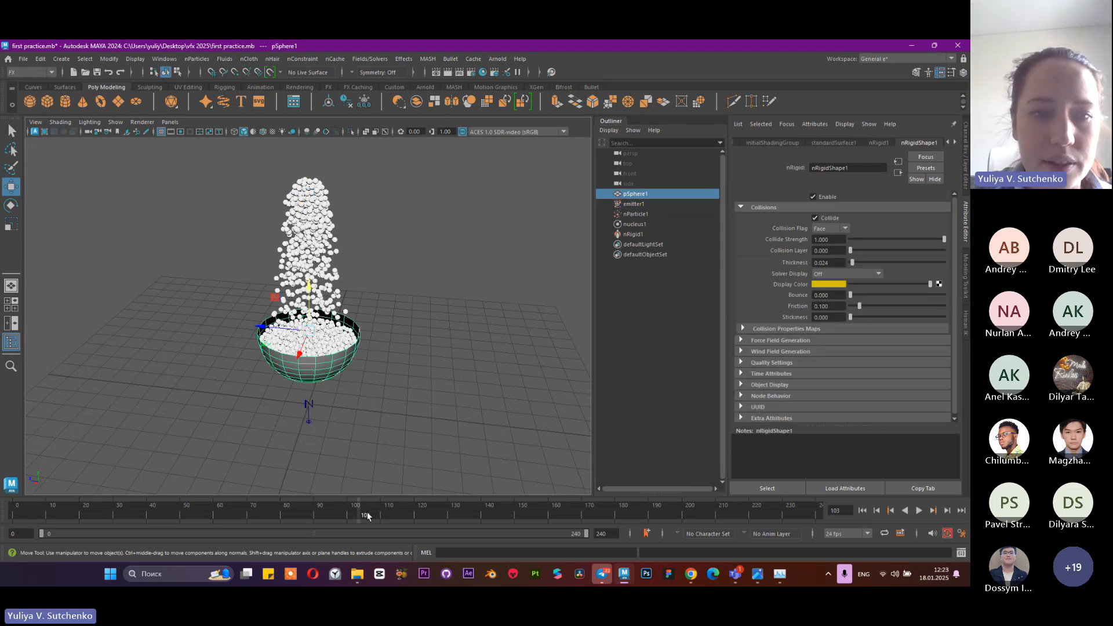
{"action": "left_click_drag", "start_coordinate": [365, 515], "coordinate": [2, 474]}
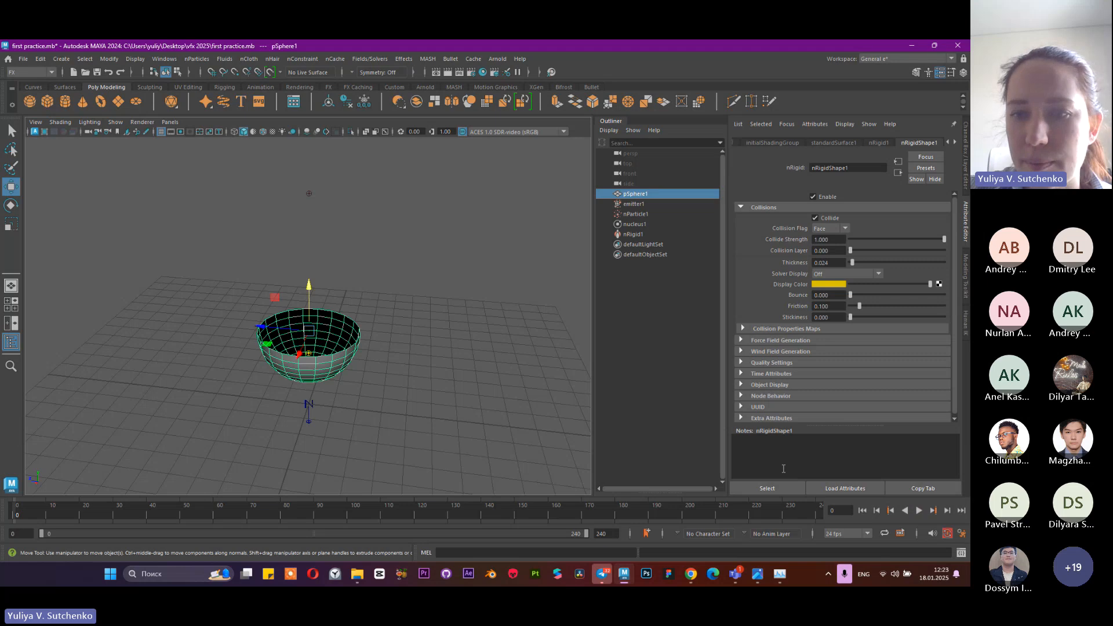
{"action": "scroll", "coordinate": [334, 334], "scroll_direction": "down", "scroll_amount": 3}
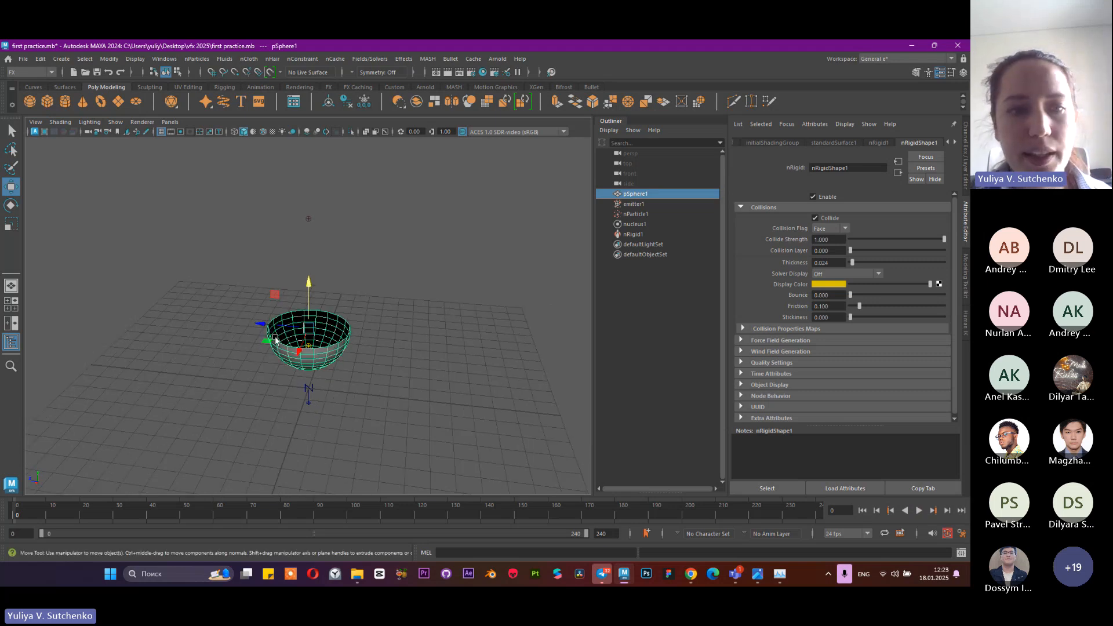
{"action": "scroll", "coordinate": [413, 371], "scroll_direction": "up", "scroll_amount": 5}
{"action": "scroll", "coordinate": [453, 355], "scroll_direction": "down", "scroll_amount": 3}
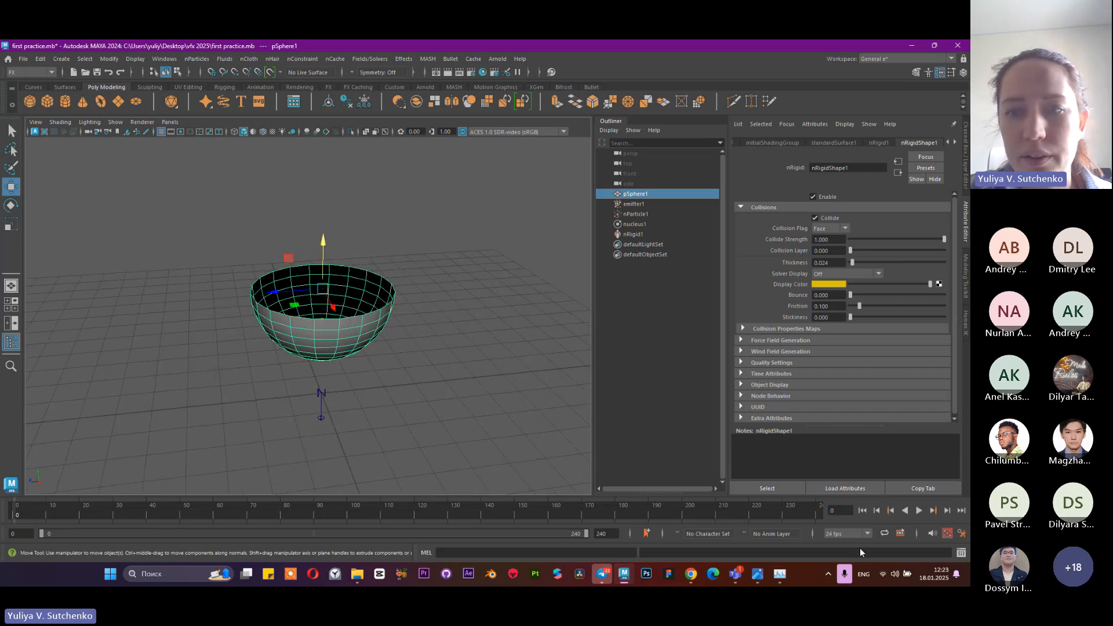
Set a keyframe on all of the upright bowl's transform channels at frame 100
{"action": "left_click", "coordinate": [349, 515]}
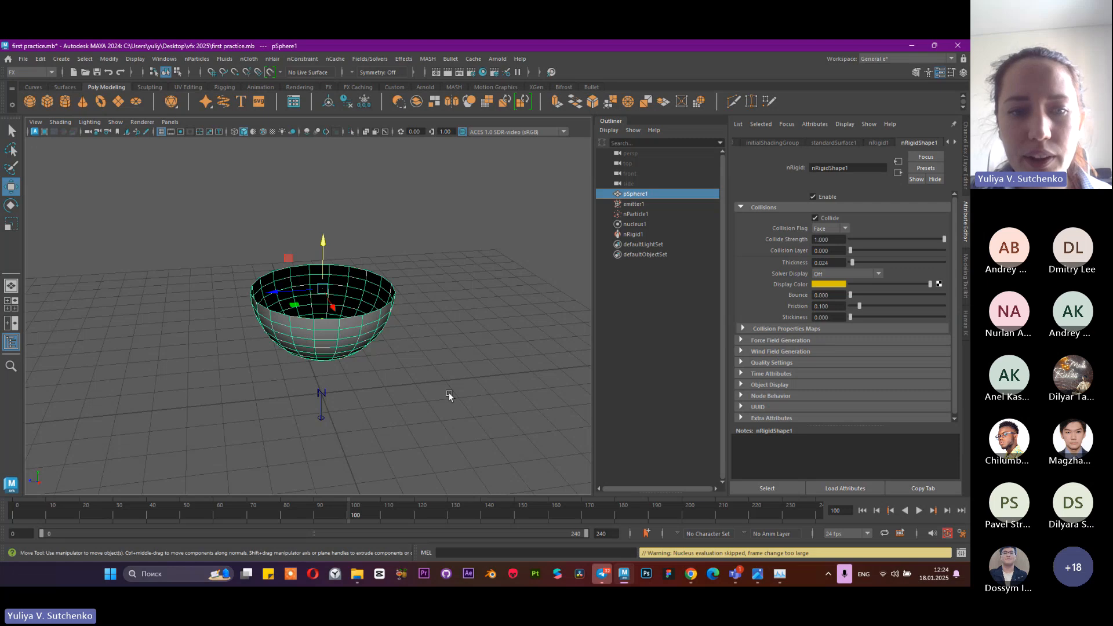
{"action": "middle_click_drag", "start_coordinate": [354, 386], "coordinate": [346, 368], "text": "alt"}
{"action": "right_click_drag", "start_coordinate": [345, 368], "coordinate": [311, 391], "text": "alt"}
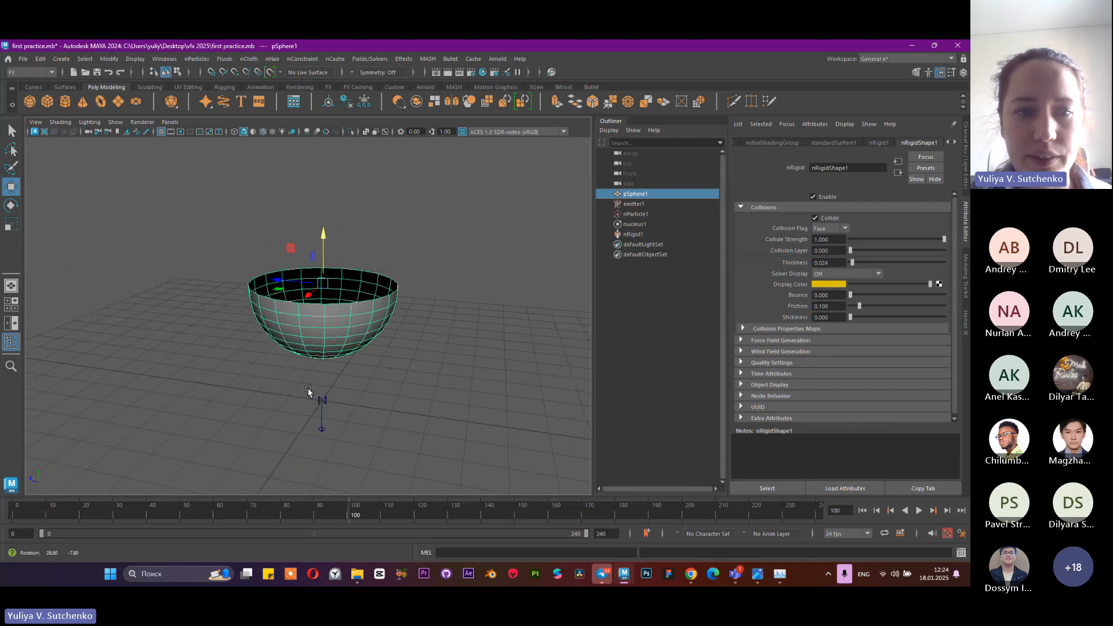
{"action": "left_click_drag", "start_coordinate": [311, 390], "coordinate": [397, 415], "text": "alt"}
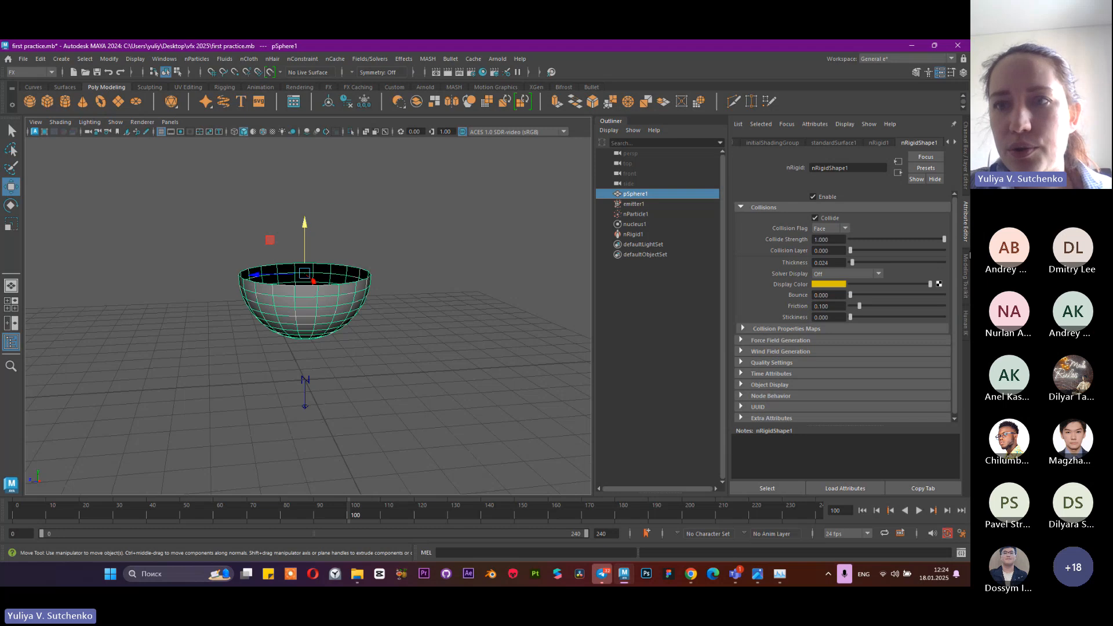
{"action": "left_click", "coordinate": [966, 169]}
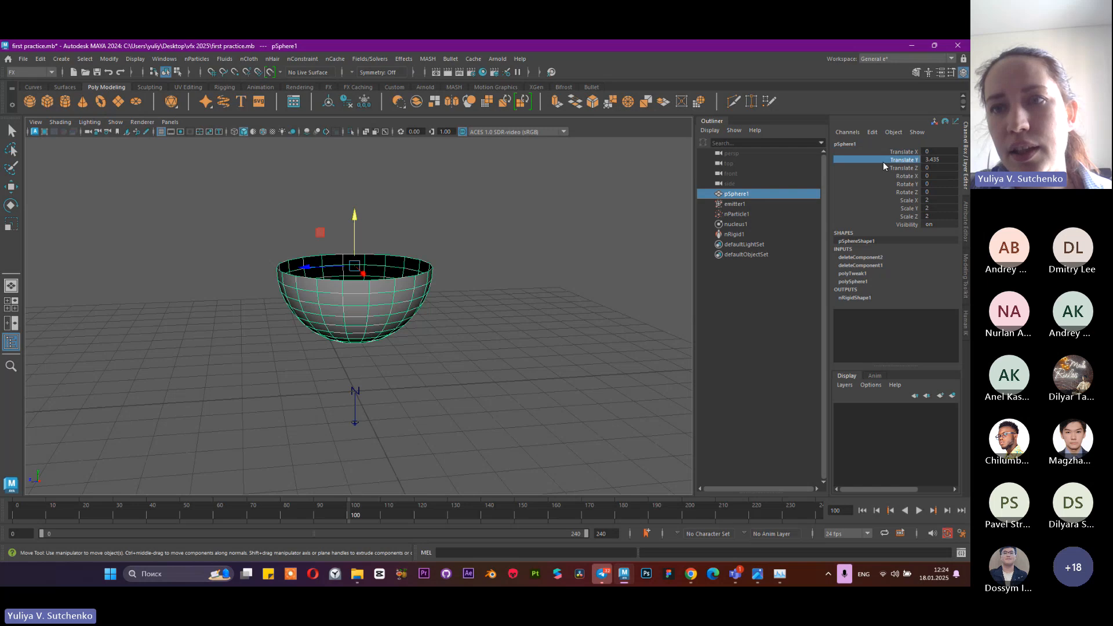
{"action": "key", "text": "r"}
{"action": "left_click", "coordinate": [877, 207]}
{"action": "key", "text": "e"}
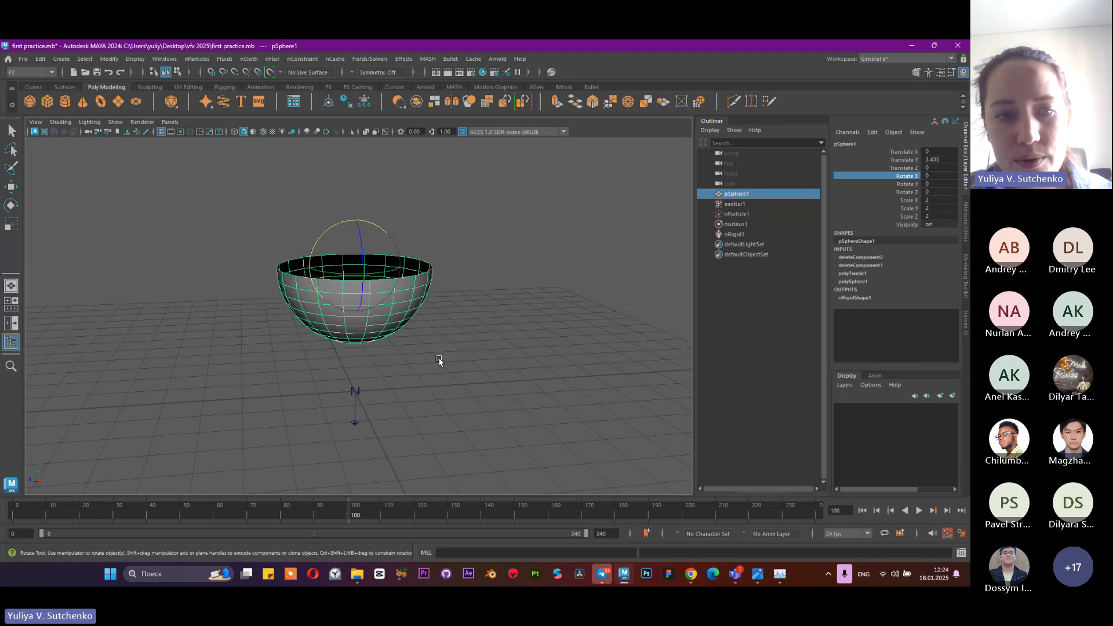
{"action": "key", "text": "s"}
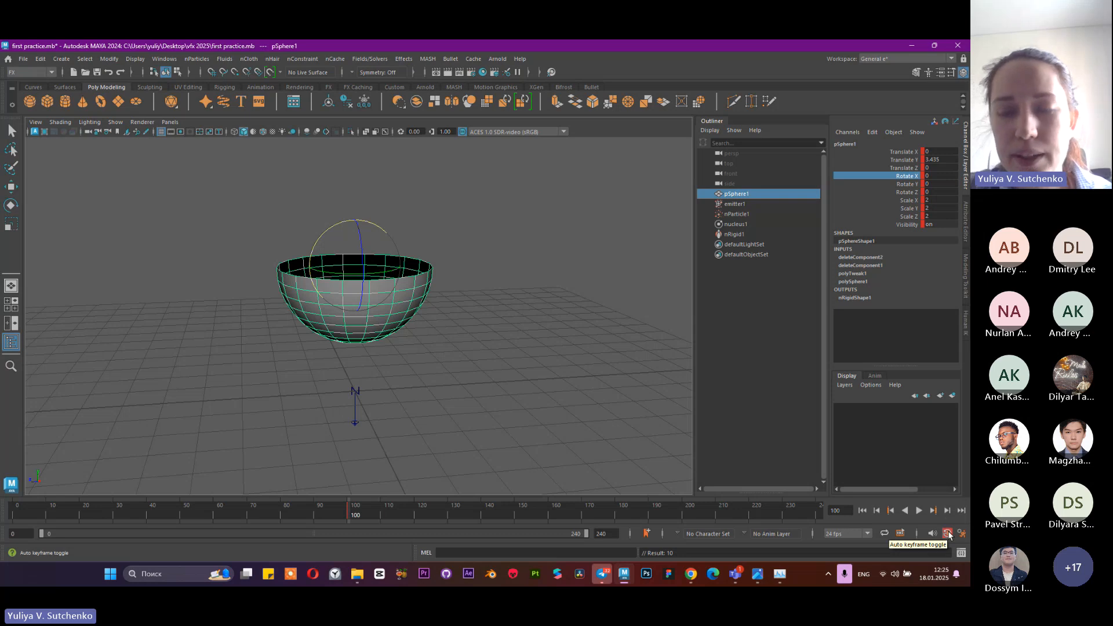
At frame 121, tip the bowl onto its side by rotating it about X to about -81.6 degrees, keyed by auto keyframe
{"action": "key", "text": "alt+v"}
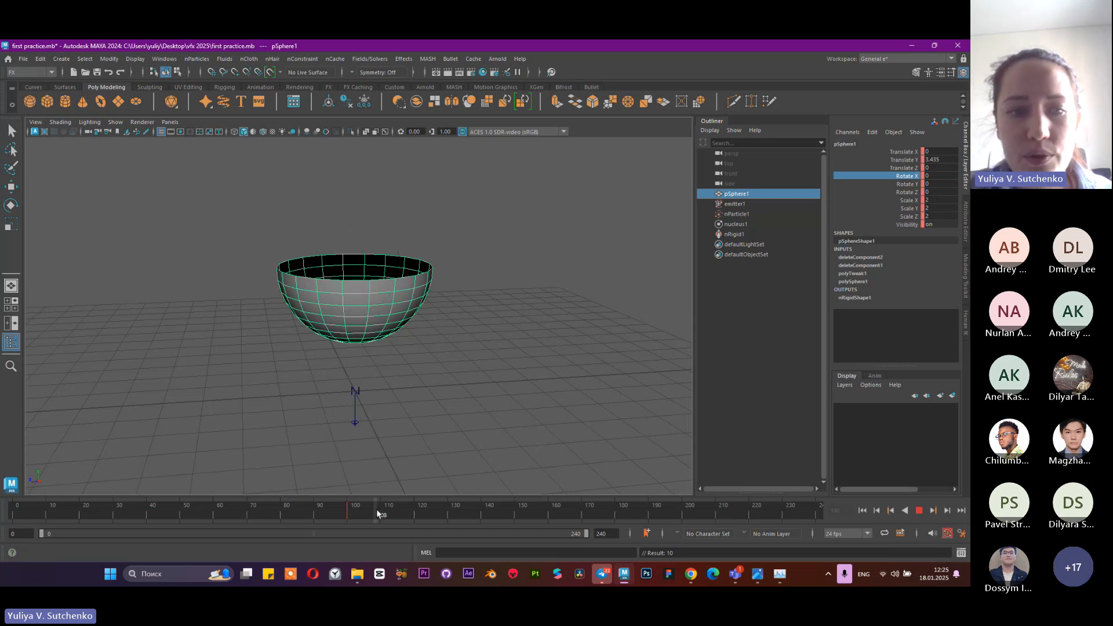
{"action": "left_click", "coordinate": [419, 514]}
{"action": "key", "text": "e"}
{"action": "left_click_drag", "start_coordinate": [345, 230], "coordinate": [408, 221]}
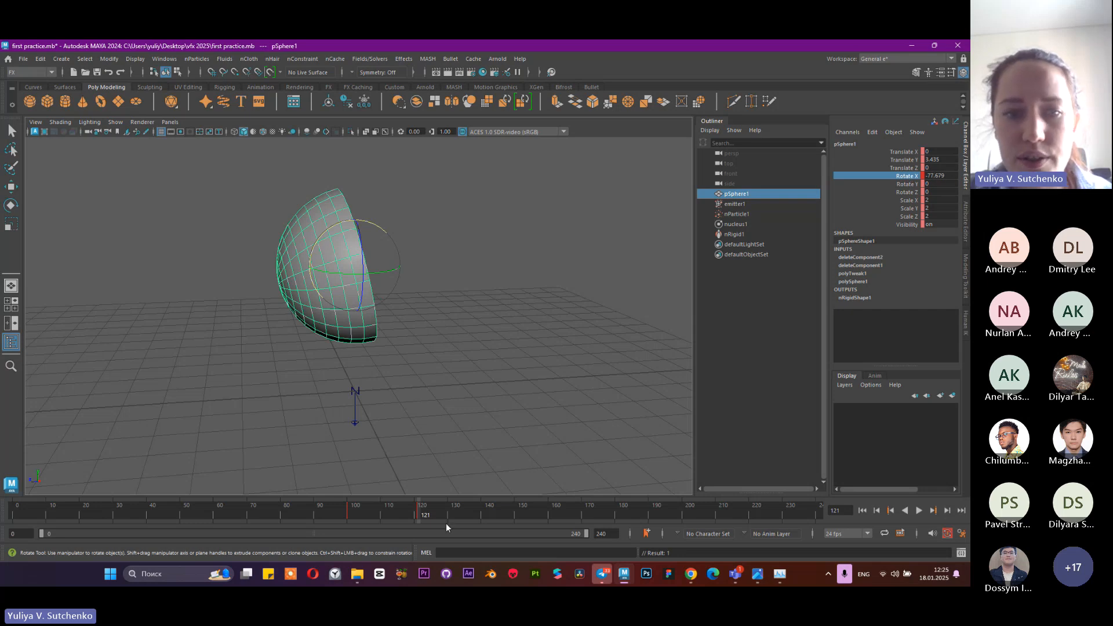
{"action": "left_click_drag", "start_coordinate": [593, 288], "coordinate": [405, 236], "text": "alt"}
{"action": "left_click_drag", "start_coordinate": [458, 321], "coordinate": [446, 516], "text": "alt"}
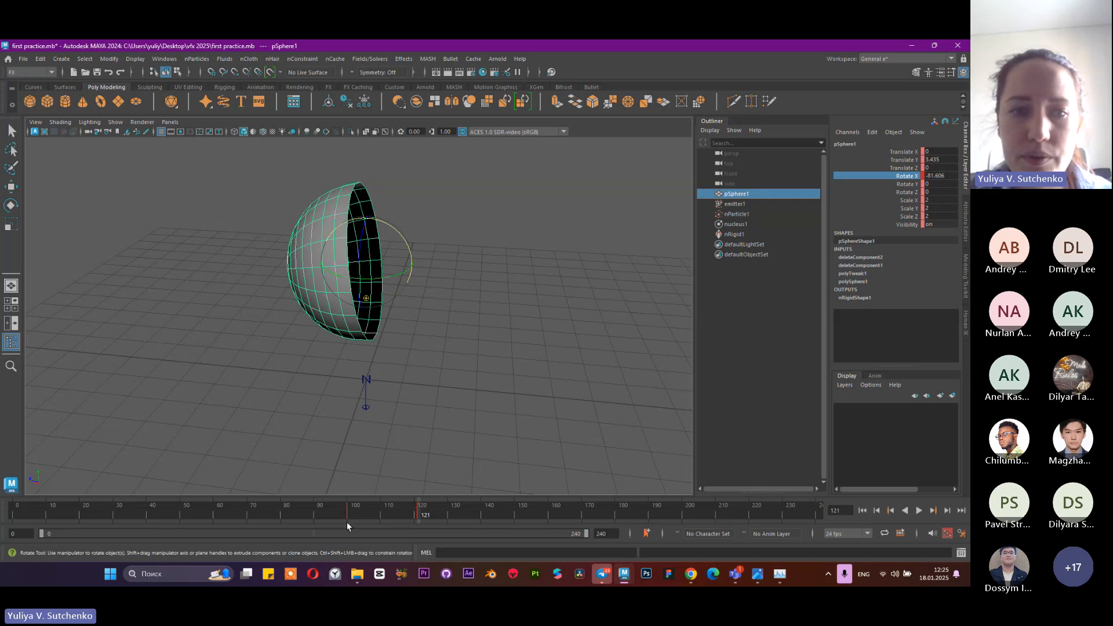
Examine the bowl's Rotate X animation curve in the Graph Editor and minimize the editor
{"action": "left_click", "coordinate": [133, 59]}
{"action": "mouse_move", "coordinate": [162, 61]}
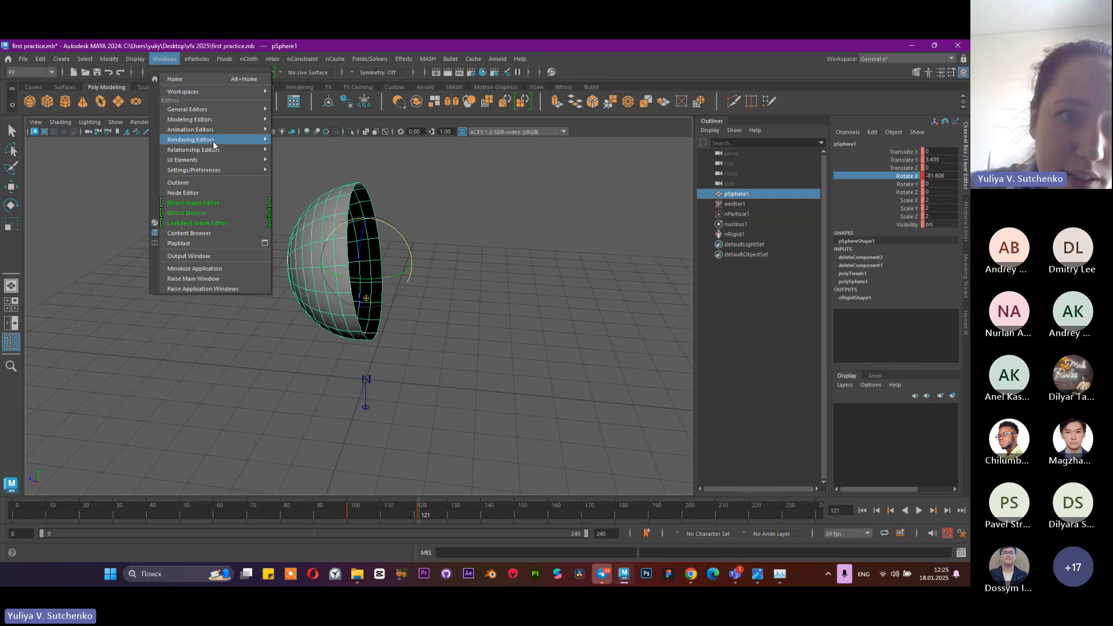
{"action": "mouse_move", "coordinate": [215, 129]}
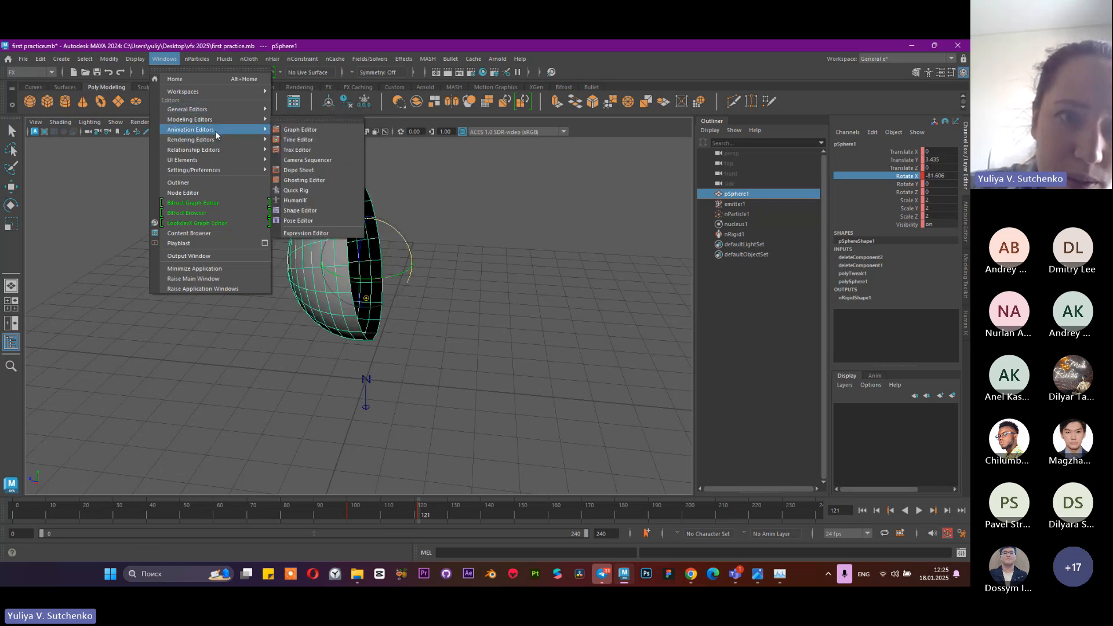
{"action": "left_click", "coordinate": [304, 136]}
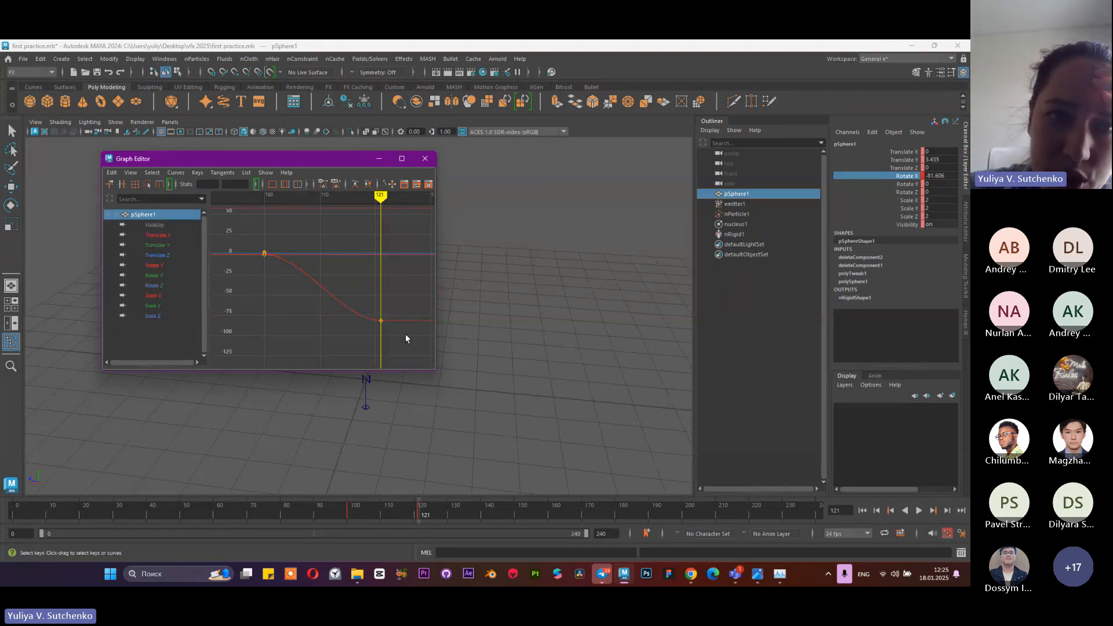
{"action": "left_click", "coordinate": [154, 265]}
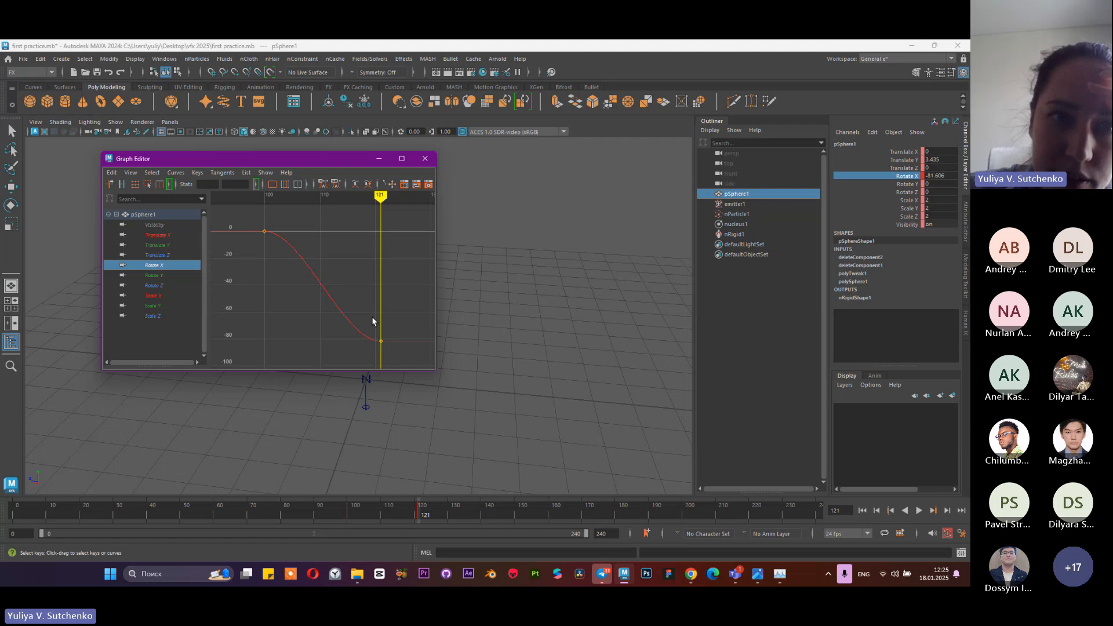
{"action": "left_click", "coordinate": [379, 160]}
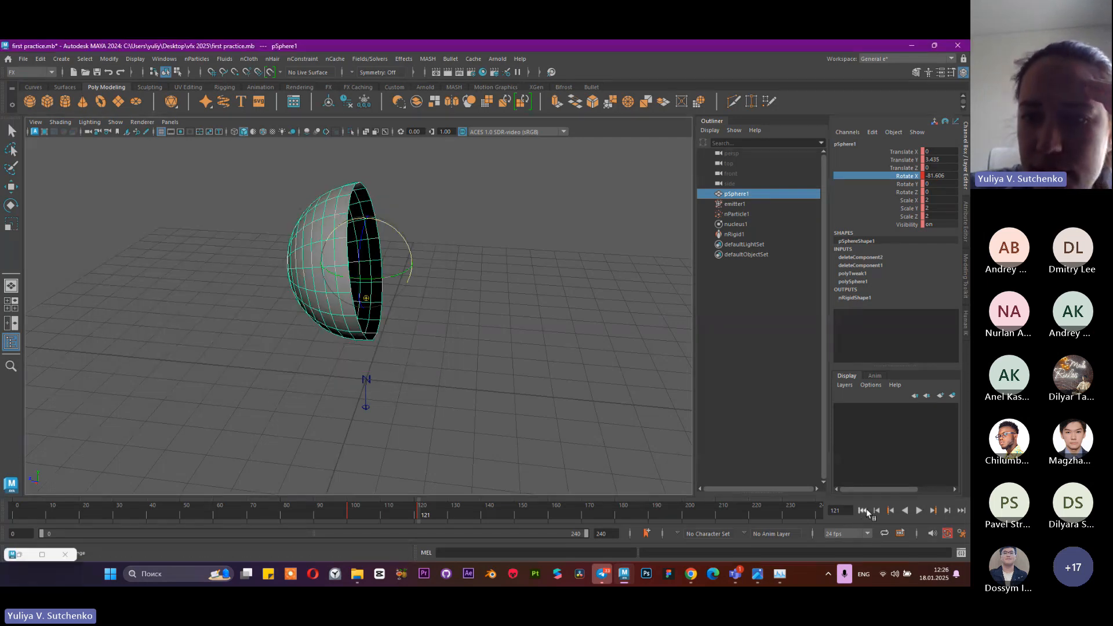
Replay the simulation from the start to frame 144 to watch the particles pour out of the tipping bowl
{"action": "left_click", "coordinate": [863, 511]}
{"action": "left_click", "coordinate": [919, 510]}
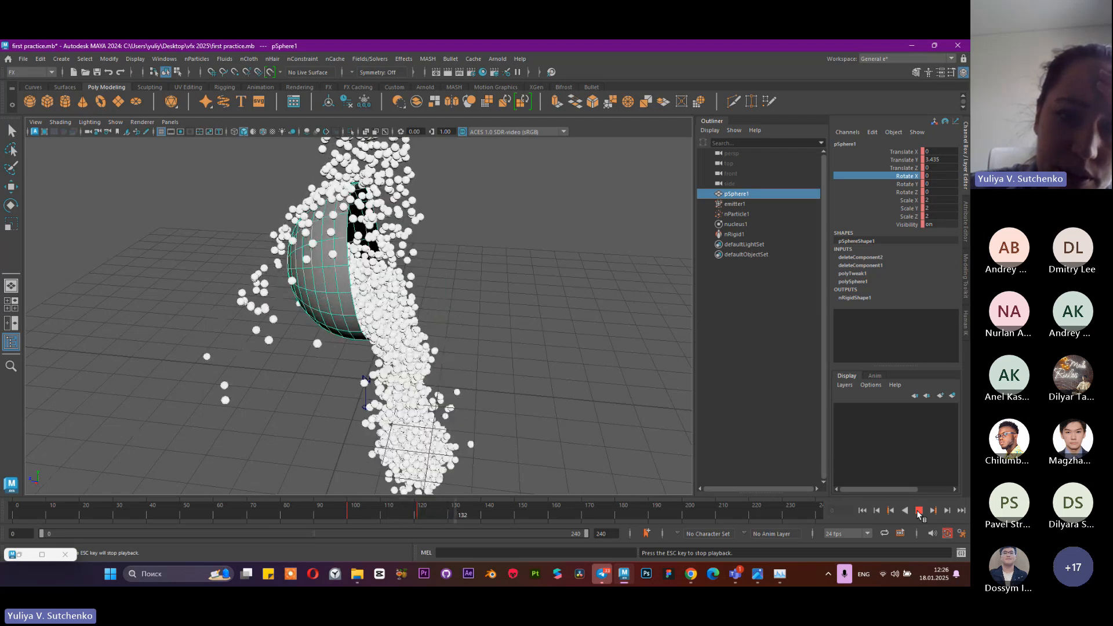
{"action": "left_click", "coordinate": [919, 510]}
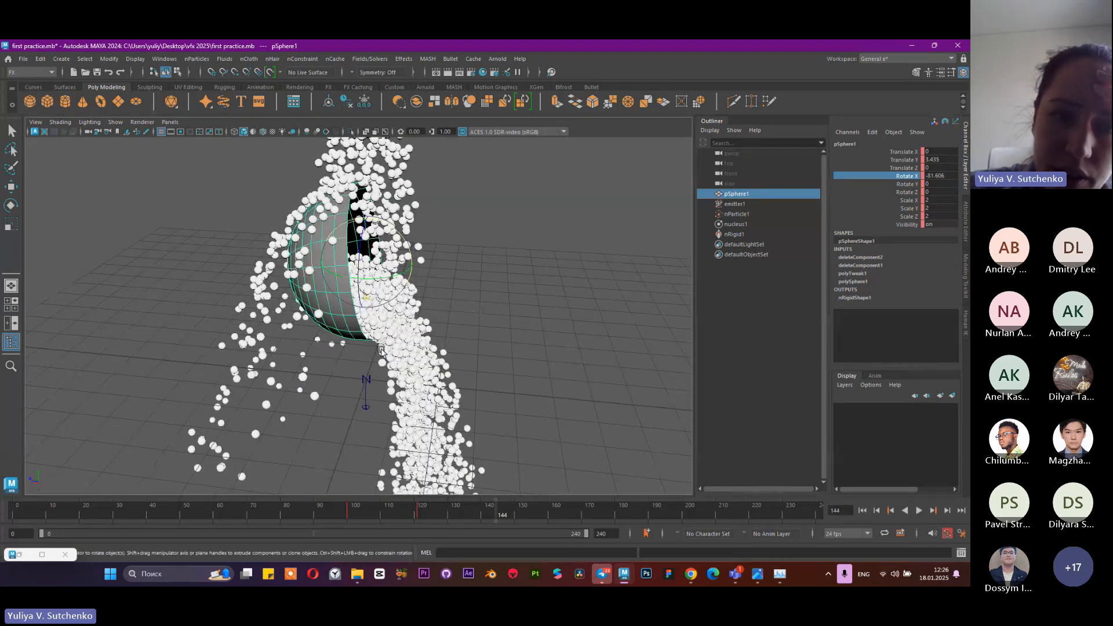
{"action": "key", "text": "e"}
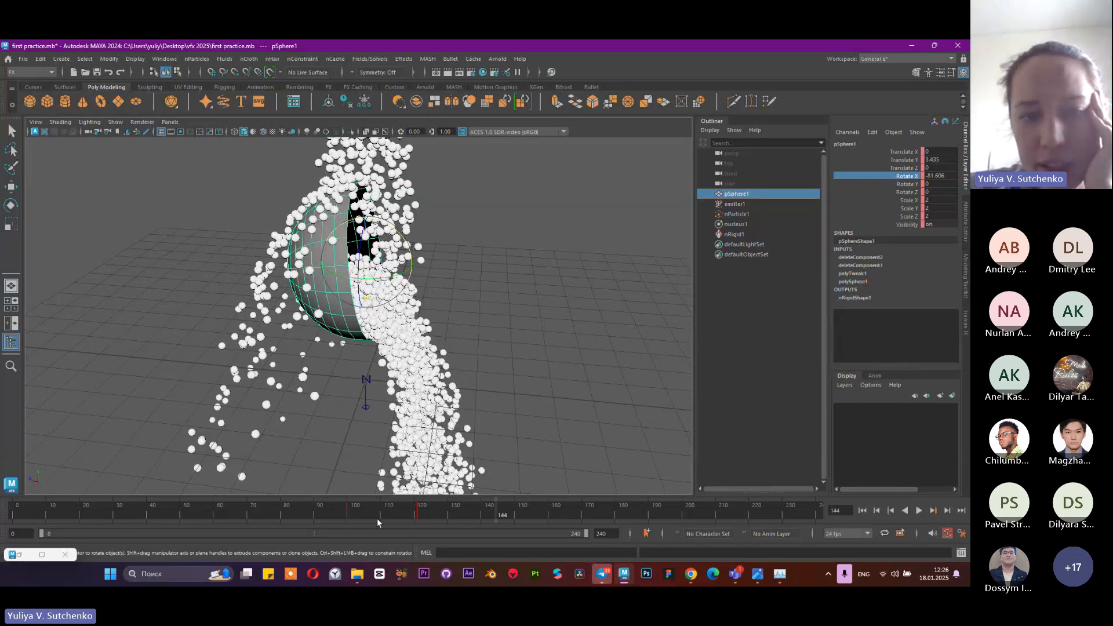
Speed up the bowl's tipping by moving its frame 121 keyframe to about frame 110, and check the shortened animation
{"action": "left_click_drag", "start_coordinate": [368, 514], "coordinate": [426, 519]}
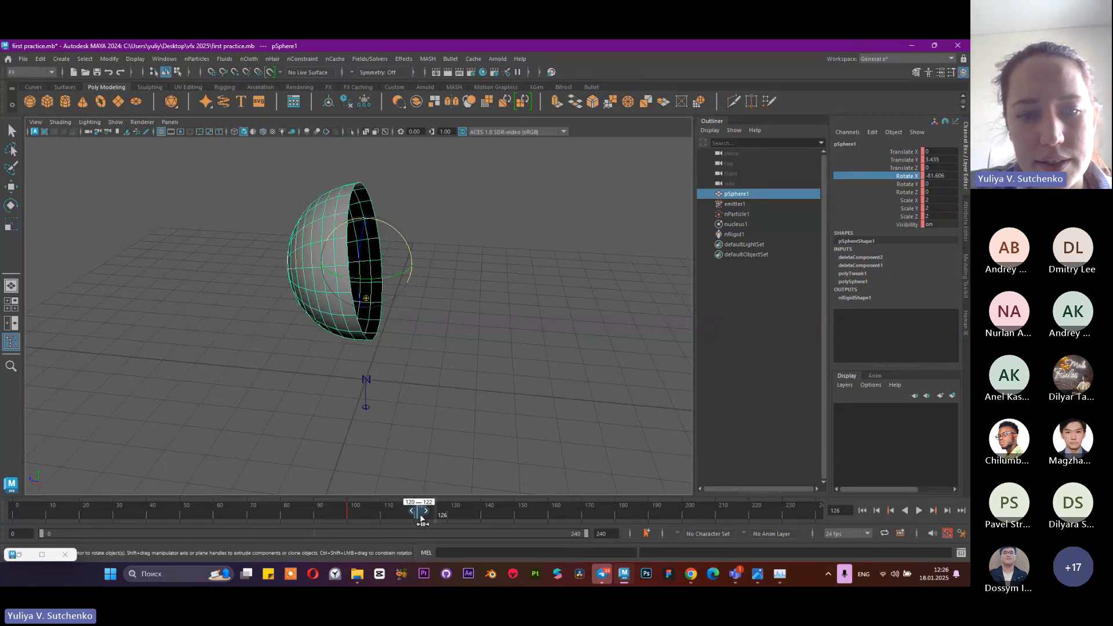
{"action": "left_click", "coordinate": [439, 517]}
{"action": "left_click_drag", "start_coordinate": [422, 516], "coordinate": [384, 518], "text": "shift"}
{"action": "left_click", "coordinate": [296, 513]}
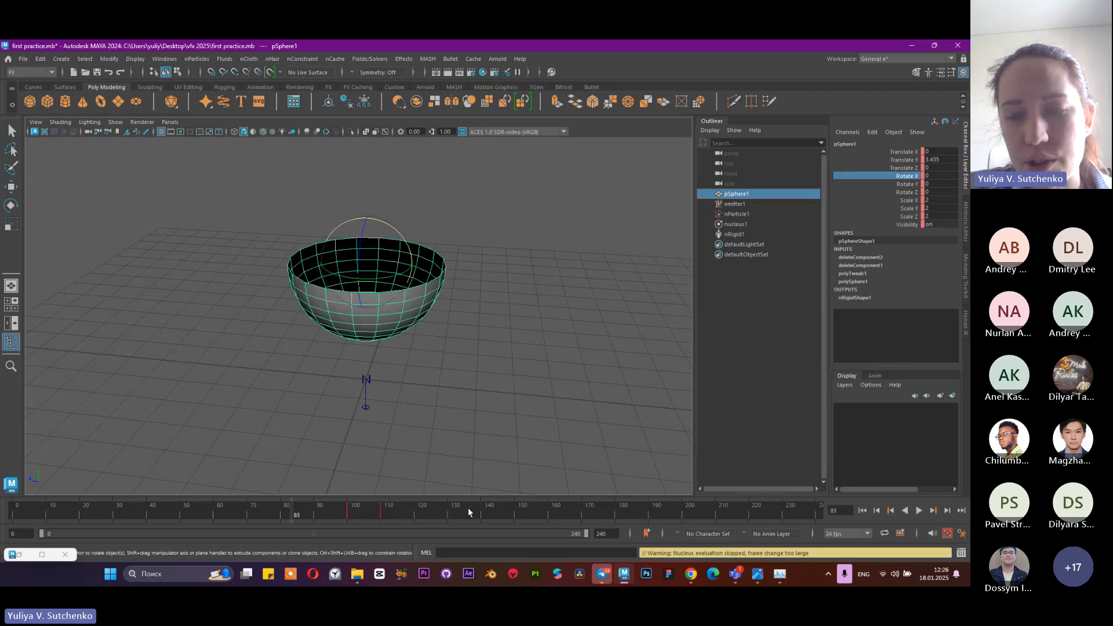
Replay the simulation from the start to frame 125 and view the faster spill from farther away
{"action": "left_click", "coordinate": [862, 510]}
{"action": "left_click", "coordinate": [919, 510]}
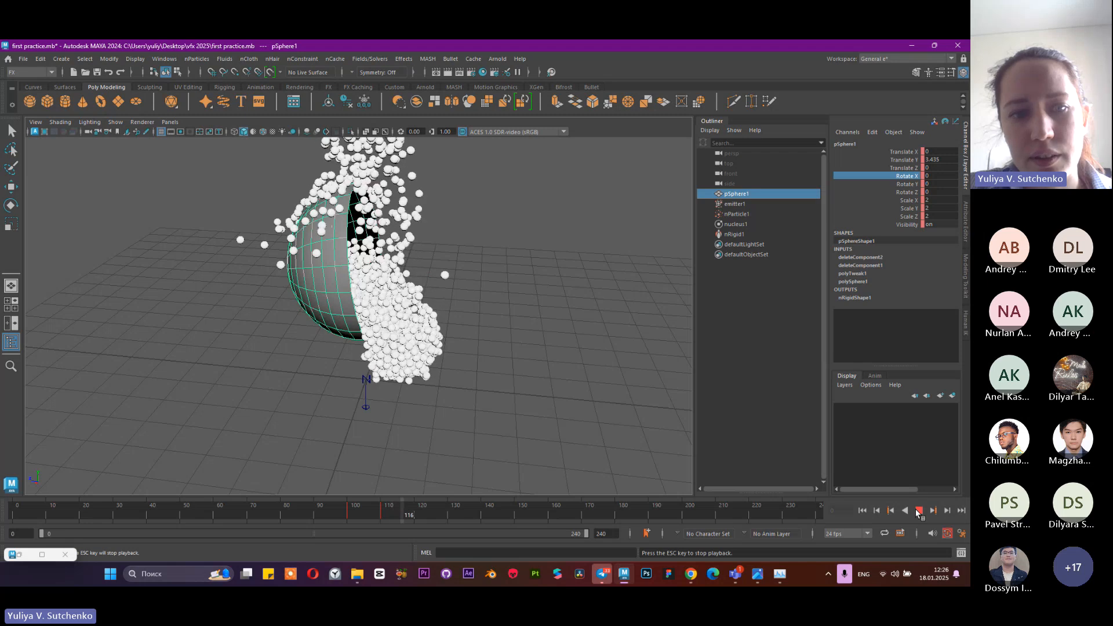
{"action": "left_click", "coordinate": [918, 511]}
{"action": "left_click_drag", "start_coordinate": [497, 336], "coordinate": [374, 210], "text": "alt"}
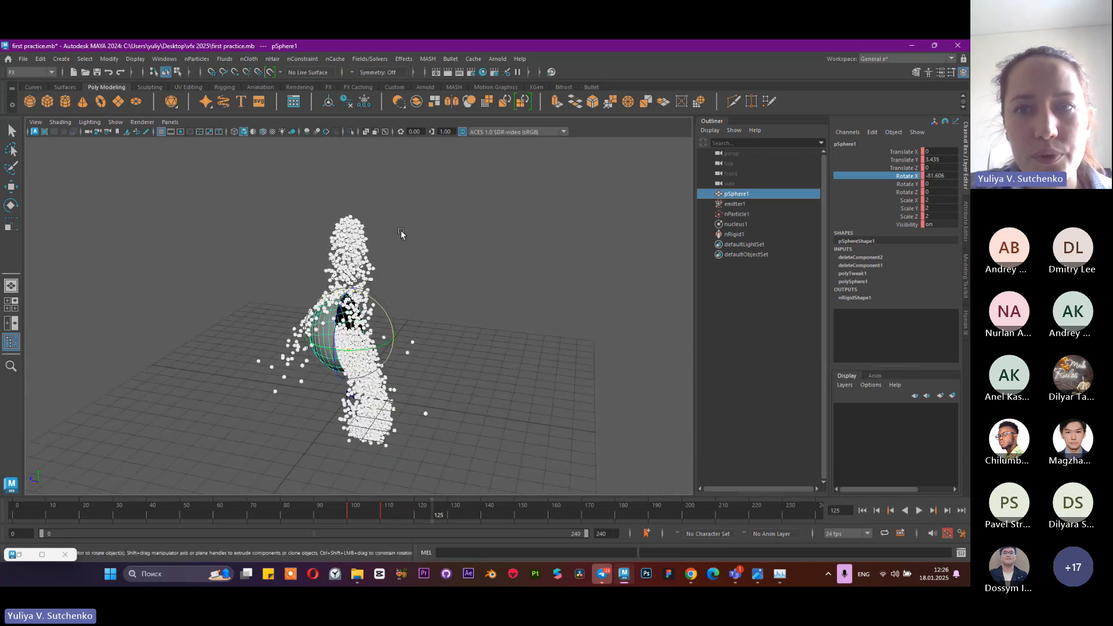
Set a keyframe on emitter1's Rate at frame 95, keeping its value of 500
{"action": "left_click", "coordinate": [756, 202]}
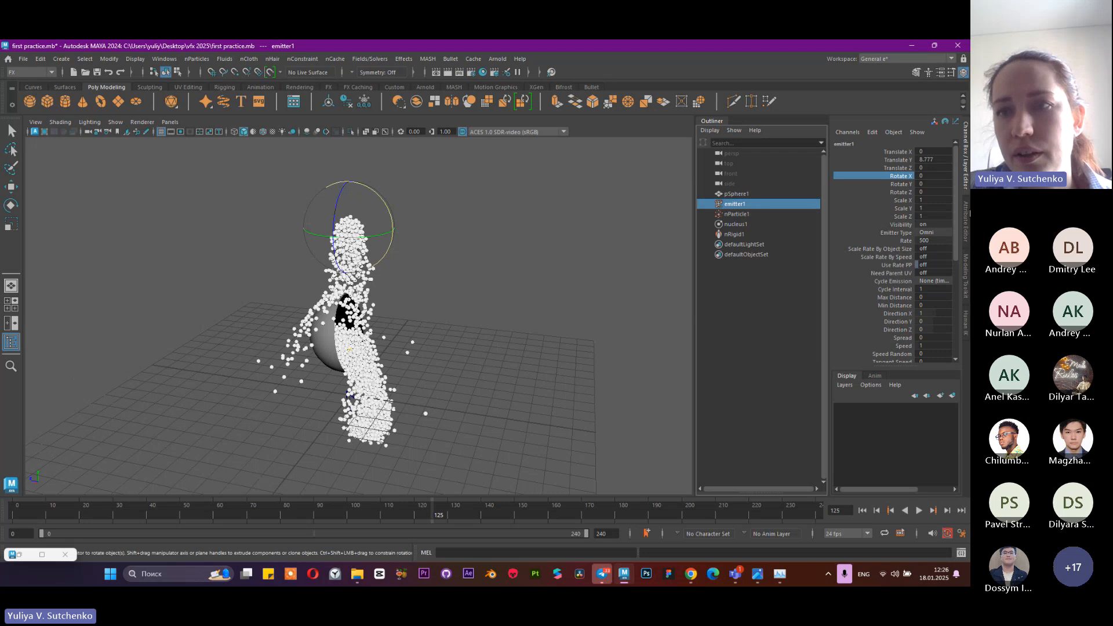
{"action": "left_click", "coordinate": [967, 215]}
{"action": "key", "text": "w"}
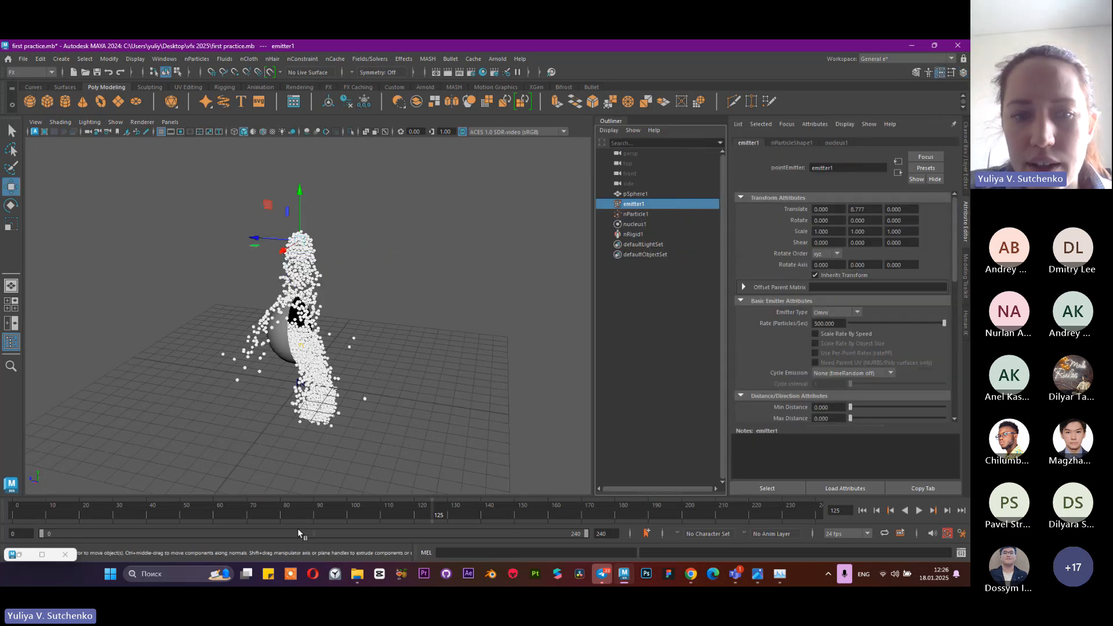
{"action": "left_click", "coordinate": [334, 507]}
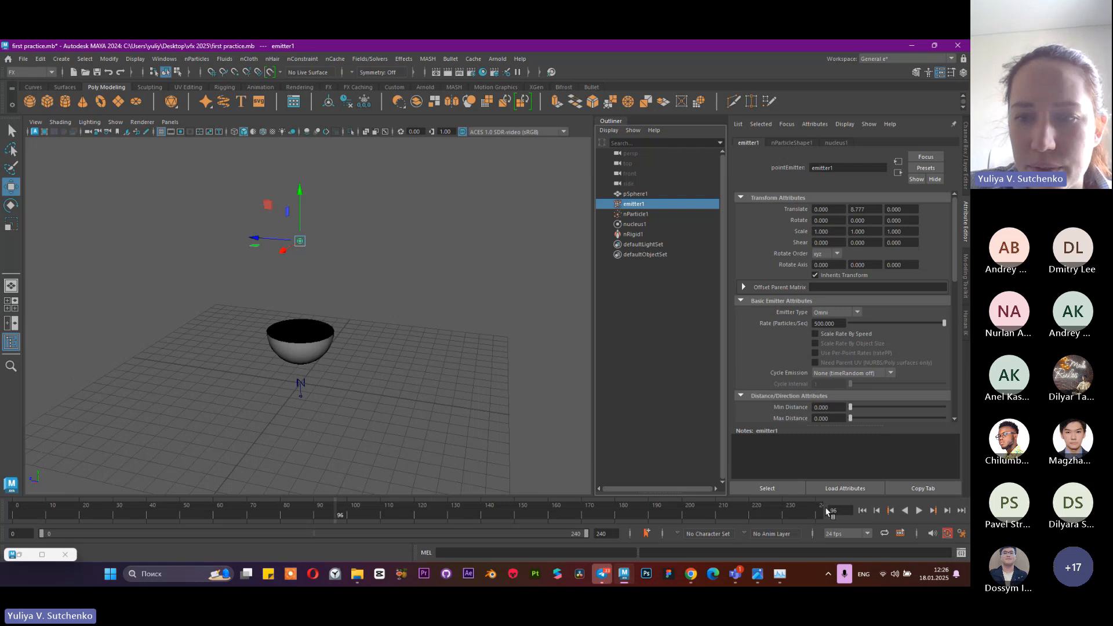
{"action": "left_click", "coordinate": [862, 510]}
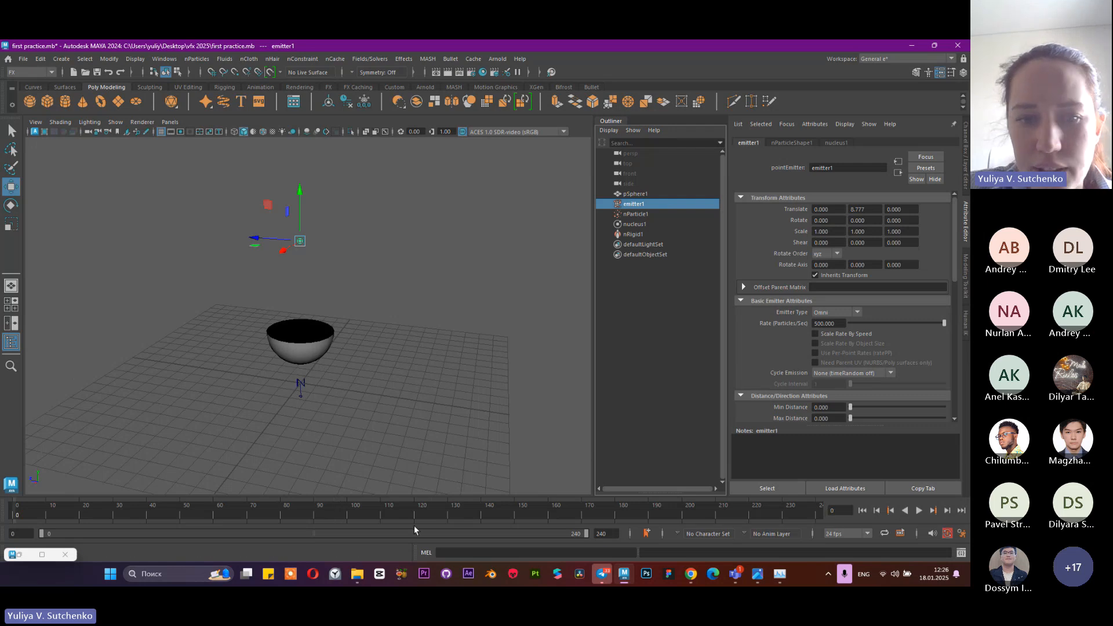
{"action": "left_click", "coordinate": [332, 512]}
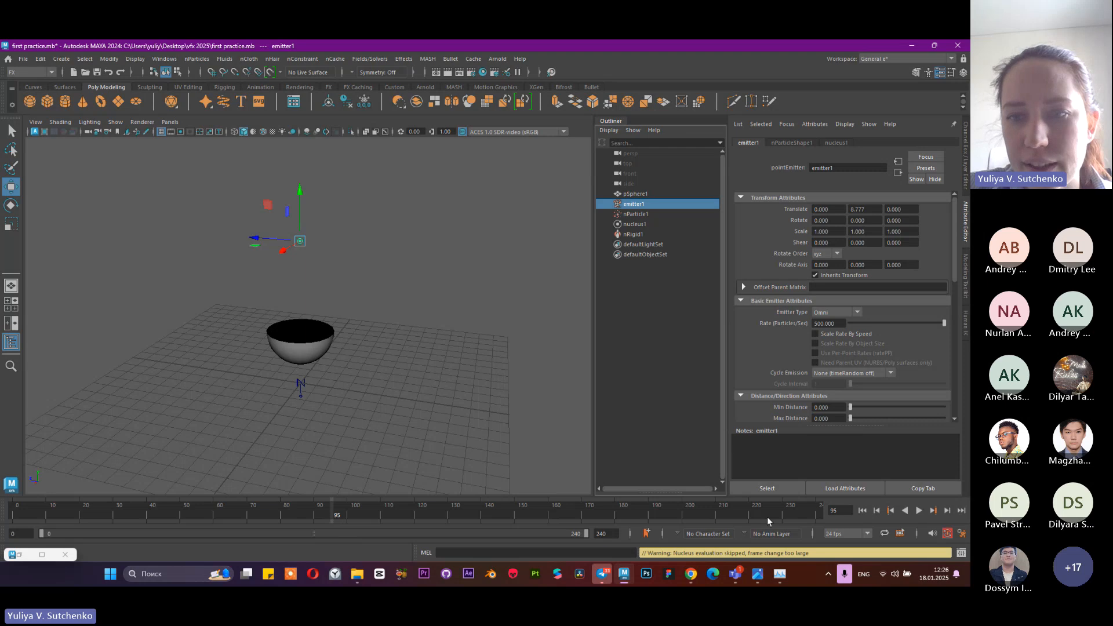
{"action": "left_click", "coordinate": [838, 511]}
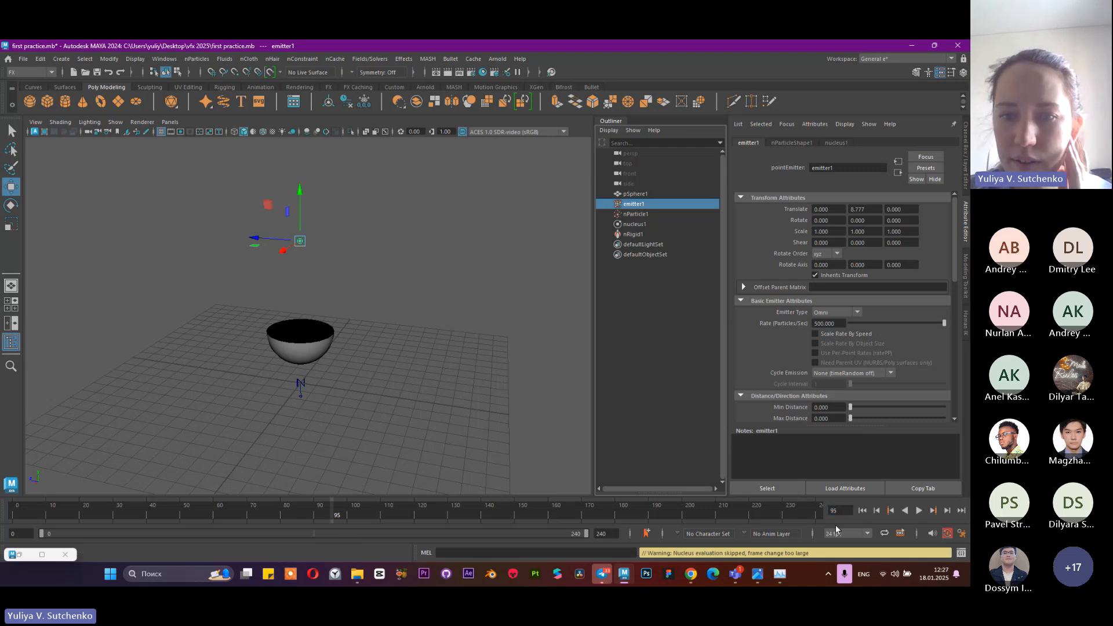
{"action": "right_click", "coordinate": [796, 326]}
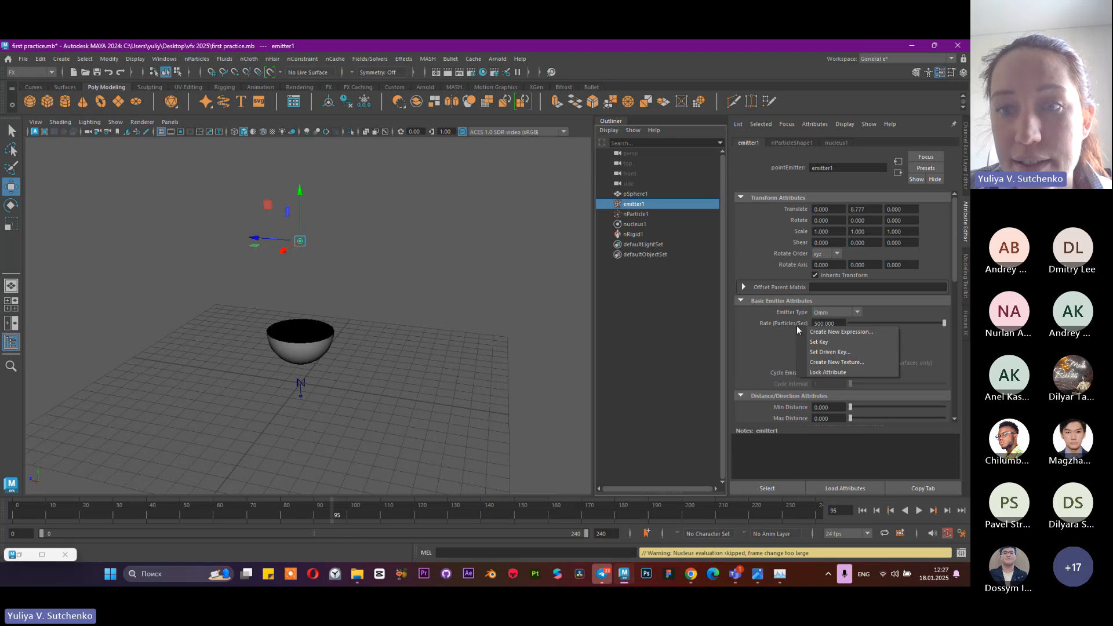
{"action": "left_click", "coordinate": [805, 338]}
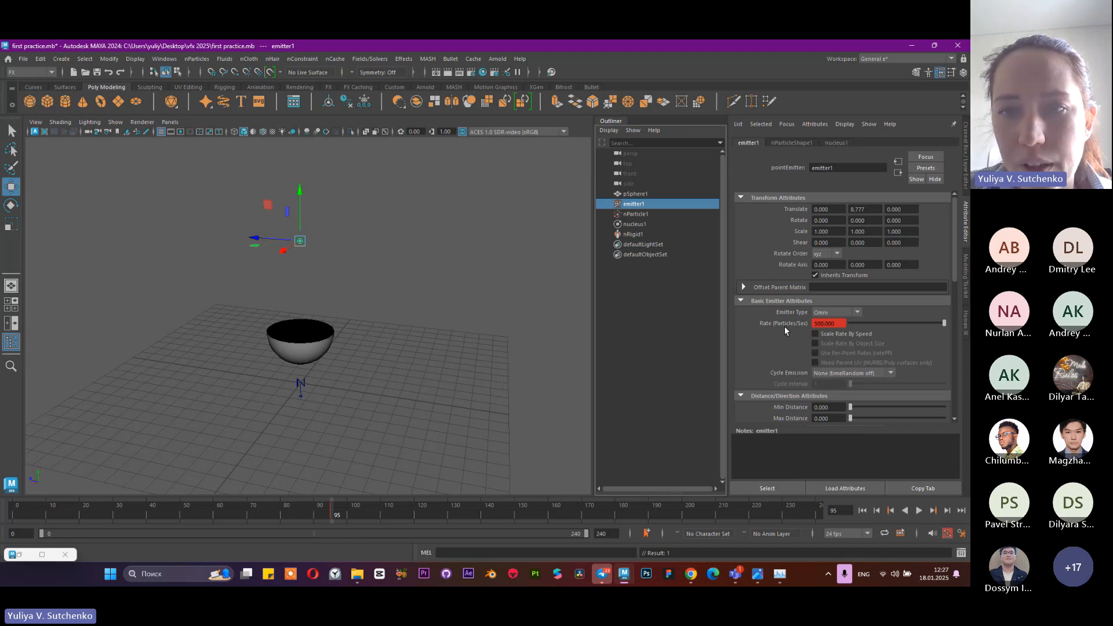
{"action": "right_click", "coordinate": [786, 326]}
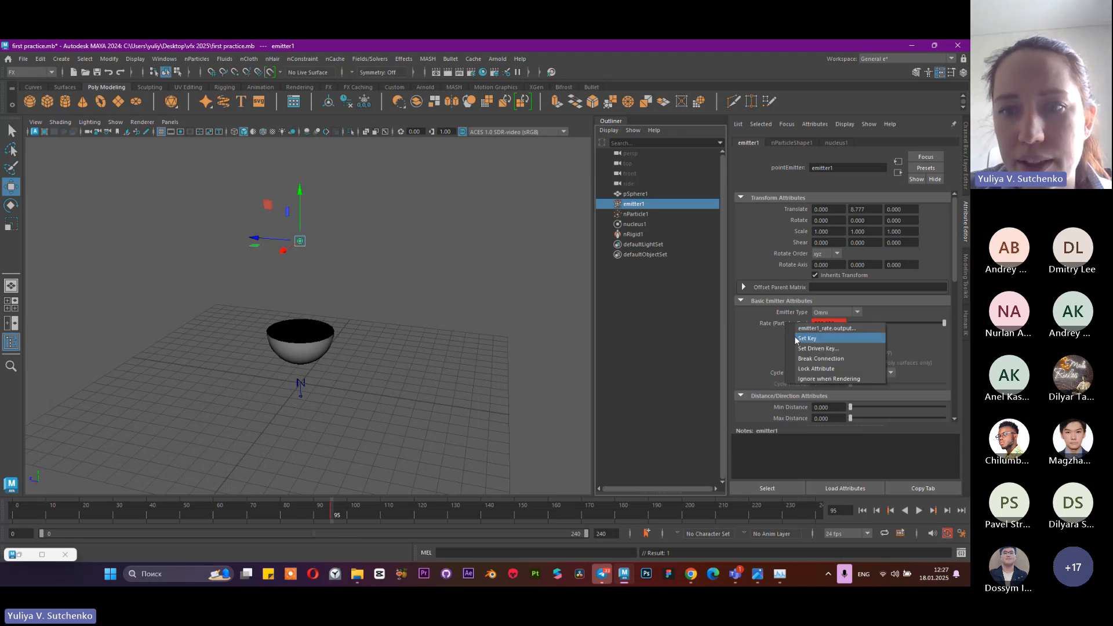
{"action": "left_click", "coordinate": [773, 326]}
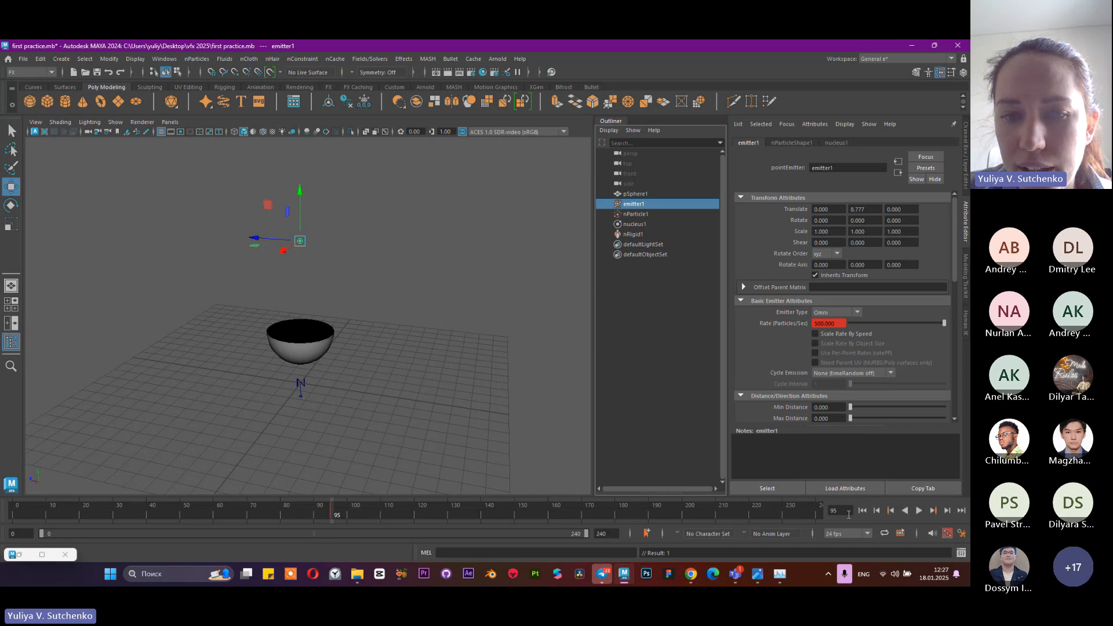
Set emitter1's Rate to 0 at frame 96 and keyframe it so the emission stops
{"action": "left_click", "coordinate": [948, 510]}
{"action": "left_click", "coordinate": [826, 323]}
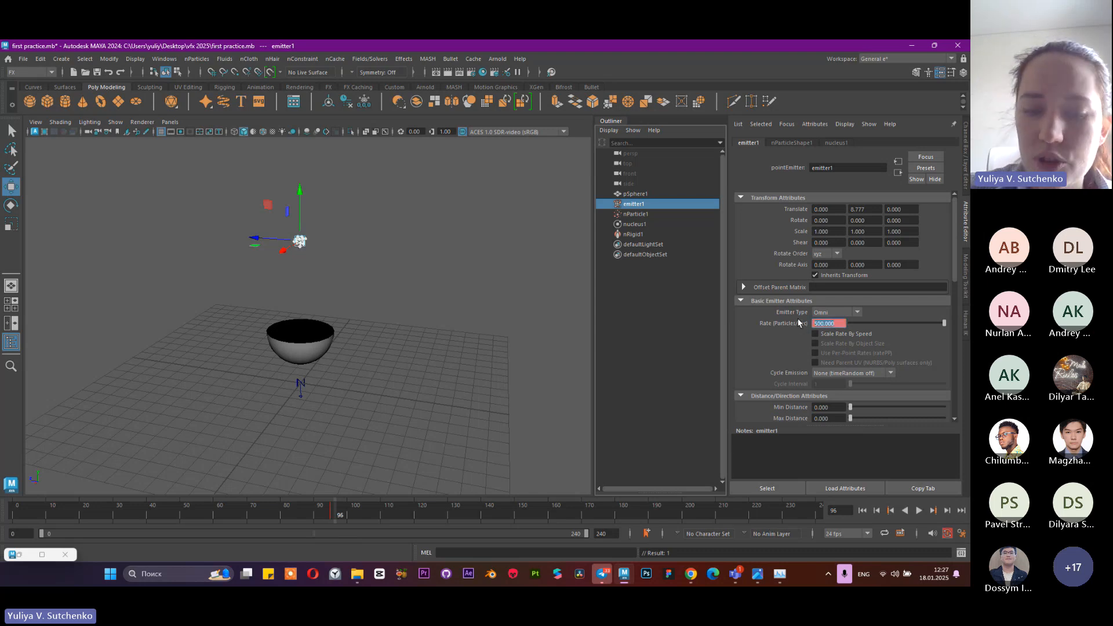
{"action": "type", "text": "0"}
{"action": "key", "text": "Return"}
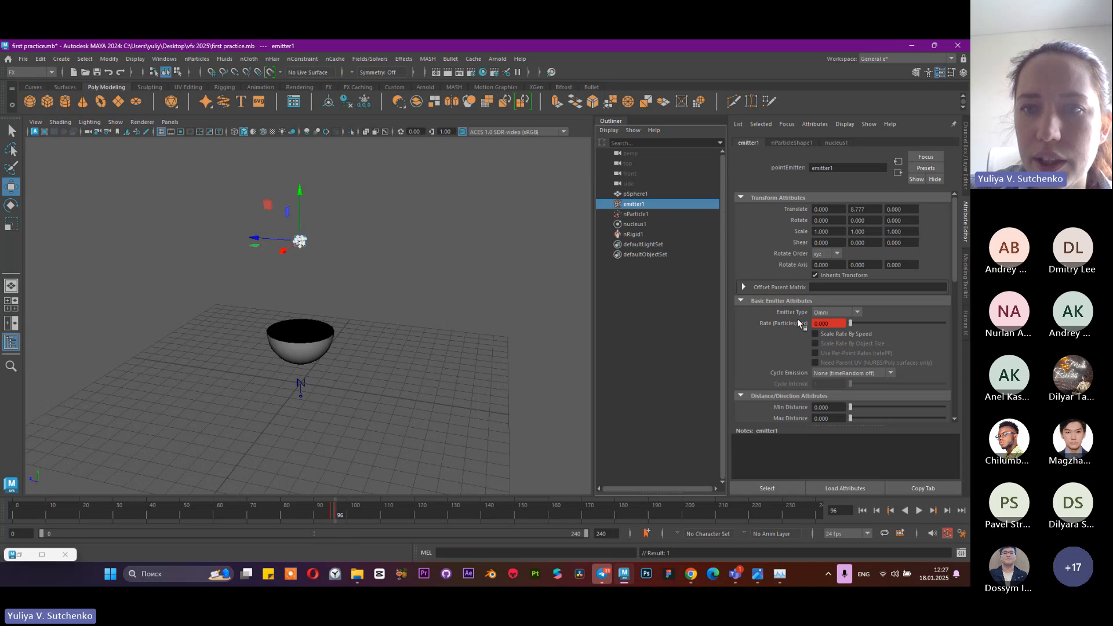
{"action": "right_click", "coordinate": [799, 321]}
{"action": "left_click", "coordinate": [816, 337]}
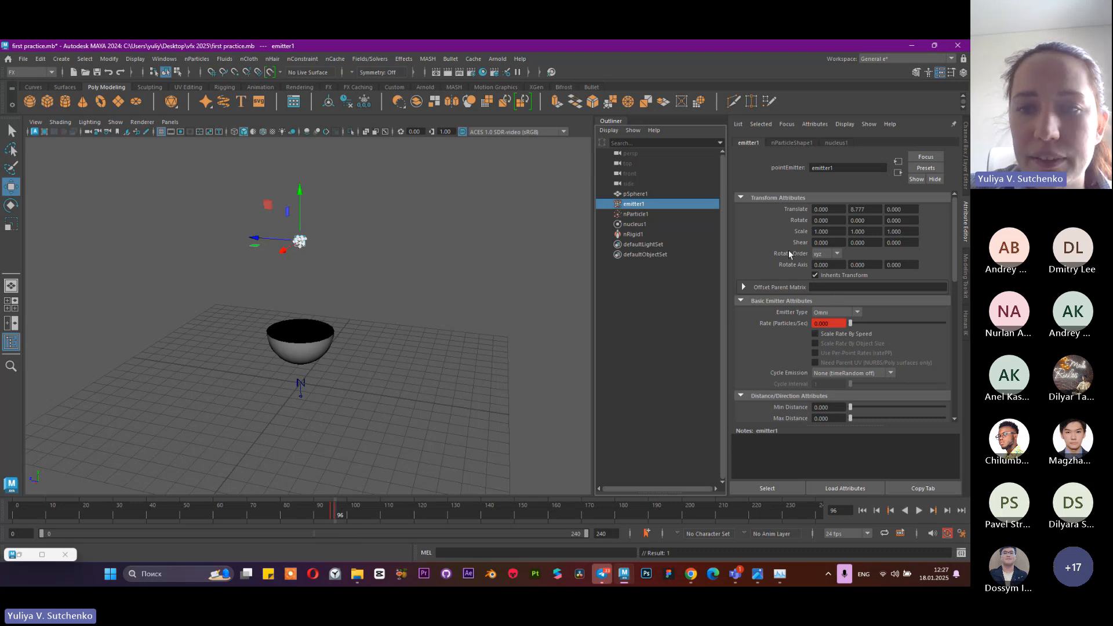
Replay the simulation from the start to frame 183 to check when the emission stops
{"action": "left_click", "coordinate": [863, 511]}
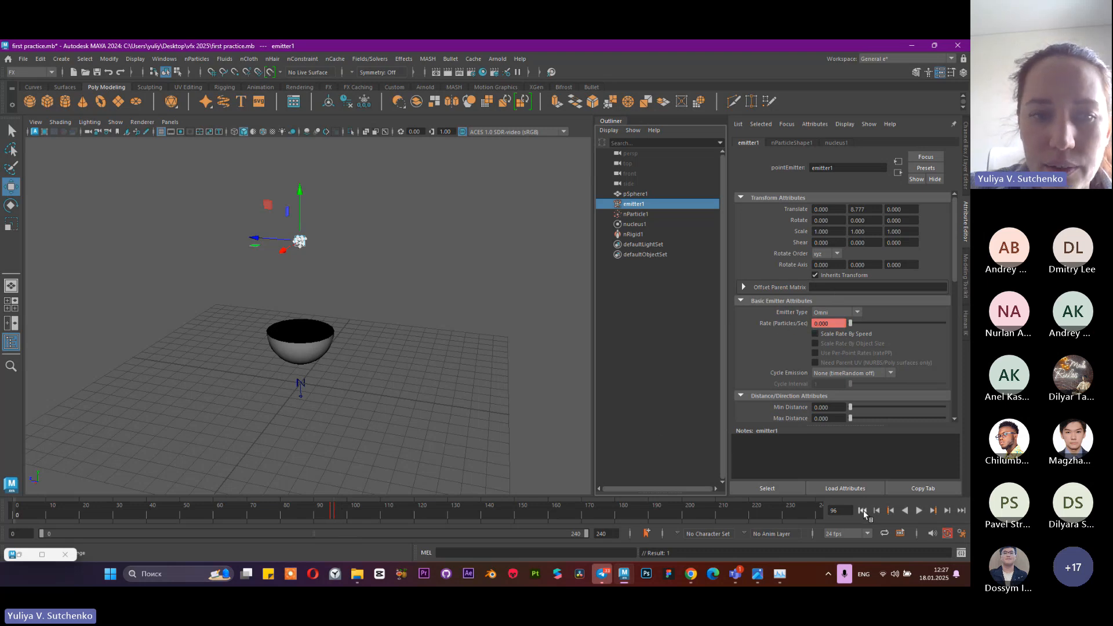
{"action": "left_click", "coordinate": [919, 511]}
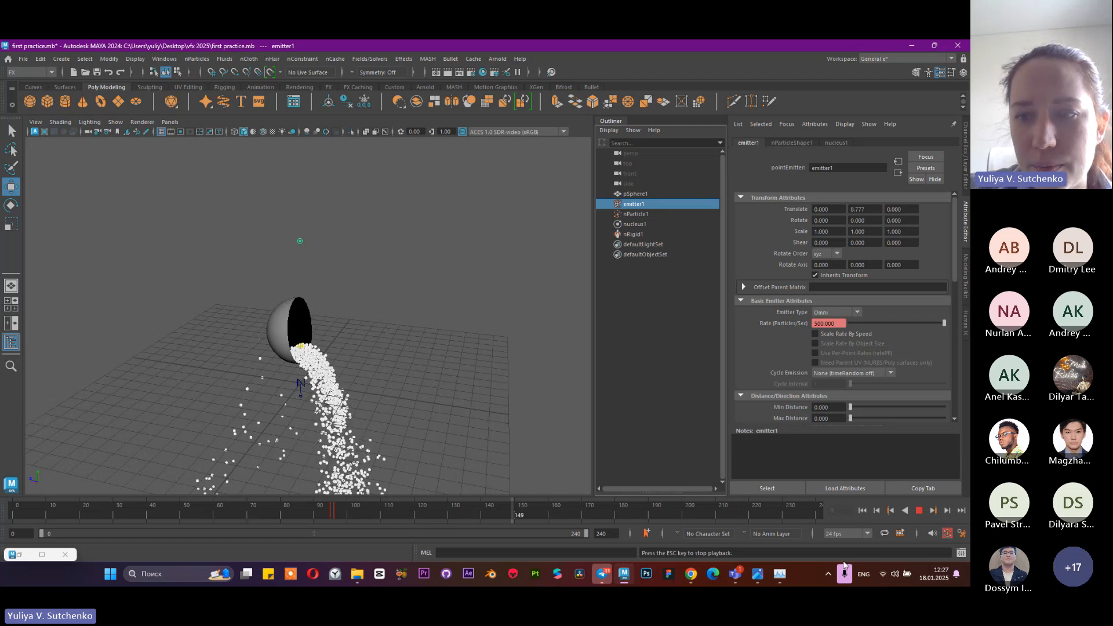
{"action": "key", "text": "Escape"}
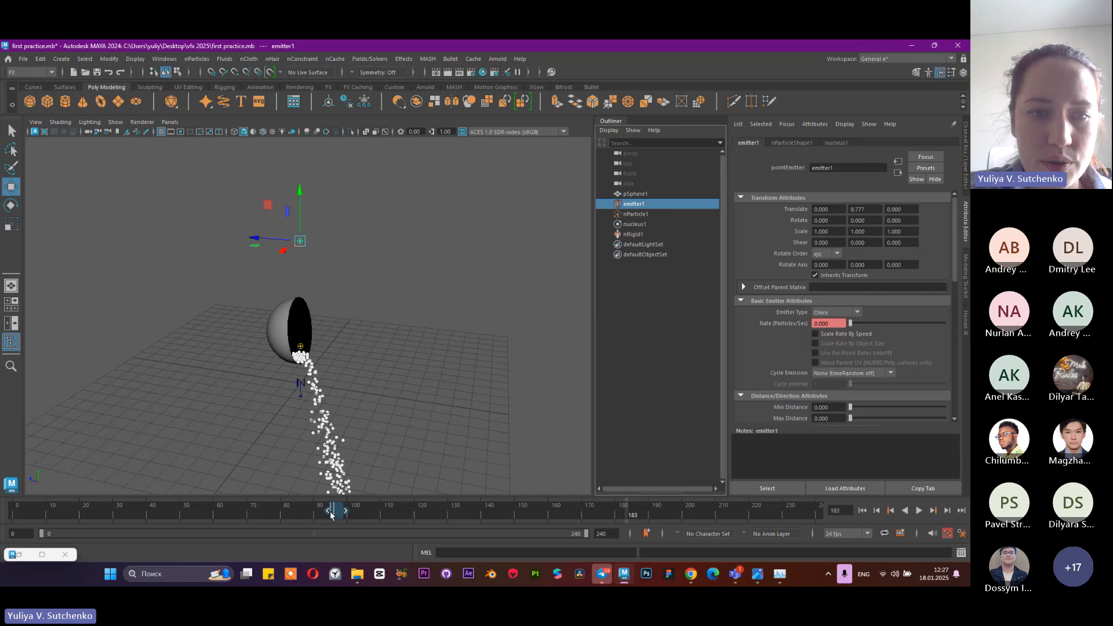
Move emitter1's two Rate keyframes earlier to about frame 80 and replay the simulation from the start to frame 147
{"action": "left_click_drag", "start_coordinate": [338, 513], "coordinate": [286, 515]}
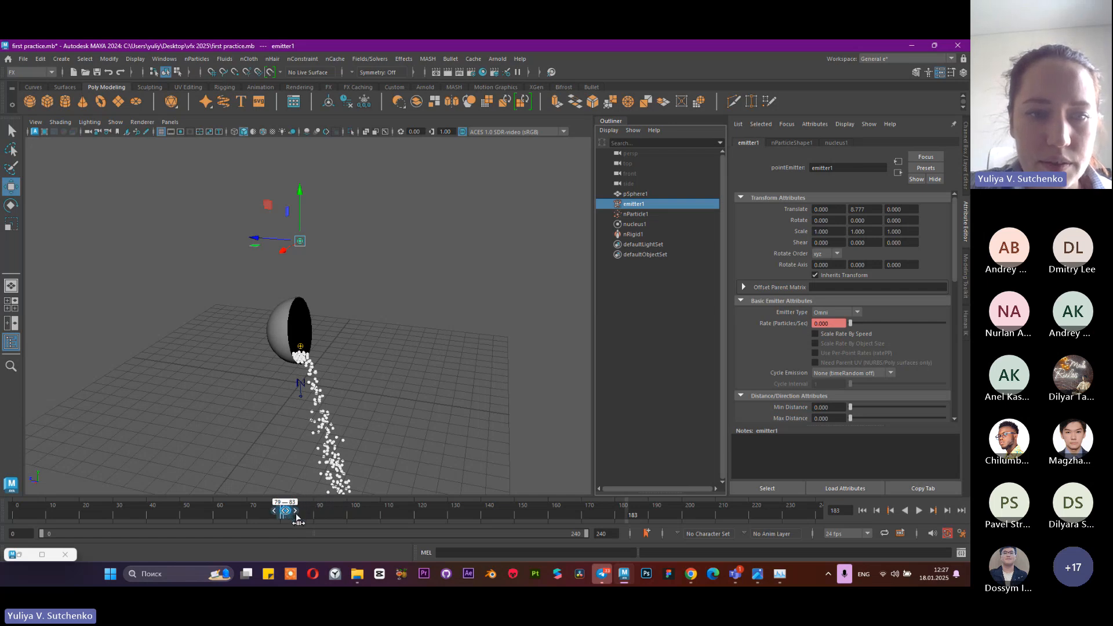
{"action": "left_click", "coordinate": [327, 514]}
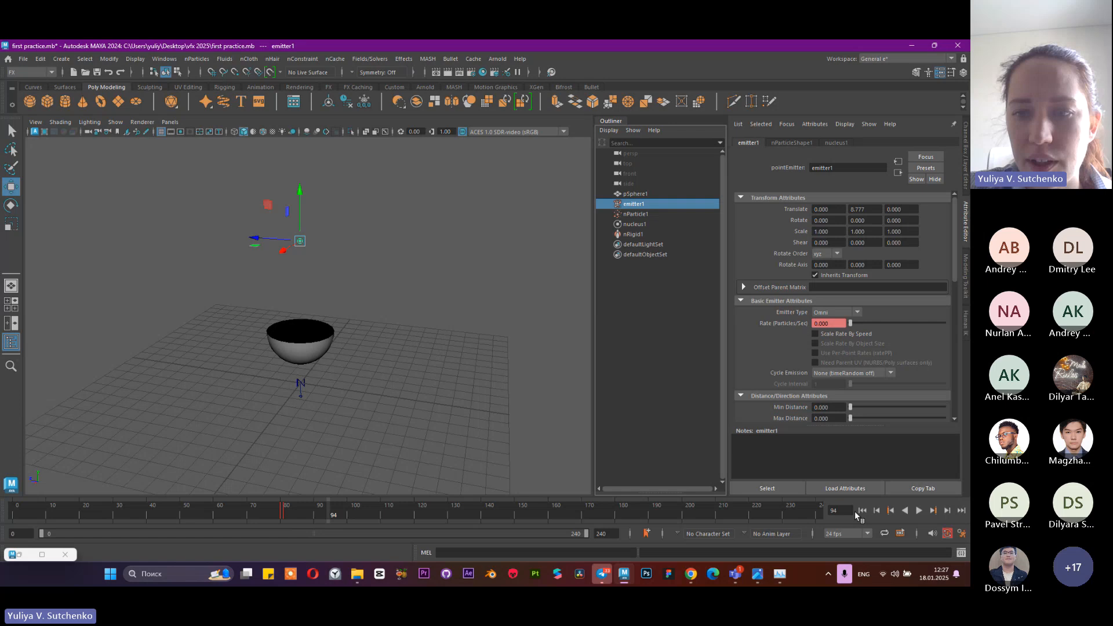
{"action": "left_click", "coordinate": [862, 510]}
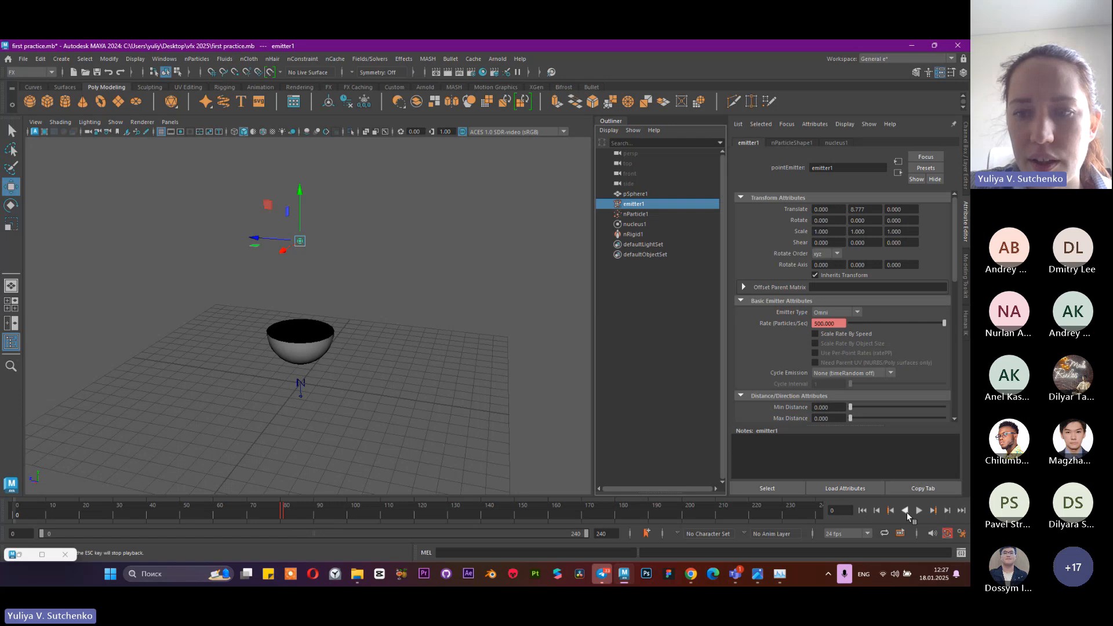
{"action": "left_click", "coordinate": [919, 511]}
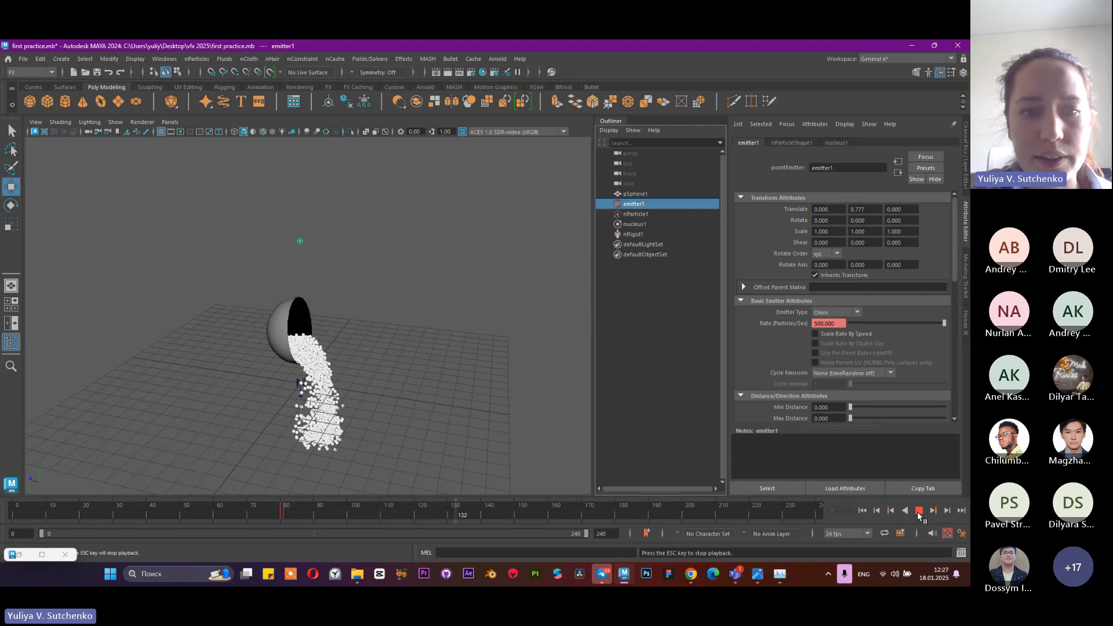
{"action": "left_click", "coordinate": [919, 511]}
Create a polygon plane at the origin and scale it up uniformly to about the size of the grid
{"action": "middle_click_drag", "start_coordinate": [399, 352], "coordinate": [401, 237], "text": "alt"}
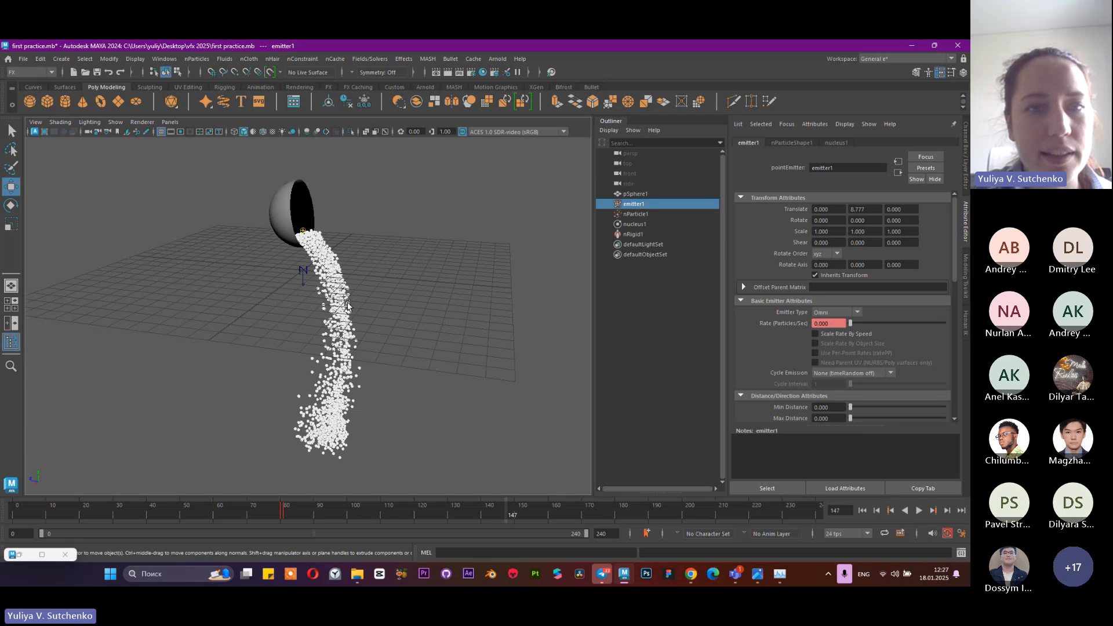
{"action": "left_click_drag", "start_coordinate": [347, 305], "coordinate": [411, 387], "text": "alt"}
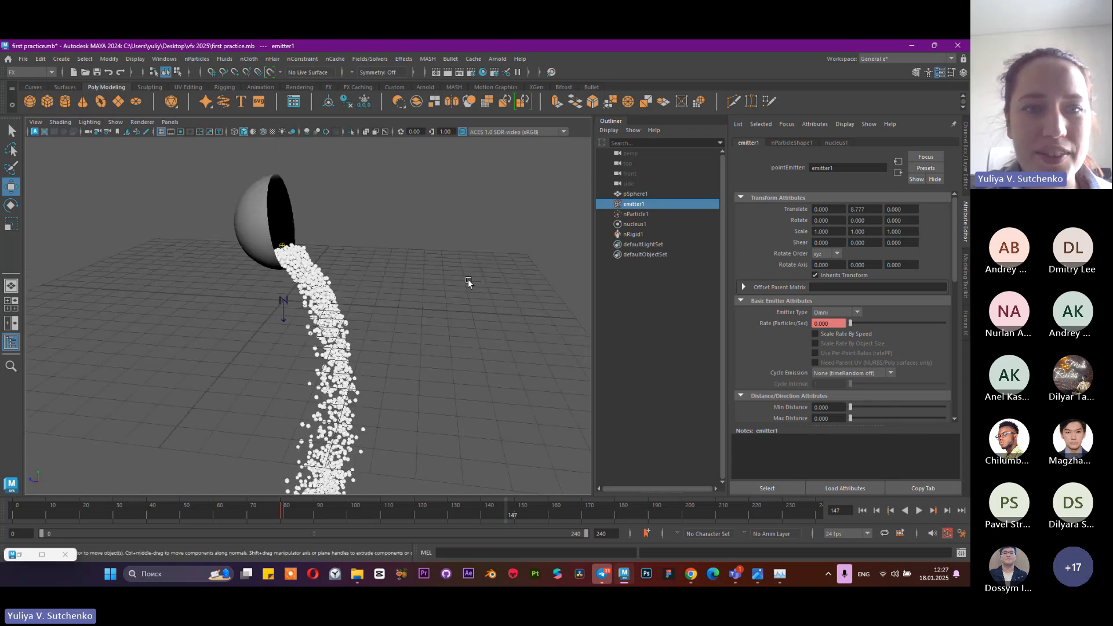
{"action": "left_click_drag", "start_coordinate": [367, 273], "coordinate": [336, 343], "text": "alt"}
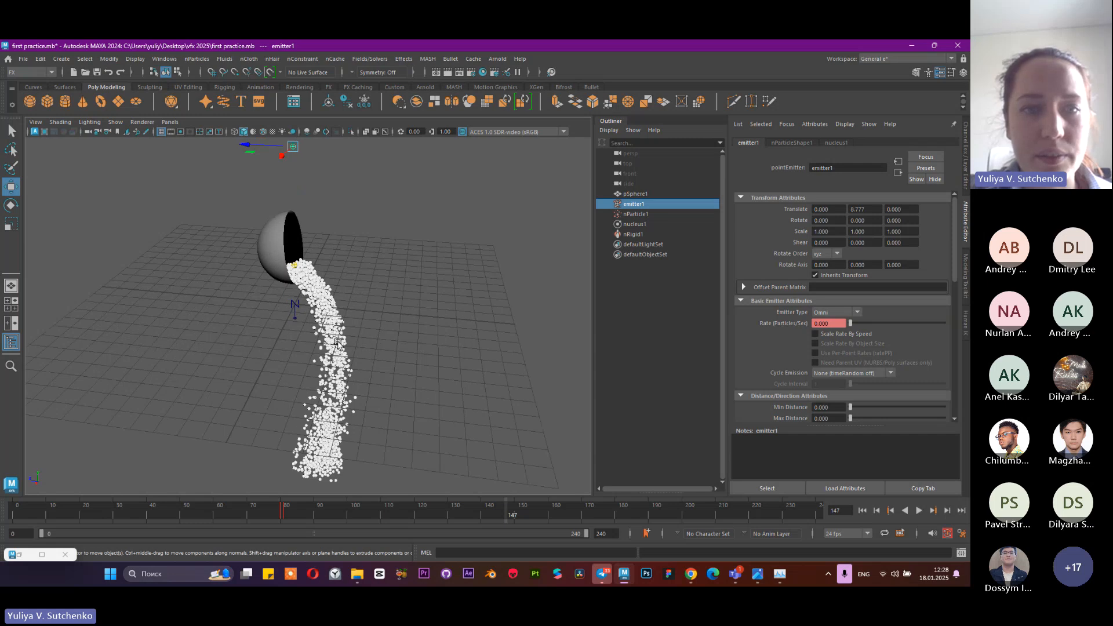
{"action": "mouse_move", "coordinate": [405, 288]}
{"action": "left_mouse_down", "text": "alt"}
{"action": "mouse_move", "coordinate": [417, 273]}
{"action": "mouse_move", "coordinate": [400, 277]}
{"action": "left_mouse_up", "text": "alt"}
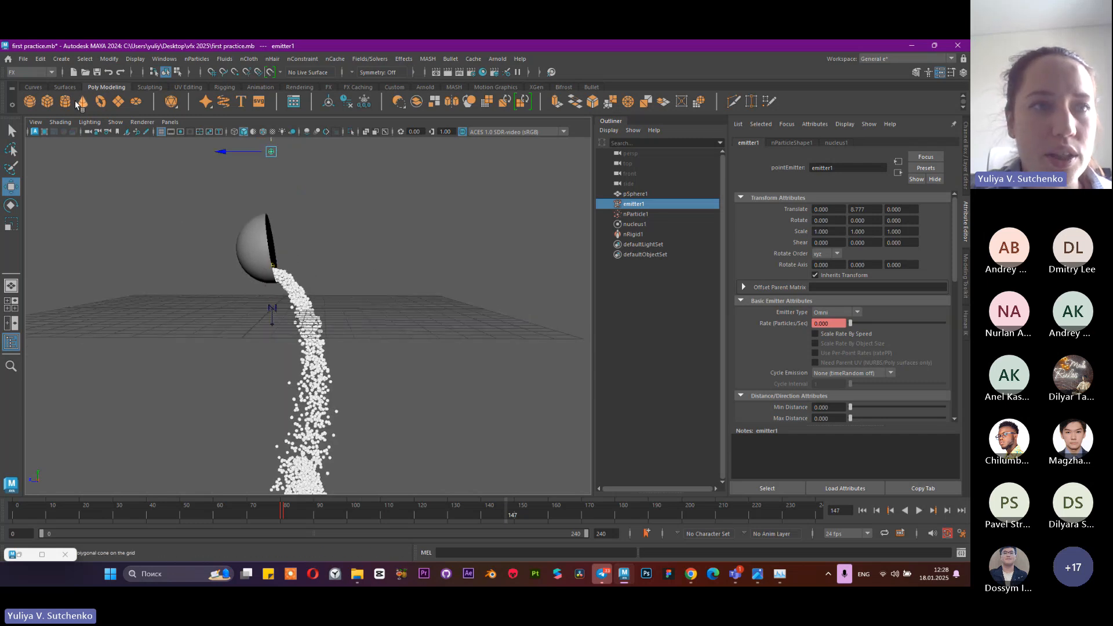
{"action": "left_click", "coordinate": [118, 103]}
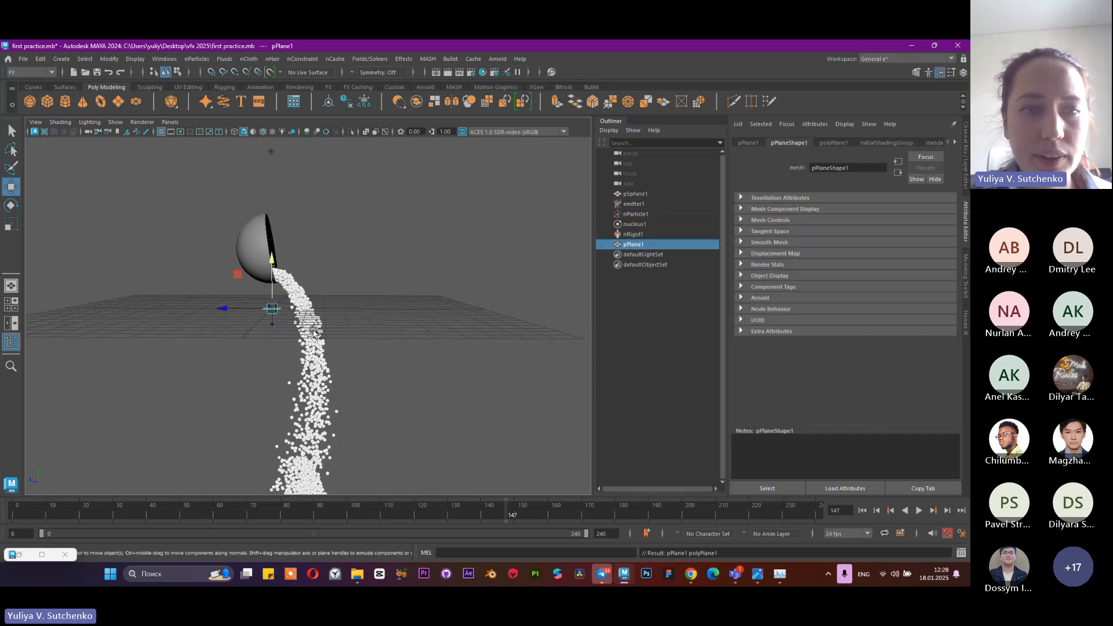
{"action": "left_click_drag", "start_coordinate": [295, 319], "coordinate": [262, 353], "text": "alt"}
{"action": "key", "text": "r"}
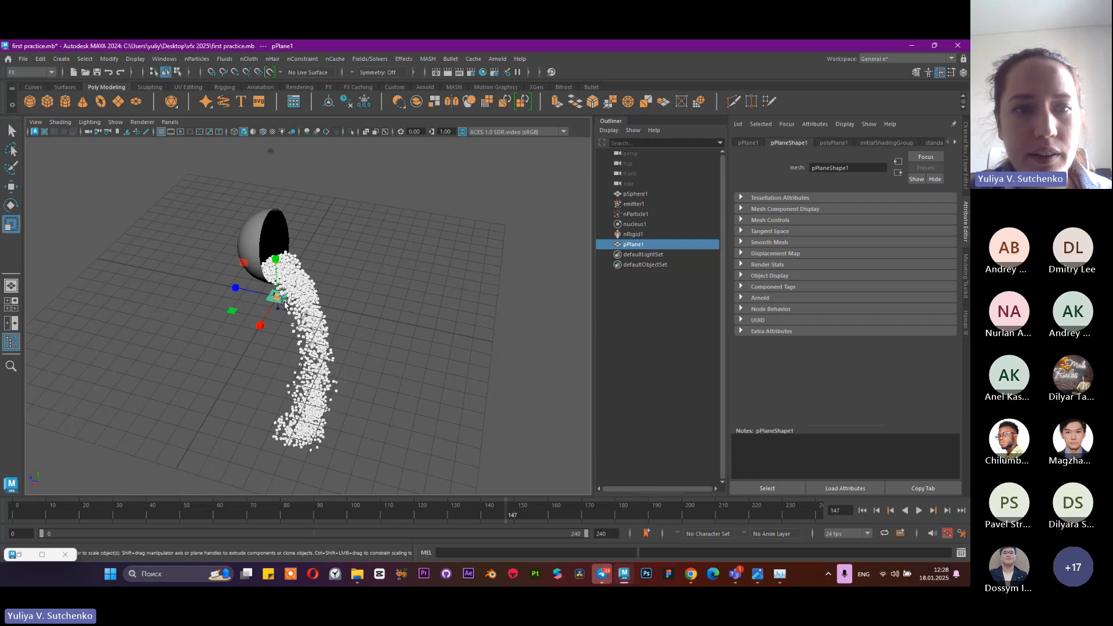
{"action": "left_click_drag", "start_coordinate": [277, 296], "coordinate": [575, 377]}
{"action": "scroll", "coordinate": [340, 327], "scroll_direction": "down", "scroll_amount": 4}
{"action": "mouse_move", "coordinate": [341, 327]}
{"action": "left_mouse_down", "text": "alt"}
{"action": "mouse_move", "coordinate": [320, 258]}
{"action": "mouse_move", "coordinate": [352, 299]}
{"action": "mouse_move", "coordinate": [345, 264]}
{"action": "mouse_move", "coordinate": [330, 273]}
{"action": "mouse_move", "coordinate": [337, 305]}
{"action": "left_mouse_up", "text": "alt"}
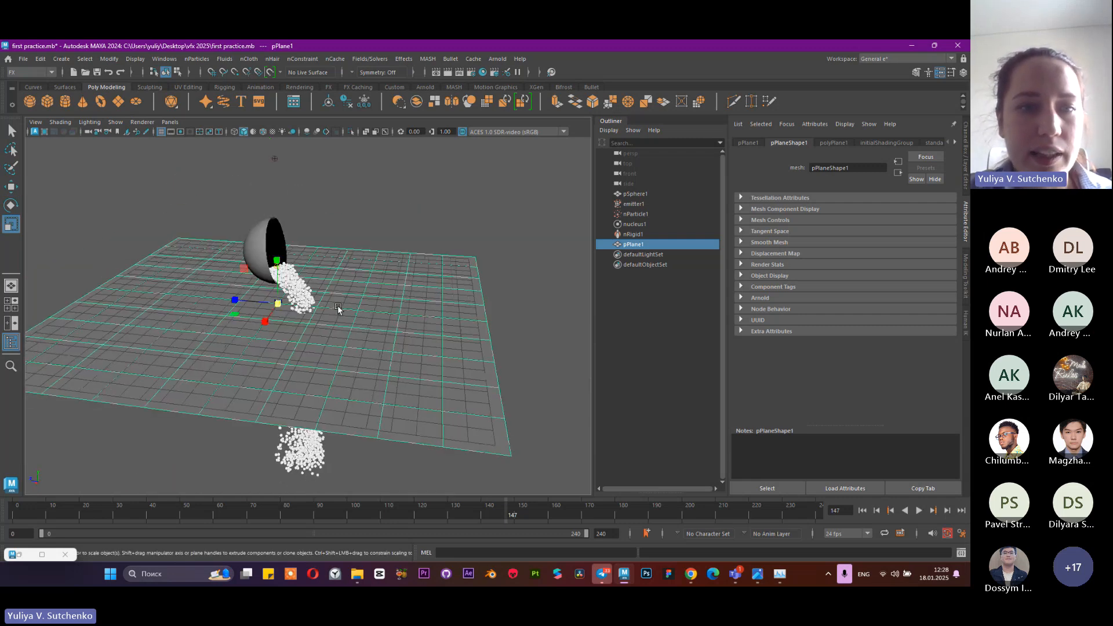
Move the plane straight down to slightly below the grid as a floor under the bowl, keeping it selected
{"action": "key", "text": "w"}
{"action": "left_click_drag", "start_coordinate": [279, 256], "coordinate": [348, 313]}
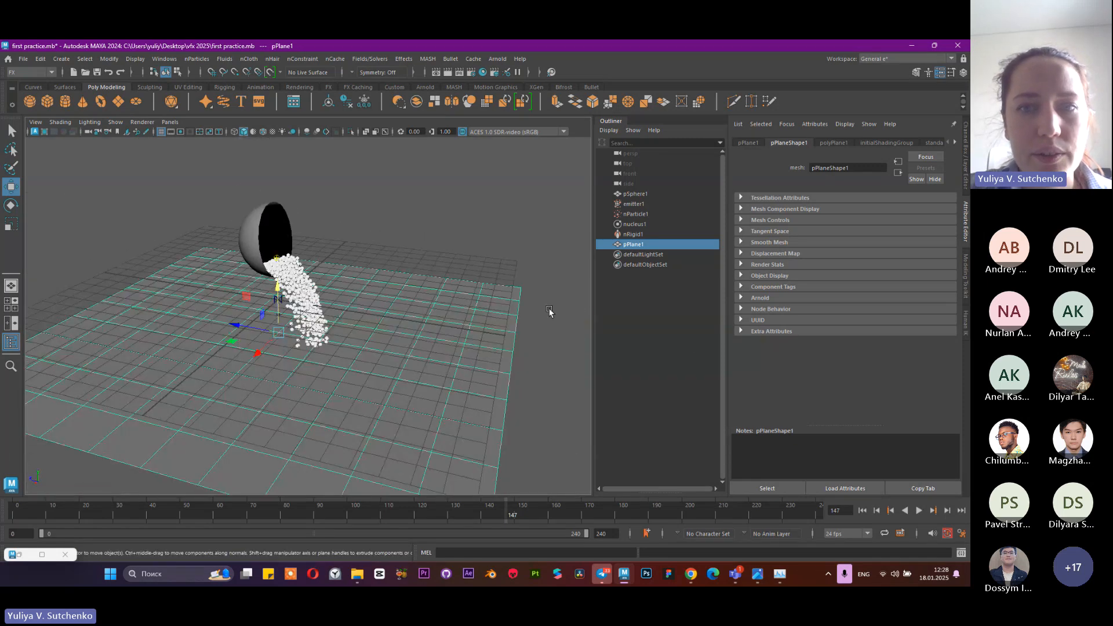
{"action": "left_click", "coordinate": [685, 336]}
{"action": "key", "text": "ctrl+z"}
Replay the simulation from the start to frame 145 to check how the particles interact with the plane
{"action": "left_click", "coordinate": [862, 510]}
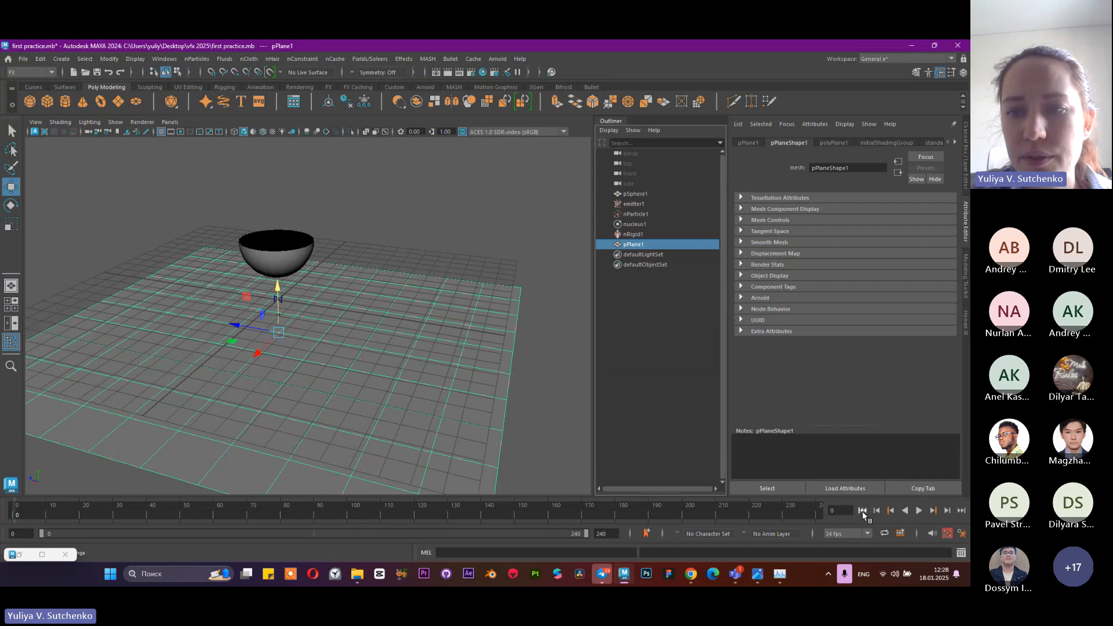
{"action": "left_click", "coordinate": [919, 510]}
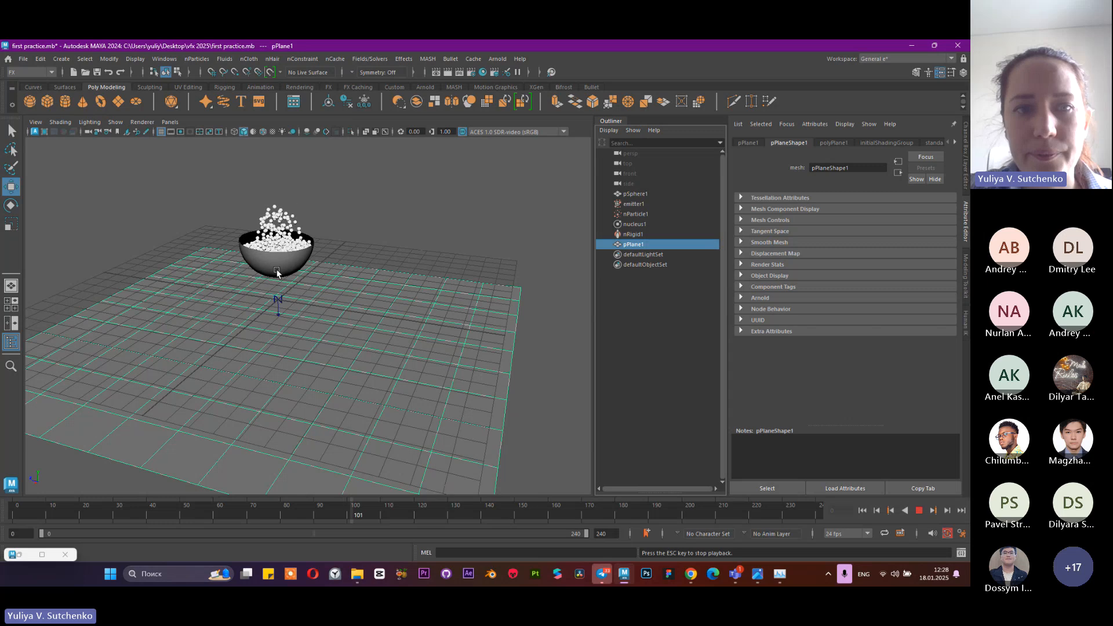
{"action": "left_click", "coordinate": [921, 513]}
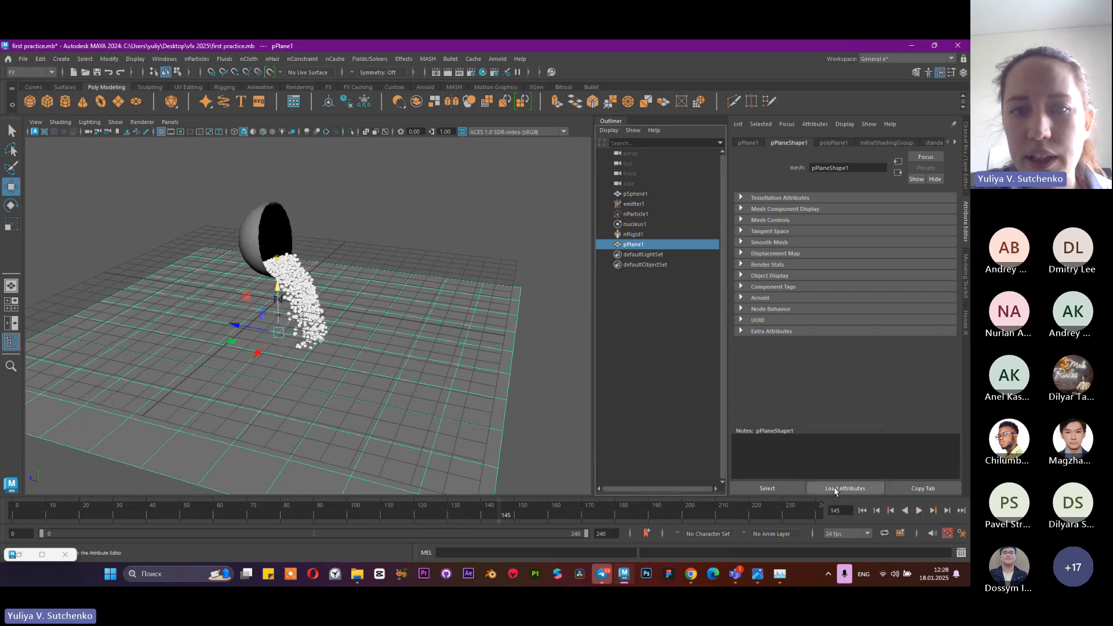
Return to the start frame and make the selected plane a passive collider
{"action": "key", "text": "alt+shift+v"}
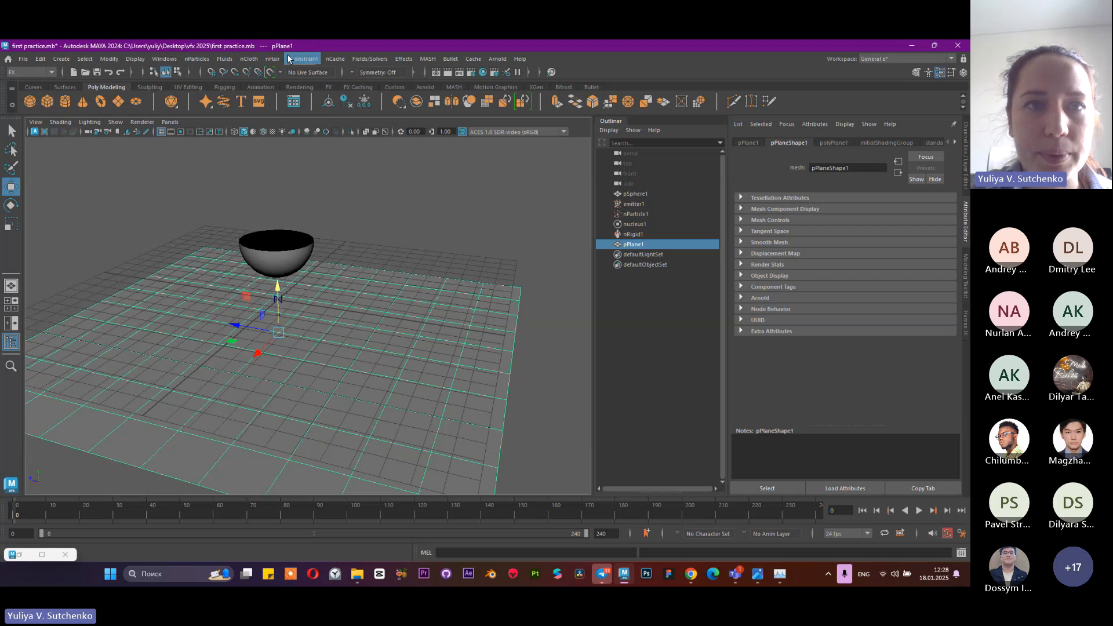
{"action": "left_click", "coordinate": [248, 59]}
{"action": "left_click", "coordinate": [258, 86]}
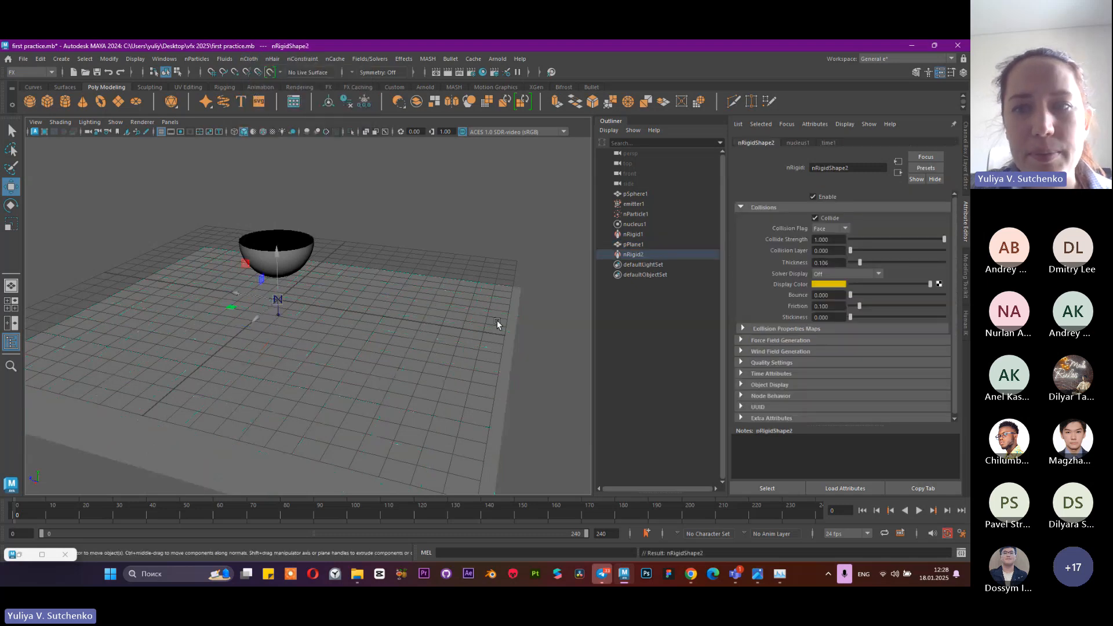
Play the simulation to watch the particles spill onto the plane, stop it, and view the scene from different angles
{"action": "left_click", "coordinate": [919, 511]}
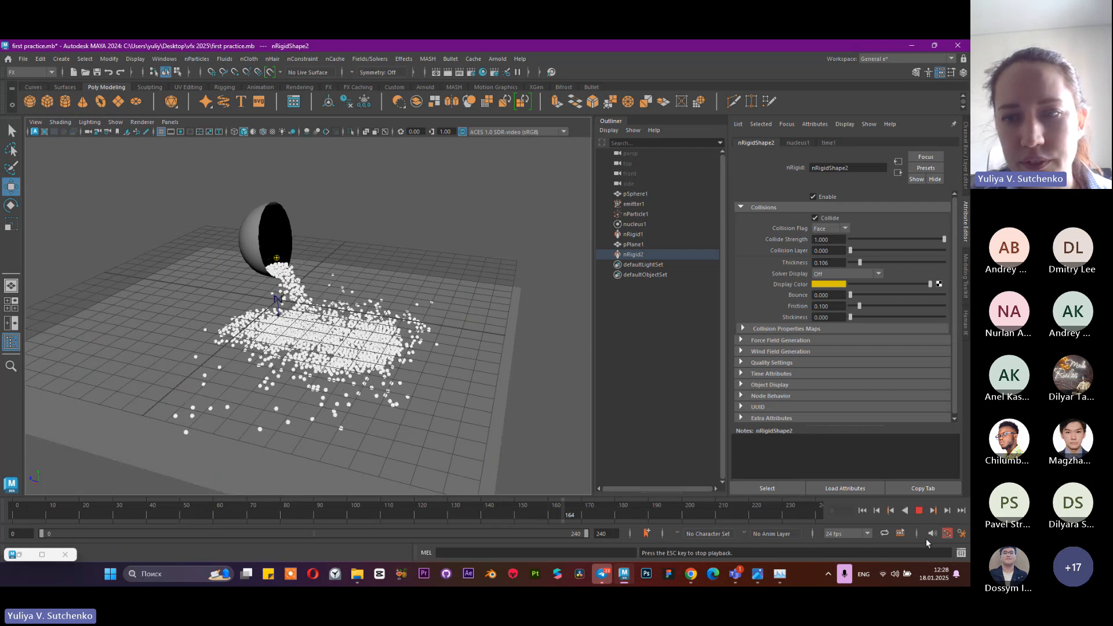
{"action": "left_click", "coordinate": [920, 510]}
{"action": "left_click", "coordinate": [923, 510]}
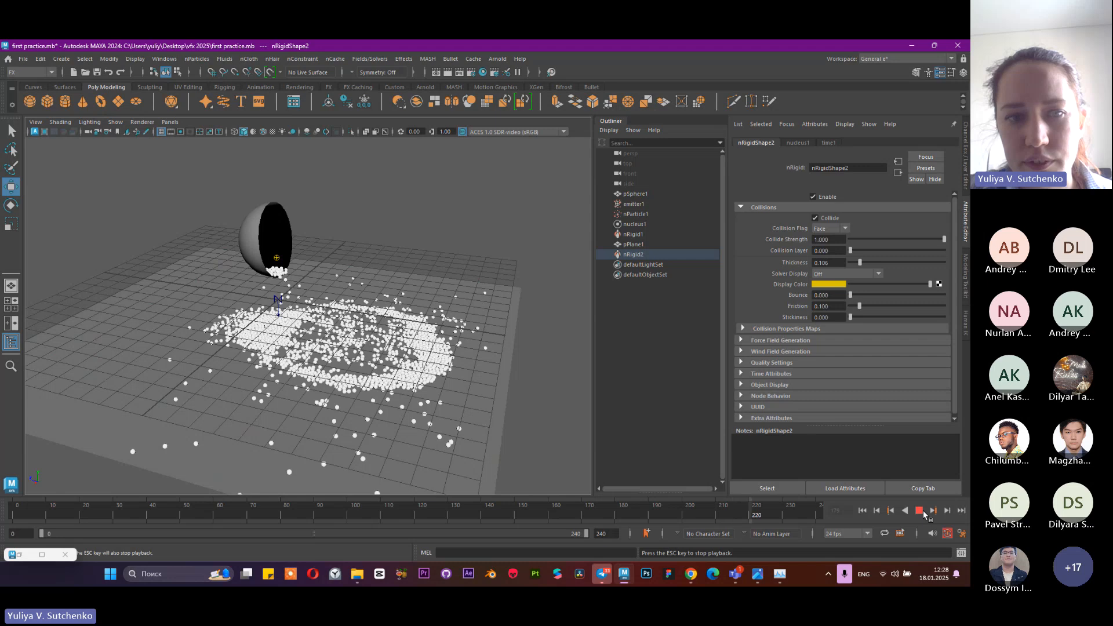
{"action": "left_click", "coordinate": [923, 510]}
{"action": "left_click_drag", "start_coordinate": [433, 322], "coordinate": [444, 262], "text": "alt"}
{"action": "right_click_drag", "start_coordinate": [444, 262], "coordinate": [293, 249], "text": "alt"}
{"action": "left_click_drag", "start_coordinate": [293, 250], "coordinate": [261, 269], "text": "alt"}
{"action": "right_click_drag", "start_coordinate": [261, 270], "coordinate": [407, 331], "text": "alt"}
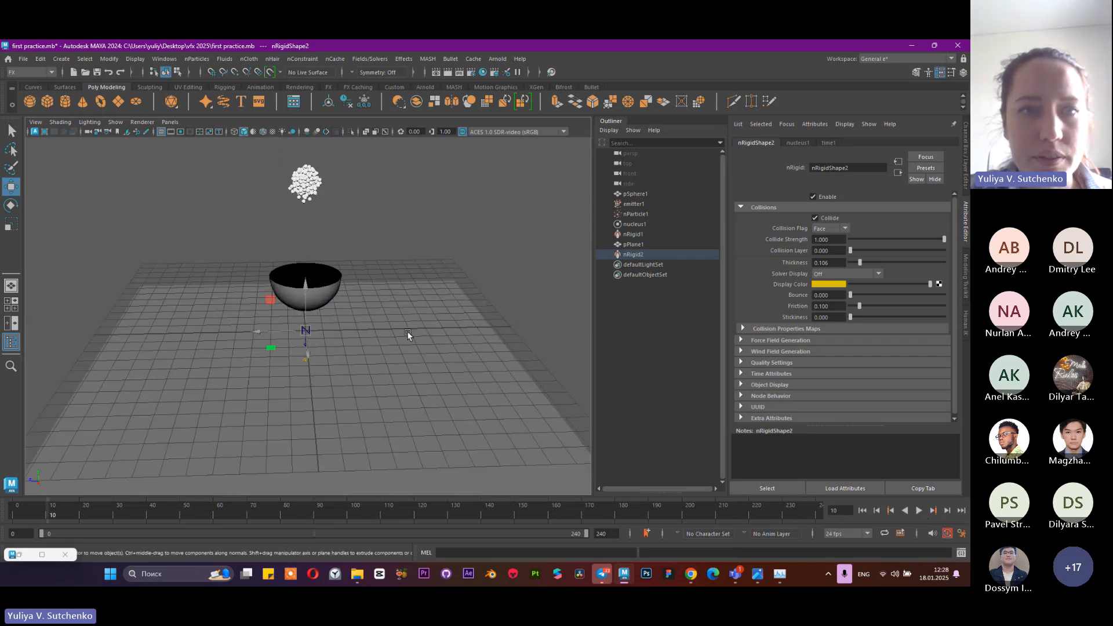
{"action": "middle_click_drag", "start_coordinate": [407, 332], "coordinate": [380, 341], "text": "alt"}
{"action": "left_click_drag", "start_coordinate": [380, 341], "coordinate": [367, 182], "text": "alt"}
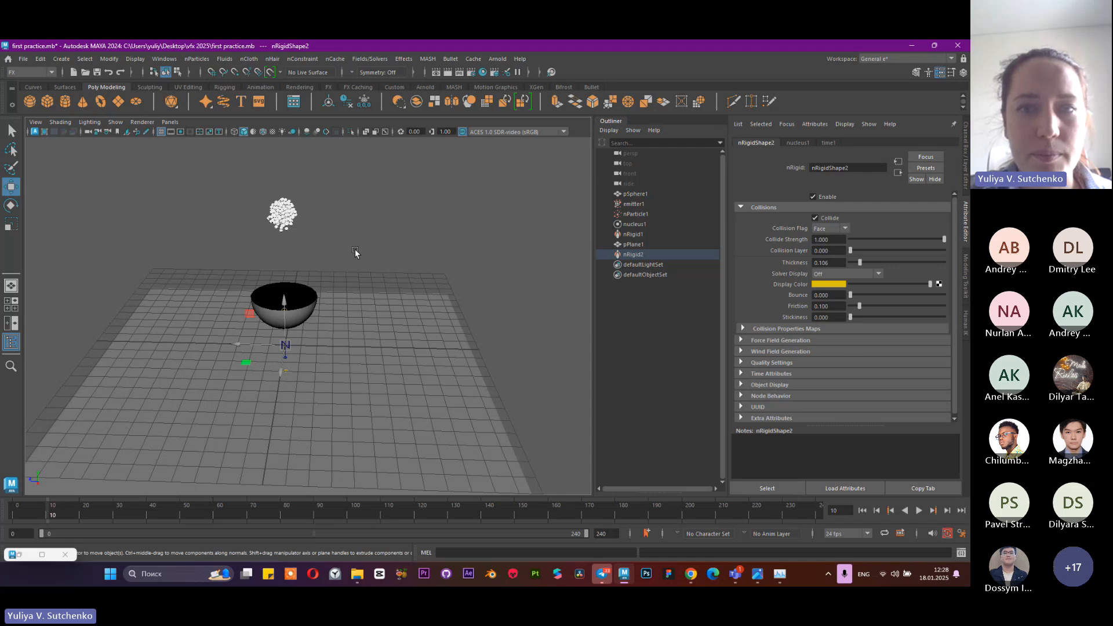
Select the nParticle object and set its shading colour to red
{"action": "left_click", "coordinate": [636, 215]}
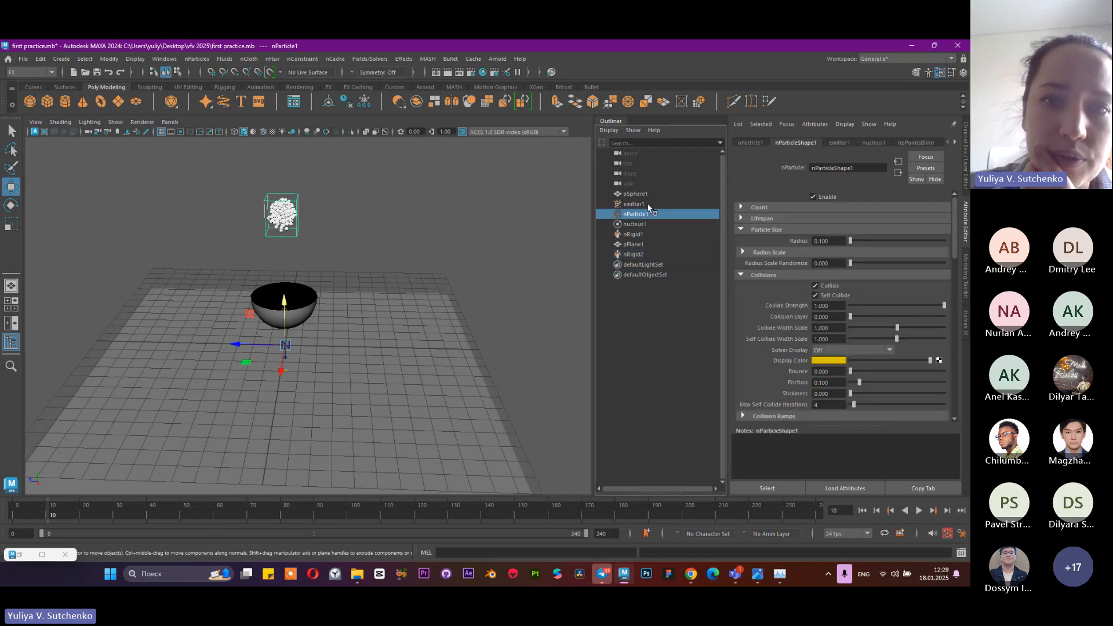
{"action": "left_click", "coordinate": [634, 204]}
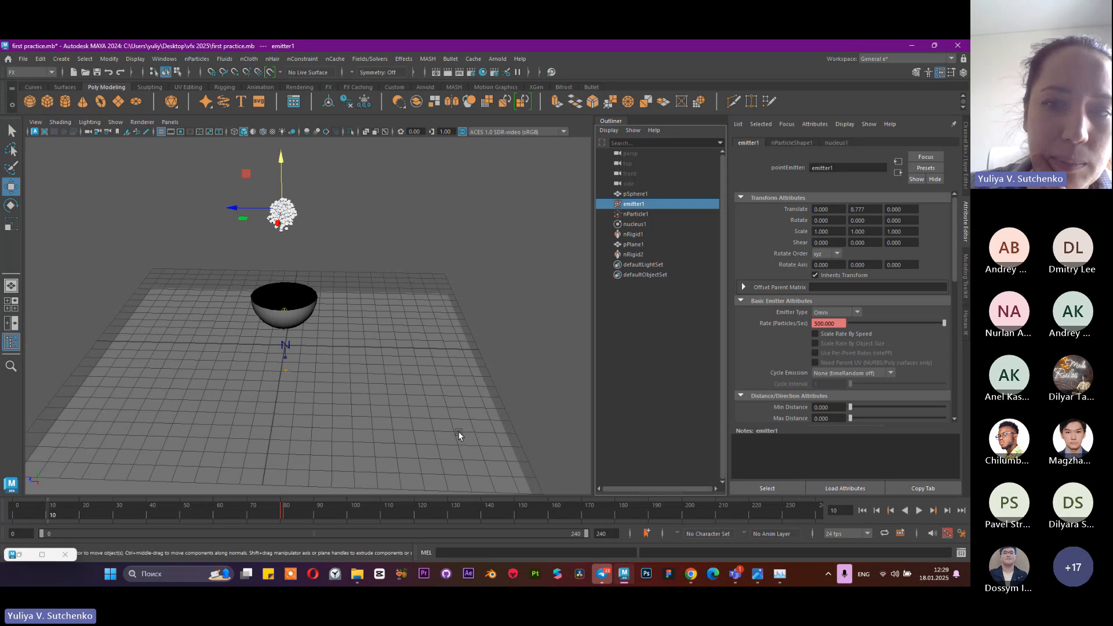
{"action": "left_click", "coordinate": [650, 212]}
{"action": "scroll", "coordinate": [817, 244], "scroll_direction": "down", "scroll_amount": 2}
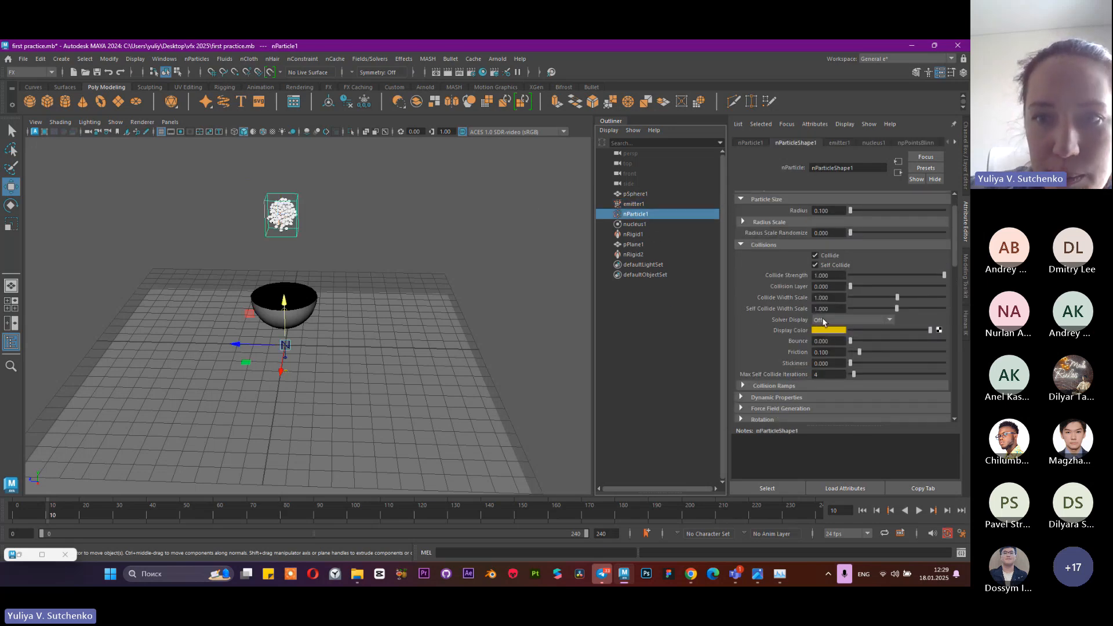
{"action": "scroll", "coordinate": [807, 254], "scroll_direction": "down", "scroll_amount": 10}
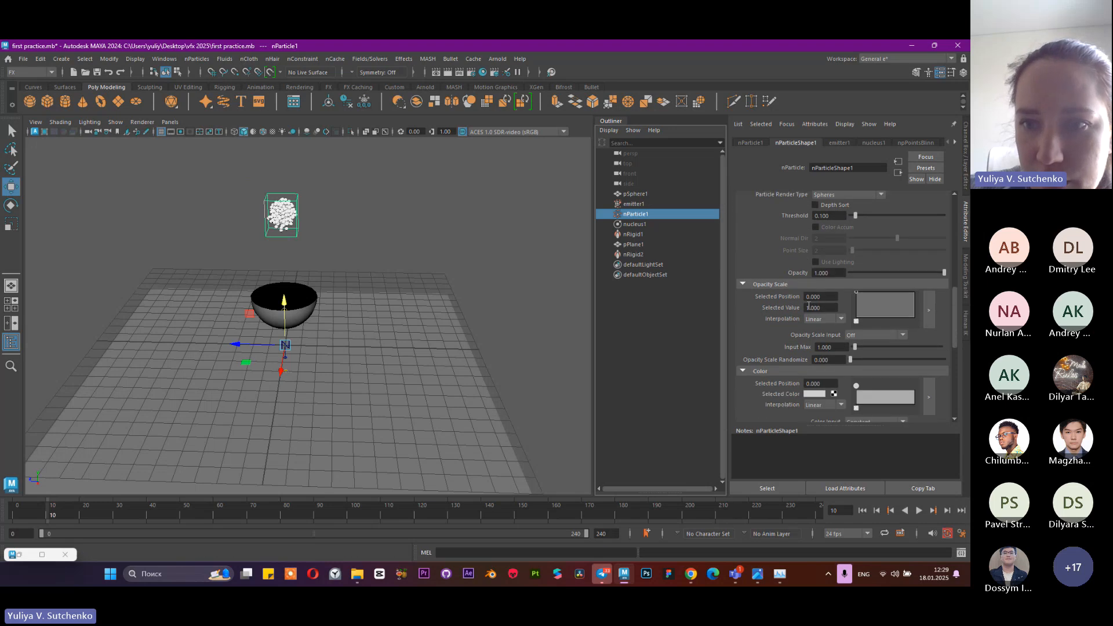
{"action": "scroll", "coordinate": [810, 316], "scroll_direction": "down", "scroll_amount": 1}
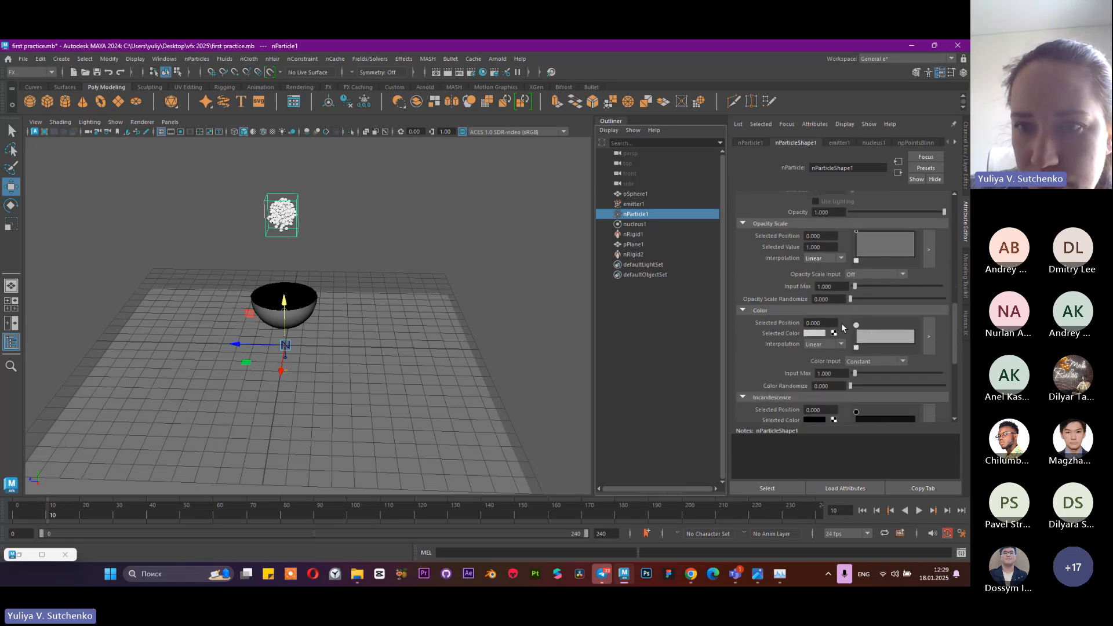
{"action": "left_click", "coordinate": [814, 333]}
{"action": "left_click", "coordinate": [782, 306]}
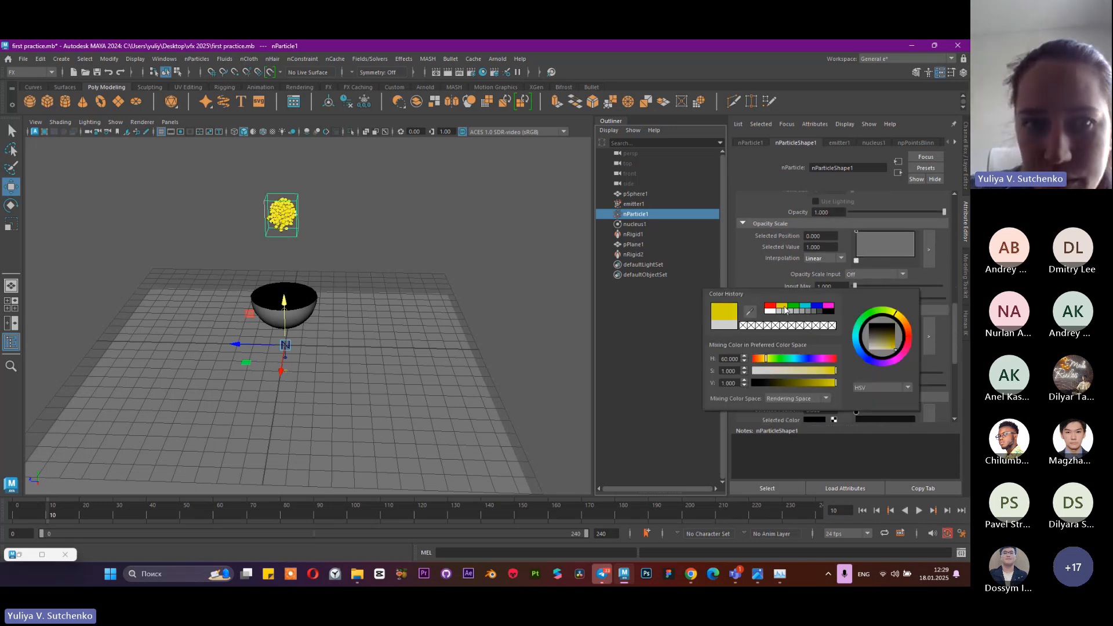
{"action": "left_click", "coordinate": [773, 309]}
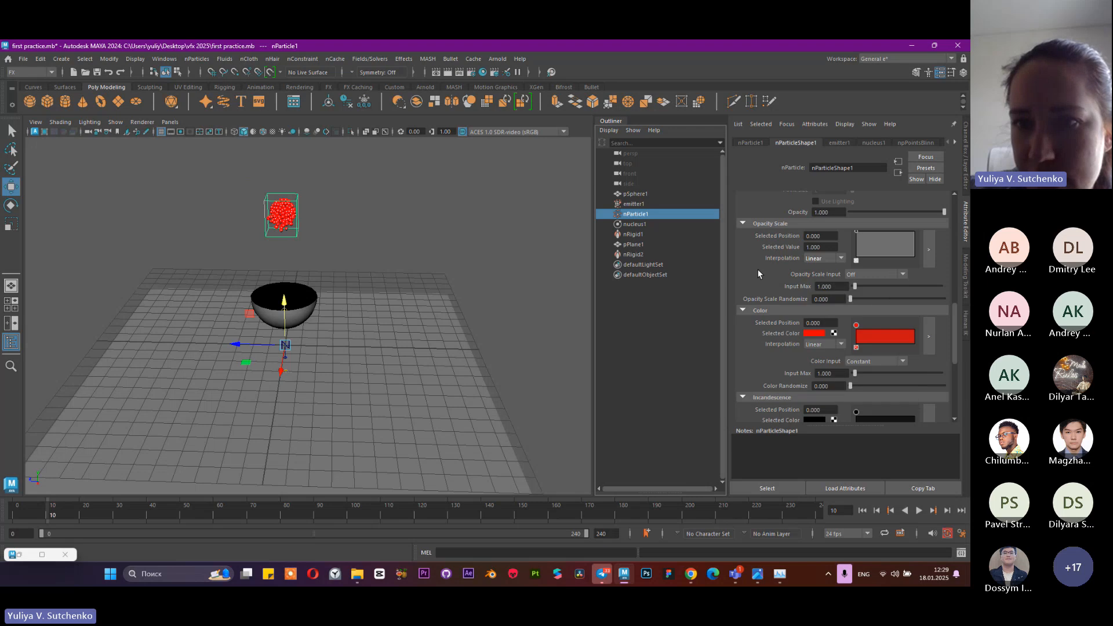
Add a second marker at position 1.000 of the particle colour ramp and lighten it to pink with saturation 0.716
{"action": "left_click", "coordinate": [897, 337]}
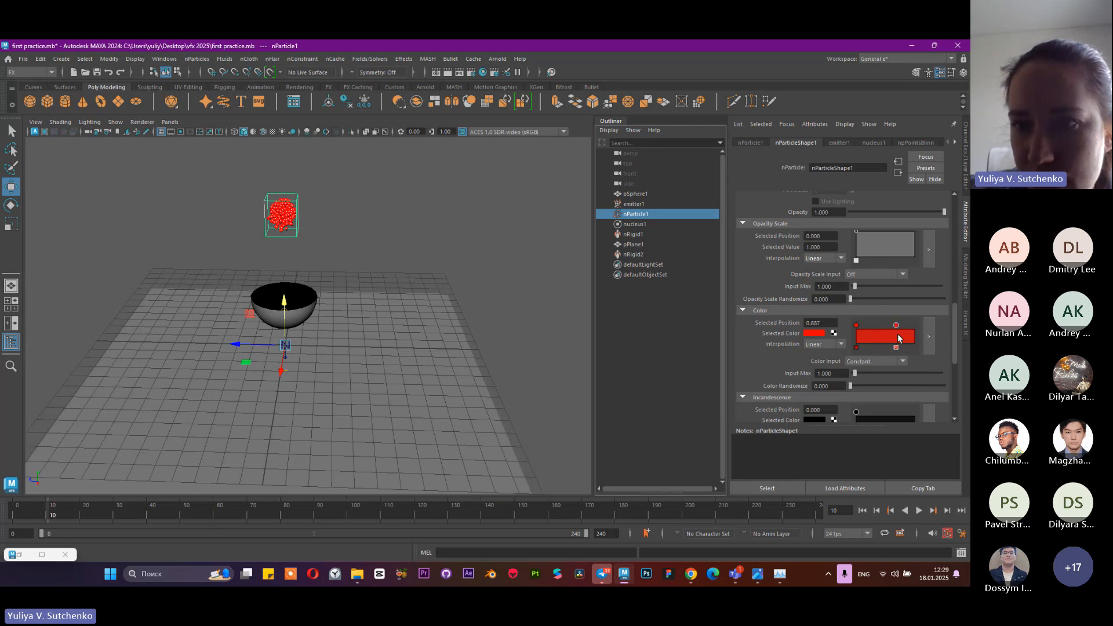
{"action": "left_click", "coordinate": [817, 334]}
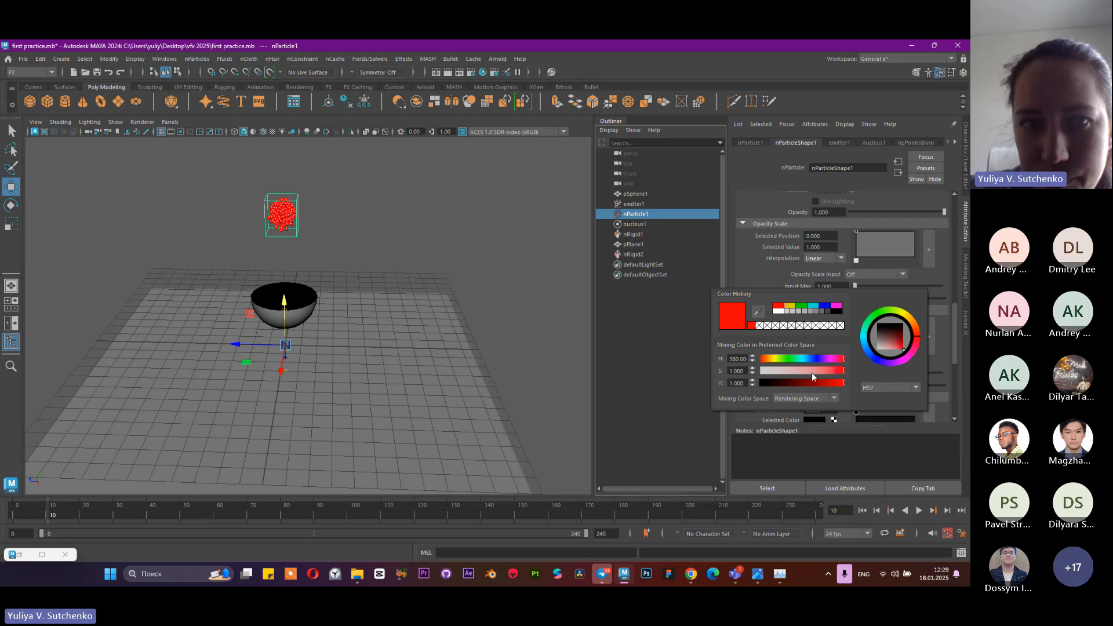
{"action": "left_click_drag", "start_coordinate": [812, 372], "coordinate": [823, 375]}
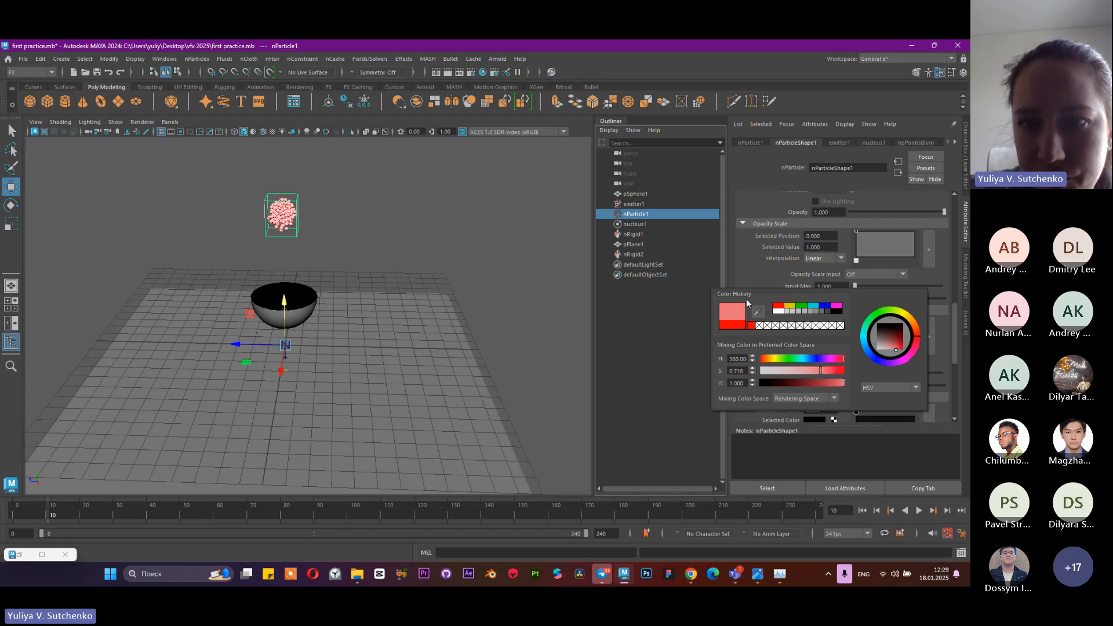
Replay the simulation from the start to frame 66 to check how the colour ramp shows on the particles
{"action": "left_click", "coordinate": [863, 511]}
{"action": "left_click", "coordinate": [919, 511]}
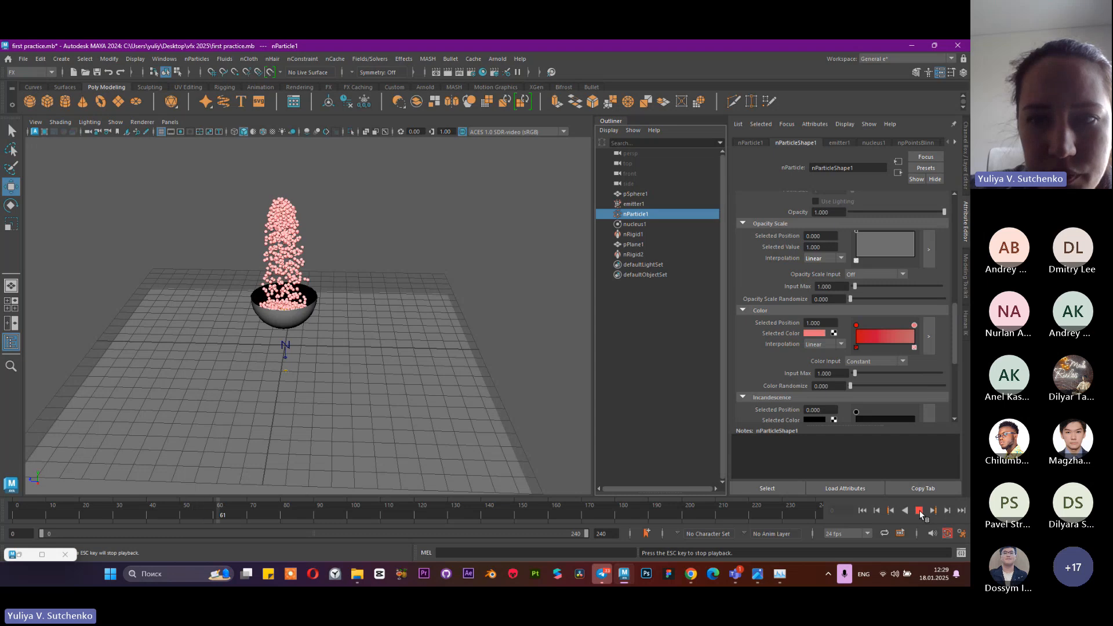
{"action": "left_click", "coordinate": [919, 511]}
Set the particles' Color Input to Age and replay the simulation from the start to frame 156
{"action": "left_click", "coordinate": [874, 361]}
{"action": "left_click", "coordinate": [872, 383]}
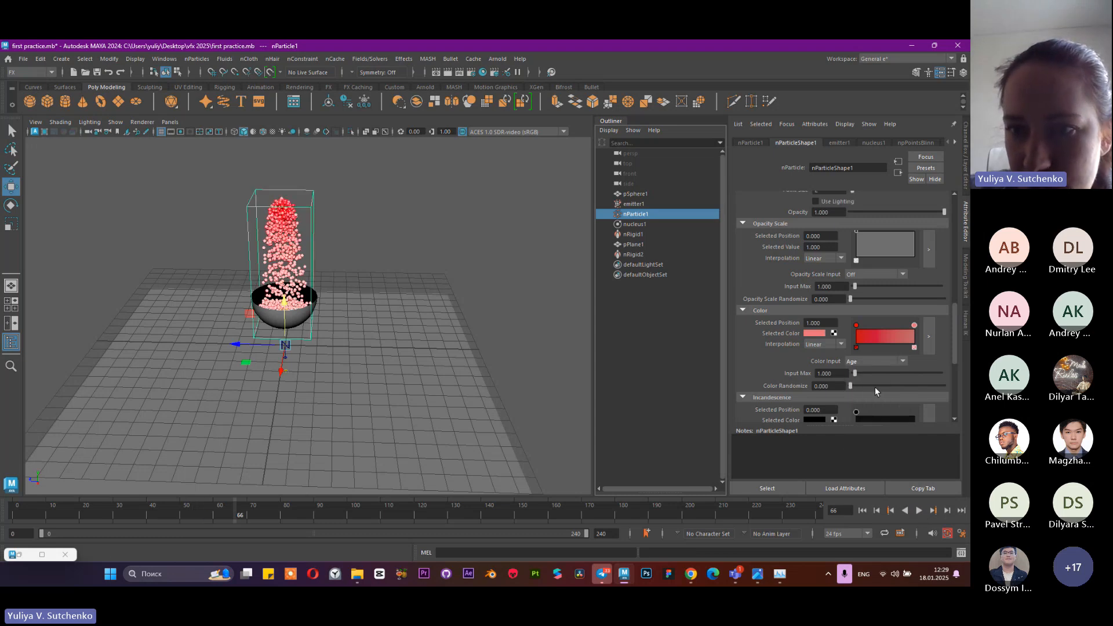
{"action": "left_click", "coordinate": [863, 510]}
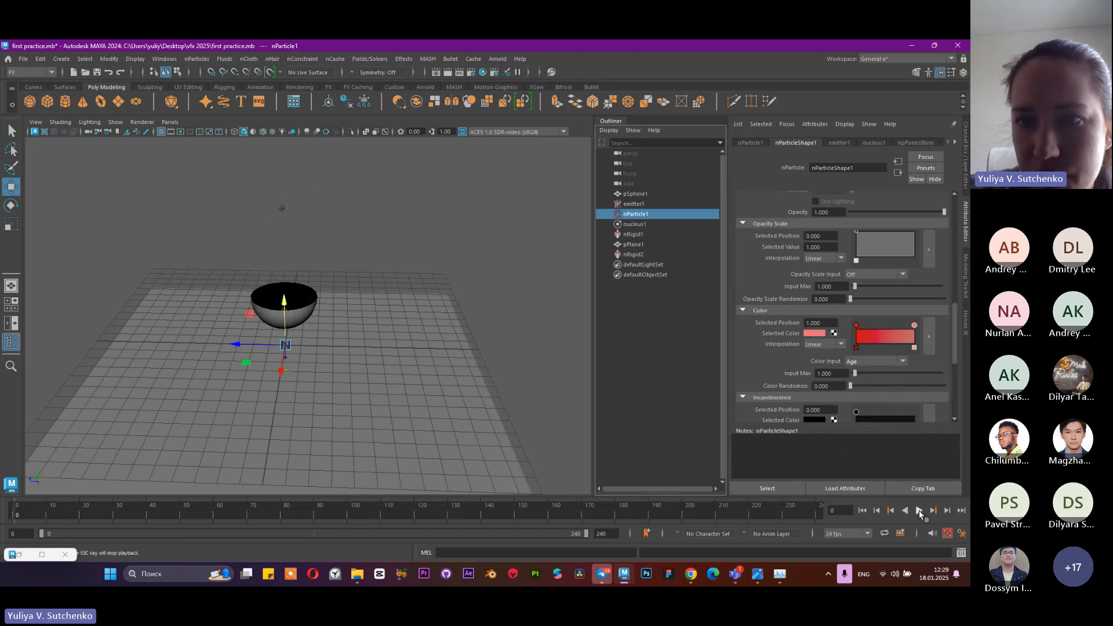
{"action": "left_click", "coordinate": [919, 511]}
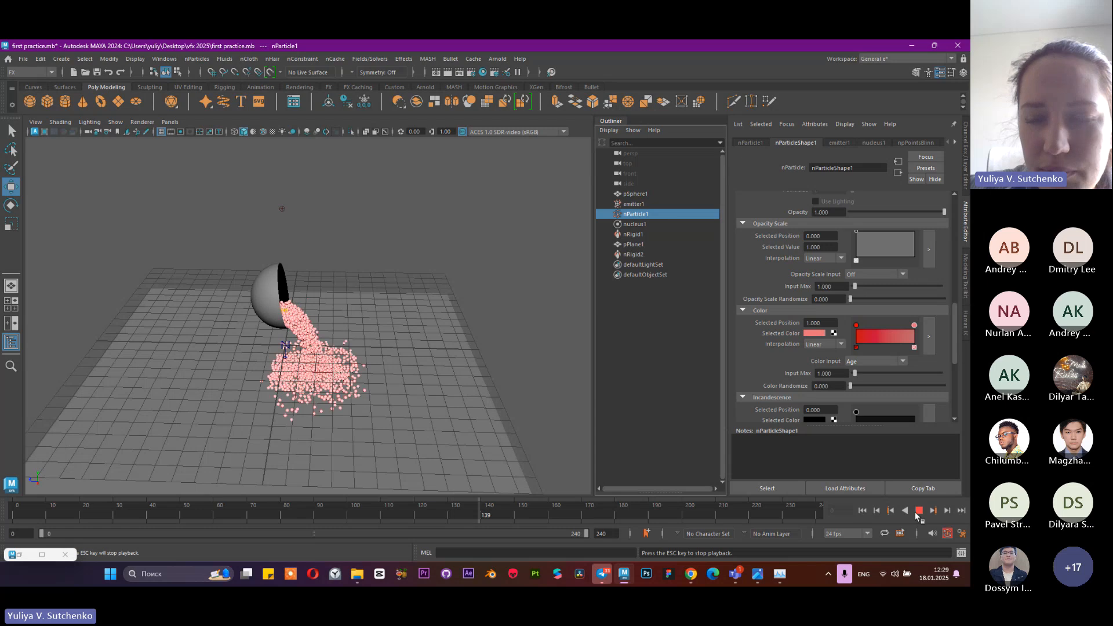
{"action": "left_click", "coordinate": [919, 511]}
Set the particles' Color Input to Randomized ID and replay the simulation from the start to frame 168
{"action": "left_click", "coordinate": [871, 363]}
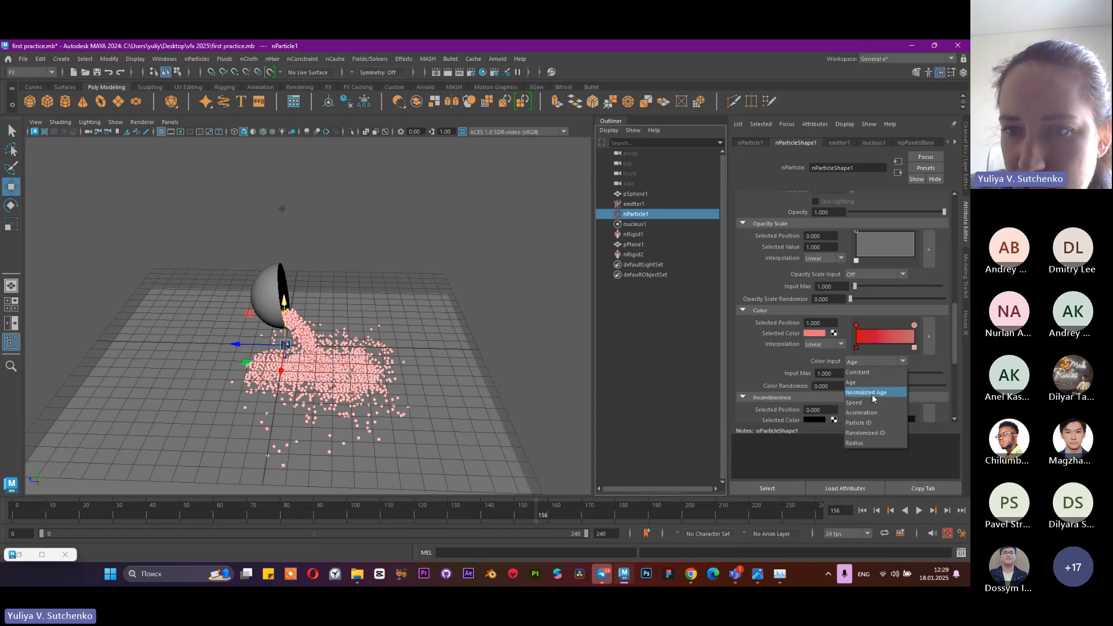
{"action": "left_click", "coordinate": [869, 434]}
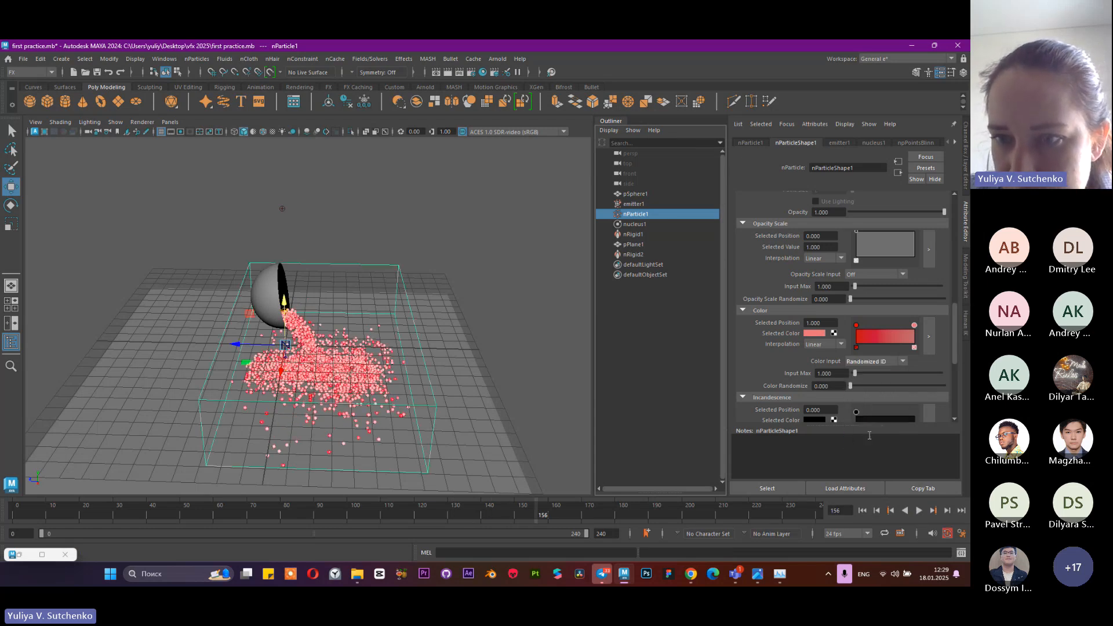
{"action": "left_click", "coordinate": [864, 511]}
{"action": "left_click", "coordinate": [919, 510]}
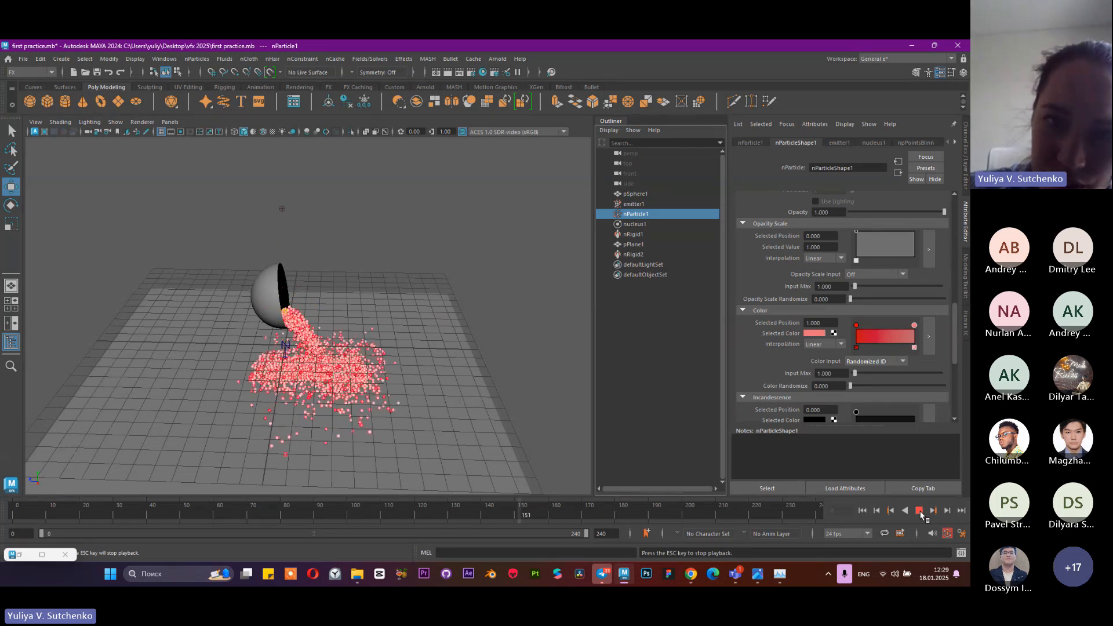
{"action": "left_click", "coordinate": [920, 510]}
Examine the spilled particles, bowl and floor plane from several angles, selecting the scene objects in turn to review their attributes
{"action": "scroll", "coordinate": [363, 338], "scroll_direction": "up", "scroll_amount": 5}
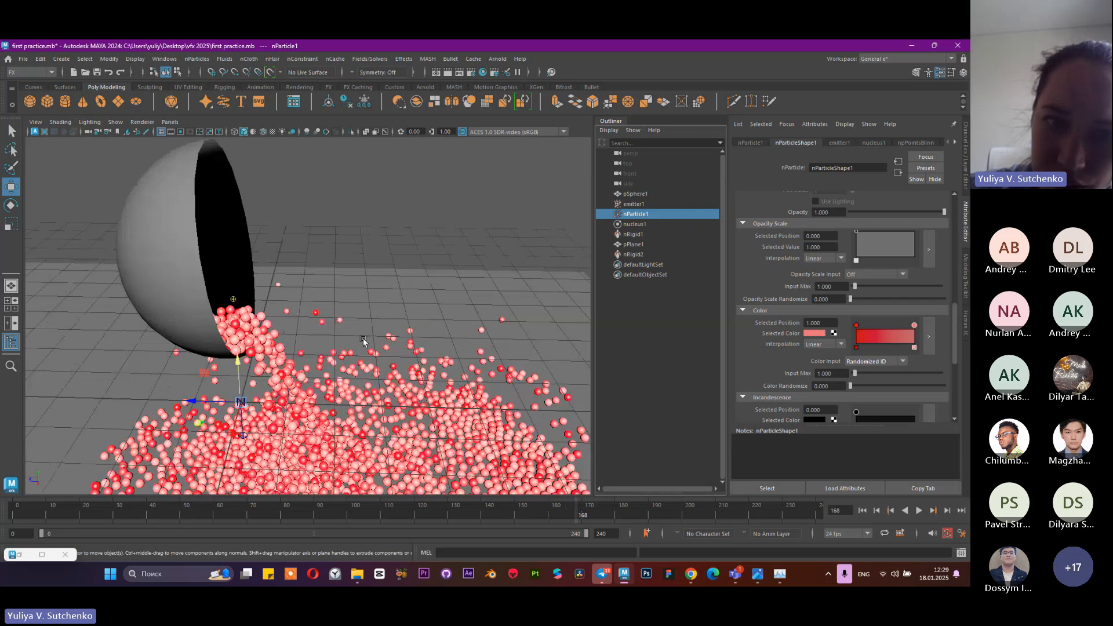
{"action": "scroll", "coordinate": [363, 338], "scroll_direction": "down", "scroll_amount": 3}
{"action": "left_click", "coordinate": [634, 224]}
{"action": "left_click", "coordinate": [640, 244]}
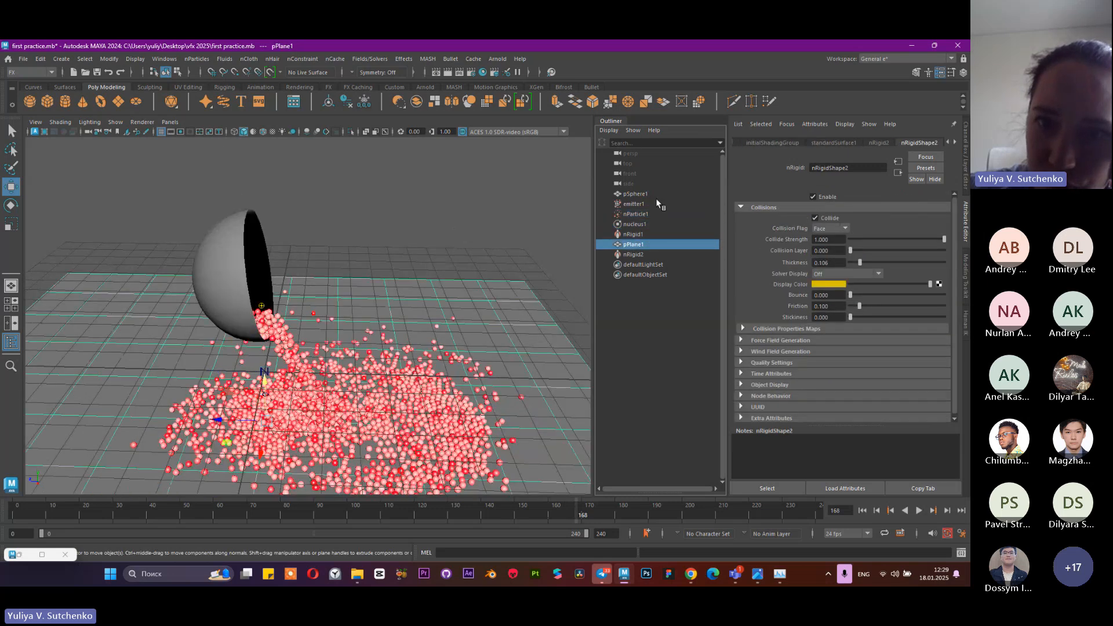
{"action": "left_click", "coordinate": [638, 204]}
{"action": "left_click", "coordinate": [655, 193]}
{"action": "left_click", "coordinate": [648, 213]}
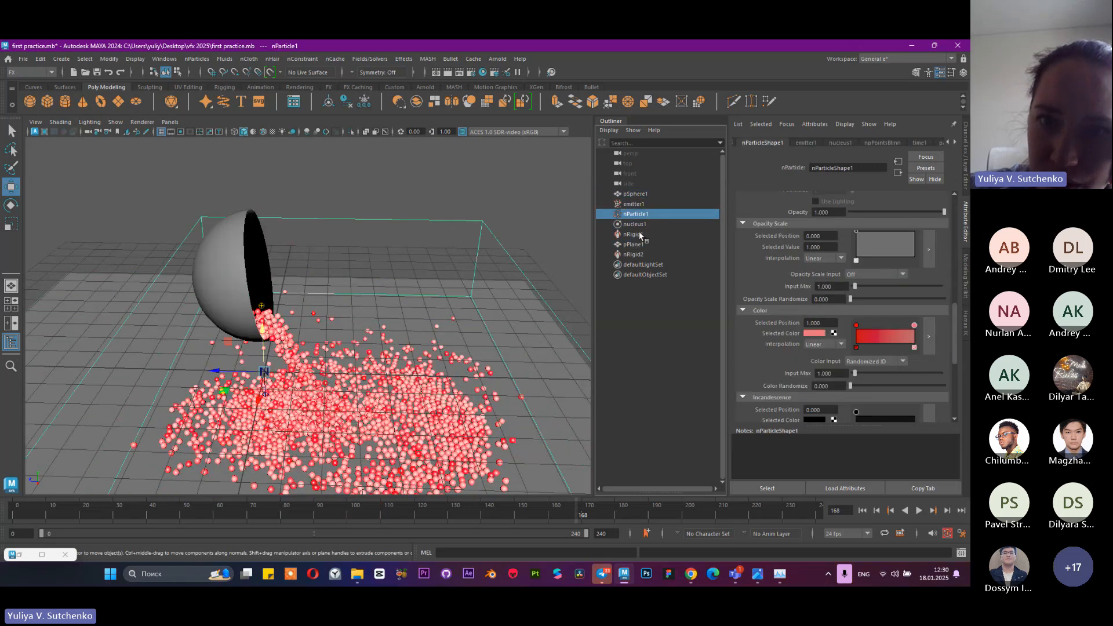
{"action": "left_click", "coordinate": [248, 273]}
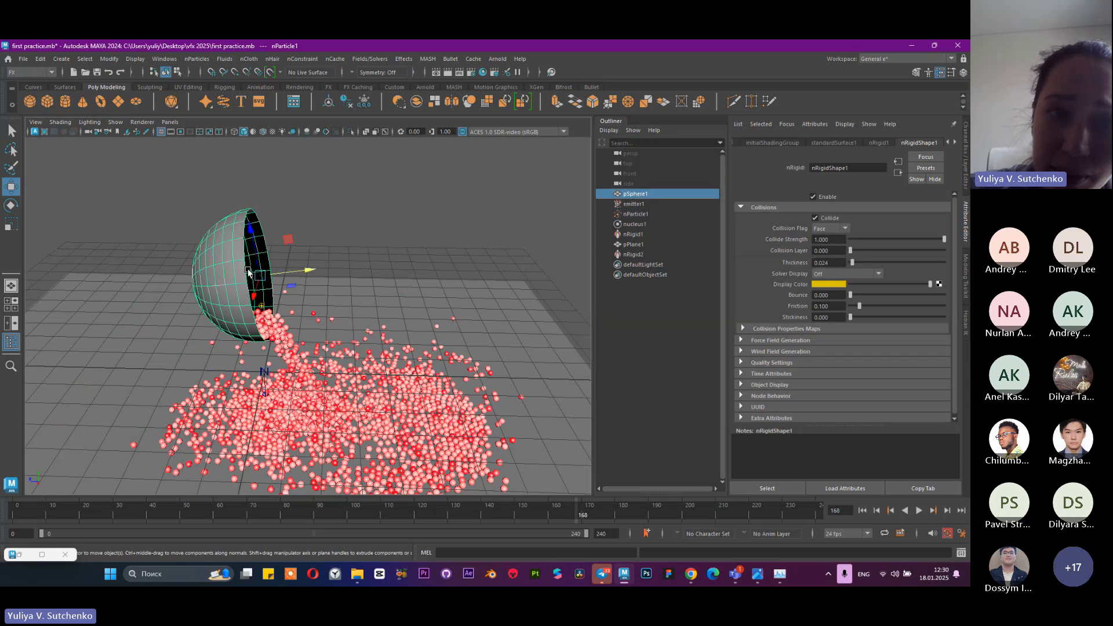
{"action": "left_click_drag", "start_coordinate": [430, 325], "coordinate": [478, 371], "text": "alt"}
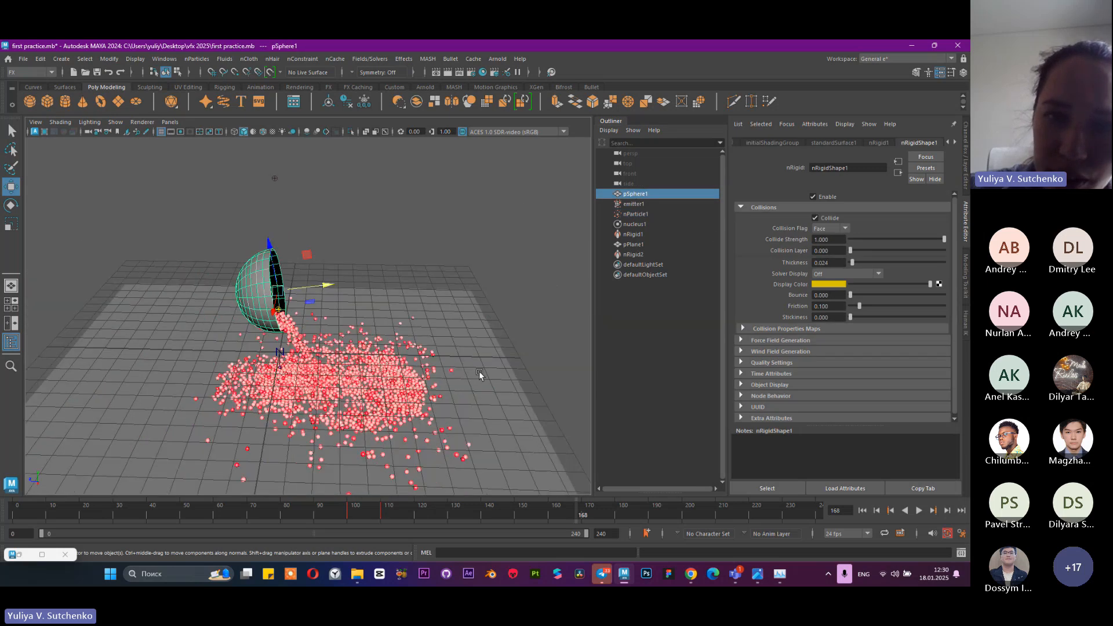
{"action": "left_click", "coordinate": [479, 371]}
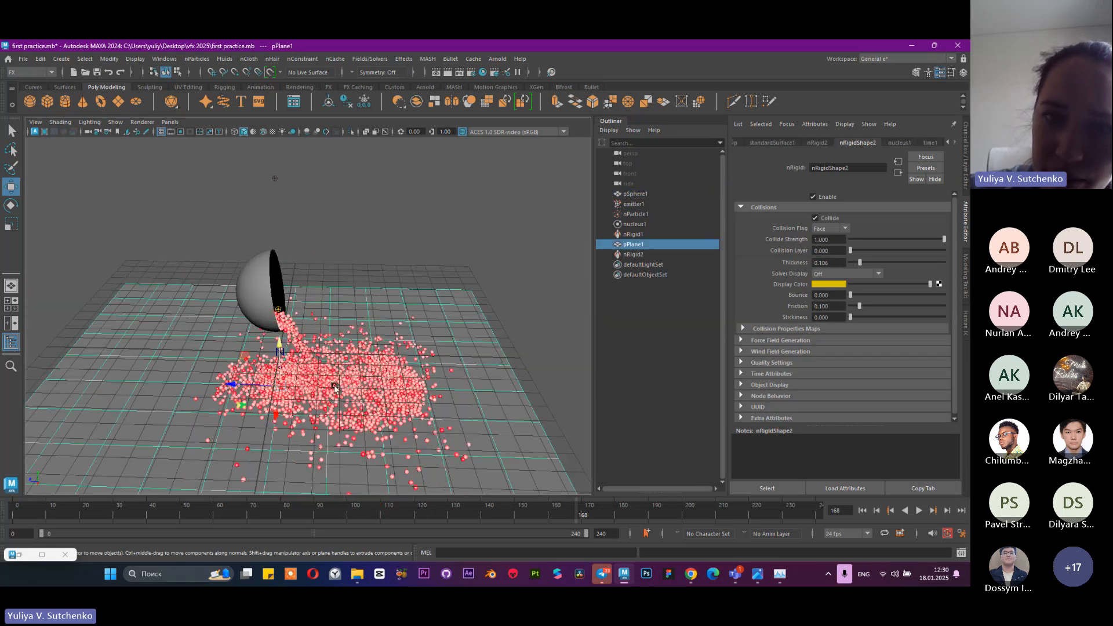
{"action": "scroll", "coordinate": [440, 259], "scroll_direction": "down", "scroll_amount": 3}
{"action": "scroll", "coordinate": [431, 267], "scroll_direction": "up", "scroll_amount": 5}
{"action": "left_click_drag", "start_coordinate": [419, 299], "coordinate": [543, 359], "text": "alt"}
{"action": "scroll", "coordinate": [543, 359], "scroll_direction": "up", "scroll_amount": 6}
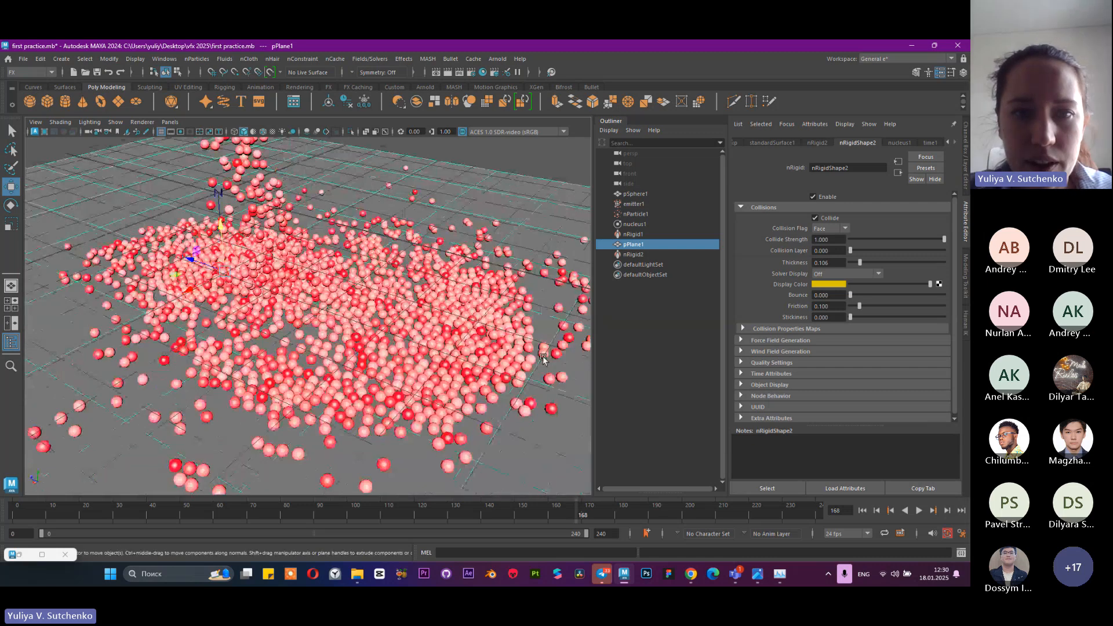
{"action": "middle_click_drag", "start_coordinate": [543, 358], "coordinate": [511, 307], "text": "alt"}
Try the MultiPoint, MultiStreak and Points render types on the nParticles and switch back to Spheres
{"action": "left_click", "coordinate": [636, 214]}
{"action": "scroll", "coordinate": [447, 229], "scroll_direction": "down", "scroll_amount": 5}
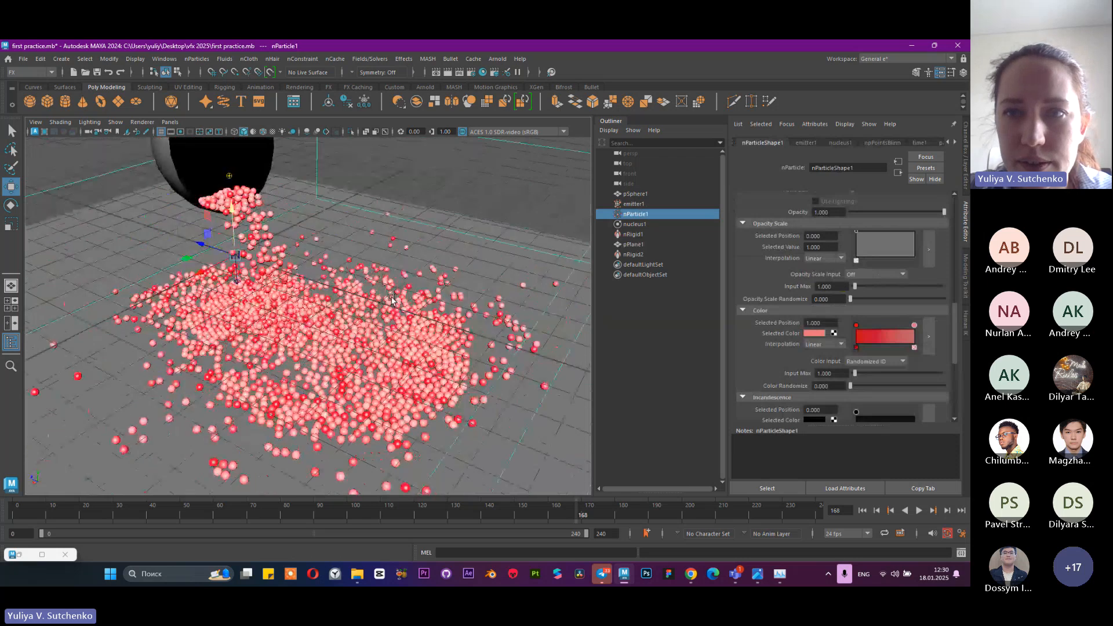
{"action": "scroll", "coordinate": [835, 314], "scroll_direction": "up", "scroll_amount": 4}
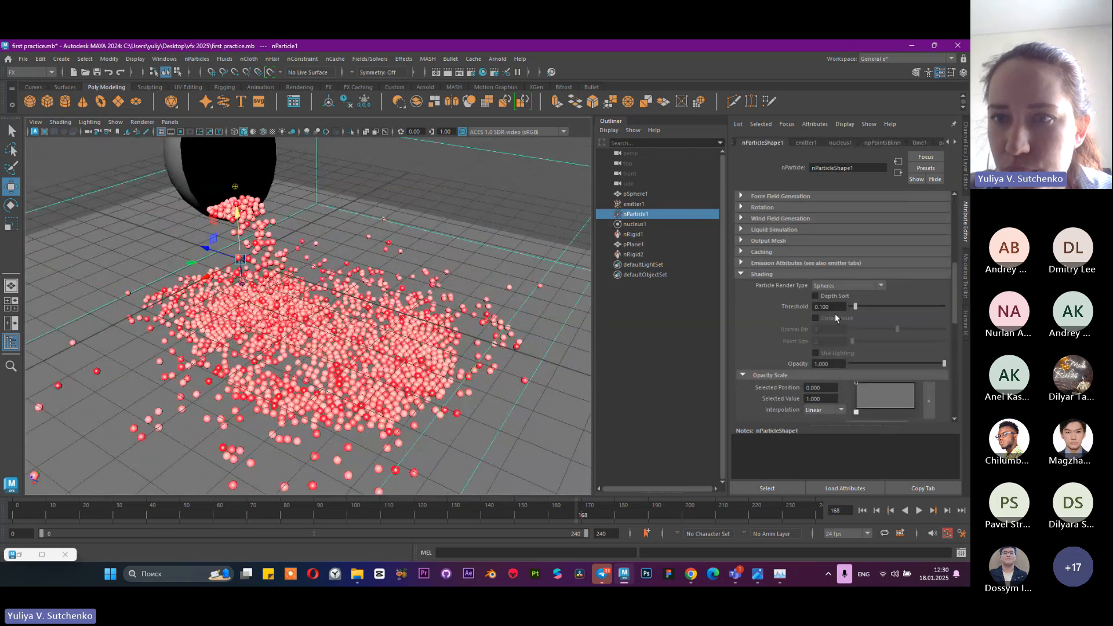
{"action": "left_click", "coordinate": [838, 288]}
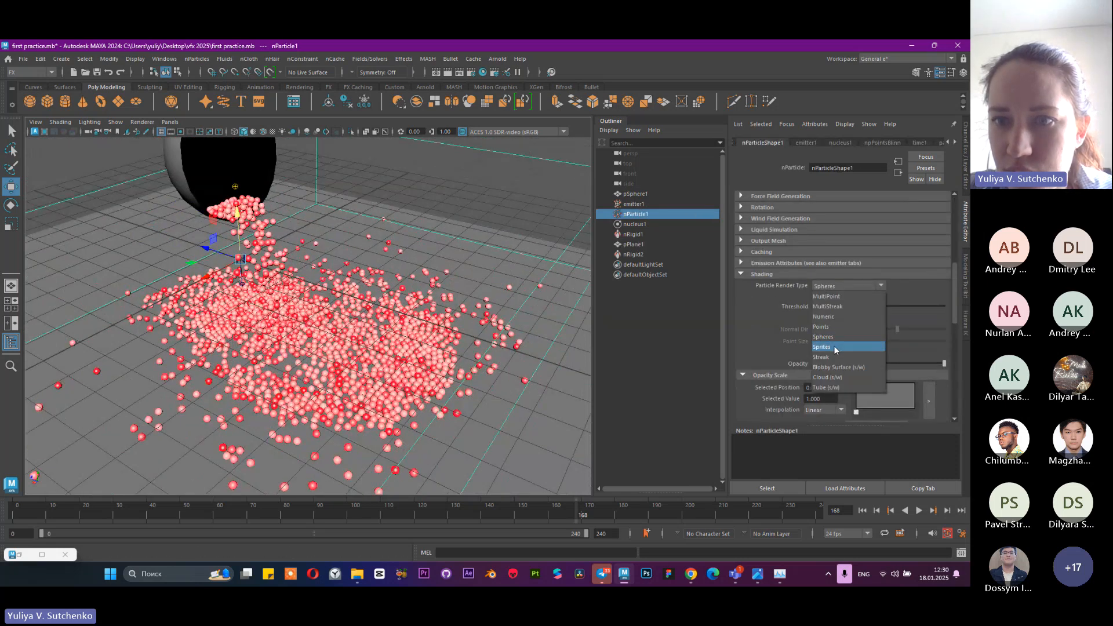
{"action": "left_click", "coordinate": [846, 297]}
{"action": "left_click", "coordinate": [846, 285]}
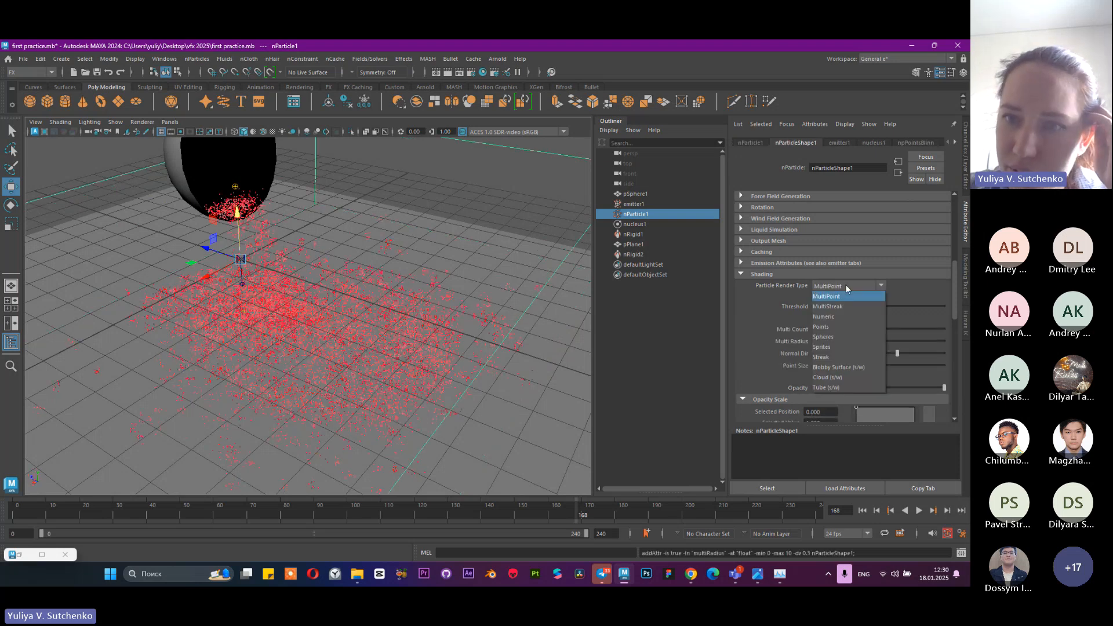
{"action": "left_click", "coordinate": [840, 308]}
{"action": "left_click", "coordinate": [845, 286]}
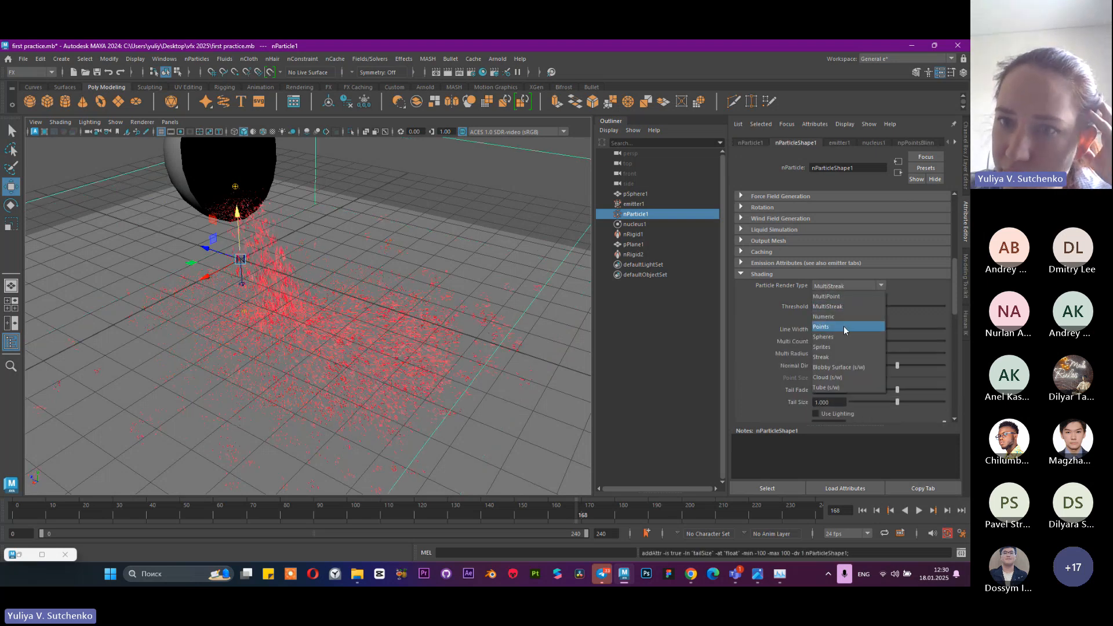
{"action": "left_click", "coordinate": [843, 326]}
{"action": "left_click", "coordinate": [852, 287]}
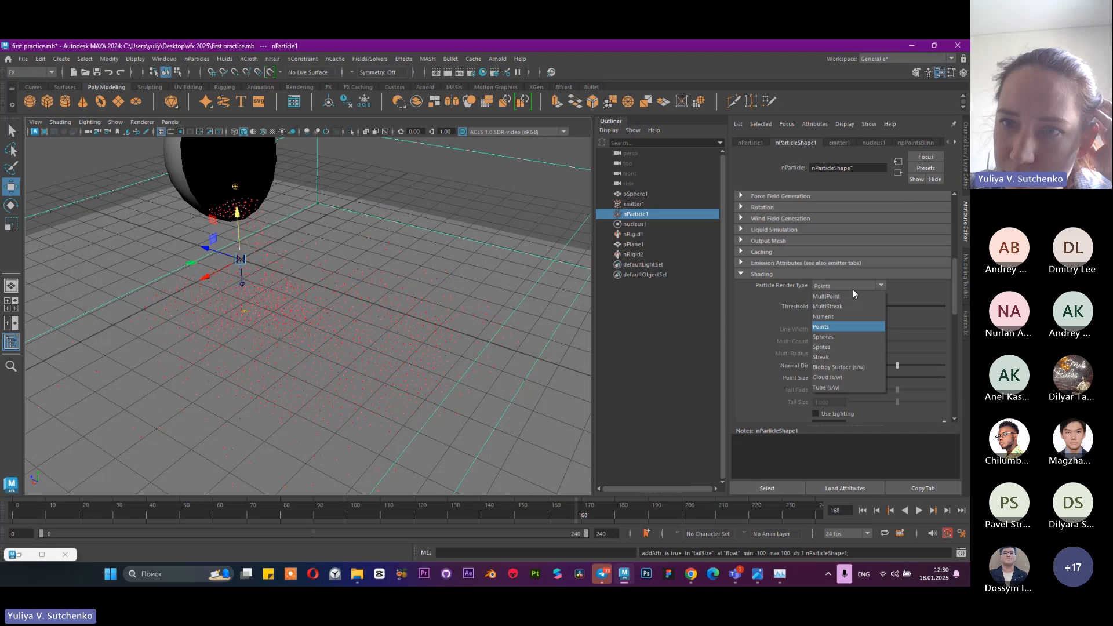
{"action": "left_click", "coordinate": [840, 336]}
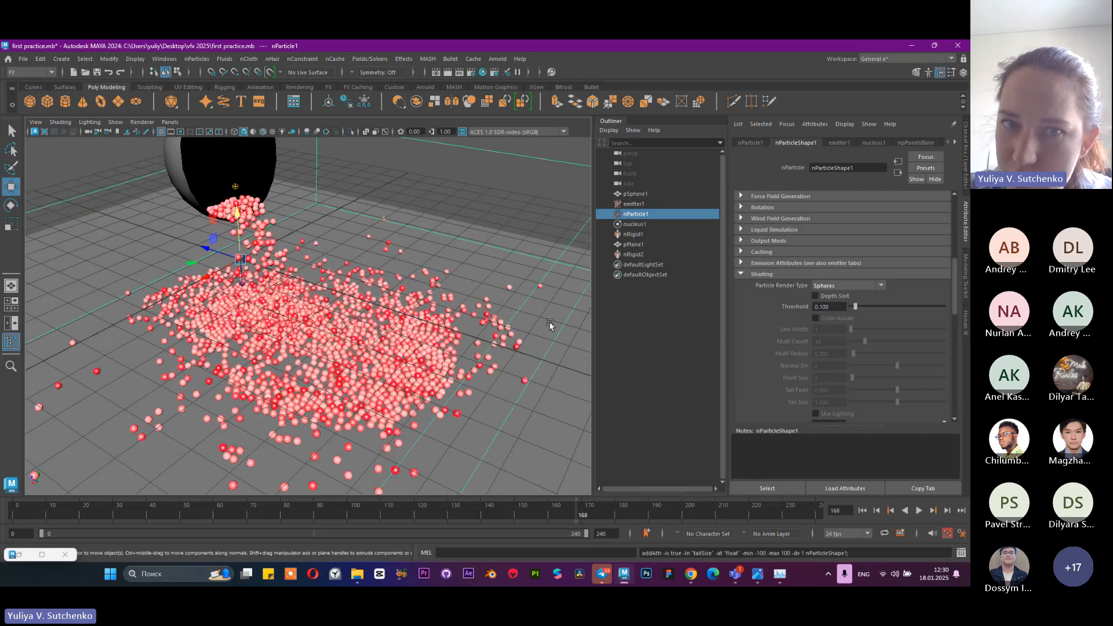
{"action": "scroll", "coordinate": [443, 311], "scroll_direction": "down", "scroll_amount": 6}
{"action": "left_click_drag", "start_coordinate": [379, 331], "coordinate": [284, 336], "text": "alt"}
{"action": "scroll", "coordinate": [285, 336], "scroll_direction": "up", "scroll_amount": 5}
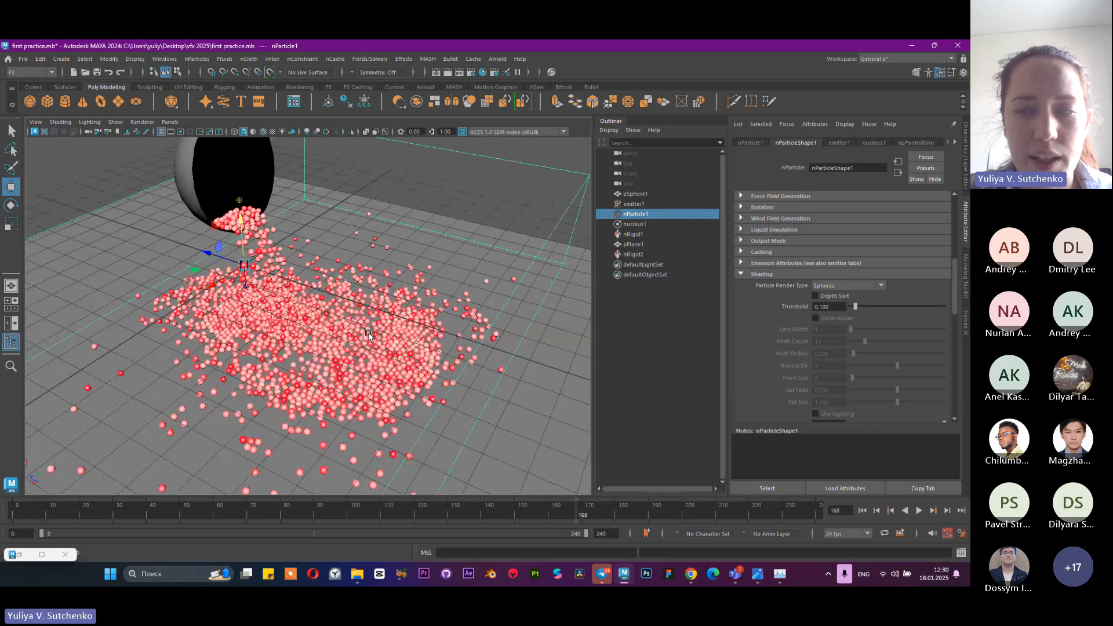
{"action": "scroll", "coordinate": [284, 337], "scroll_direction": "down", "scroll_amount": 3}
{"action": "scroll", "coordinate": [803, 285], "scroll_direction": "up", "scroll_amount": 10}
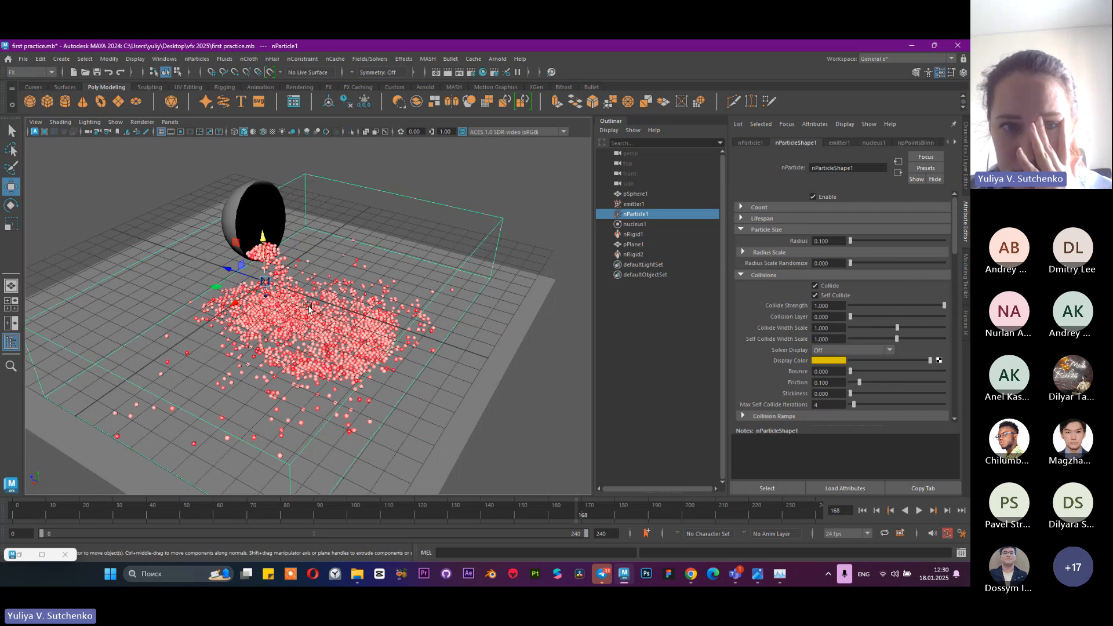
{"action": "scroll", "coordinate": [309, 309], "scroll_direction": "up", "scroll_amount": 5}
{"action": "scroll", "coordinate": [350, 354], "scroll_direction": "down", "scroll_amount": 5}
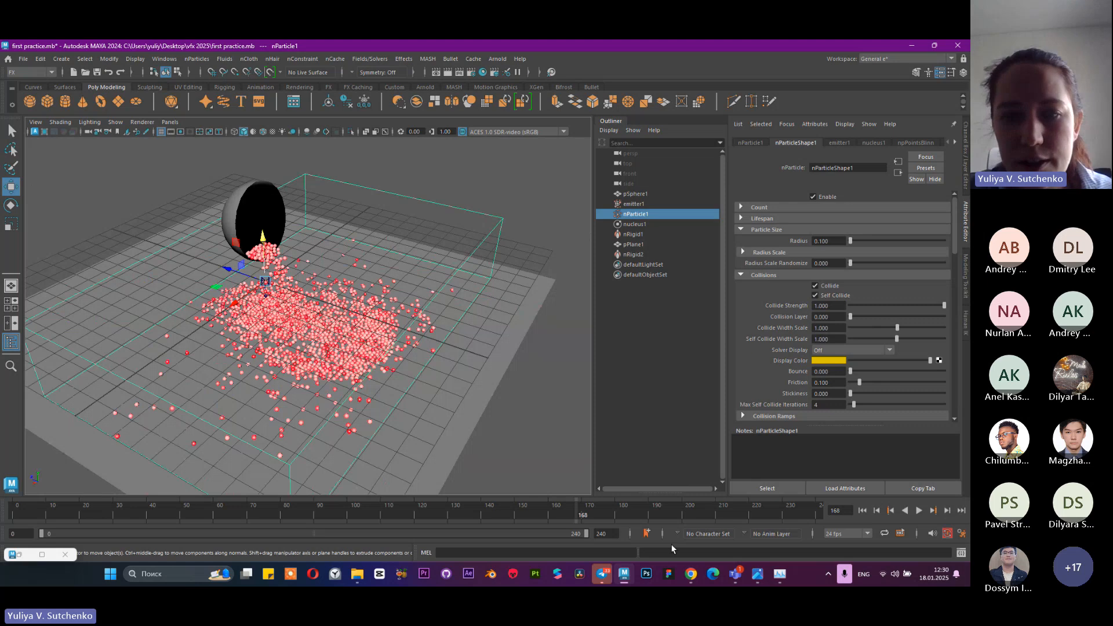
{"action": "mouse_move", "coordinate": [735, 574]}
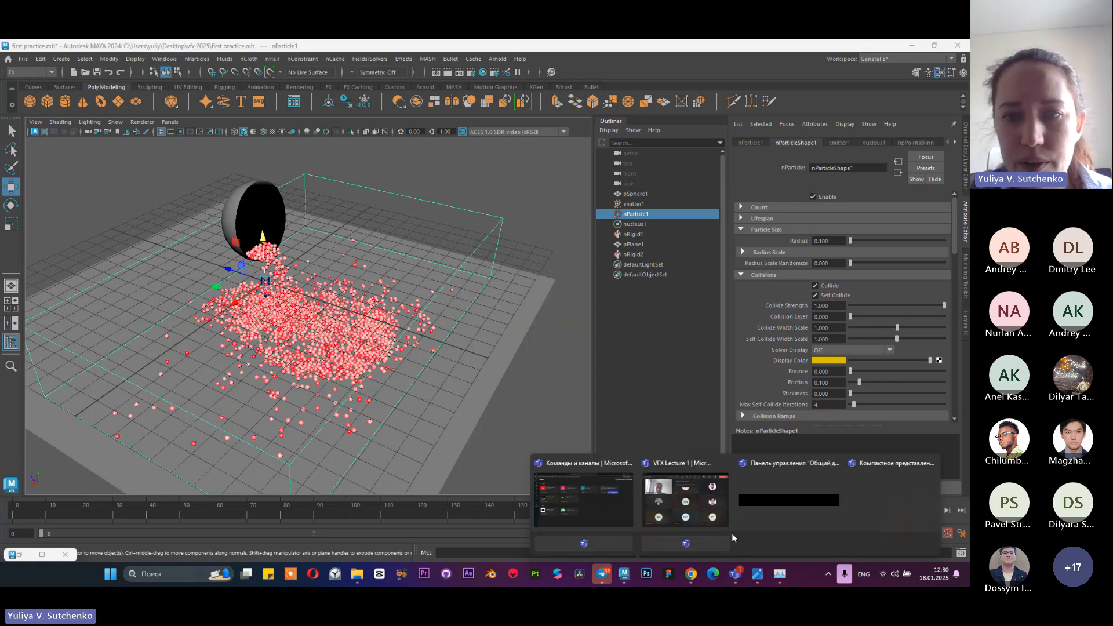
Switch to the VFX Lecture 1 meeting in Microsoft Teams, dismiss the recording notice and return to Maya
{"action": "left_click", "coordinate": [687, 510]}
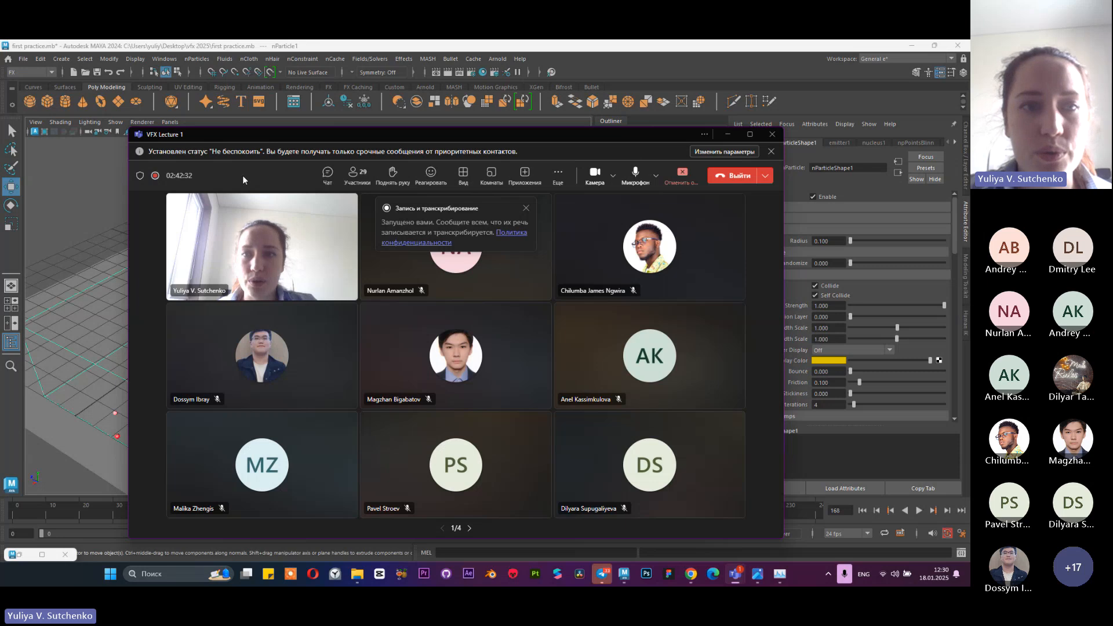
{"action": "left_click_drag", "start_coordinate": [346, 138], "coordinate": [342, 113]}
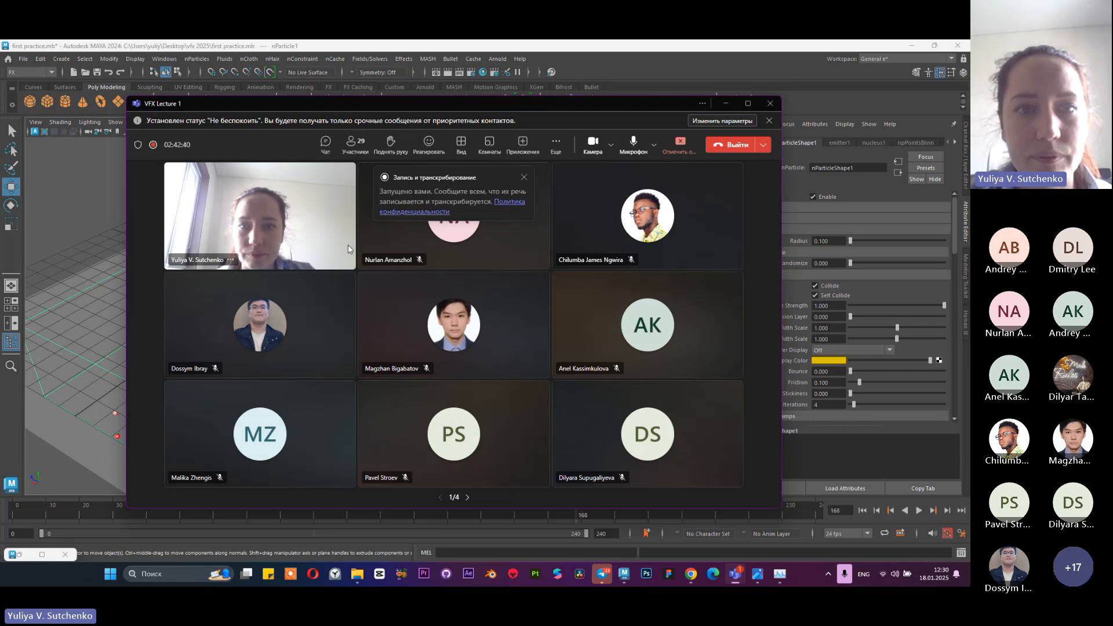
{"action": "left_click", "coordinate": [524, 177]}
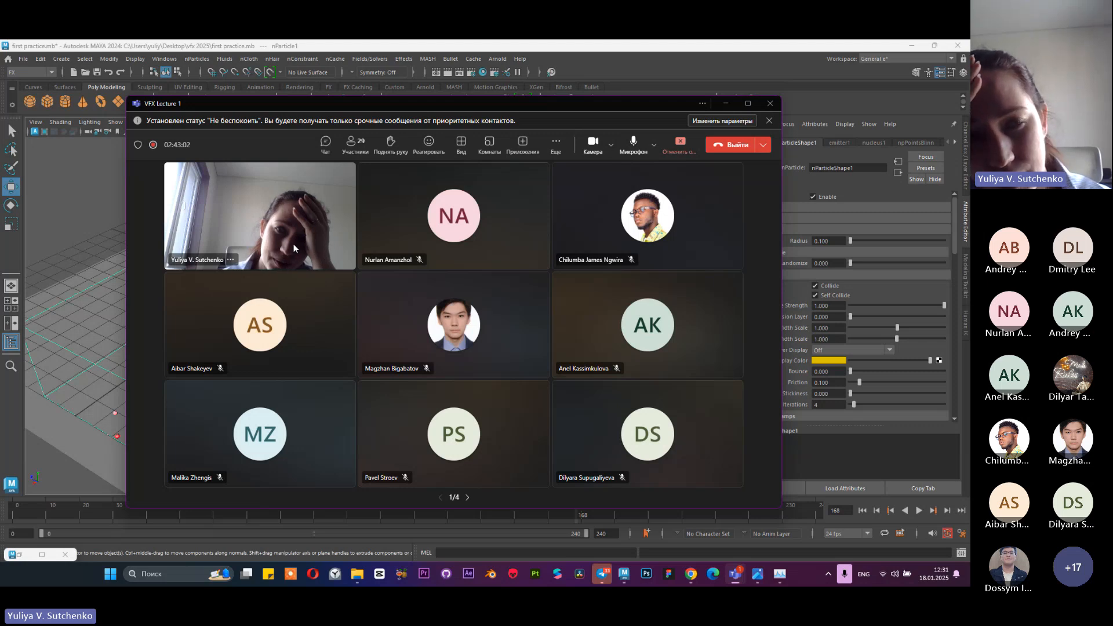
{"action": "left_click", "coordinate": [726, 103]}
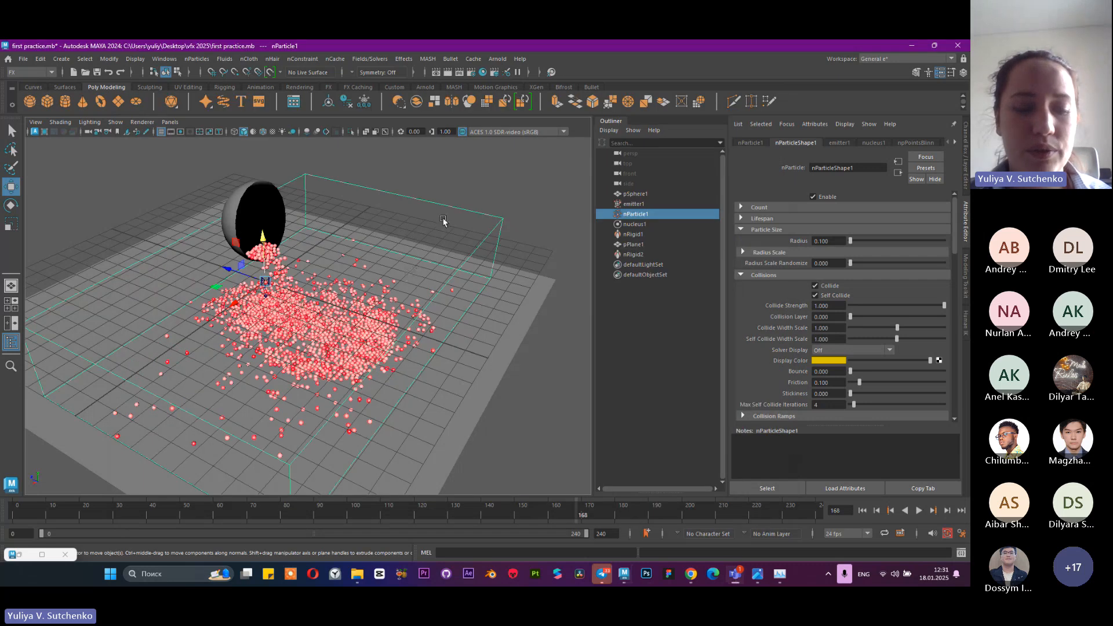
Deselect the nParticles and save the scene
{"action": "left_click", "coordinate": [465, 169]}
{"action": "key", "text": "ctrl+s"}
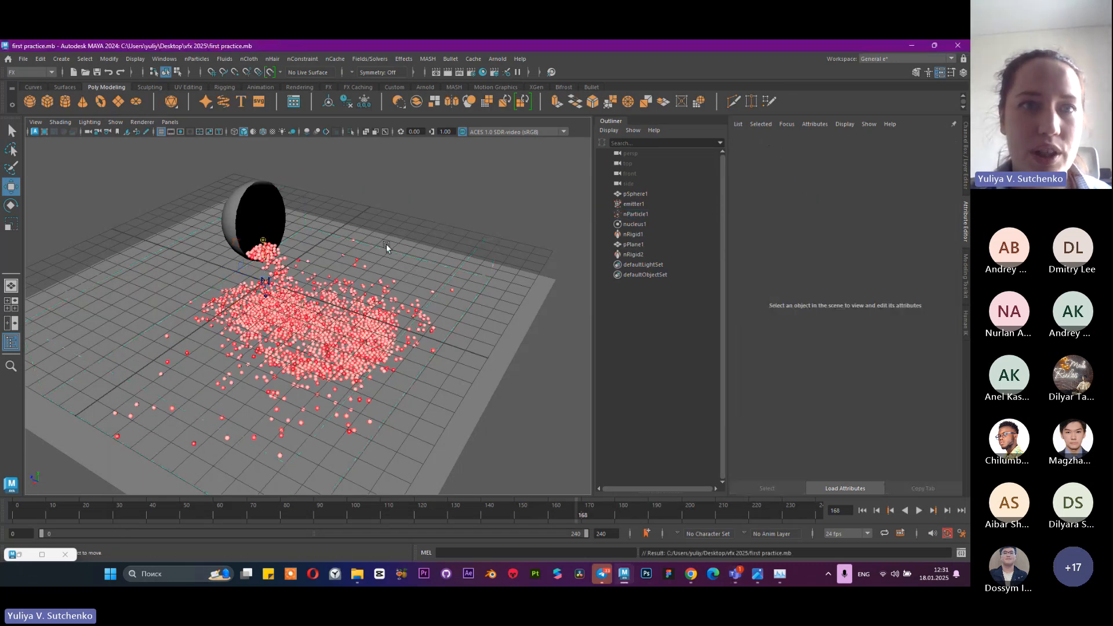
{"action": "left_click_drag", "start_coordinate": [350, 250], "coordinate": [408, 243], "text": "alt"}
{"action": "scroll", "coordinate": [442, 264], "scroll_direction": "up", "scroll_amount": 5}
Look for an autosave option in Maya's Preferences, reviewing the Save Actions category, and close the dialog
{"action": "left_click", "coordinate": [24, 59]}
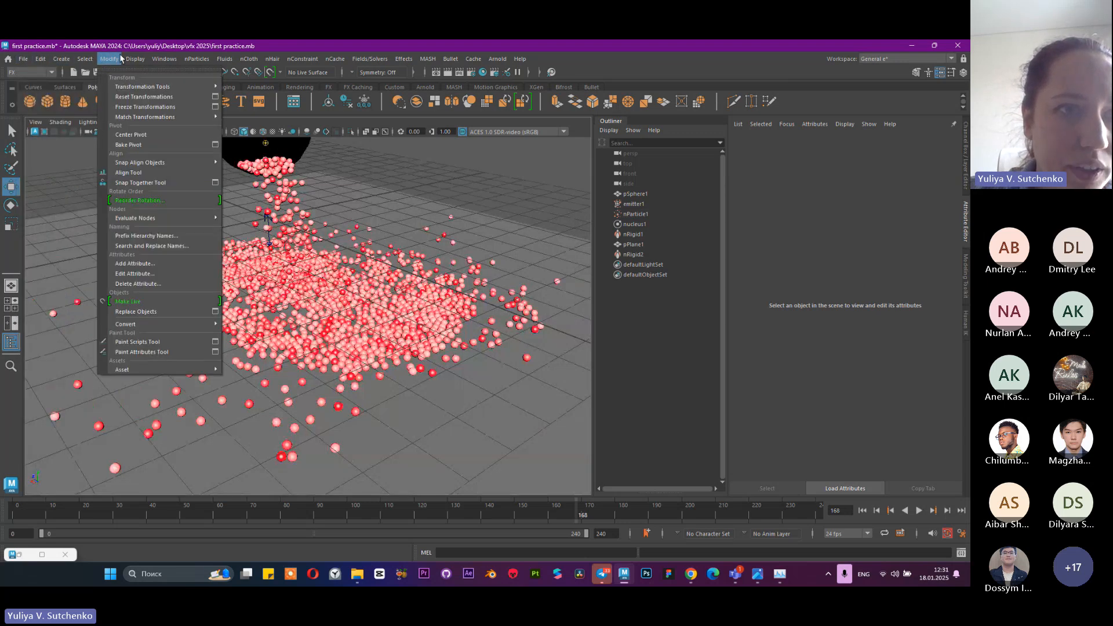
{"action": "mouse_move", "coordinate": [142, 60]}
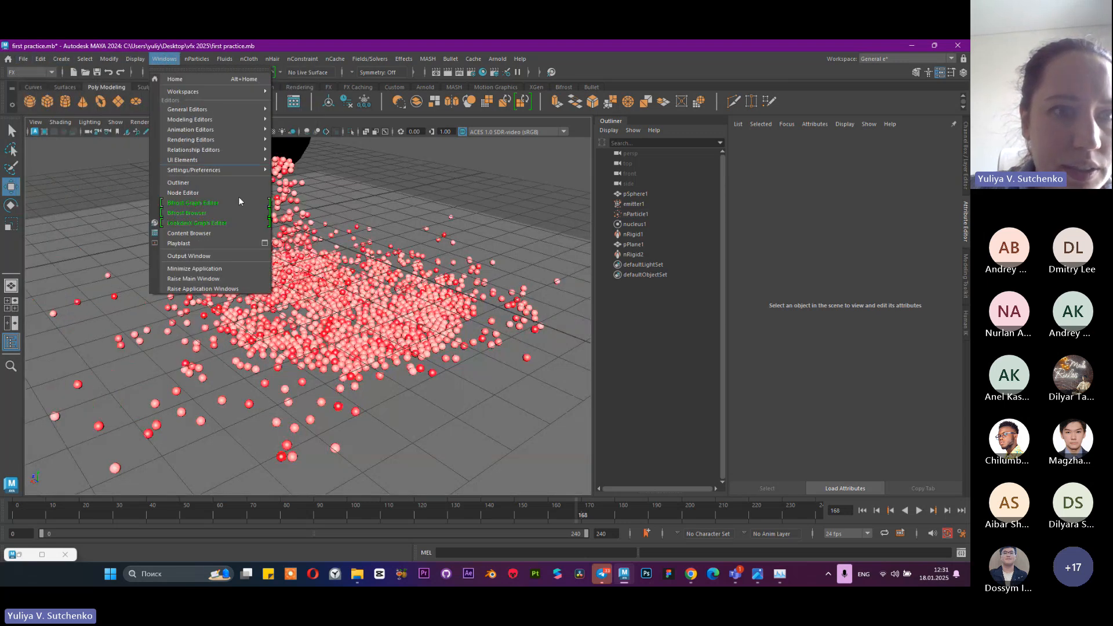
{"action": "mouse_move", "coordinate": [226, 92]}
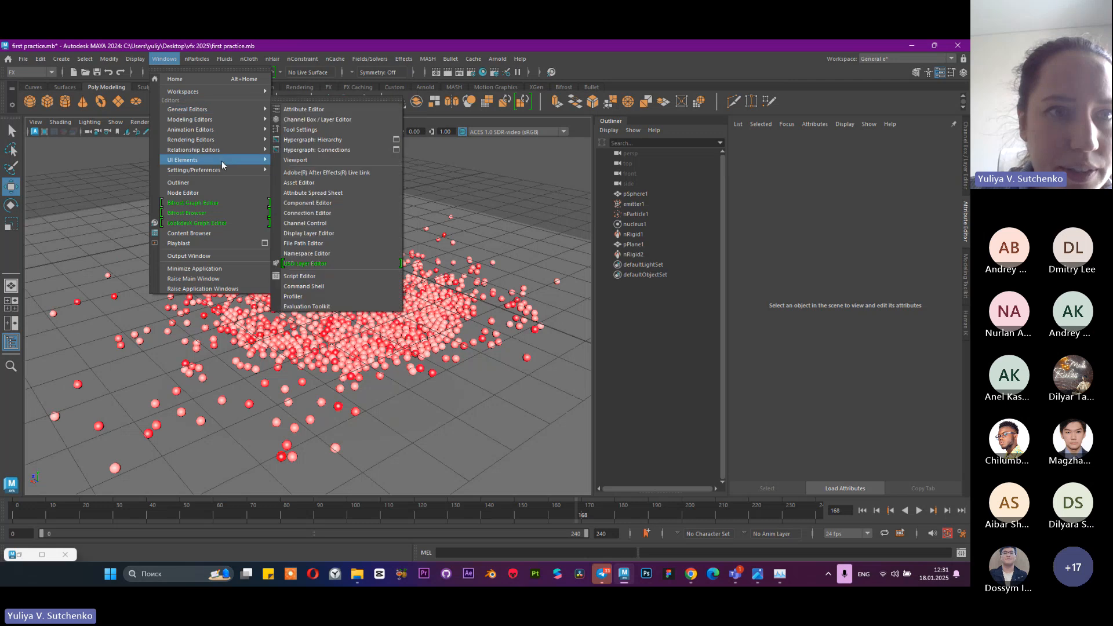
{"action": "mouse_move", "coordinate": [219, 172]}
{"action": "left_click", "coordinate": [318, 170]}
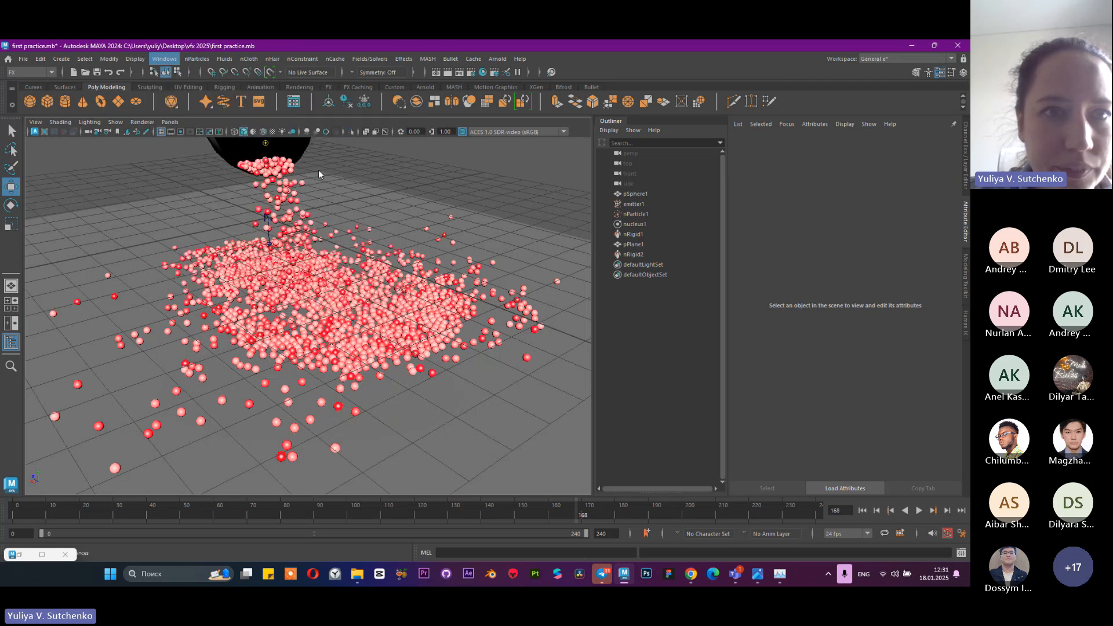
{"action": "scroll", "coordinate": [467, 318], "scroll_direction": "down", "scroll_amount": 2}
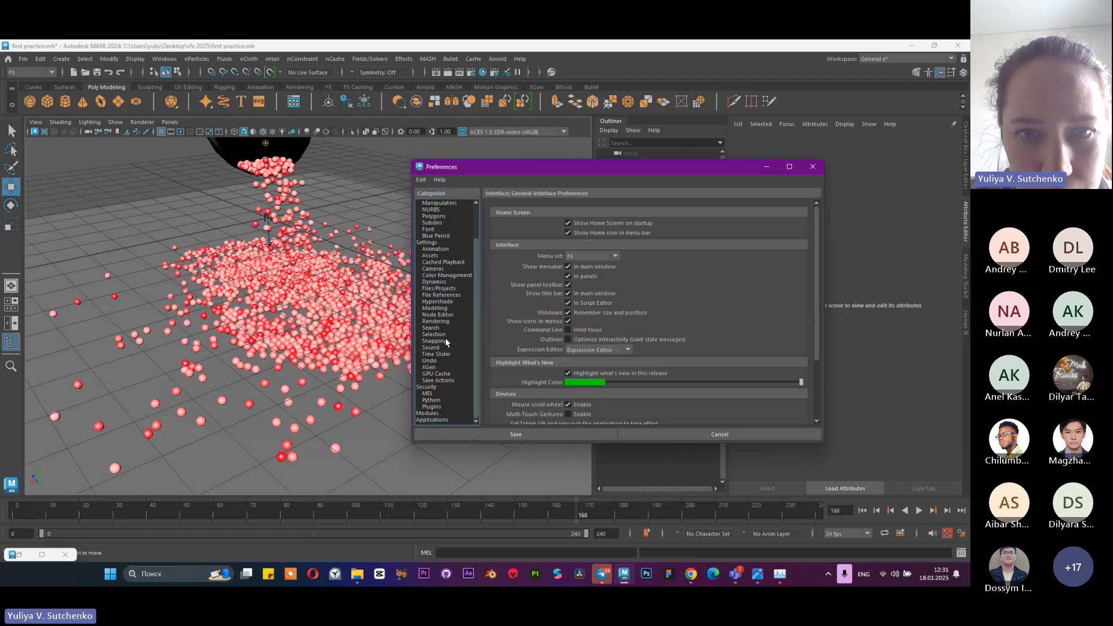
{"action": "scroll", "coordinate": [444, 348], "scroll_direction": "up", "scroll_amount": 2}
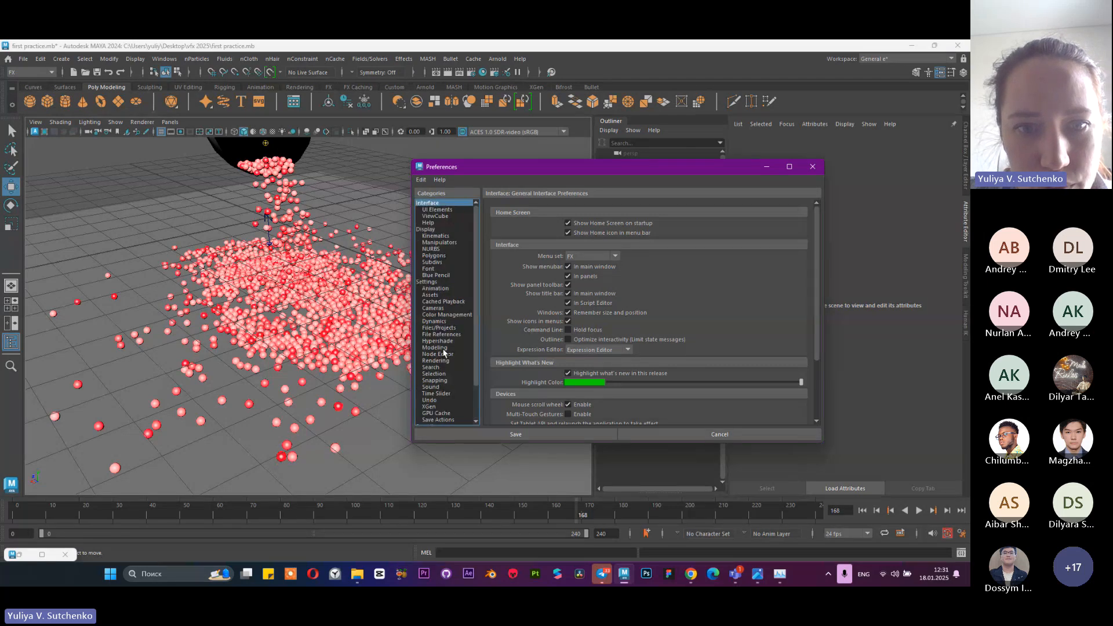
{"action": "scroll", "coordinate": [449, 365], "scroll_direction": "down", "scroll_amount": 2}
{"action": "left_click", "coordinate": [454, 381]}
{"action": "scroll", "coordinate": [438, 362], "scroll_direction": "up", "scroll_amount": 1}
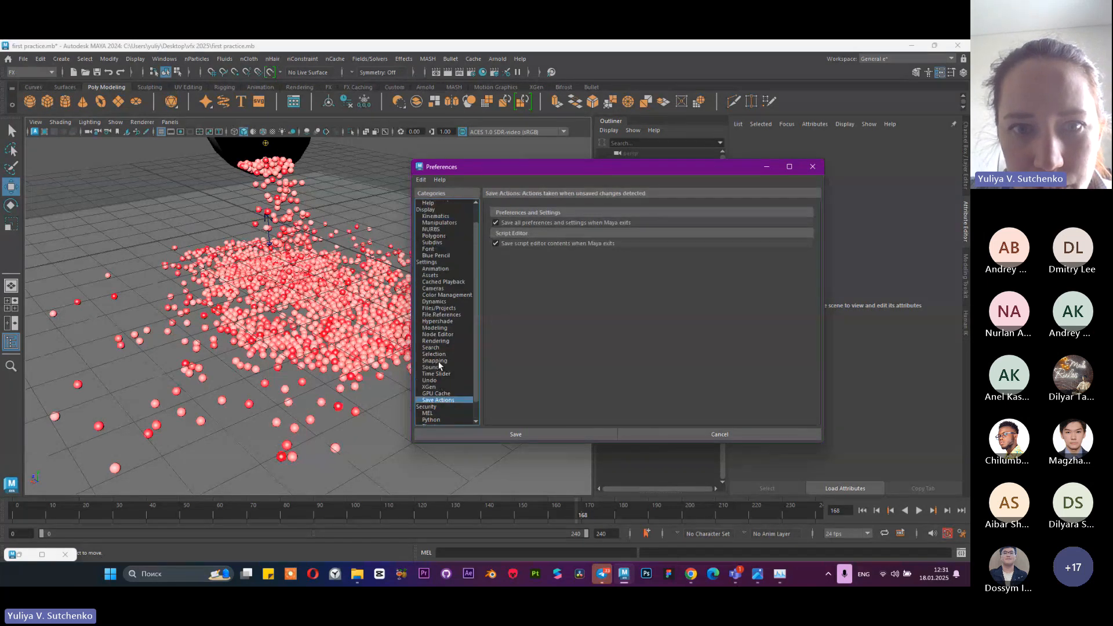
{"action": "scroll", "coordinate": [438, 360], "scroll_direction": "up", "scroll_amount": 1}
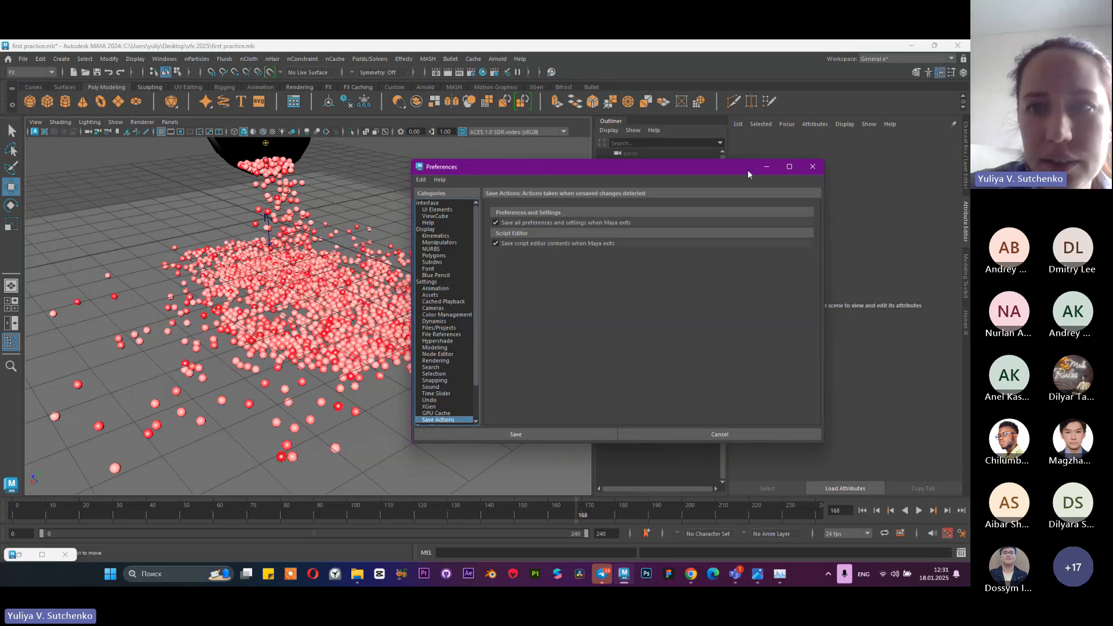
{"action": "left_click", "coordinate": [812, 167]}
Save the Maya preferences and close the minimized Graph Editor window
{"action": "left_click", "coordinate": [22, 59]}
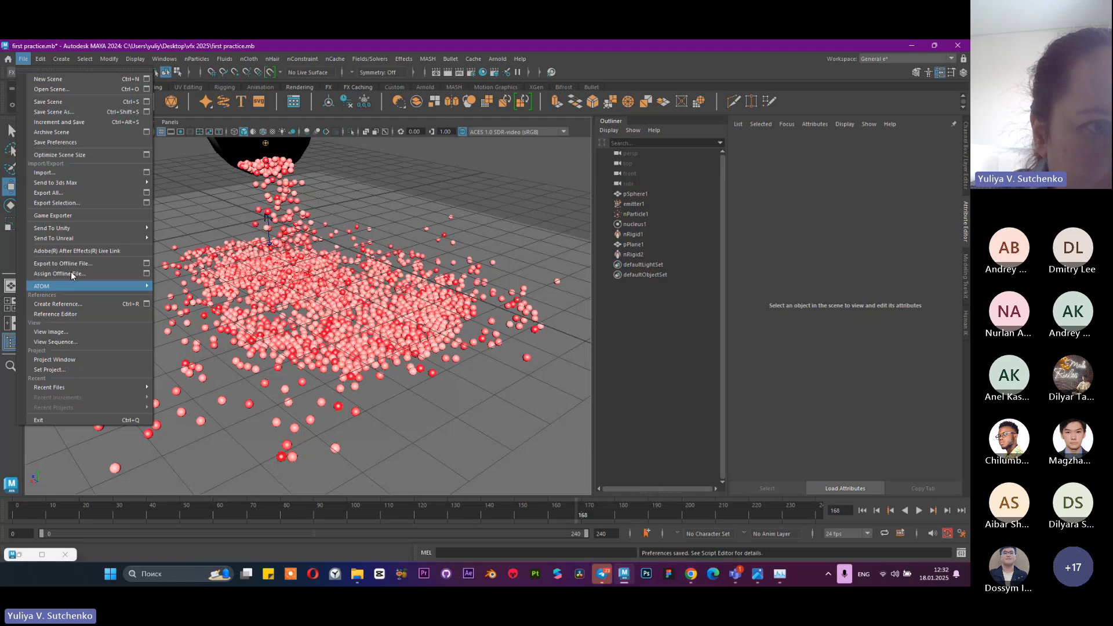
{"action": "left_click", "coordinate": [93, 142]}
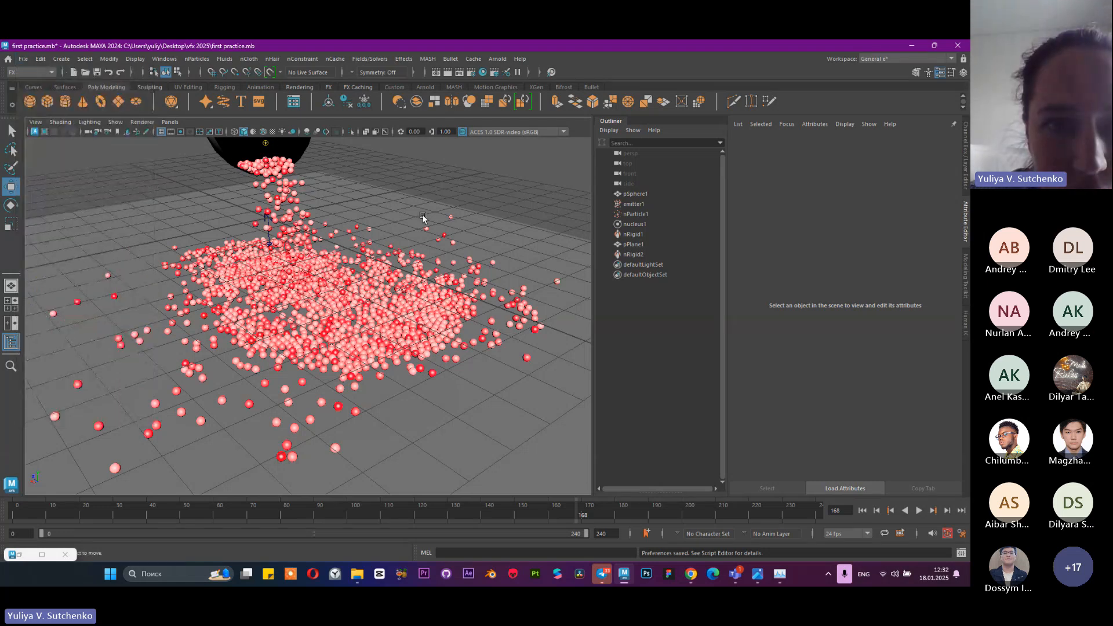
{"action": "left_click", "coordinate": [23, 59]}
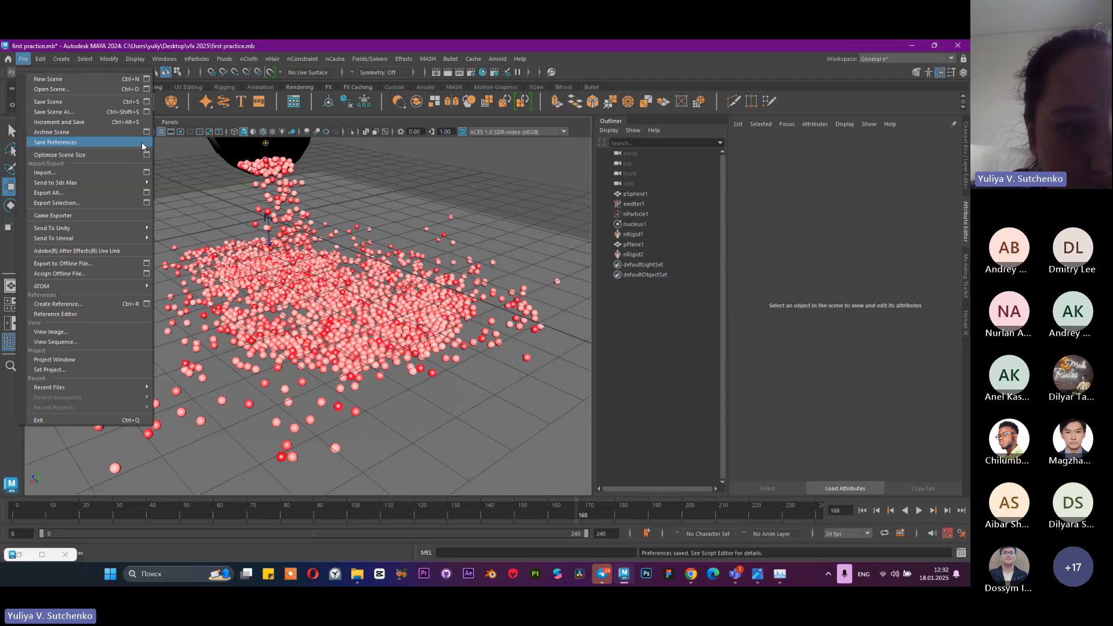
{"action": "left_click", "coordinate": [20, 555]}
{"action": "left_click", "coordinate": [20, 555]}
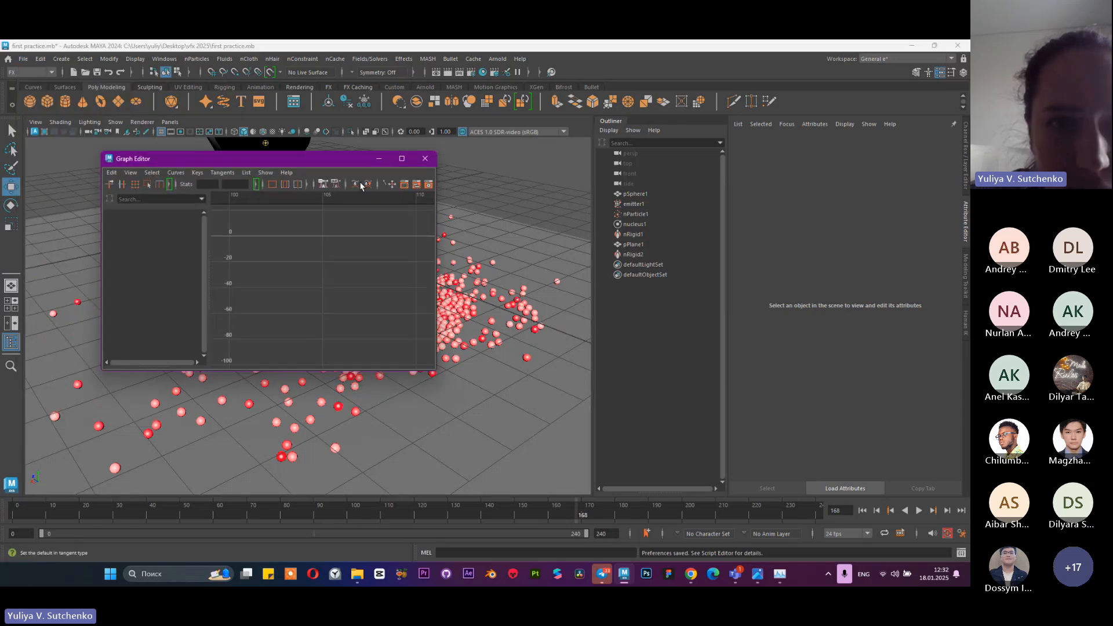
{"action": "left_click", "coordinate": [423, 159]}
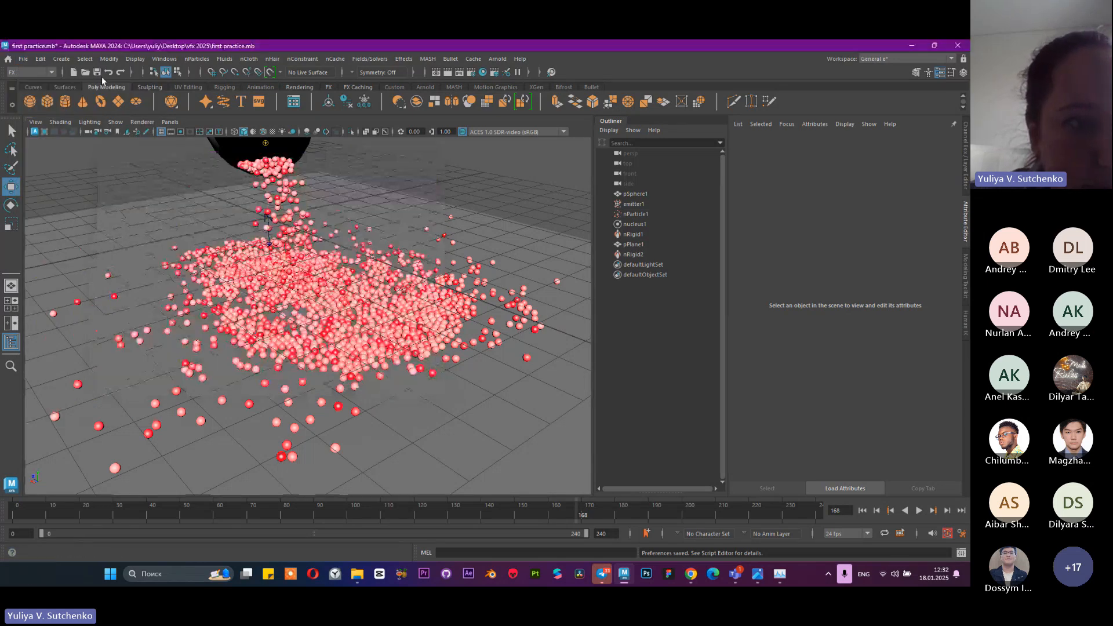
Save the preferences once more and check the file commands for an autosave option
{"action": "left_click", "coordinate": [23, 58]}
{"action": "left_click", "coordinate": [68, 145]}
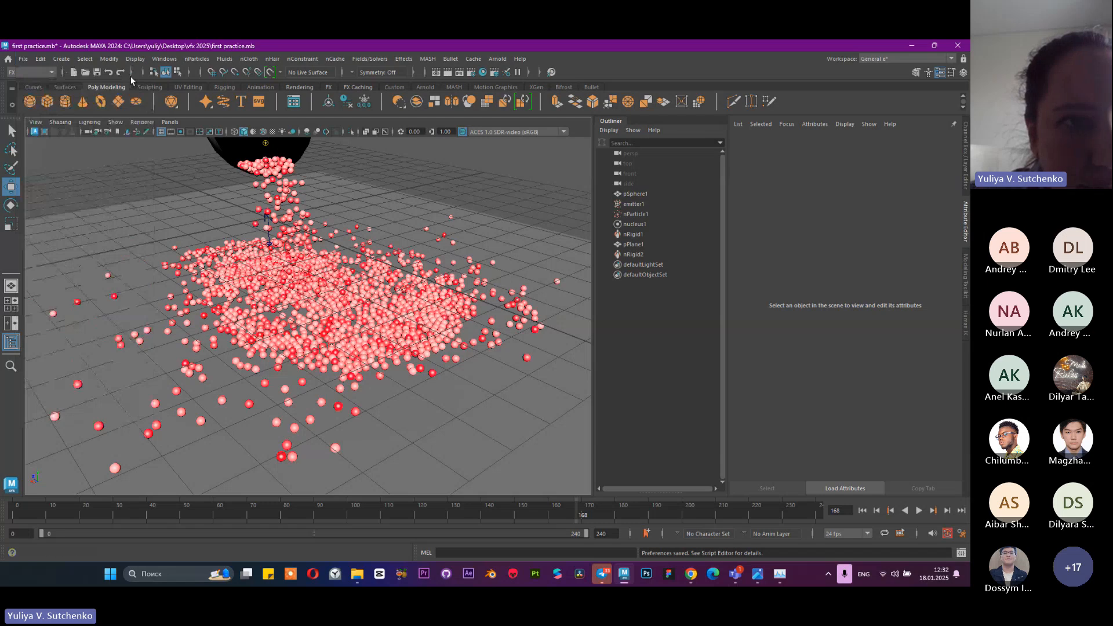
{"action": "left_click", "coordinate": [58, 61]}
{"action": "left_click", "coordinate": [23, 58]}
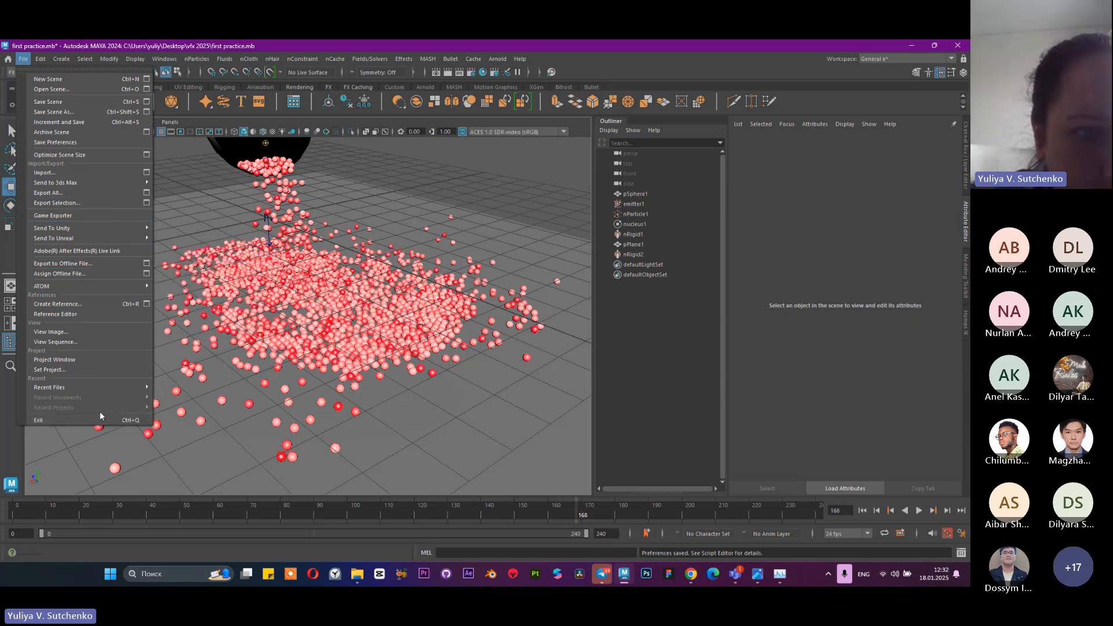
Switch to Chrome and search Google for "maya autosave" in a new tab
{"action": "left_click", "coordinate": [690, 576]}
{"action": "left_click", "coordinate": [867, 51]}
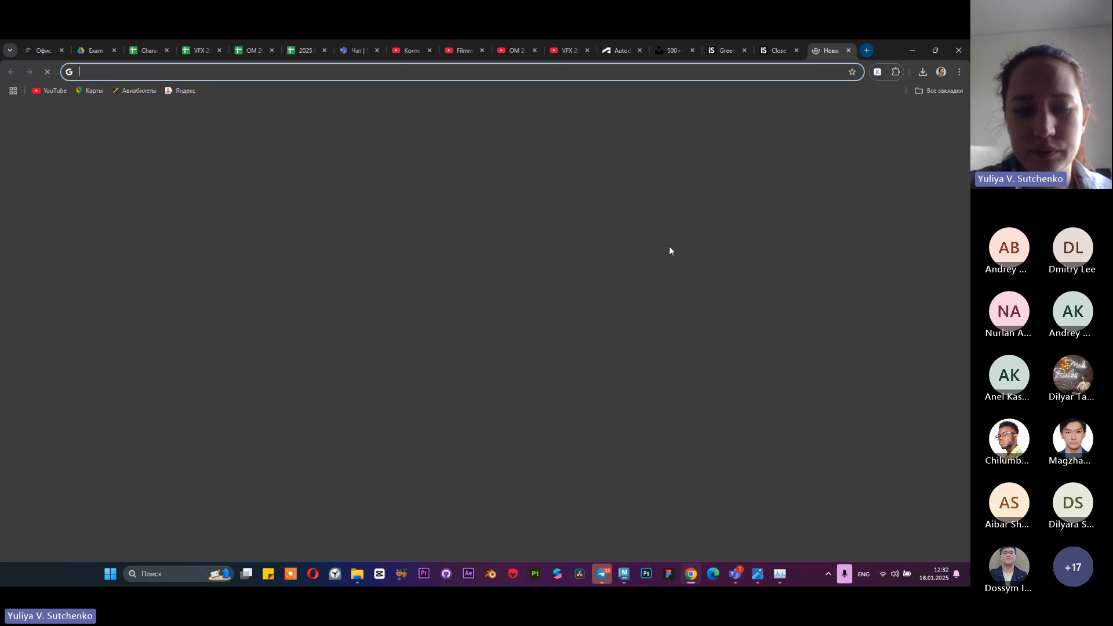
{"action": "type", "text": "maya a"}
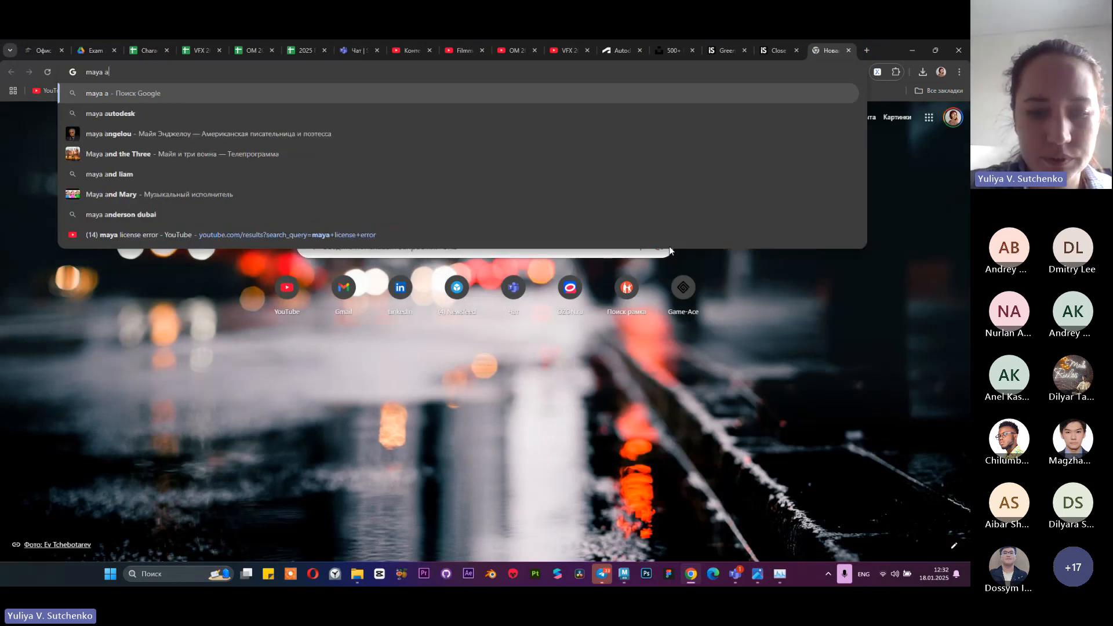
{"action": "type", "text": "u"}
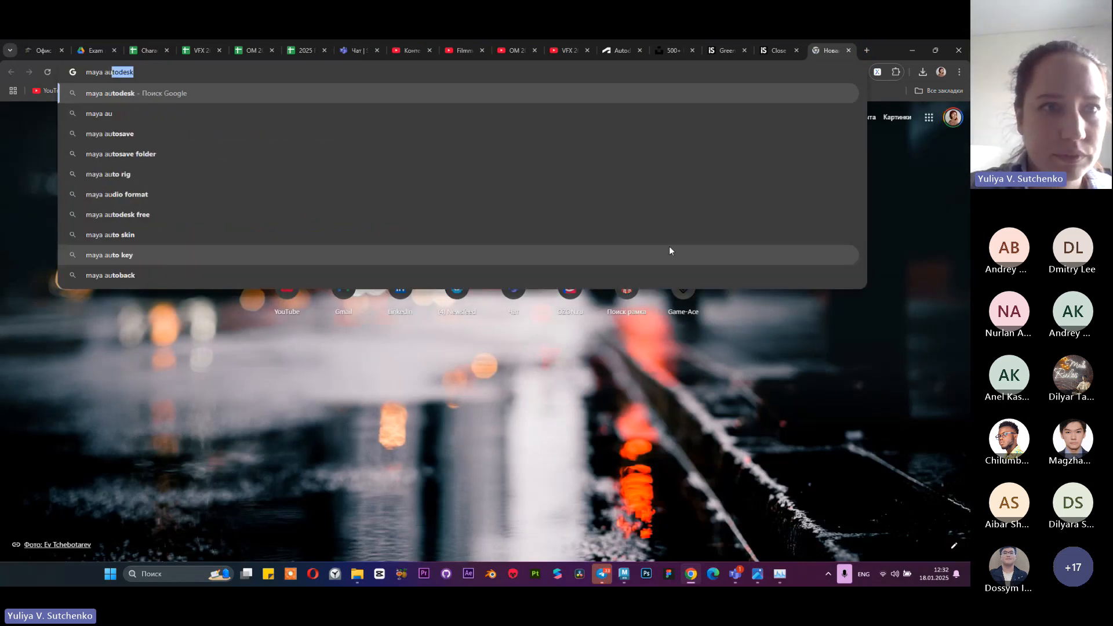
{"action": "key", "text": "Right"}
{"action": "key", "text": "BackSpace"}
{"action": "key", "text": "BackSpace"}
{"action": "key", "text": "BackSpace"}
{"action": "key", "text": "BackSpace"}
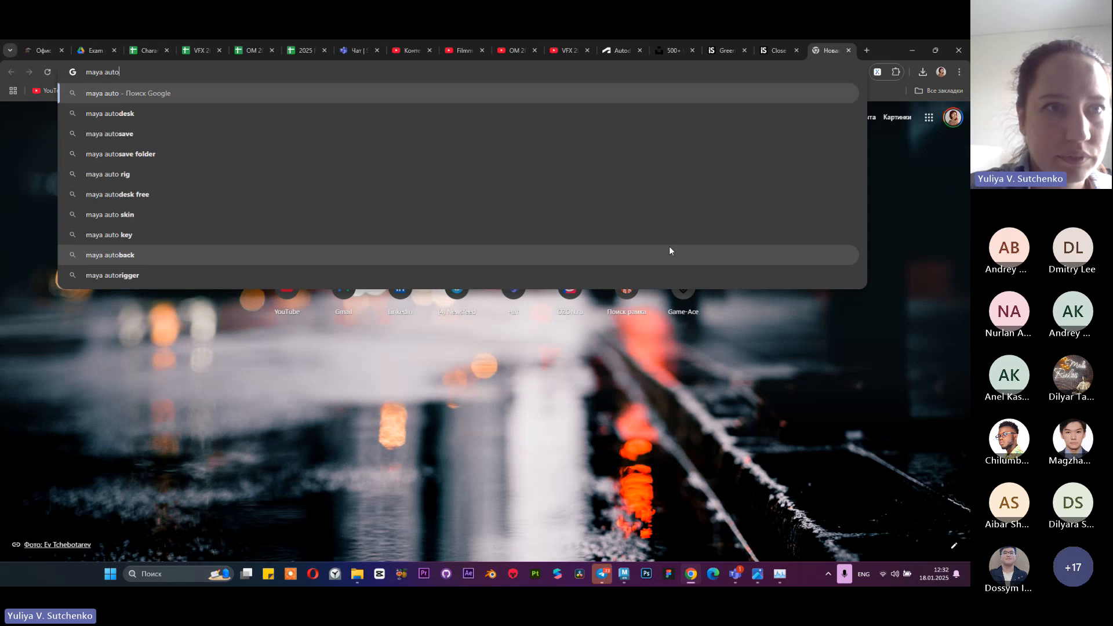
{"action": "key", "text": "Down"}
{"action": "key", "text": "Down"}
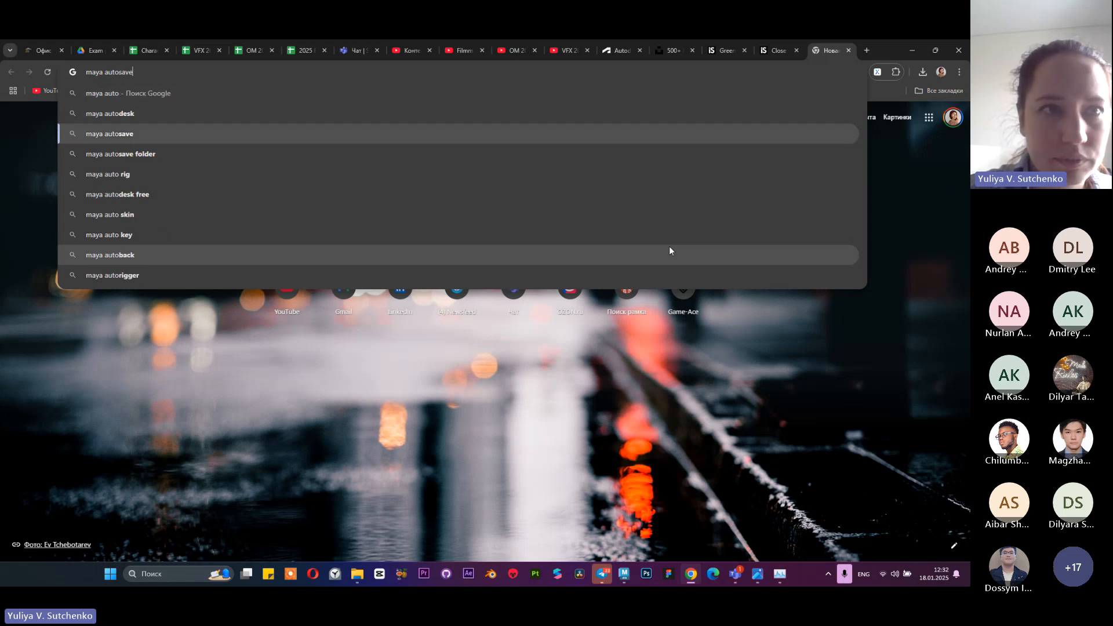
{"action": "key", "text": "Return"}
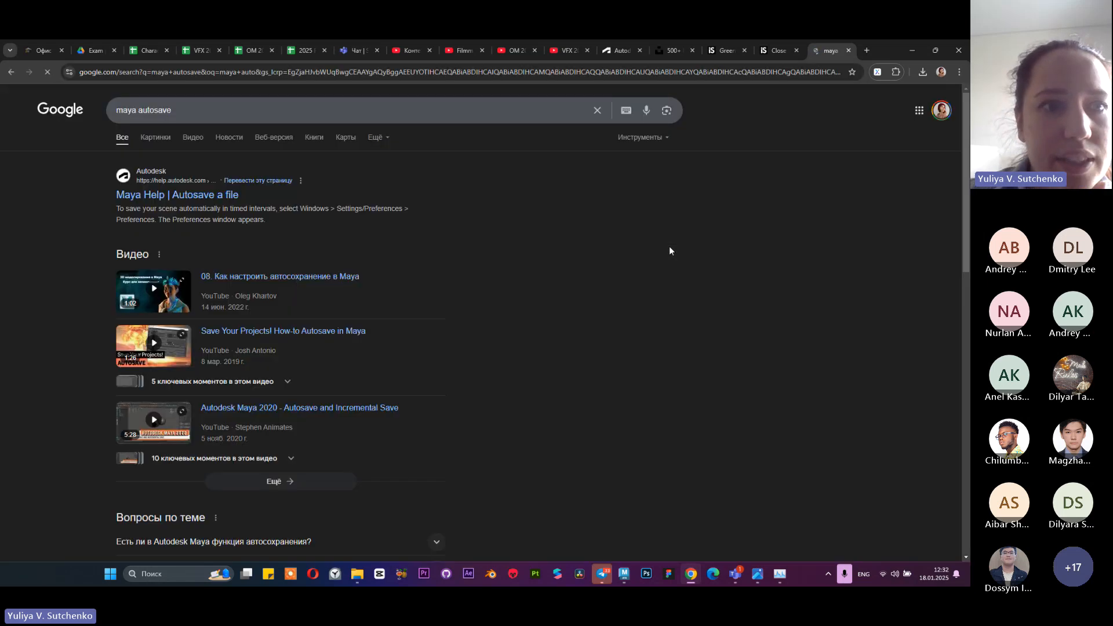
Open the Maya Help article "Autosave a file" and read the instructions for reaching the autosave settings
{"action": "left_click", "coordinate": [129, 195]}
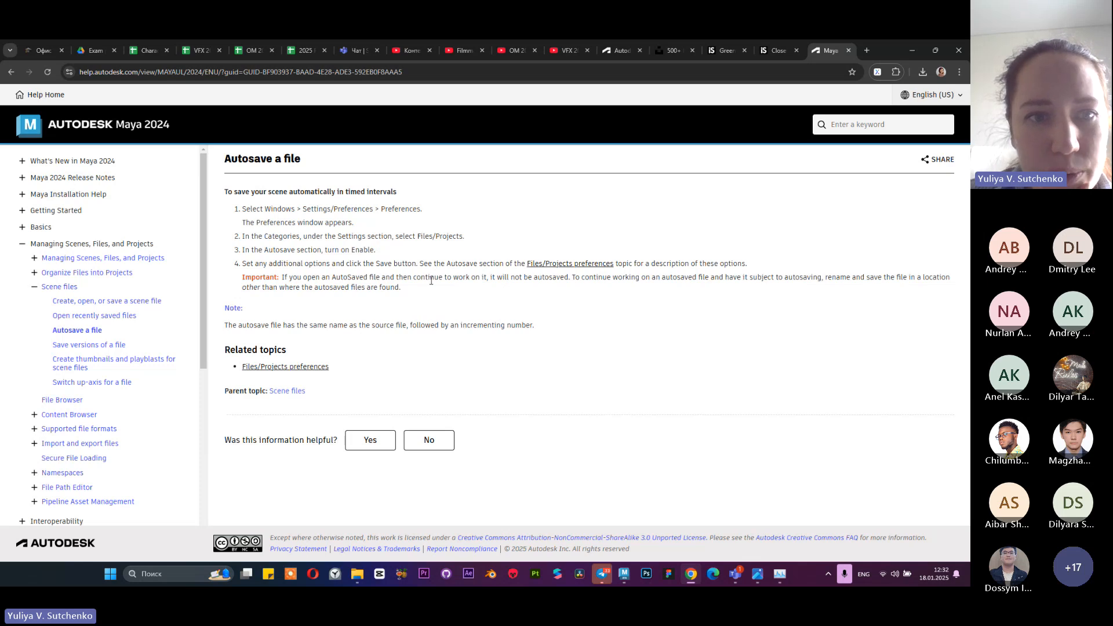
{"action": "triple_click", "coordinate": [322, 212]}
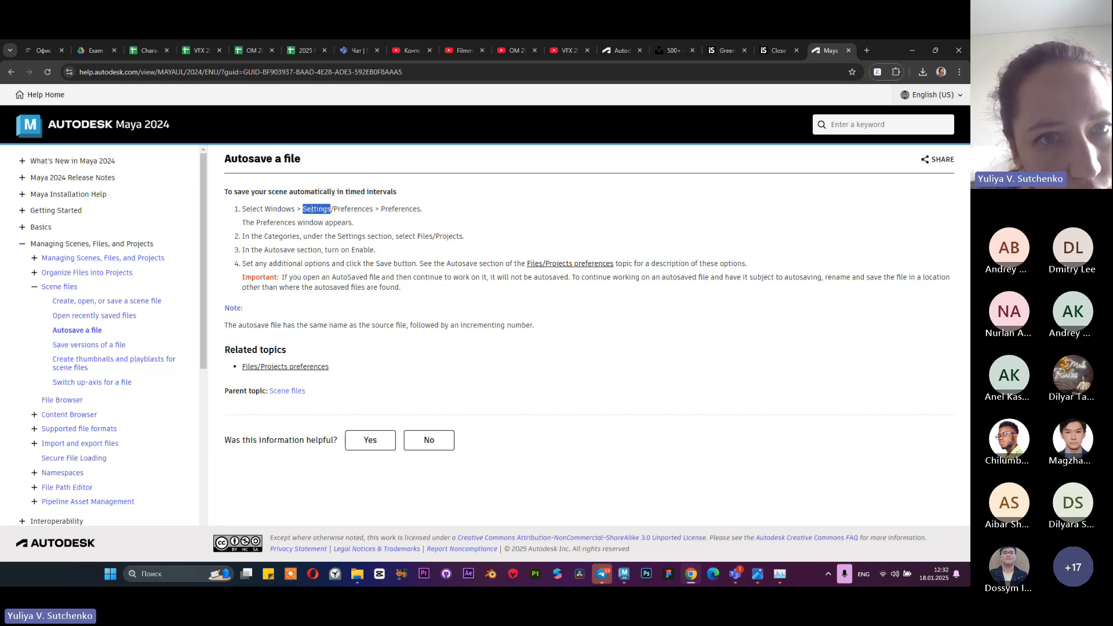
{"action": "triple_click", "coordinate": [399, 208]}
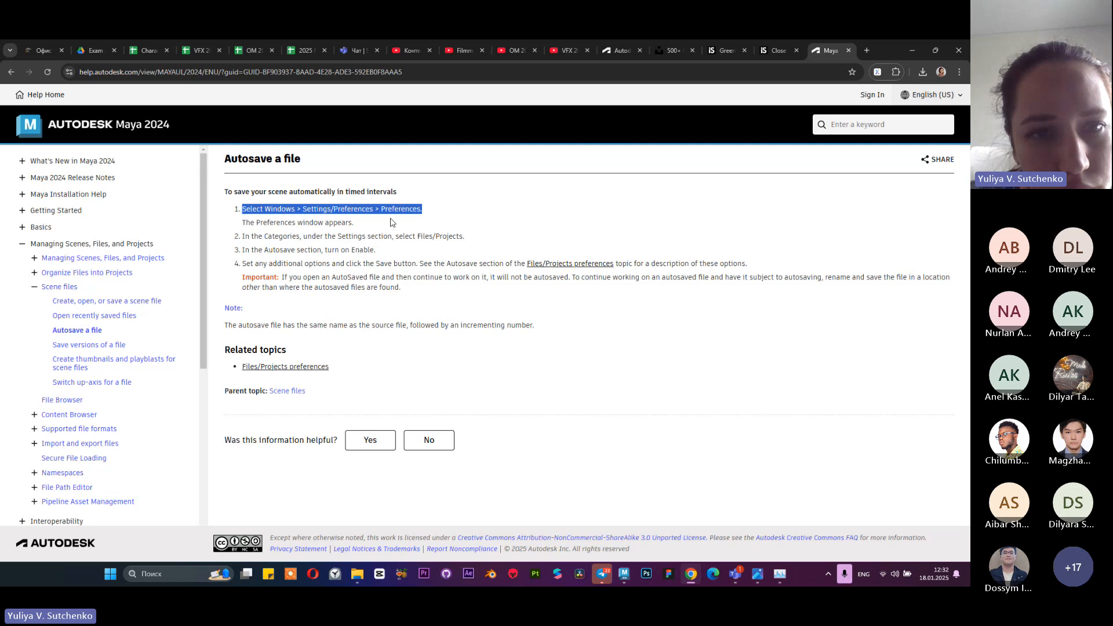
{"action": "left_click", "coordinate": [400, 226]}
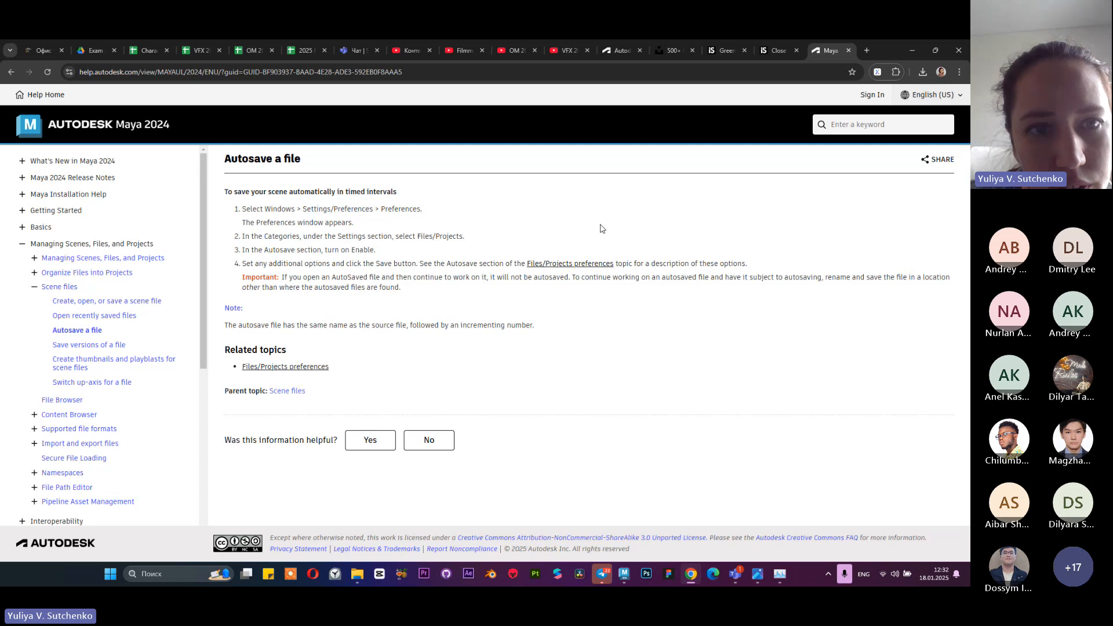
Switch back to Maya, open the Preferences window, and recheck the autosave instructions in the Chrome help article
{"action": "left_click", "coordinate": [917, 51]}
{"action": "left_click", "coordinate": [165, 58]}
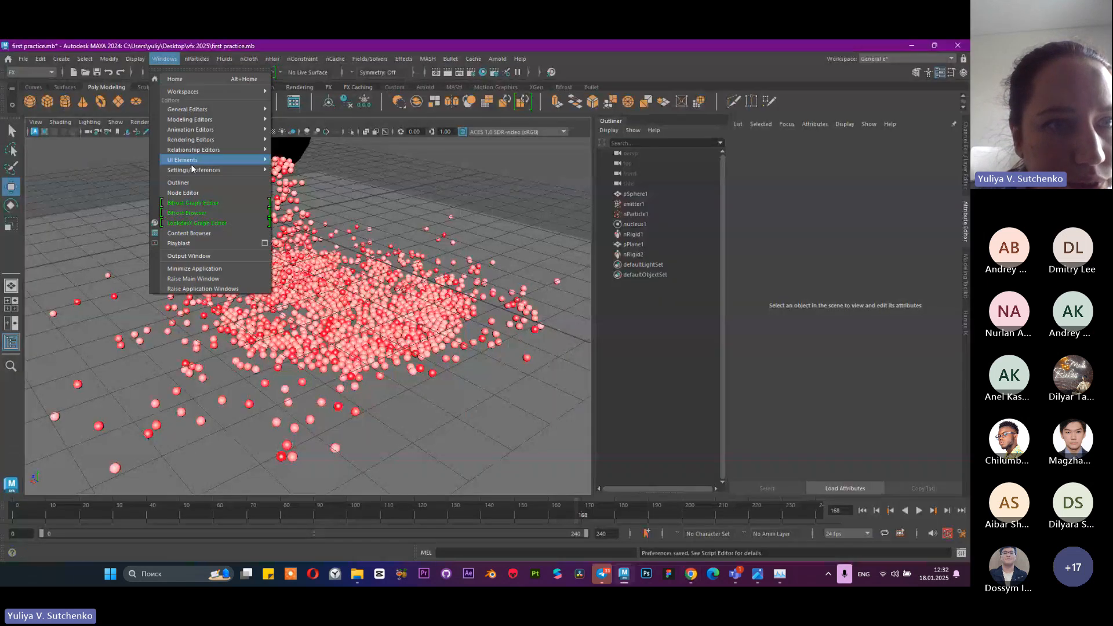
{"action": "mouse_move", "coordinate": [198, 170]}
{"action": "left_click", "coordinate": [312, 170]}
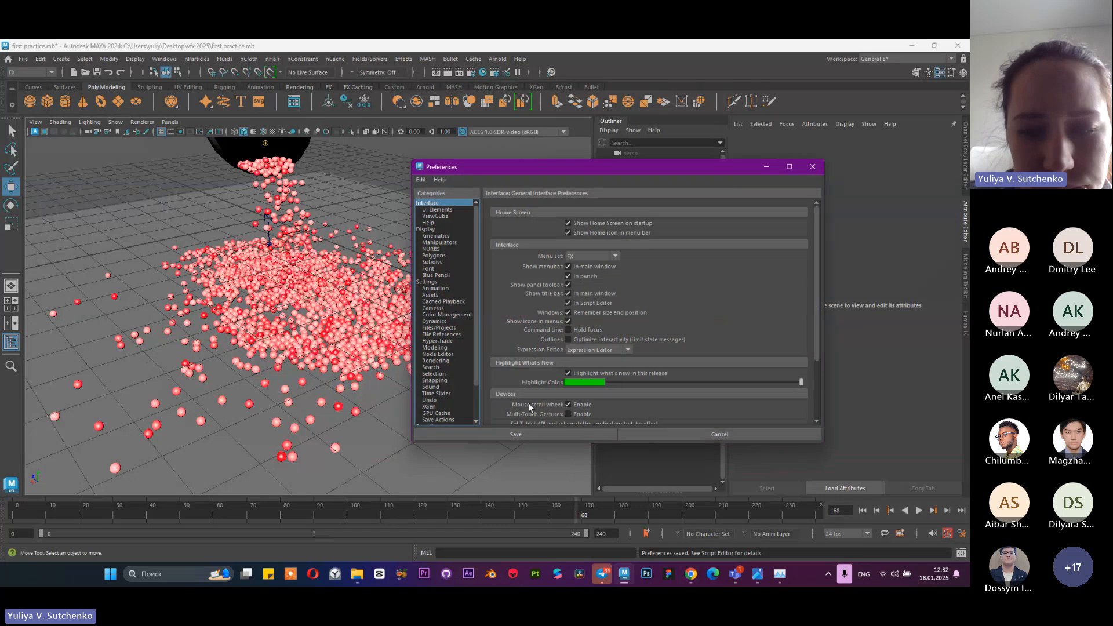
{"action": "left_click", "coordinate": [690, 575]}
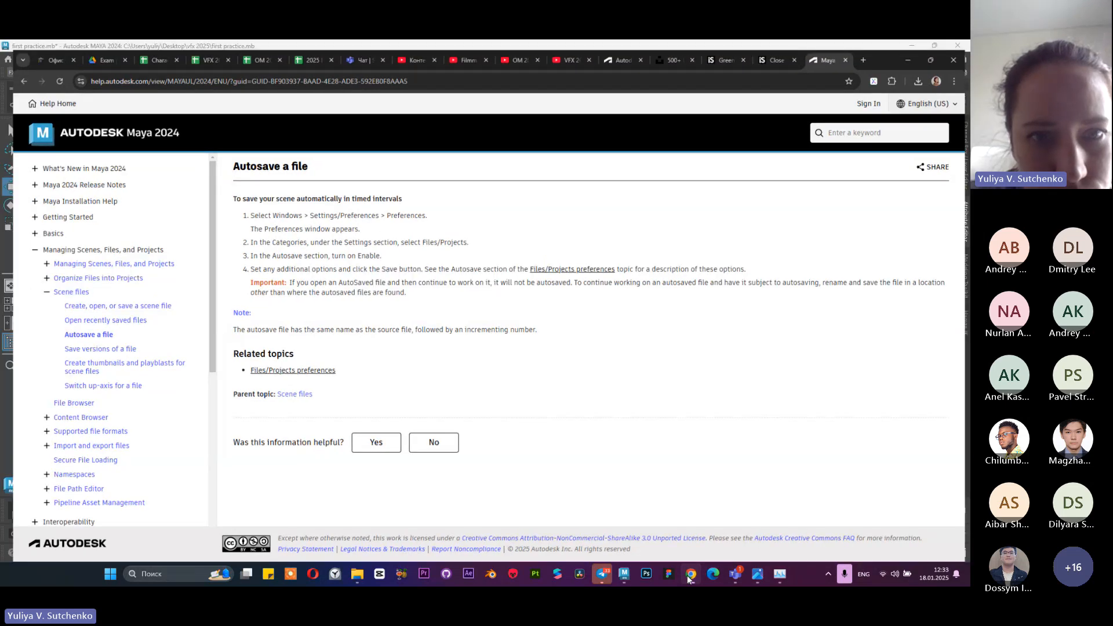
{"action": "left_click", "coordinate": [690, 574]}
Go through the Settings categories in the Preferences to Files/Projects and locate its AutoSave section
{"action": "left_click", "coordinate": [431, 283]}
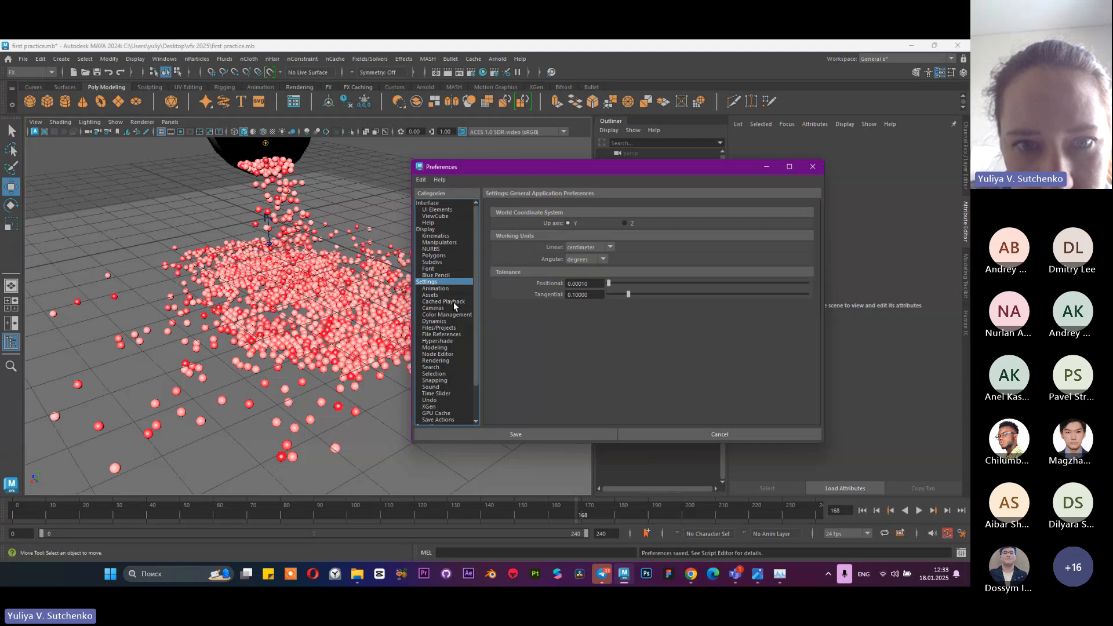
{"action": "scroll", "coordinate": [451, 295], "scroll_direction": "down", "scroll_amount": 1}
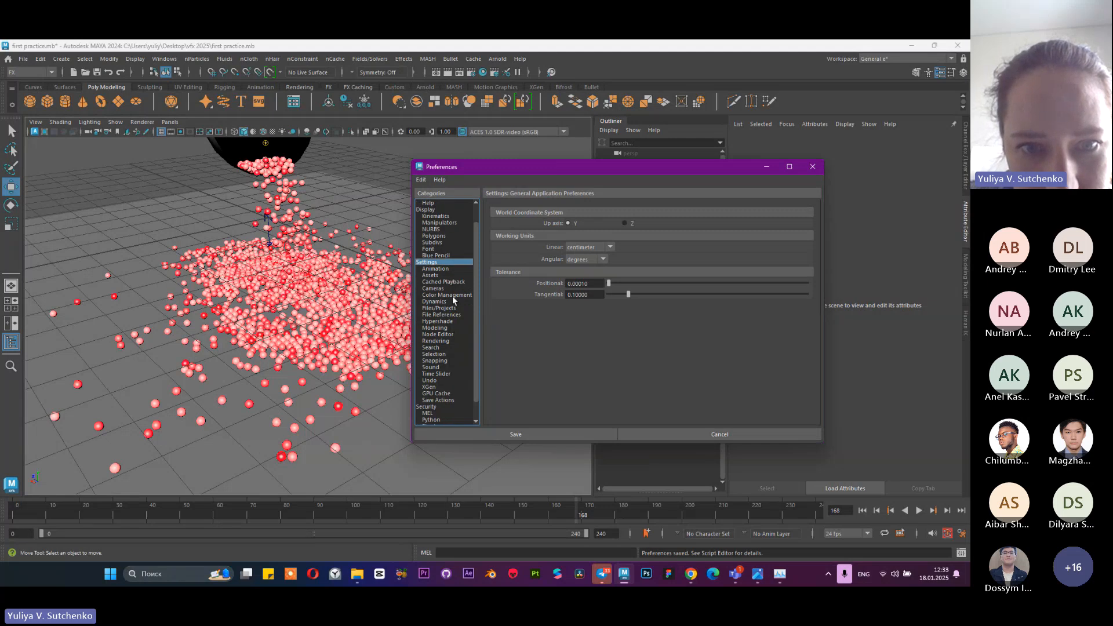
{"action": "left_click", "coordinate": [454, 400]}
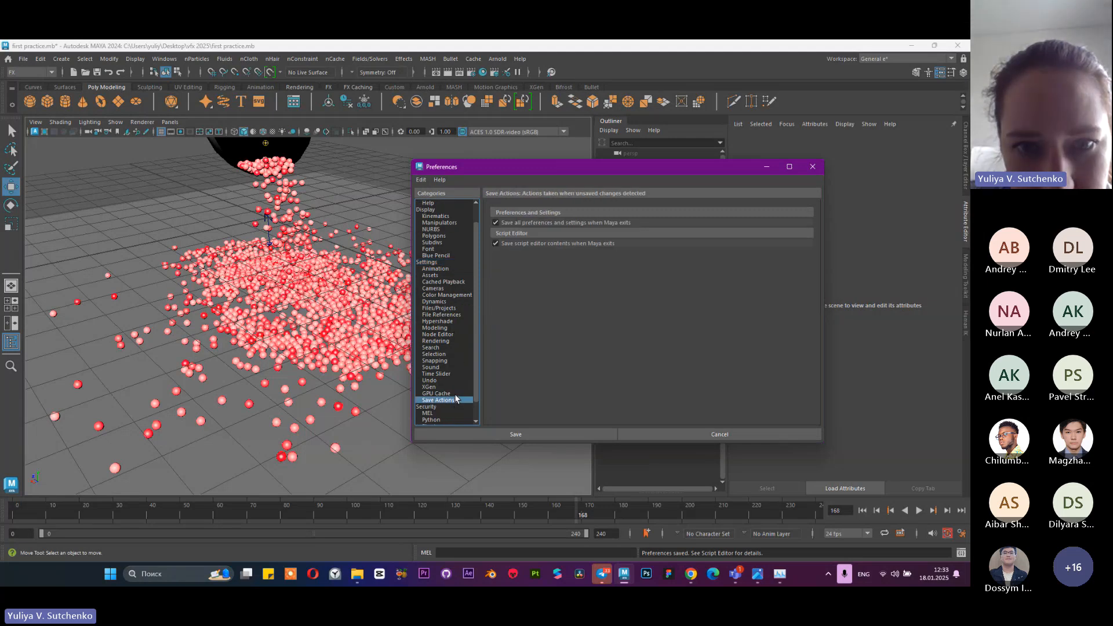
{"action": "left_click", "coordinate": [448, 354]}
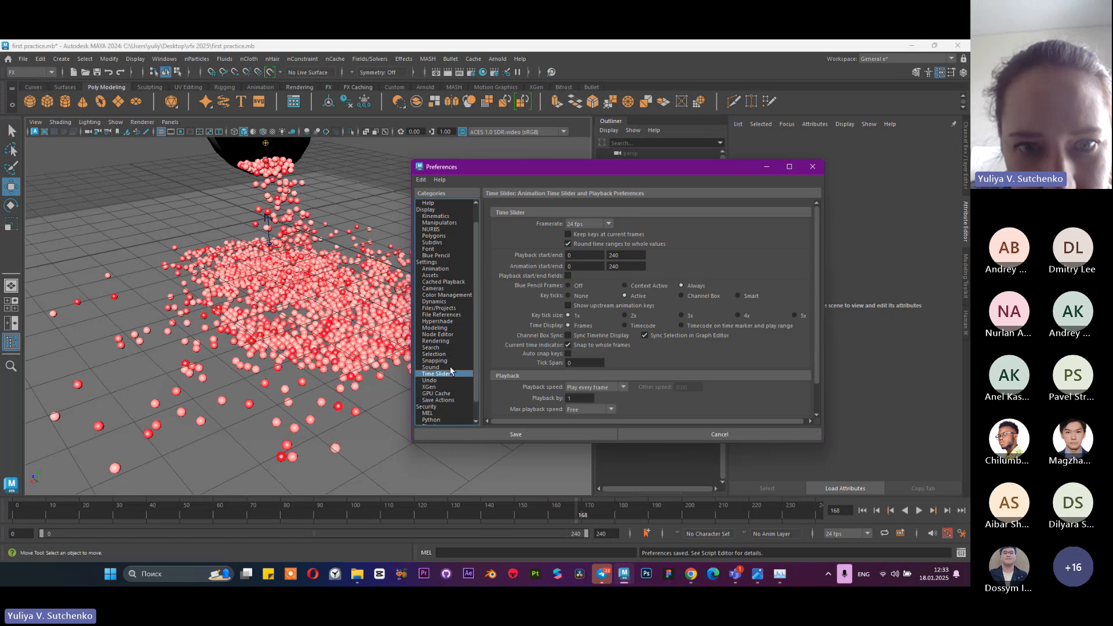
{"action": "left_click", "coordinate": [447, 315]}
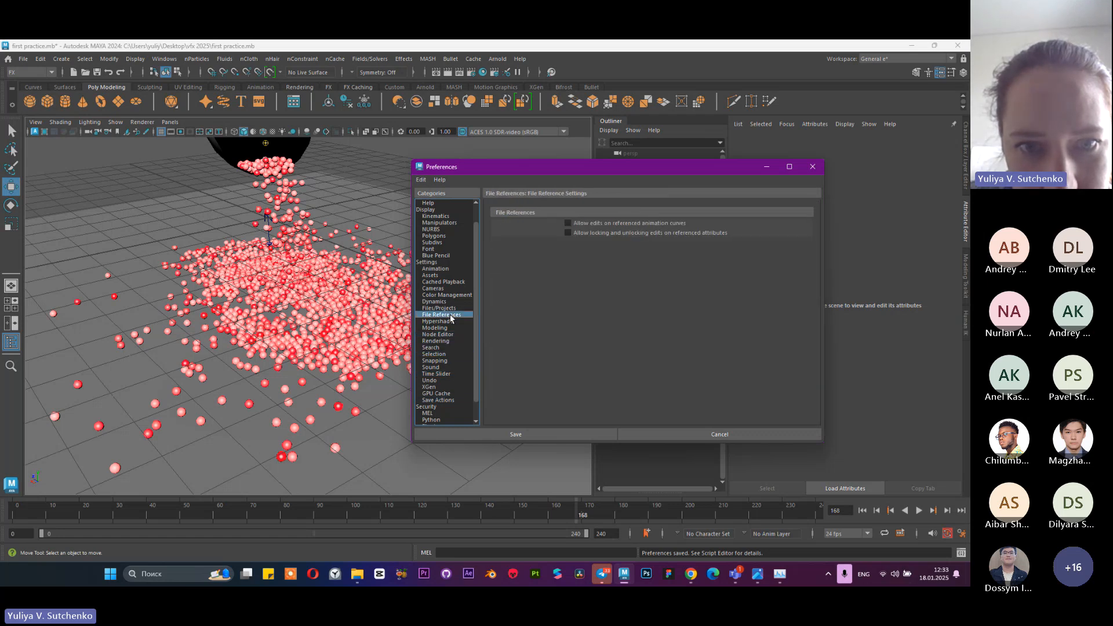
{"action": "left_click", "coordinate": [451, 309]}
{"action": "scroll", "coordinate": [548, 327], "scroll_direction": "down", "scroll_amount": 5}
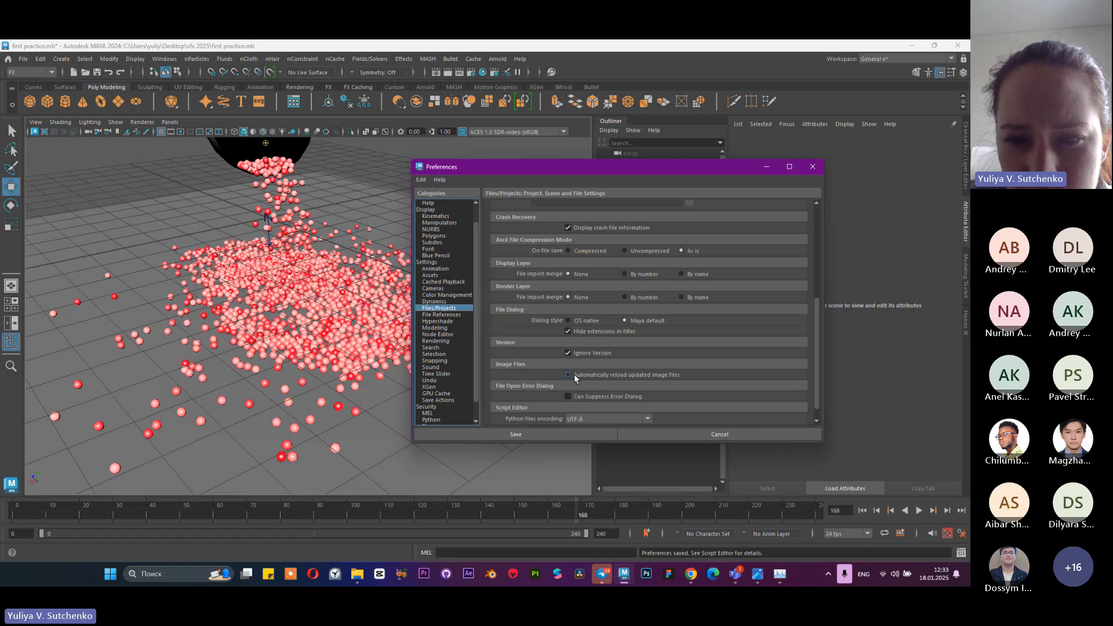
{"action": "scroll", "coordinate": [561, 372], "scroll_direction": "up", "scroll_amount": 2}
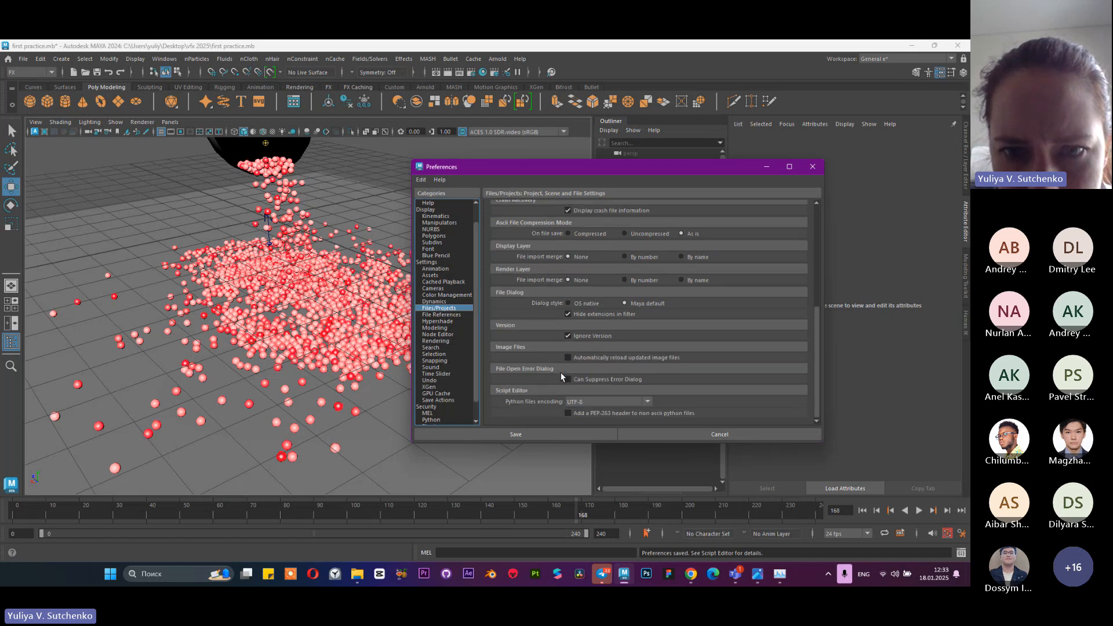
{"action": "scroll", "coordinate": [561, 372], "scroll_direction": "up", "scroll_amount": 6}
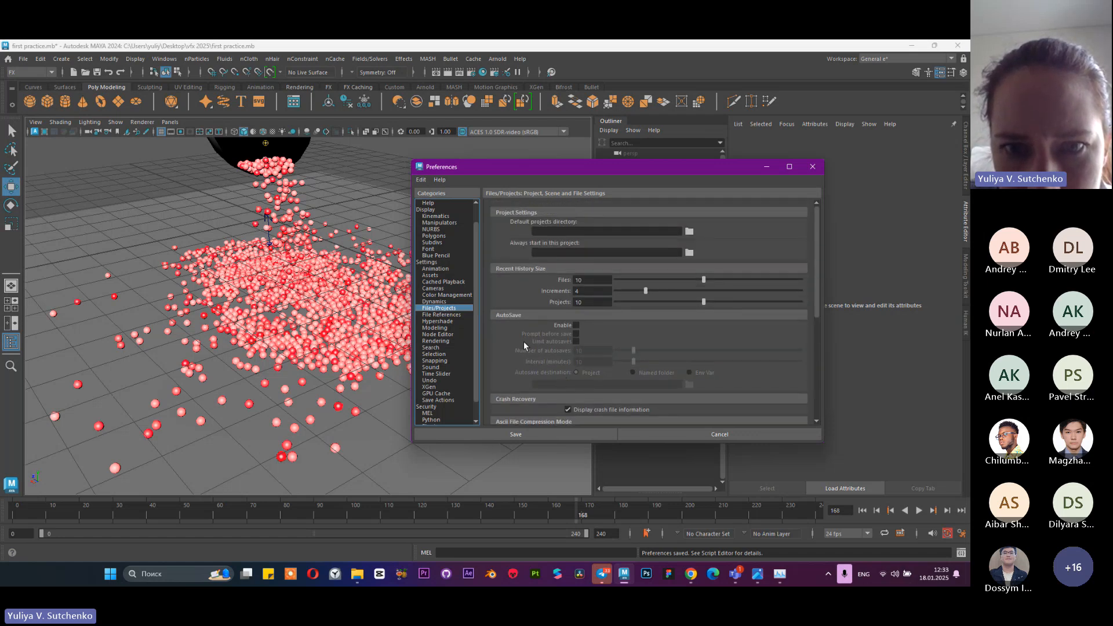
Enable AutoSave with an interval of 3 minutes, look over the remaining Files/Projects options, and save the preferences
{"action": "left_click", "coordinate": [576, 325]}
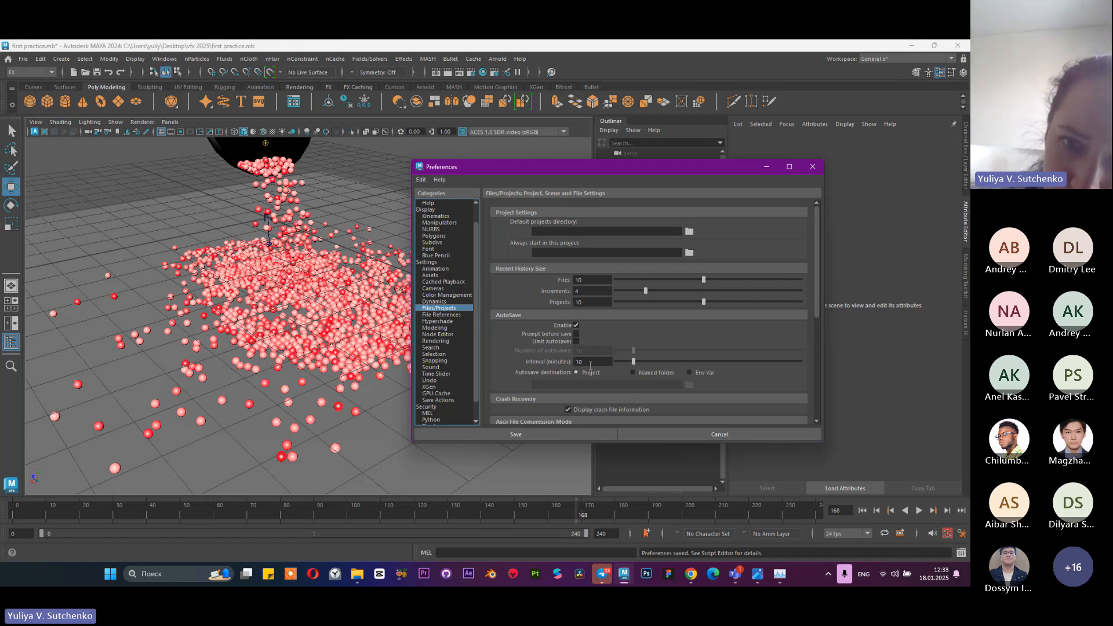
{"action": "left_click_drag", "start_coordinate": [612, 360], "coordinate": [551, 362]}
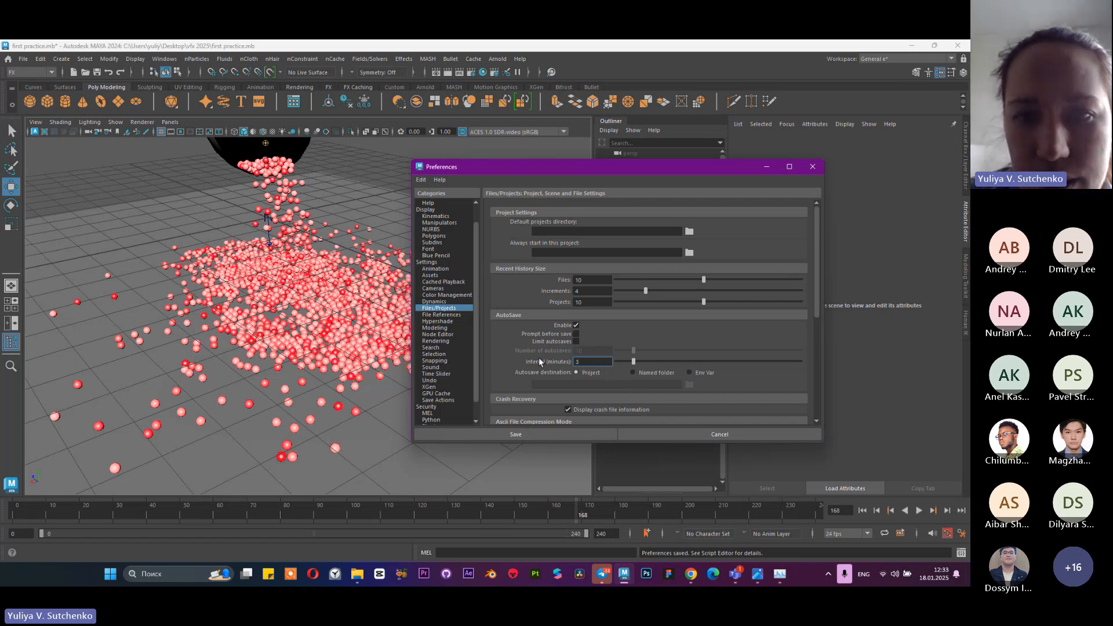
{"action": "scroll", "coordinate": [515, 371], "scroll_direction": "down", "scroll_amount": 1}
{"action": "scroll", "coordinate": [622, 369], "scroll_direction": "down", "scroll_amount": 6}
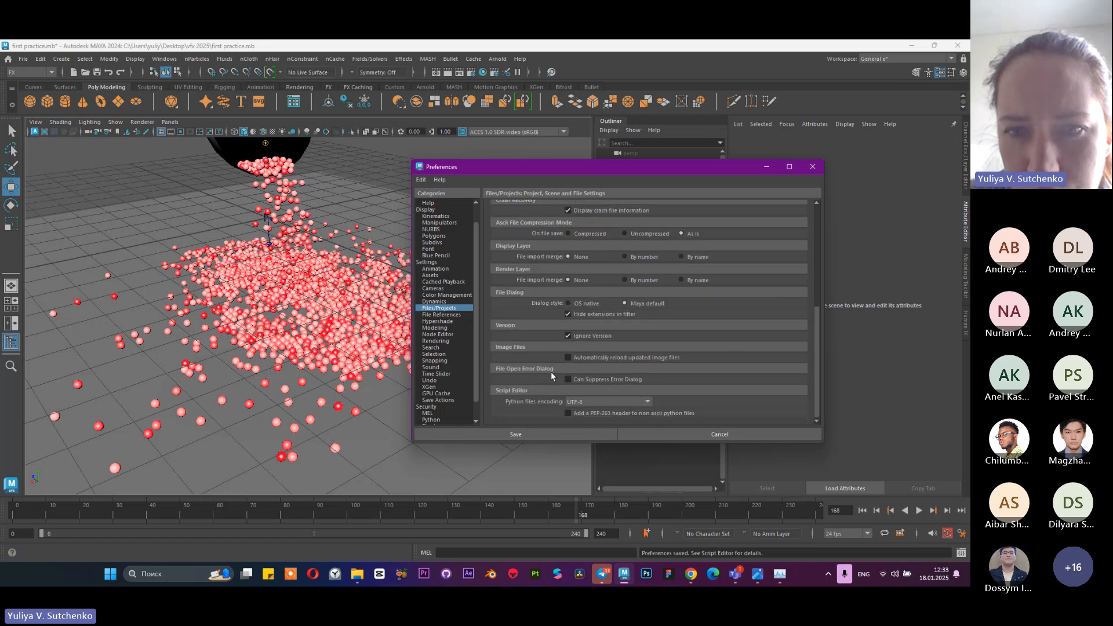
{"action": "left_click", "coordinate": [496, 433]}
Reopen the Preferences, check the Undo settings with the queue on Infinite, and save the preferences
{"action": "left_click", "coordinate": [164, 59]}
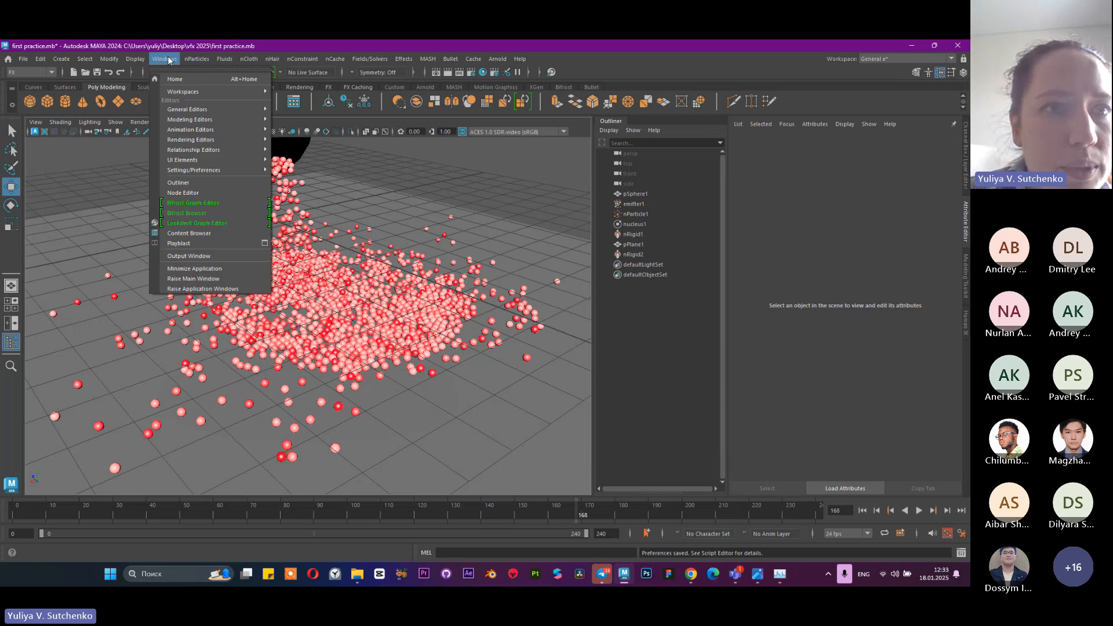
{"action": "mouse_move", "coordinate": [197, 170]}
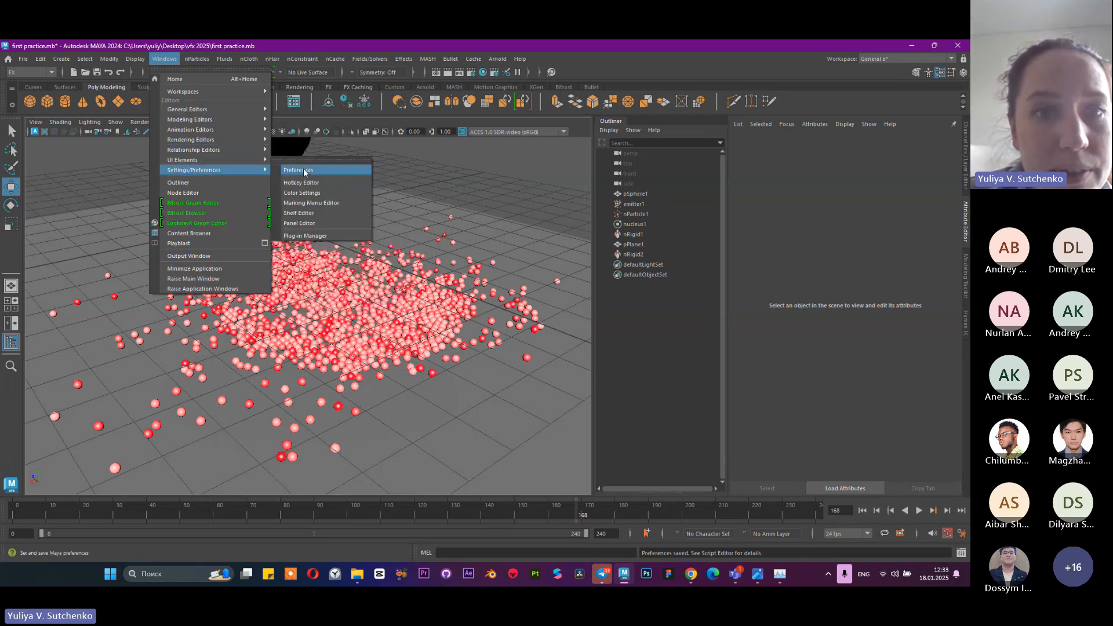
{"action": "left_click", "coordinate": [304, 171]}
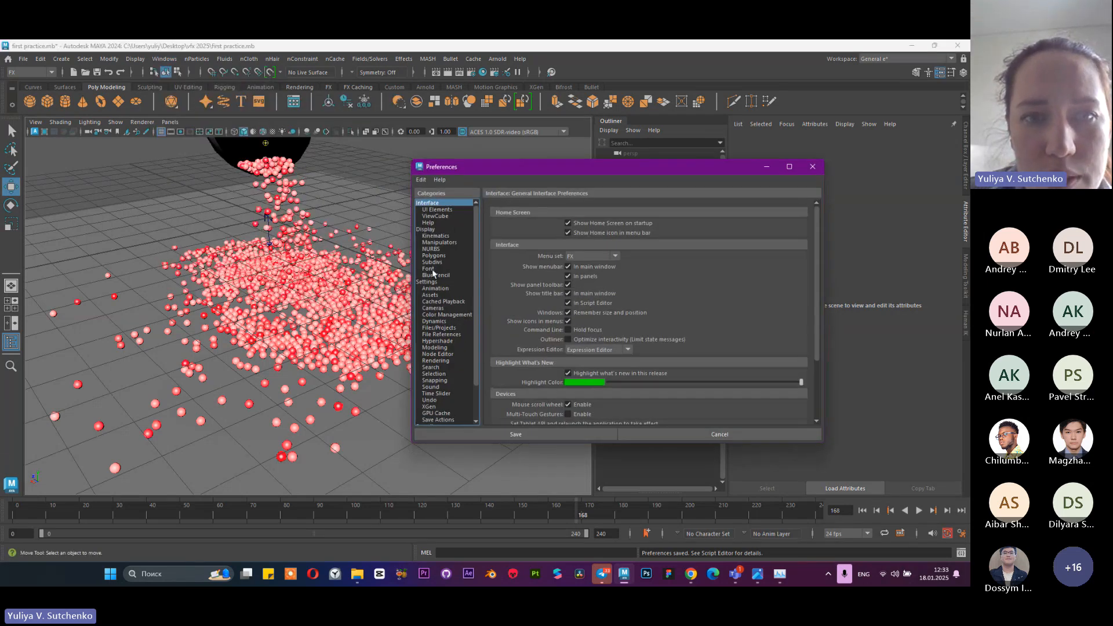
{"action": "left_click", "coordinate": [428, 282]}
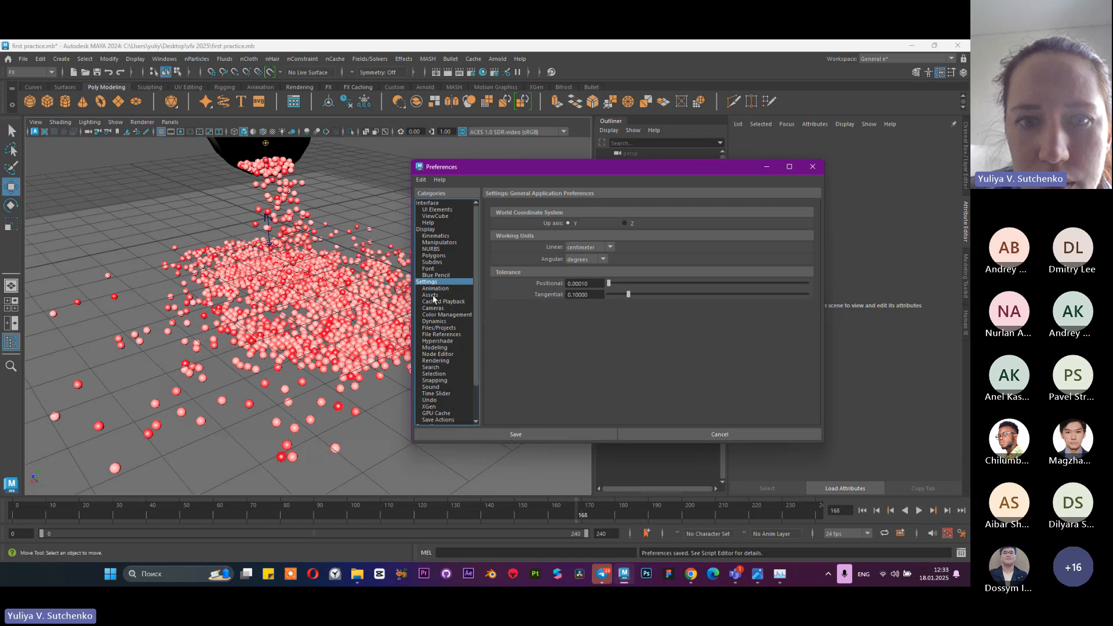
{"action": "left_click", "coordinate": [435, 401]}
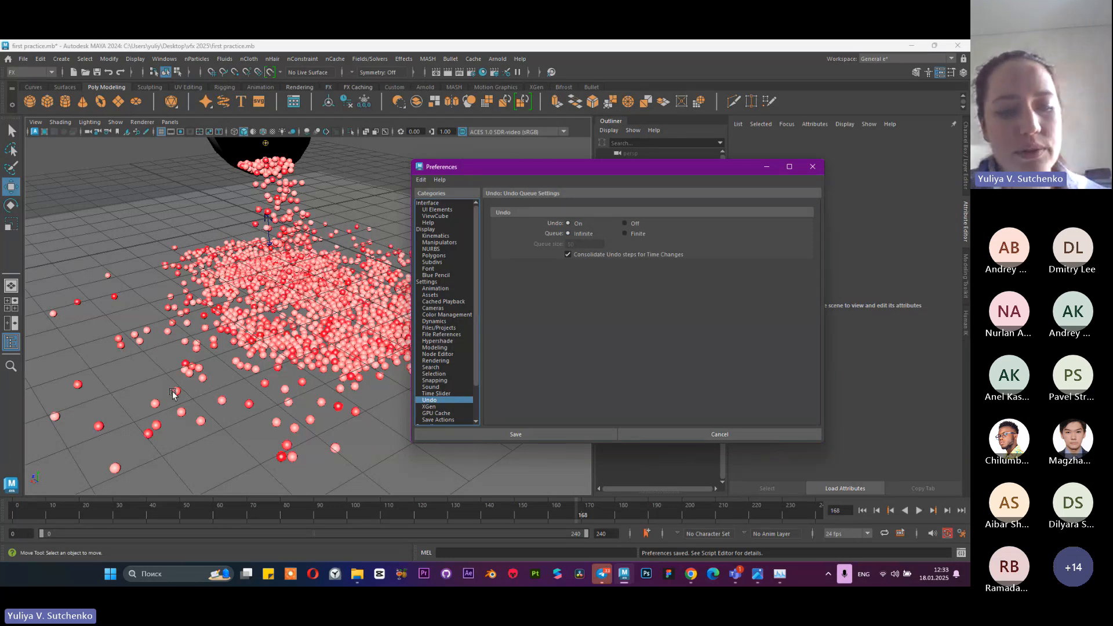
{"action": "left_click", "coordinate": [631, 235]}
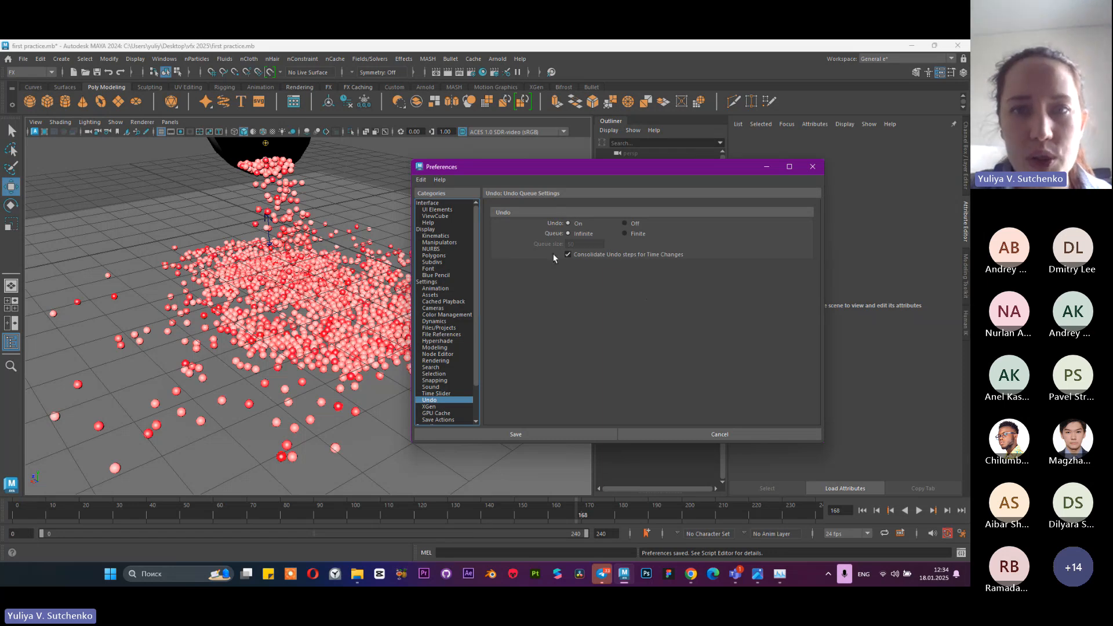
{"action": "left_click", "coordinate": [496, 434]}
{"action": "scroll", "coordinate": [458, 252], "scroll_direction": "down", "scroll_amount": 5}
{"action": "left_click_drag", "start_coordinate": [458, 251], "coordinate": [343, 275], "text": "alt"}
{"action": "scroll", "coordinate": [364, 277], "scroll_direction": "up", "scroll_amount": 5}
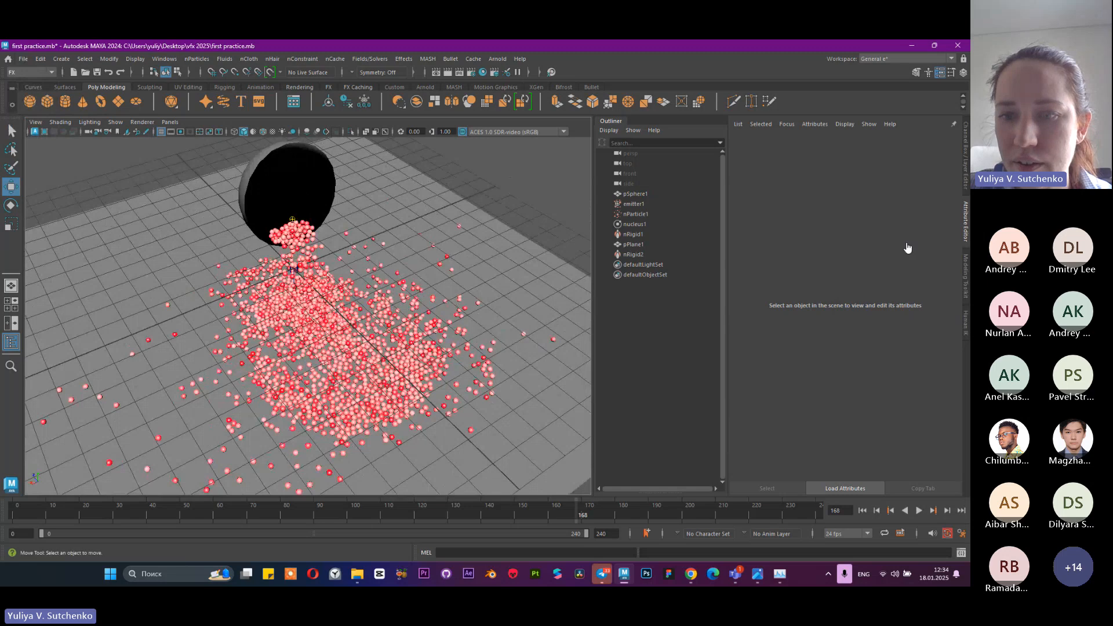
Switch to the VFX Lecture 1 meeting in Microsoft Teams and show the meeting chat
{"action": "mouse_move", "coordinate": [735, 574]}
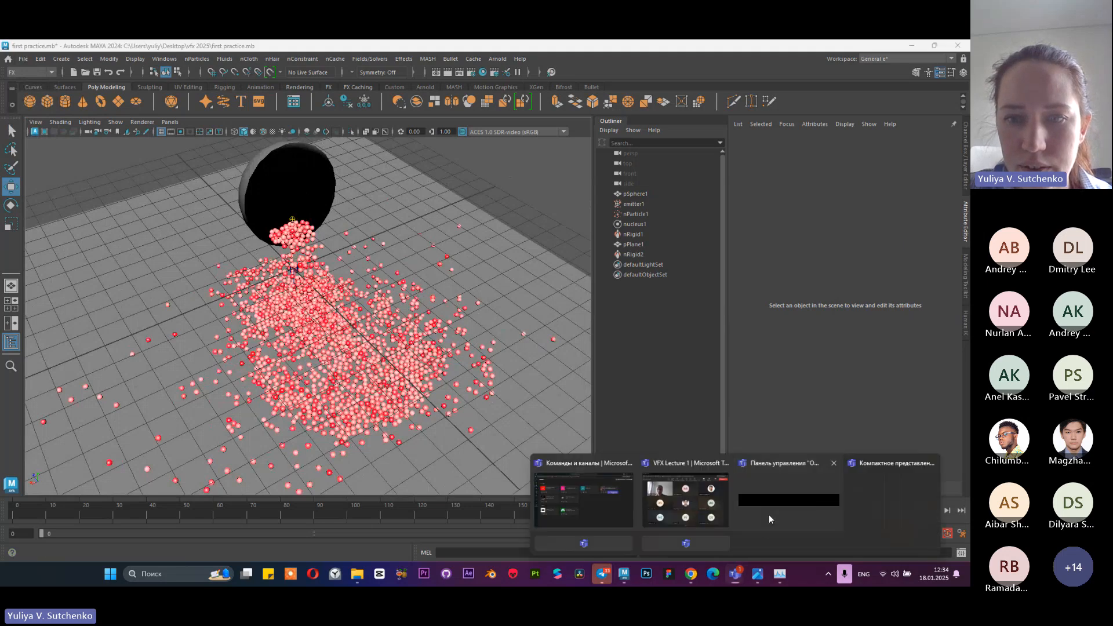
{"action": "left_click", "coordinate": [697, 519]}
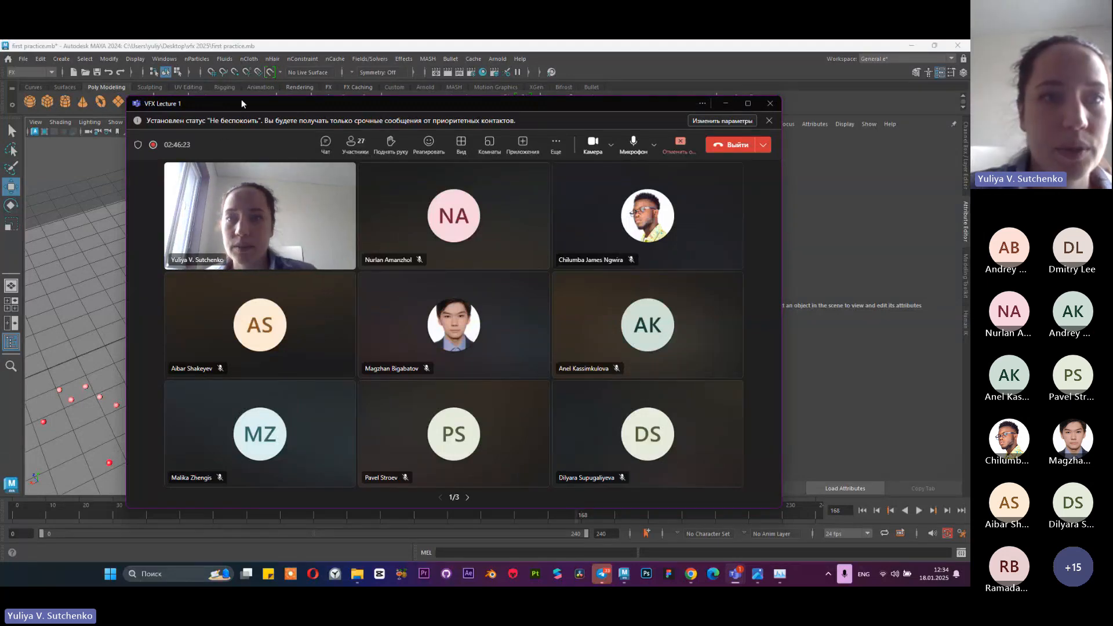
{"action": "left_click_drag", "start_coordinate": [241, 99], "coordinate": [352, 96]}
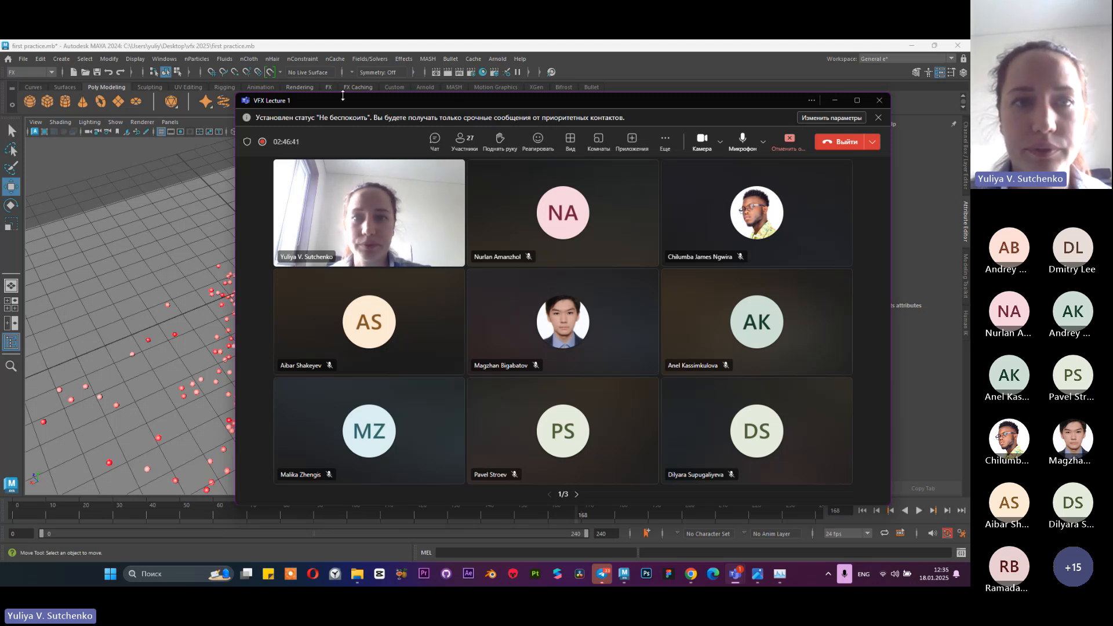
{"action": "left_click_drag", "start_coordinate": [341, 100], "coordinate": [304, 86]}
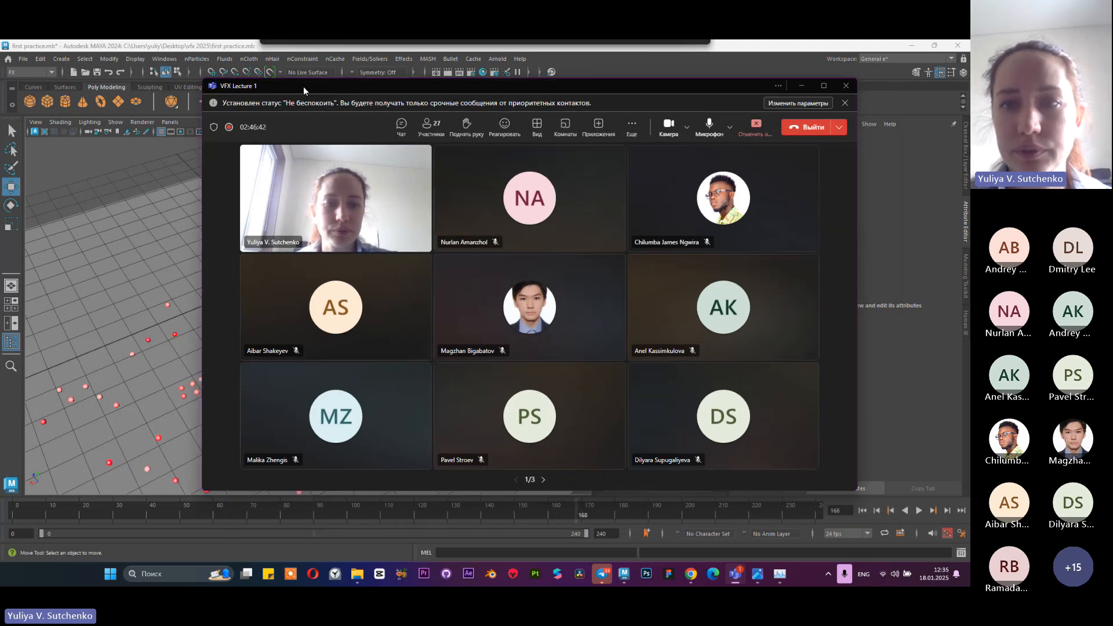
{"action": "left_click", "coordinate": [400, 126]}
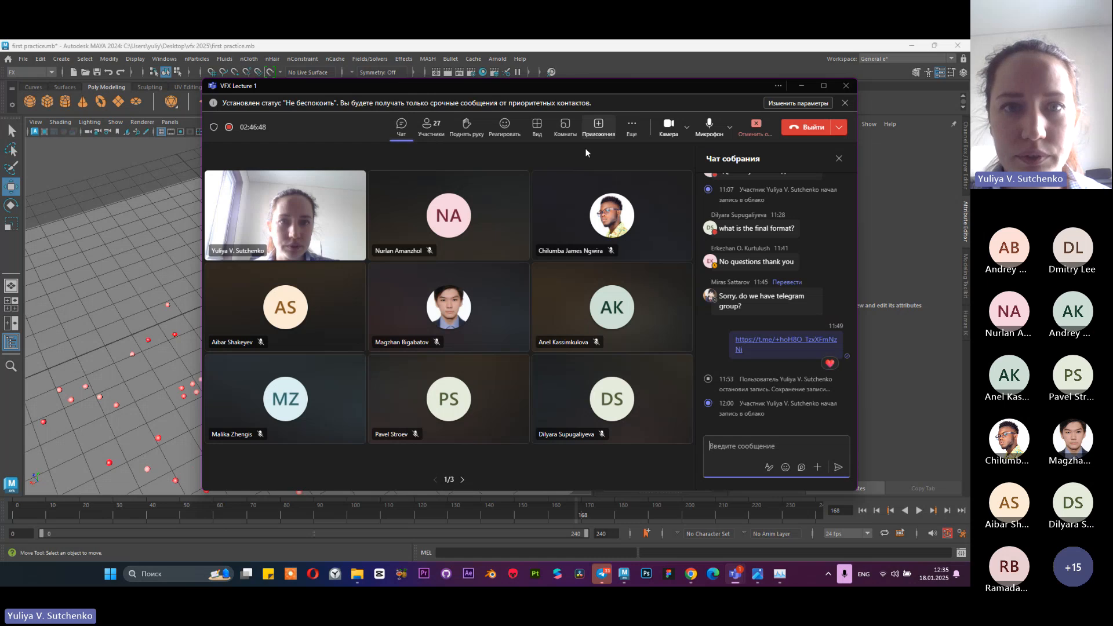
Stop the recording and transcription of the Teams meeting and confirm the stop
{"action": "left_click", "coordinate": [639, 132]}
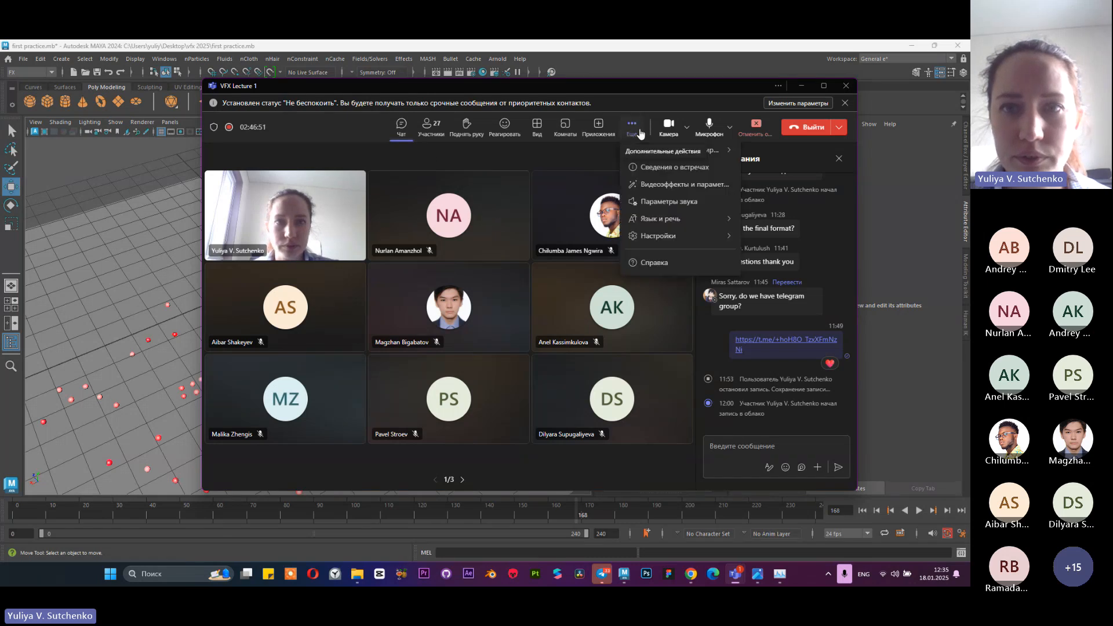
{"action": "mouse_move", "coordinate": [661, 155]}
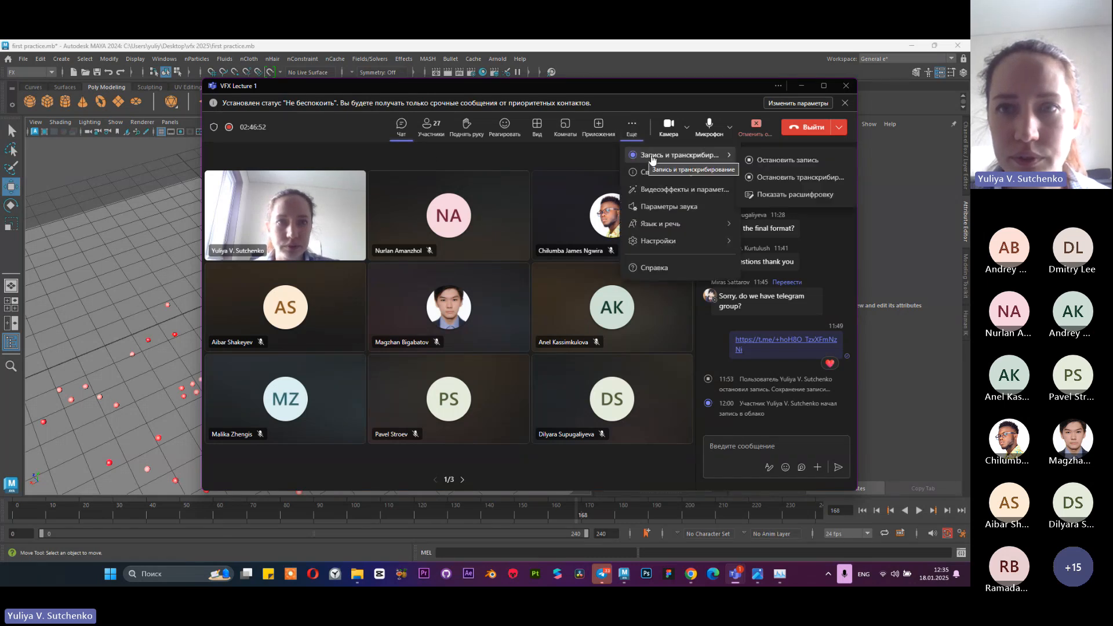
{"action": "left_click", "coordinate": [765, 161]}
{"action": "left_click", "coordinate": [598, 315]}
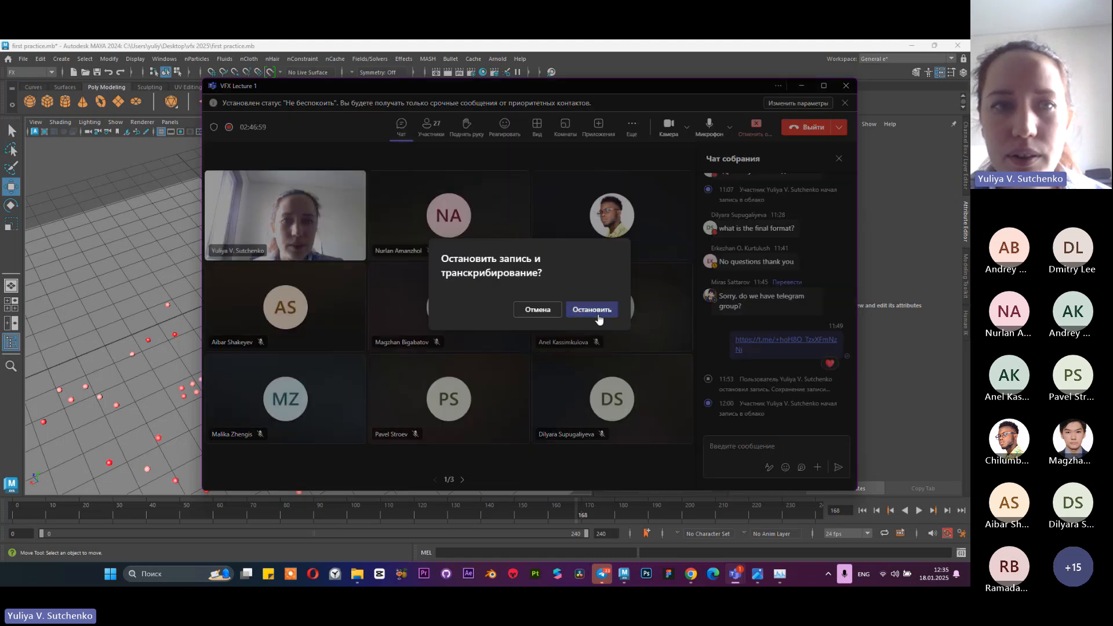